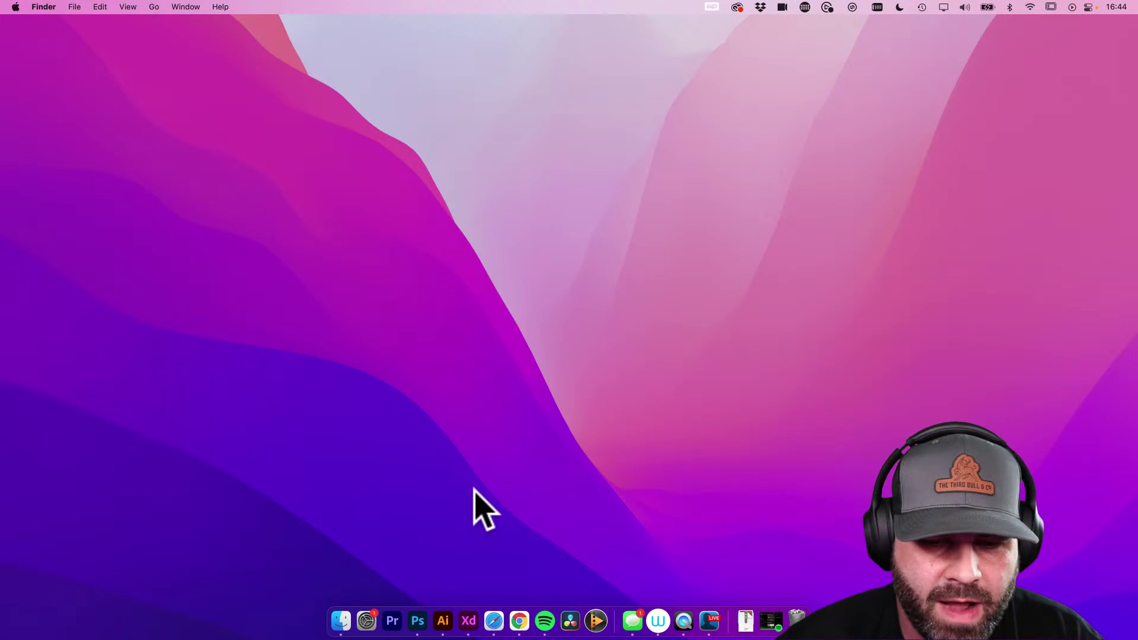
# Switch to Safari and search Google for "what size should an nft be"
pyautogui.click(491, 621)
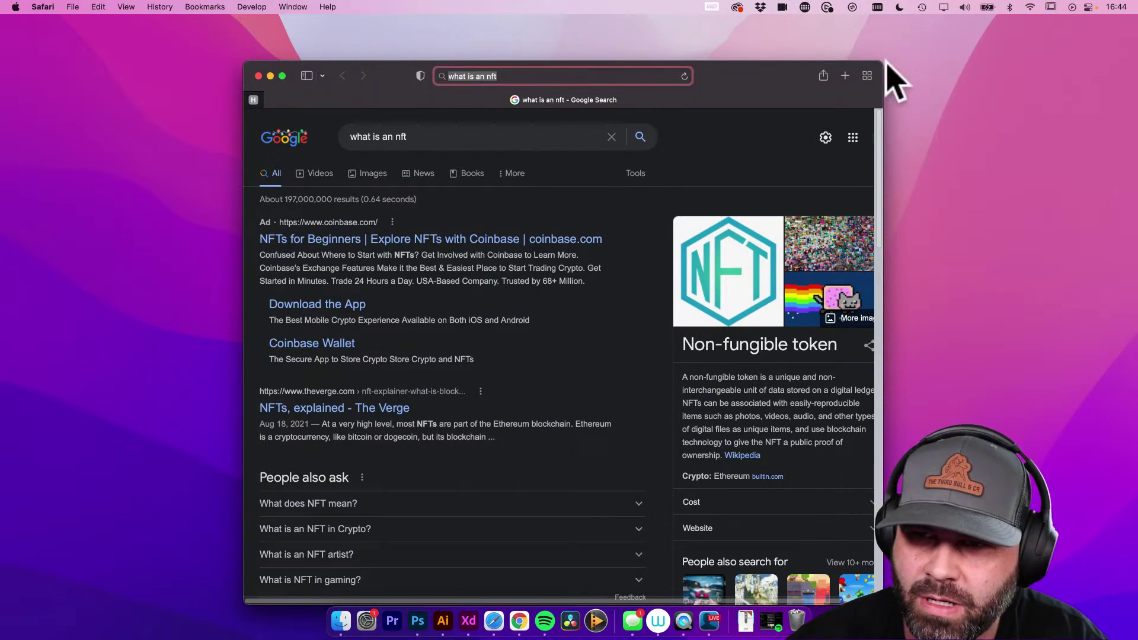
pyautogui.moveTo(888, 72); pyautogui.dragTo(798, 66)
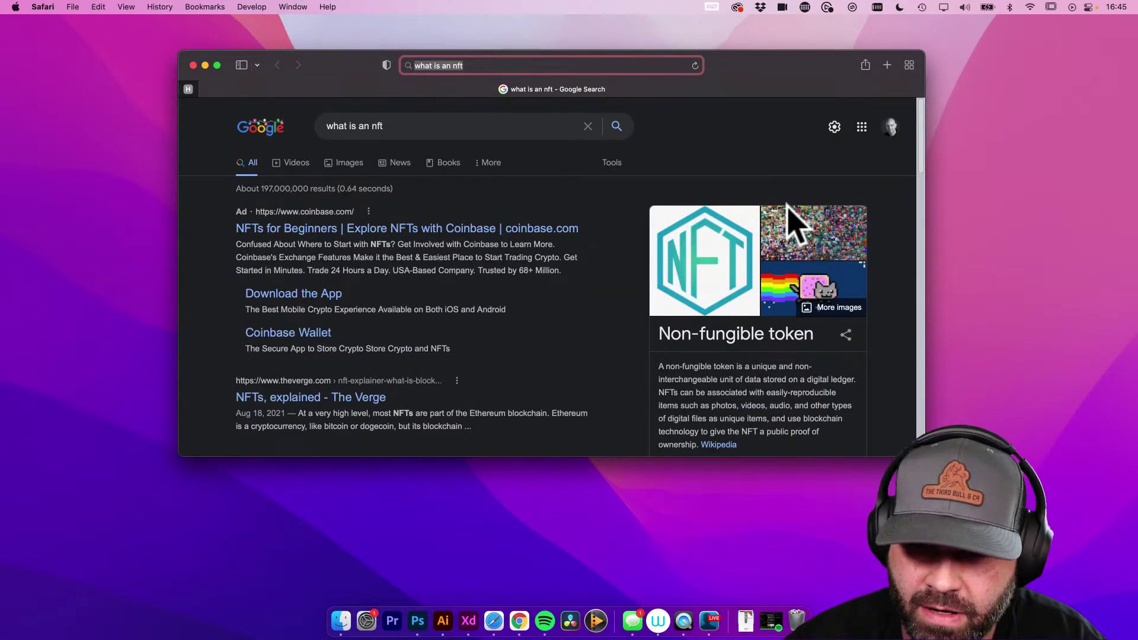
pyautogui.scroll(-3, 795, 224)
pyautogui.scroll(3, 795, 224)
pyautogui.click(405, 124)
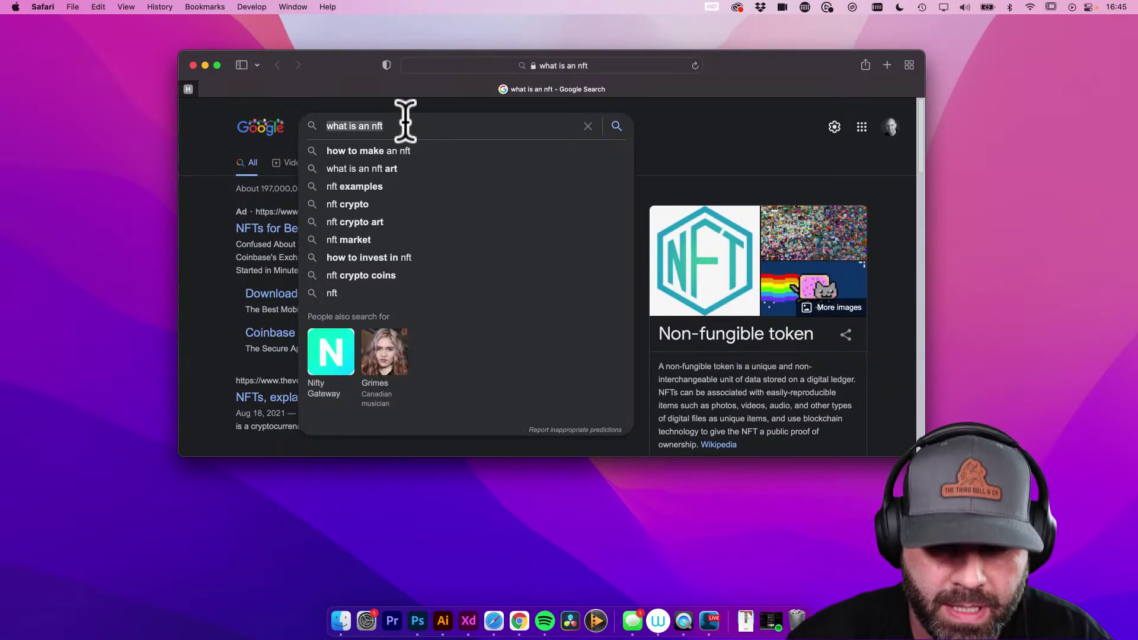
pyautogui.write('what size should')
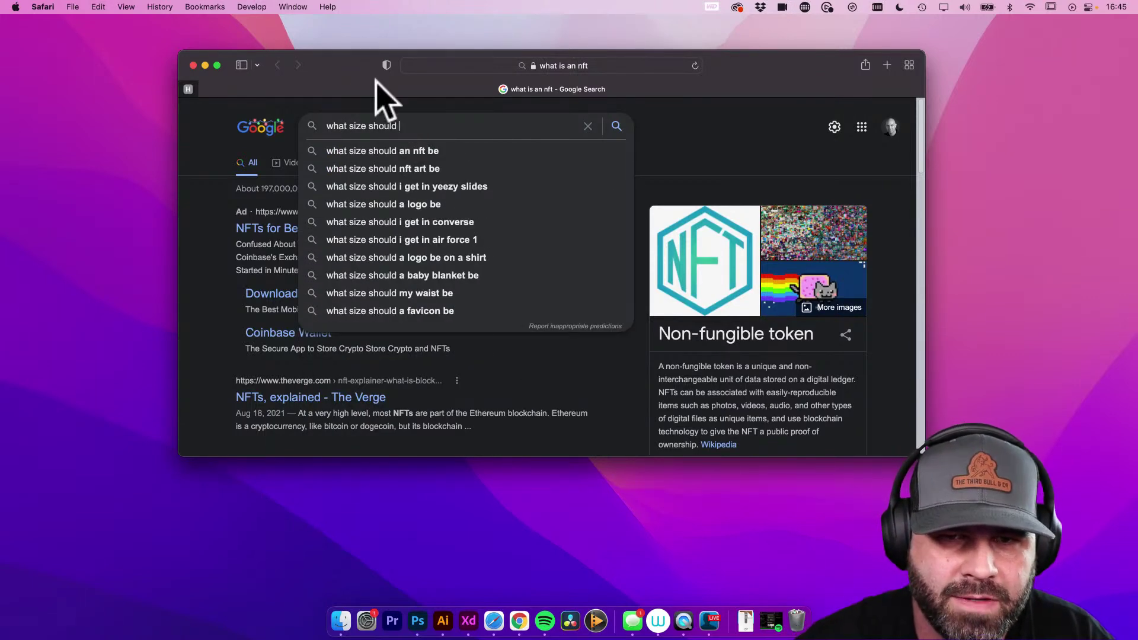
pyautogui.click(428, 153)
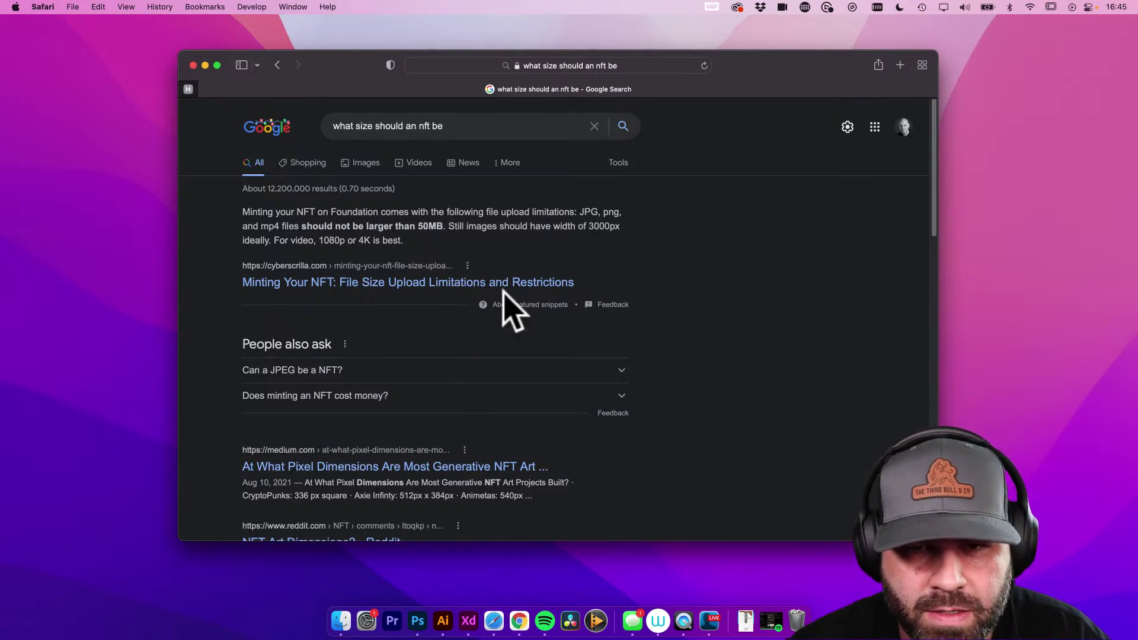
# Read the featured snippet on NFT file size limits and image width, moving the browser window out of the way
pyautogui.moveTo(403, 243); pyautogui.dragTo(241, 214)
pyautogui.click(375, 225)
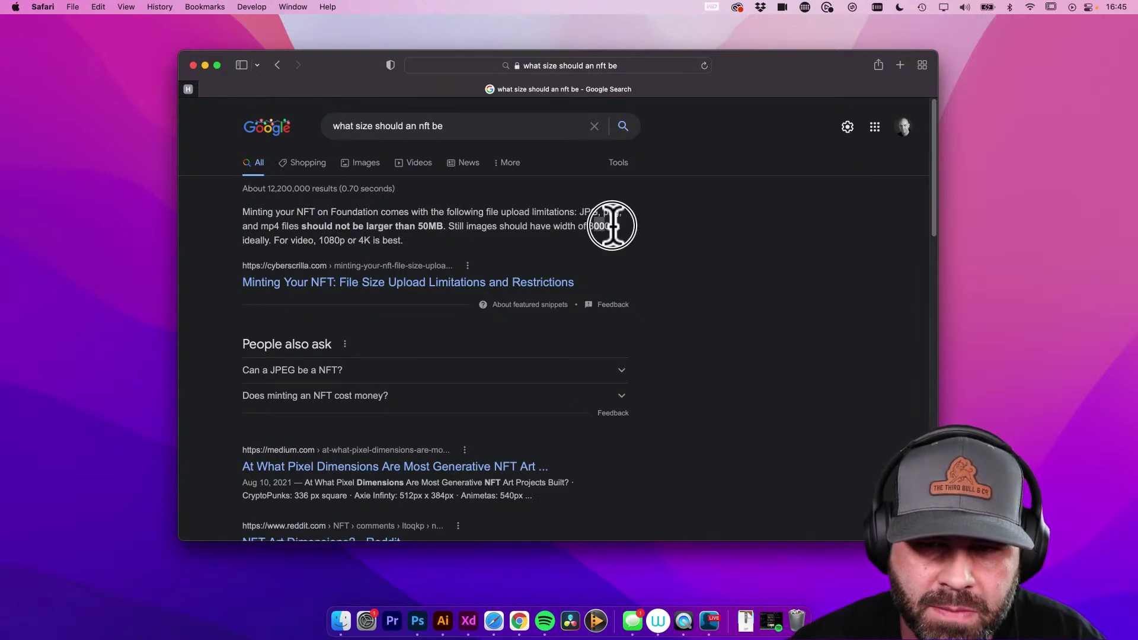
pyautogui.moveTo(748, 65); pyautogui.dragTo(734, 76)
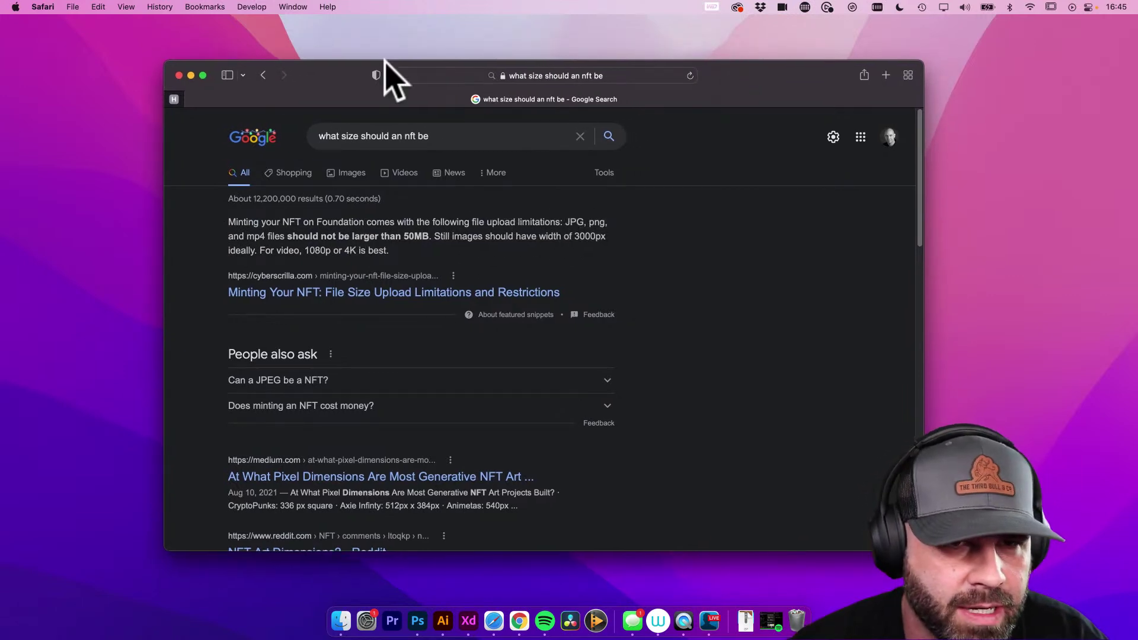
pyautogui.moveTo(164, 63); pyautogui.dragTo(495, 196)
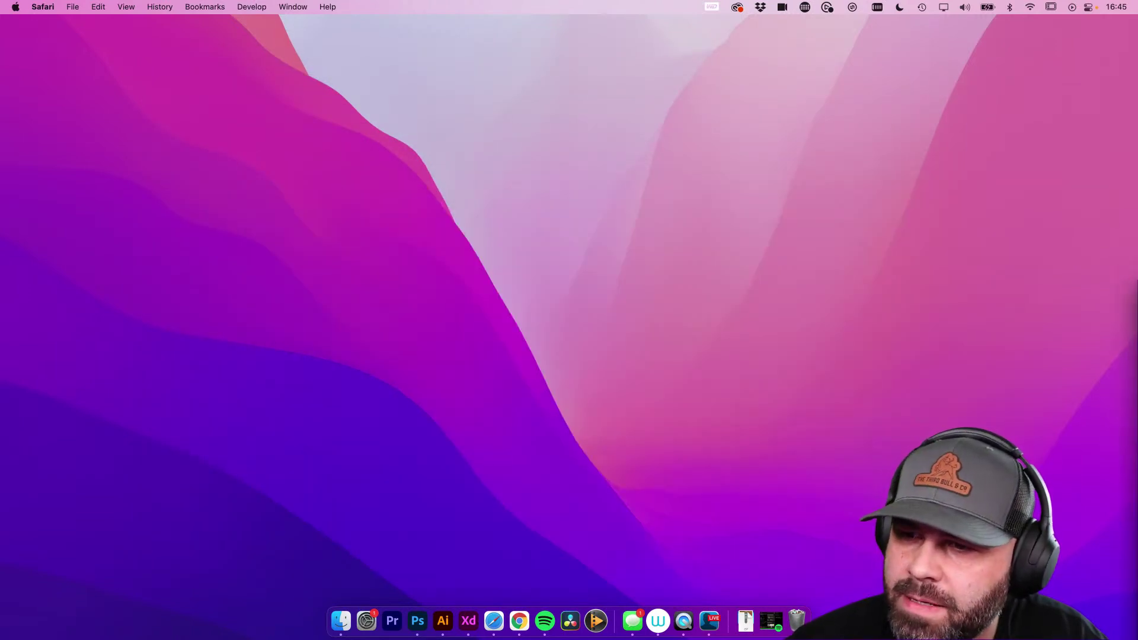
# Switch to Photoshop and create a new 3000 x 3000 pixel document at 72 pixels/inch with a white background
pyautogui.click(348, 397)
pyautogui.click(417, 621)
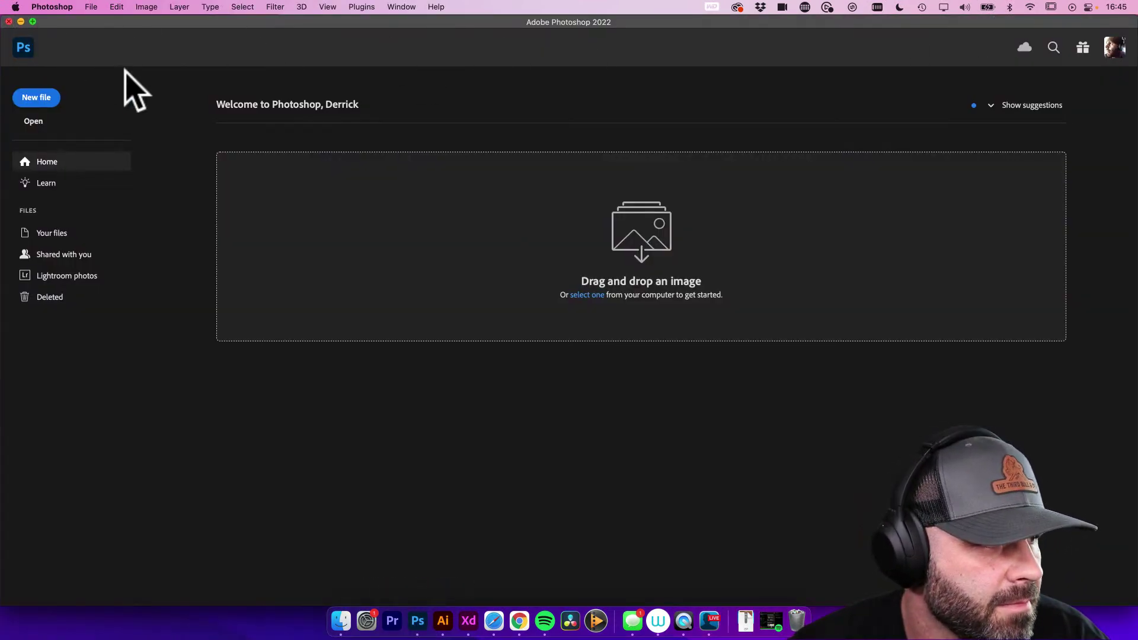
pyautogui.click(91, 7)
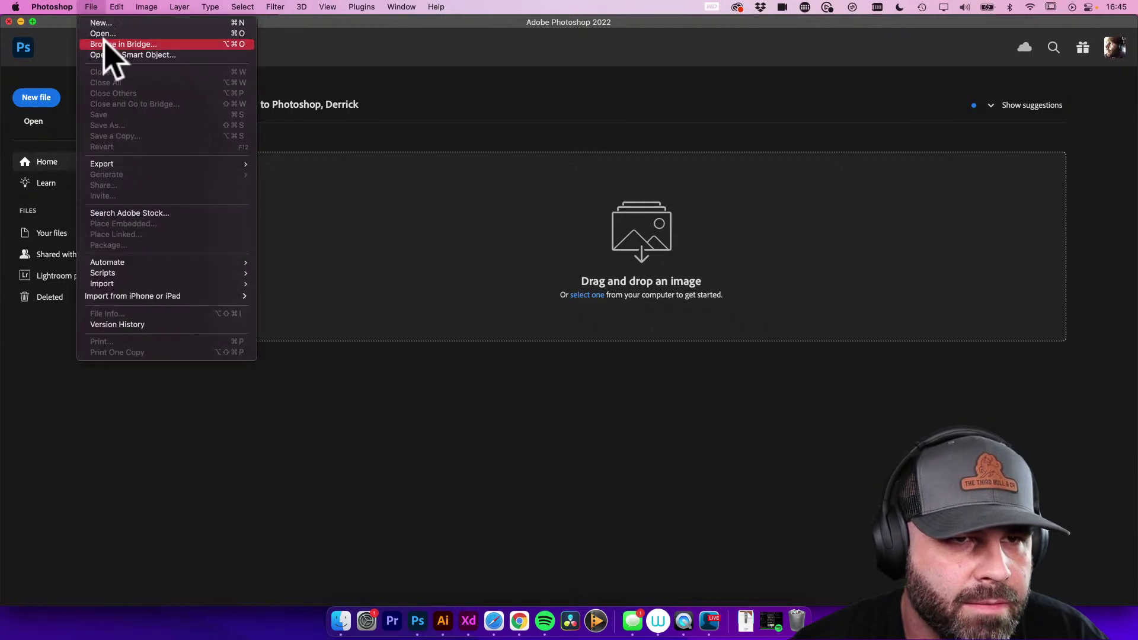
pyautogui.click(113, 24)
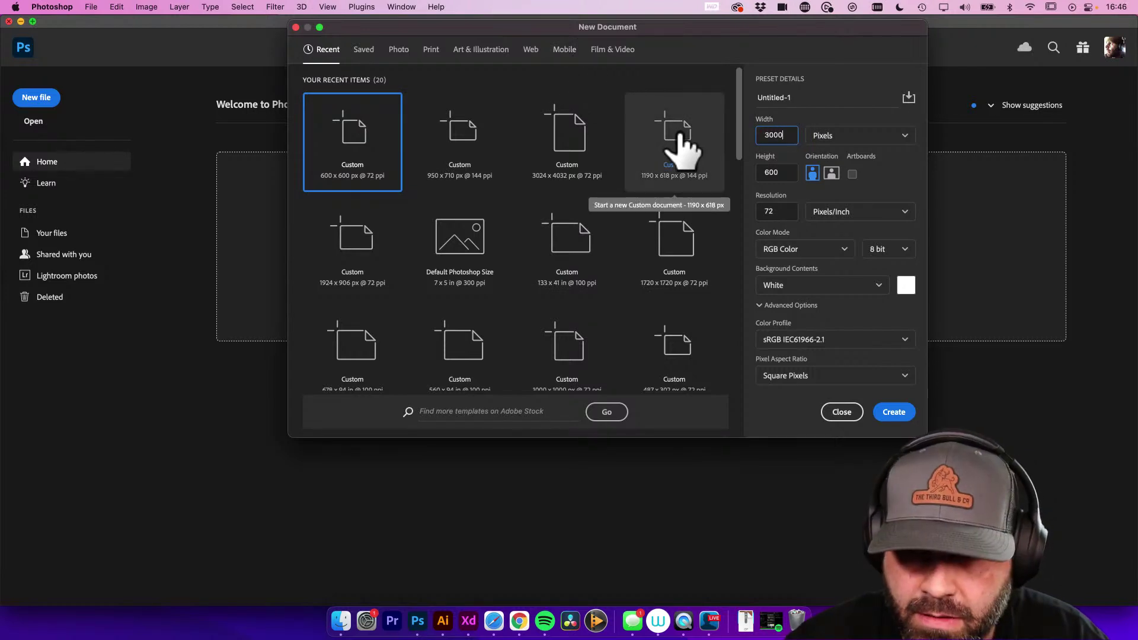
pyautogui.press('Tab')
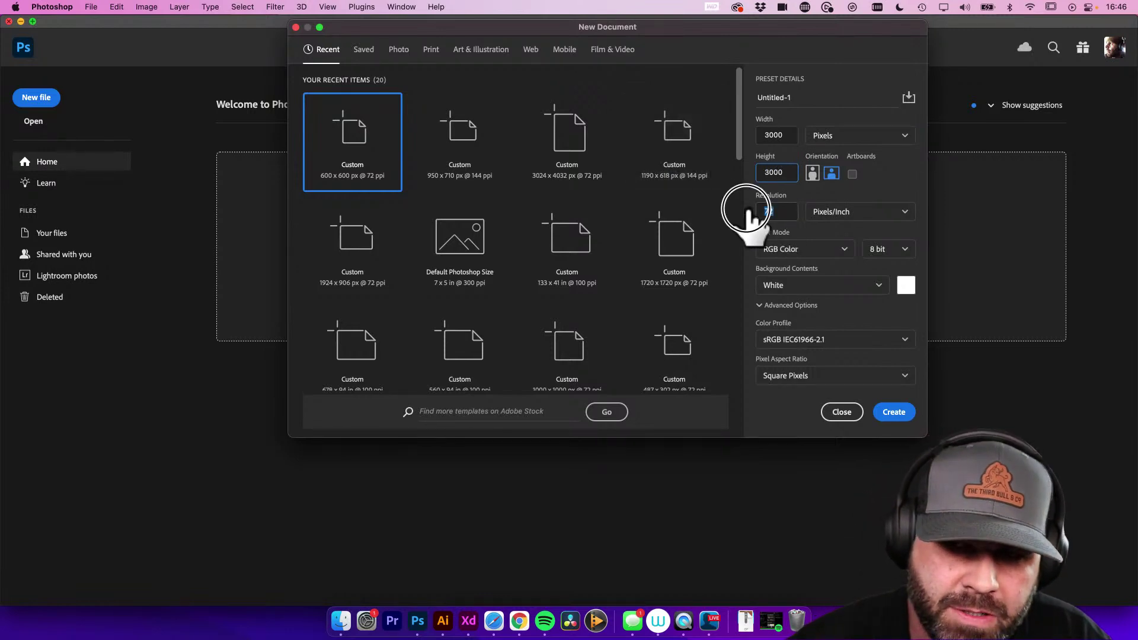
pyautogui.press('Tab')
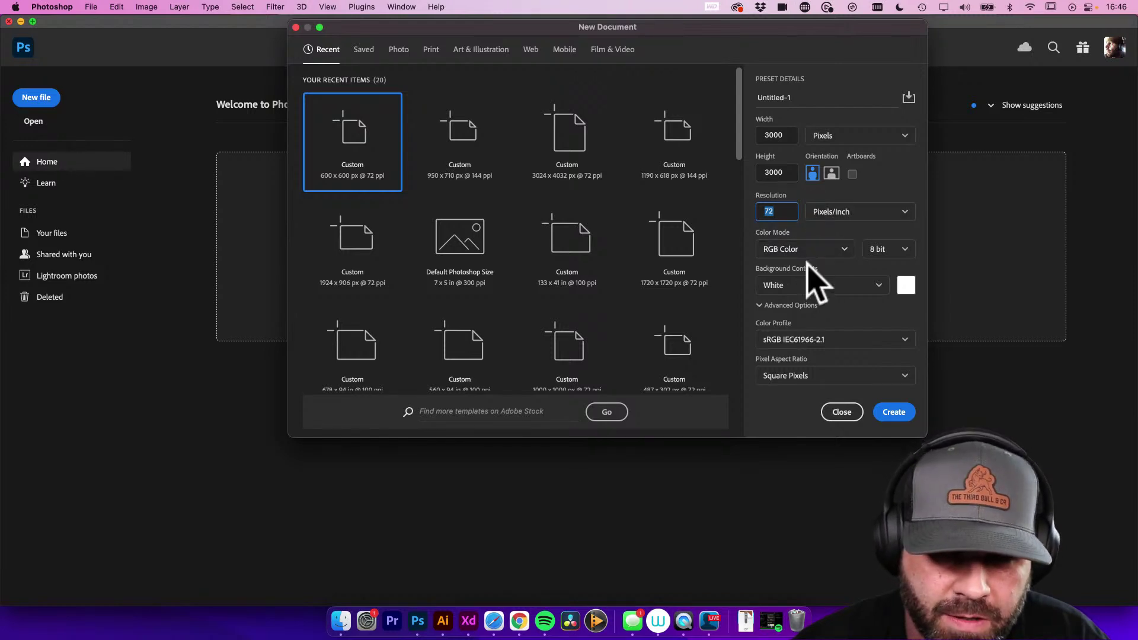
pyautogui.click(895, 412)
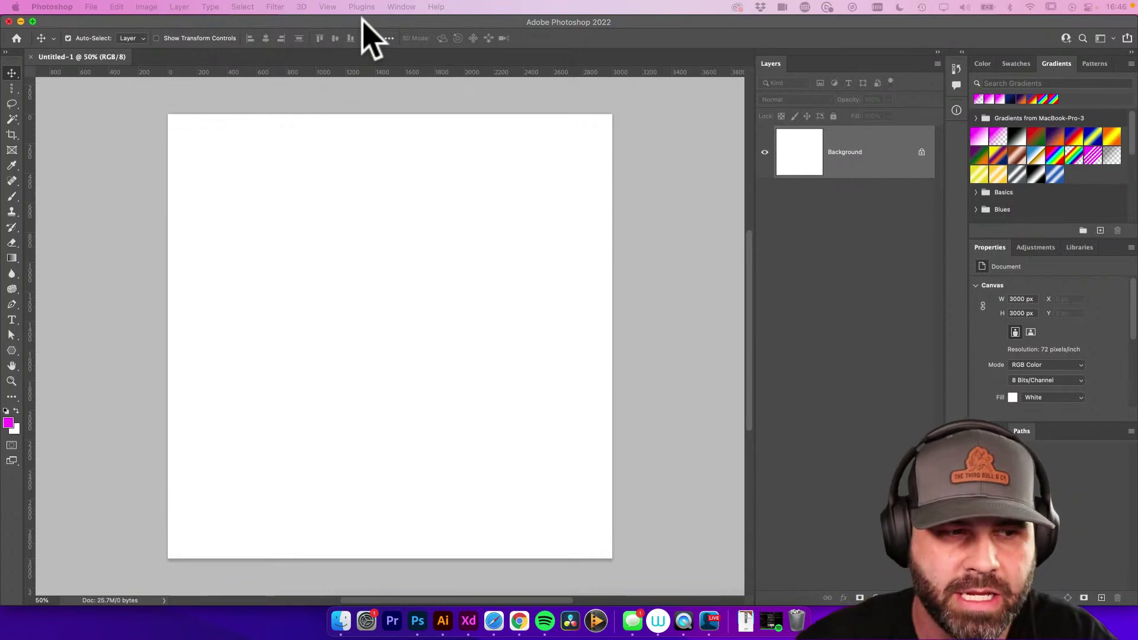
pyautogui.click(342, 360)
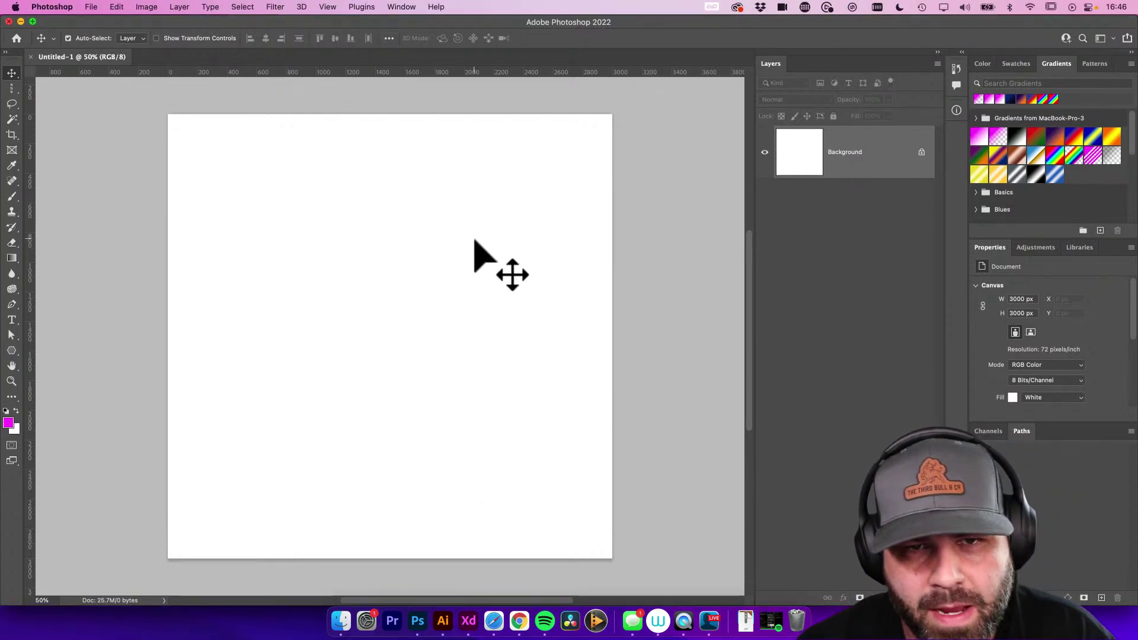
pyautogui.click(453, 245)
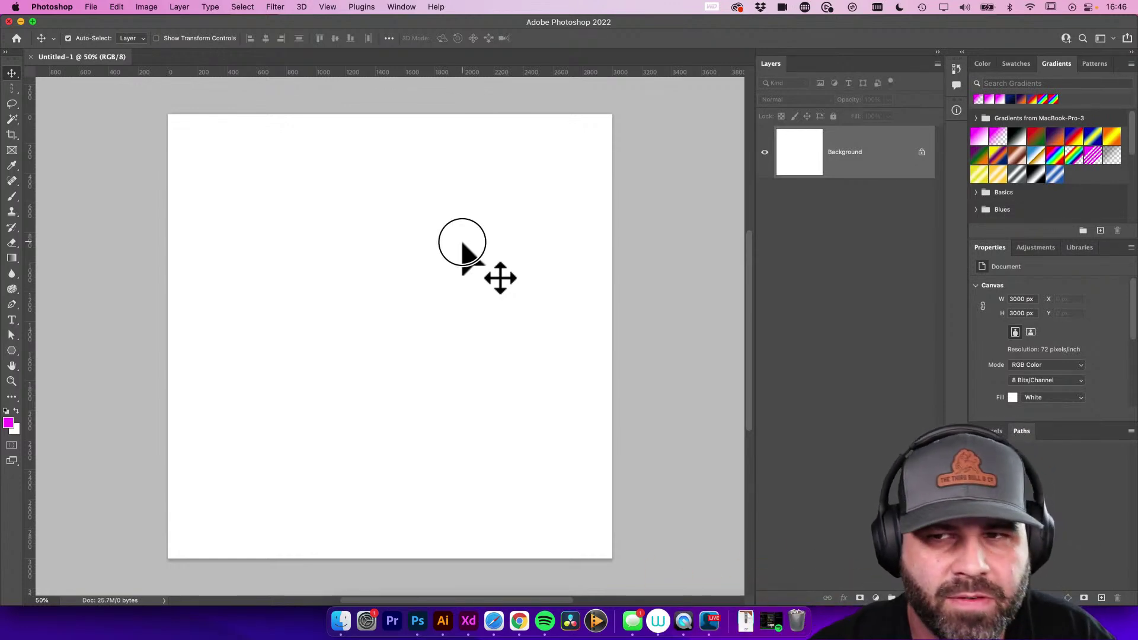
pyautogui.hscroll(-5, 465, 248)
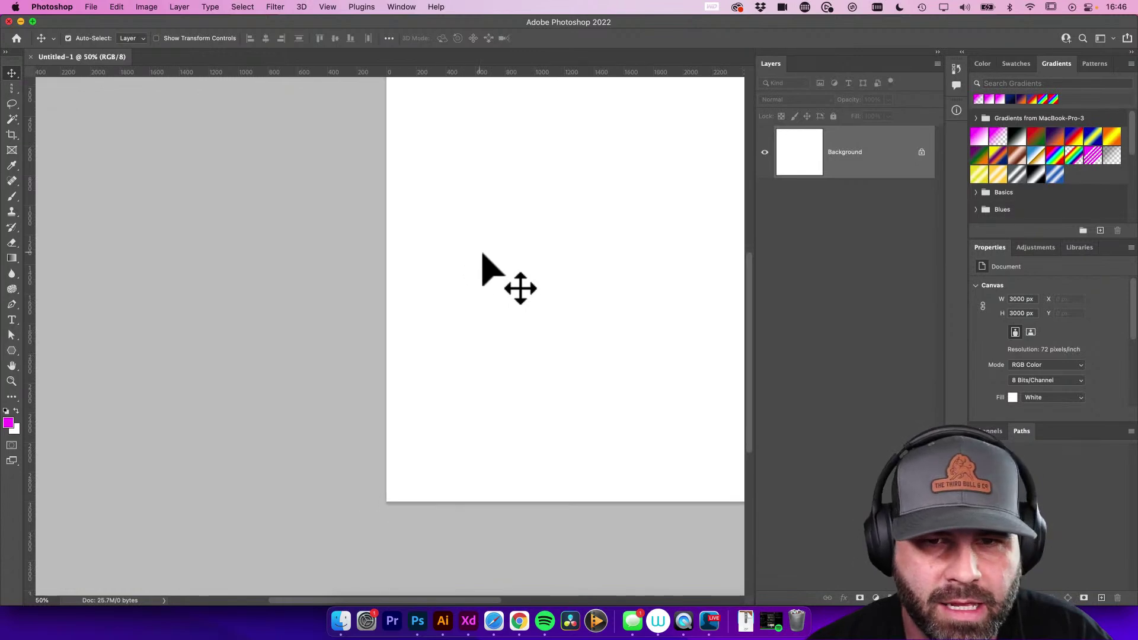
pyautogui.moveTo(483, 255); pyautogui.dragTo(330, 284)
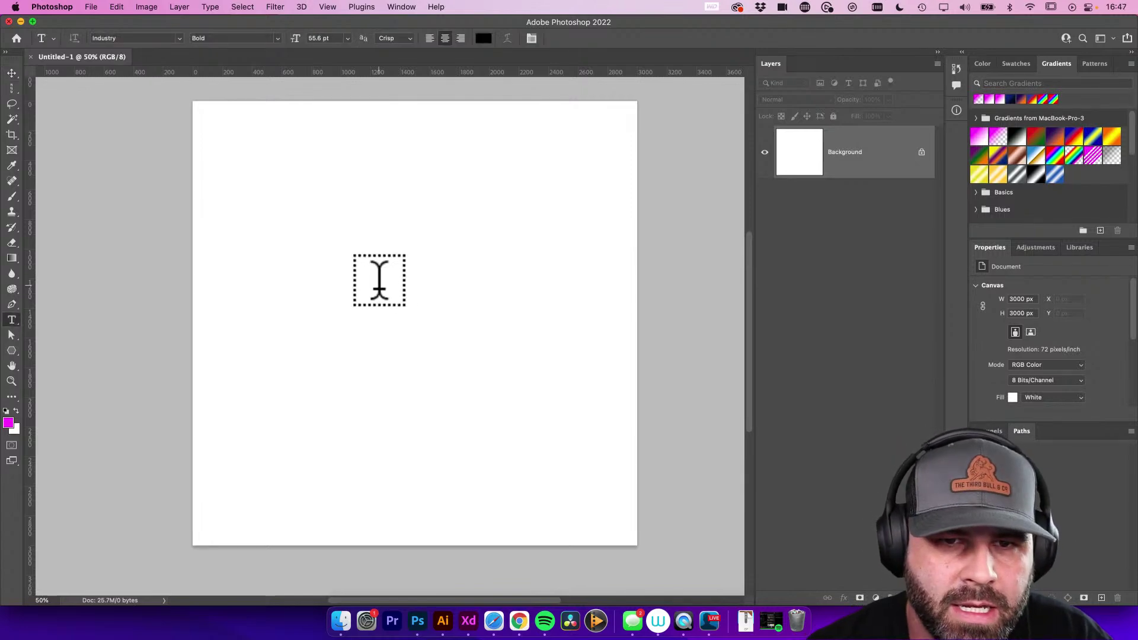
# Add a text layer reading "1" on the blank canvas
pyautogui.click(378, 283)
pyautogui.write('1')
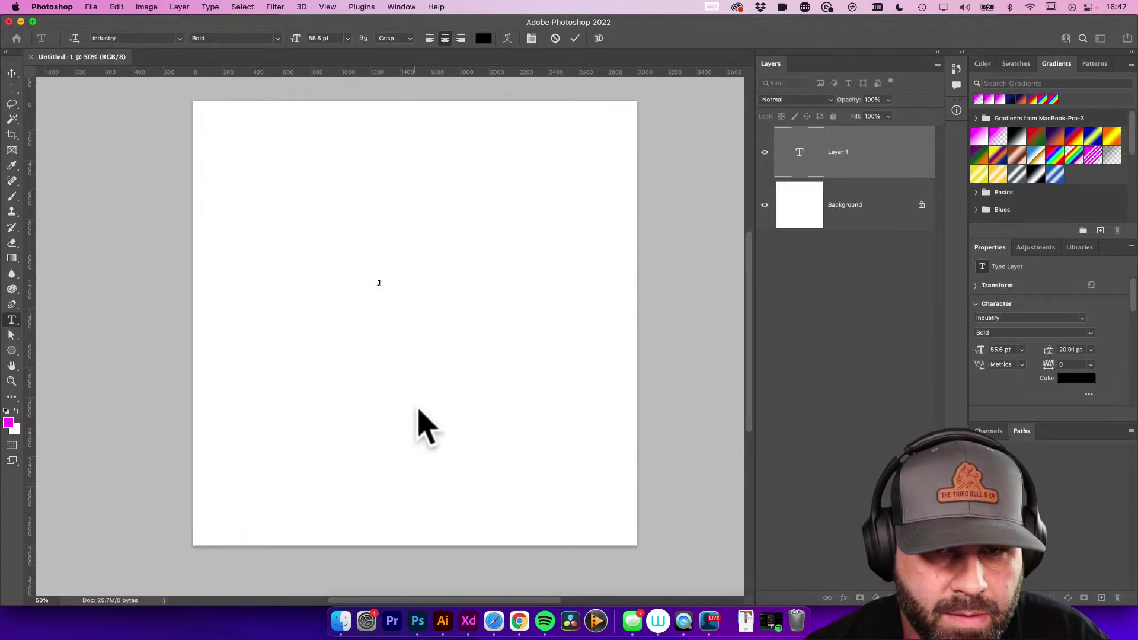
pyautogui.click(14, 71)
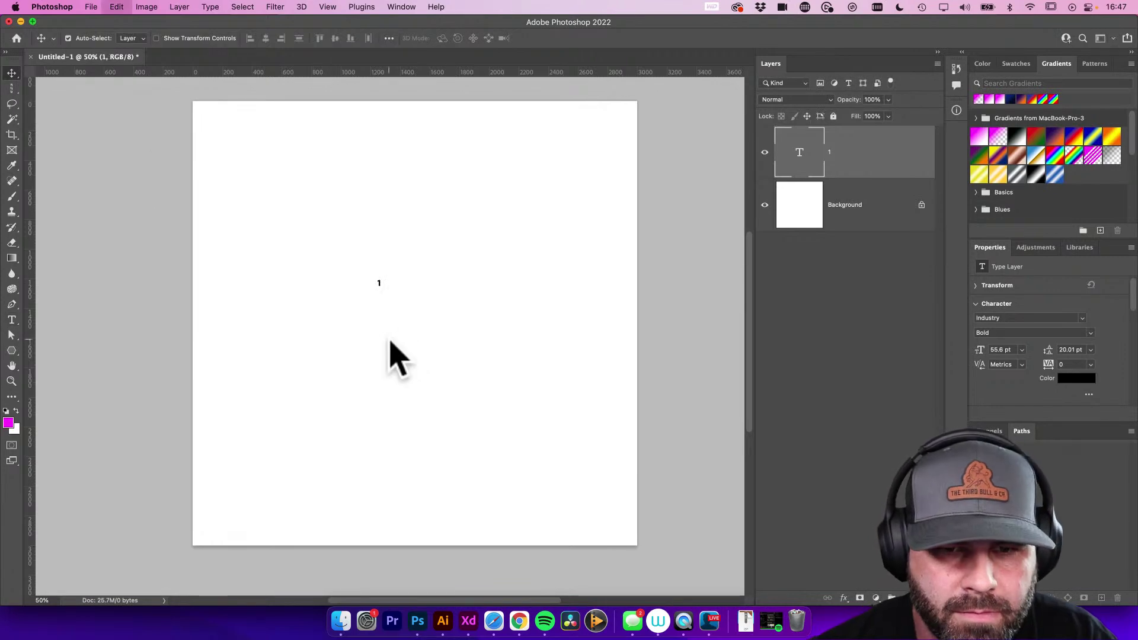
# Enlarge the number 1 to about 2786% and move it near the middle of the canvas
pyautogui.press('cmd+t')
pyautogui.moveTo(382, 291); pyautogui.dragTo(571, 520)
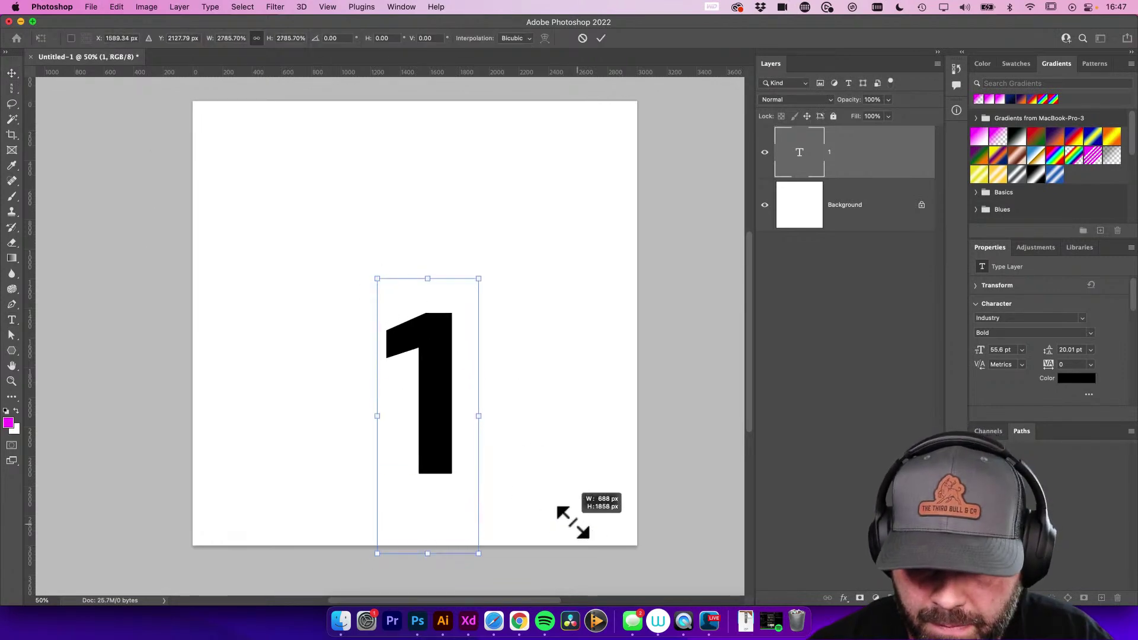
pyautogui.hscroll(-10, 554, 523)
pyautogui.press('Return')
pyautogui.moveTo(587, 401); pyautogui.dragTo(183, 407)
pyautogui.moveTo(476, 356); pyautogui.dragTo(433, 327)
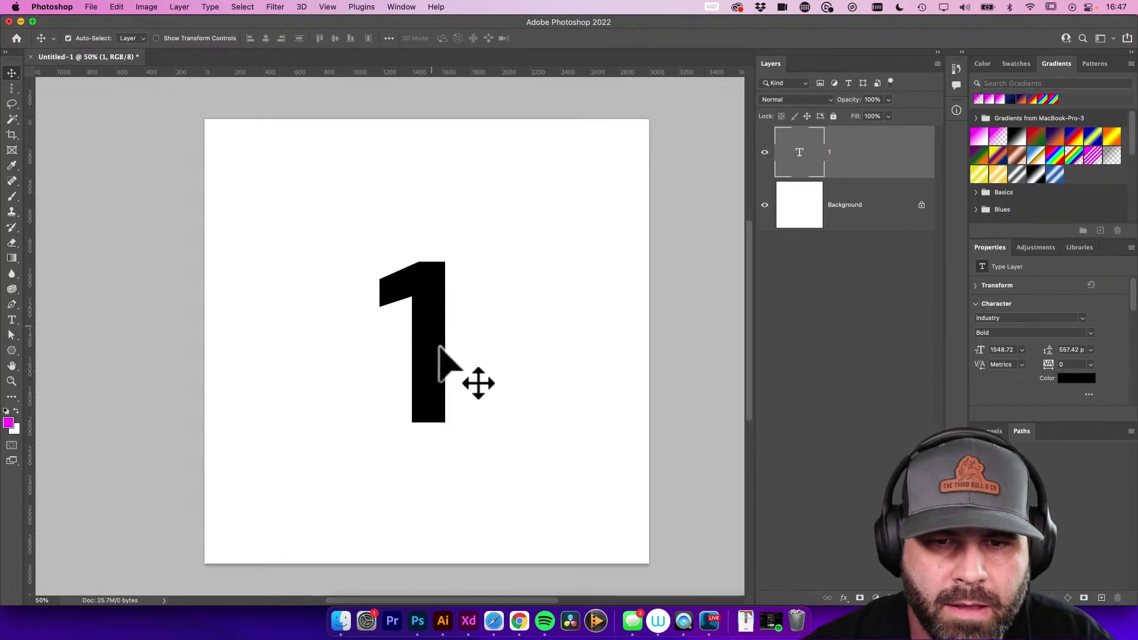
# Change the font of the number 1 to Gin Regular
pyautogui.press('t')
pyautogui.click(427, 299)
pyautogui.press('cmd+a')
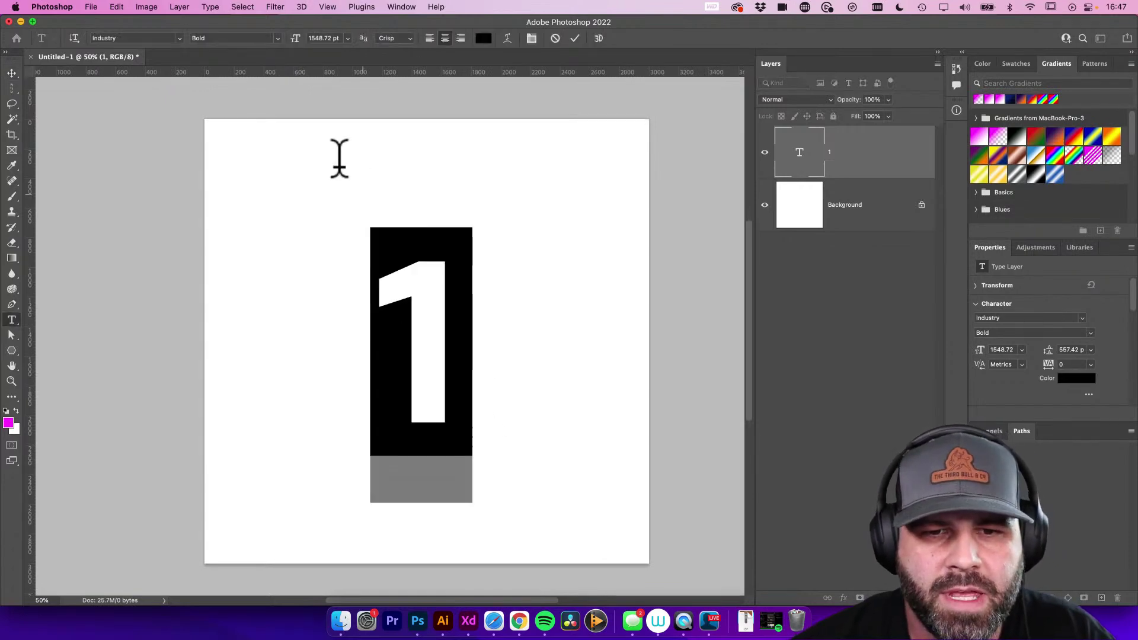
pyautogui.click(143, 38)
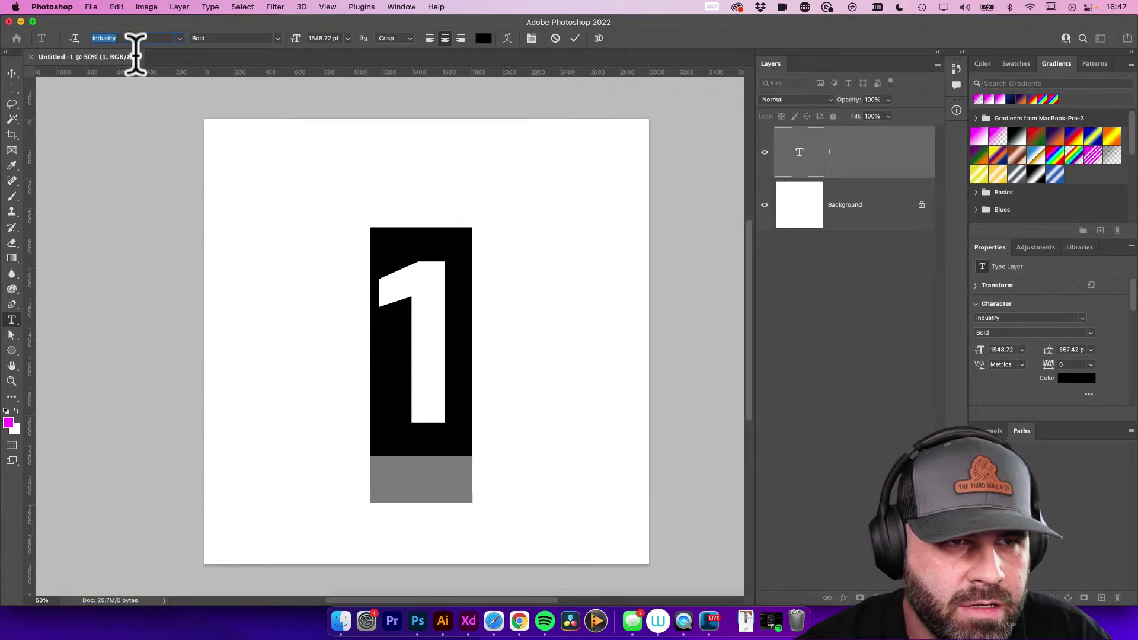
pyautogui.write('gin')
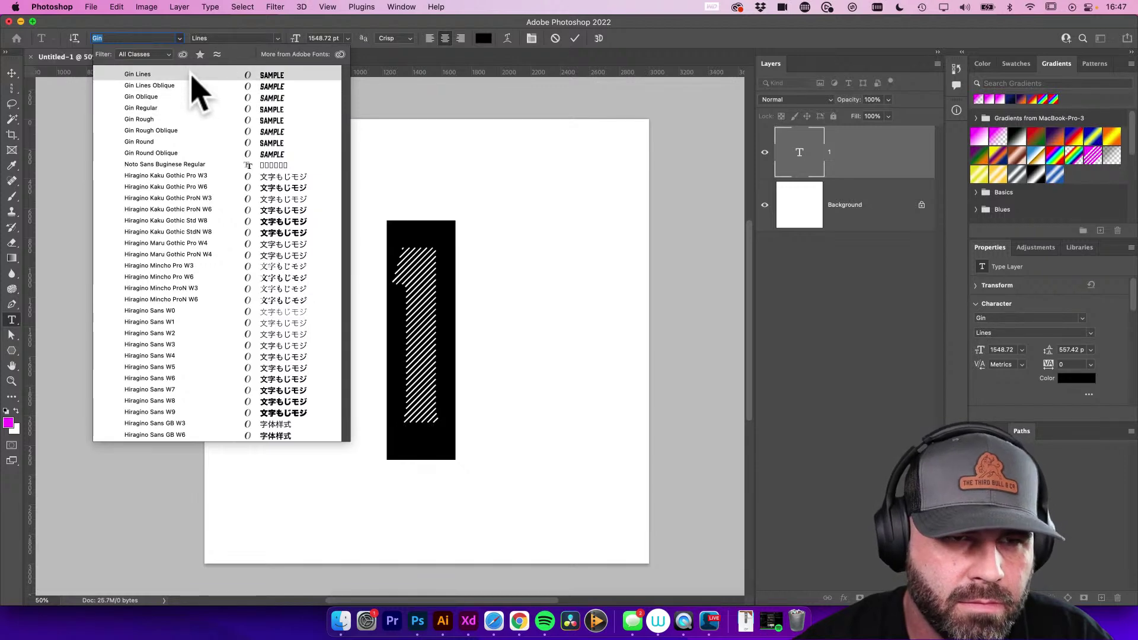
pyautogui.click(190, 108)
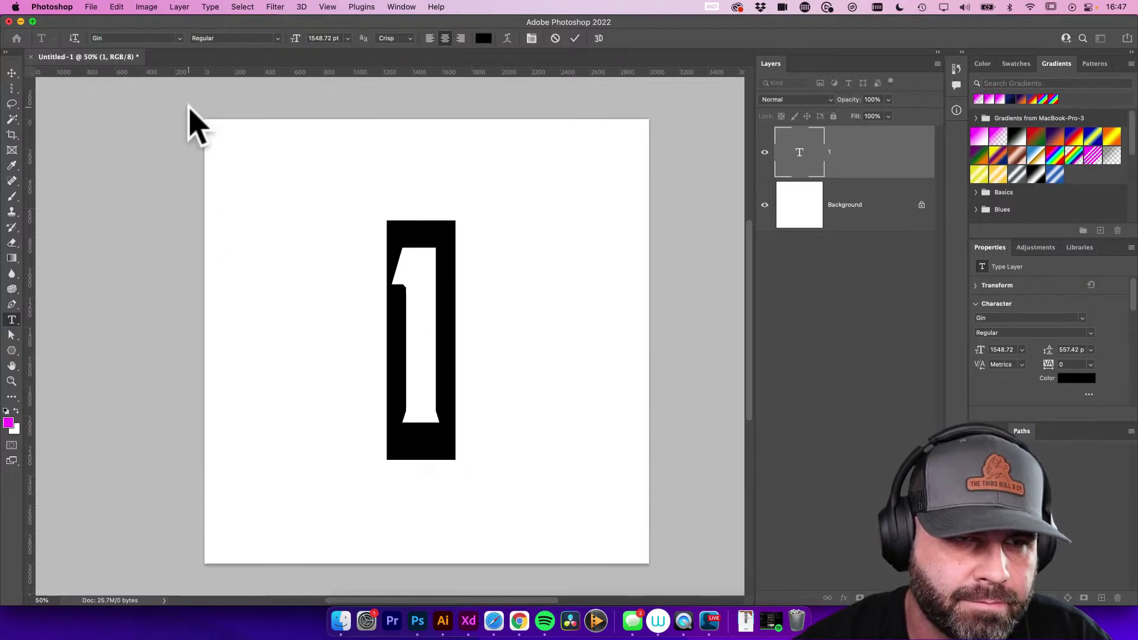
# Scale the number 1 up from its centre to a font size of about 2372 pt
pyautogui.click(12, 72)
pyautogui.press('super+t')
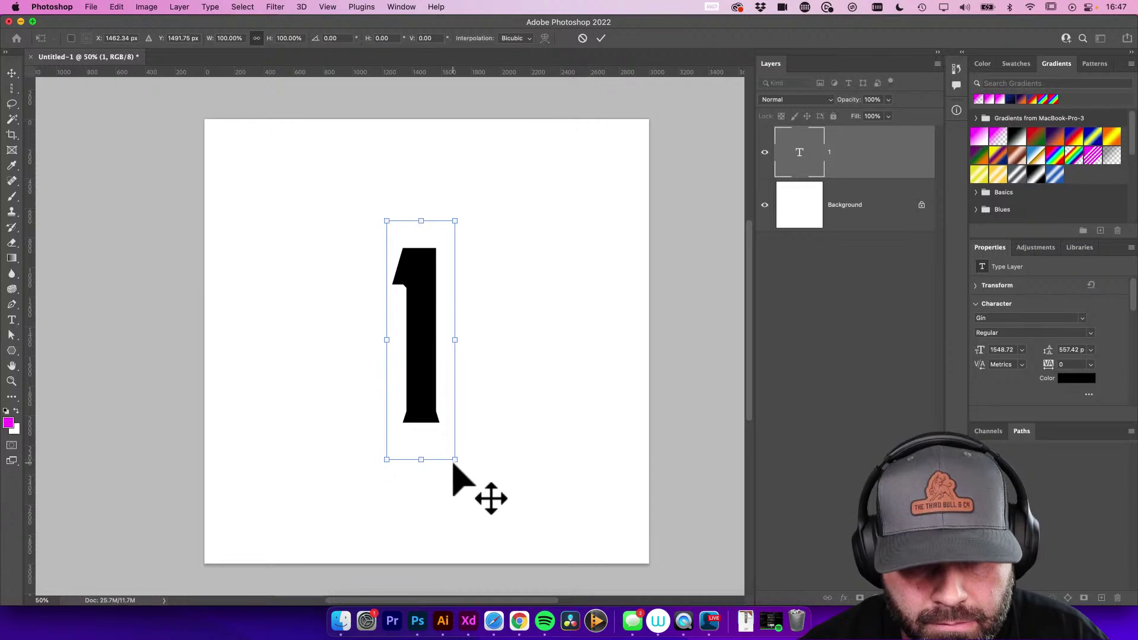
pyautogui.moveTo(456, 462); pyautogui.dragTo(487, 516)
pyautogui.press('Return')
# Select the entire canvas and centre the number 1 on it horizontally and vertically
pyautogui.press('t')
pyautogui.click(437, 330)
pyautogui.press('super+a')
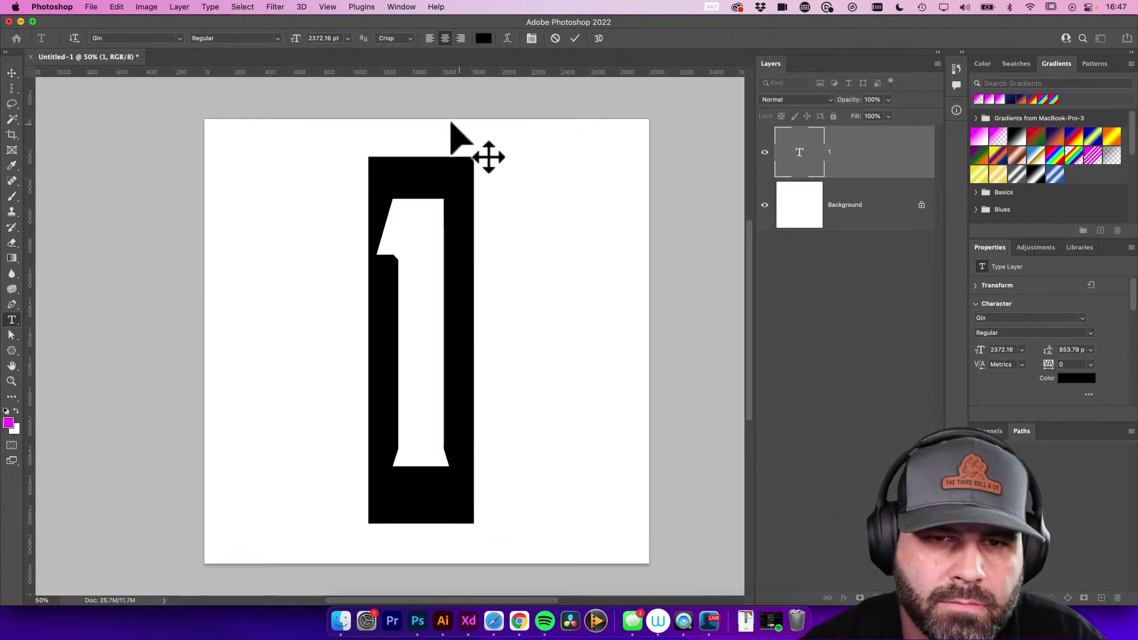
pyautogui.click(12, 72)
pyautogui.moveTo(434, 306); pyautogui.dragTo(440, 313)
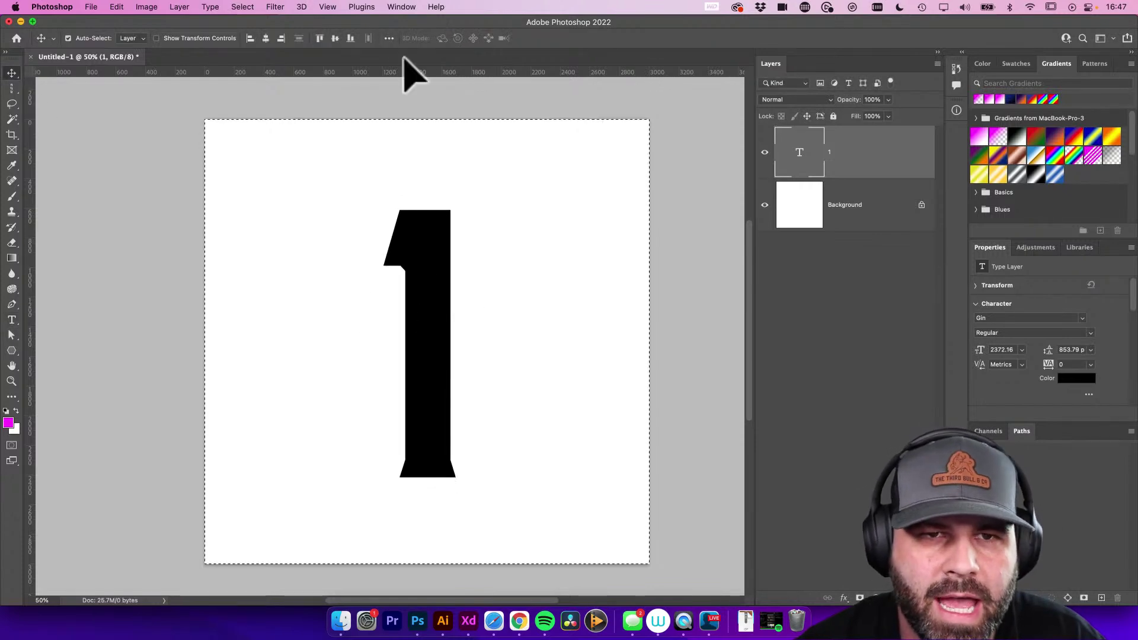
pyautogui.click(266, 39)
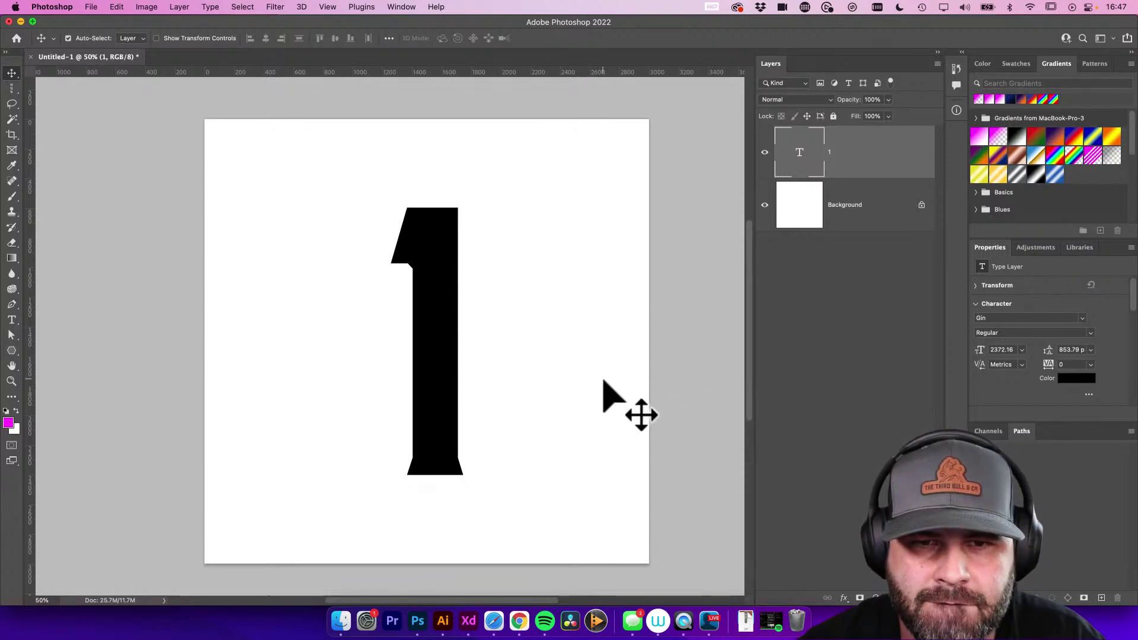
# Delete the white Background layer beneath the number 1
pyautogui.click(845, 208)
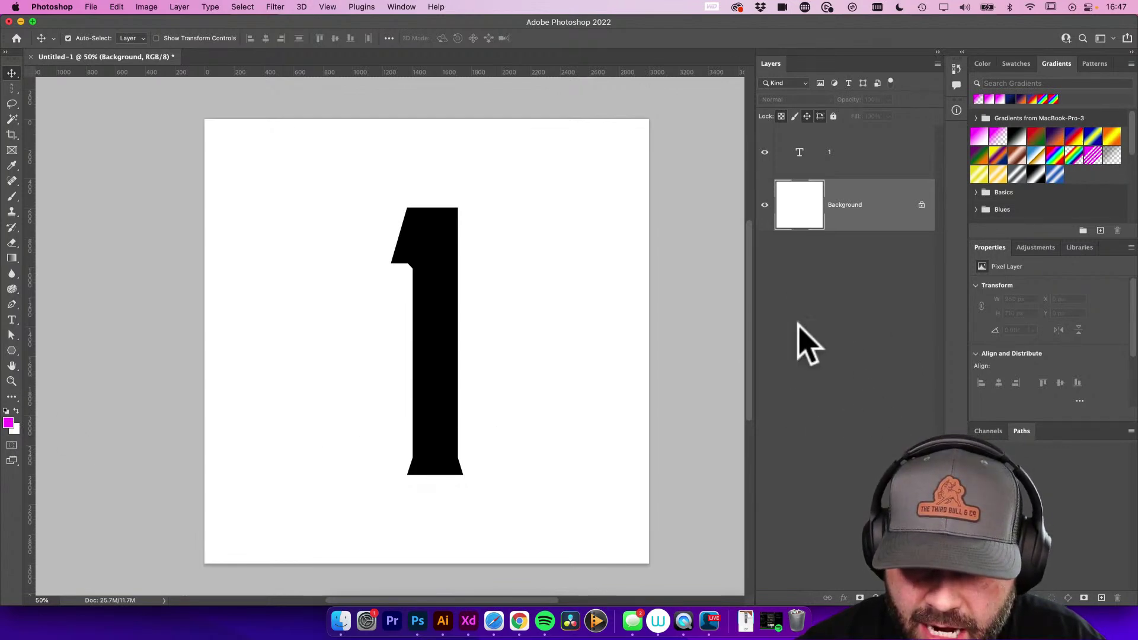
pyautogui.click(550, 333)
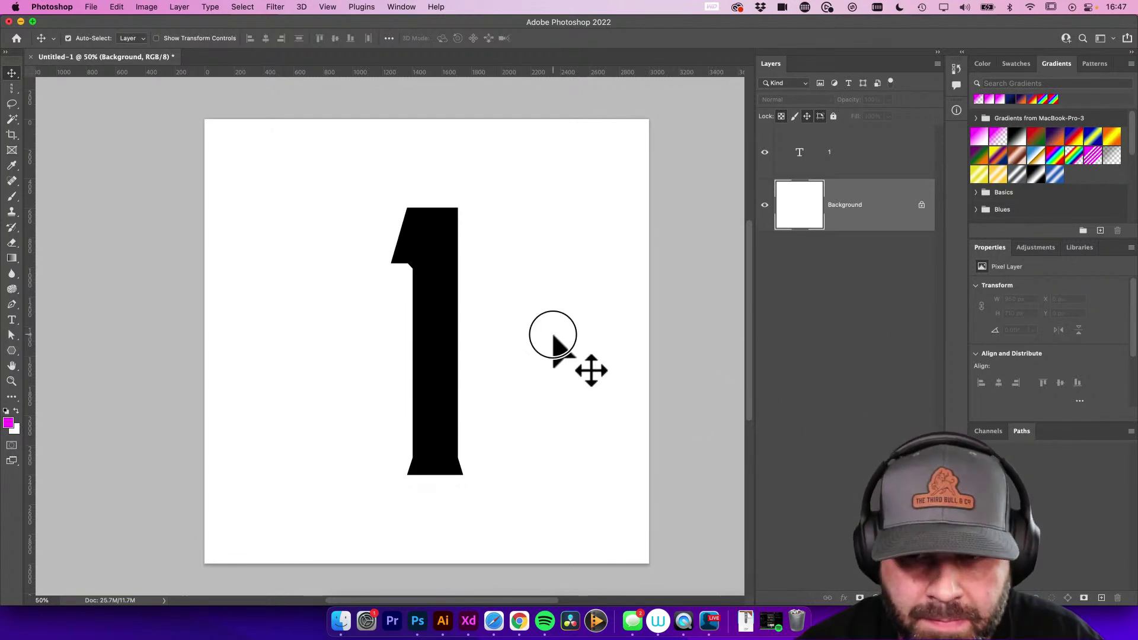
pyautogui.click(856, 211)
pyautogui.press('Delete')
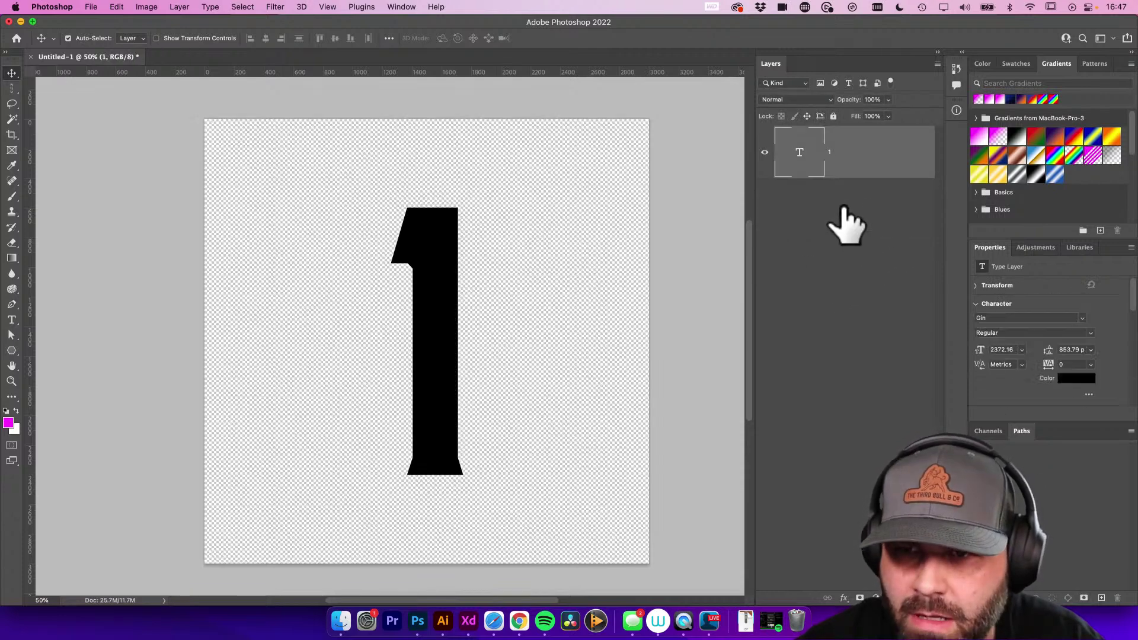
# Add a new empty layer above the text layer and delete it
pyautogui.press('super+shift+alt+n')
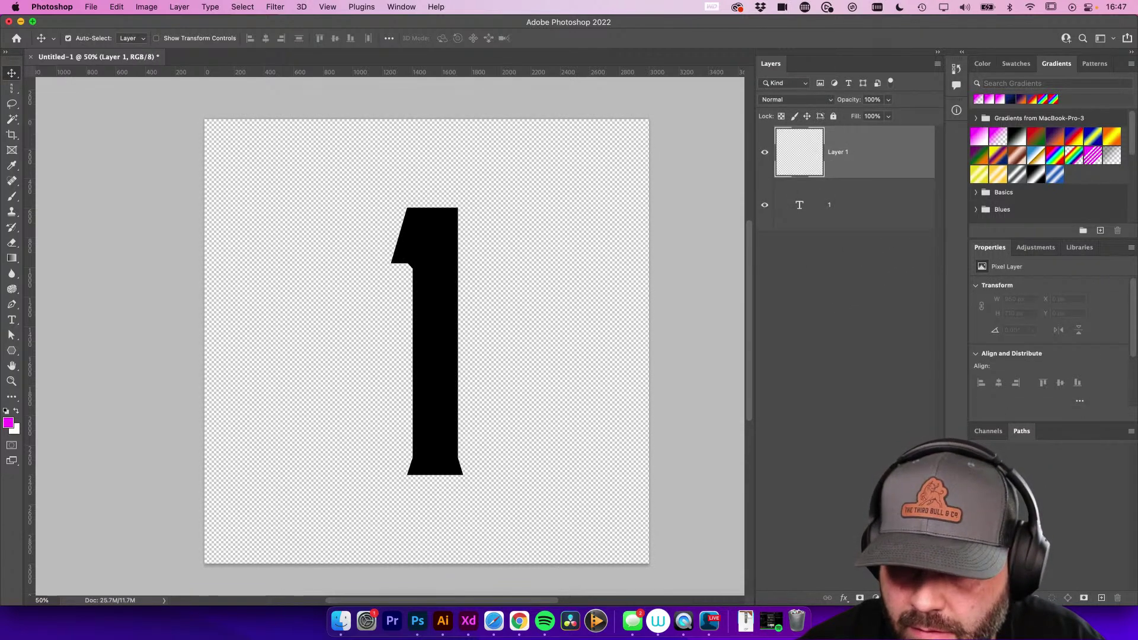
pyautogui.press('Delete')
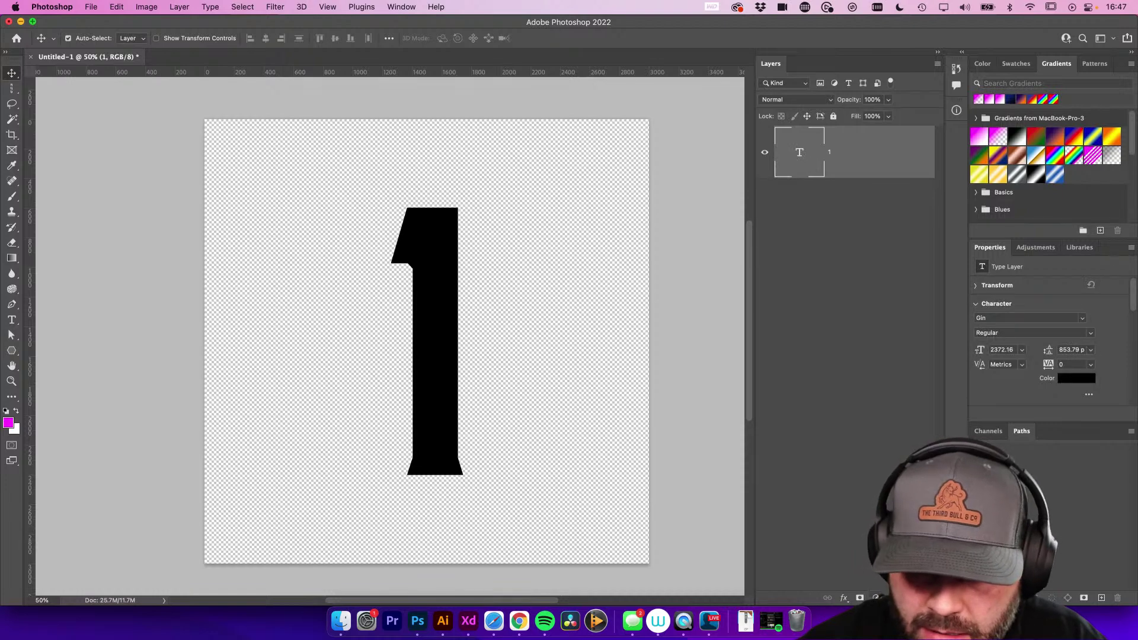
# Add a Solid Color fill layer in the light grey sampled from the canvas surround and place it beneath the number 1
pyautogui.click(876, 597)
pyautogui.click(912, 324)
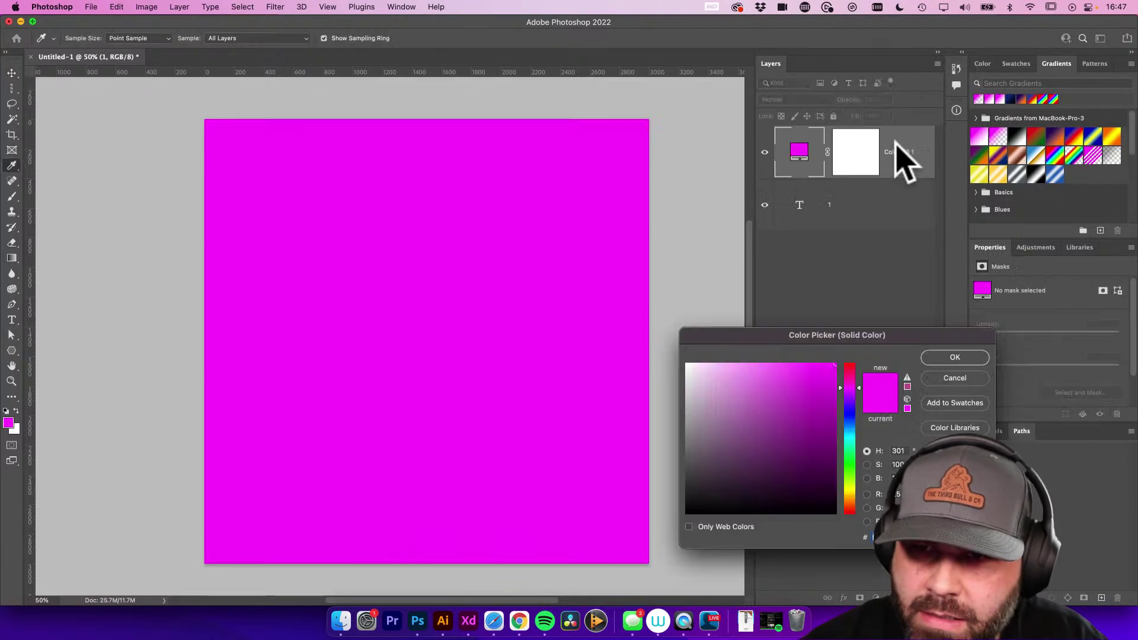
pyautogui.moveTo(794, 407); pyautogui.dragTo(663, 401)
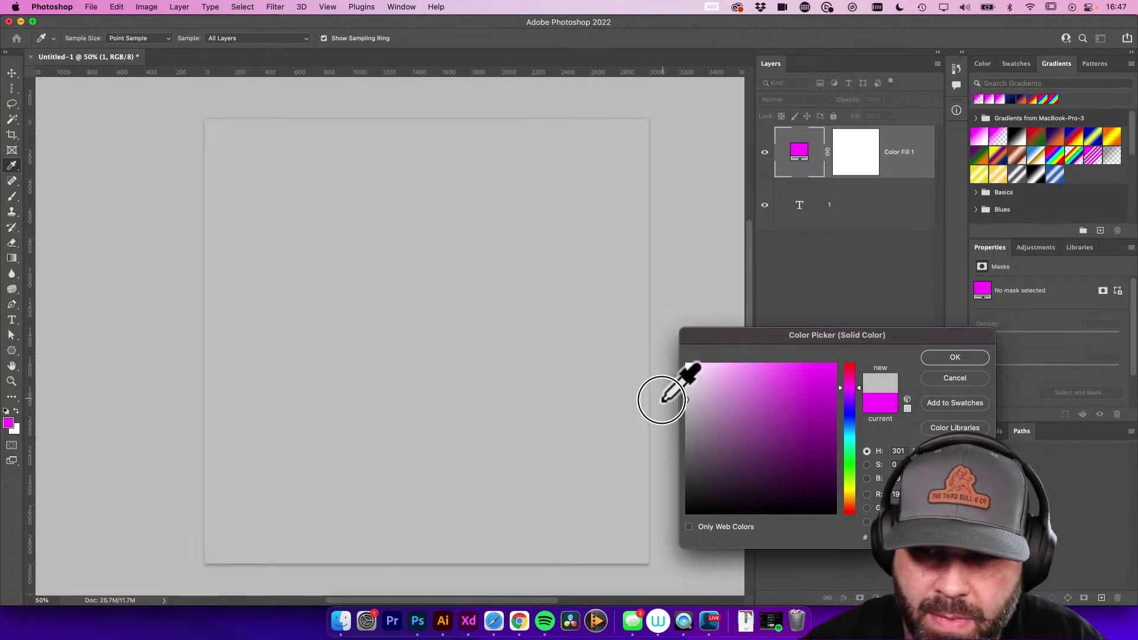
pyautogui.click(955, 356)
pyautogui.moveTo(907, 161); pyautogui.dragTo(907, 222)
pyautogui.click(456, 261)
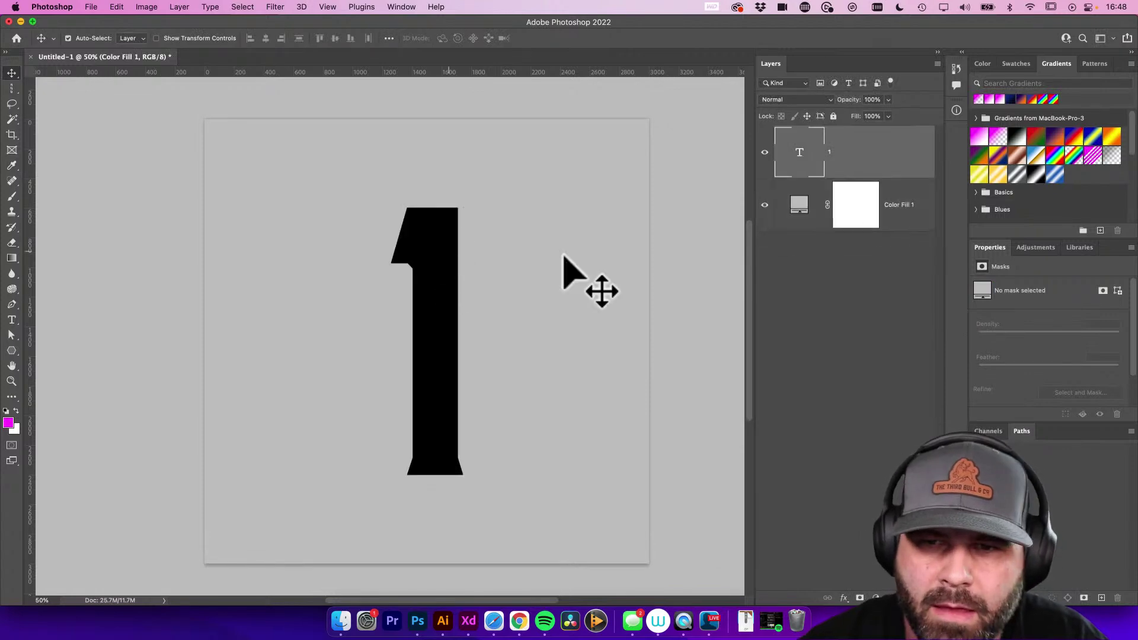
# Switch the document to full-screen mode with the menu bar and reposition the canvas in the workspace
pyautogui.click(714, 252)
pyautogui.press('f')
pyautogui.moveTo(719, 254); pyautogui.dragTo(542, 249)
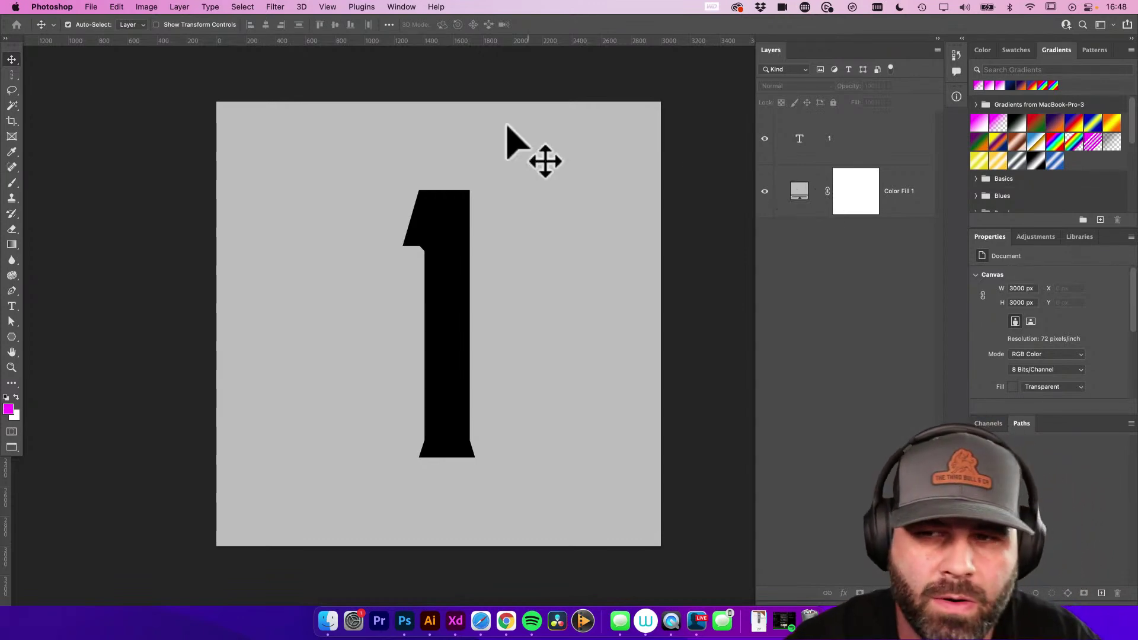
# Duplicate the number 1 text layer
pyautogui.click(453, 213)
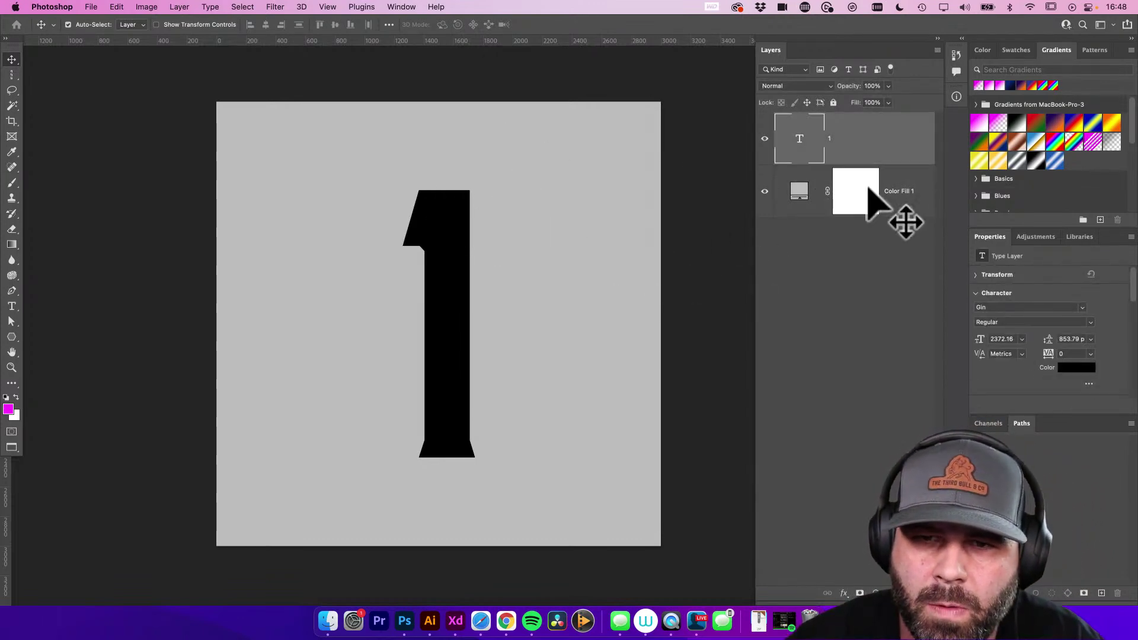
pyautogui.press('super+j')
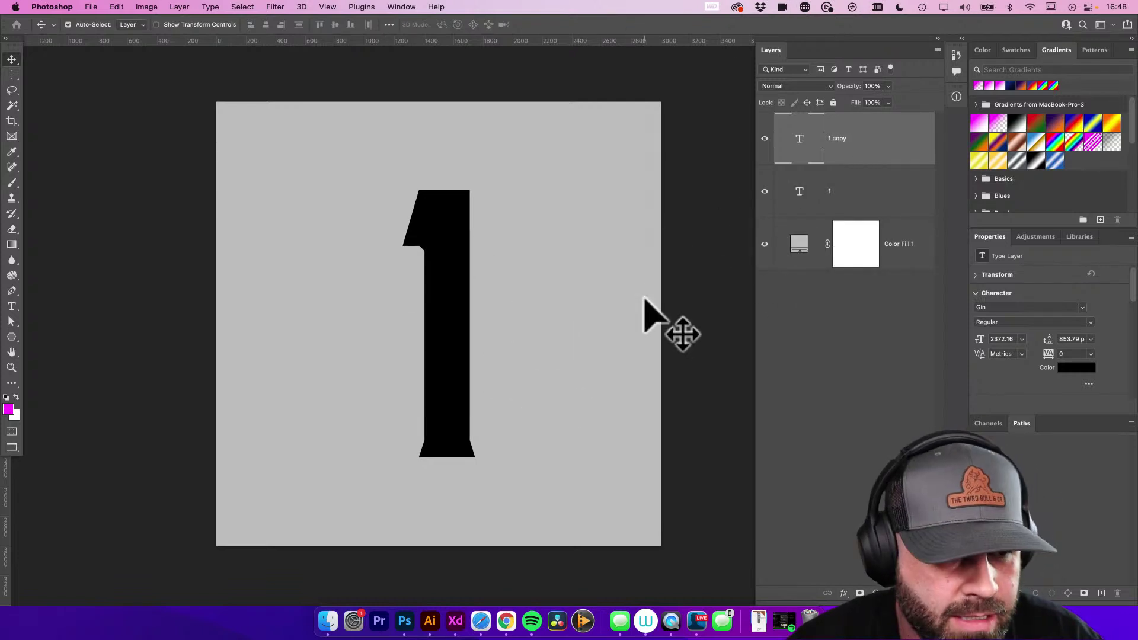
# Launch the Visualize keystroke display app, close its settings window and return to Photoshop
pyautogui.press('super+space')
pyautogui.write('visua')
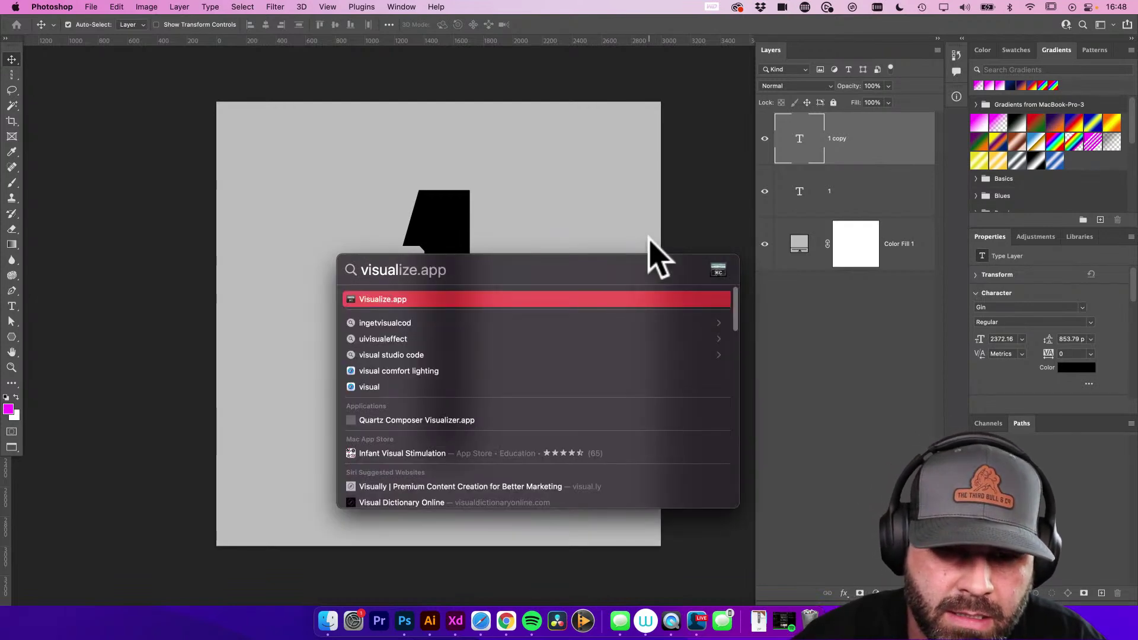
pyautogui.press('Return')
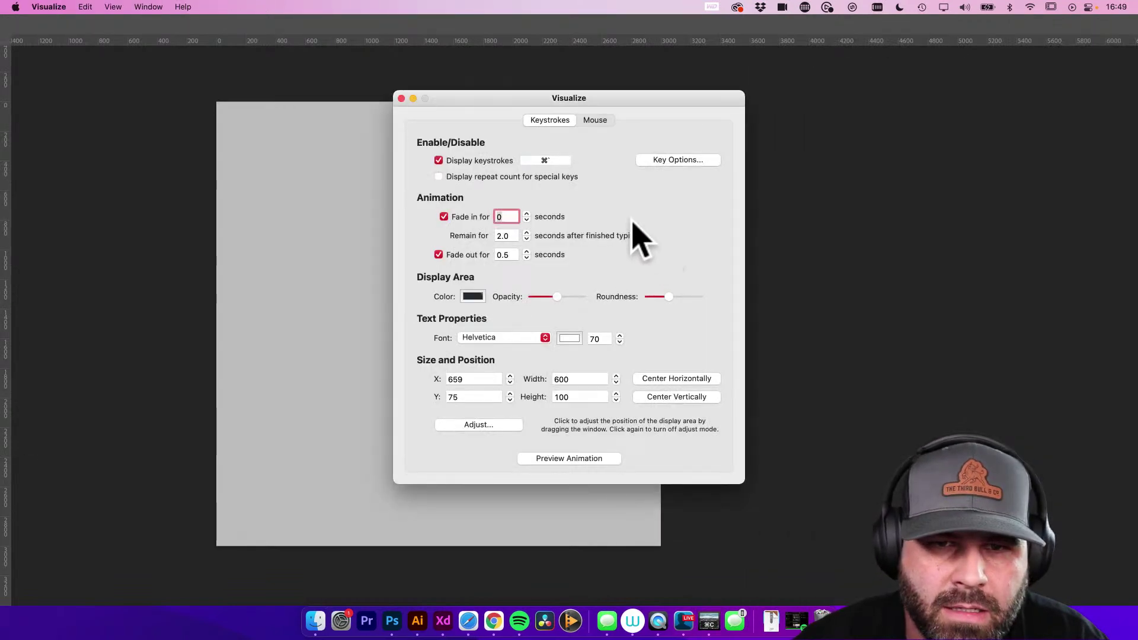
pyautogui.click(401, 99)
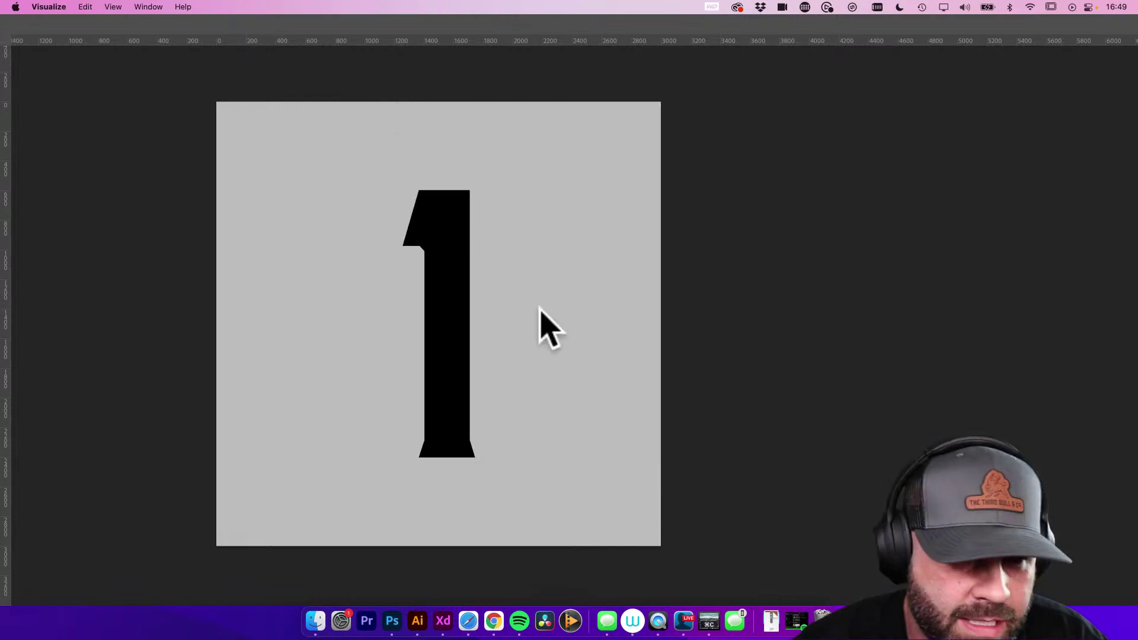
pyautogui.click(451, 265)
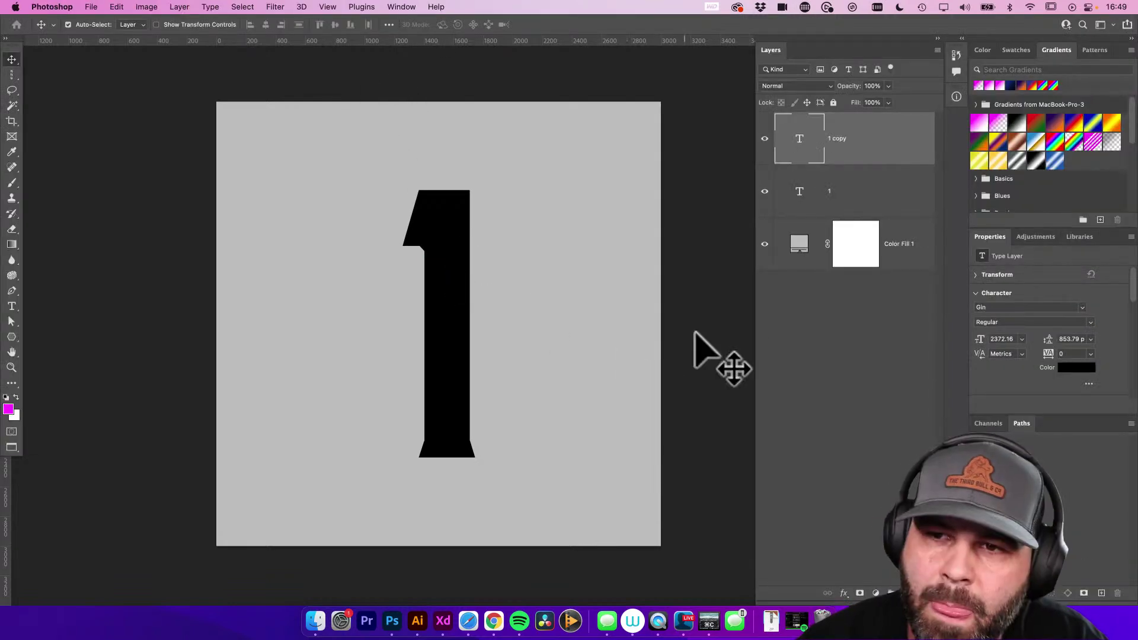
# Change the font style of the duplicate number 1 to Lines, keeping the text black
pyautogui.moveTo(880, 148); pyautogui.dragTo(874, 203)
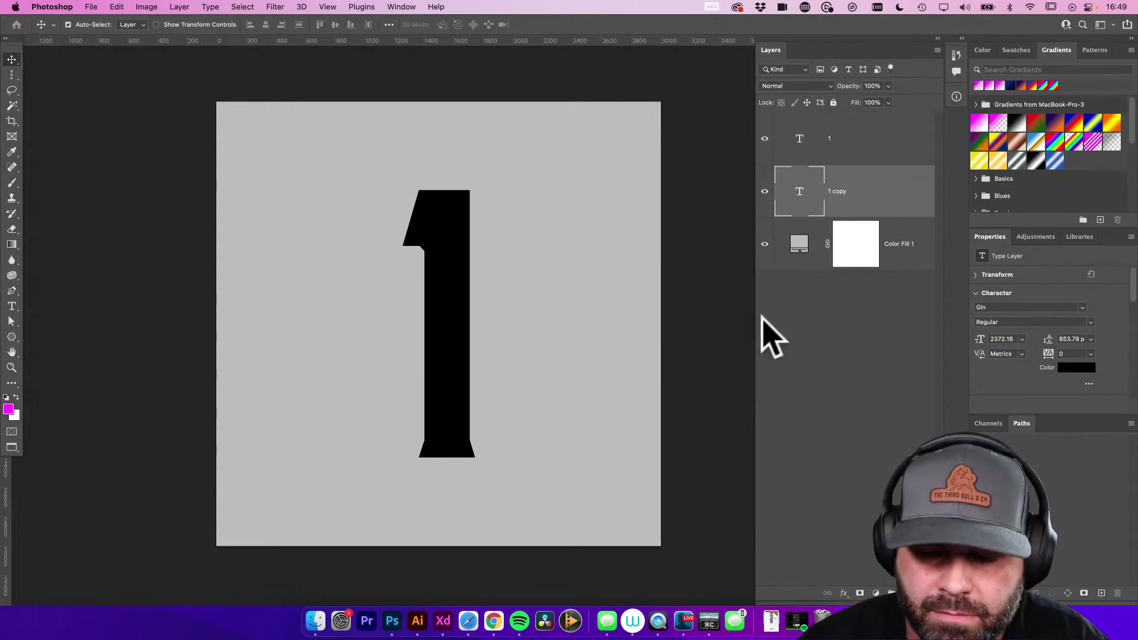
pyautogui.press('super+z')
pyautogui.press('t')
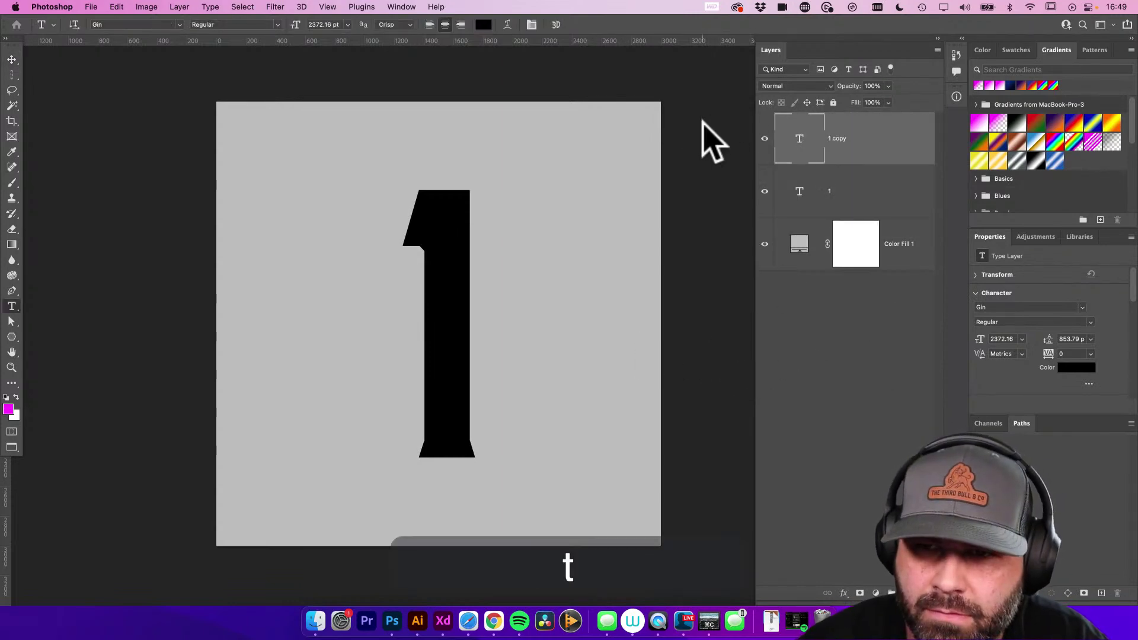
pyautogui.click(437, 219)
pyautogui.press('super+a')
pyautogui.click(483, 25)
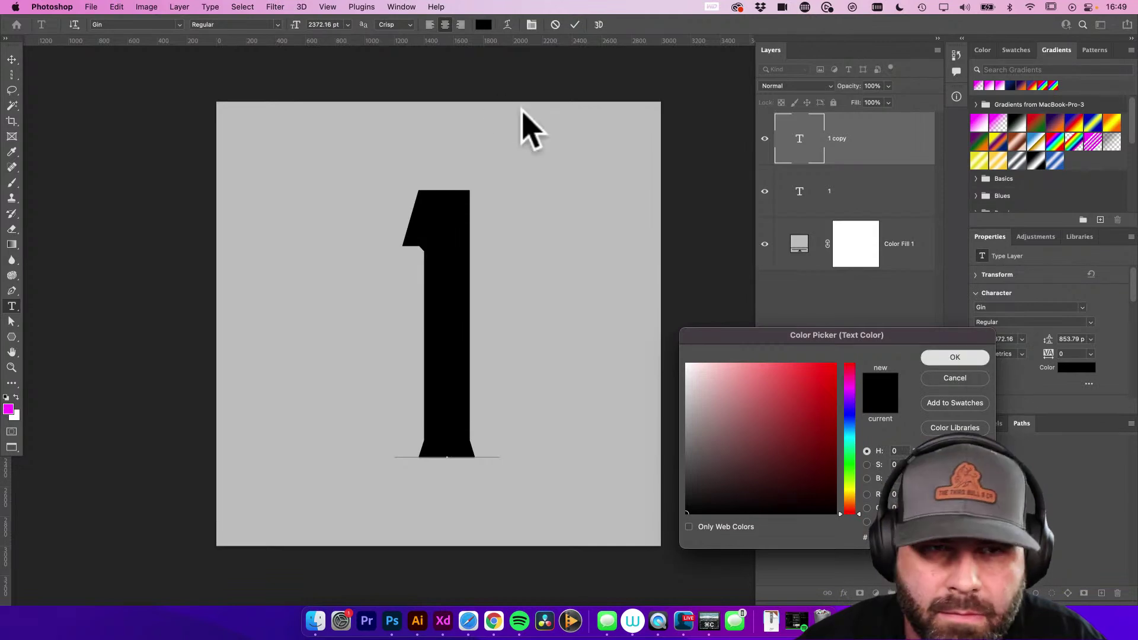
pyautogui.press('Return')
pyautogui.click(274, 25)
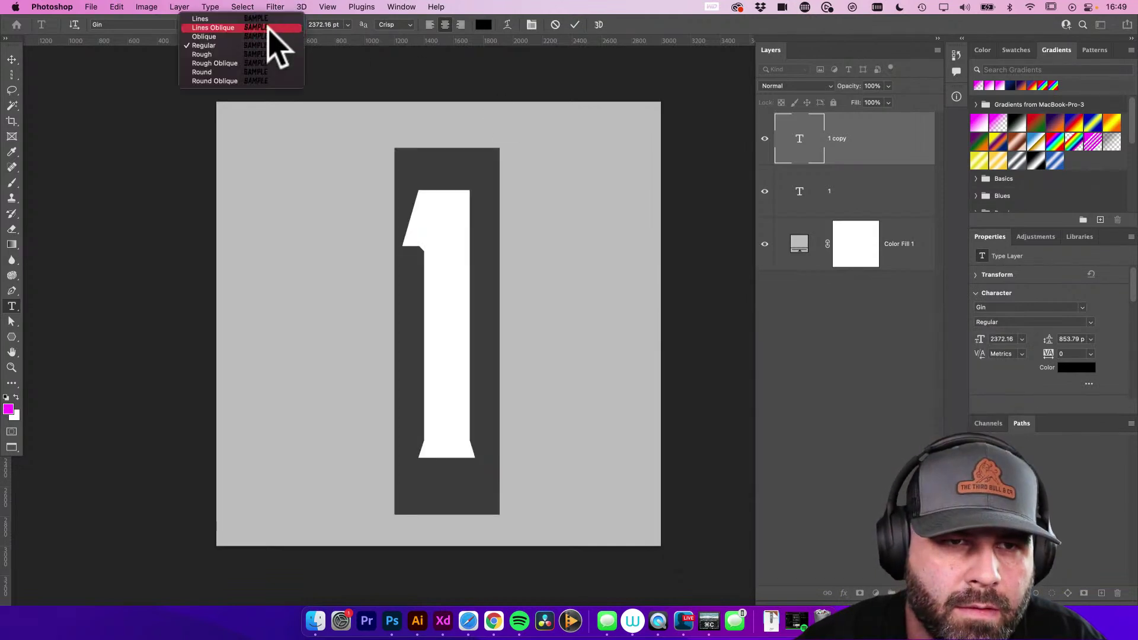
pyautogui.click(235, 18)
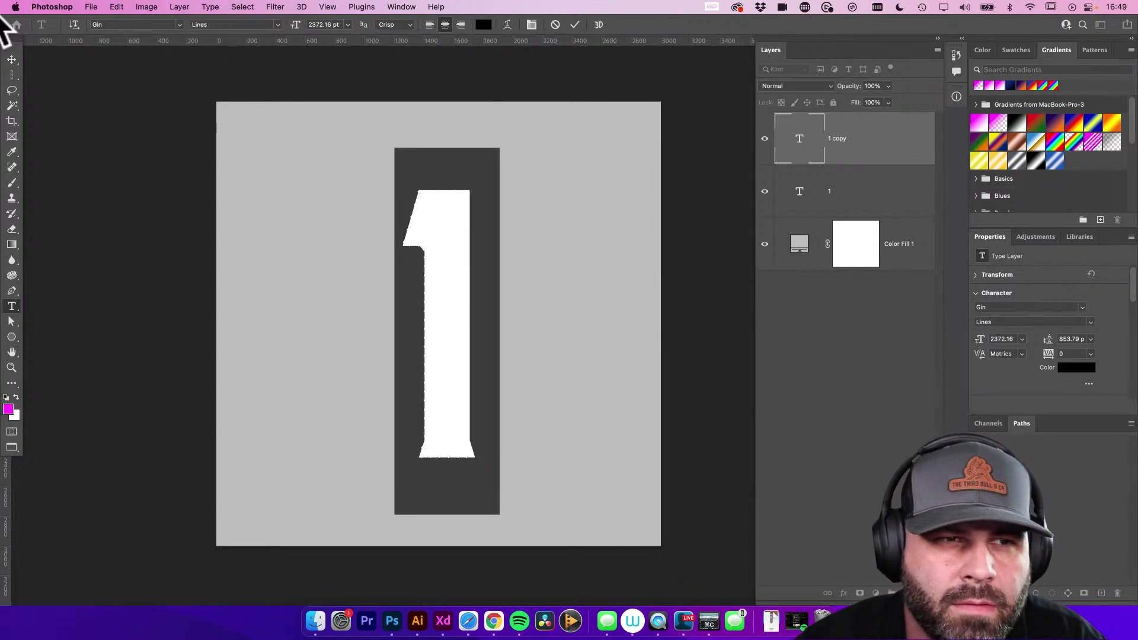
pyautogui.click(12, 59)
# Offset the lined copy of the number 1 down and to the right of the solid one as a hatched shadow
pyautogui.hotkey('shift', 'v')
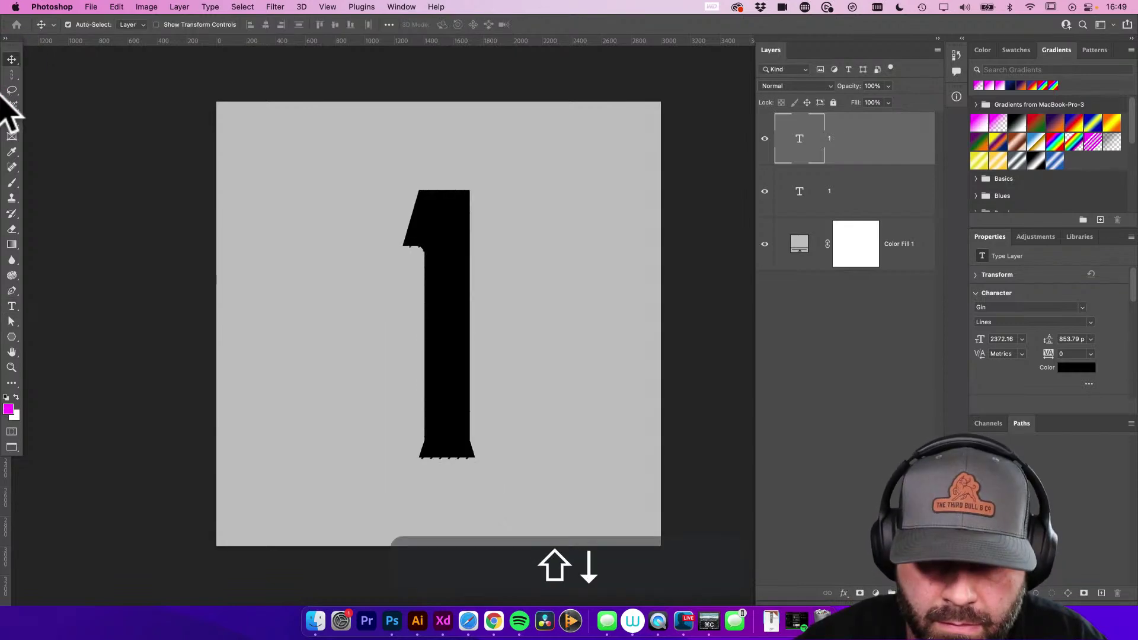
pyautogui.hotkey('shift', 'Right')
pyautogui.hotkey('shift', 'Right')
pyautogui.hotkey('shift', 'Down')
pyautogui.hotkey('shift', 'Down')
pyautogui.hotkey('shift', 'Down')
pyautogui.hotkey('shift', 'Down')
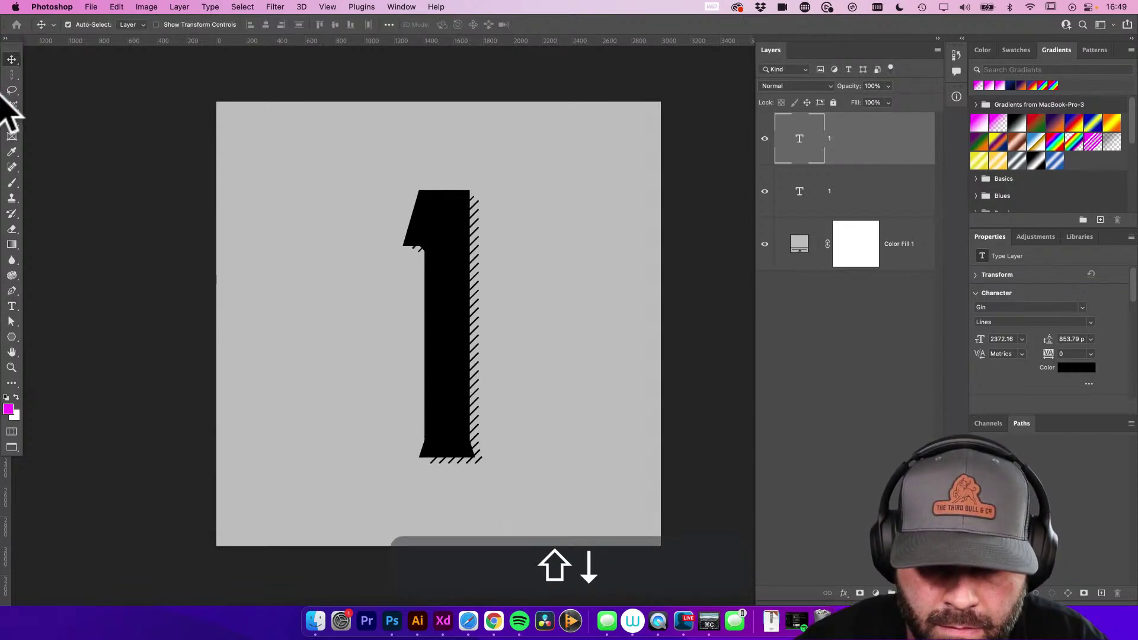
pyautogui.hotkey('shift', 'Right')
pyautogui.hotkey('shift', 'Right')
# Set the lined copy's opacity to 50% and shift it slightly left, placing its layer beneath the solid number 1
pyautogui.press('v')
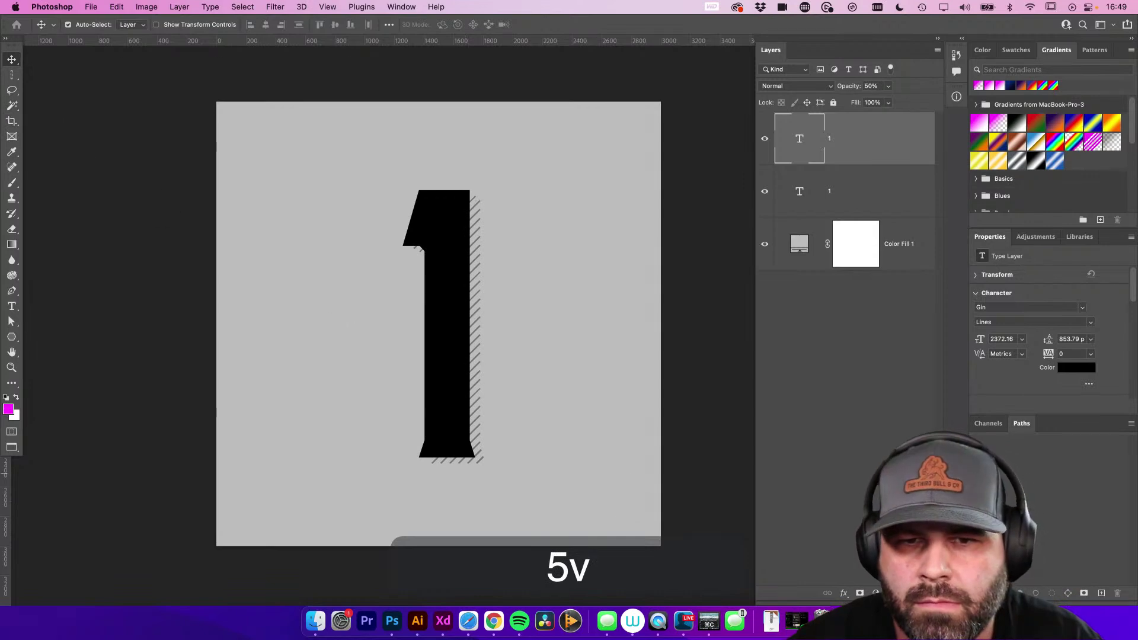
pyautogui.hotkey('shift', 'Left')
pyautogui.hotkey('shift', 'Left')
pyautogui.press('v')
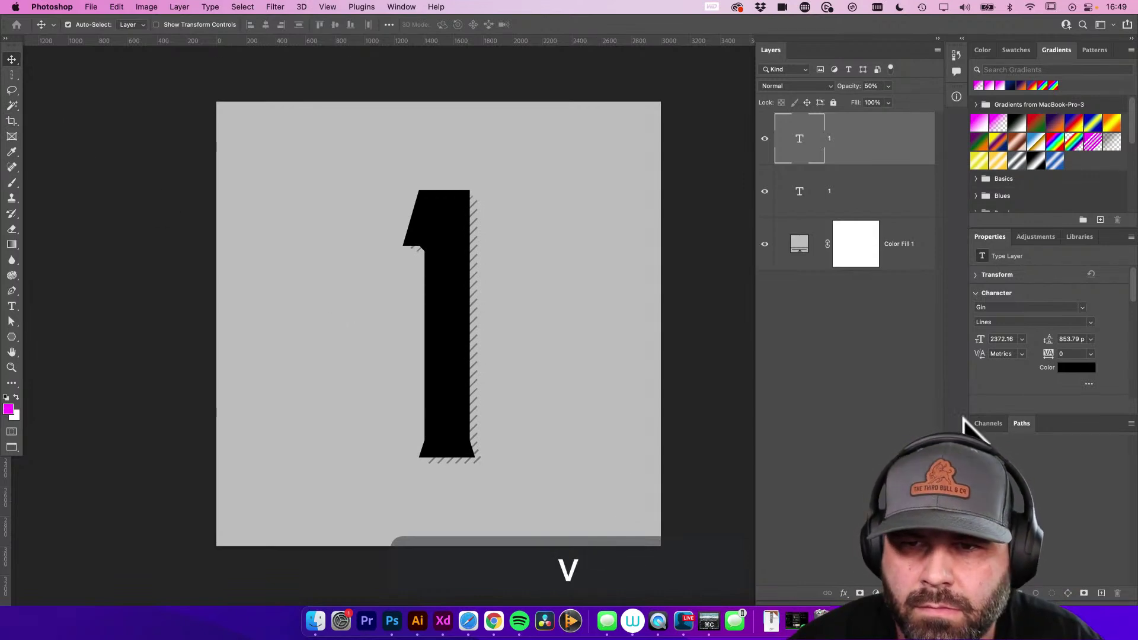
pyautogui.press('super+bracketleft')
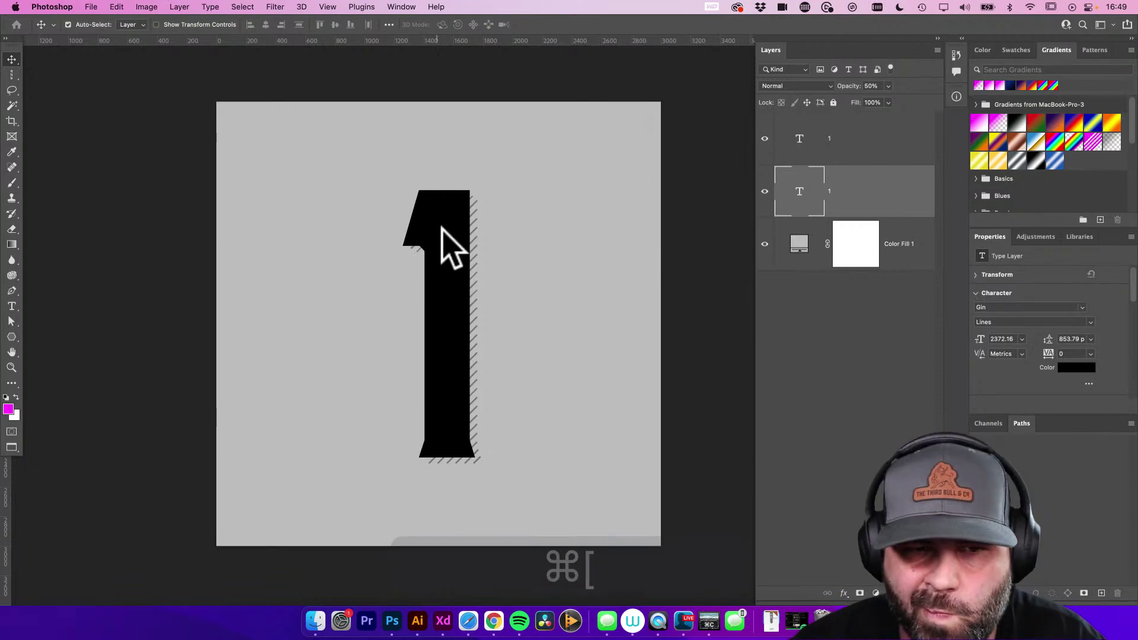
# Add a new empty layer above the solid number 1 and name it grunge
pyautogui.click(444, 206)
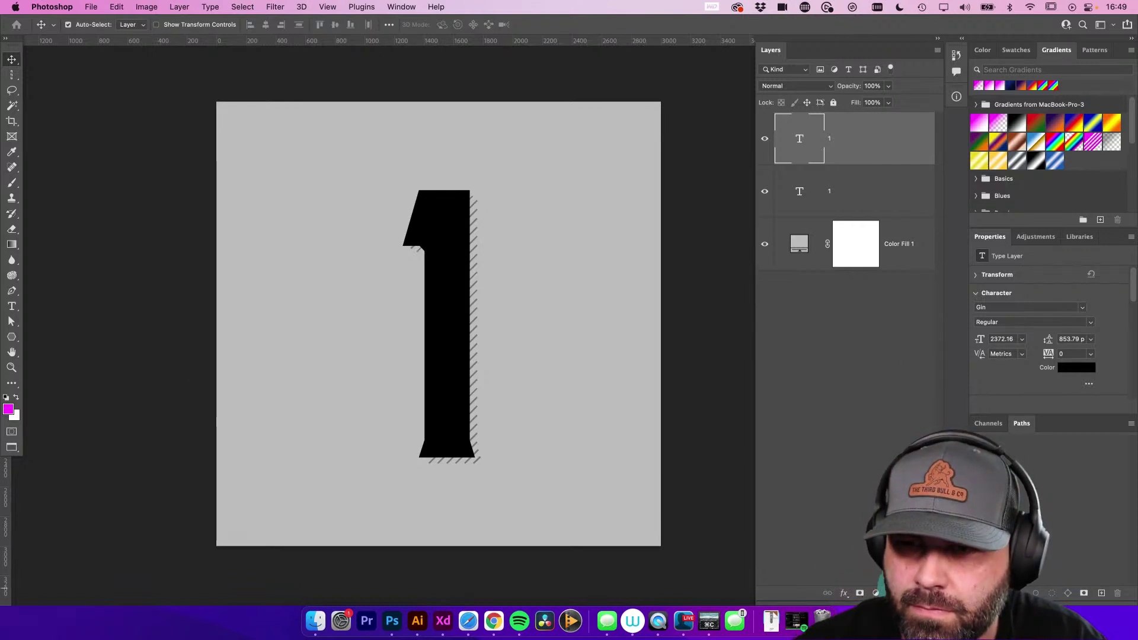
pyautogui.press('super+shift+alt+n')
pyautogui.doubleClick(838, 140)
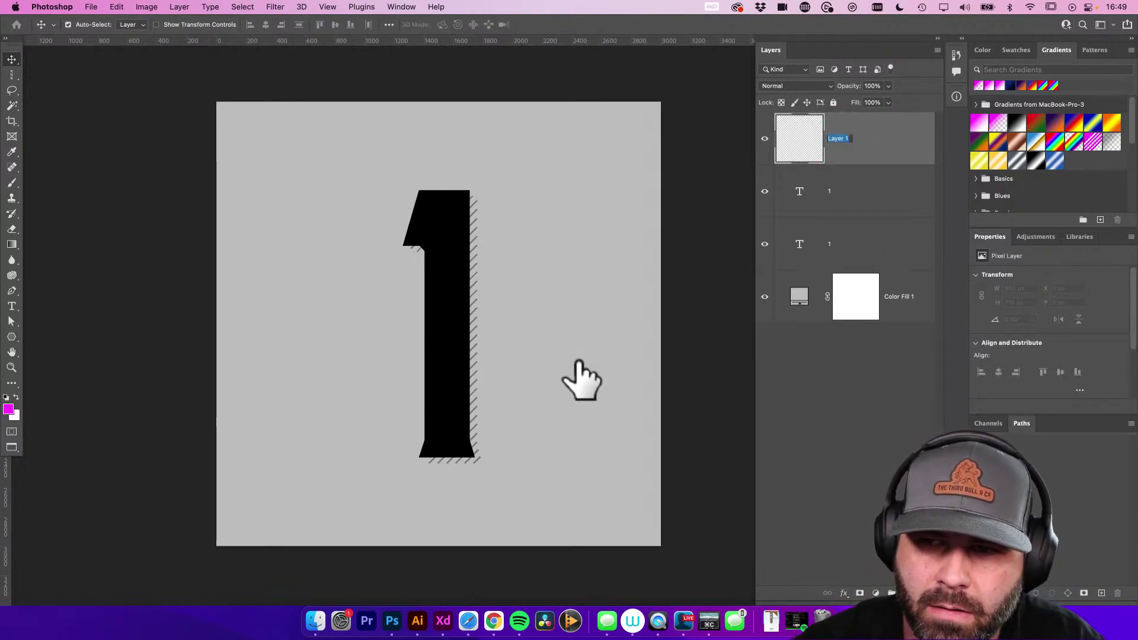
pyautogui.press('BackSpace')
pyautogui.write('grunge')
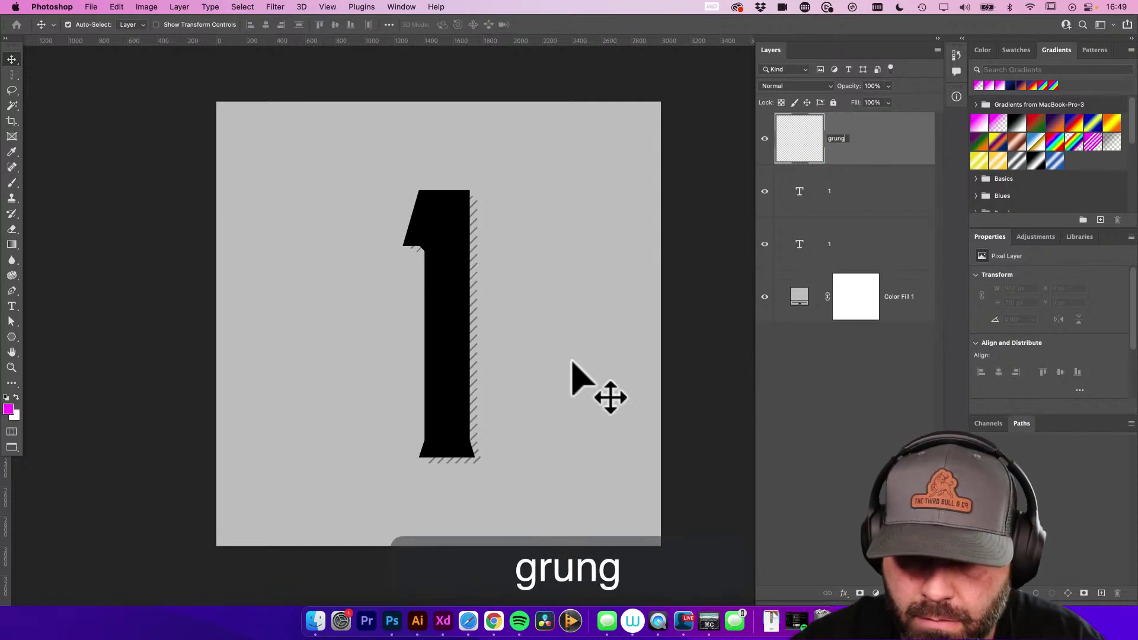
pyautogui.press('Return')
# Look through the Brush tool presets for a grunge or halftone texture brush
pyautogui.press('b')
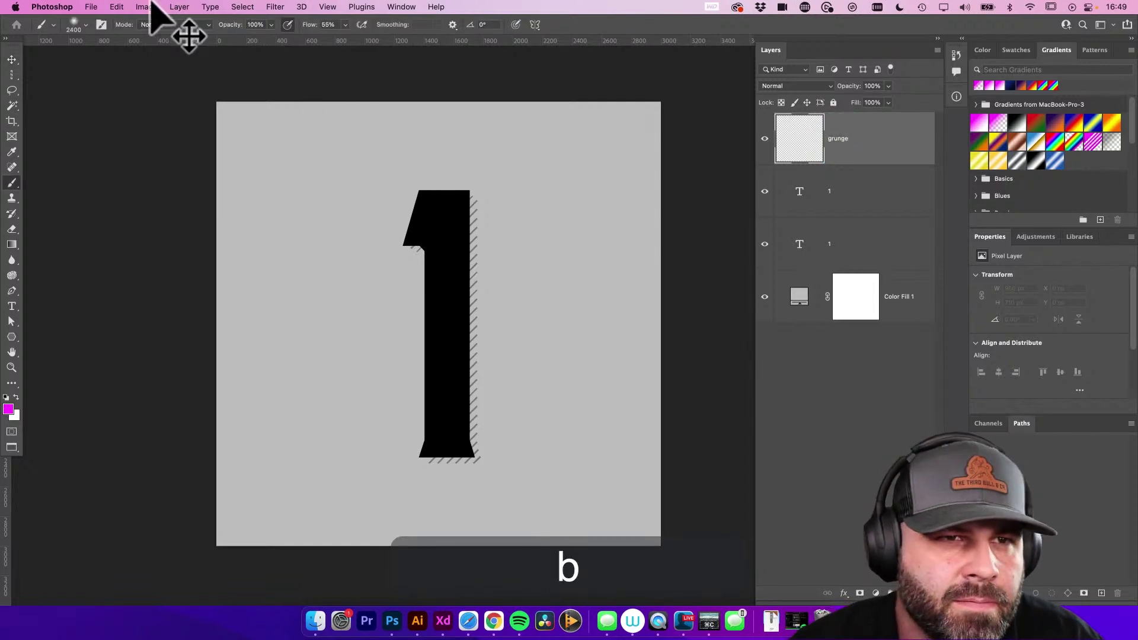
pyautogui.click(74, 24)
pyautogui.scroll(-10, 320, 270)
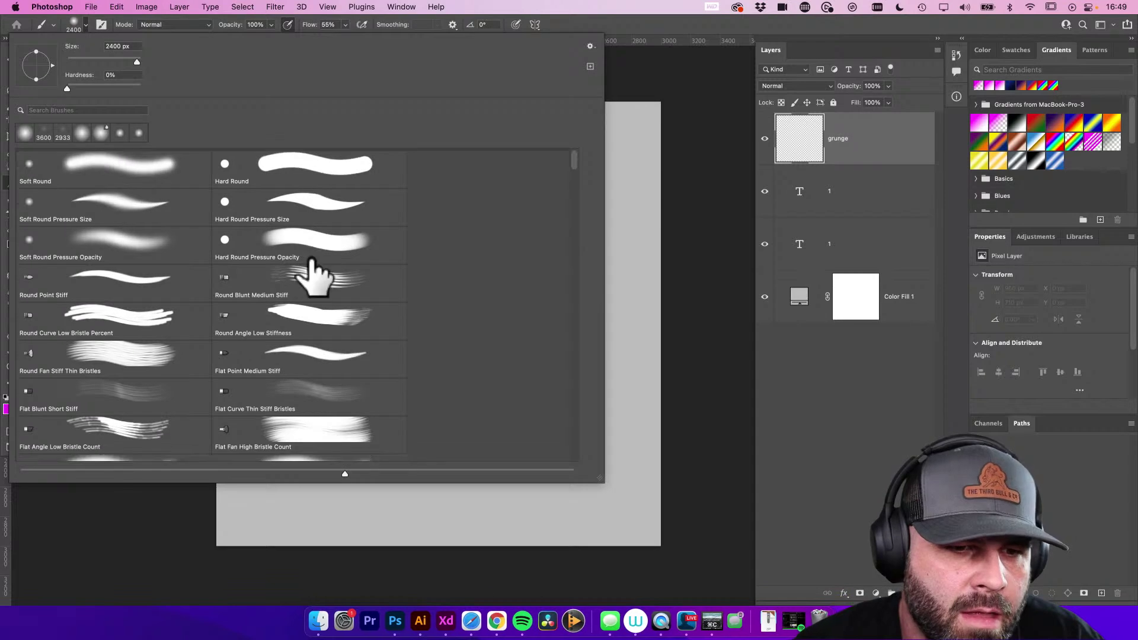
pyautogui.scroll(-15, 332, 276)
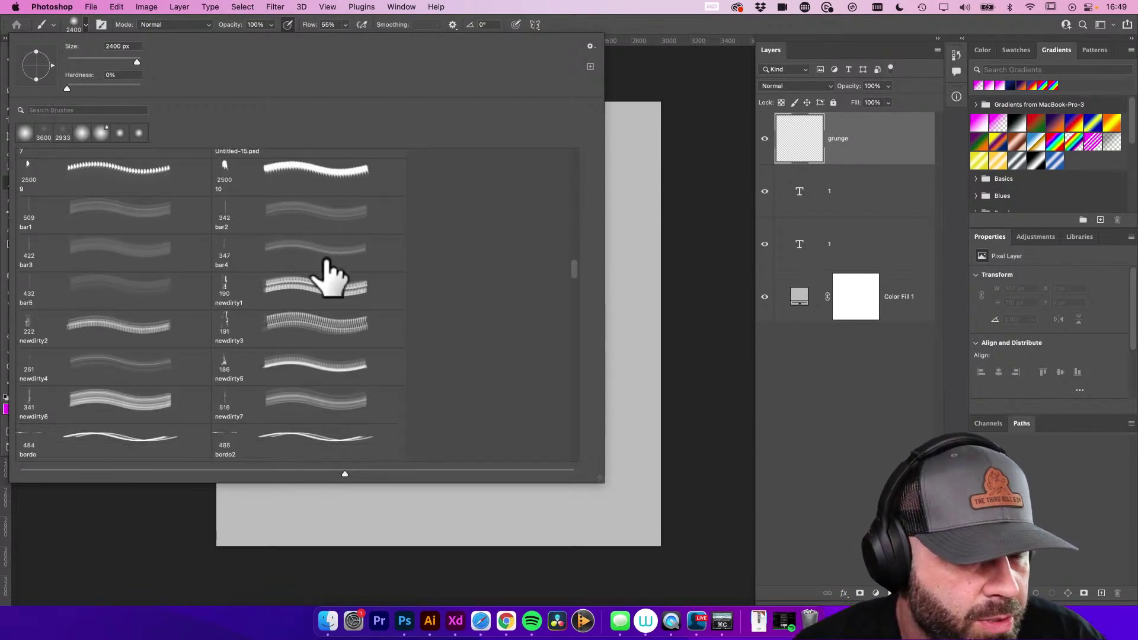
pyautogui.scroll(-15, 331, 275)
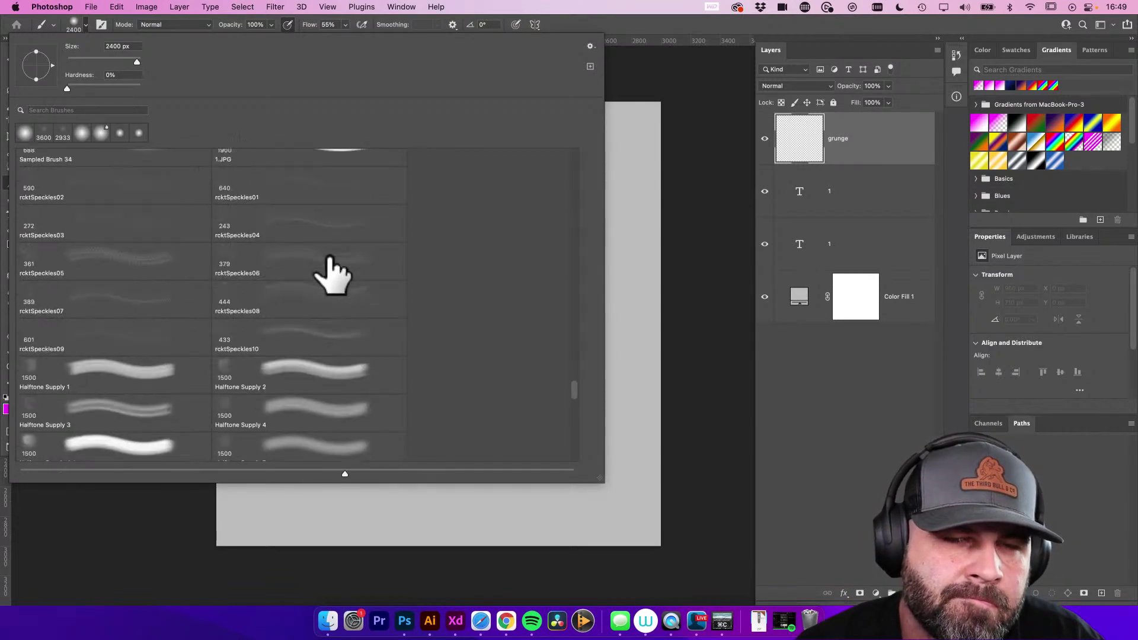
pyautogui.scroll(-15, 324, 272)
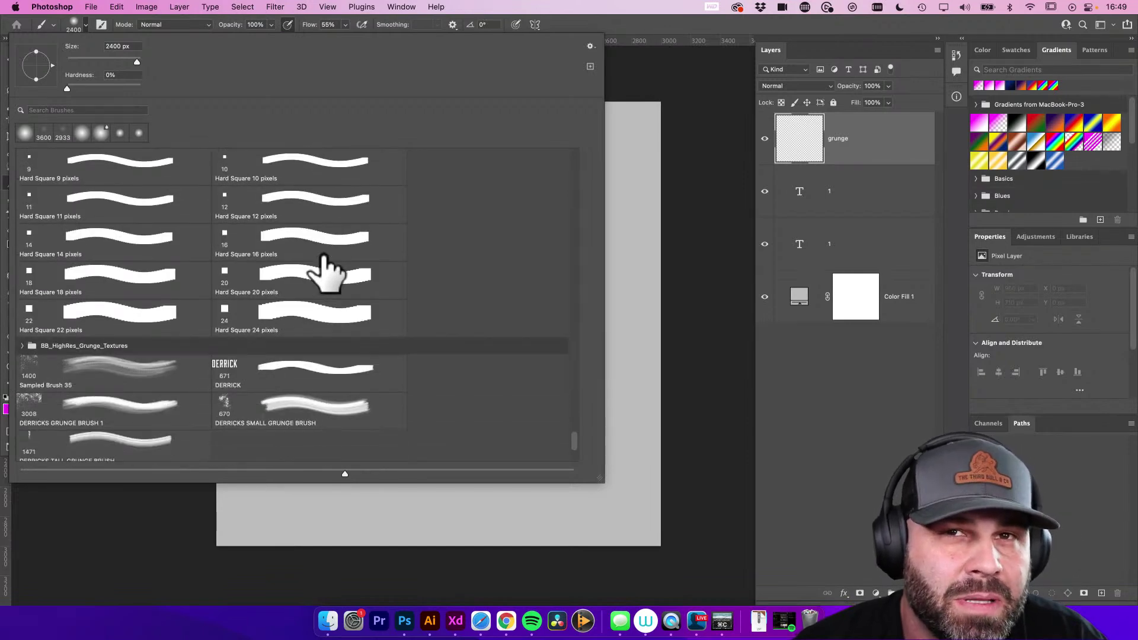
pyautogui.scroll(2, 324, 271)
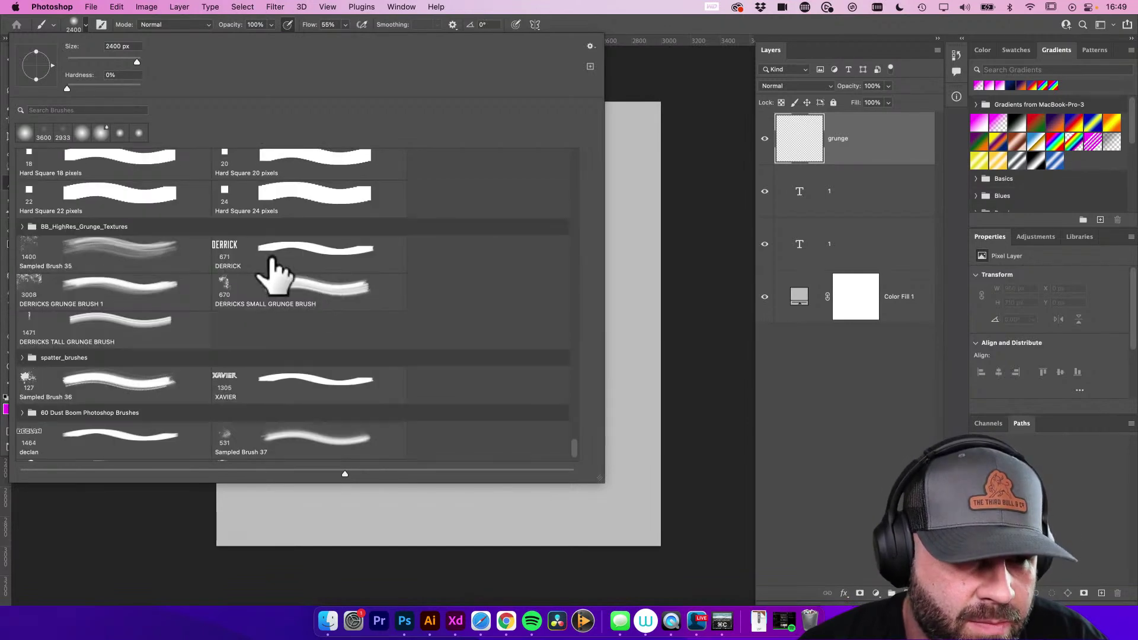
pyautogui.scroll(10, 142, 254)
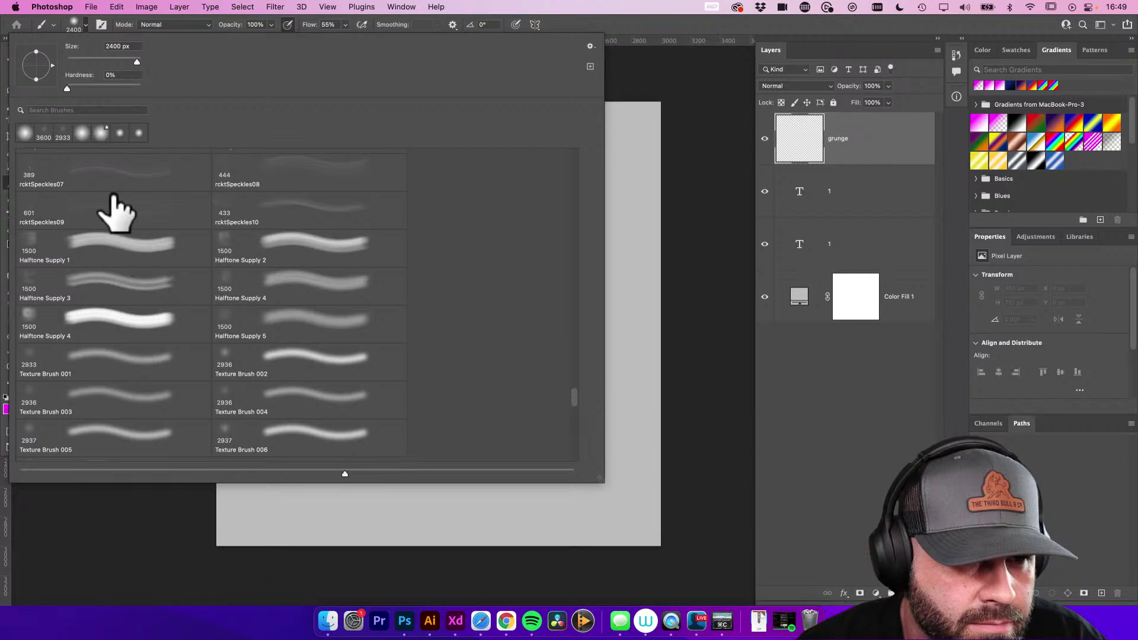
pyautogui.press('Escape')
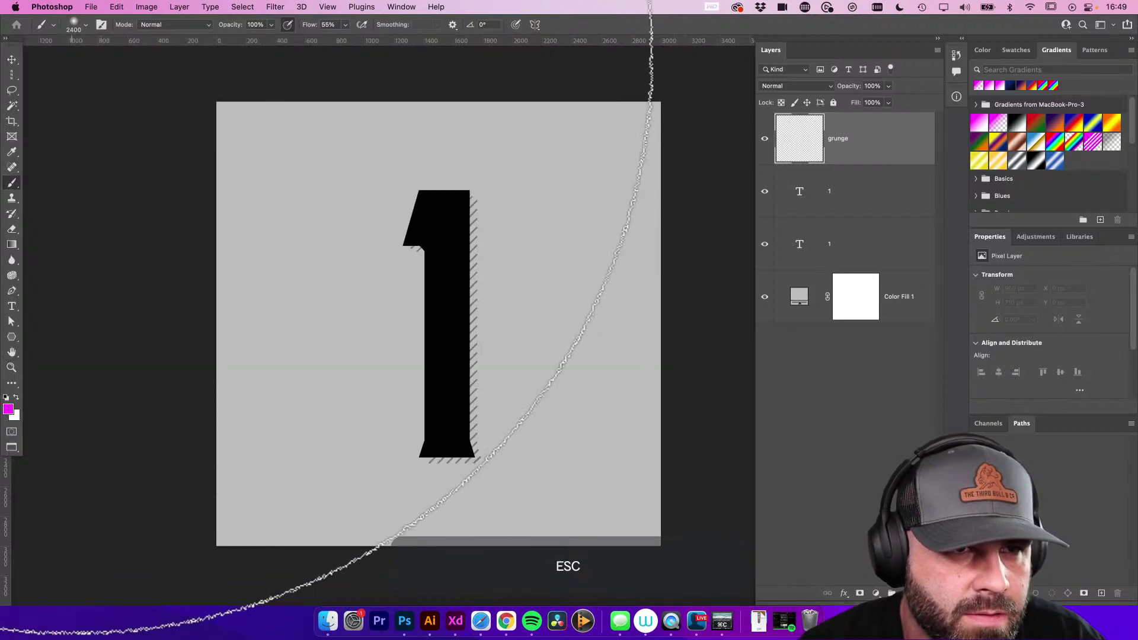
# Choose the Halftone Supply 1 brush at 1500 px and undo the magenta dab made with it on the grunge layer
pyautogui.click(73, 24)
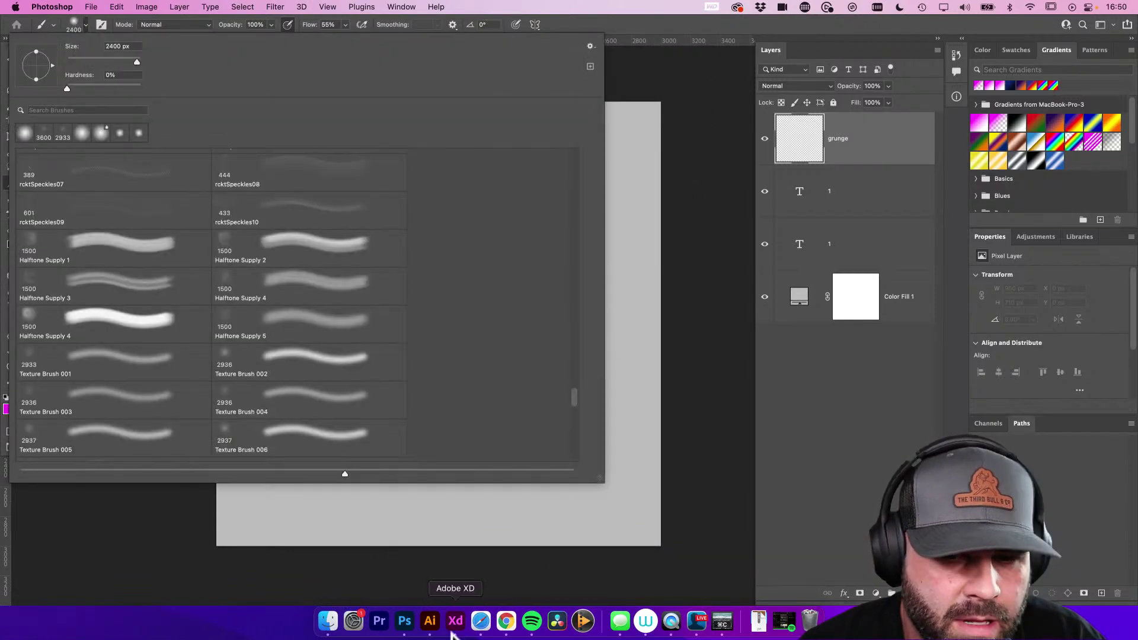
pyautogui.click(33, 240)
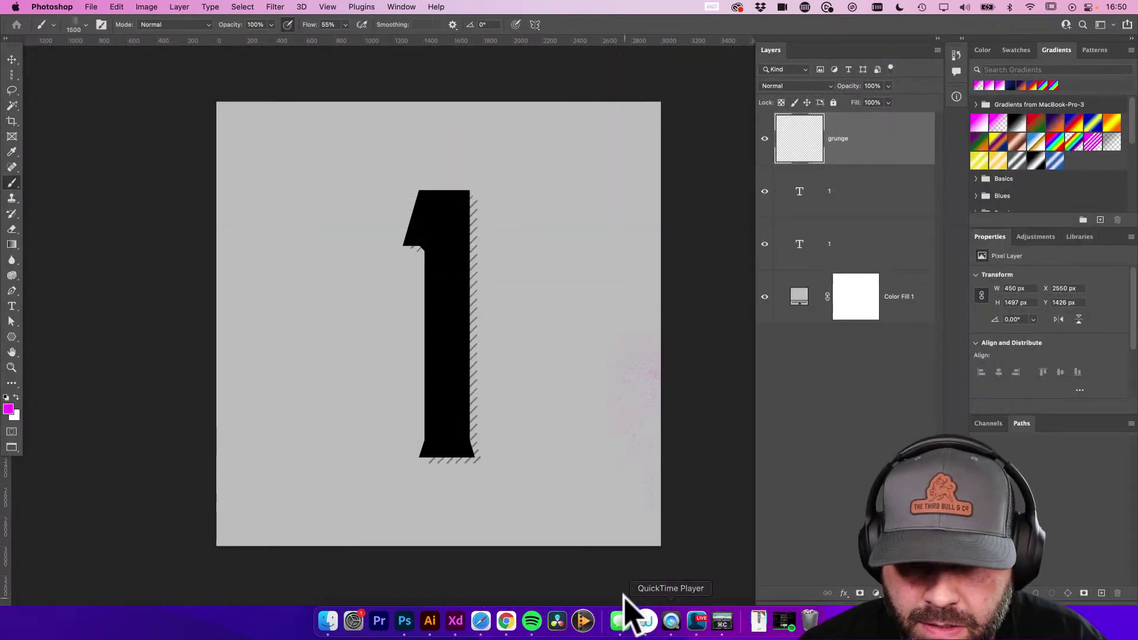
pyautogui.press('cmd+z')
# Switch to Safari and open a new browser window
pyautogui.press('Tab')
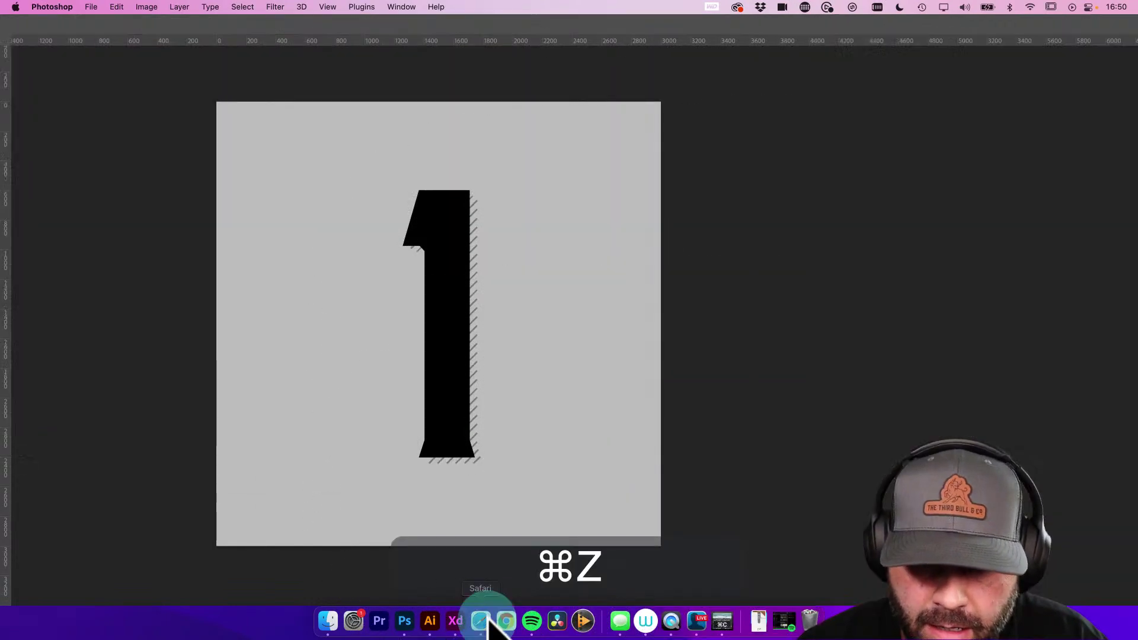
pyautogui.click(481, 621)
pyautogui.press('cmd+n')
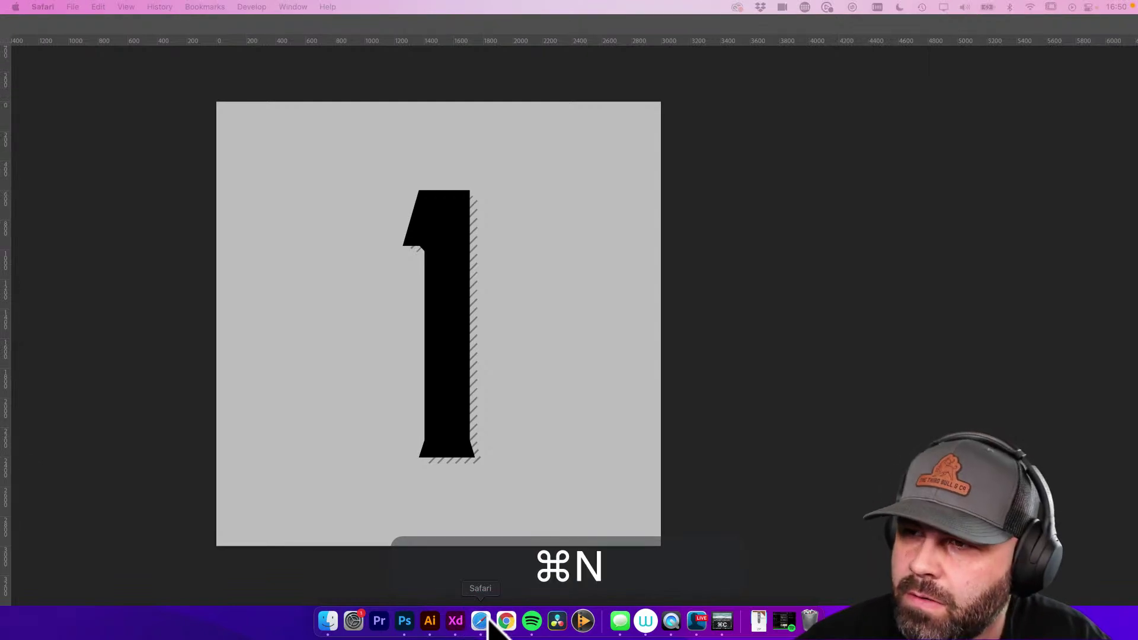
pyautogui.write('retrosupp')
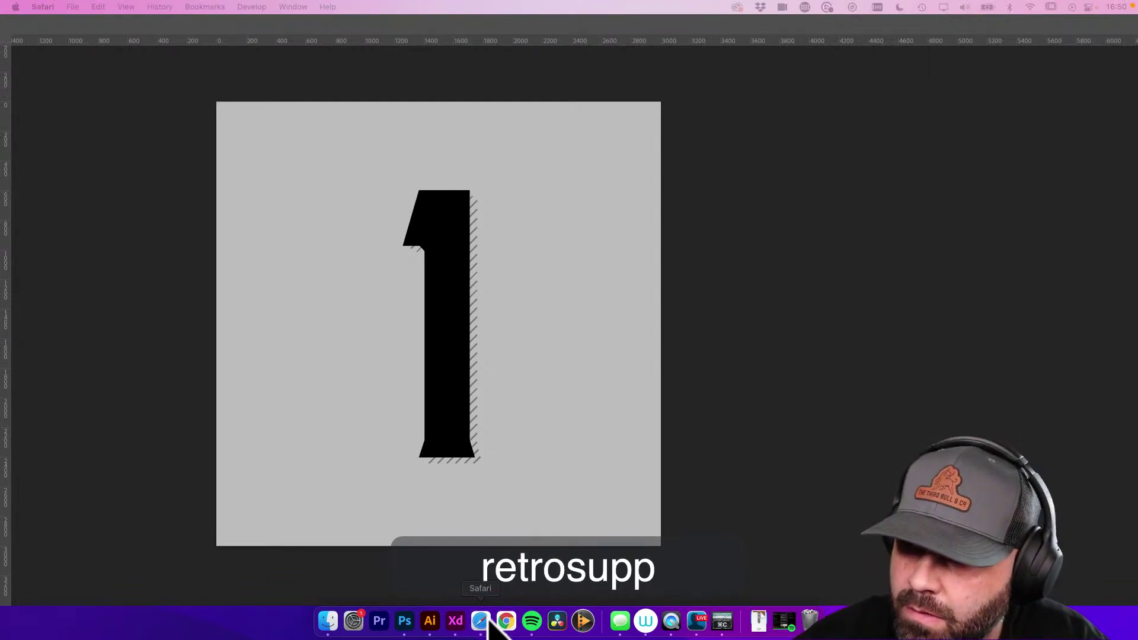
pyautogui.press('Return')
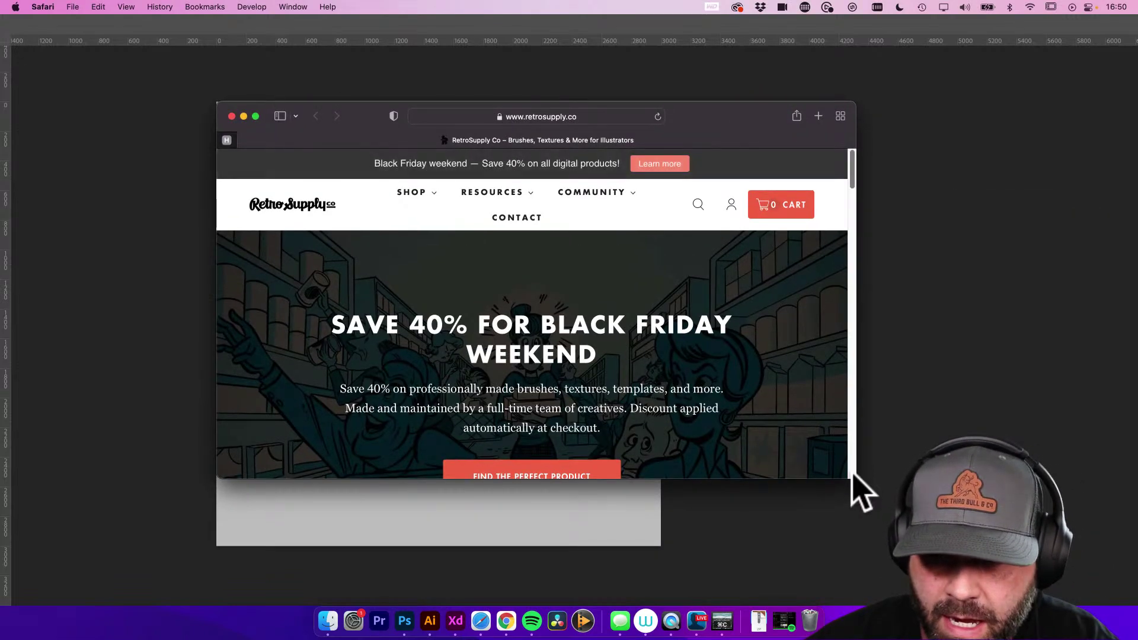
pyautogui.moveTo(852, 475); pyautogui.dragTo(923, 571)
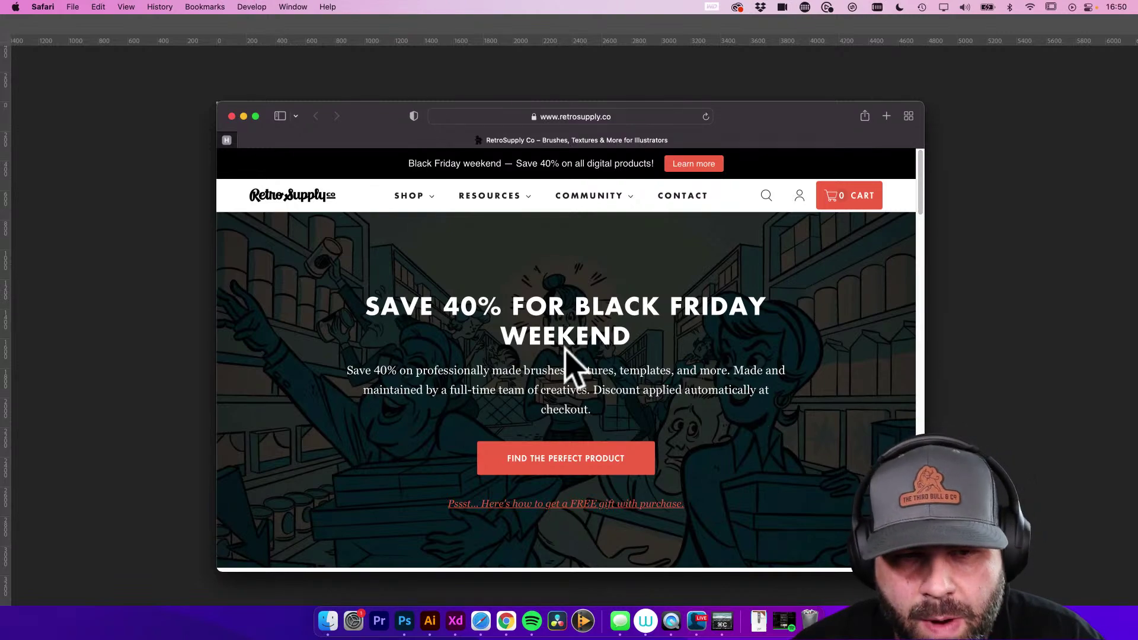
# Look through the RetroSupply home page's supported software, product gallery and reviews, and hide the browser
pyautogui.scroll(-10, 560, 417)
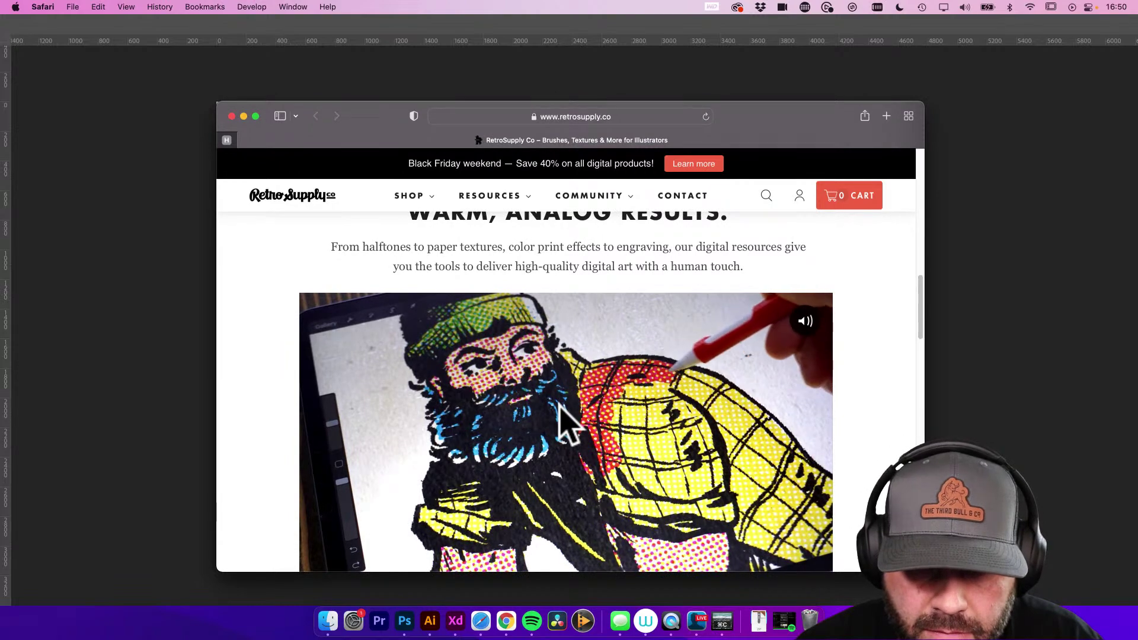
pyautogui.scroll(-6, 566, 424)
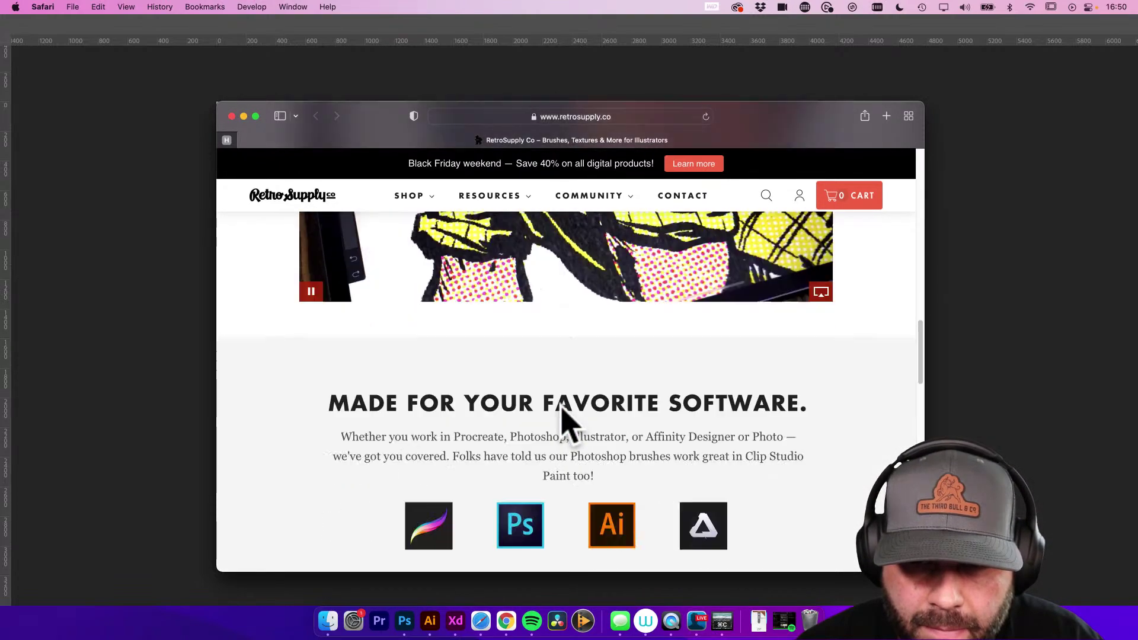
pyautogui.scroll(-3, 566, 423)
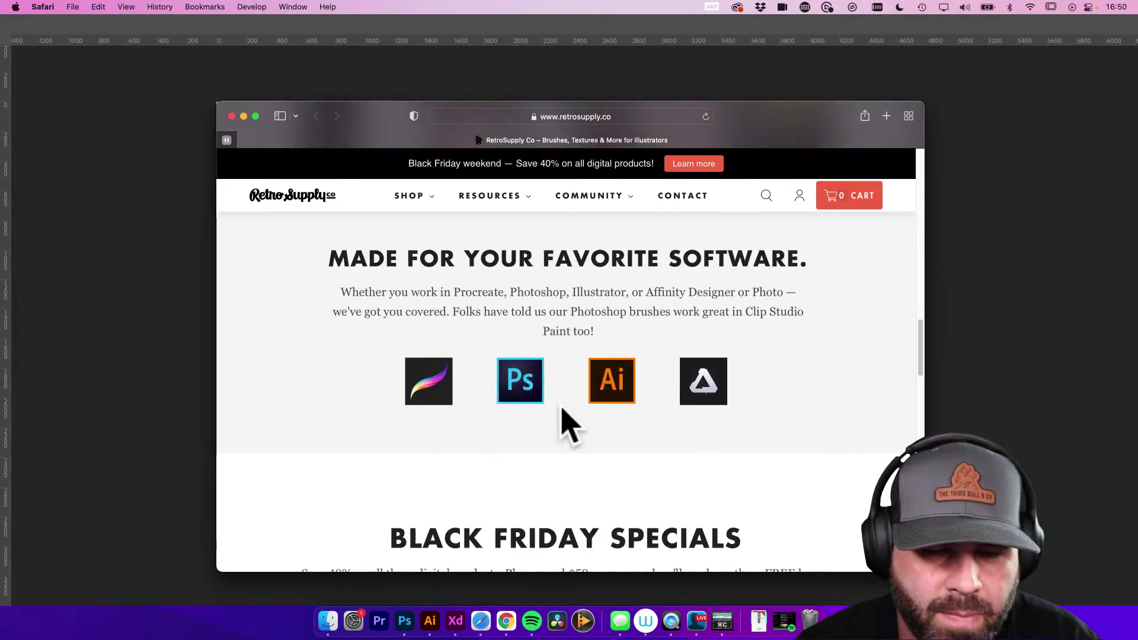
pyautogui.scroll(-7, 569, 427)
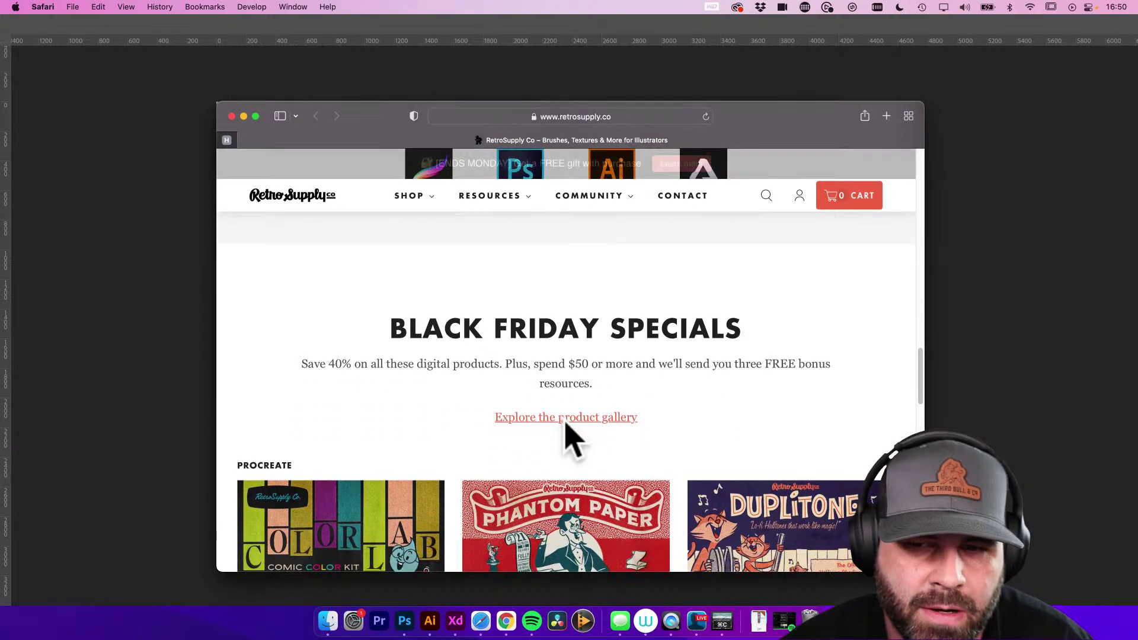
pyautogui.scroll(-20, 566, 424)
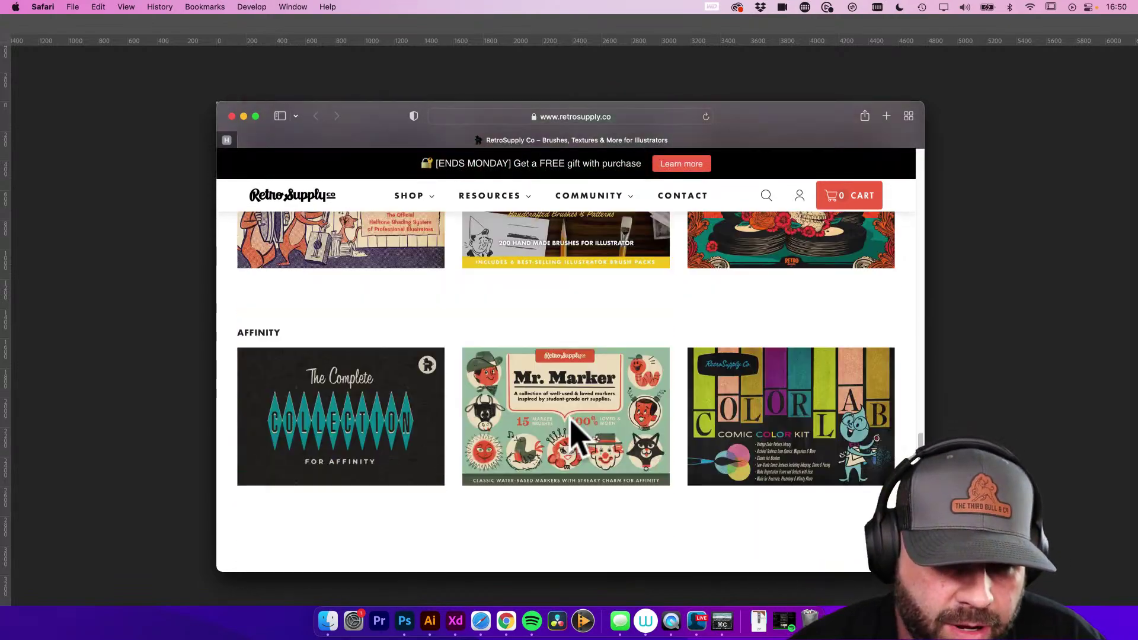
pyautogui.scroll(-5, 572, 436)
pyautogui.scroll(3, 572, 436)
pyautogui.scroll(-8, 572, 435)
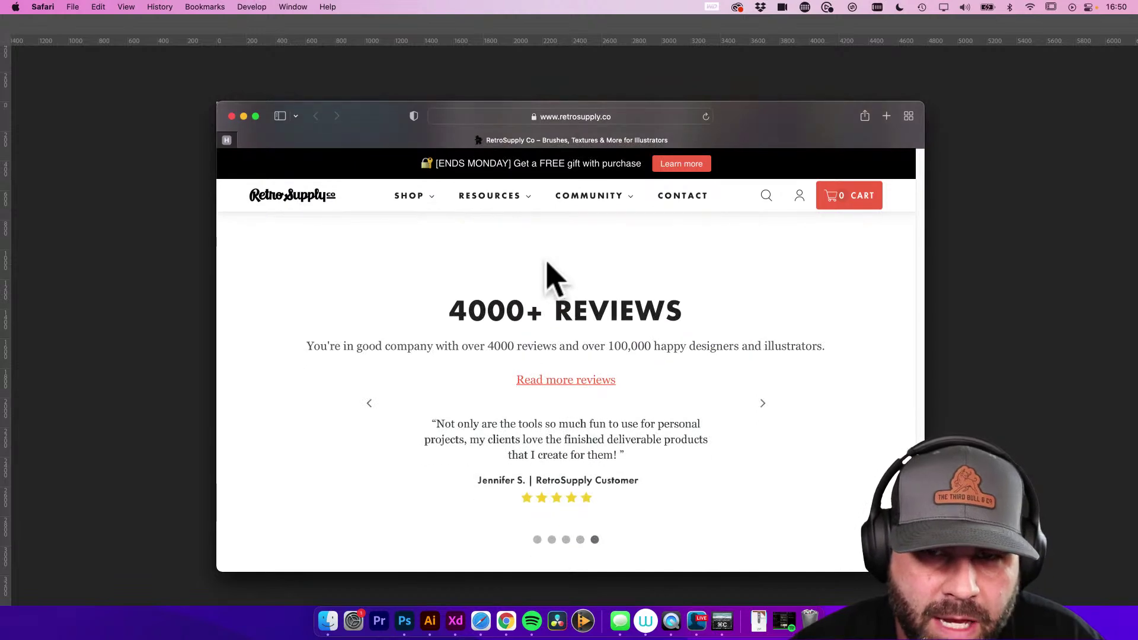
pyautogui.click(394, 119)
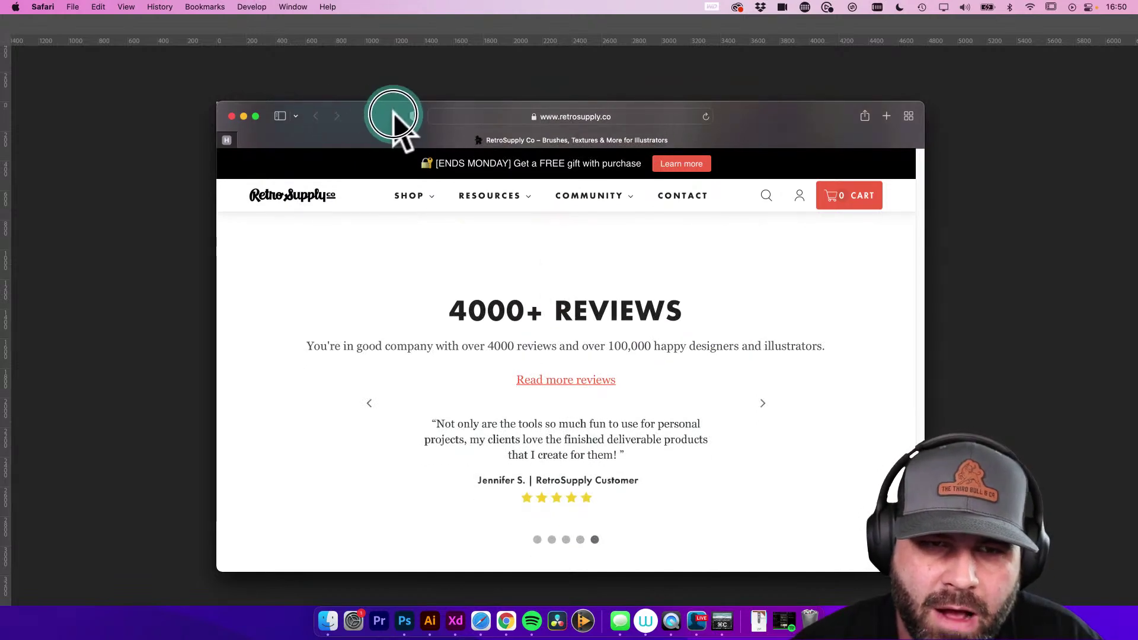
pyautogui.moveTo(381, 130); pyautogui.dragTo(582, 126)
pyautogui.press('super+h')
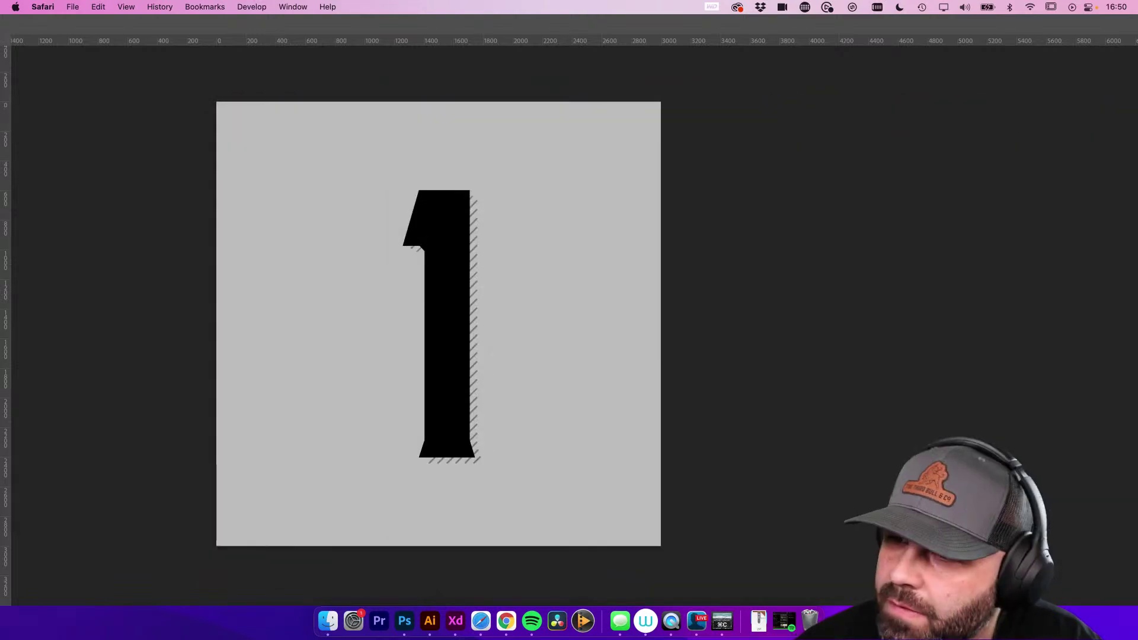
# Switch to Photoshop, enlarge the halftone brush to 1900 px and clip the magenta-textured grunge layer to the solid number 1
pyautogui.click(254, 190)
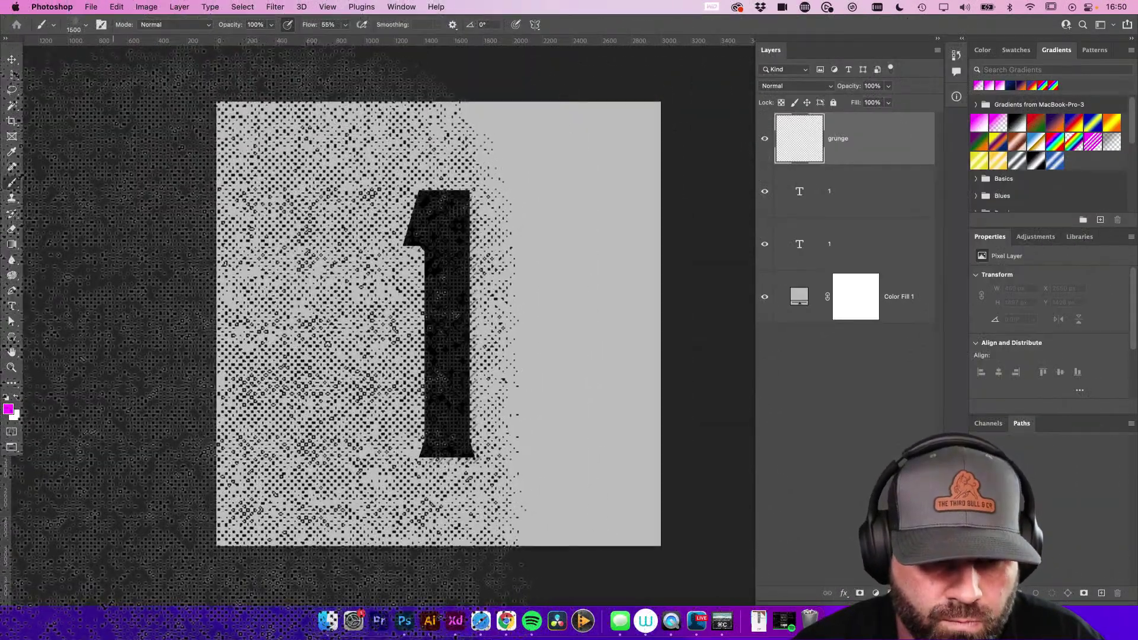
pyautogui.press(']')
pyautogui.press(']')
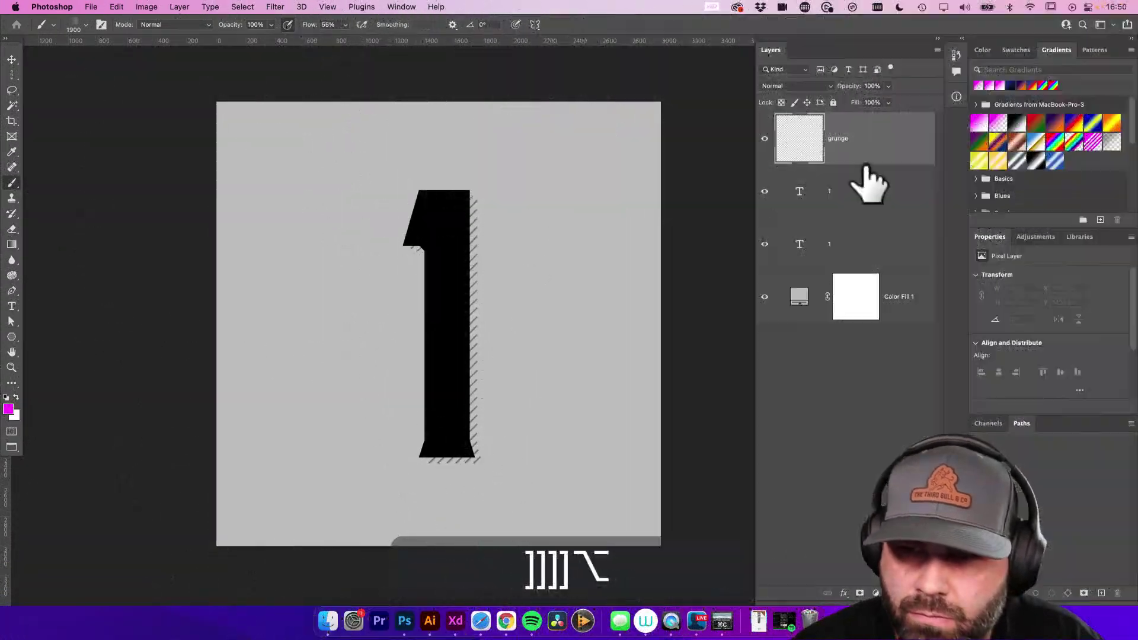
pyautogui.keyDown('alt'); pyautogui.click(863, 166); pyautogui.keyUp('alt')
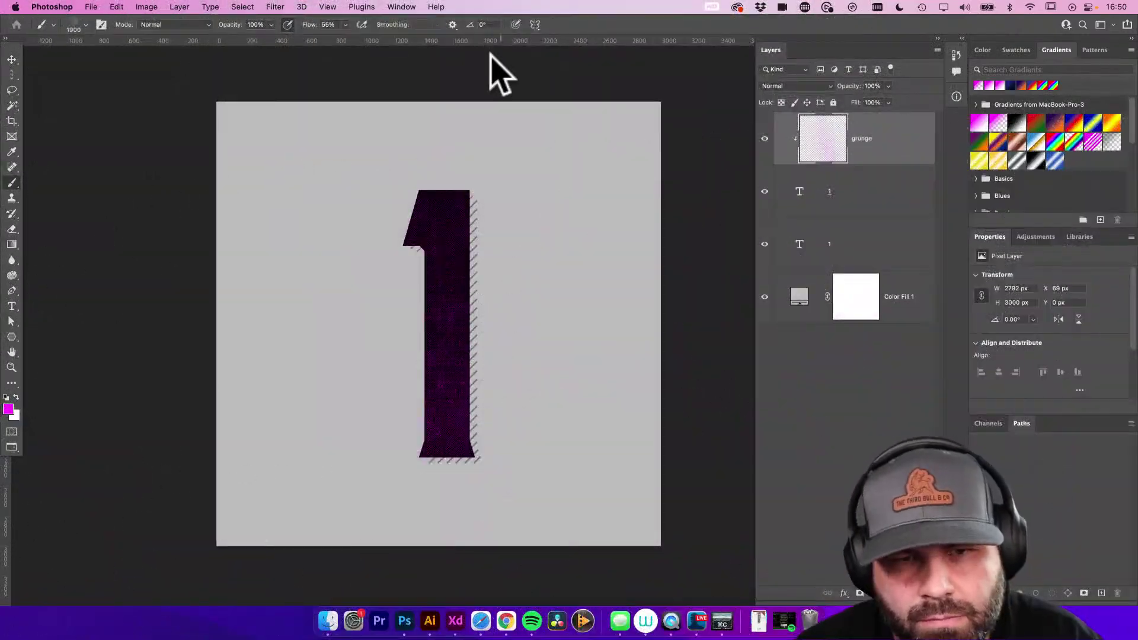
# Cover a new layer above grunge with magenta halftone texture across the whole canvas and lock its transparent pixels
pyautogui.click(370, 184)
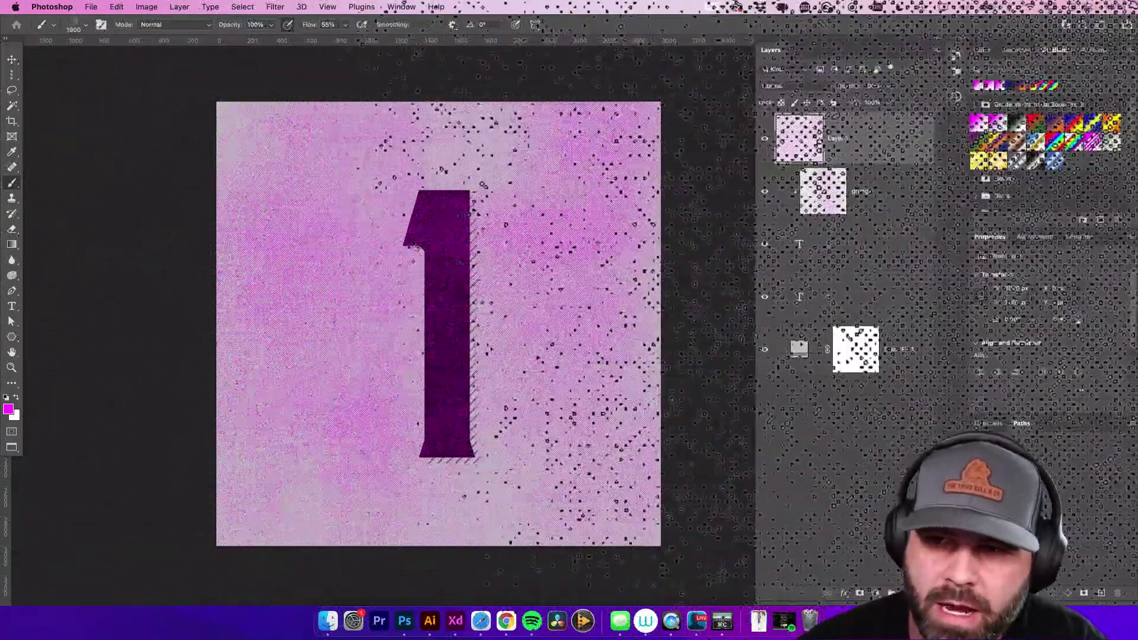
pyautogui.click(781, 103)
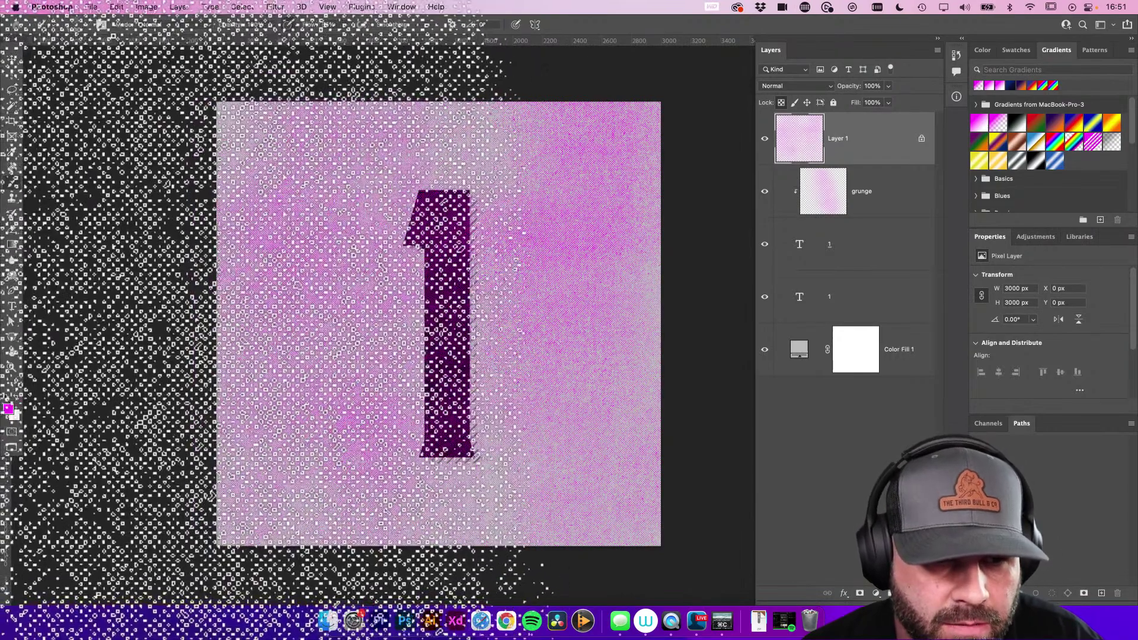
# Set the foreground colour to a mid grey and fill the background halftone texture with it
pyautogui.click(8, 409)
pyautogui.moveTo(696, 472)
pyautogui.mouseDown()
pyautogui.moveTo(678, 477)
pyautogui.moveTo(655, 435)
pyautogui.mouseUp()
pyautogui.click(955, 356)
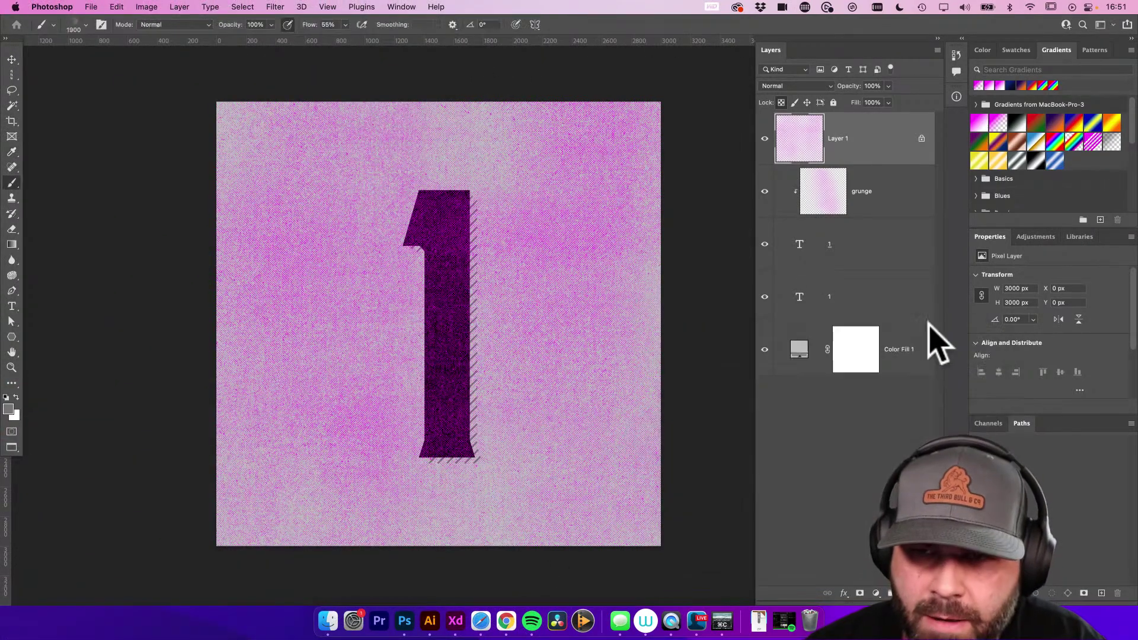
pyautogui.press('b')
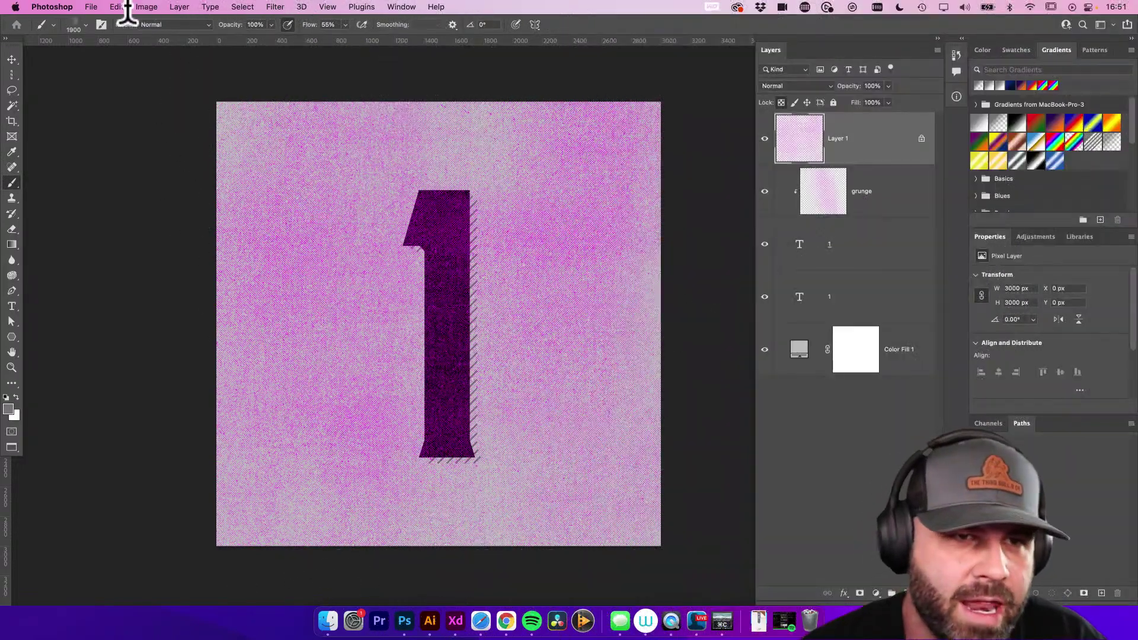
pyautogui.click(116, 6)
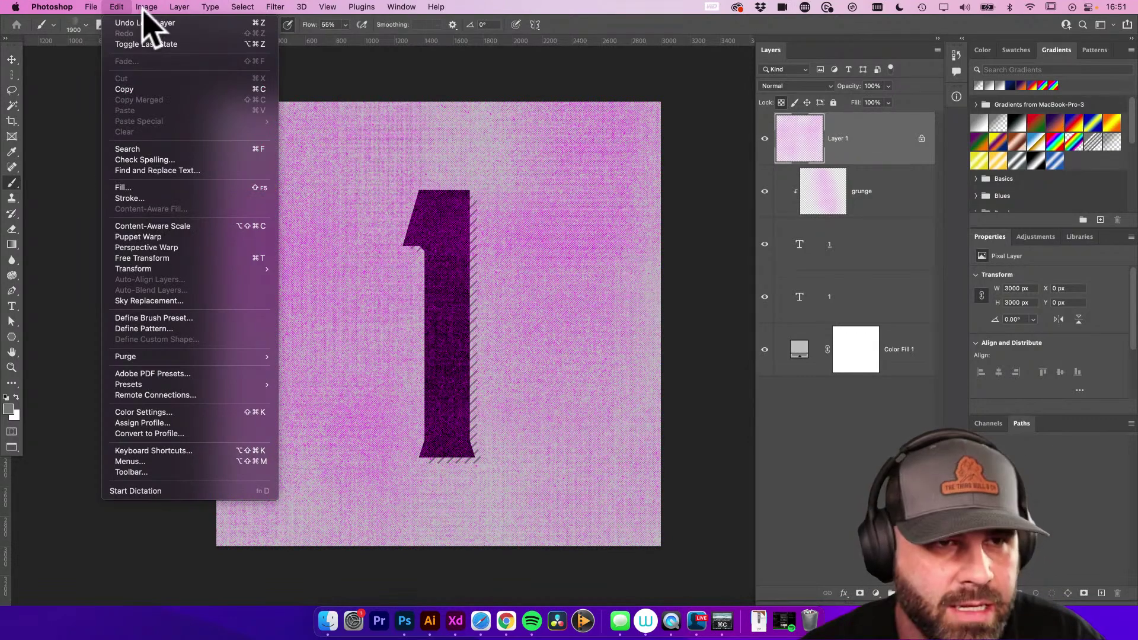
pyautogui.click(12, 62)
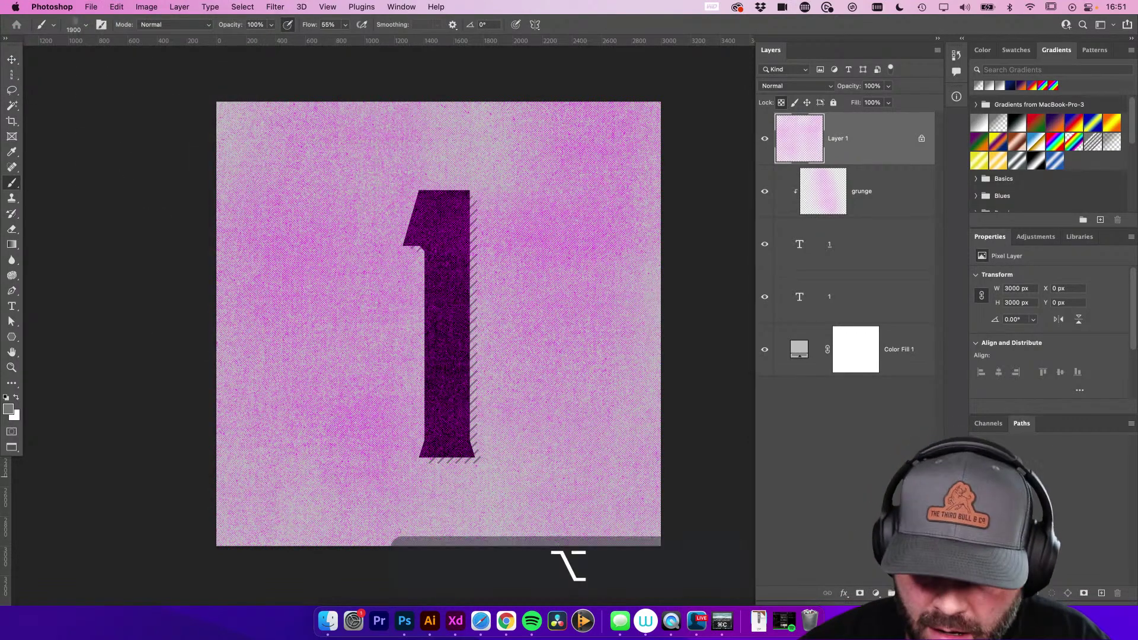
pyautogui.hotkey('alt', 'BackSpace')
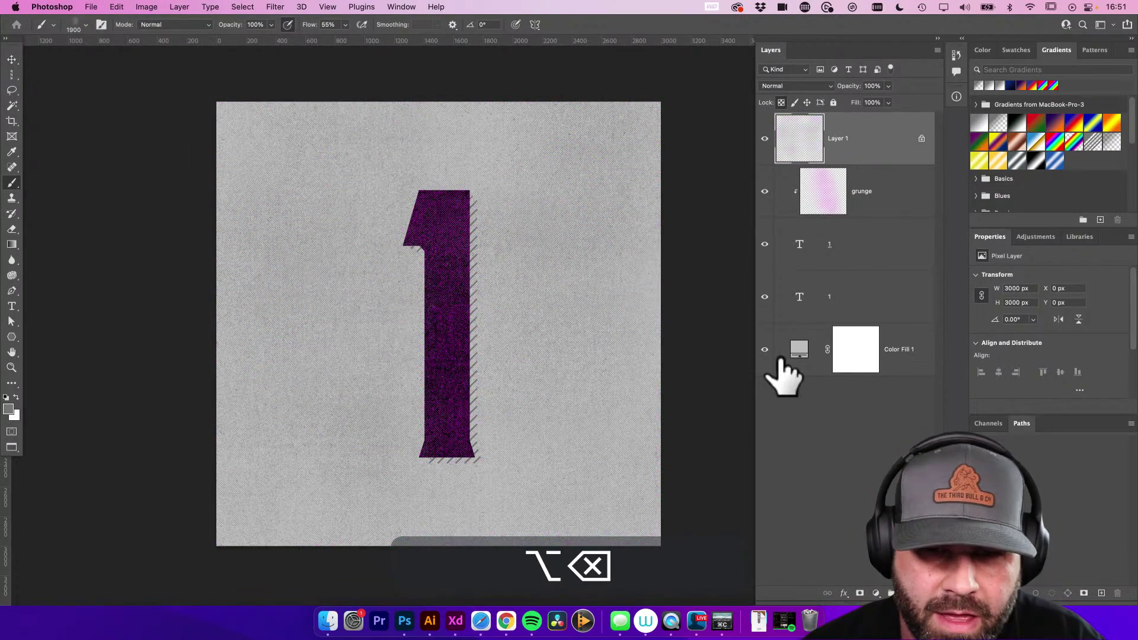
pyautogui.press('v')
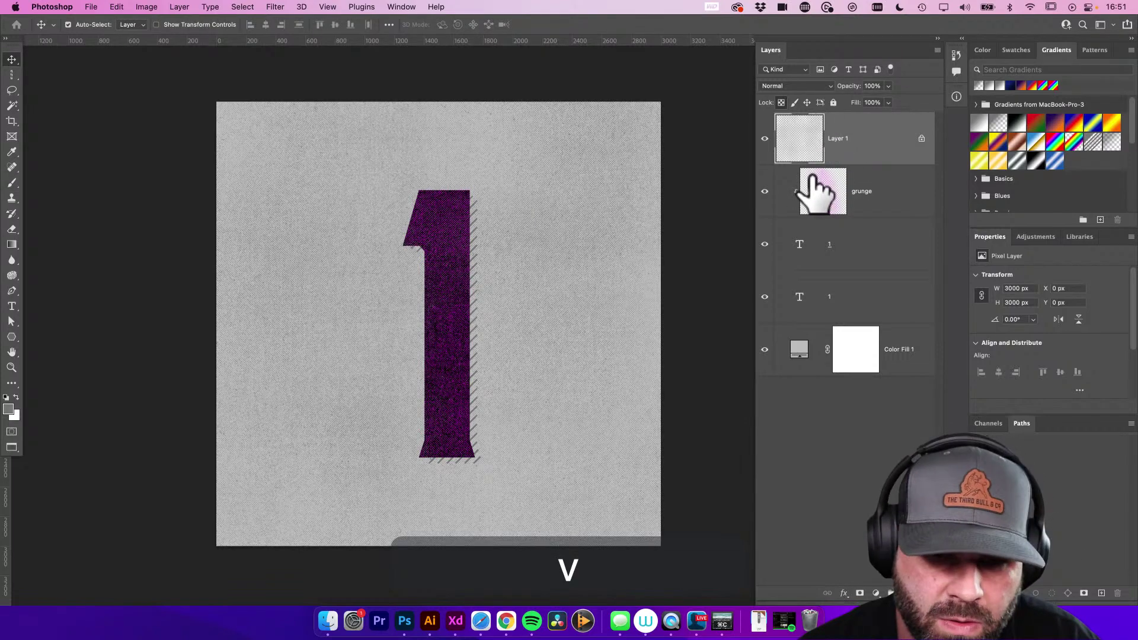
# Lock the transparent pixels of the grunge layer and fill its texture with the grey foreground colour
pyautogui.click(830, 191)
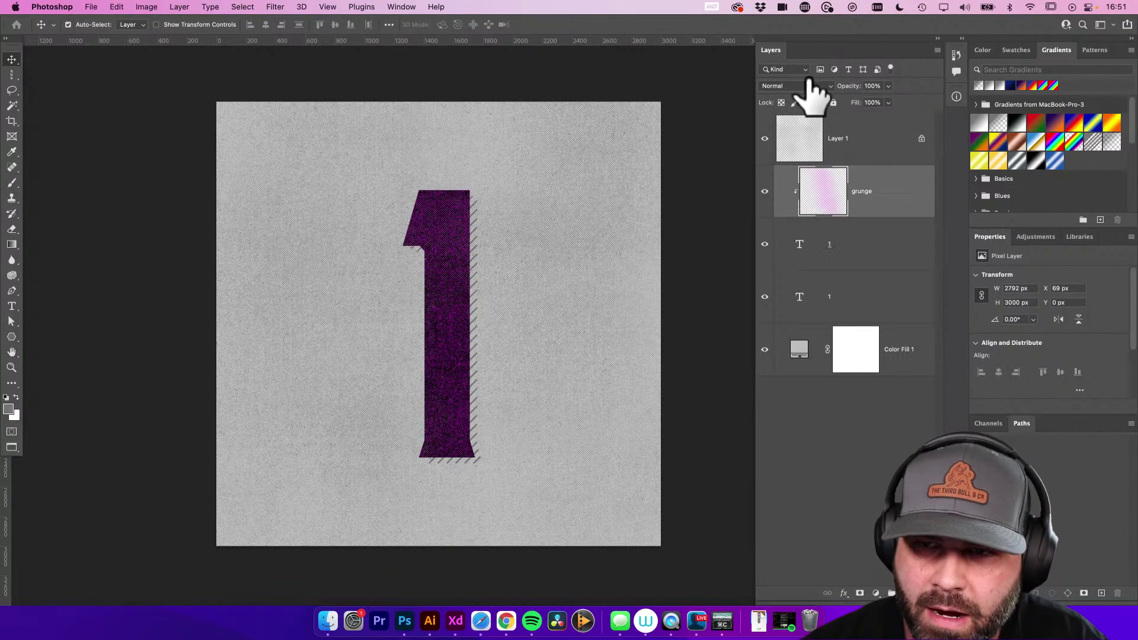
pyautogui.click(781, 102)
pyautogui.hotkey('alt', 'BackSpace')
pyautogui.press('v')
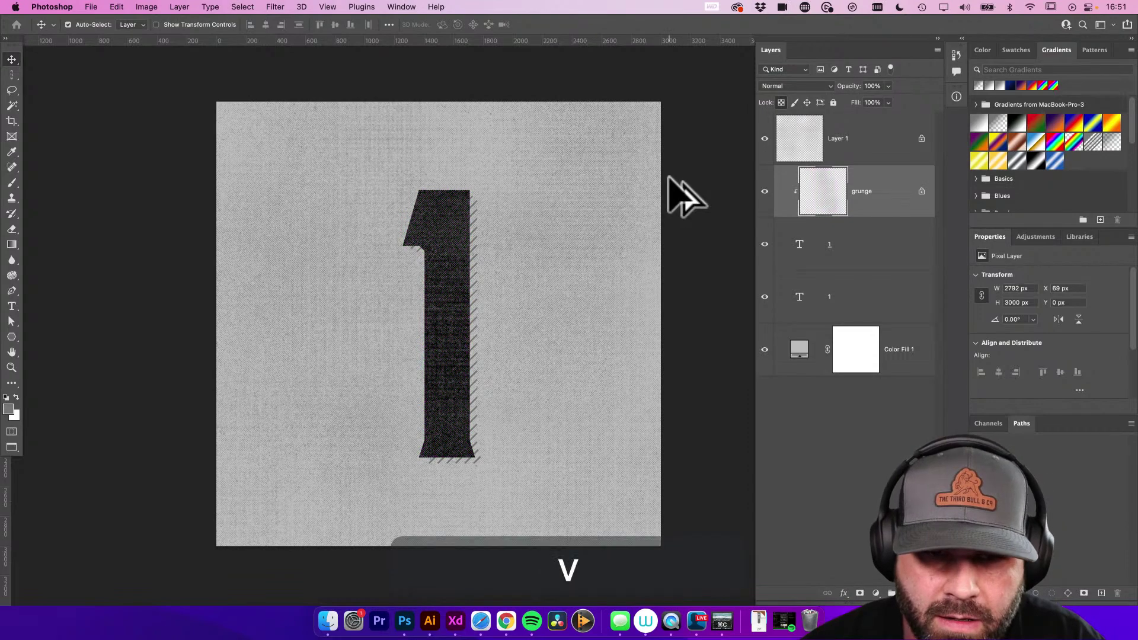
pyautogui.press('v')
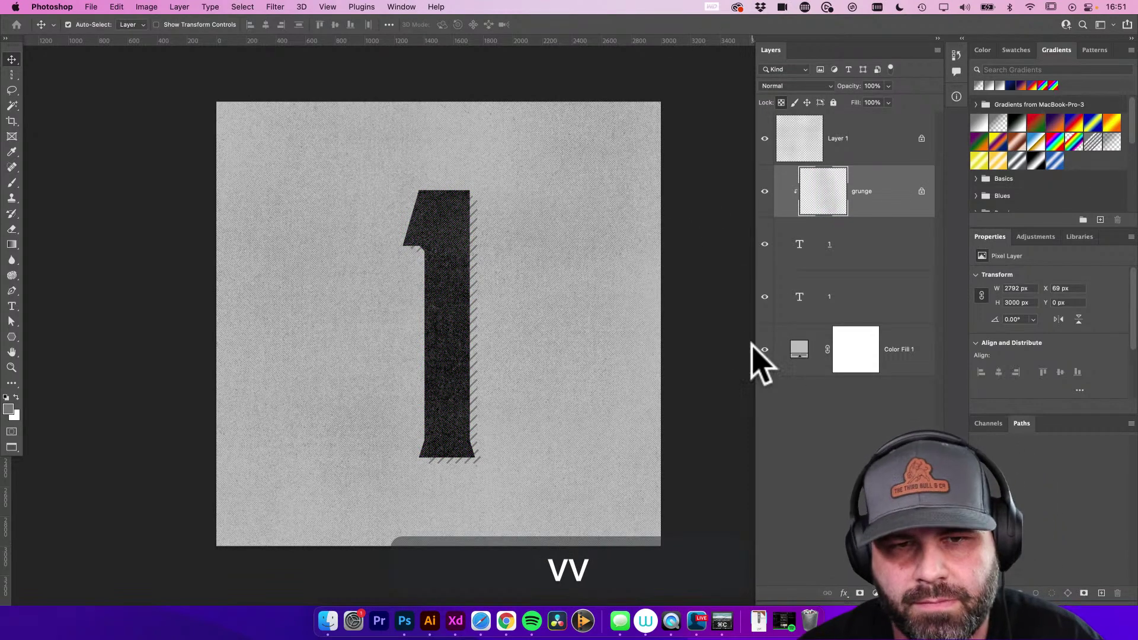
# Add a new layer at the top of the layer stack and set its blend mode to Multiply
pyautogui.click(883, 142)
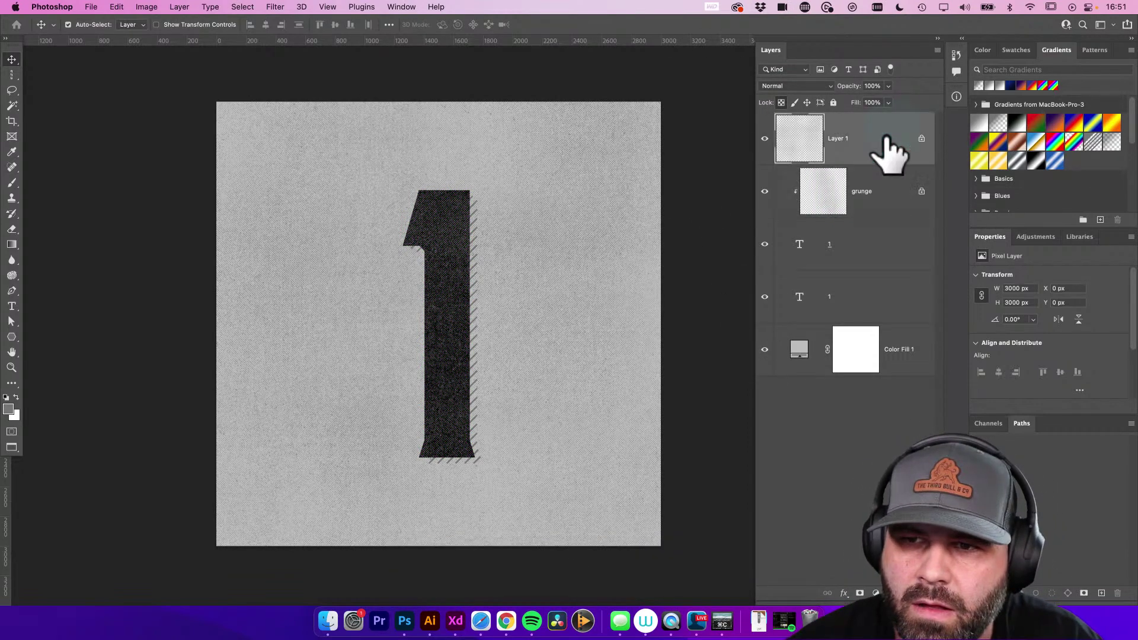
pyautogui.press('super+alt+shift+n')
pyautogui.press('b')
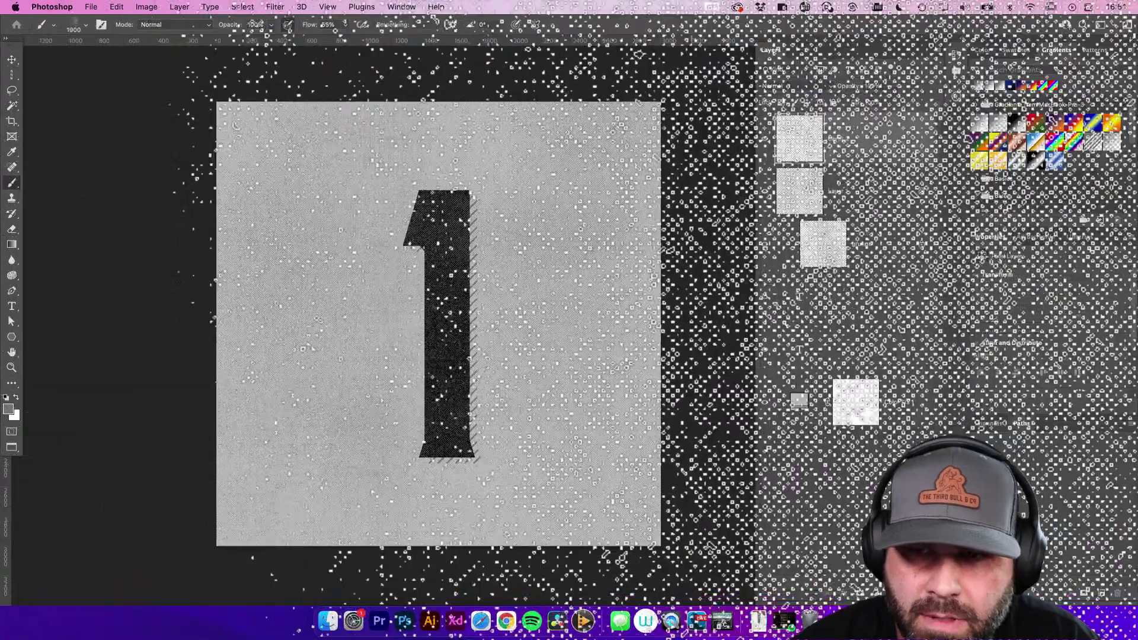
pyautogui.click(777, 86)
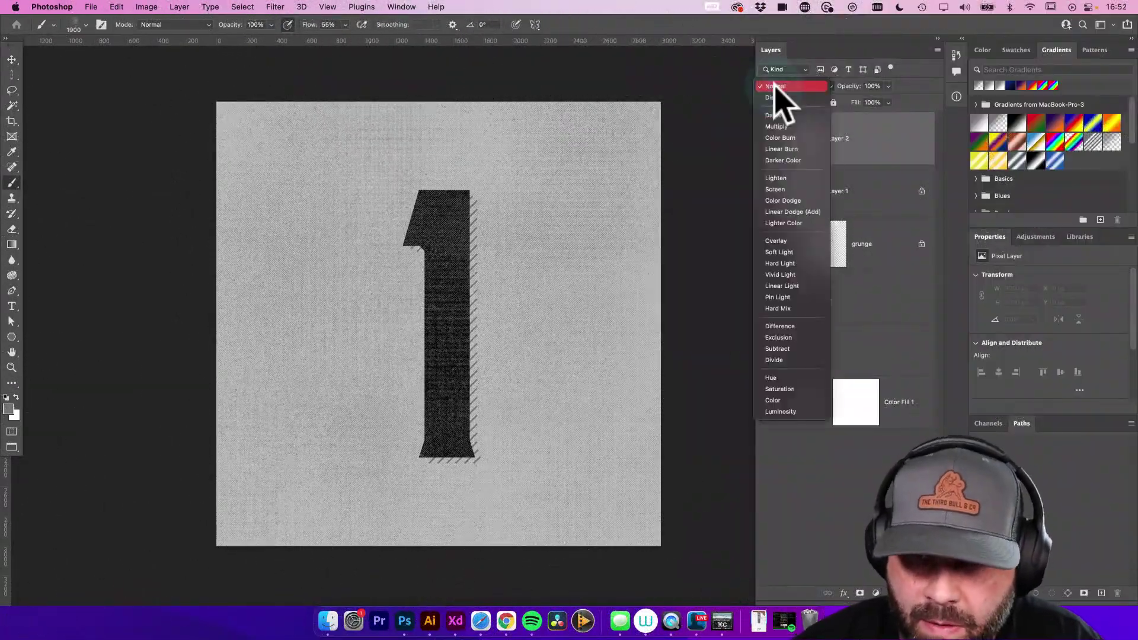
pyautogui.click(791, 127)
# Paint grey halftone texture around the canvas corners and edges on the Multiply layer, forming a grungy vignette
pyautogui.moveTo(594, 493); pyautogui.dragTo(572, 363)
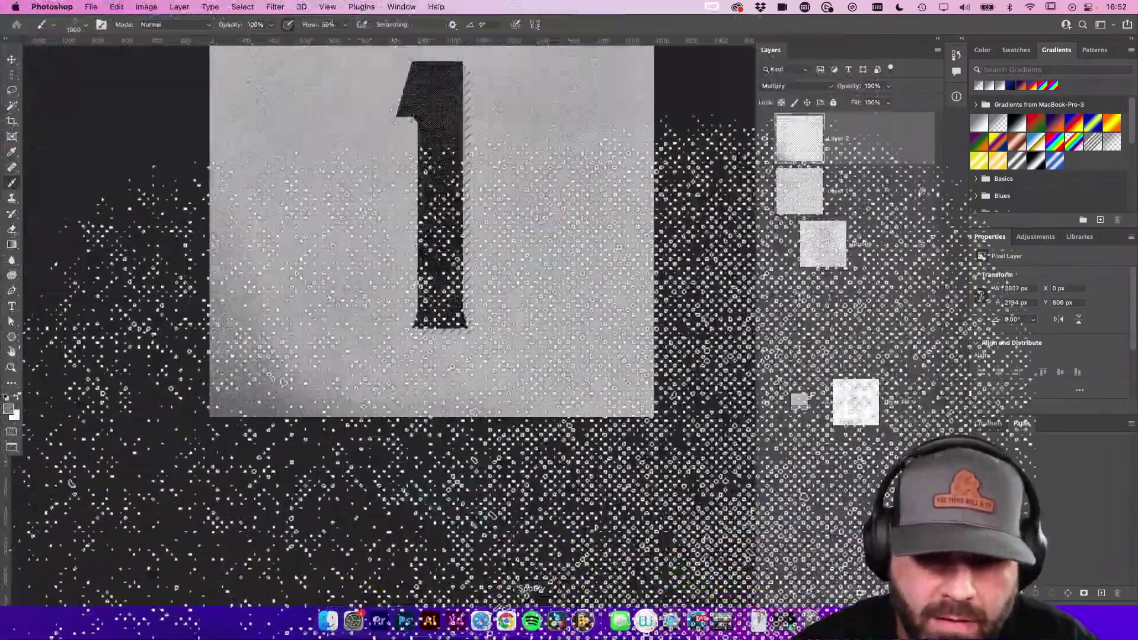
pyautogui.moveTo(563, 508); pyautogui.dragTo(497, 498)
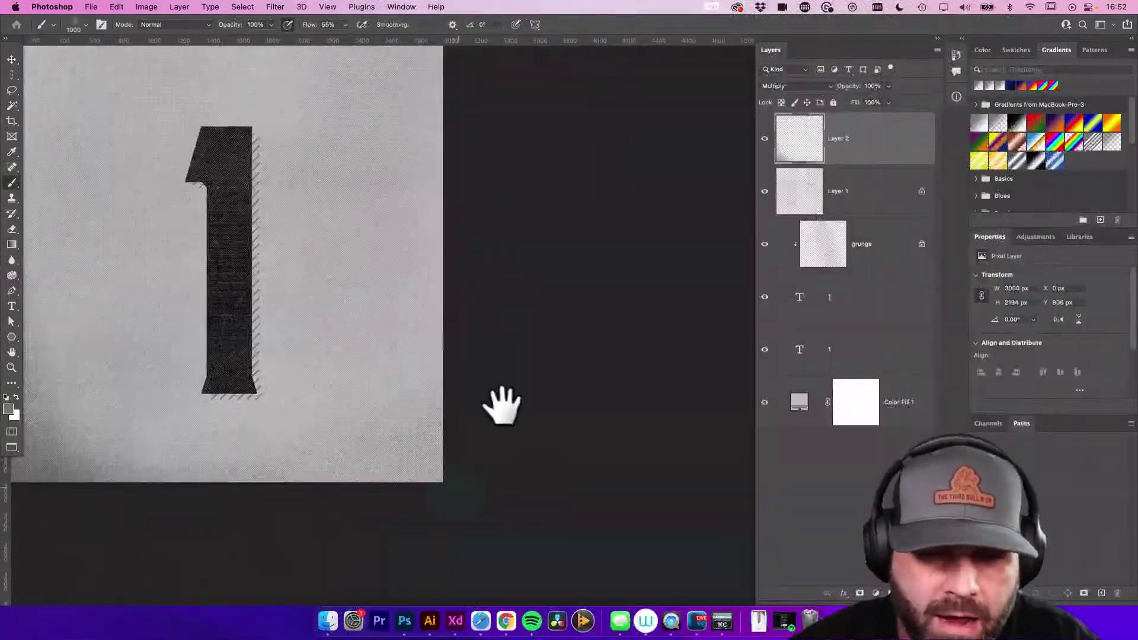
pyautogui.moveTo(502, 407); pyautogui.dragTo(542, 345)
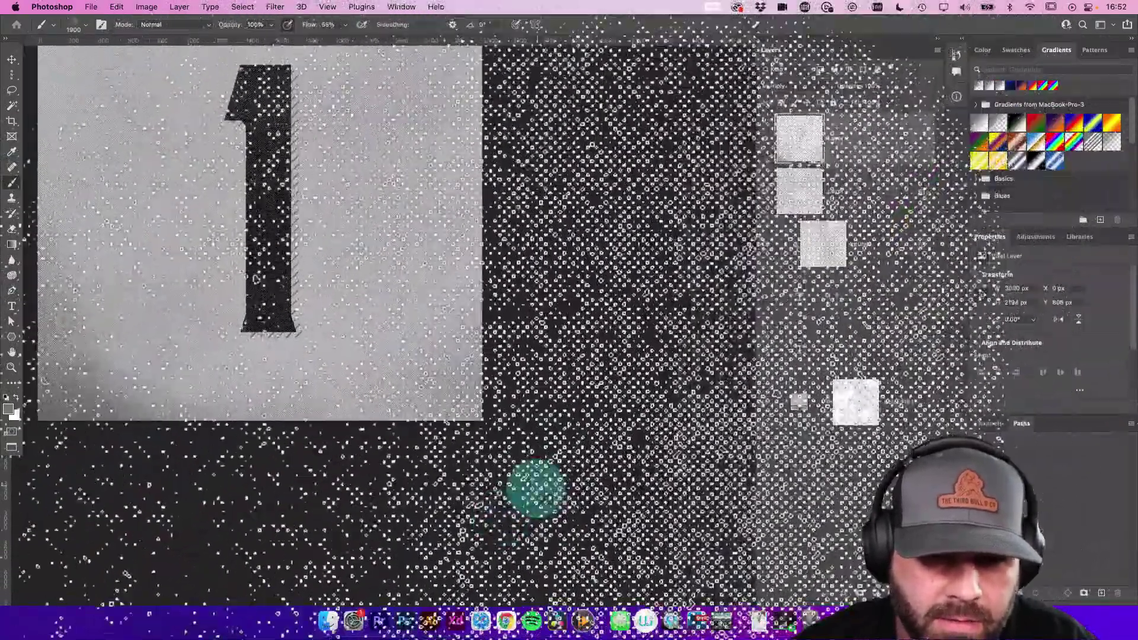
pyautogui.moveTo(565, 204); pyautogui.dragTo(597, 394)
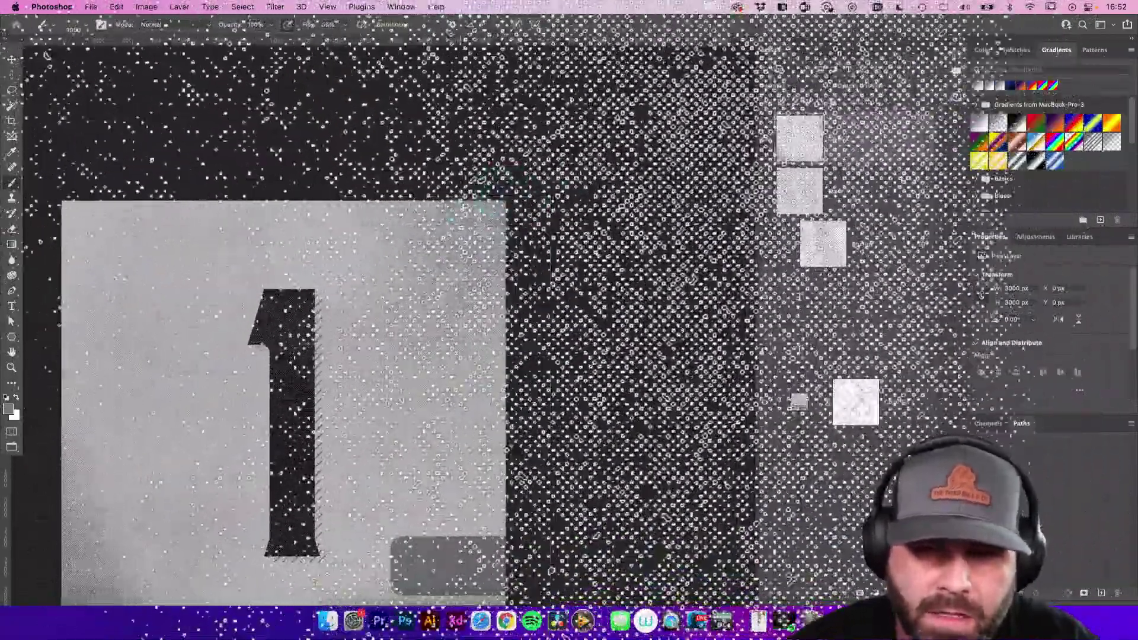
pyautogui.moveTo(560, 226); pyautogui.dragTo(681, 241)
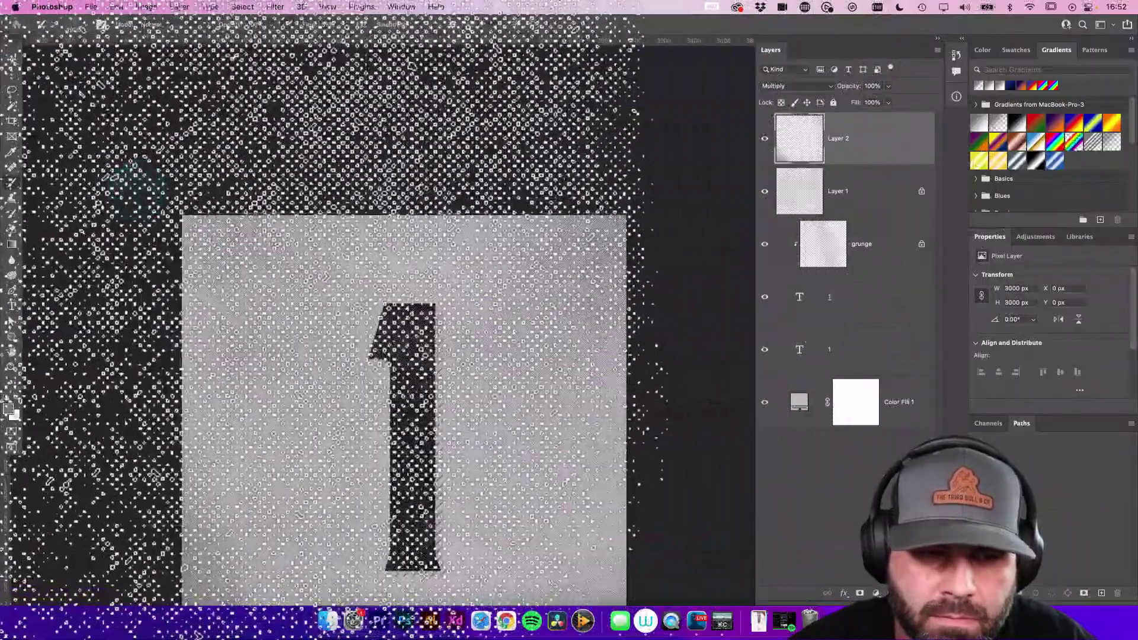
pyautogui.moveTo(409, 356); pyautogui.dragTo(557, 296)
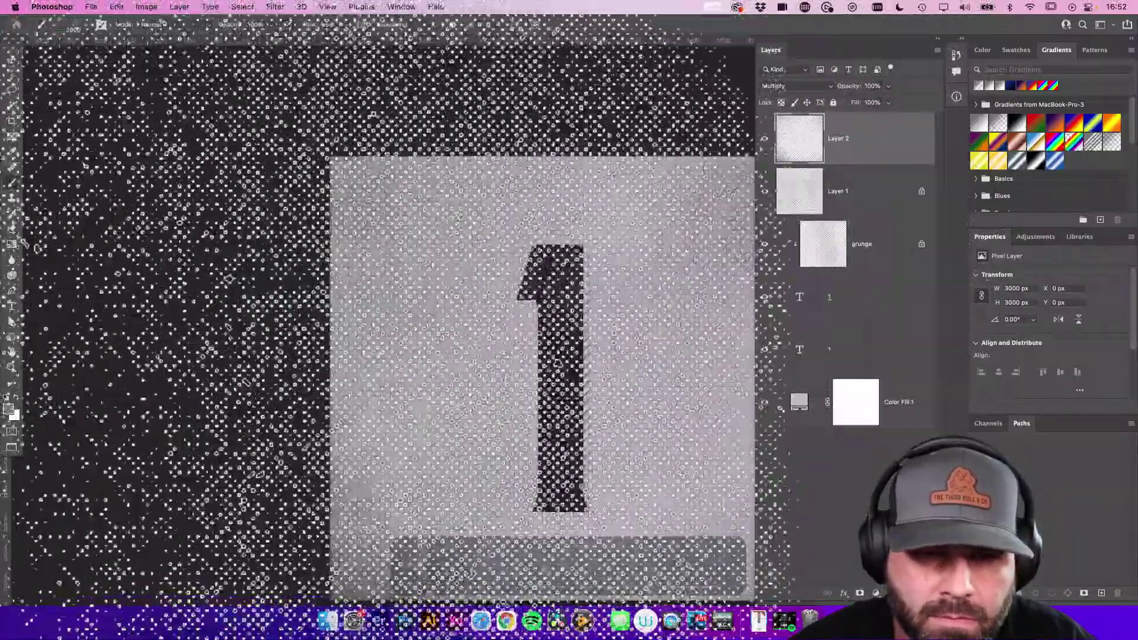
pyautogui.moveTo(257, 293); pyautogui.dragTo(168, 207)
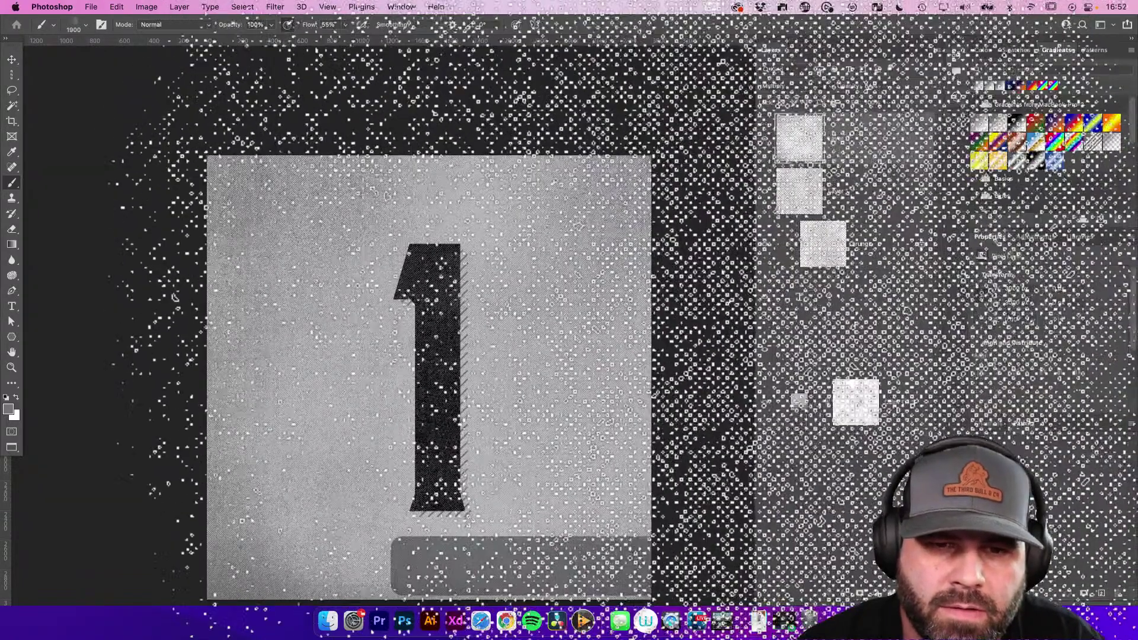
pyautogui.moveTo(628, 419); pyautogui.dragTo(616, 310)
pyautogui.press('v')
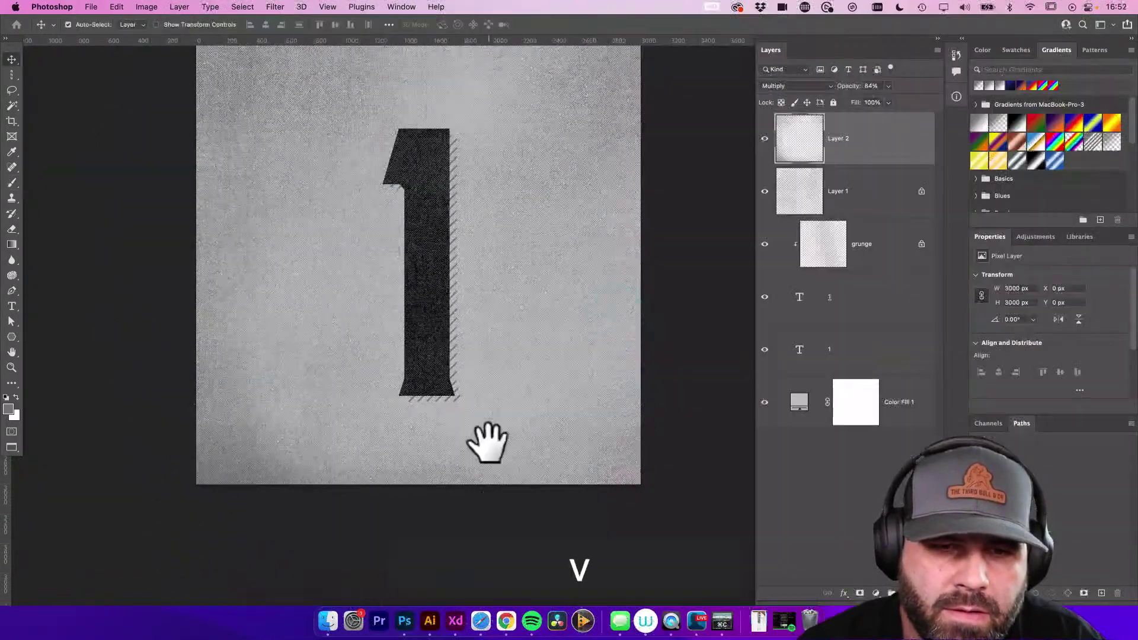
pyautogui.scroll(3, 487, 441)
pyautogui.press('v')
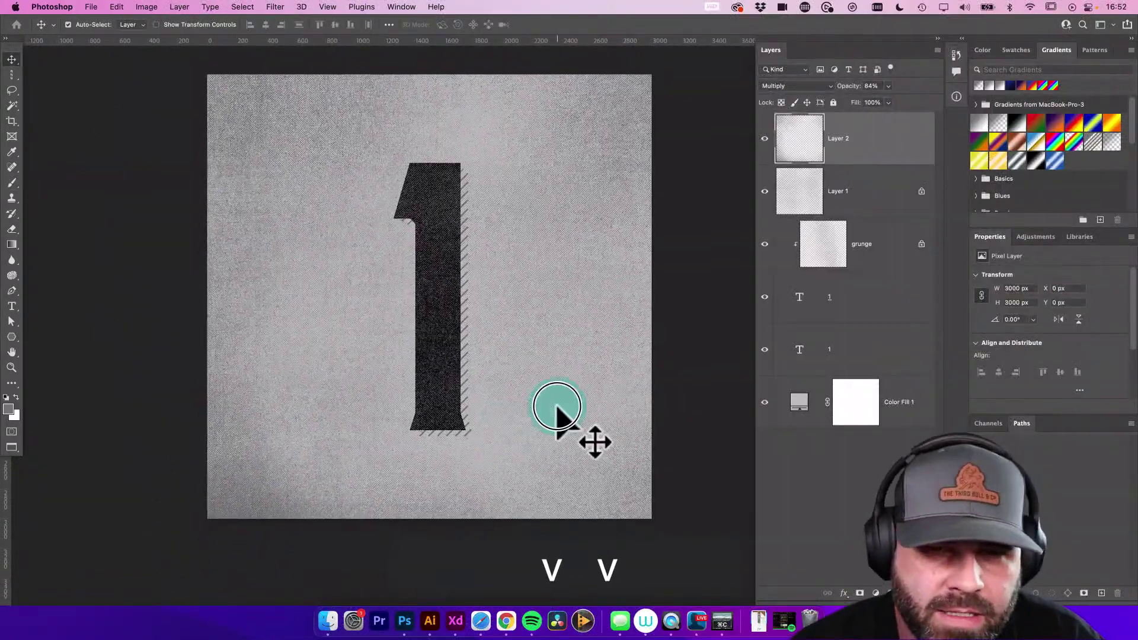
pyautogui.press('v')
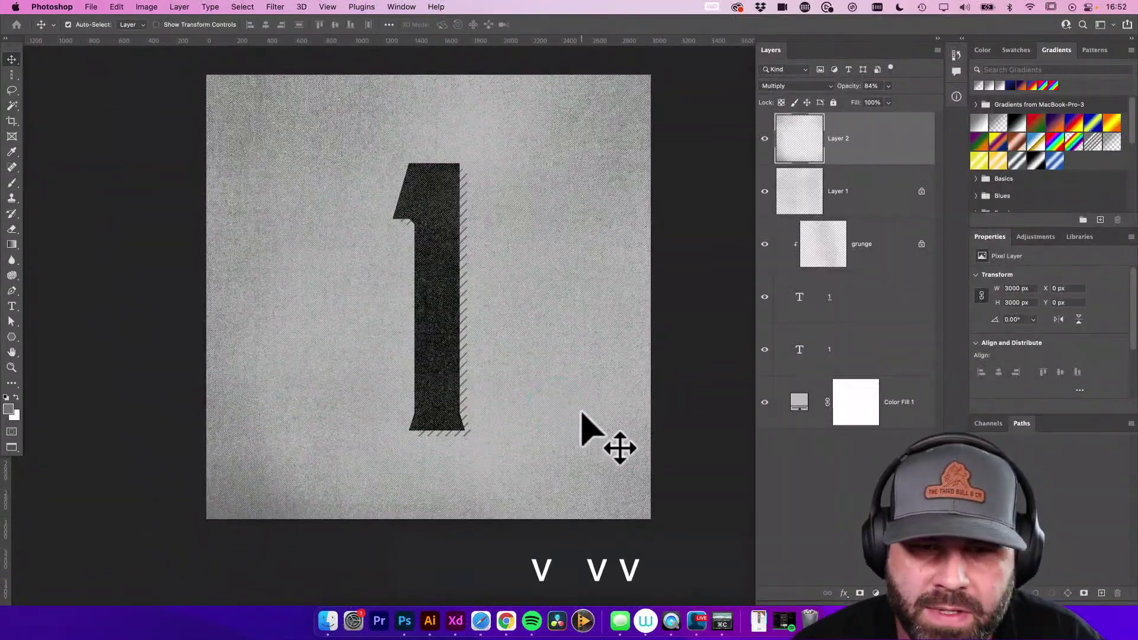
# Add a layer mask to the upper number 1 text layer, directly below the grunge layer
pyautogui.click(875, 309)
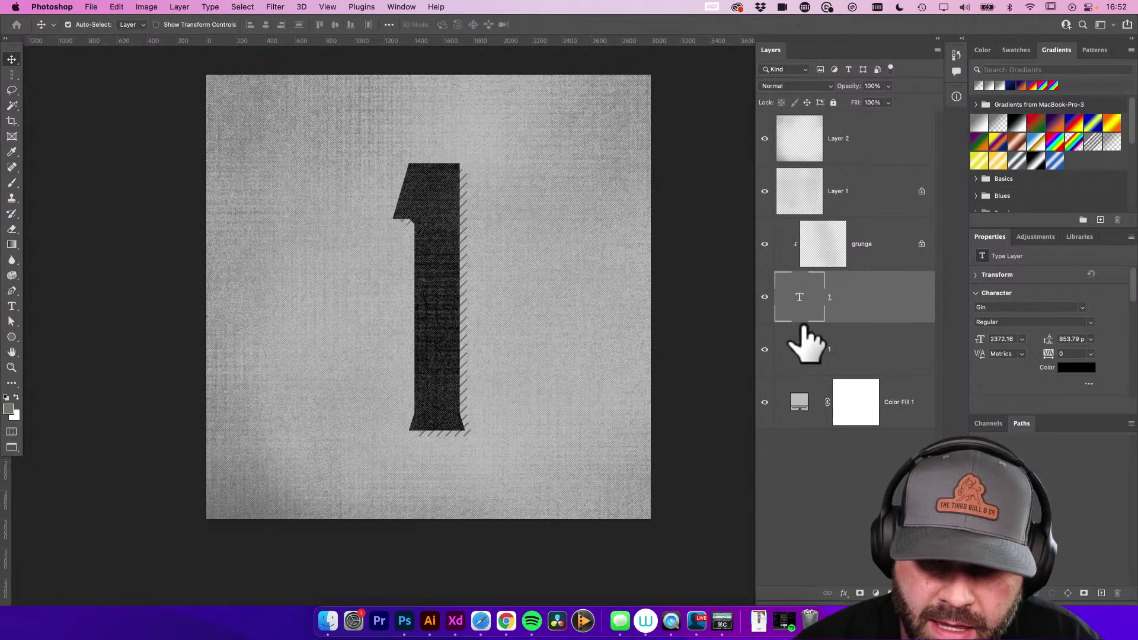
pyautogui.click(764, 296)
pyautogui.click(765, 296)
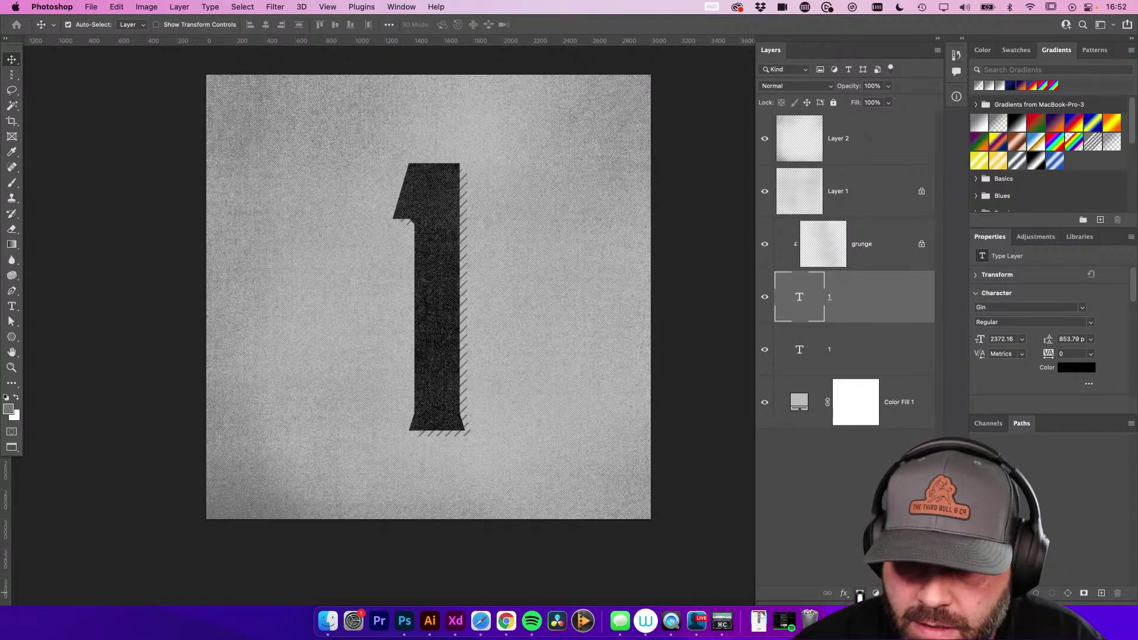
pyautogui.click(860, 593)
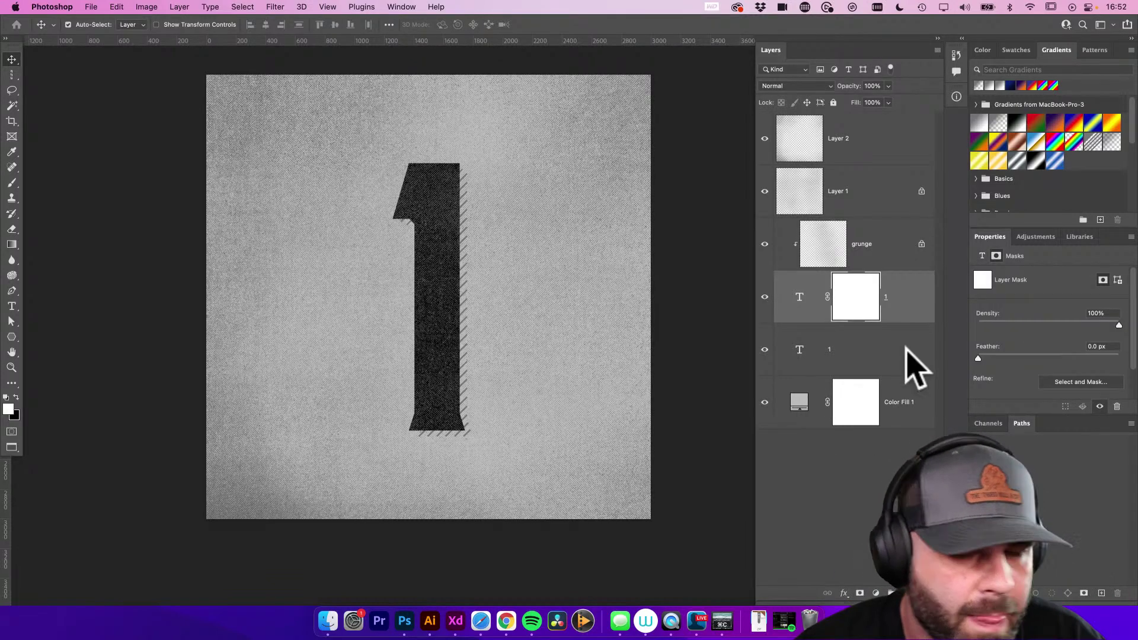
pyautogui.press('Tab')
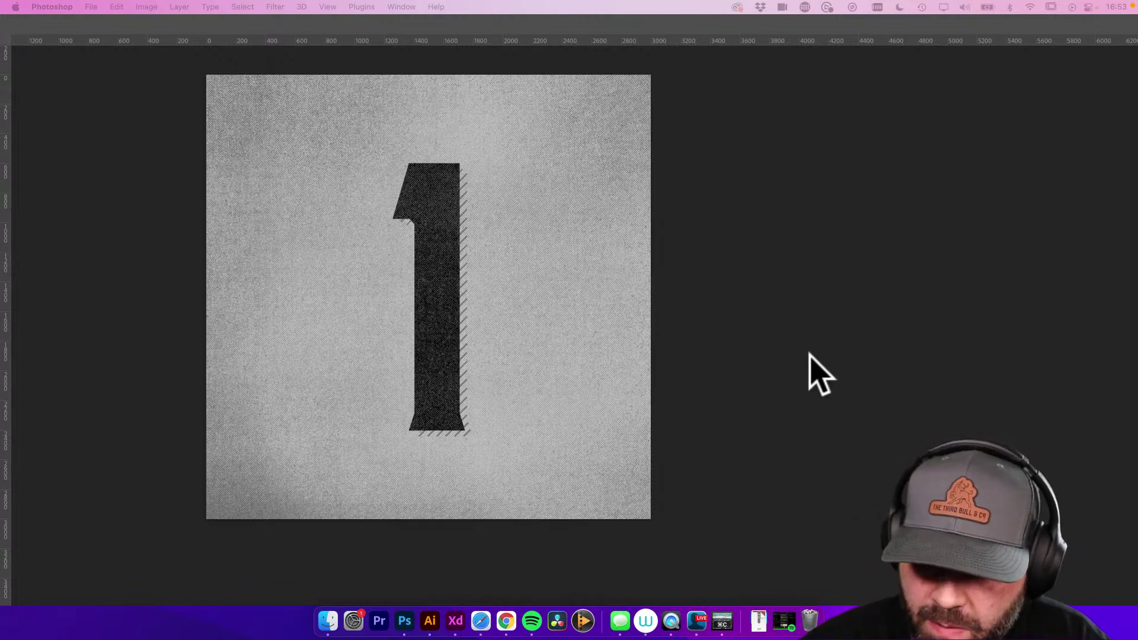
pyautogui.press('Tab')
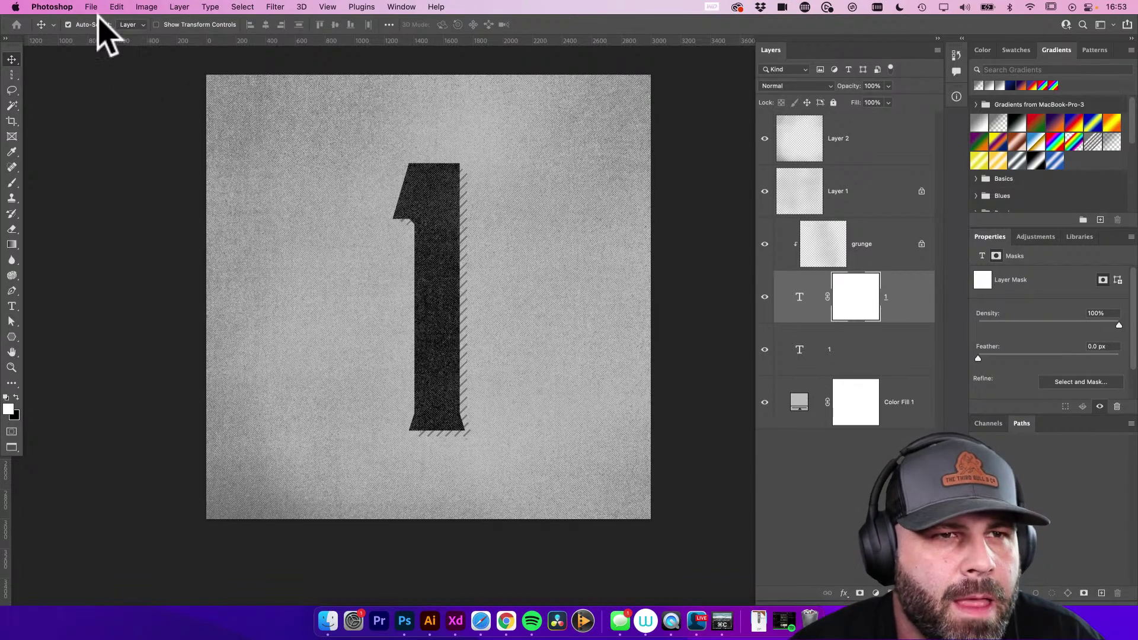
# Switch to the Brush tool and choose the Fold 6 (2400) brush preset
pyautogui.press('b')
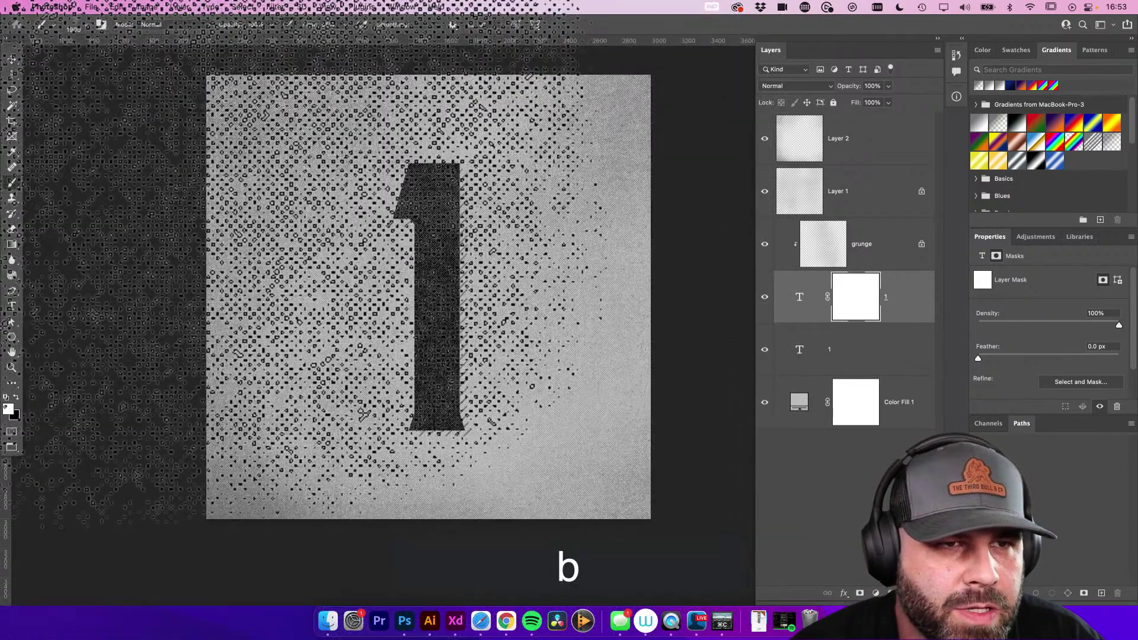
pyautogui.click(78, 26)
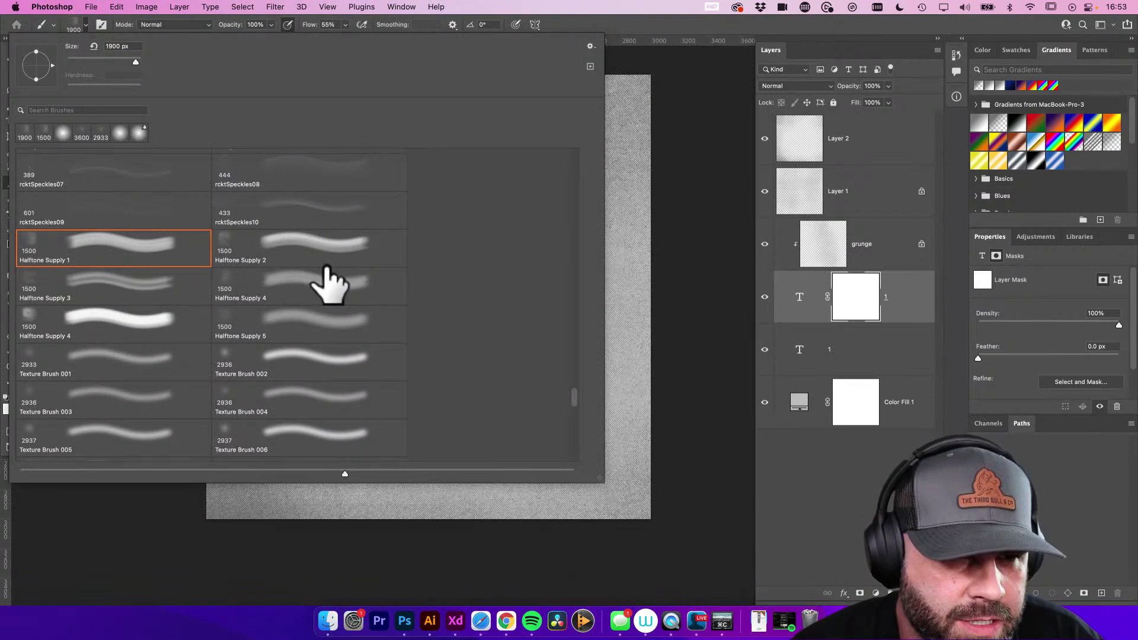
pyautogui.scroll(5, 329, 278)
pyautogui.scroll(5, 329, 279)
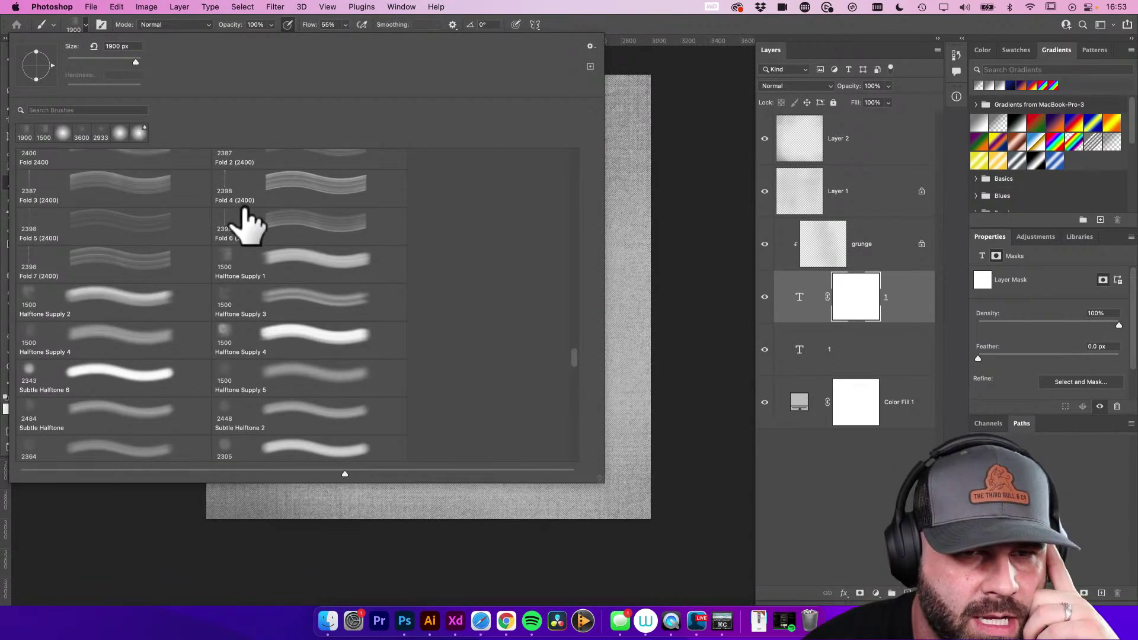
pyautogui.click(289, 220)
pyautogui.click(288, 225)
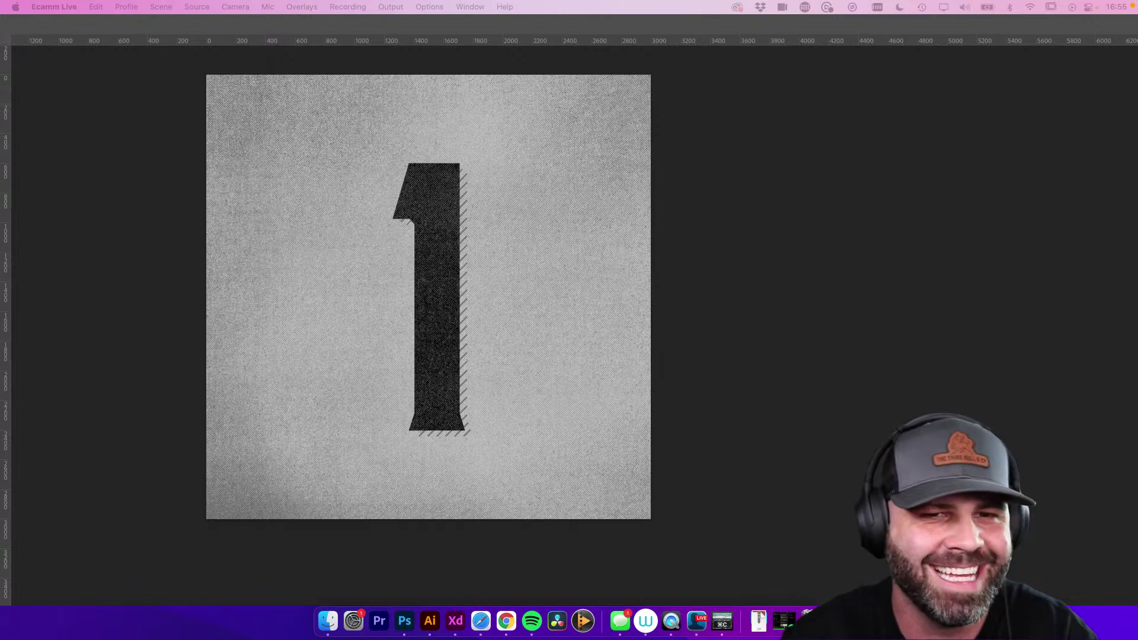
pyautogui.click(739, 404)
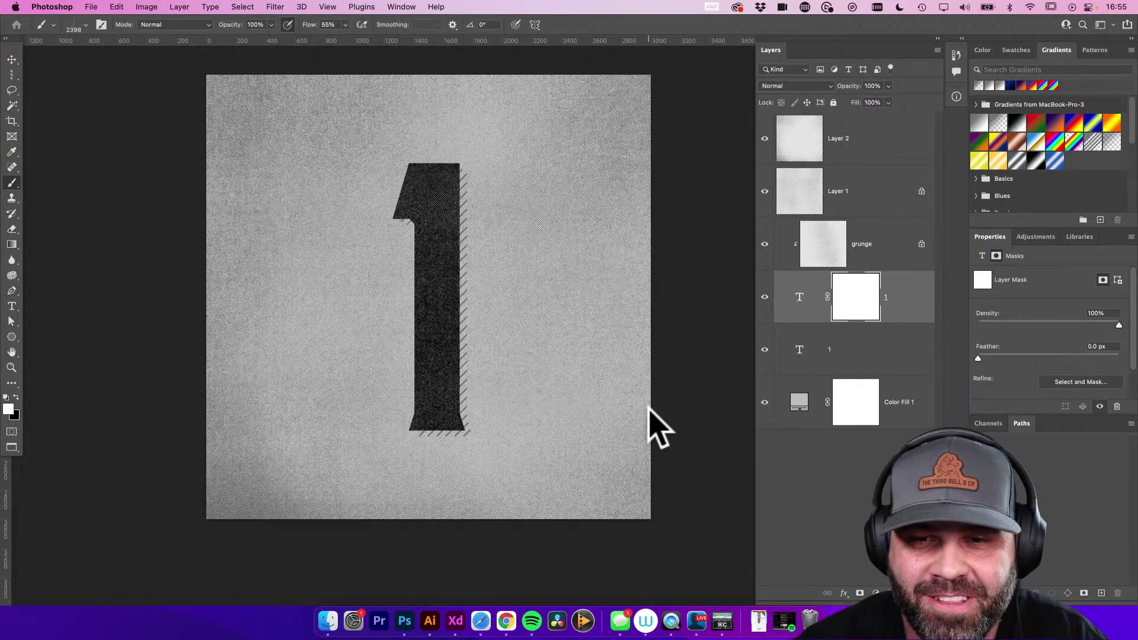
# With black, stamp the fold texture on the number's layer mask along its right edge, and undo the extra stamp on the left edge
pyautogui.press('x')
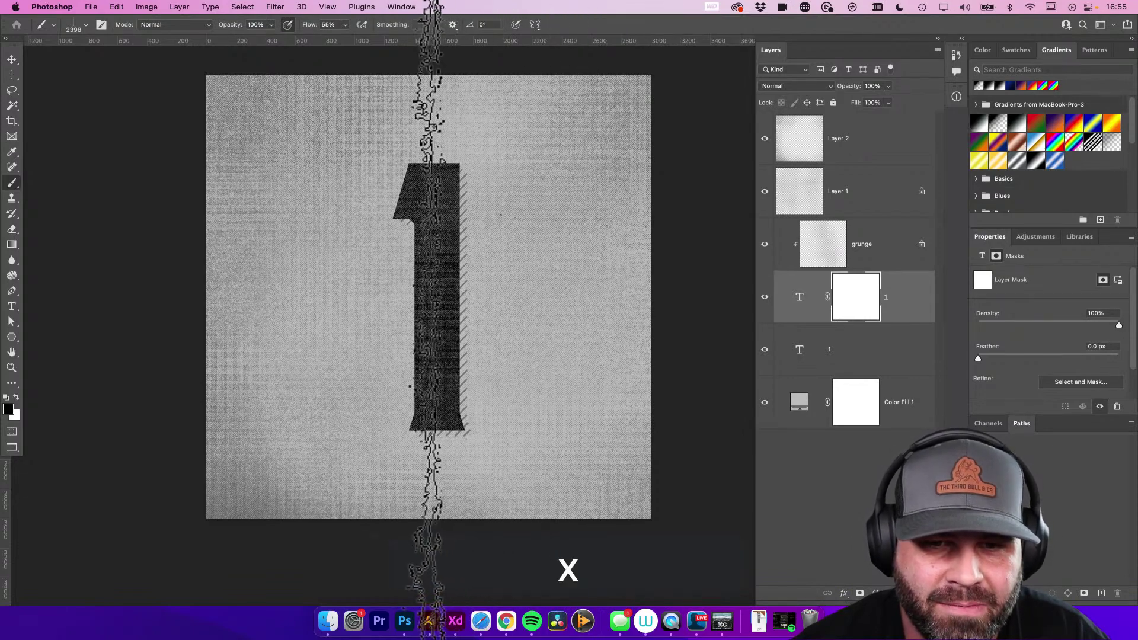
pyautogui.press('x')
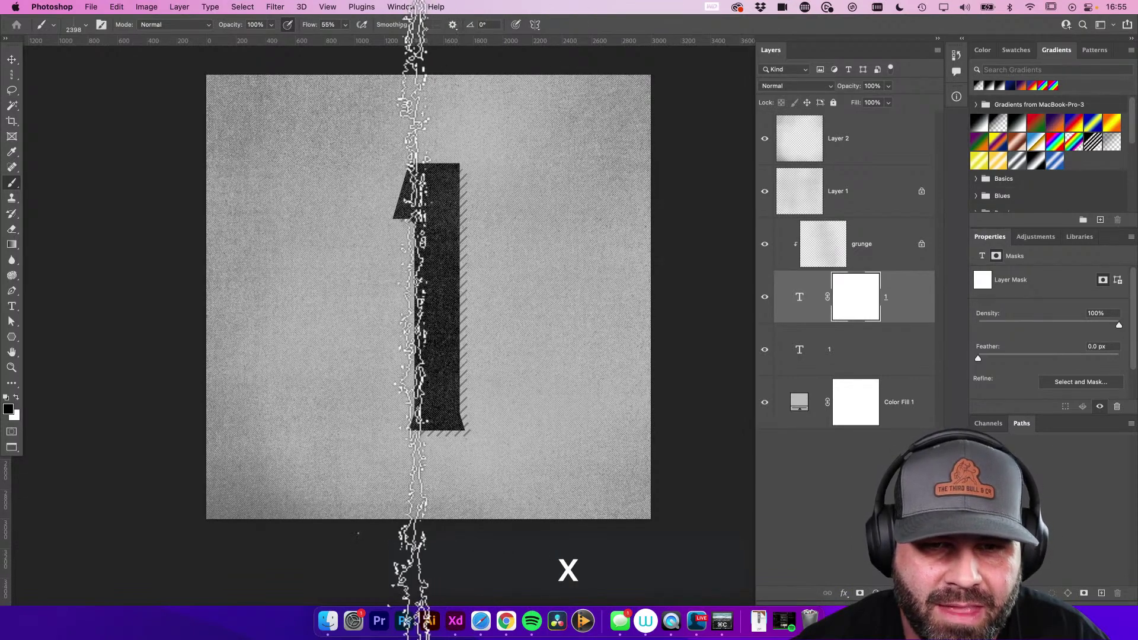
pyautogui.click(462, 279)
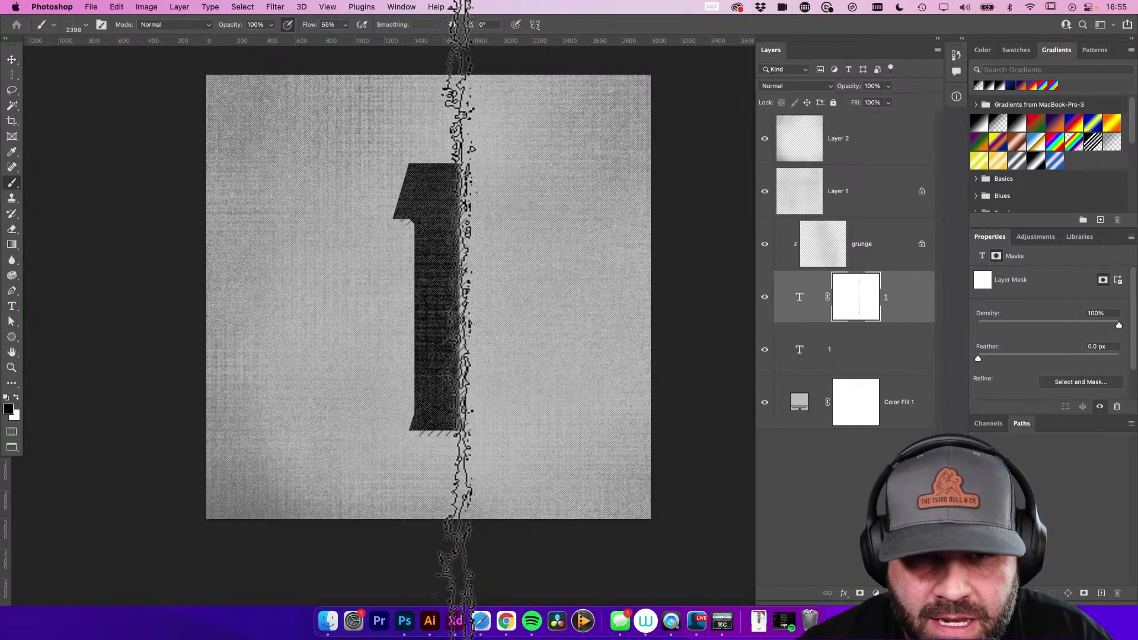
pyautogui.click(464, 293)
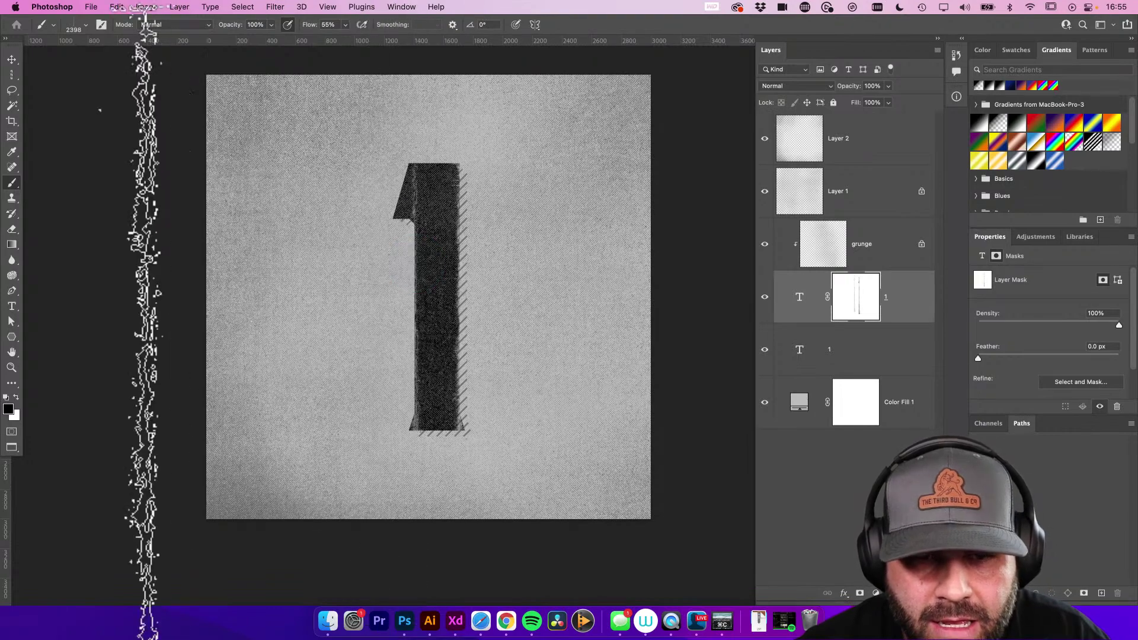
pyautogui.press('super+z')
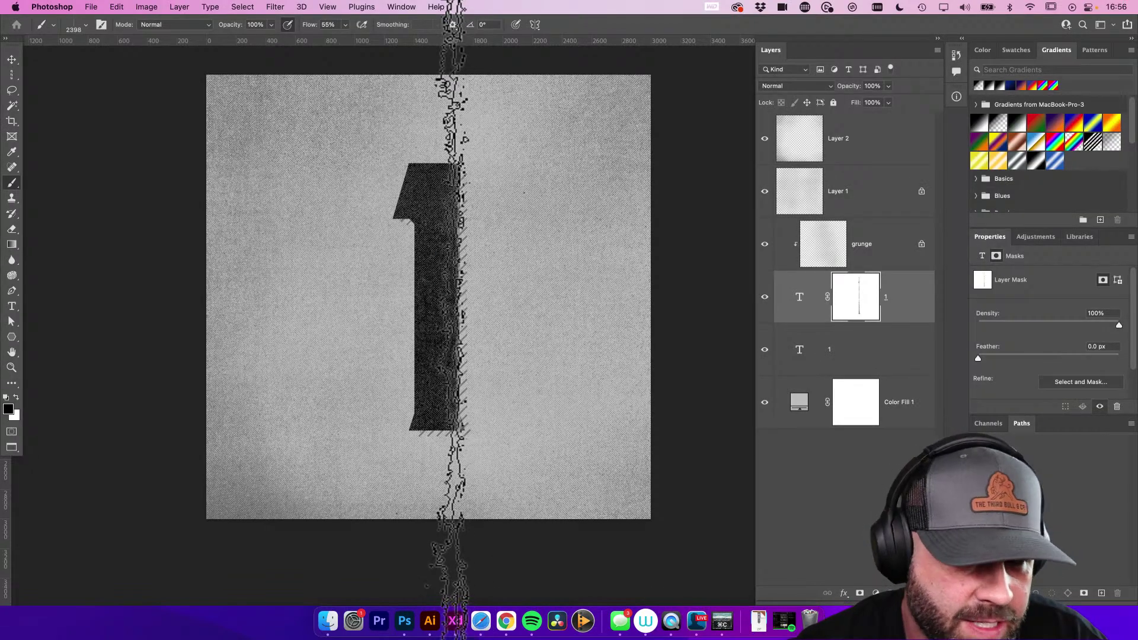
# Rotate the brush tip to 32° and stamp the fold texture diagonally on the number's layer mask
pyautogui.click(73, 27)
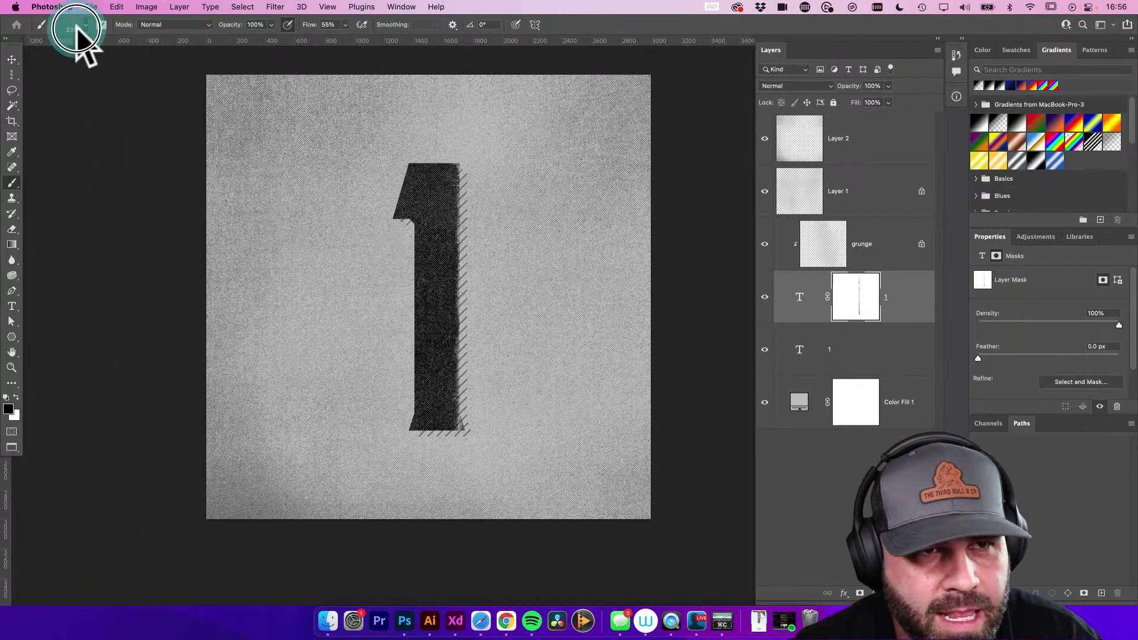
pyautogui.click(51, 58)
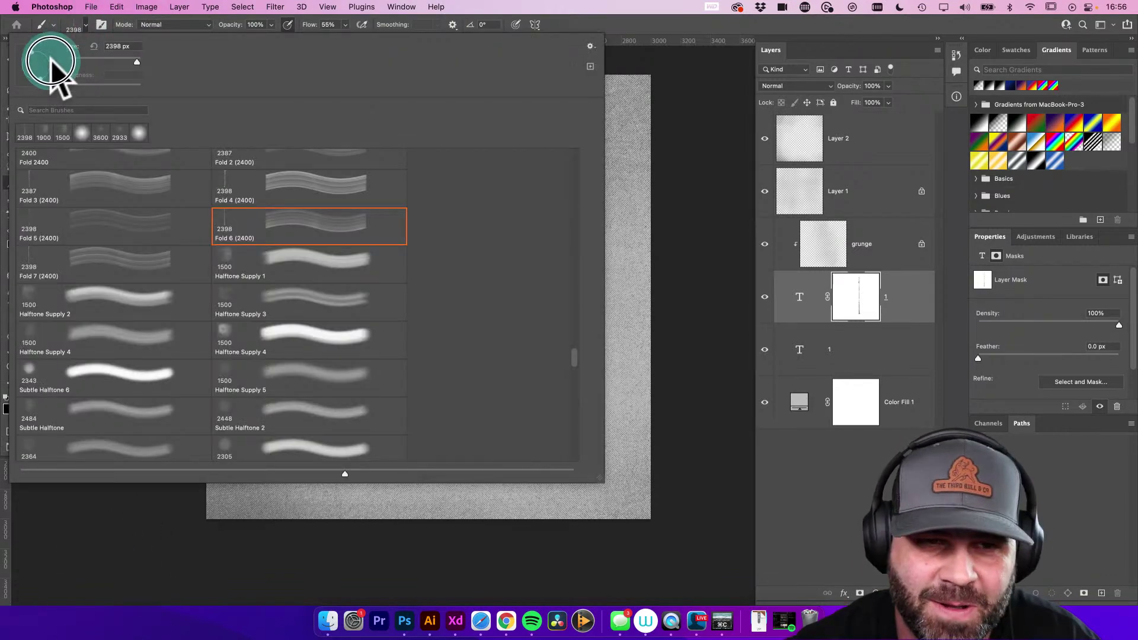
pyautogui.moveTo(53, 54); pyautogui.dragTo(305, 211)
pyautogui.click(681, 290)
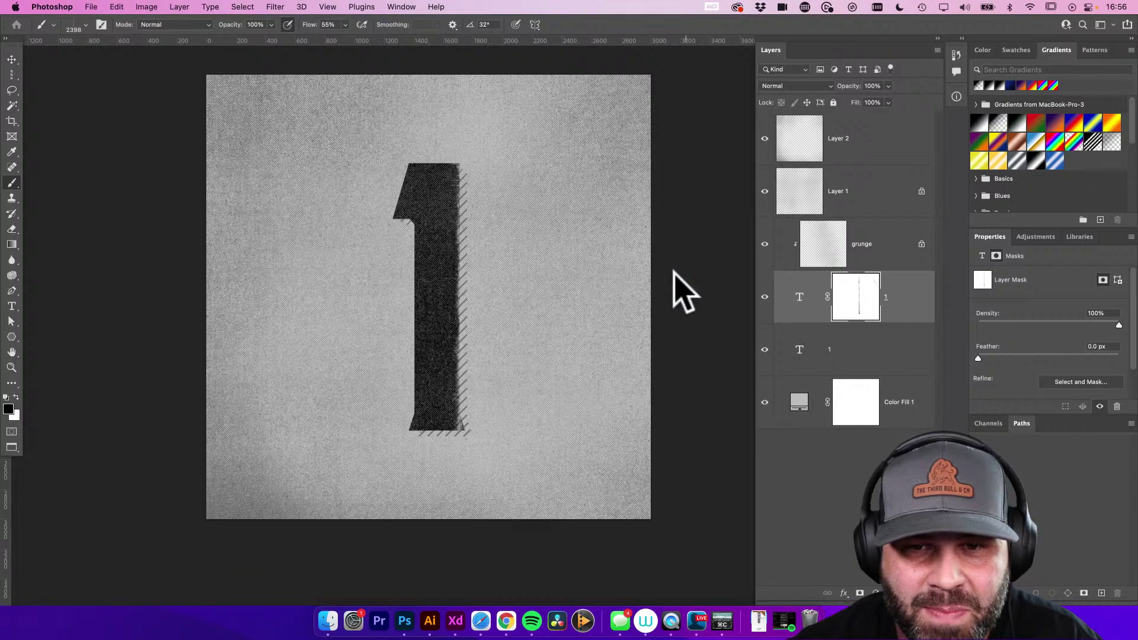
pyautogui.click(525, 268)
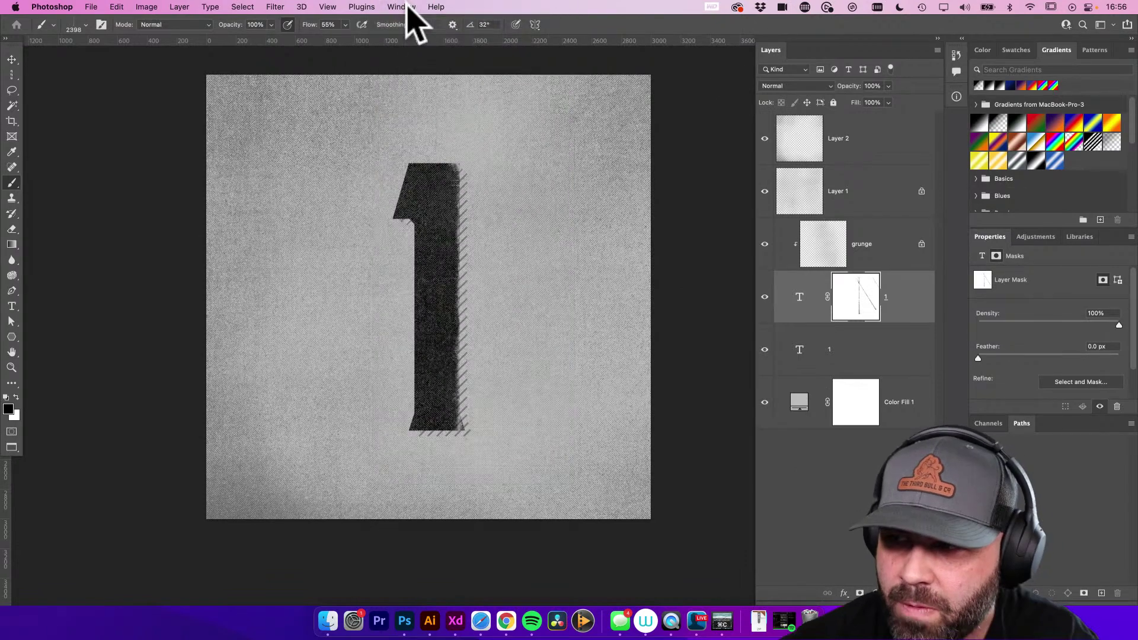
# Show the full brush settings, set the tip angle to -17°, and roughen the slanted left edges of the number's flag and base
pyautogui.click(403, 7)
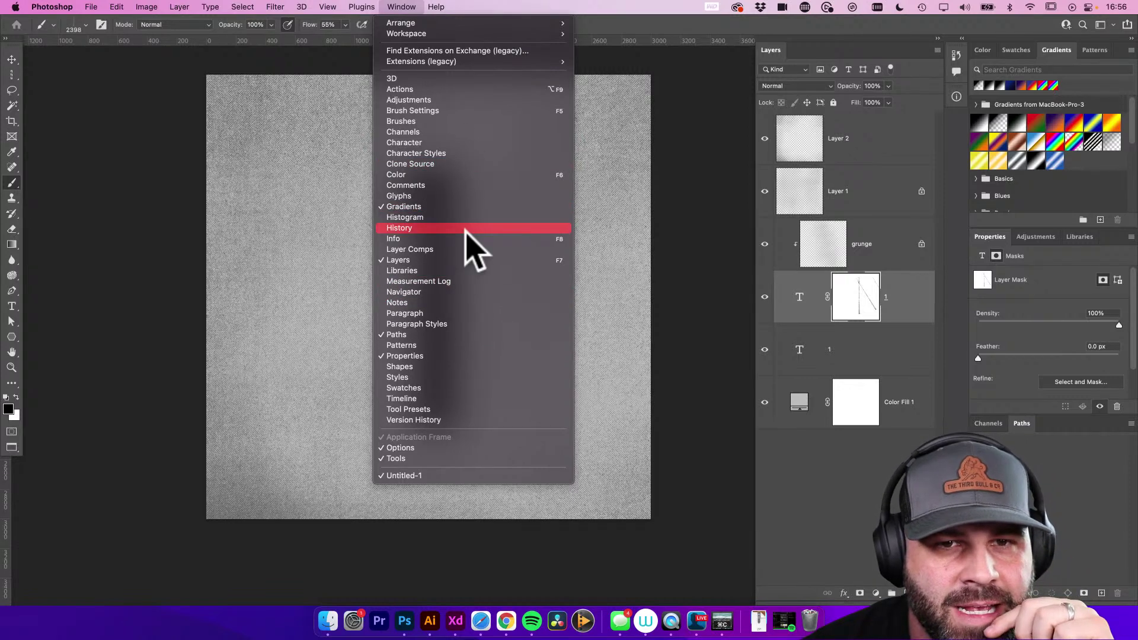
pyautogui.click(474, 111)
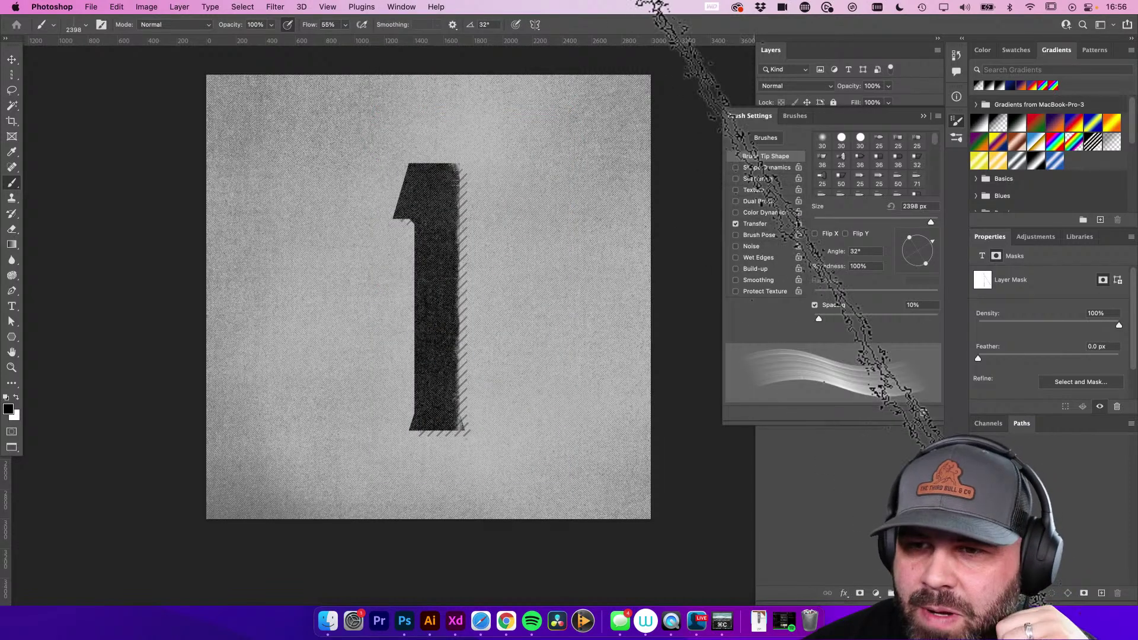
pyautogui.moveTo(932, 243)
pyautogui.mouseDown()
pyautogui.moveTo(935, 262)
pyautogui.moveTo(922, 254)
pyautogui.moveTo(934, 259)
pyautogui.mouseUp()
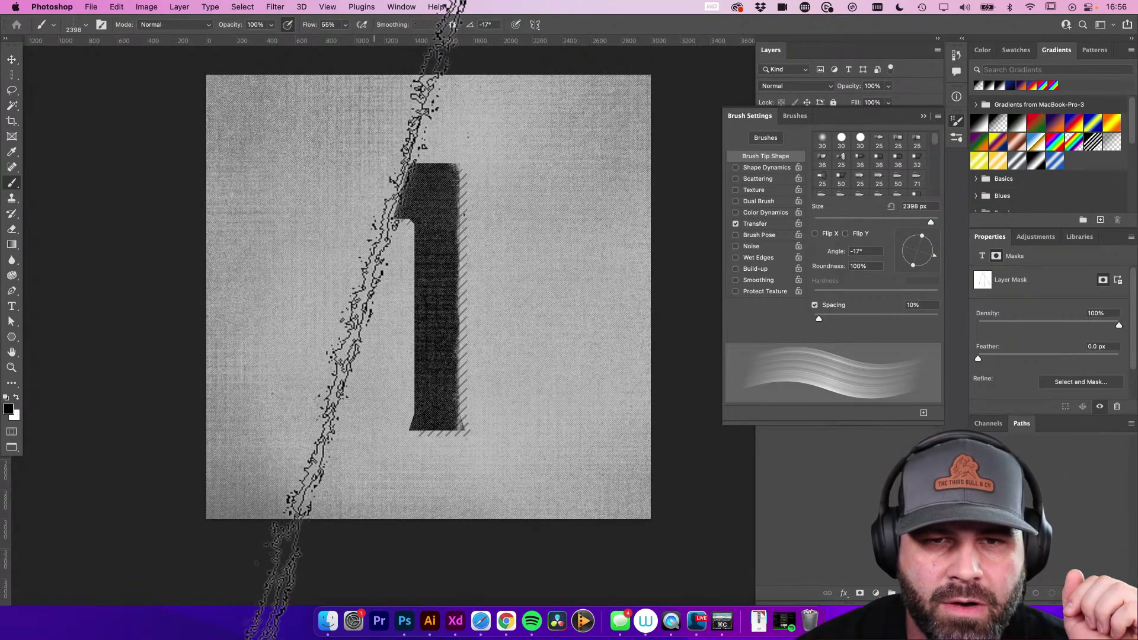
pyautogui.click(367, 287)
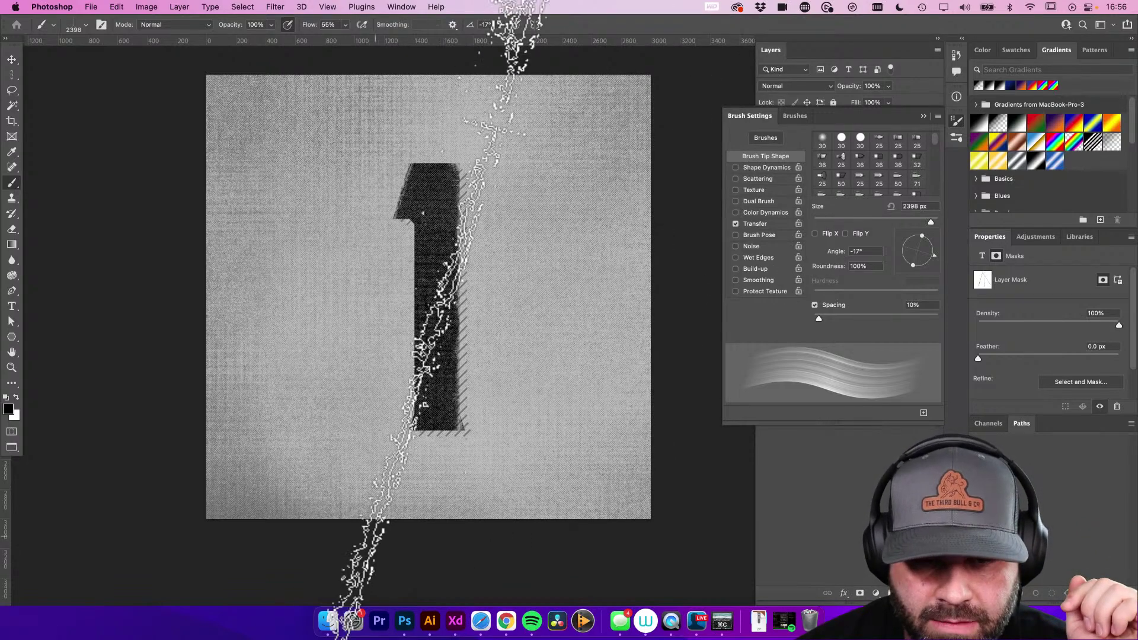
pyautogui.click(363, 590)
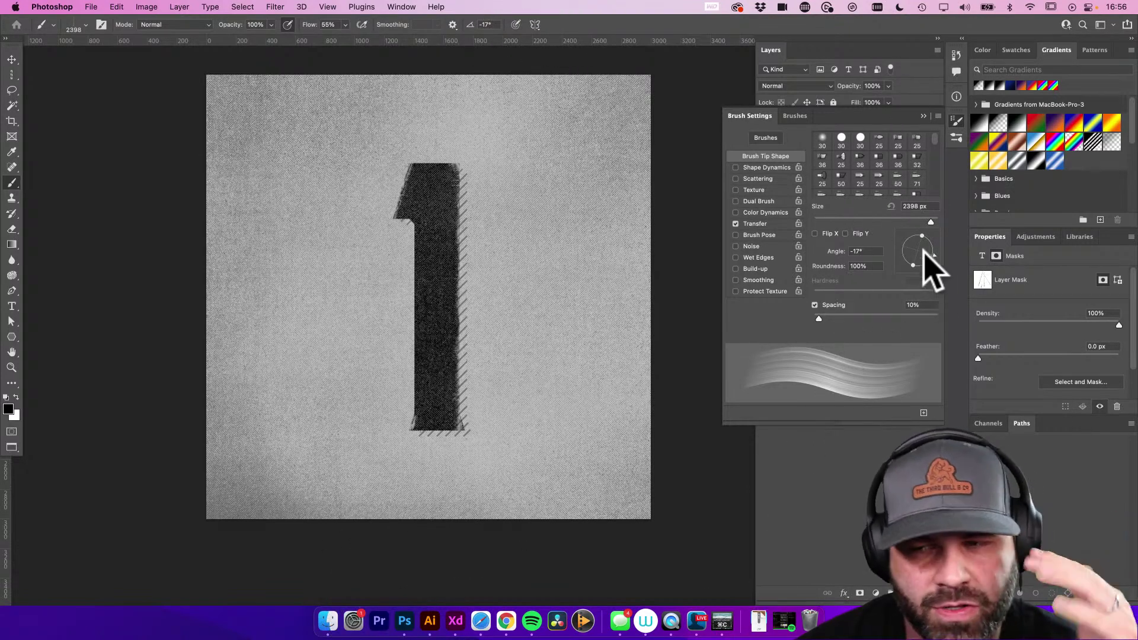
# Set the brush angle to -90° and stamp the fold texture across the number's base and top edges on the mask
pyautogui.moveTo(932, 253); pyautogui.dragTo(917, 266)
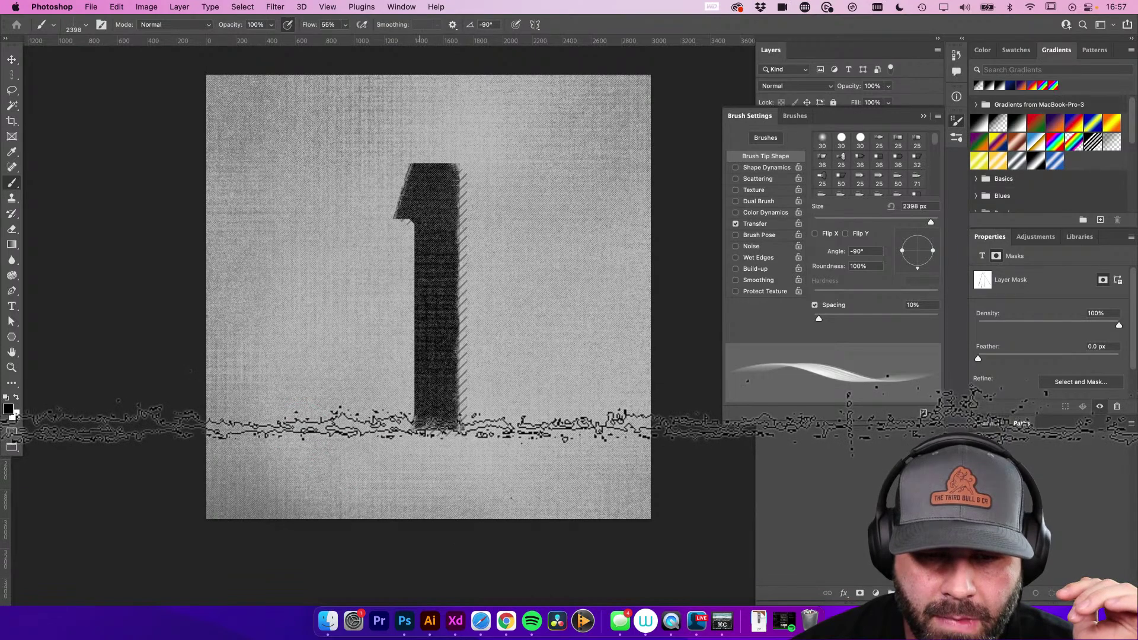
pyautogui.click(419, 430)
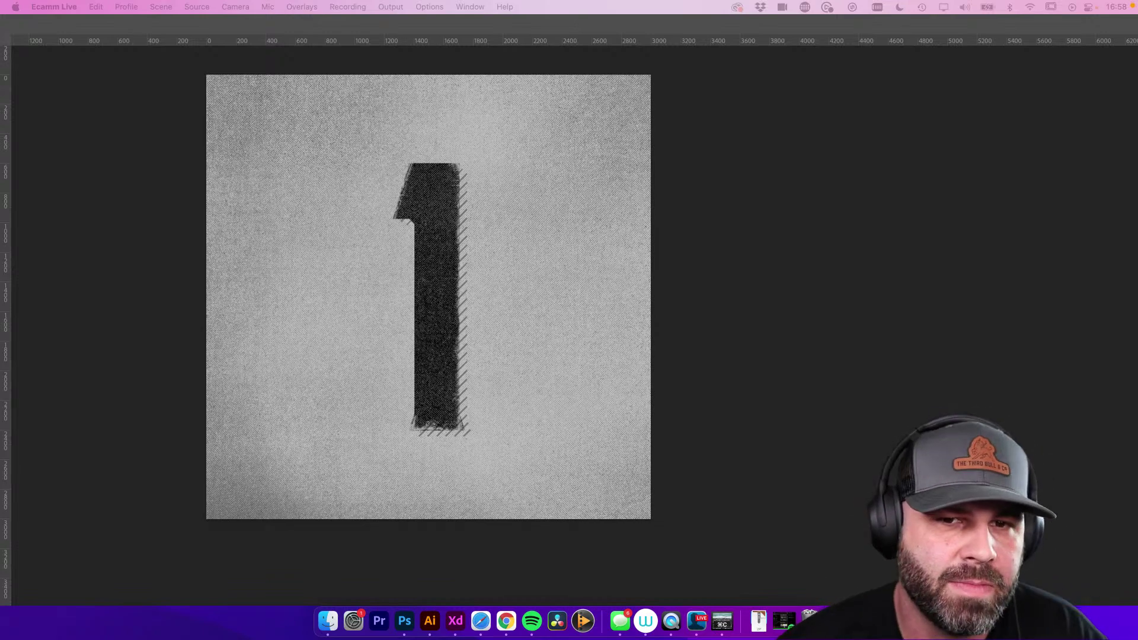
pyautogui.click(350, 271)
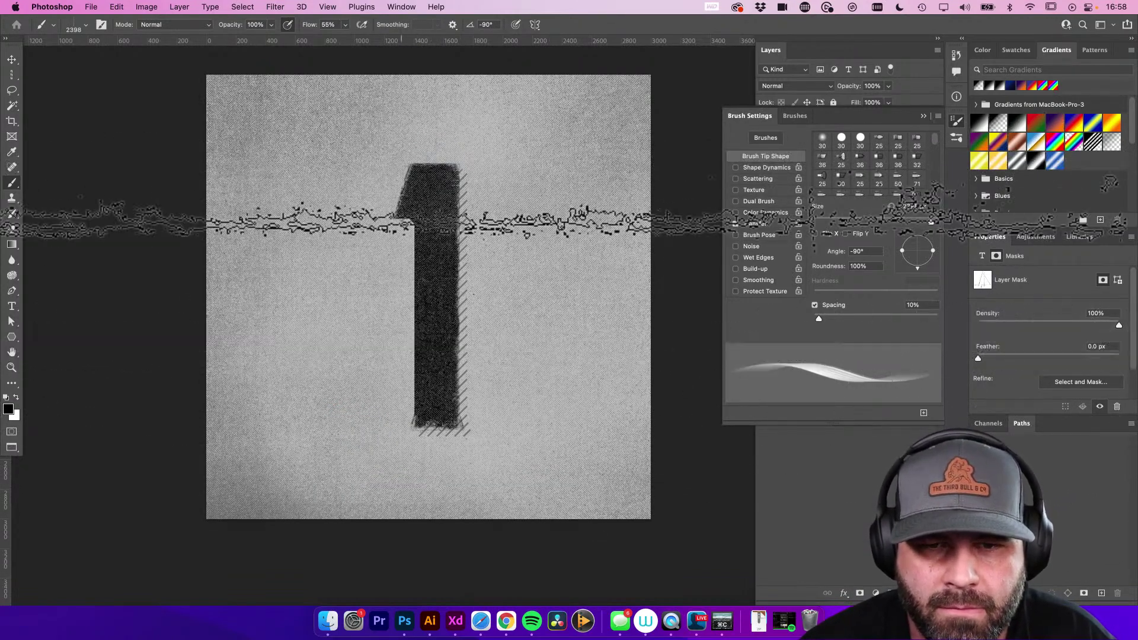
# Set the brush angle to 180°, roughen the left edge of the number's stem, and reduce the brush size to 1700 px
pyautogui.moveTo(899, 249); pyautogui.dragTo(899, 249)
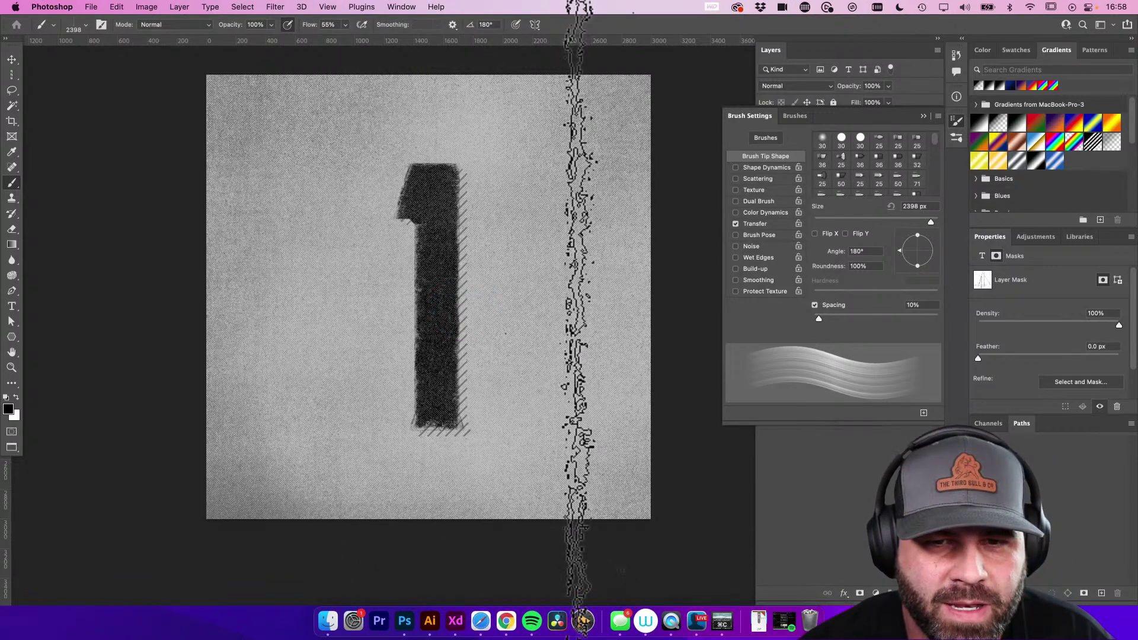
pyautogui.press('[')
pyautogui.press('[')
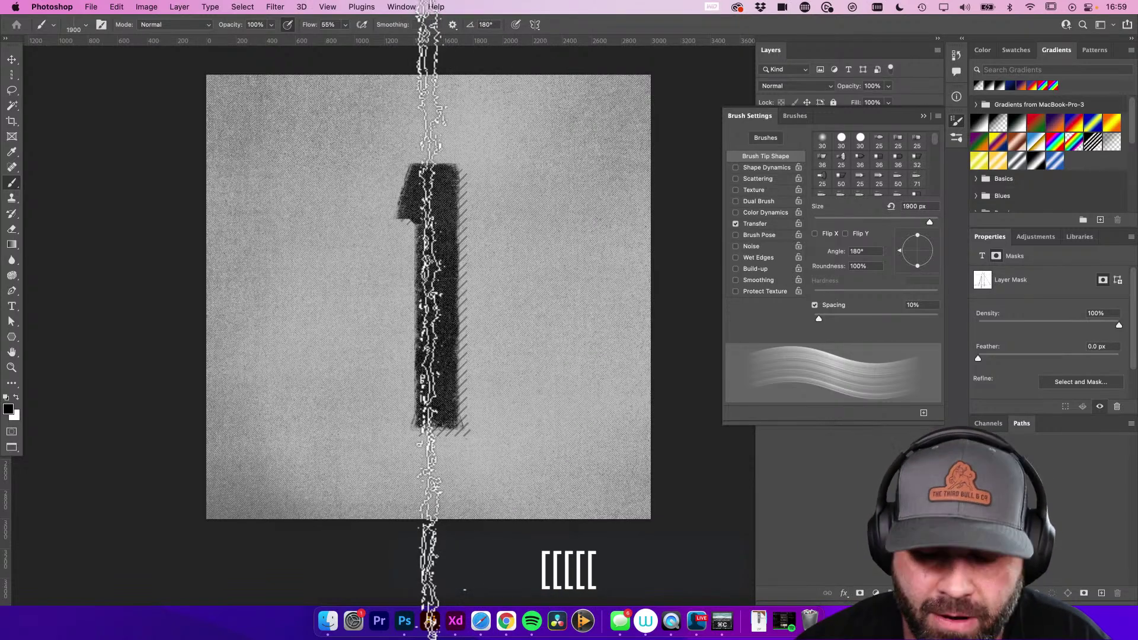
pyautogui.press('[')
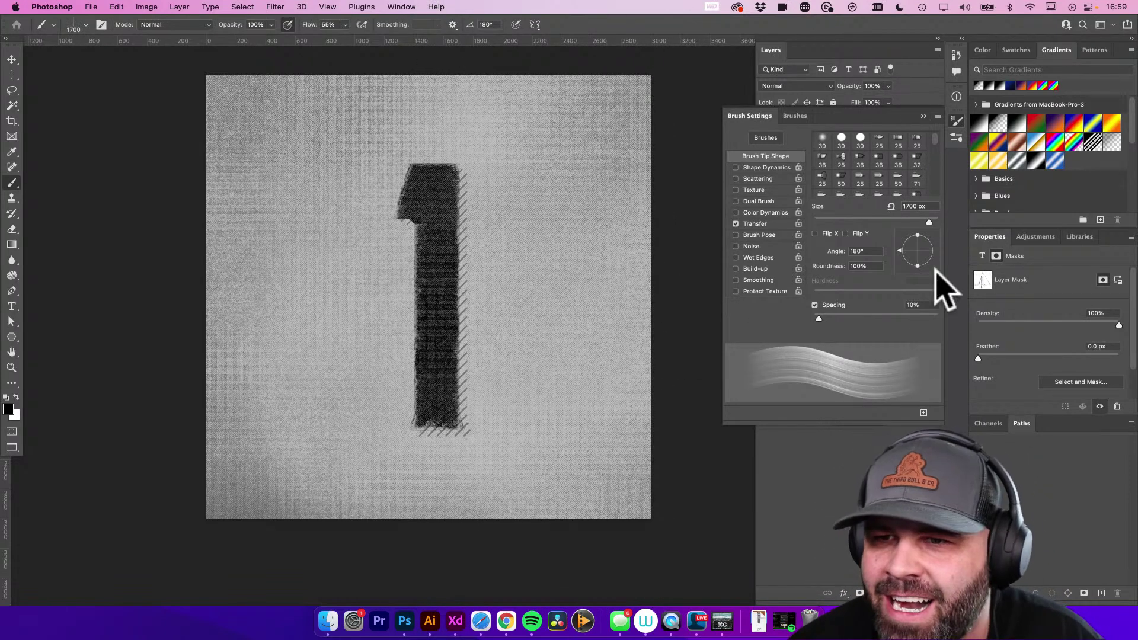
pyautogui.click(956, 121)
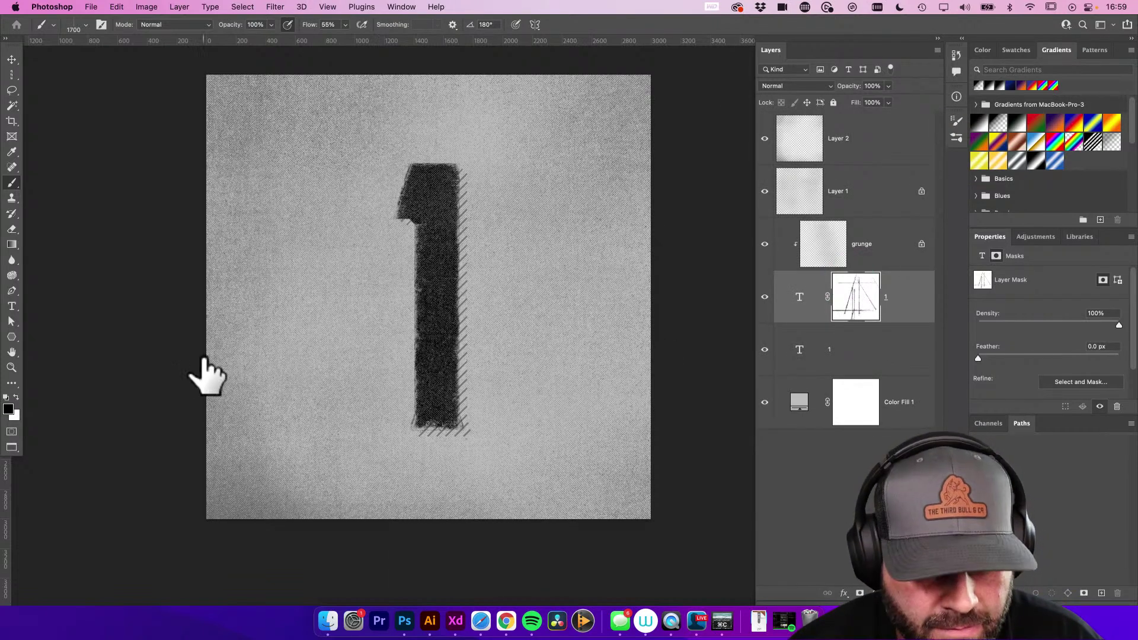
# Swap the brush colour to white and stamp the texture on the mask to restore bits of the number's flag edge
pyautogui.press('b')
pyautogui.press('x')
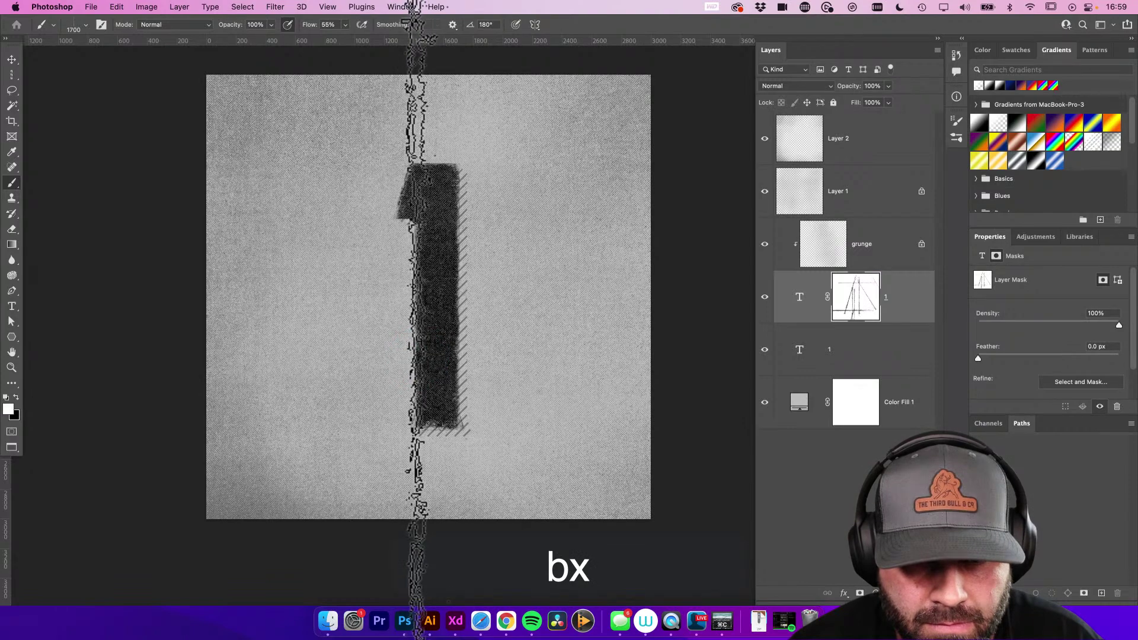
pyautogui.click(456, 262)
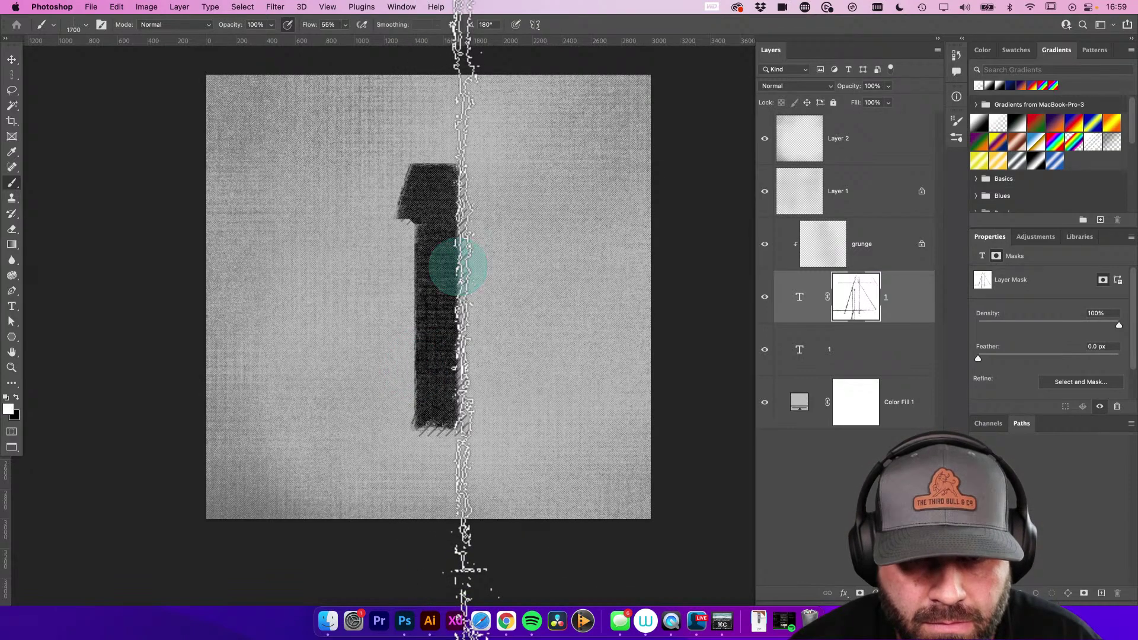
pyautogui.click(388, 243)
pyautogui.press('super+z')
pyautogui.press('super+z')
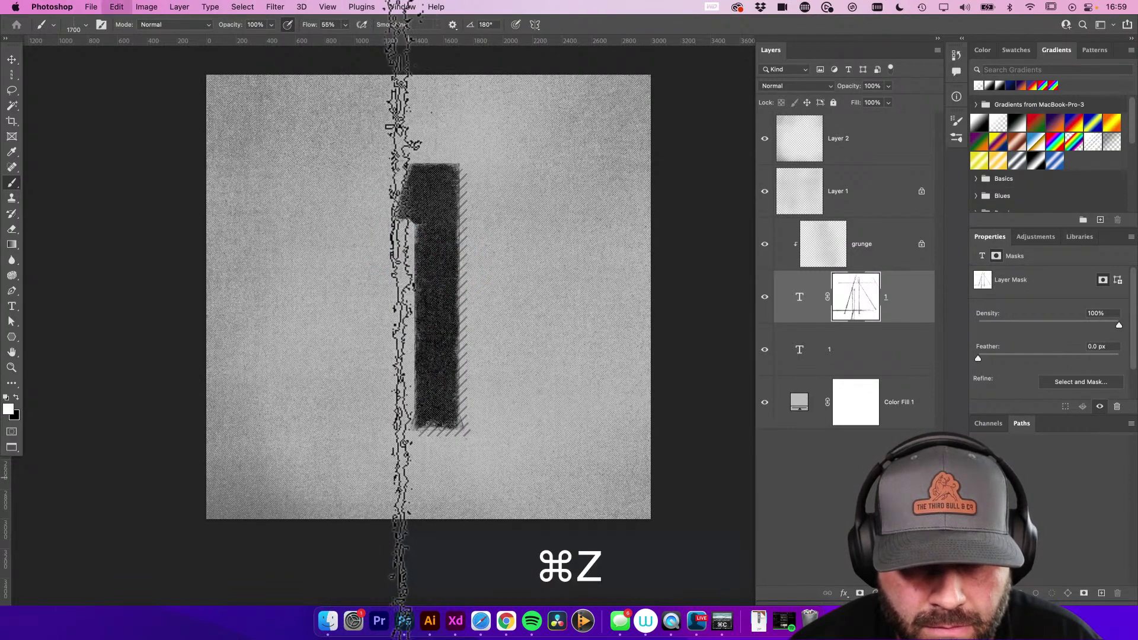
# Add a new empty layer directly above the Color Fill 1 background and activate the Gradient tool
pyautogui.press('v')
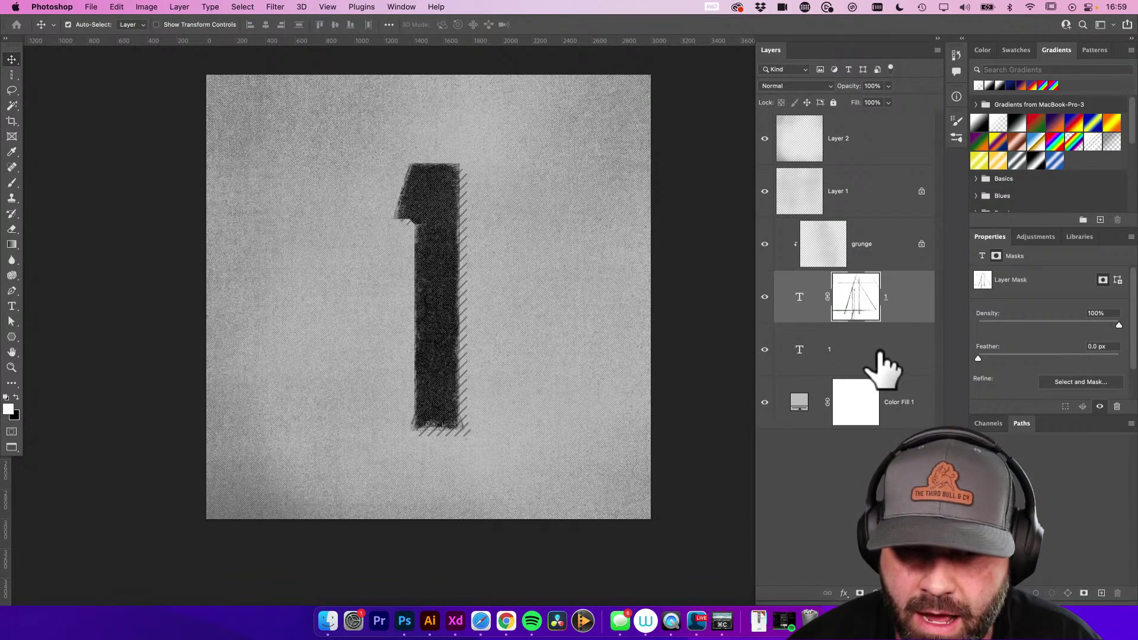
pyautogui.click(849, 409)
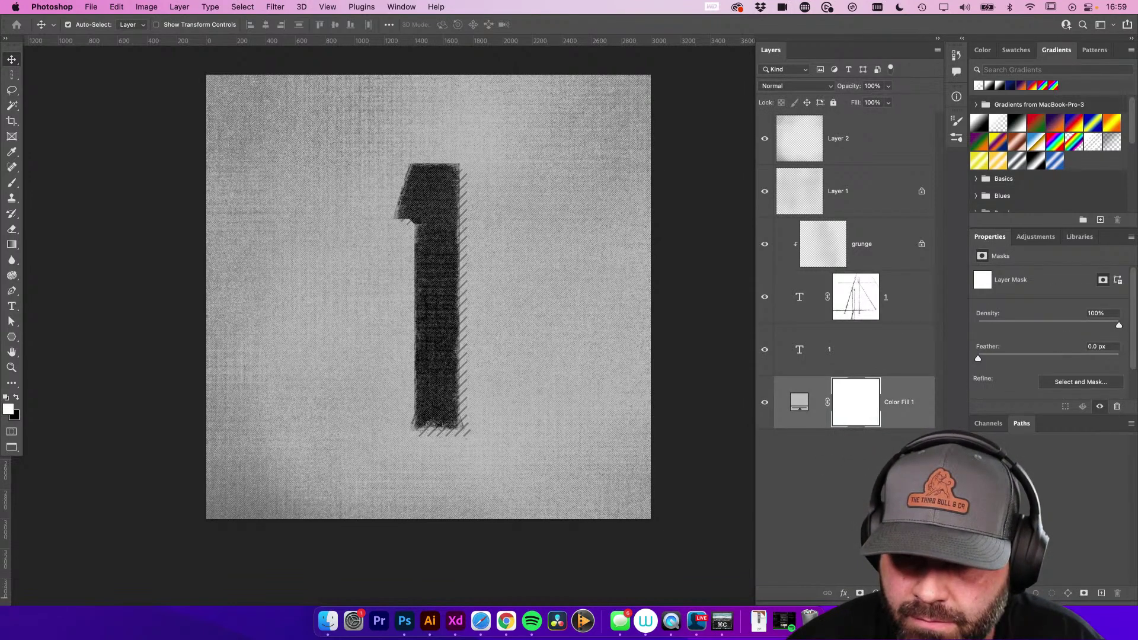
pyautogui.press('super+shift+alt+n')
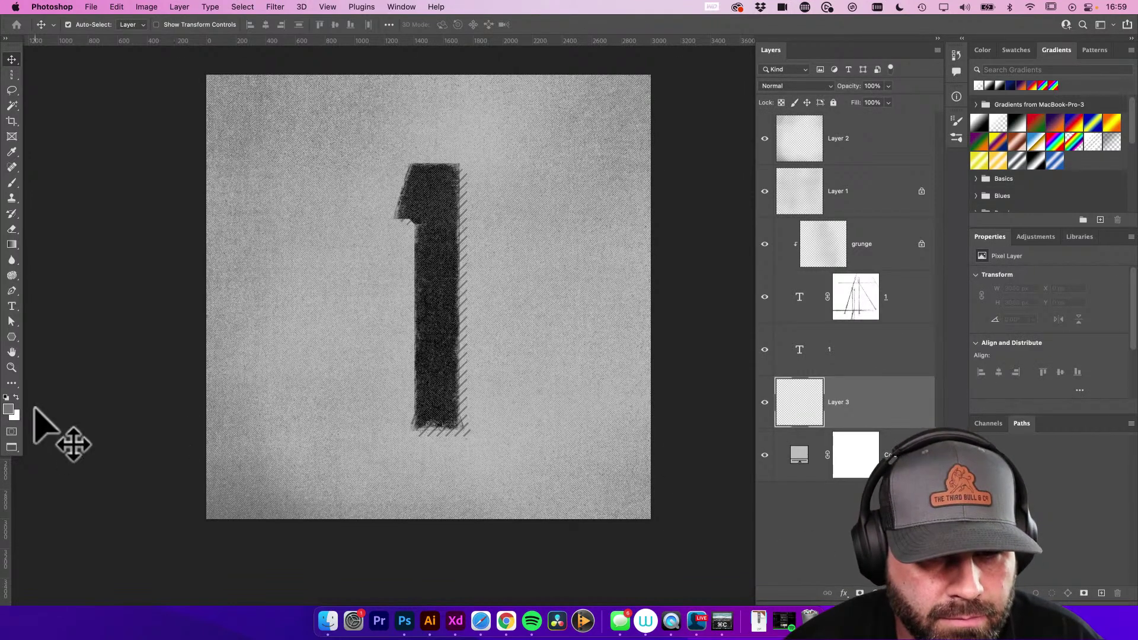
pyautogui.press('g')
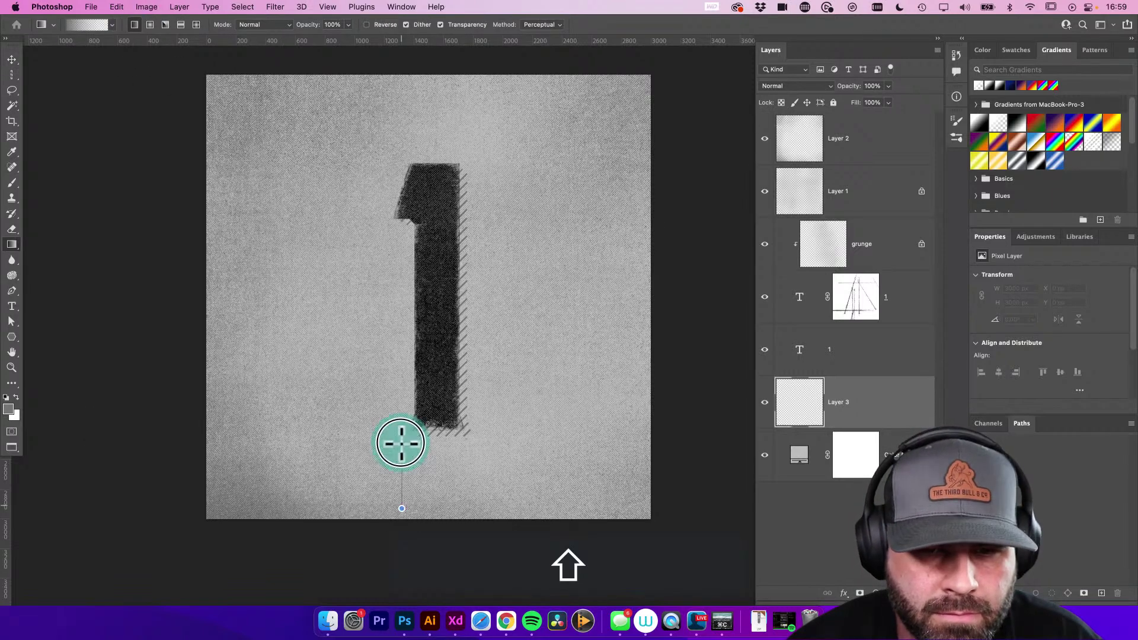
pyautogui.moveTo(396, 446); pyautogui.dragTo(384, 382)
pyautogui.press('cmd+z')
pyautogui.moveTo(407, 285); pyautogui.dragTo(415, 265)
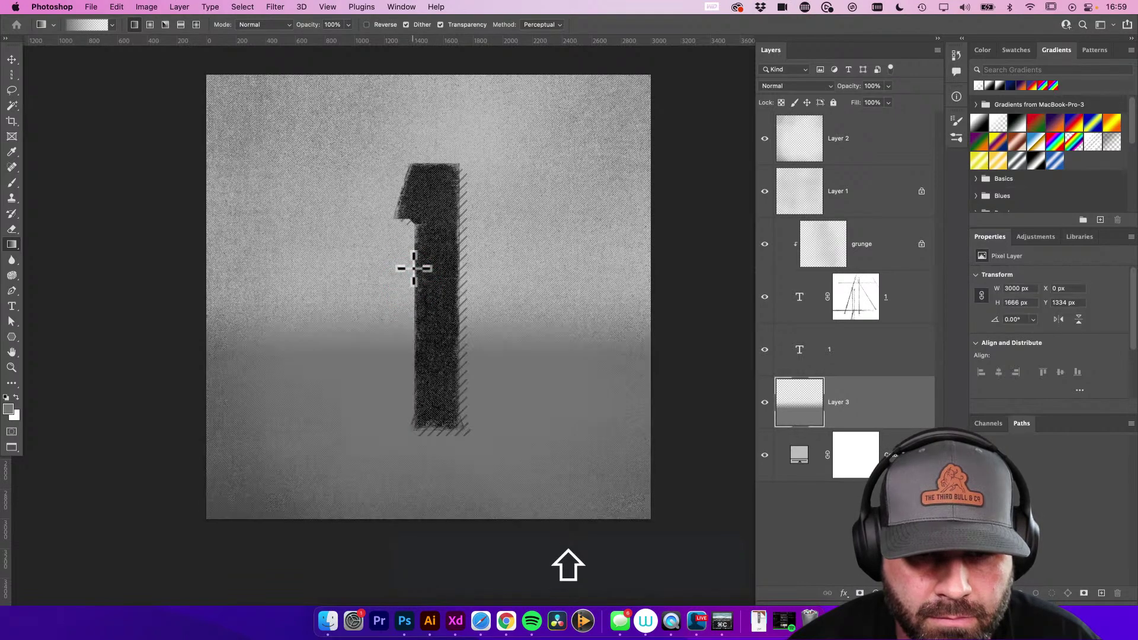
pyautogui.press('cmd+z')
pyautogui.press('cmd+shift+z')
pyautogui.press('cmd+z')
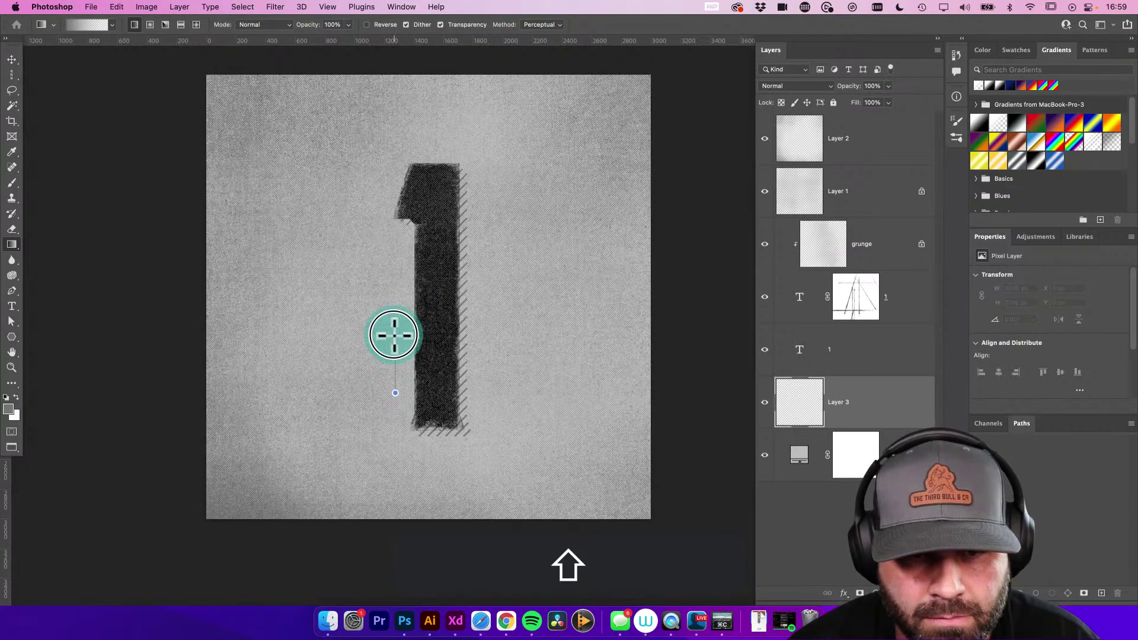
# Fill the new layer's lower part with a vertical gray-to-transparent gradient, using Multiply blending at 80% opacity
pyautogui.moveTo(388, 336); pyautogui.dragTo(391, 315)
pyautogui.hotkey('shift', 'v')
pyautogui.hotkey('alt', 'shift', 'm')
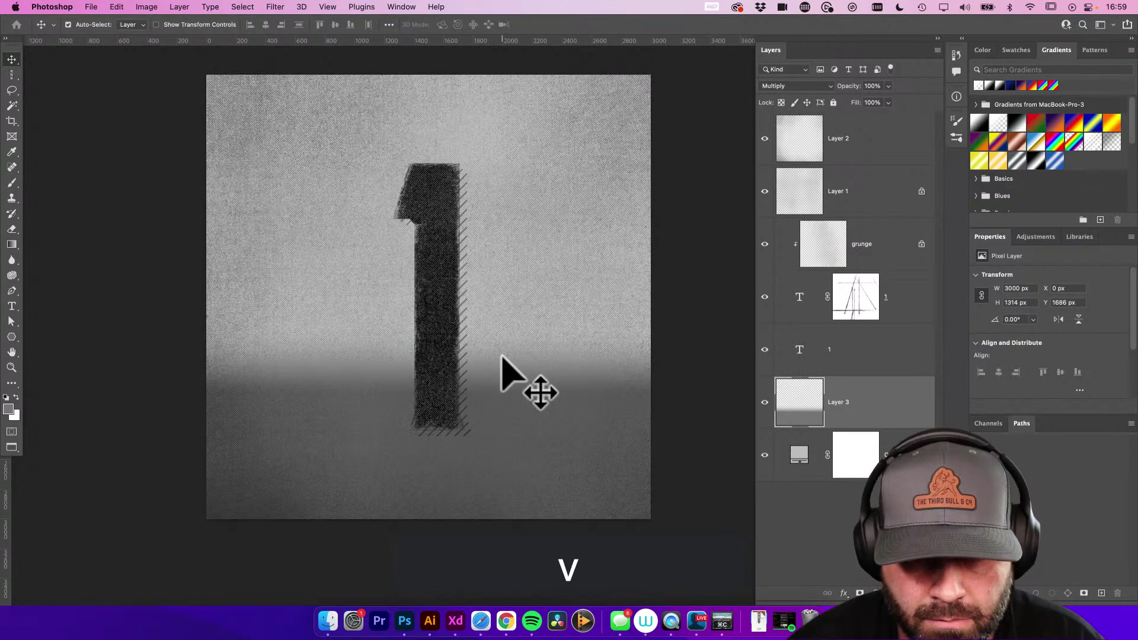
pyautogui.press('2')
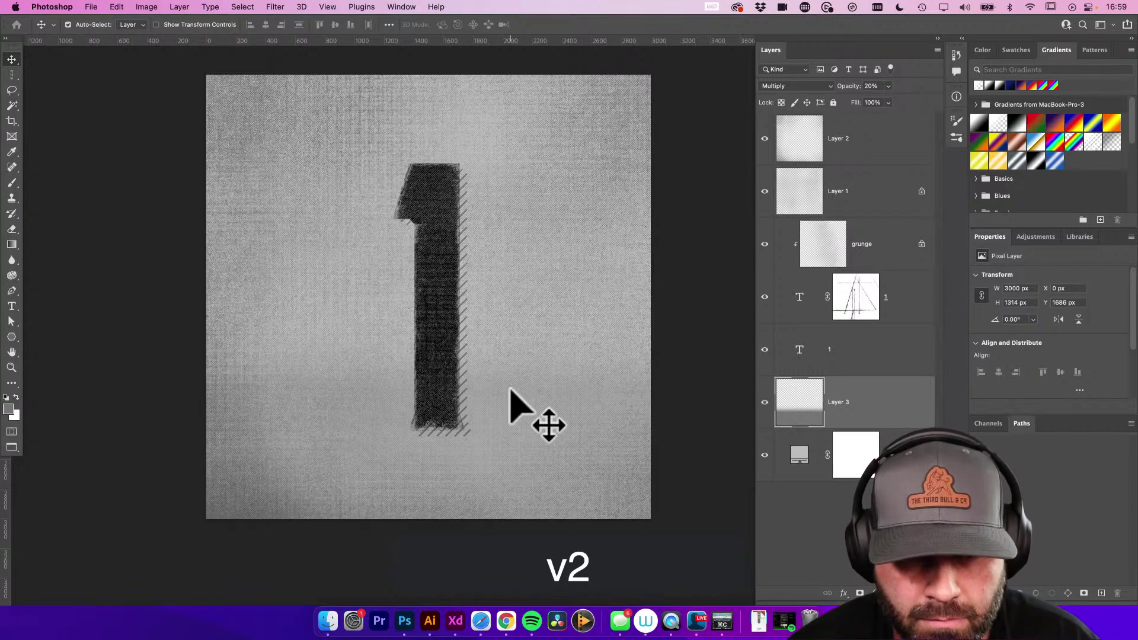
pyautogui.press('4')
pyautogui.press('i')
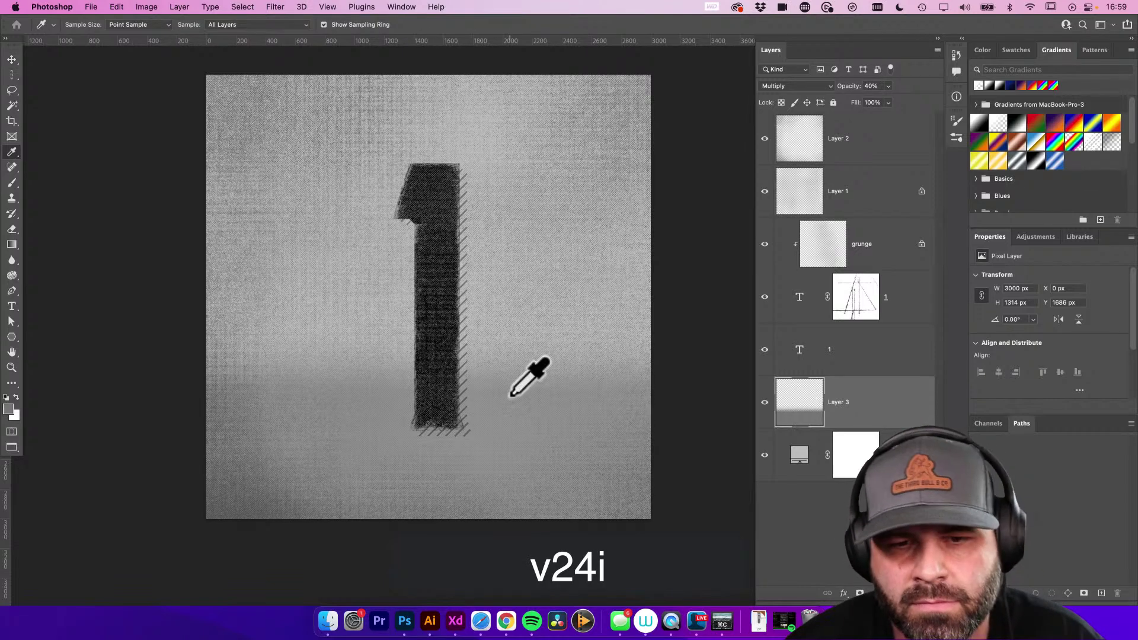
pyautogui.press('v')
pyautogui.press('8')
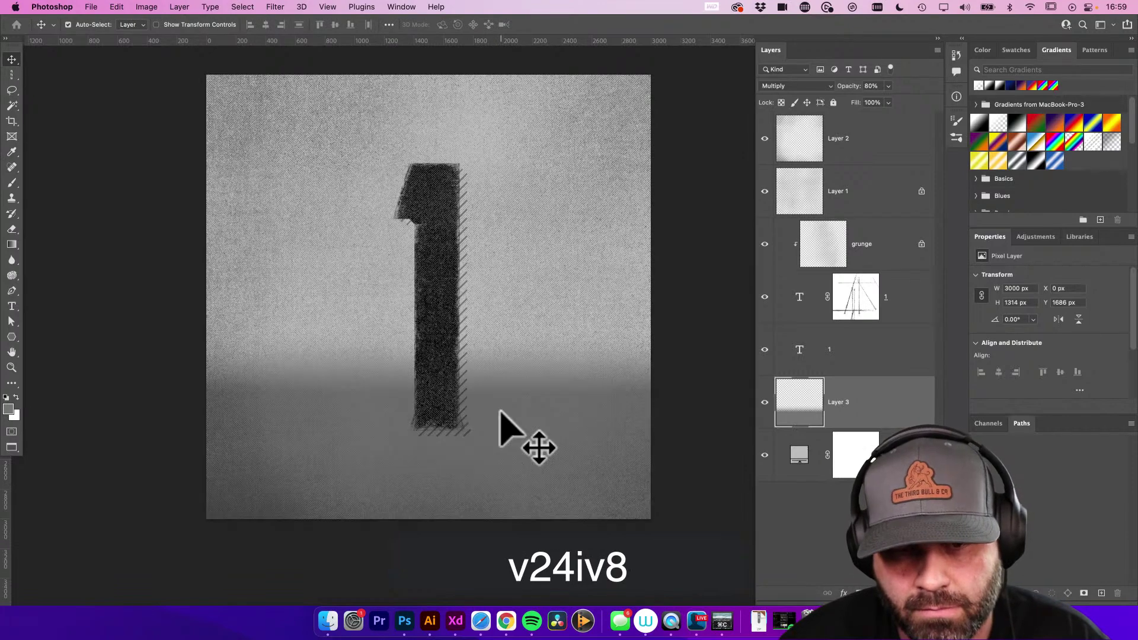
# Move the gradient band up to the middle of the canvas, with its top at Y 878 px
pyautogui.press('v')
pyautogui.moveTo(508, 426); pyautogui.dragTo(528, 290)
pyautogui.press('super+t')
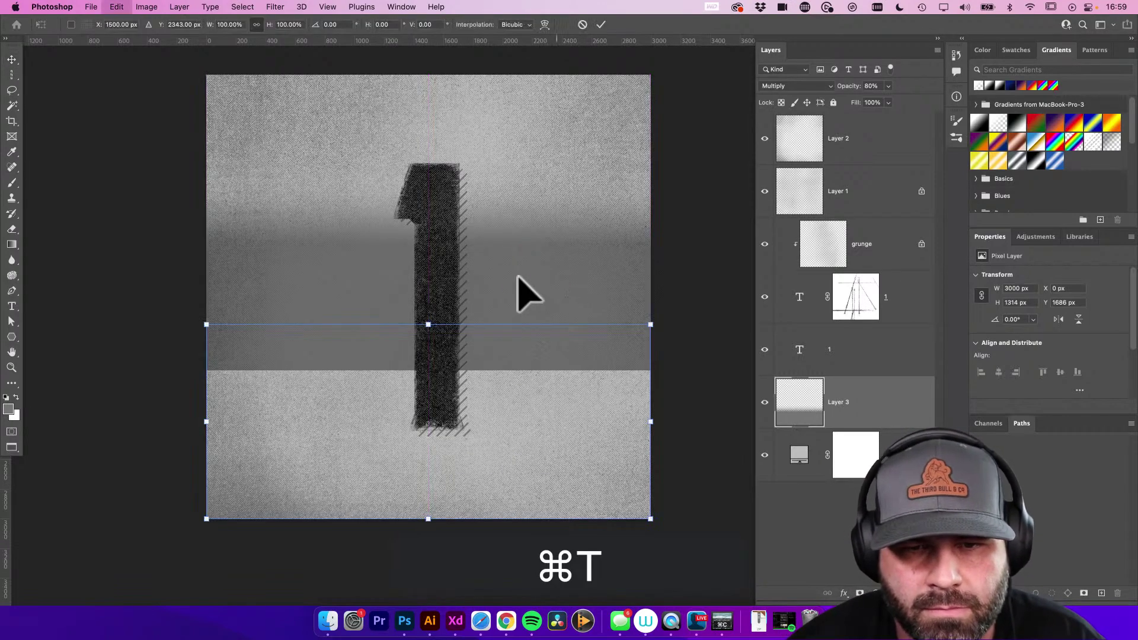
pyautogui.moveTo(479, 471); pyautogui.dragTo(482, 355)
pyautogui.rightClick(526, 304)
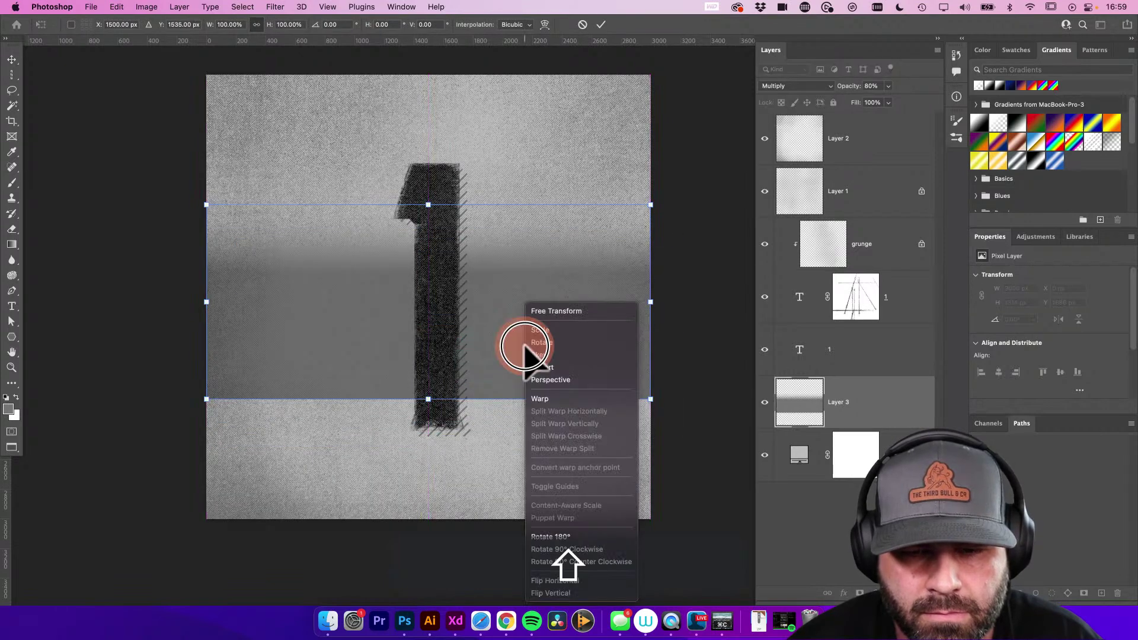
pyautogui.click(401, 406)
pyautogui.press('Return')
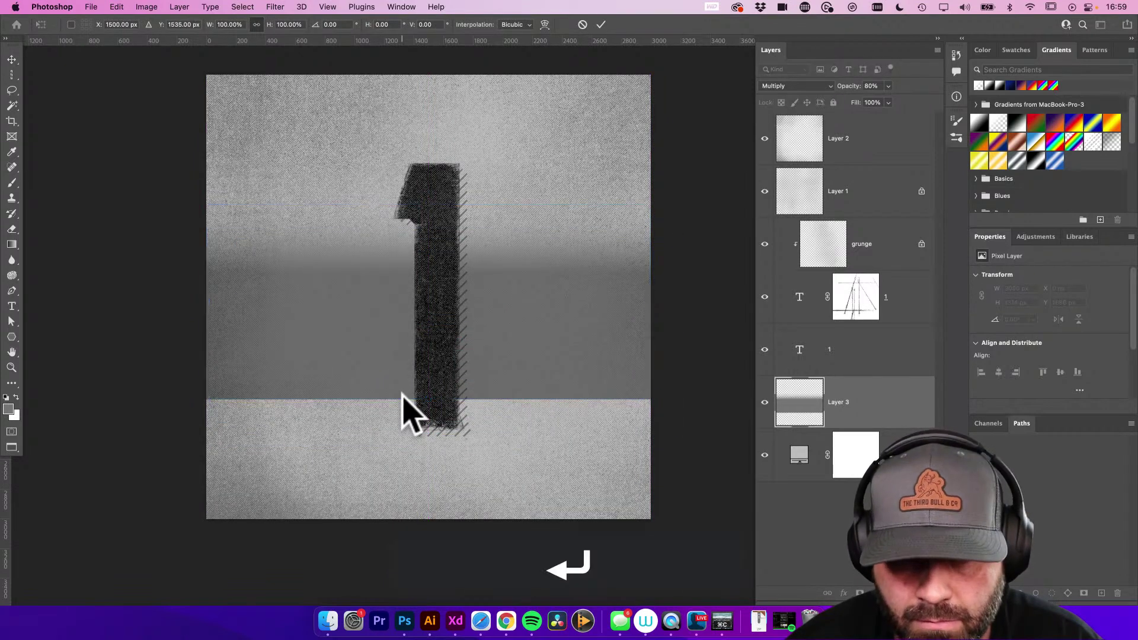
# Flip the gradient band vertically, lower it so its hard edge sits at Y 2021 px, and set its opacity to 40%
pyautogui.press('v')
pyautogui.rightClick(508, 337)
pyautogui.click(510, 312)
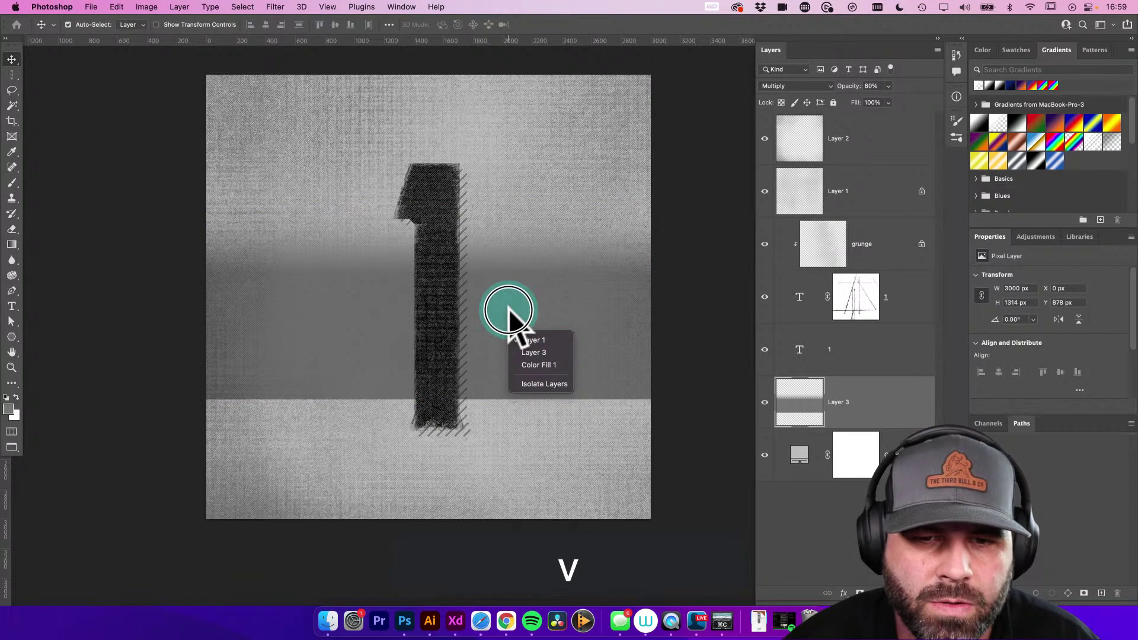
pyautogui.press('super+v')
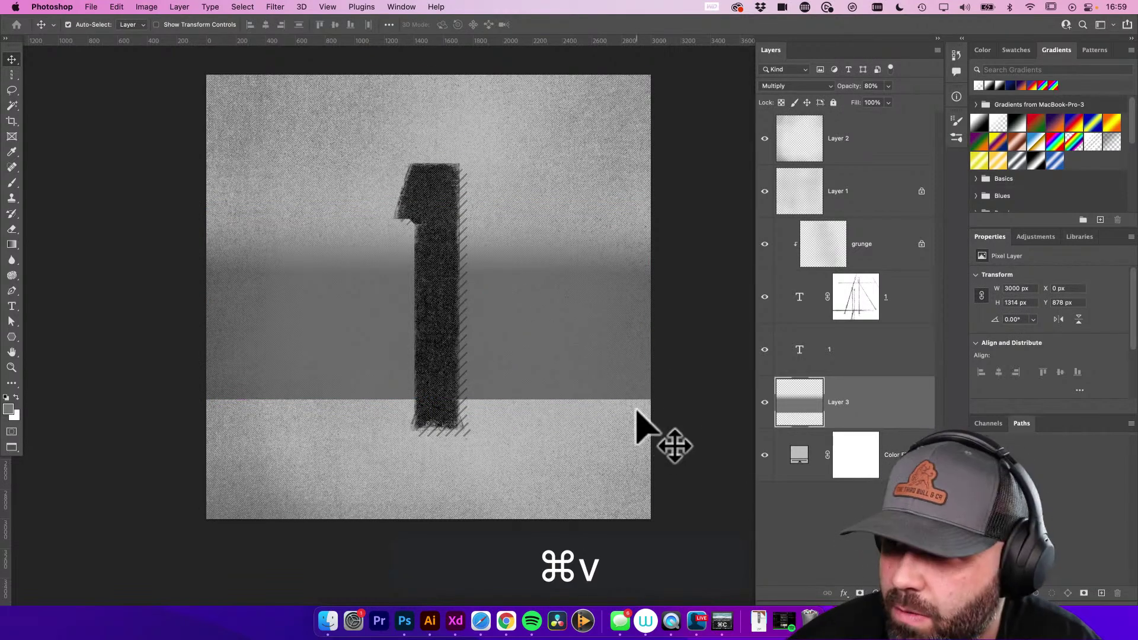
pyautogui.press('super+t')
pyautogui.rightClick(526, 333)
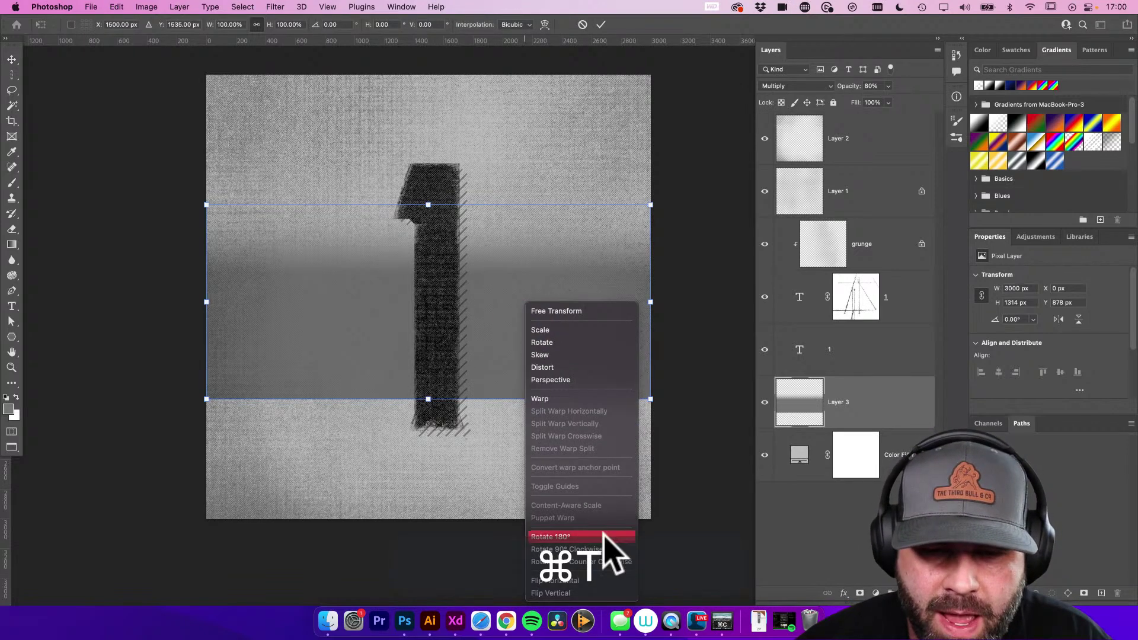
pyautogui.click(578, 593)
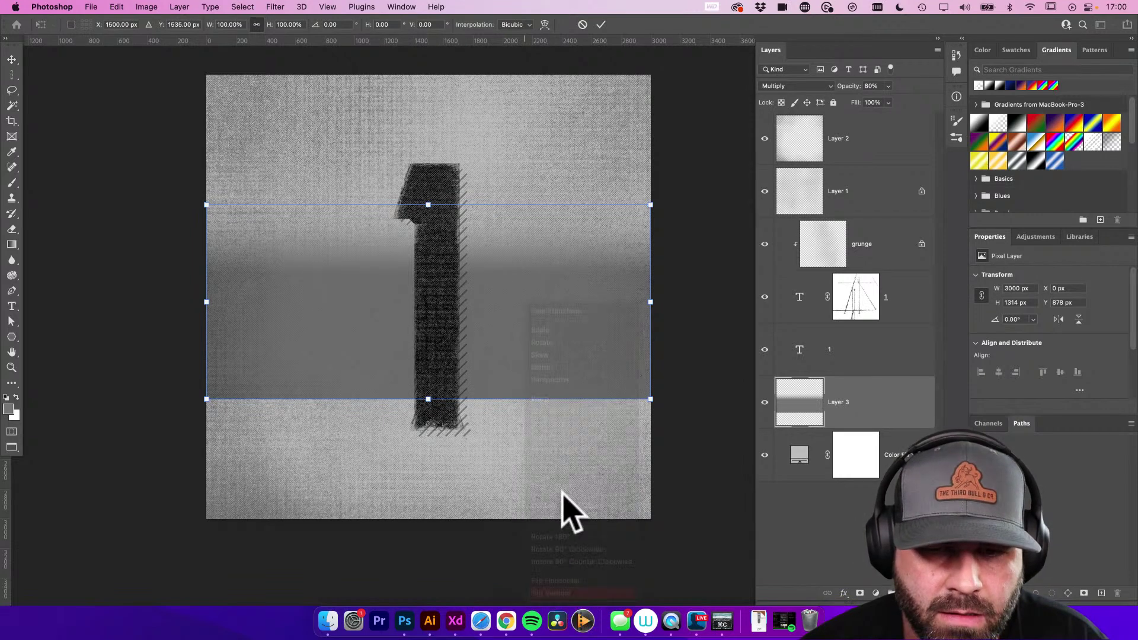
pyautogui.moveTo(557, 324); pyautogui.dragTo(540, 446)
pyautogui.press('v')
pyautogui.press('v')
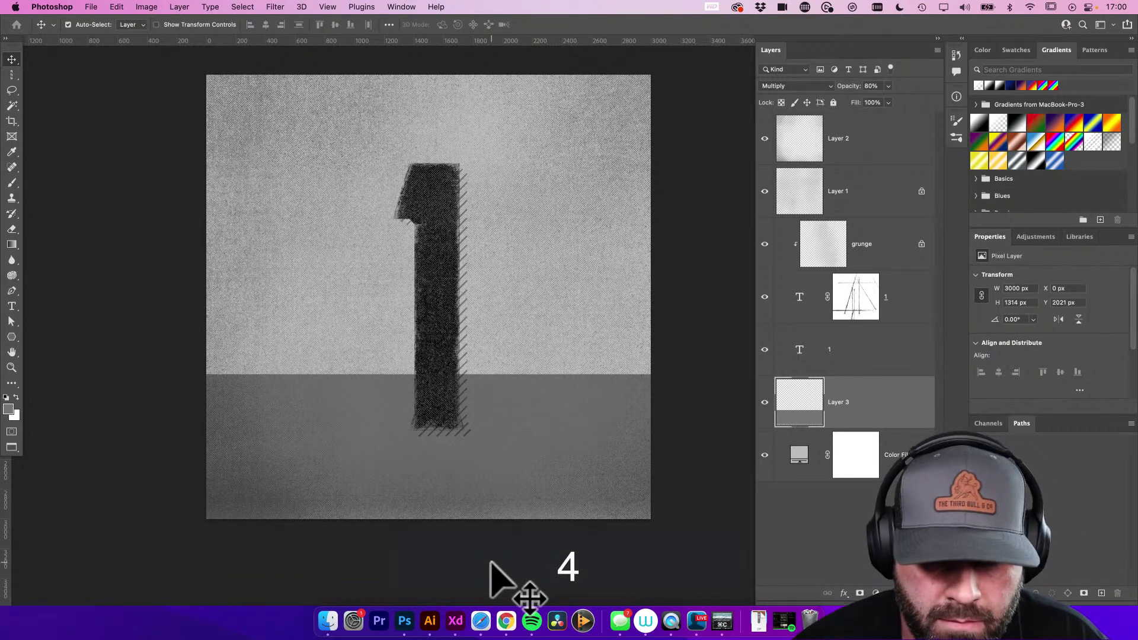
pyautogui.press('v')
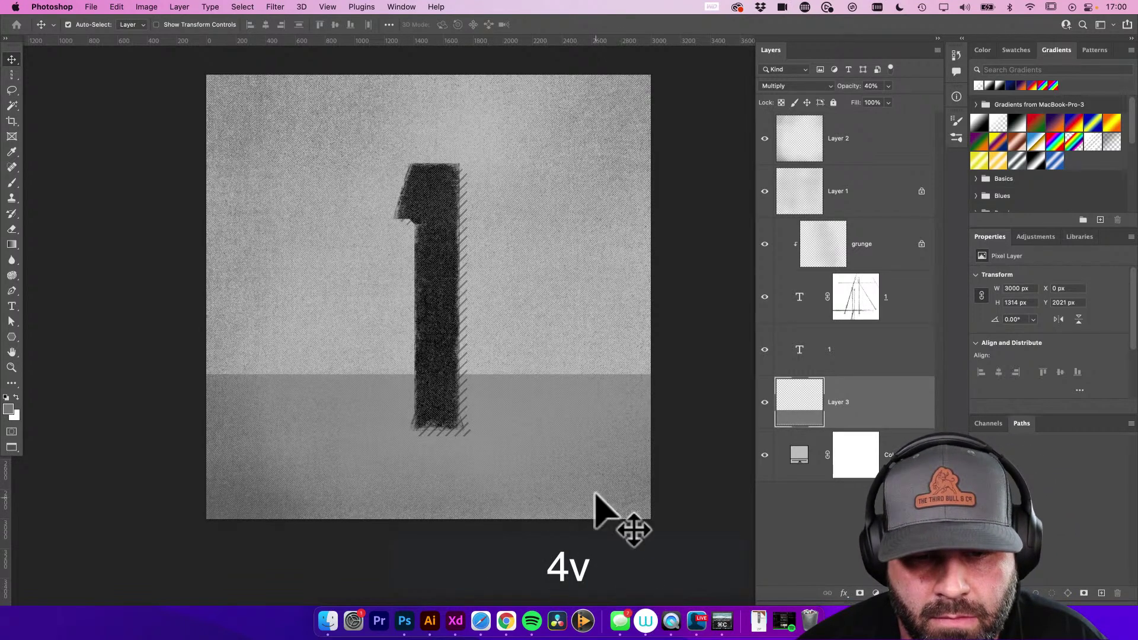
# Enlarge the gradient band proportionally to 3721 x 1630 px and raise its top edge to Y 1408 px
pyautogui.moveTo(590, 474); pyautogui.dragTo(599, 447)
pyautogui.press('super+t')
pyautogui.moveTo(428, 532); pyautogui.dragTo(429, 579)
pyautogui.moveTo(534, 440); pyautogui.dragTo(561, 386)
pyautogui.press('v')
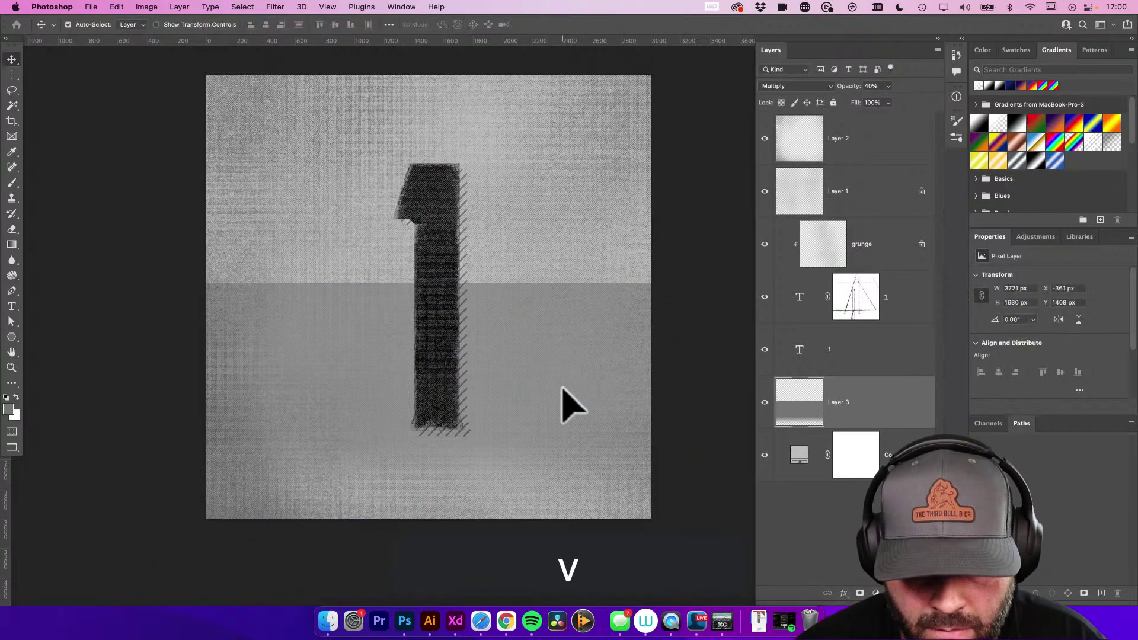
# Set the gradient band's opacity to 30%, then squash it to 70.55% height and lower its horizon edge behind the number's lower stem
pyautogui.press('3')
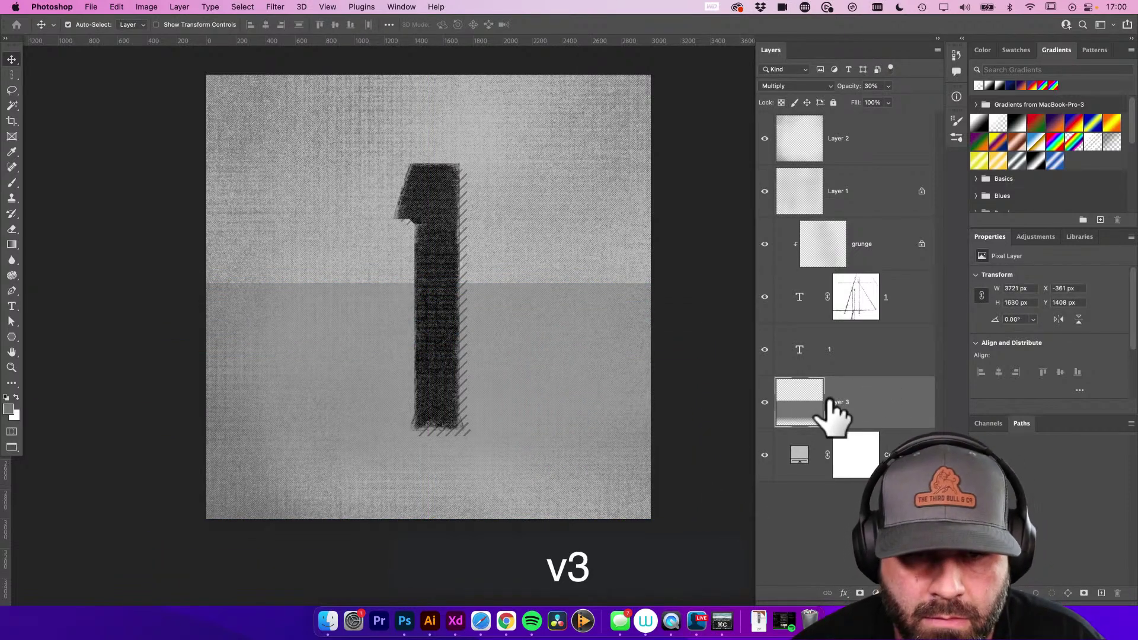
pyautogui.press('v')
pyautogui.press('super+t')
pyautogui.moveTo(541, 326); pyautogui.dragTo(521, 533)
pyautogui.scroll(-3, 521, 533)
pyautogui.moveTo(445, 490); pyautogui.dragTo(460, 426)
pyautogui.press('v')
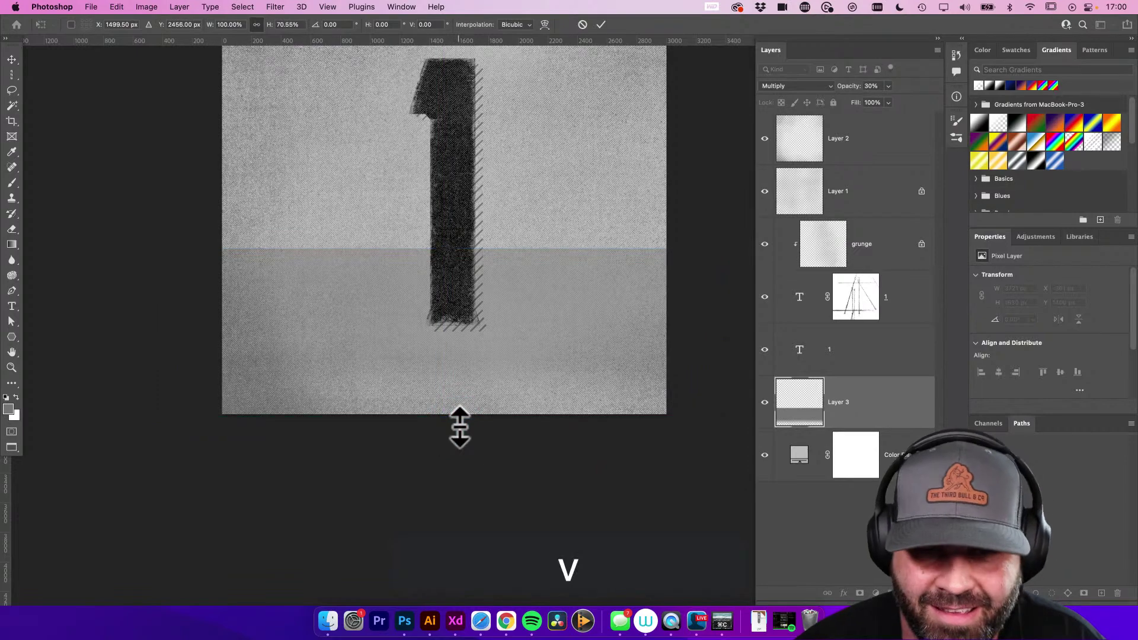
pyautogui.hscroll(2, 490, 444)
pyautogui.press('v')
pyautogui.hscroll(-2, 592, 414)
pyautogui.click(731, 368)
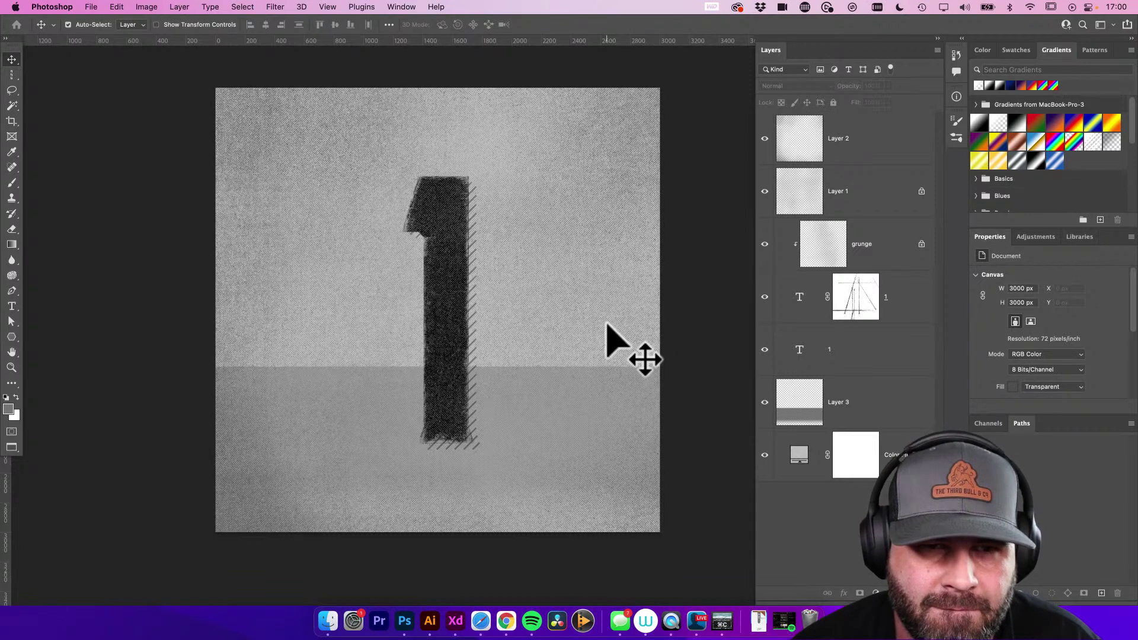
# Start saving the document in Photoshop format with the file name 1.psd.psd
pyautogui.press('super+s')
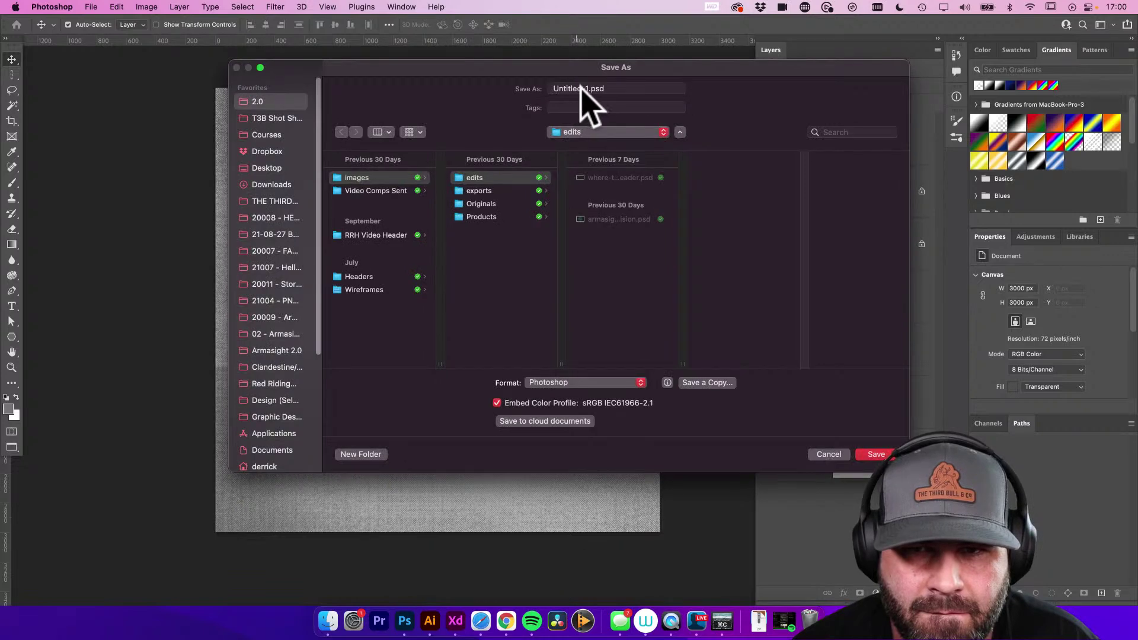
pyautogui.doubleClick(585, 88)
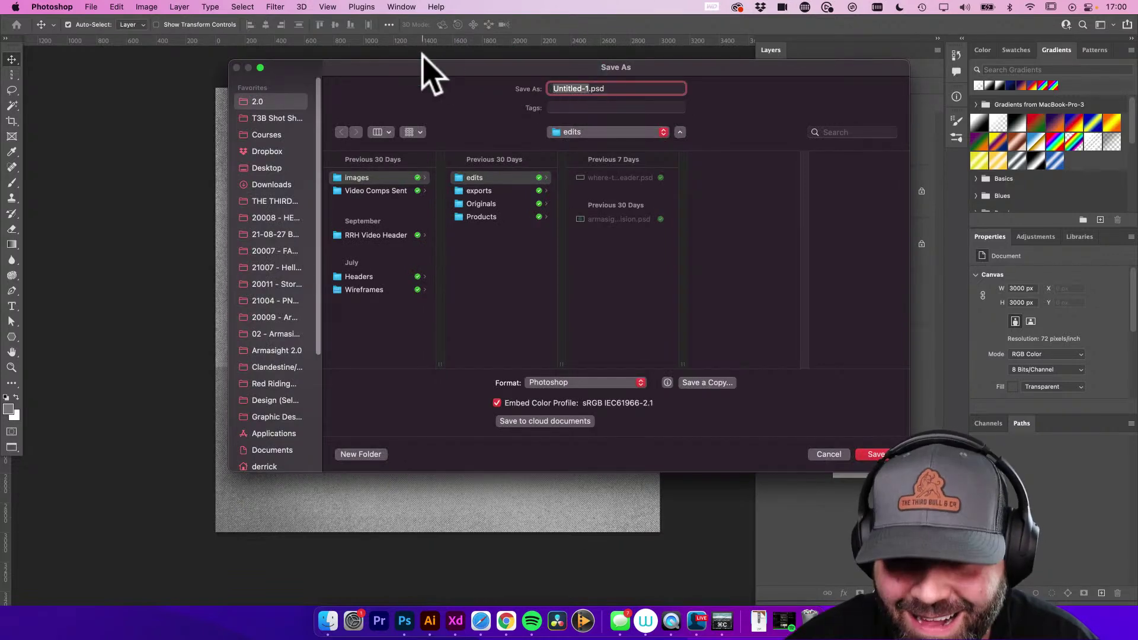
pyautogui.press('BackSpace')
pyautogui.write('1')
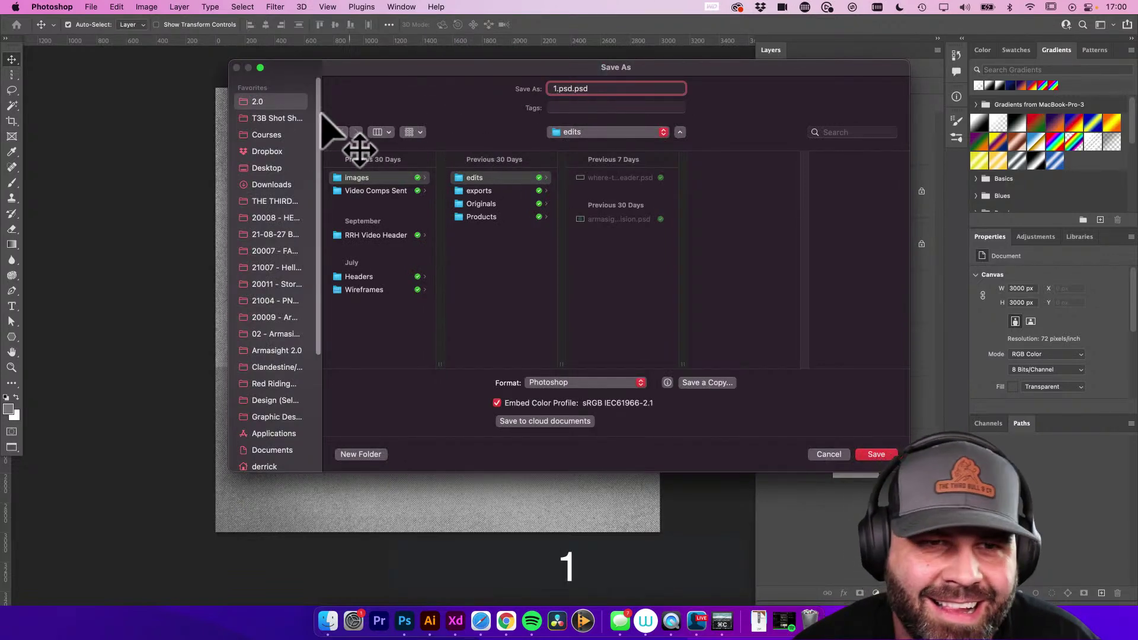
# Choose the Desktop as the save location and create a folder named NFTs there
pyautogui.moveTo(295, 62); pyautogui.dragTo(290, 62)
pyautogui.scroll(-10, 274, 403)
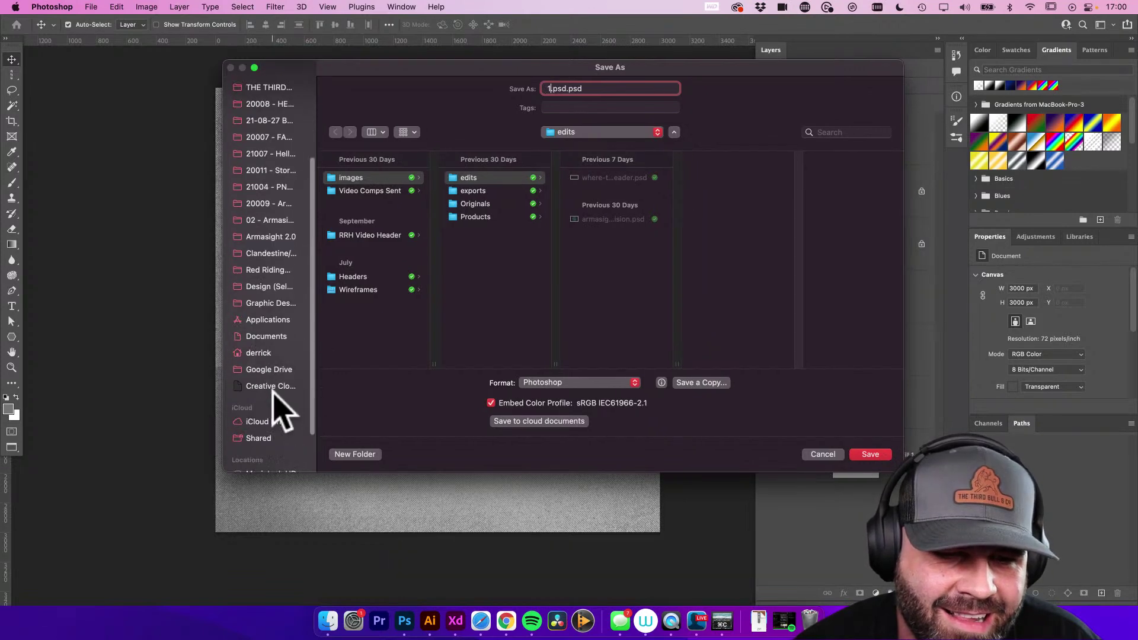
pyautogui.scroll(10, 278, 415)
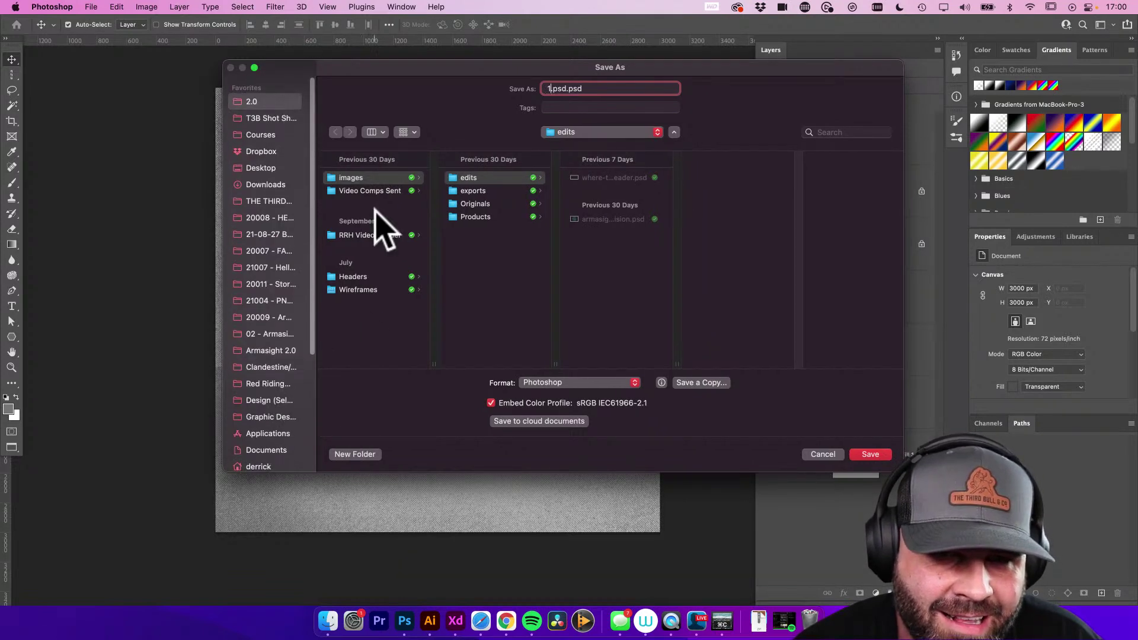
pyautogui.click(266, 169)
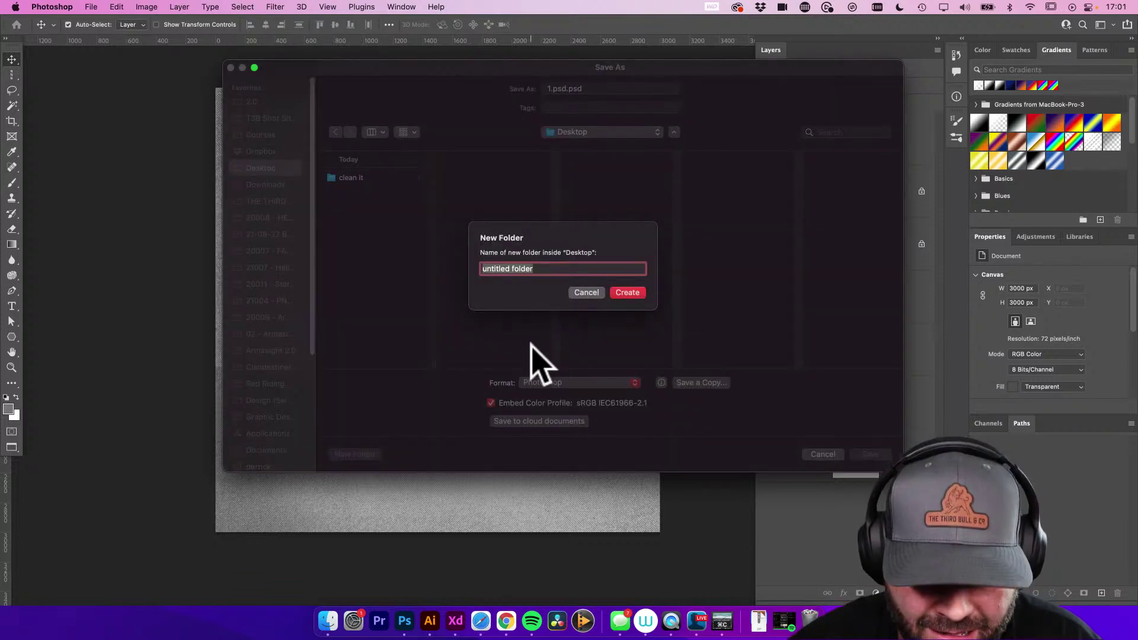
pyautogui.write('NFTs')
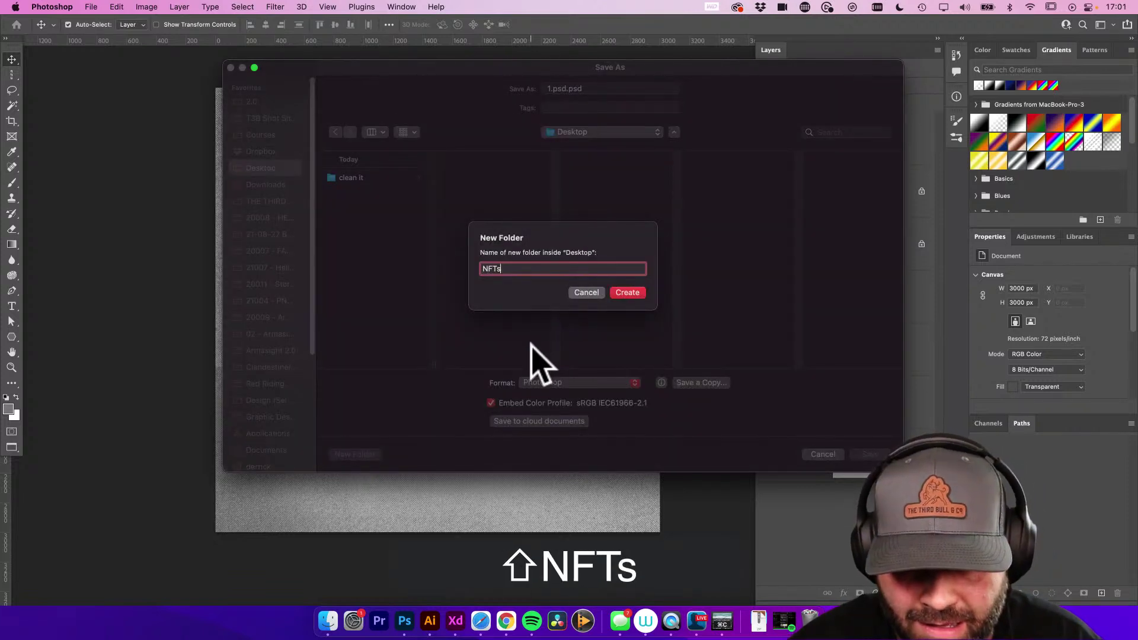
pyautogui.press('Return')
# Create a Number Series folder inside NFTs and save 1.psd.psd there with Maximize Compatibility on
pyautogui.click(366, 456)
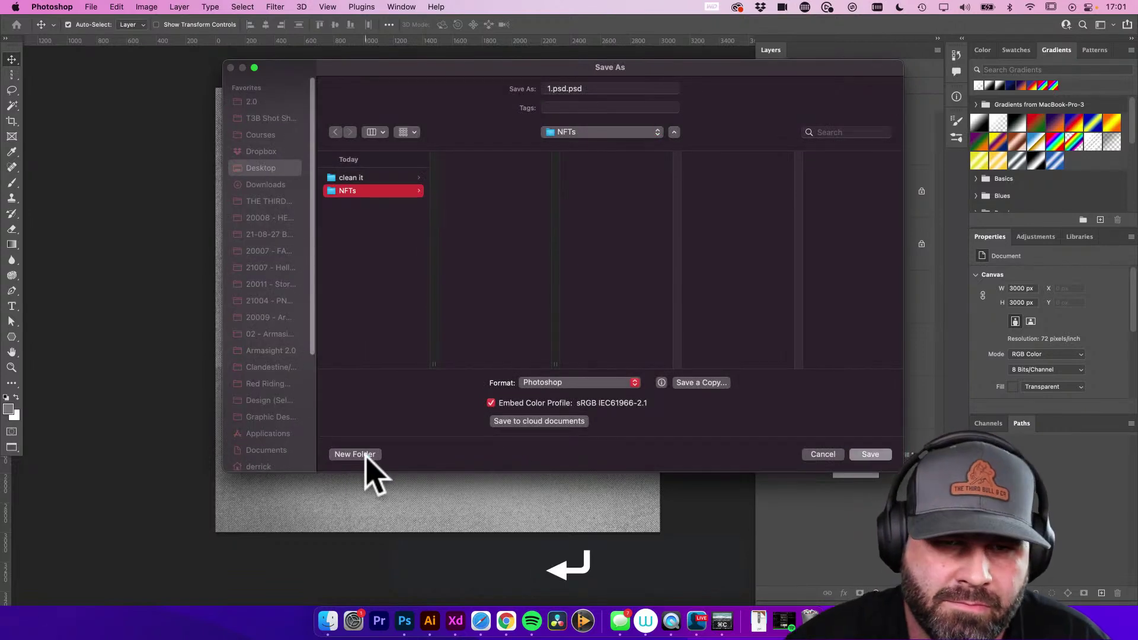
pyautogui.write('Number Series')
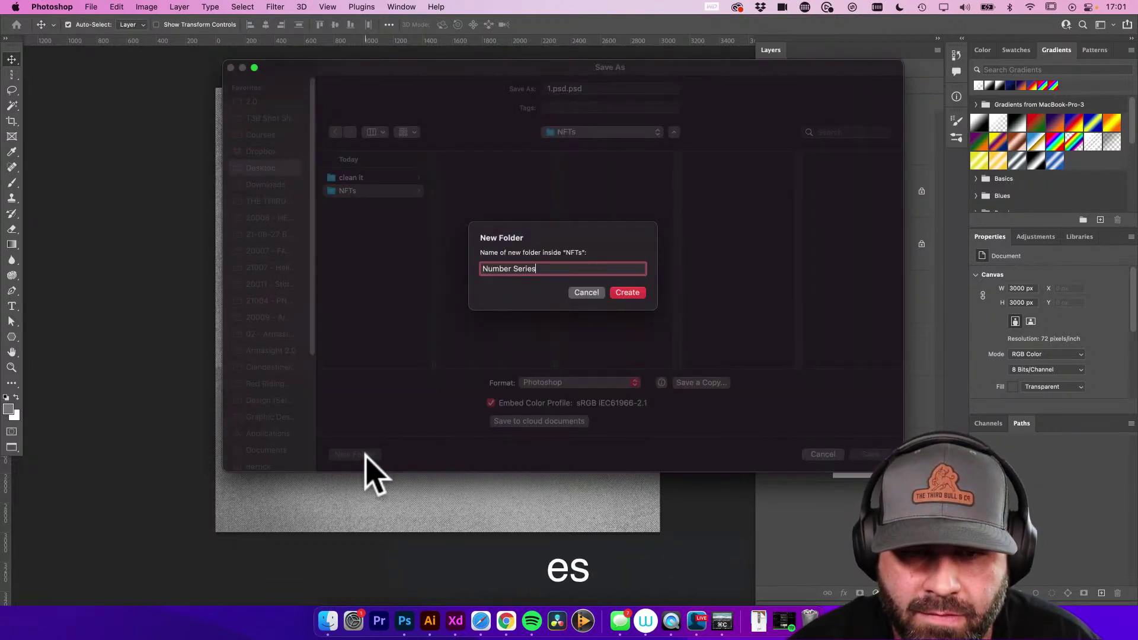
pyautogui.press('Return')
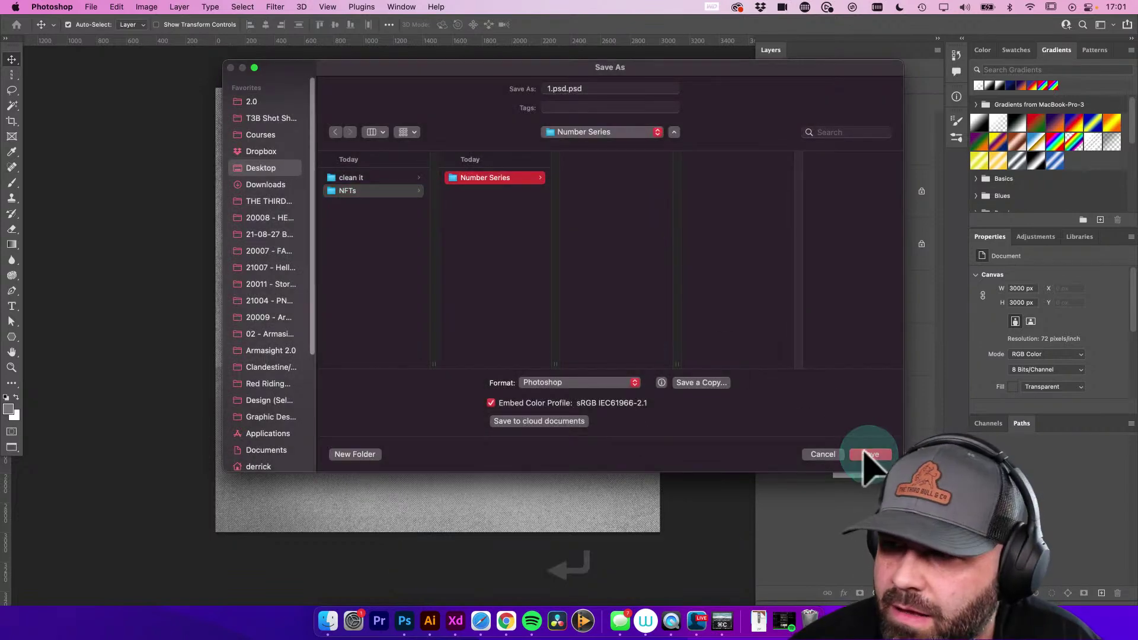
pyautogui.click(869, 454)
pyautogui.moveTo(597, 254); pyautogui.dragTo(574, 264)
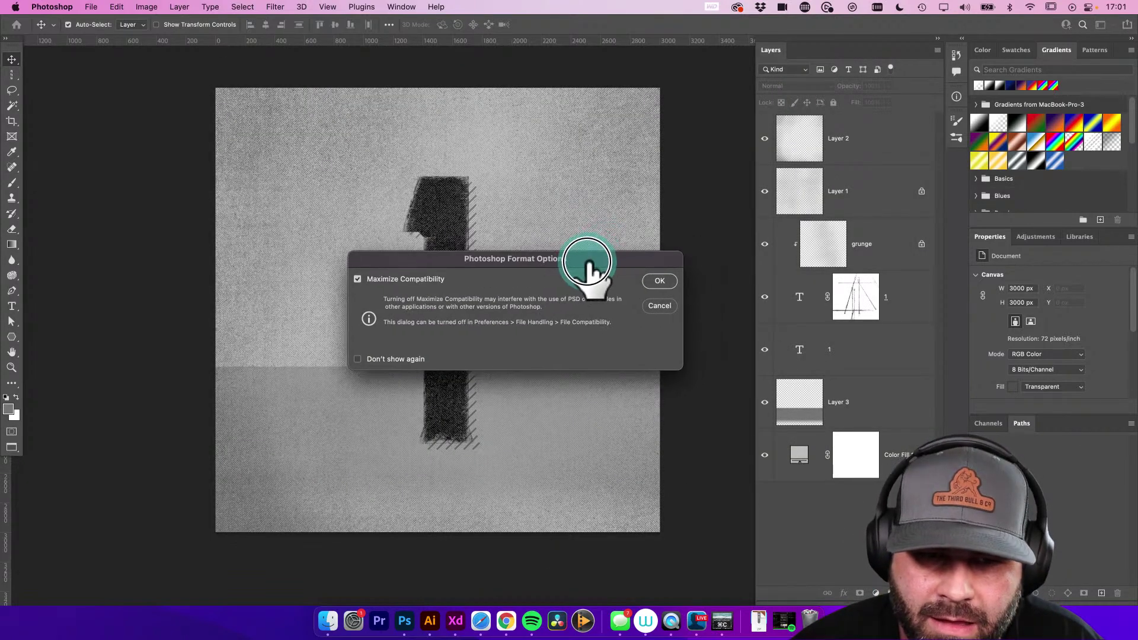
pyautogui.click(663, 283)
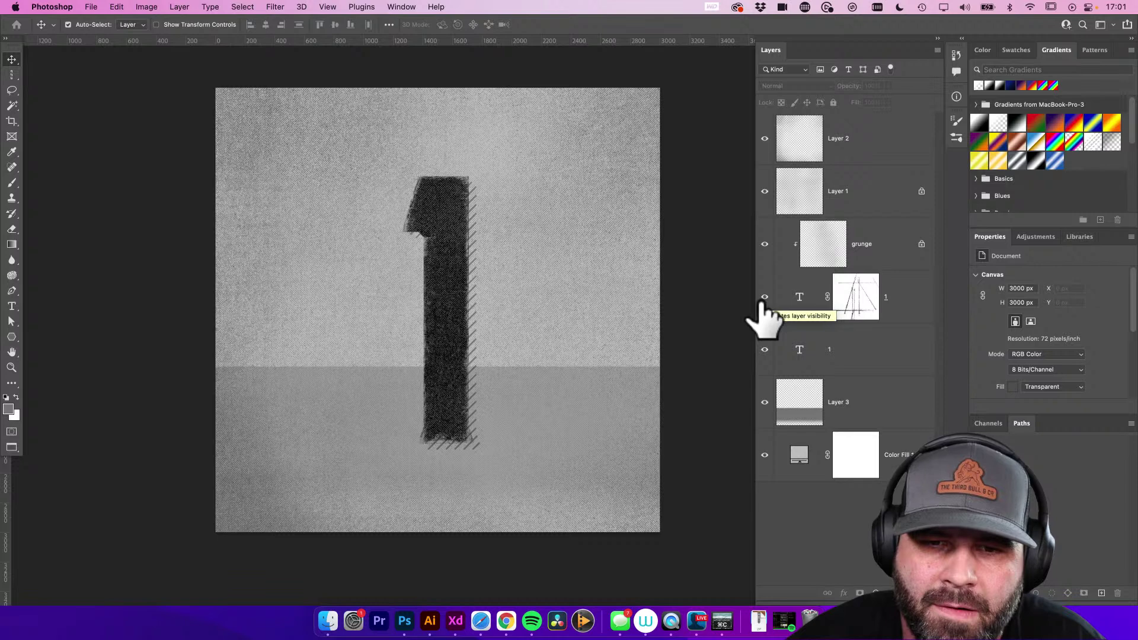
# Nudge the hatched shadow copy of the 1 in closer to the solid number
pyautogui.click(795, 371)
pyautogui.press('v')
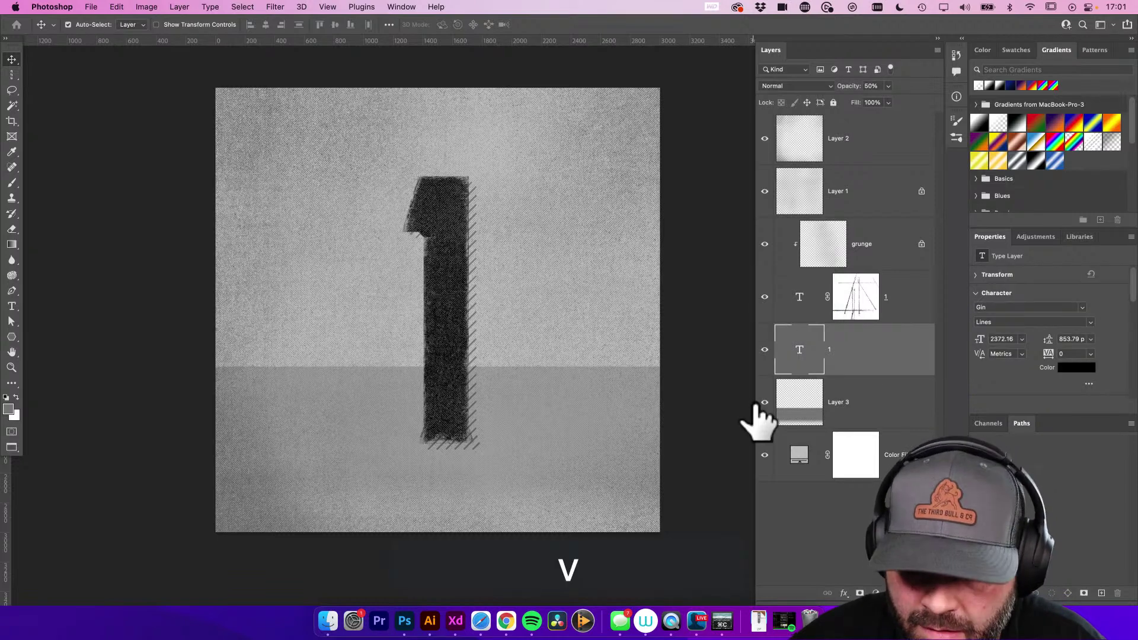
pyautogui.hotkey('shift', 'Left')
pyautogui.hotkey('shift', 'Down')
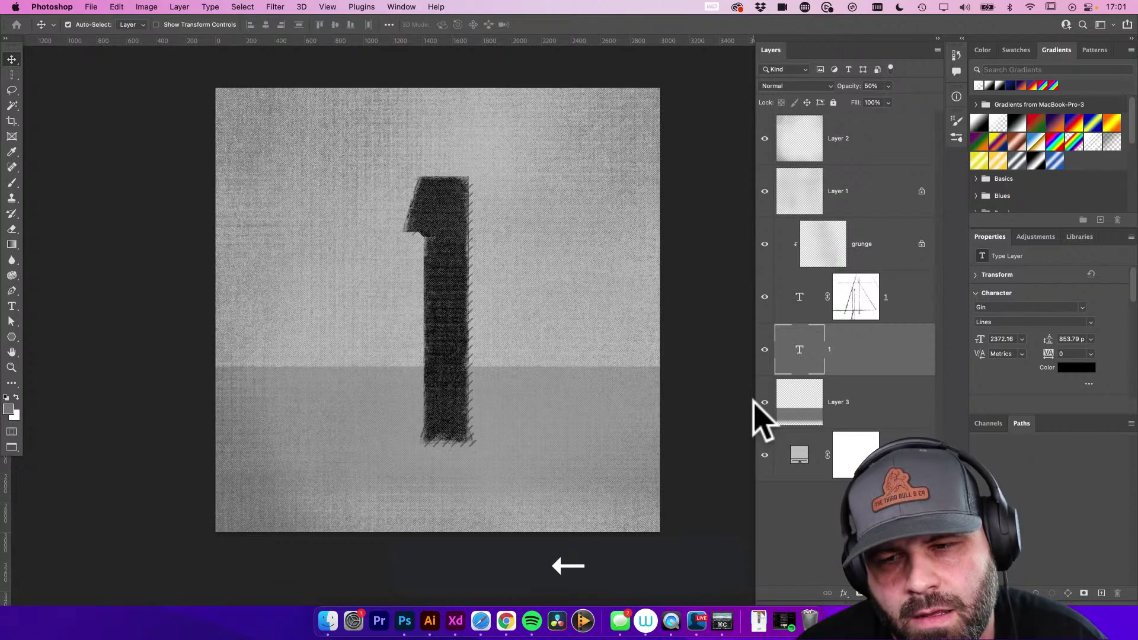
pyautogui.press('v')
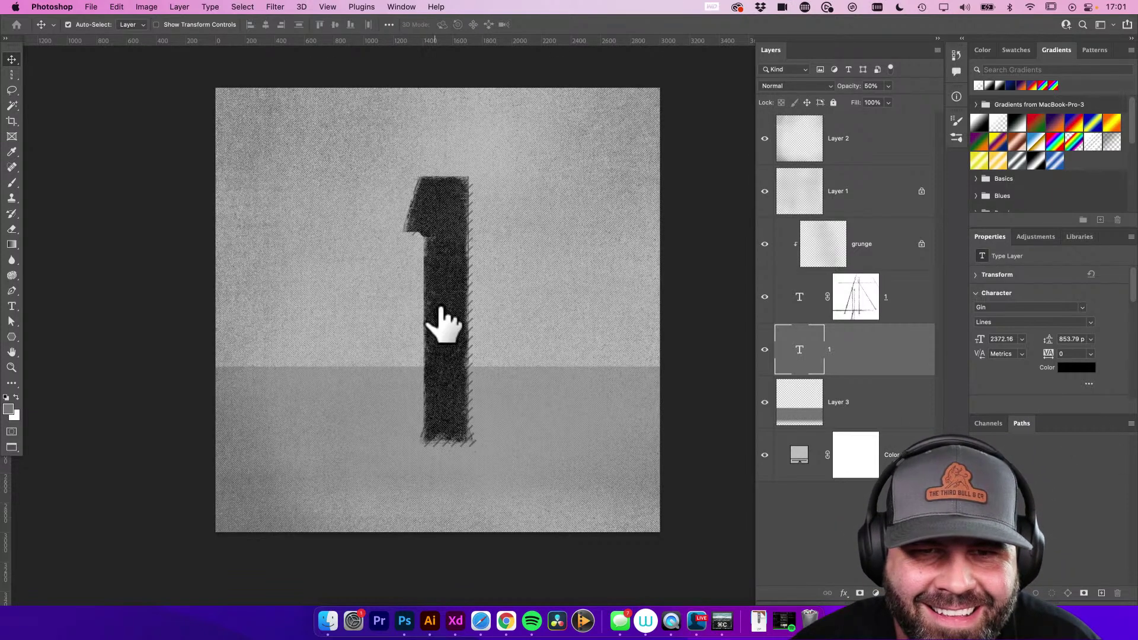
# Set Layer 1's opacity to 66% and Layer 2's opacity to 100%
pyautogui.click(811, 205)
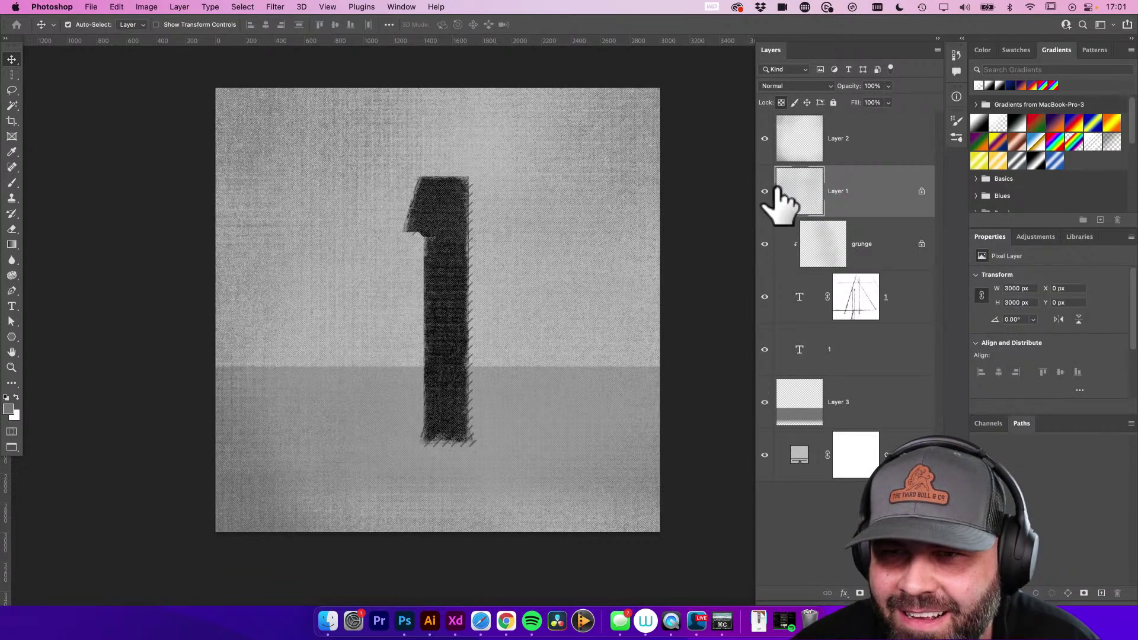
pyautogui.moveTo(846, 87)
pyautogui.mouseDown()
pyautogui.moveTo(836, 88)
pyautogui.moveTo(847, 87)
pyautogui.mouseUp()
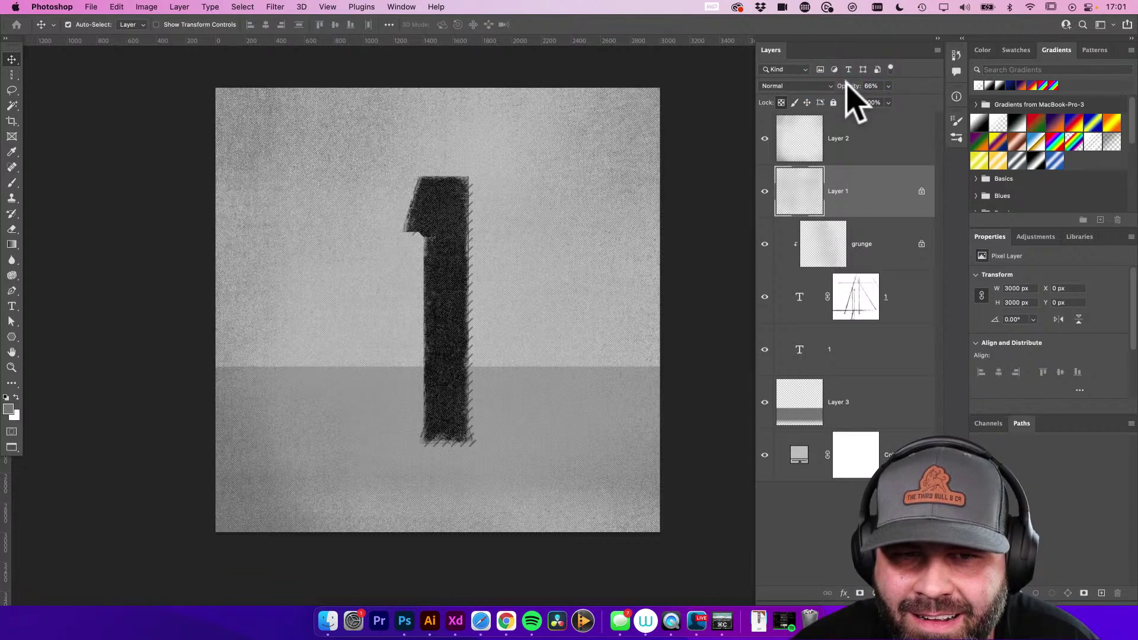
pyautogui.click(860, 142)
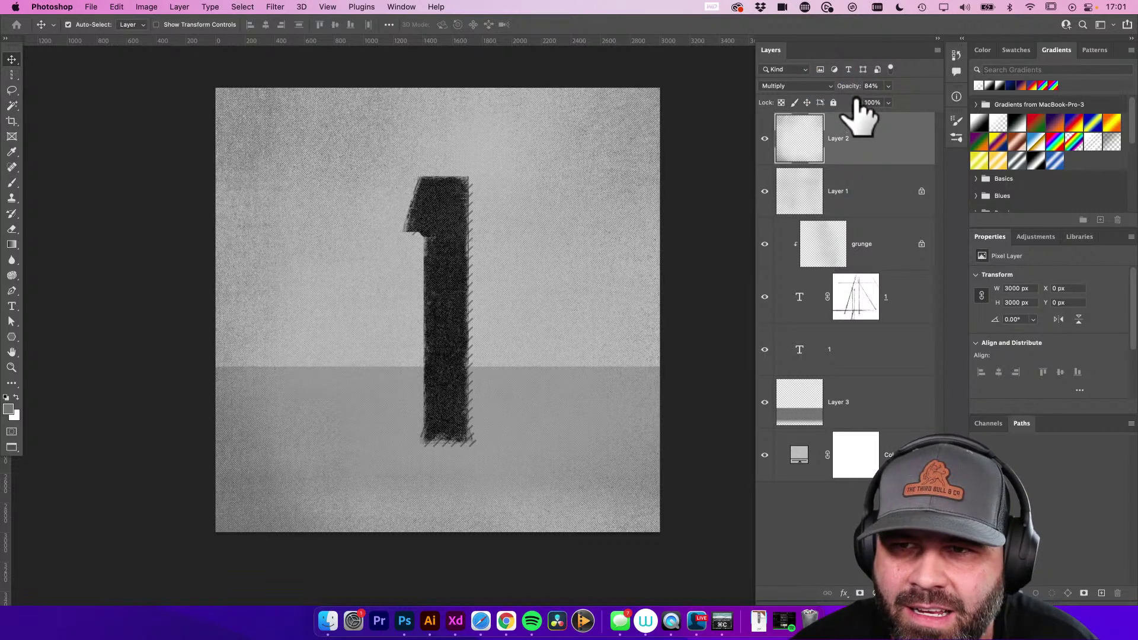
pyautogui.moveTo(846, 88); pyautogui.dragTo(889, 90)
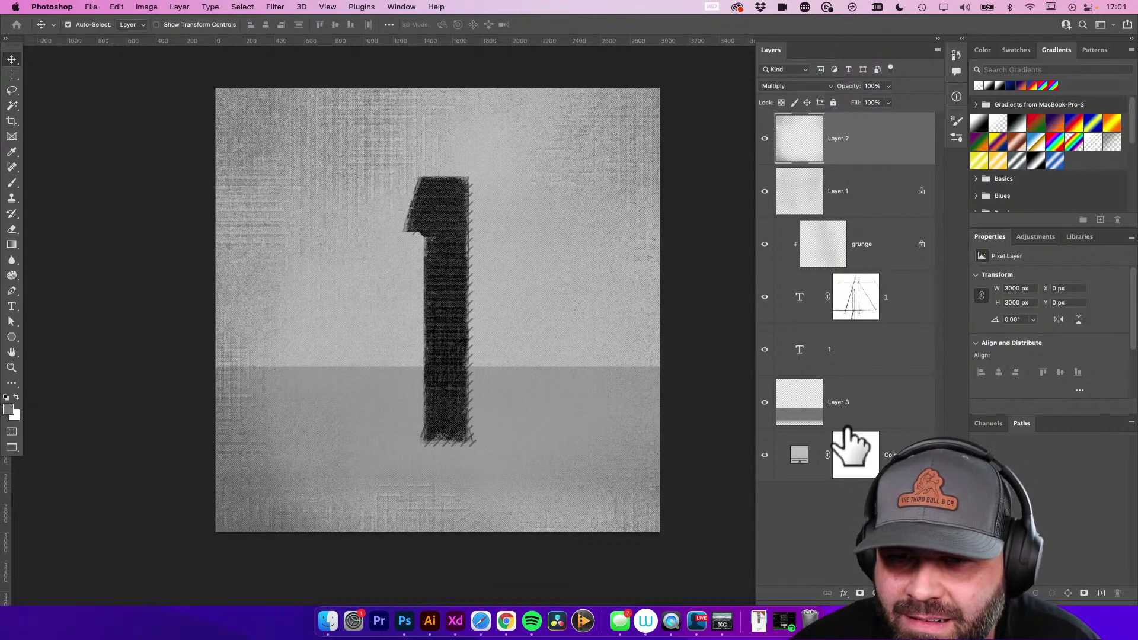
# Lower the opacity of the grunge layer clipped to the number to 80%
pyautogui.click(863, 246)
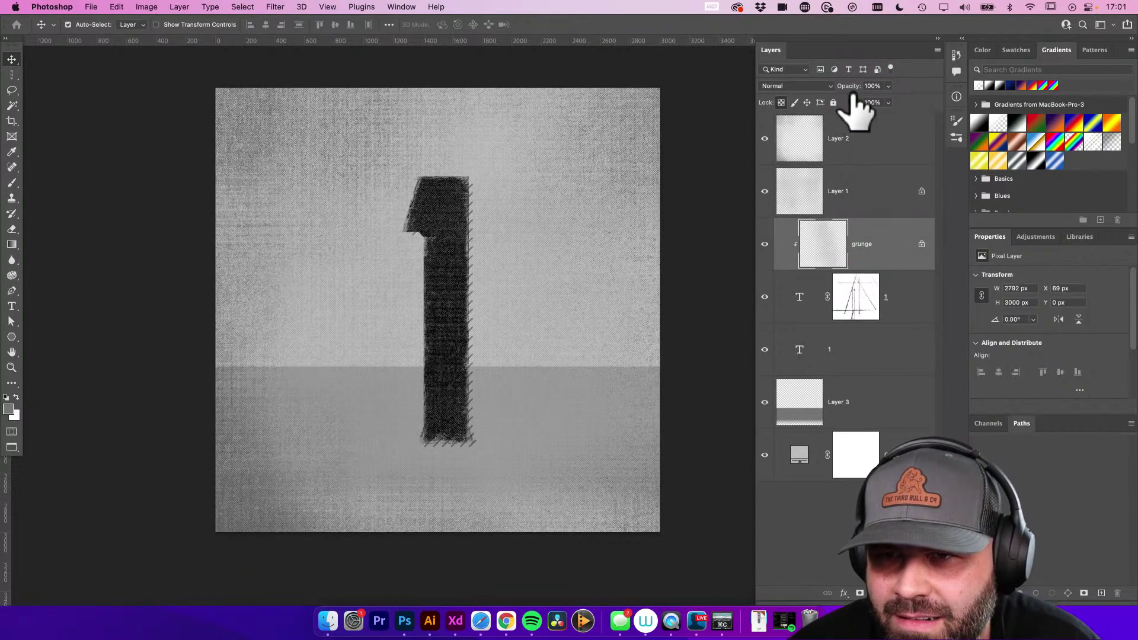
pyautogui.click(850, 86)
pyautogui.moveTo(851, 86); pyautogui.dragTo(616, 226)
pyautogui.press('v')
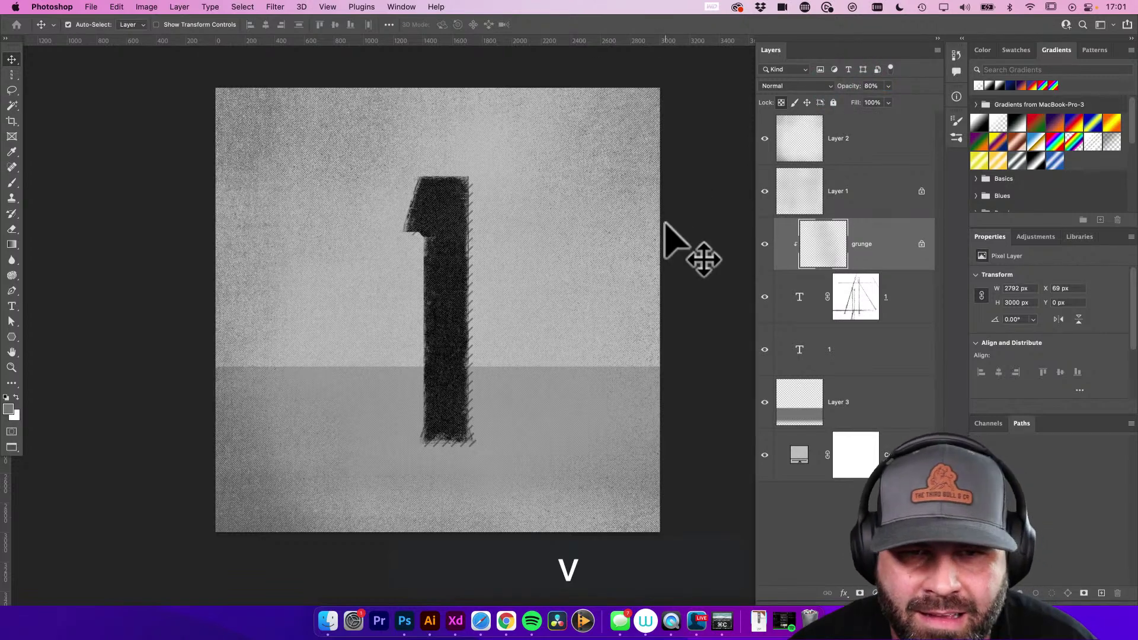
# Toggle the solid number's layer mask off and on to compare its edges with and without distress
pyautogui.keyDown('shift'); pyautogui.click(860, 300); pyautogui.keyUp('shift')
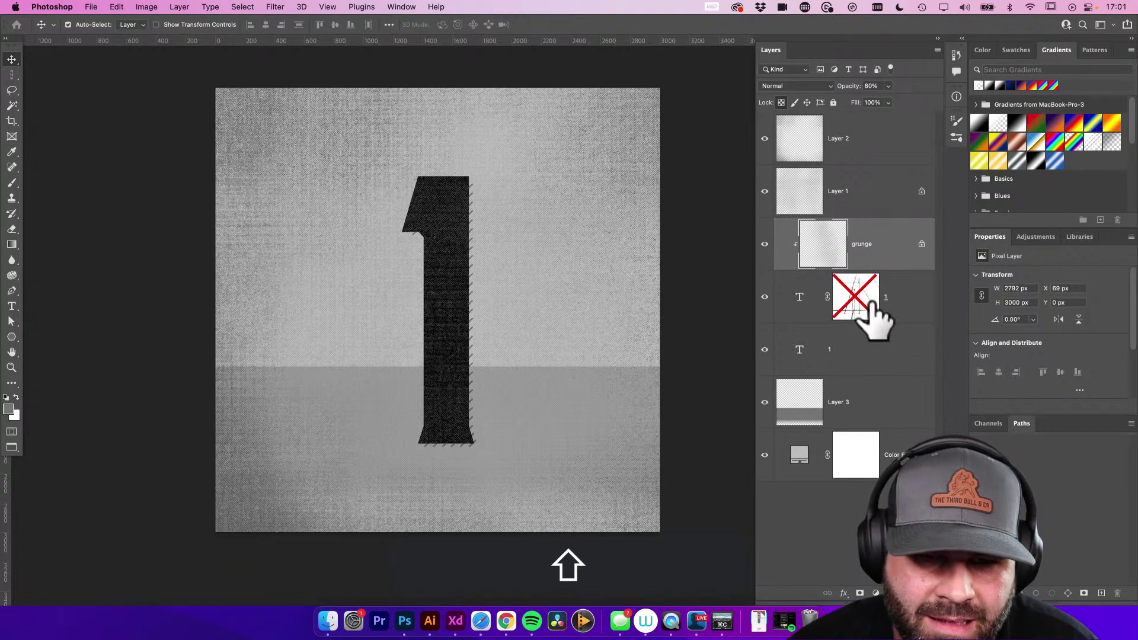
pyautogui.keyDown('shift'); pyautogui.click(872, 299); pyautogui.keyUp('shift')
pyautogui.keyDown('shift'); pyautogui.click(872, 299); pyautogui.keyUp('shift')
pyautogui.keyDown('shift'); pyautogui.click(872, 299); pyautogui.keyUp('shift')
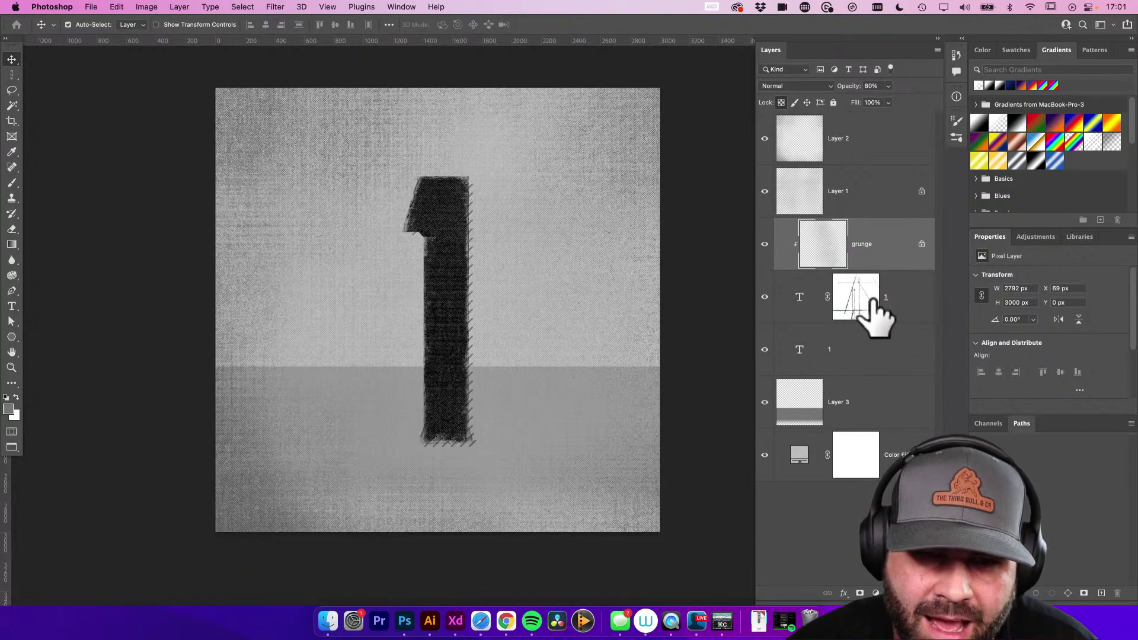
# Paint white on the solid number's layer mask with the 1700 px rough brush to restore some of its distressed edges
pyautogui.click(871, 302)
pyautogui.press('b')
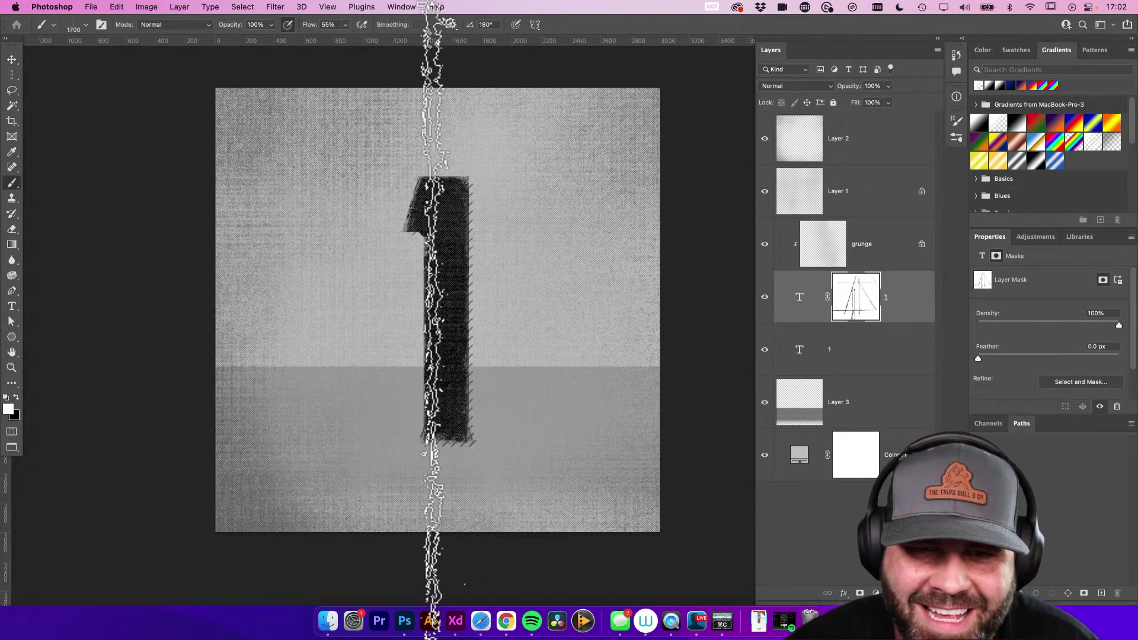
pyautogui.click(427, 355)
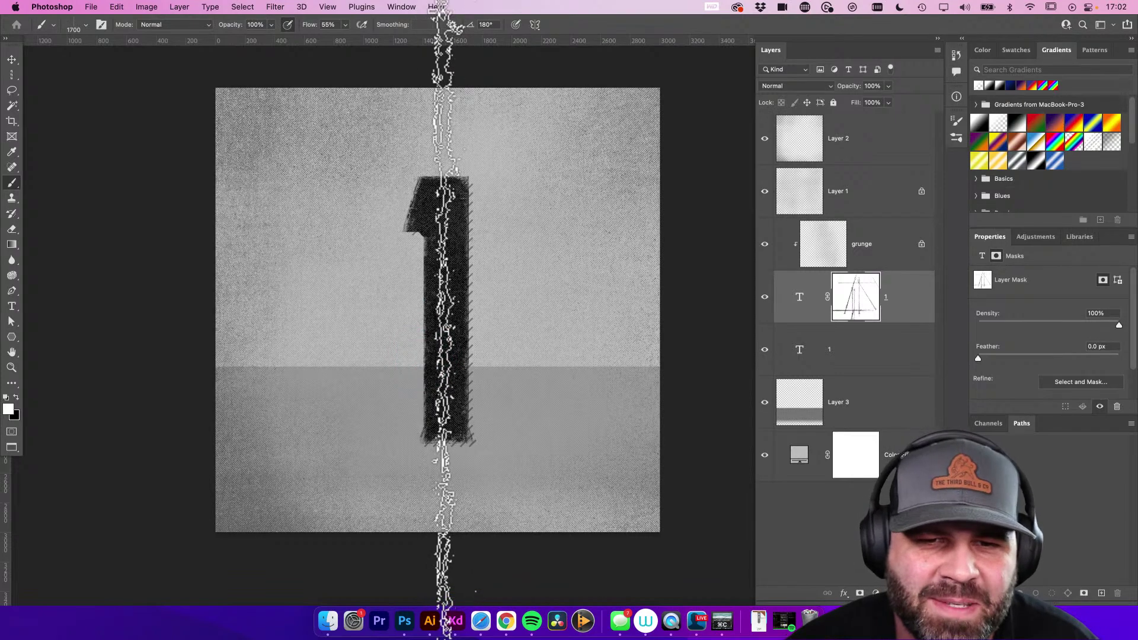
pyautogui.click(407, 302)
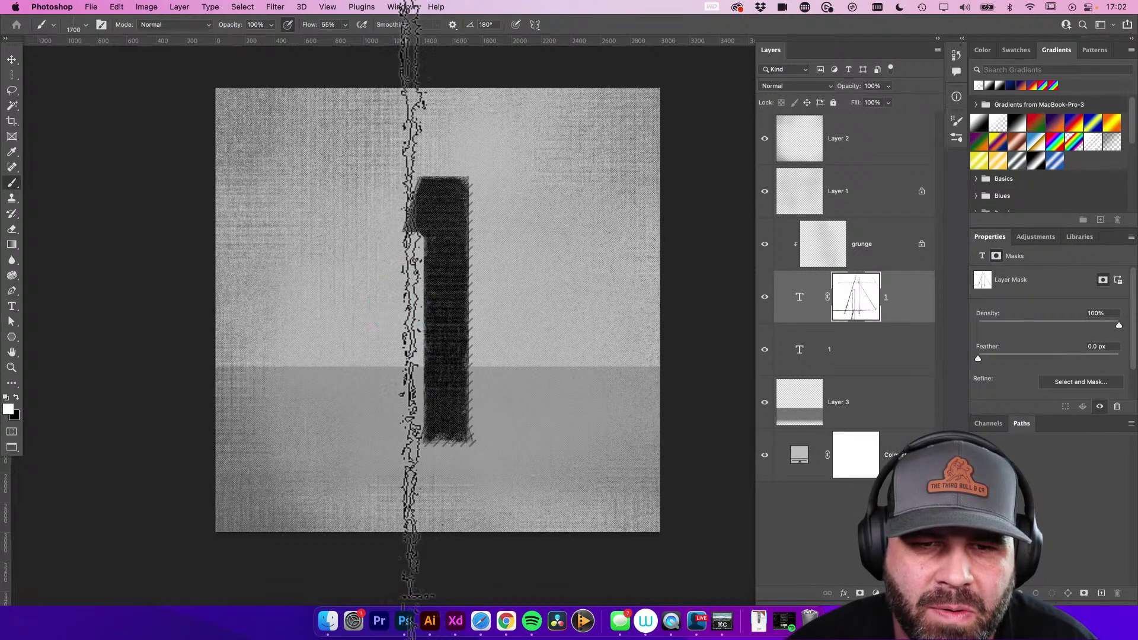
pyautogui.moveTo(421, 251); pyautogui.dragTo(386, 254)
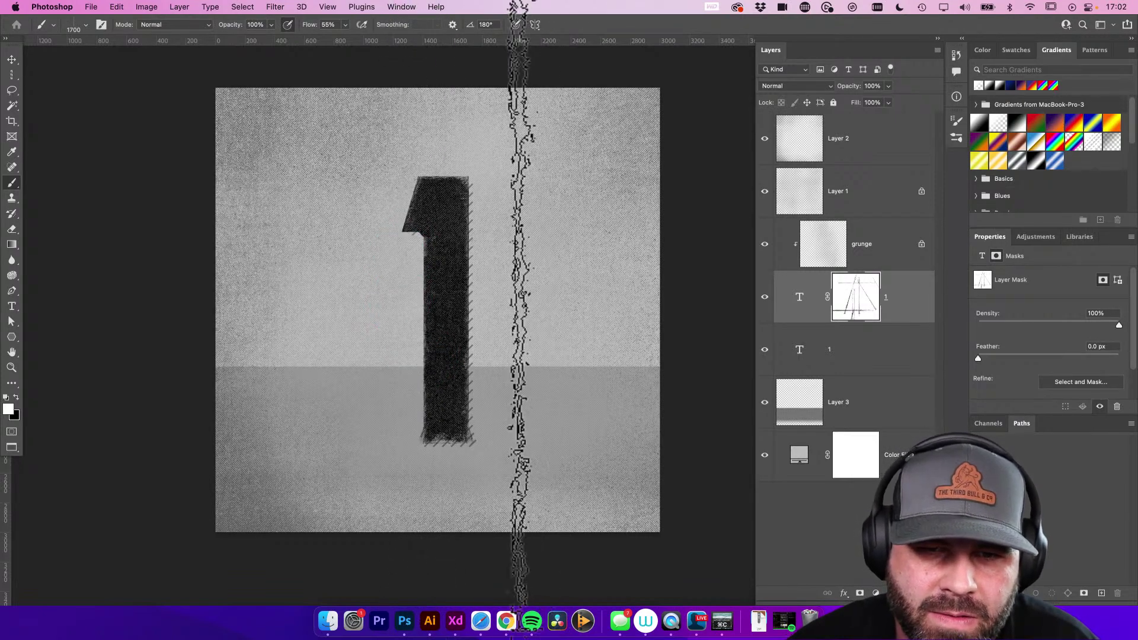
pyautogui.click(457, 272)
pyautogui.click(479, 496)
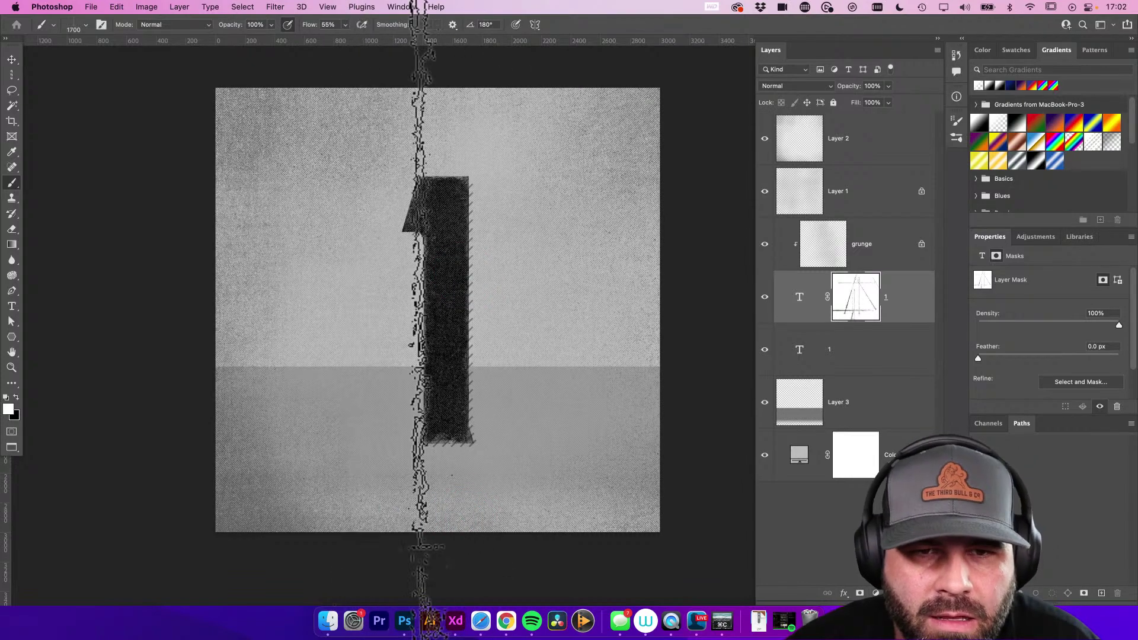
pyautogui.click(416, 244)
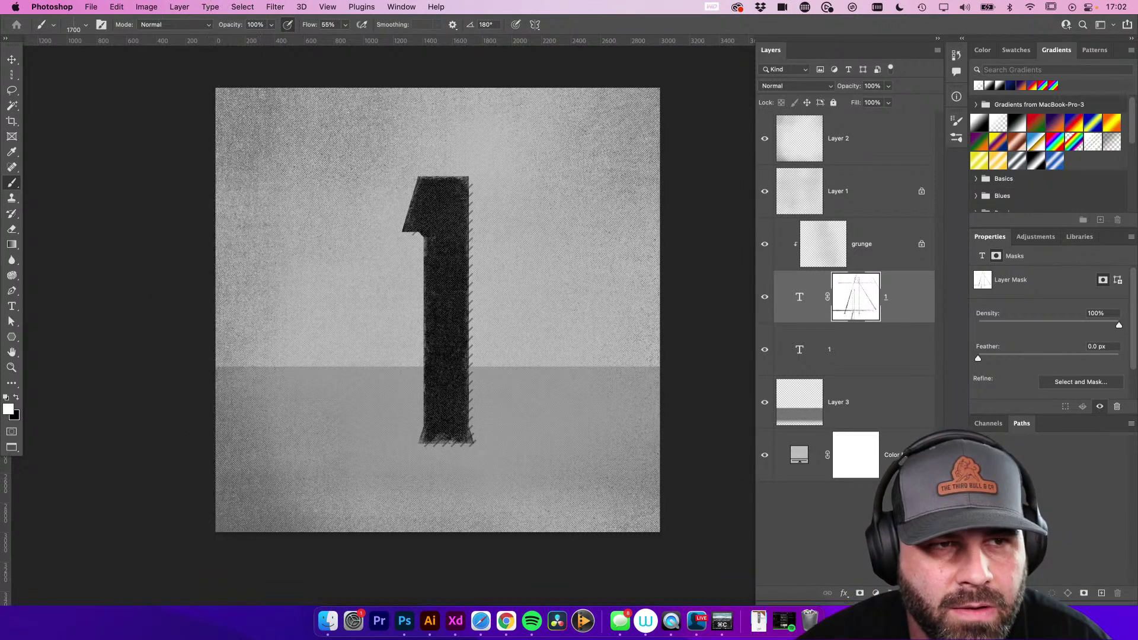
pyautogui.click(11, 60)
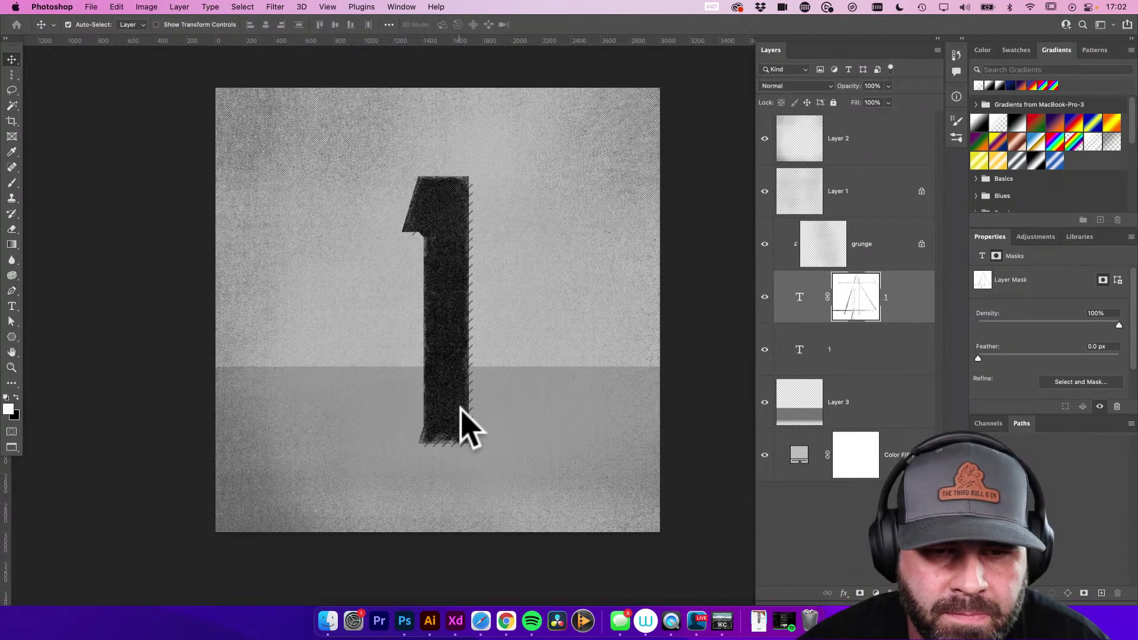
pyautogui.press('v')
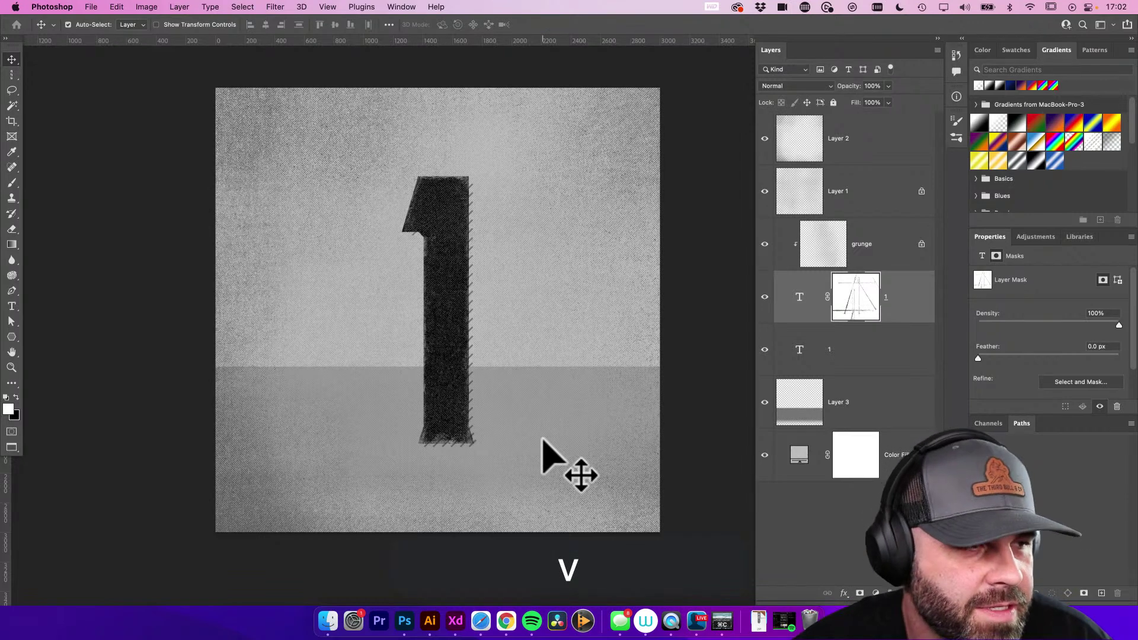
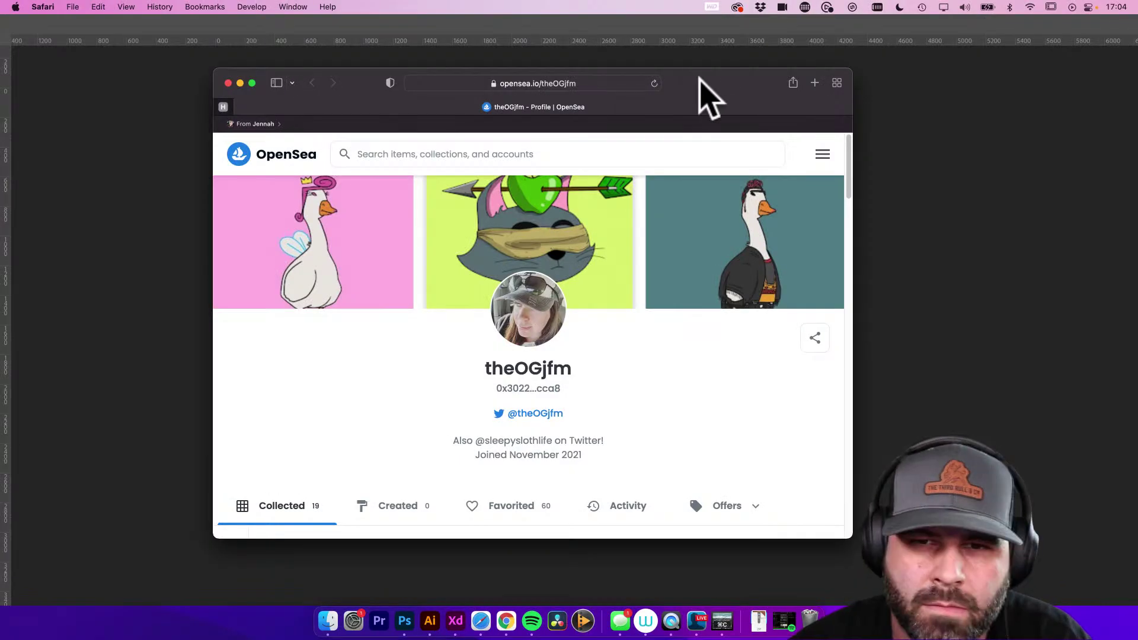
# Switch to Safari and look through the collected NFTs on the open OpenSea profile
pyautogui.moveTo(699, 77); pyautogui.dragTo(616, 90)
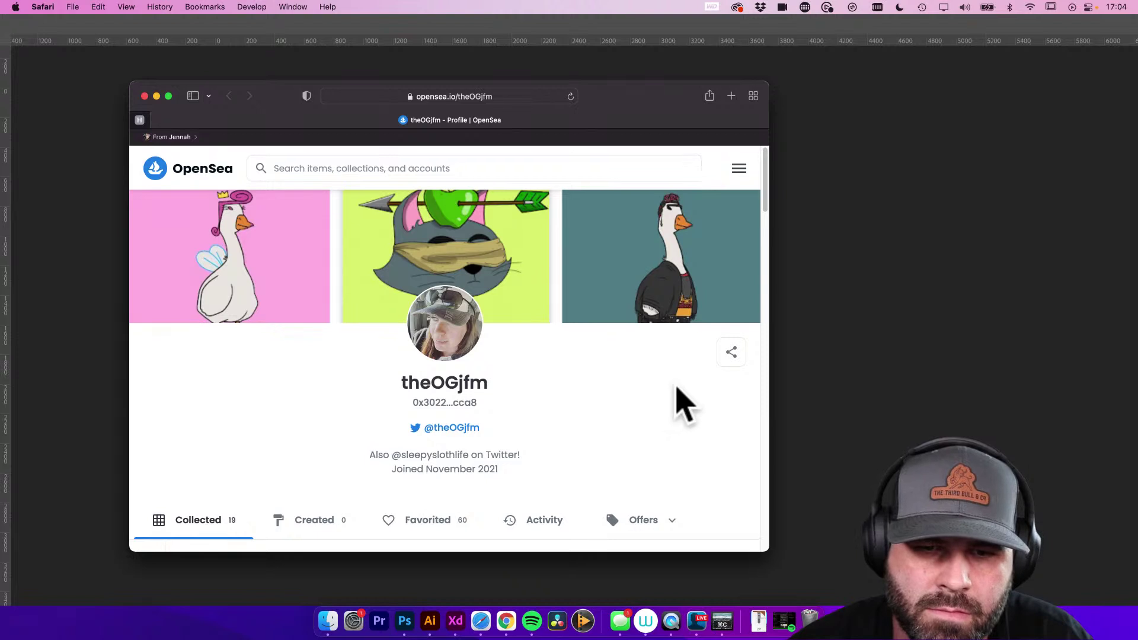
pyautogui.scroll(-2, 681, 403)
pyautogui.scroll(-5, 682, 405)
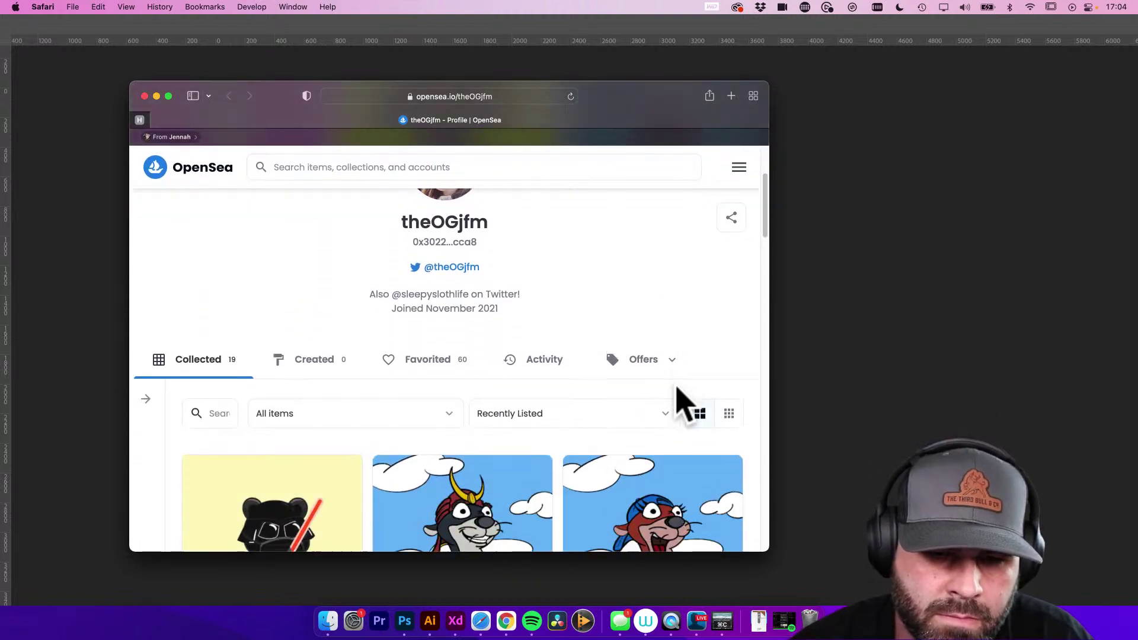
pyautogui.scroll(-5, 676, 391)
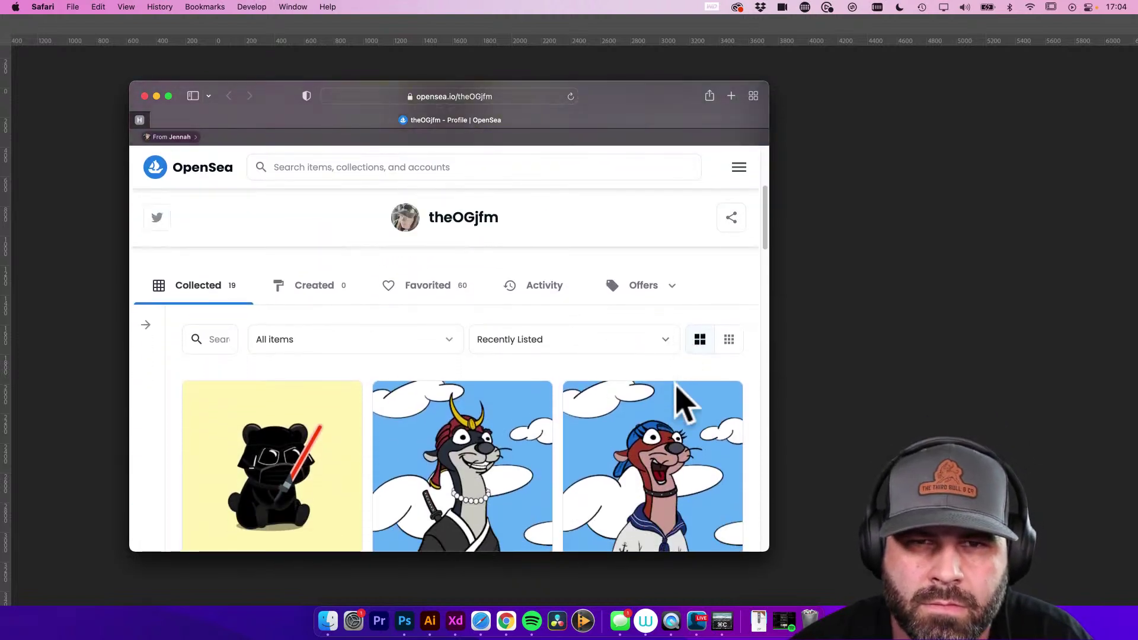
pyautogui.scroll(-2, 685, 403)
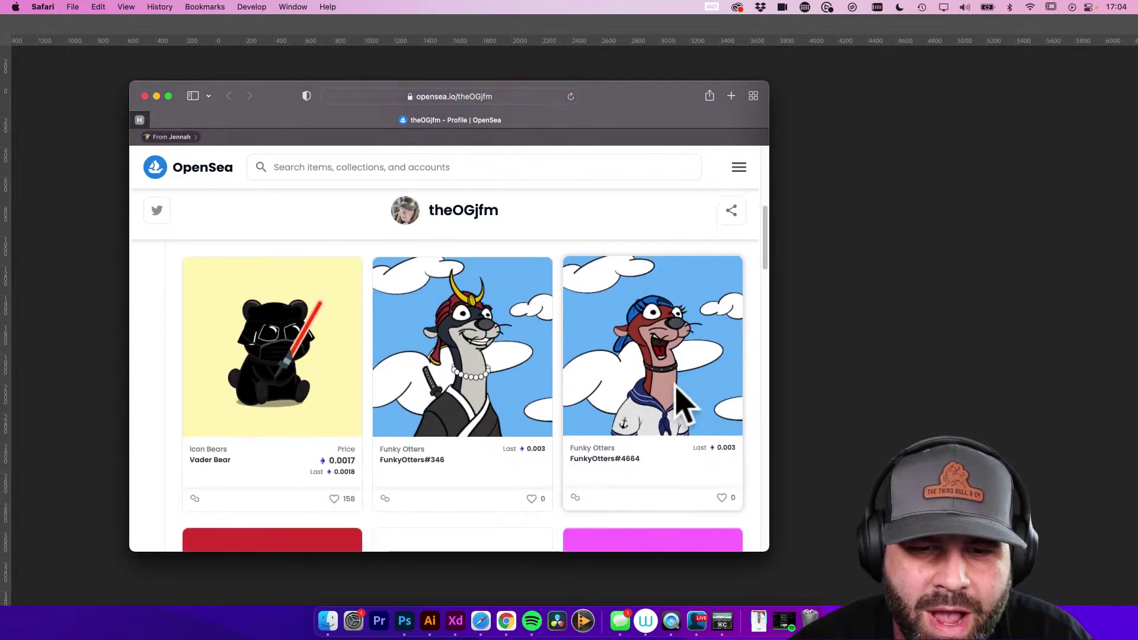
pyautogui.scroll(-10, 684, 405)
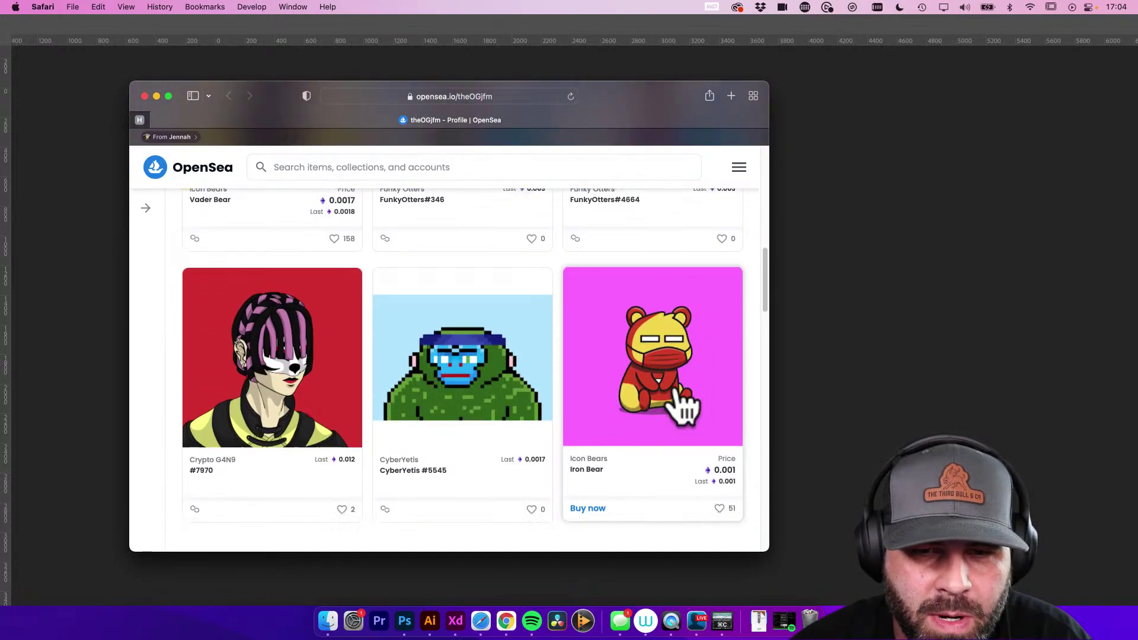
pyautogui.scroll(-10, 684, 405)
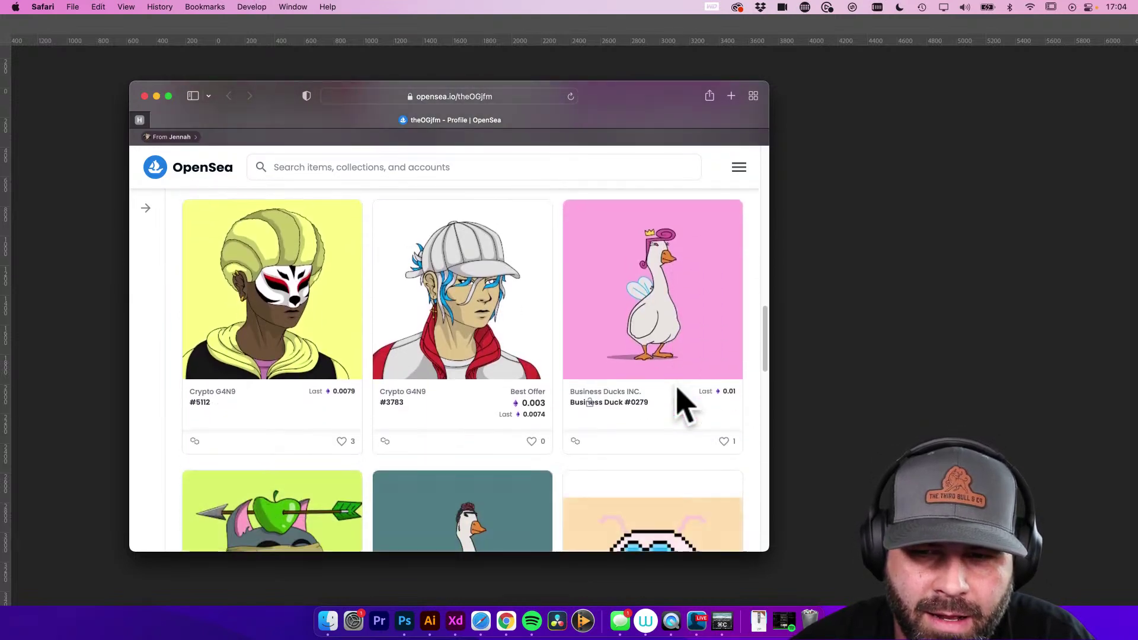
pyautogui.scroll(-7, 684, 405)
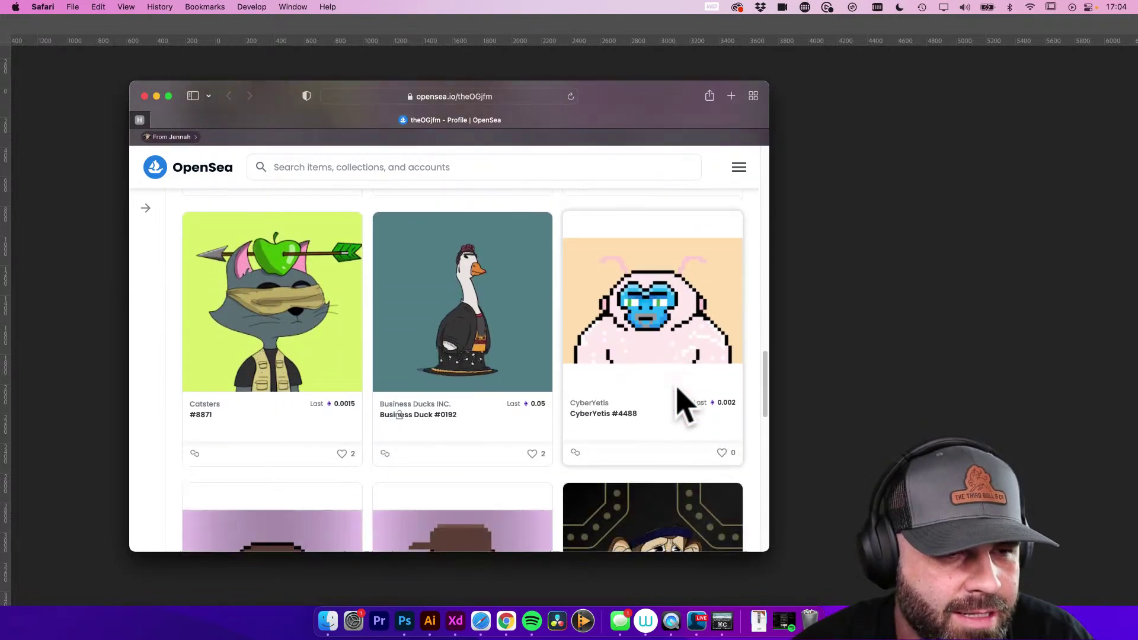
pyautogui.scroll(-3, 686, 406)
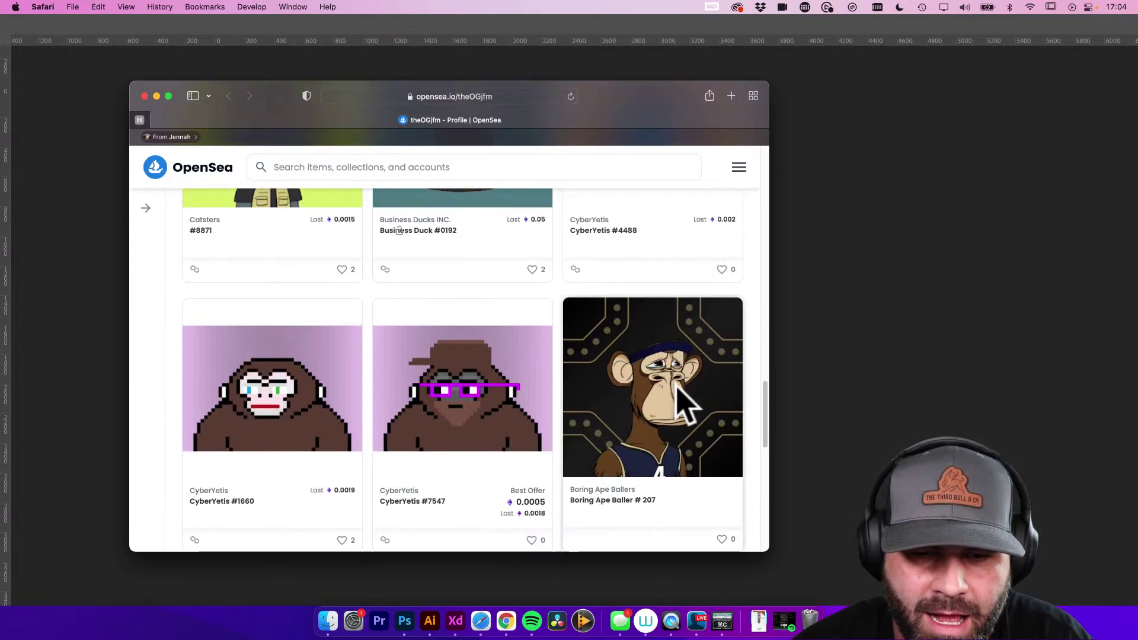
pyautogui.scroll(-8, 686, 406)
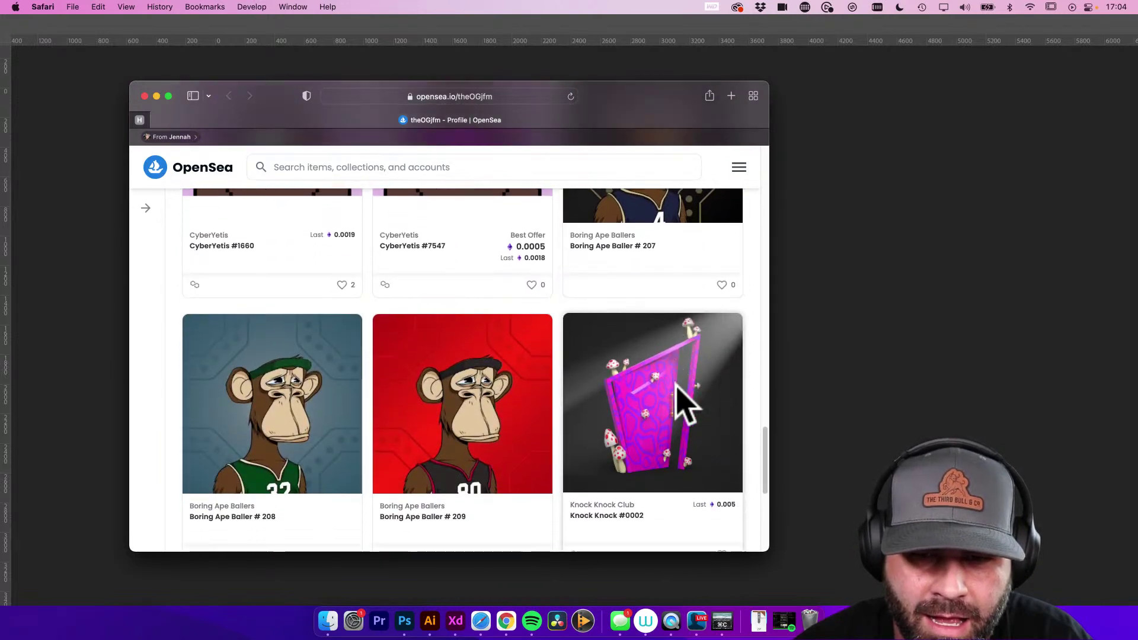
pyautogui.scroll(-10, 685, 406)
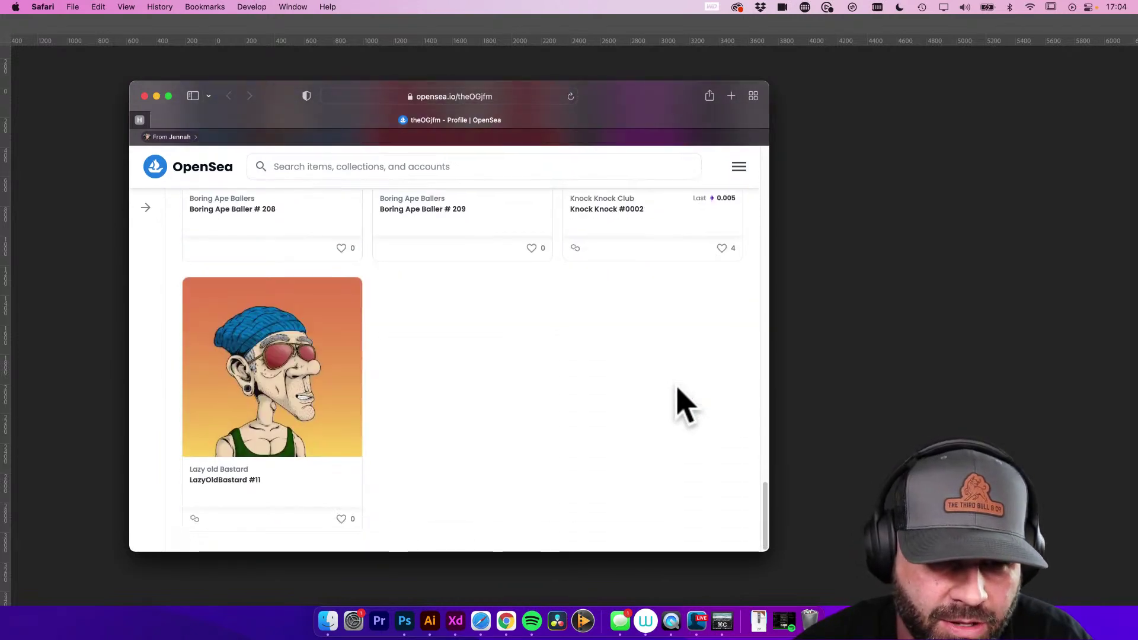
# Look back through the profile's collected NFTs and open the Crypto G4N9 item #5112
pyautogui.scroll(20, 680, 391)
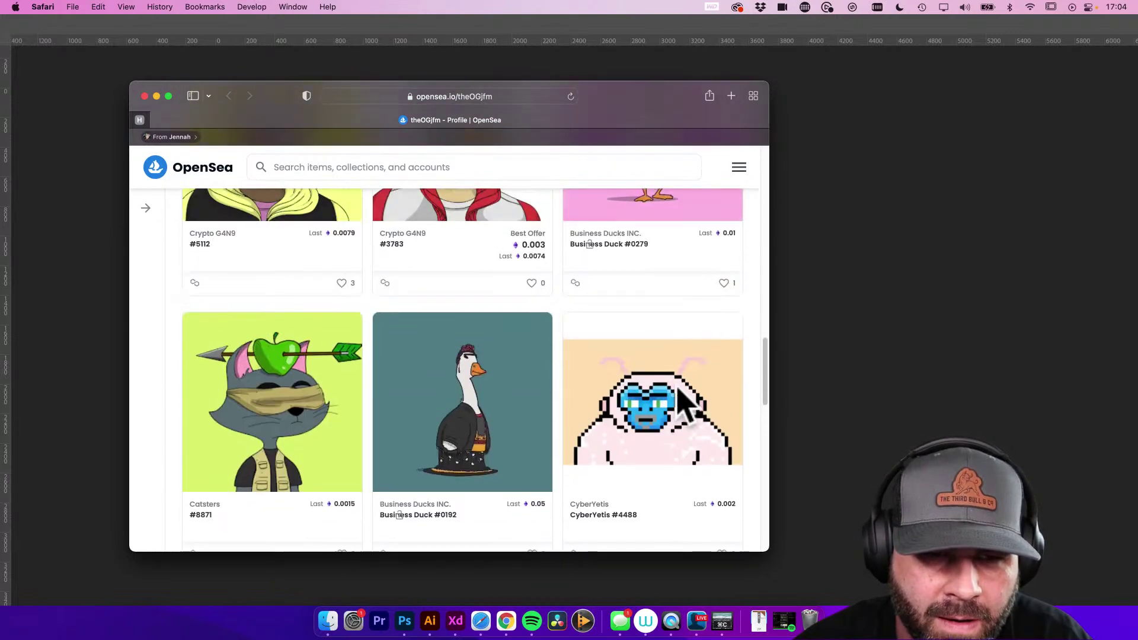
pyautogui.scroll(9, 680, 394)
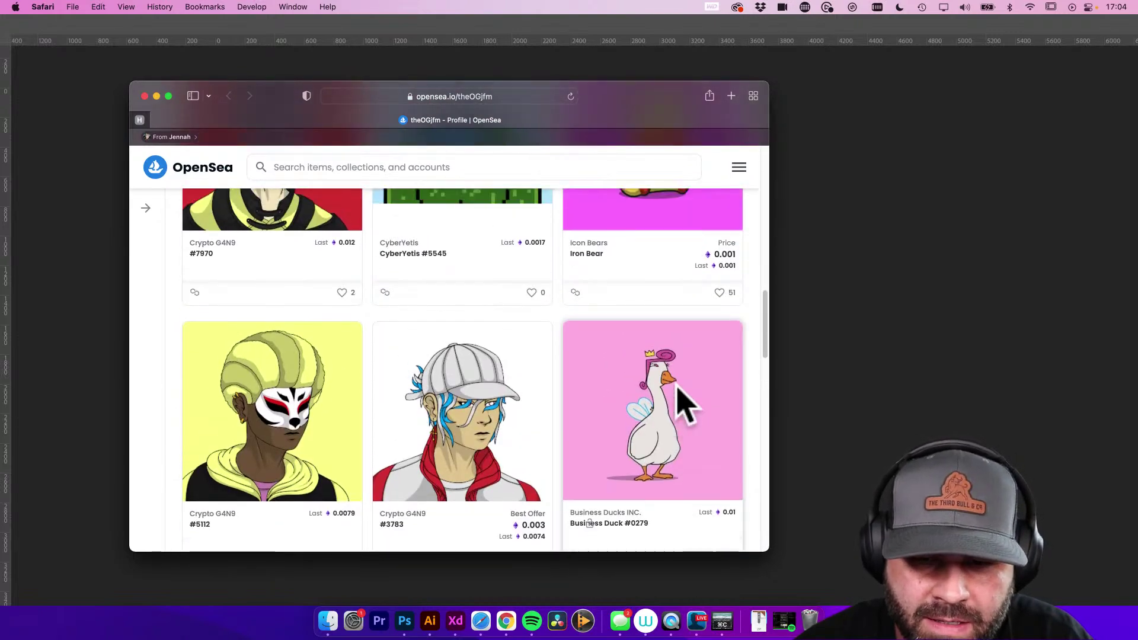
pyautogui.scroll(1, 686, 405)
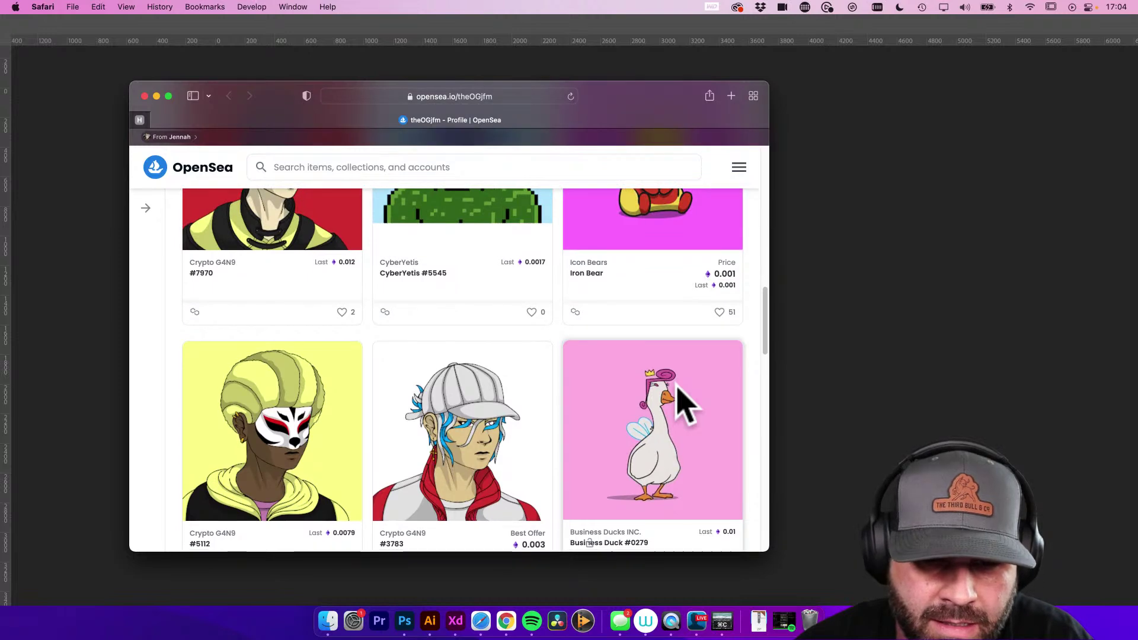
pyautogui.scroll(-3, 680, 395)
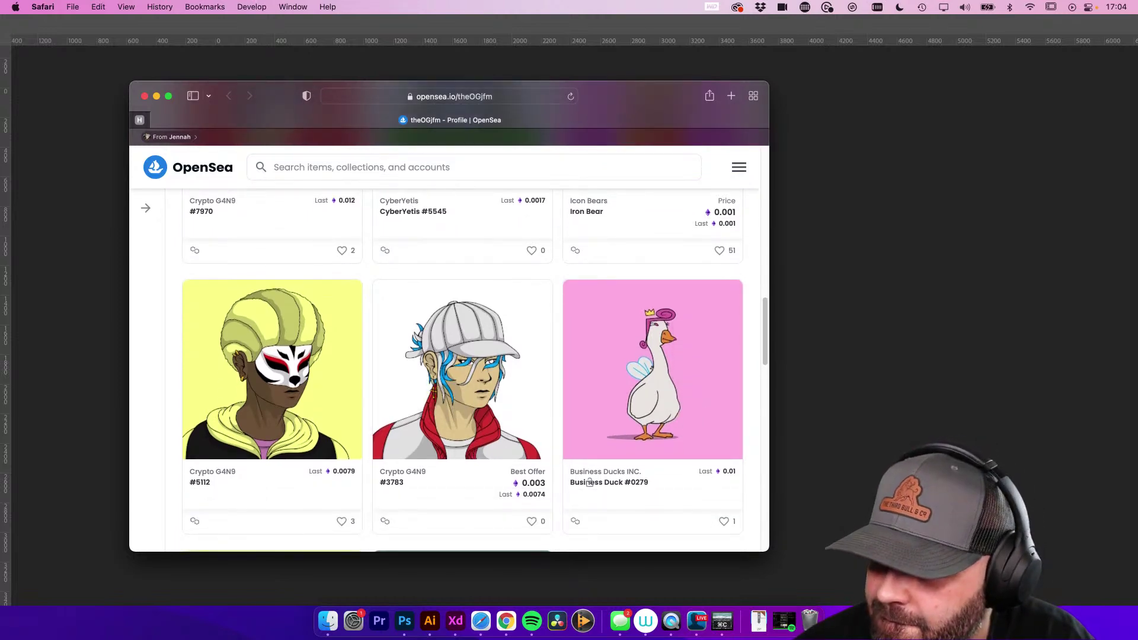
pyautogui.press('super+shift+4')
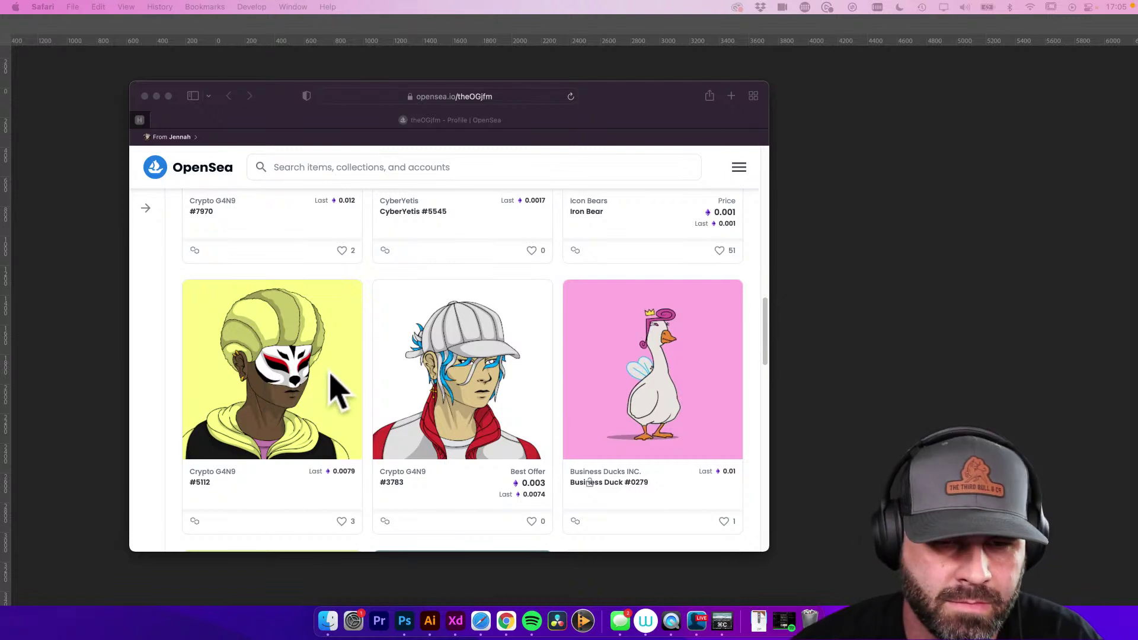
pyautogui.click(295, 354)
pyautogui.click(294, 354)
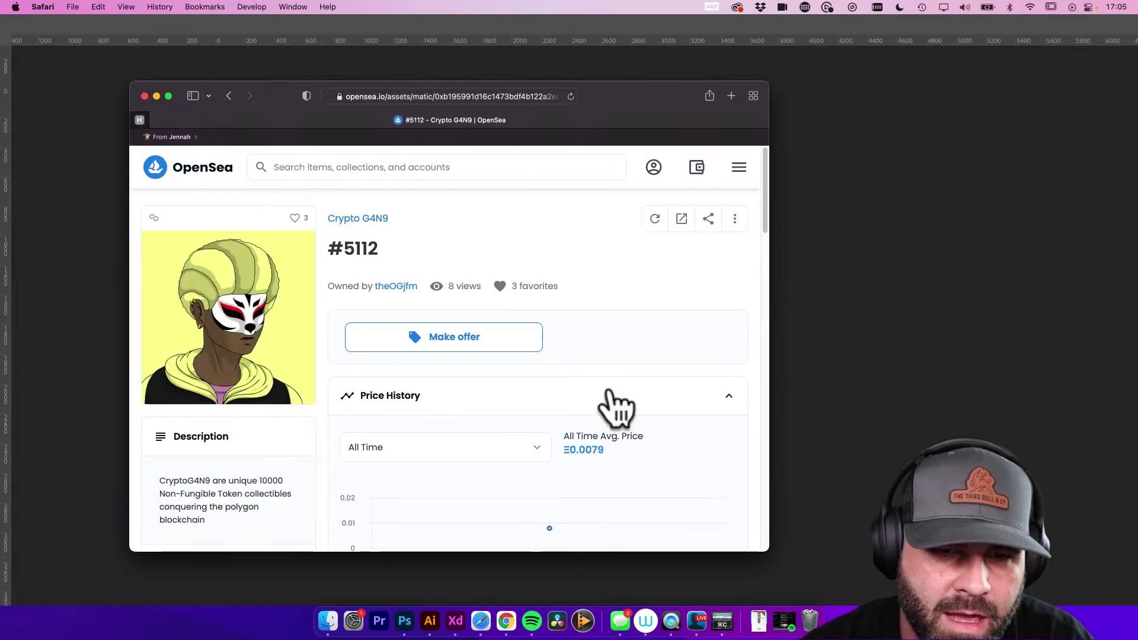
# Review the description and price history of Crypto G4N9 #5112
pyautogui.scroll(-2, 584, 415)
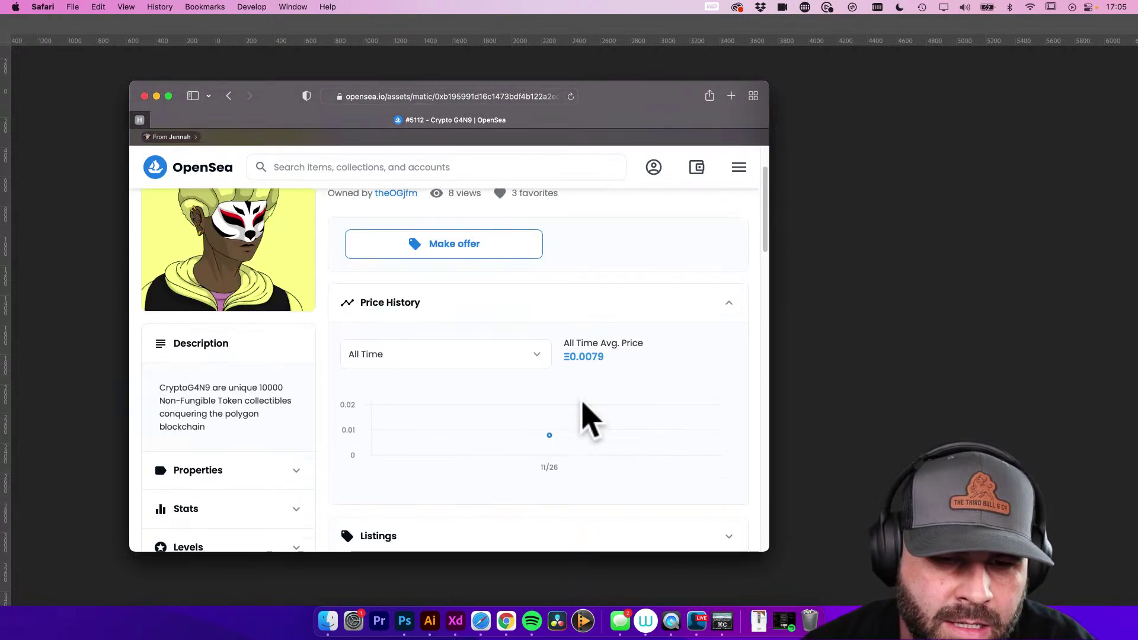
pyautogui.scroll(2, 583, 415)
pyautogui.scroll(-5, 438, 399)
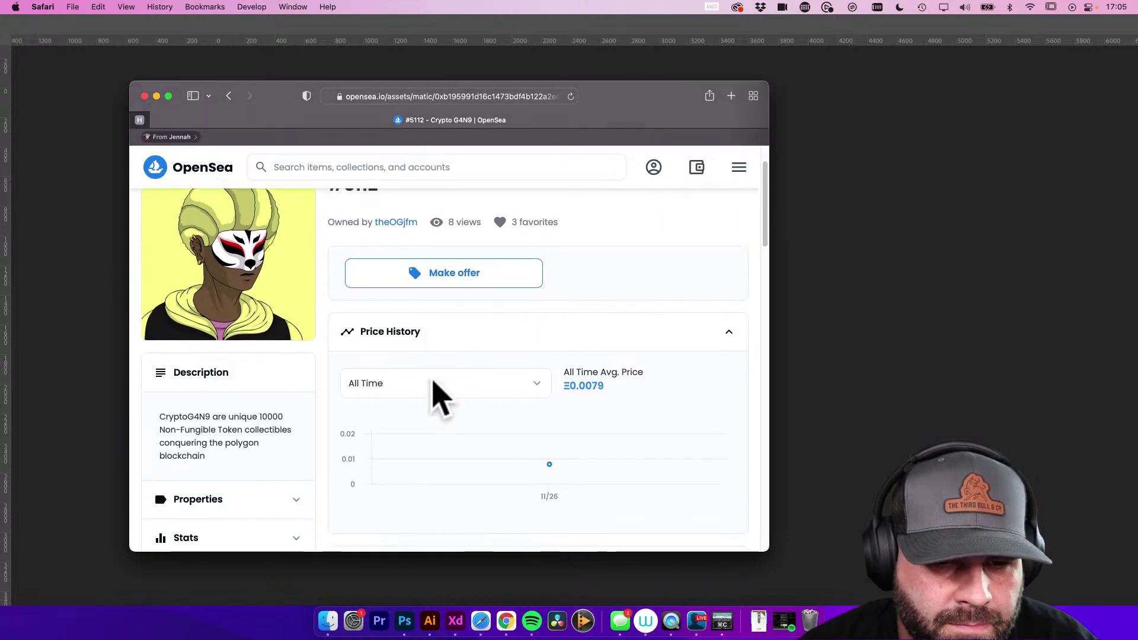
pyautogui.scroll(-1, 266, 444)
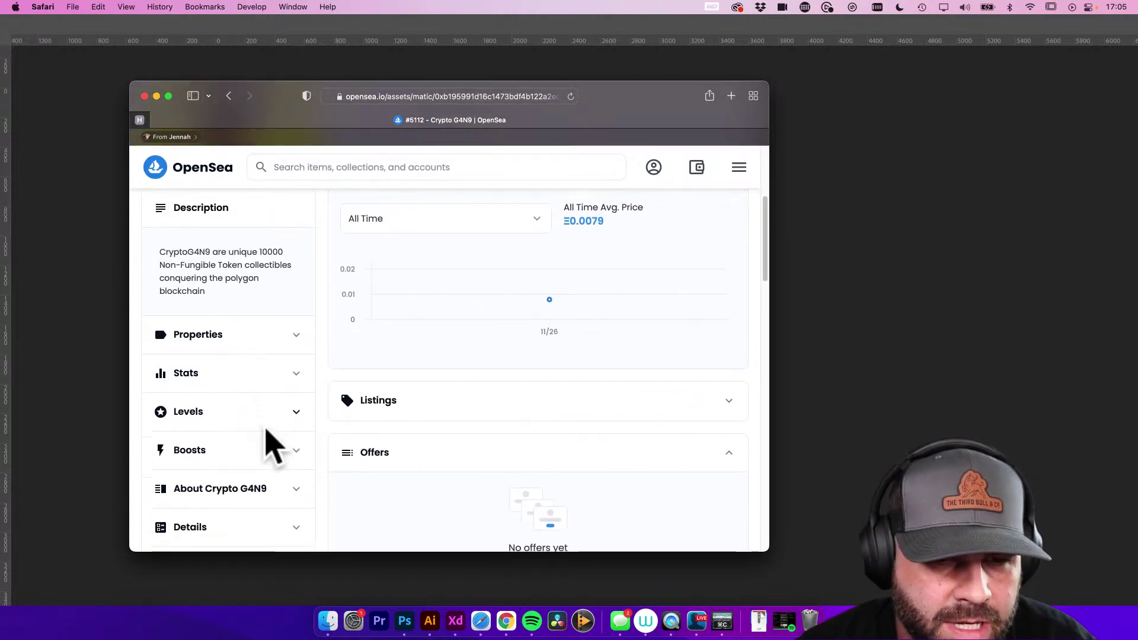
pyautogui.scroll(2, 267, 437)
pyautogui.scroll(-2, 261, 443)
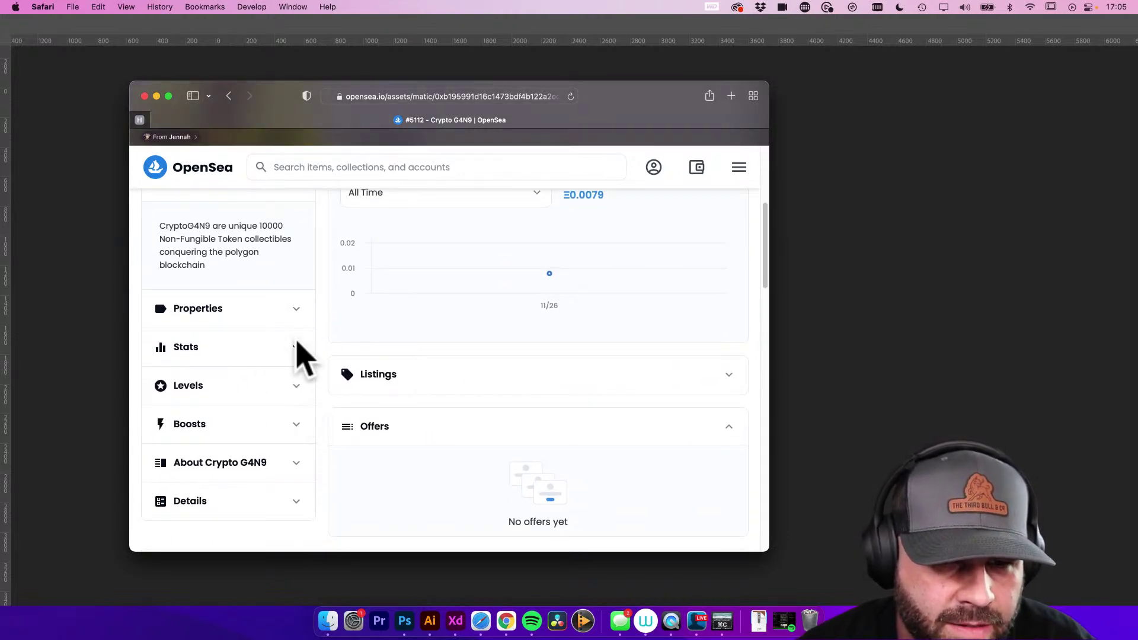
# Expand the Stats, Levels and Boosts sections of Crypto G4N9 #5112 and read their attributes
pyautogui.click(296, 346)
pyautogui.scroll(-2, 292, 391)
pyautogui.click(295, 353)
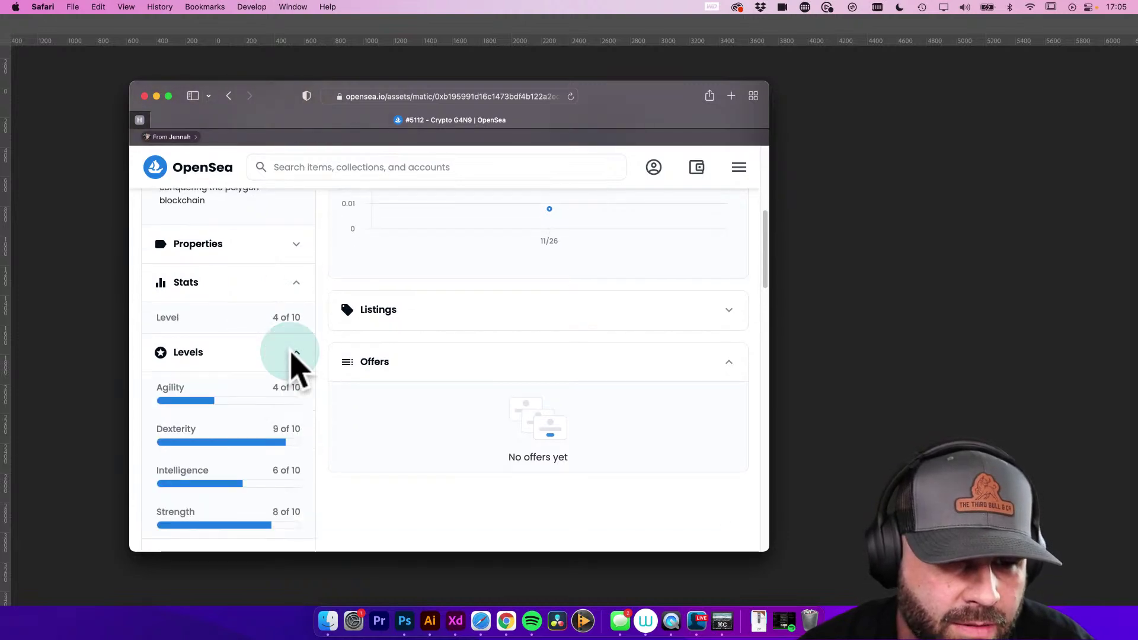
pyautogui.scroll(-2, 228, 394)
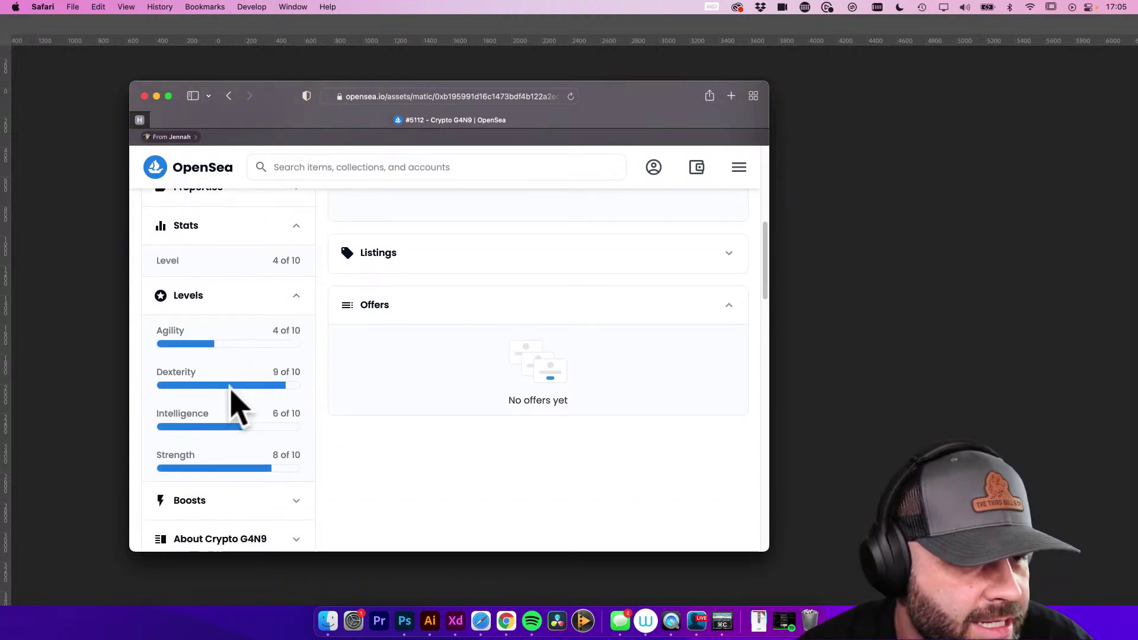
pyautogui.scroll(-1, 243, 421)
pyautogui.scroll(-3, 253, 432)
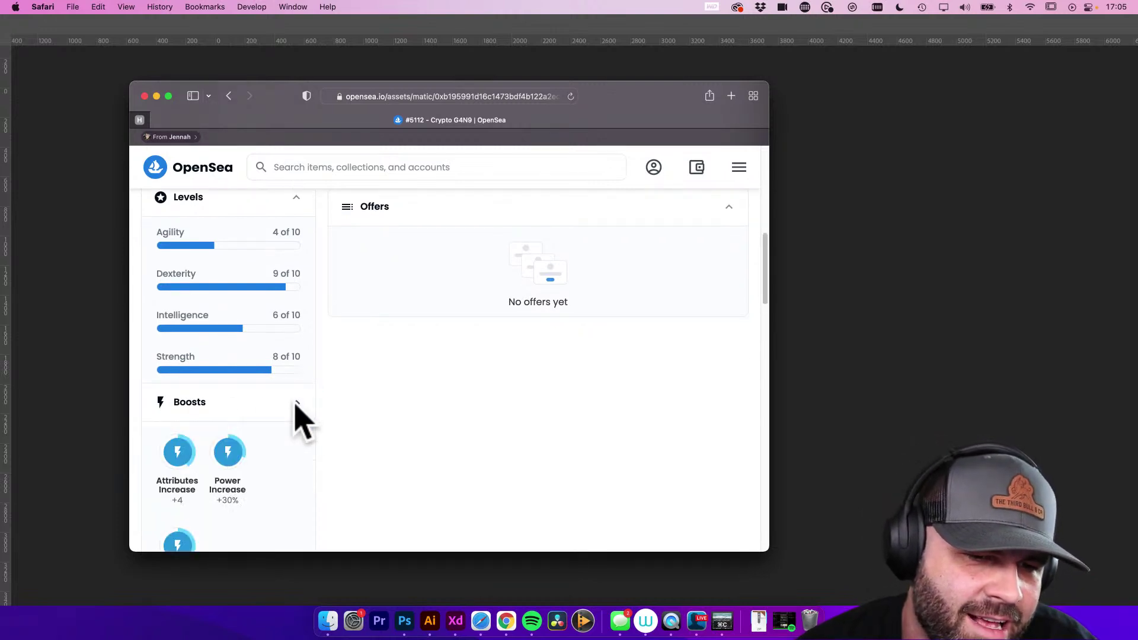
pyautogui.scroll(-7, 295, 403)
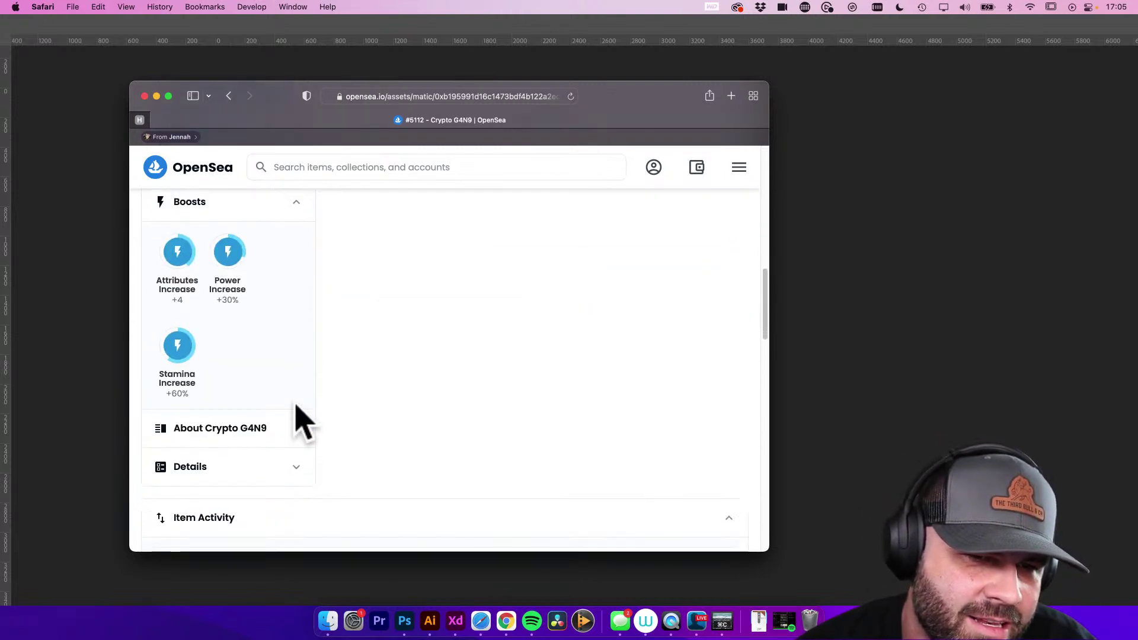
# Read through the item activity of #5112, from the latest transfer down to the minting entry
pyautogui.scroll(-6, 296, 407)
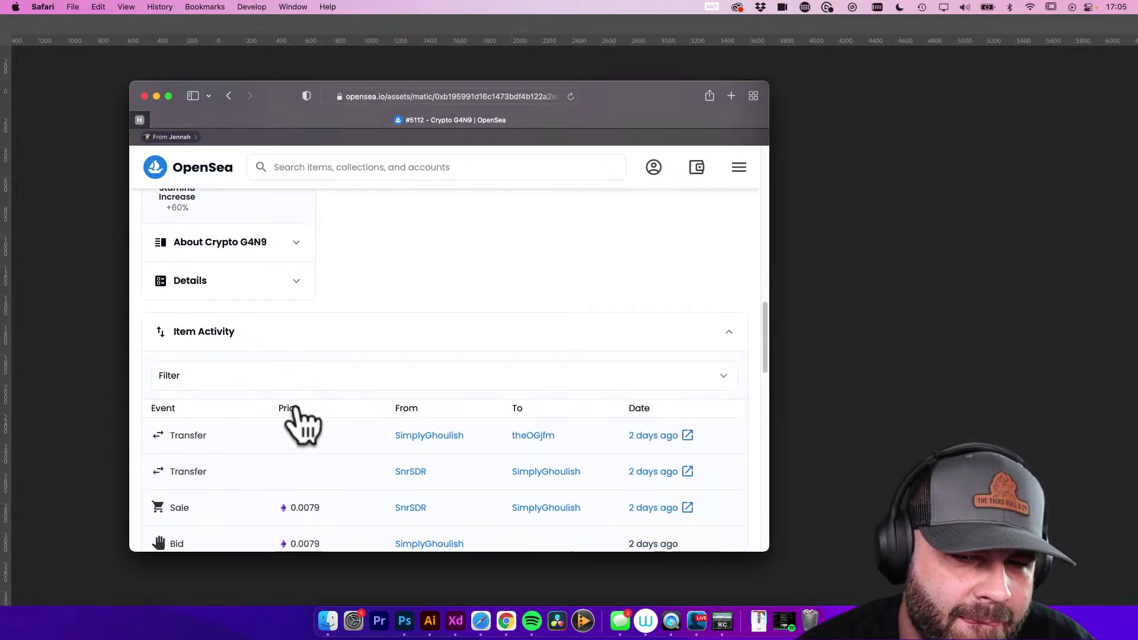
pyautogui.scroll(-1, 297, 409)
pyautogui.scroll(-2, 341, 446)
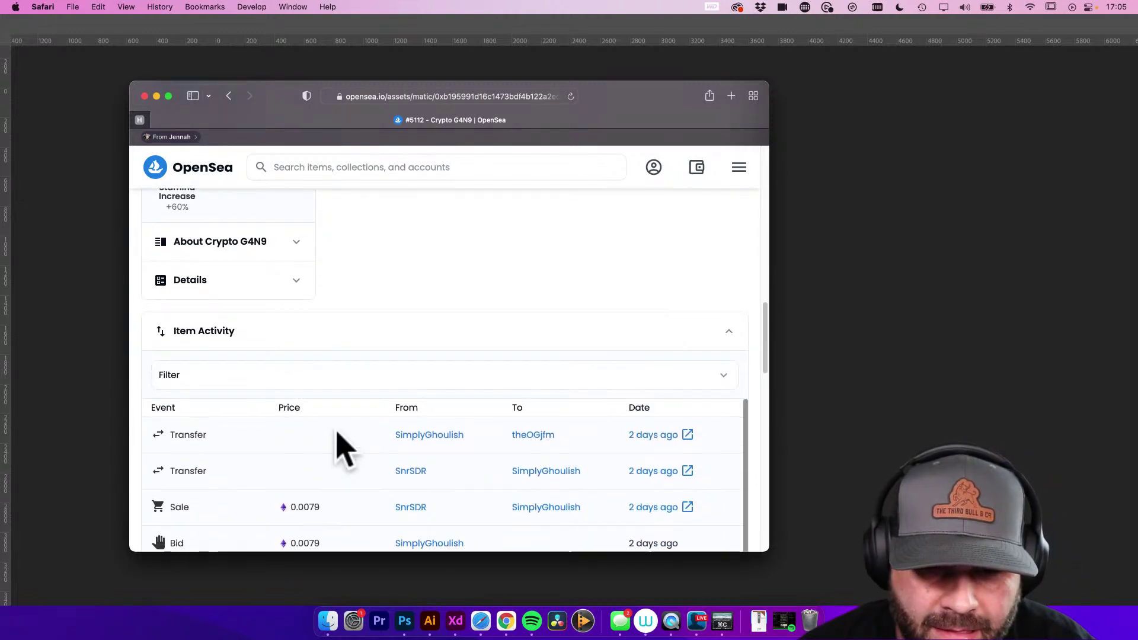
pyautogui.scroll(-7, 341, 450)
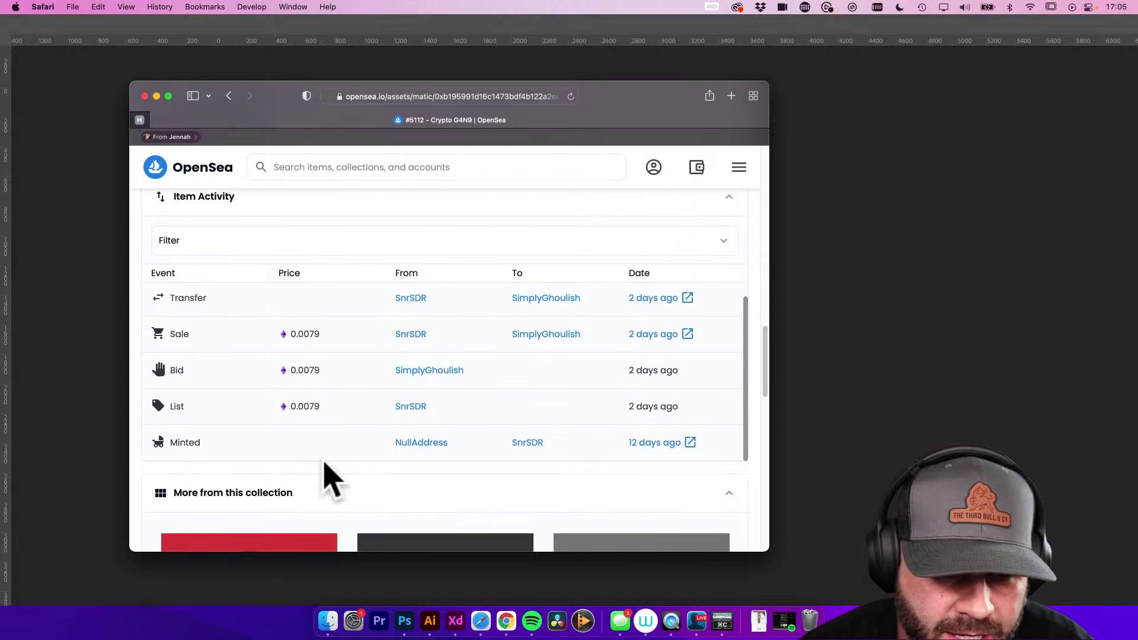
# Review the related NFTs from the same collection and open the full Crypto G4N9 collection
pyautogui.scroll(-6, 325, 474)
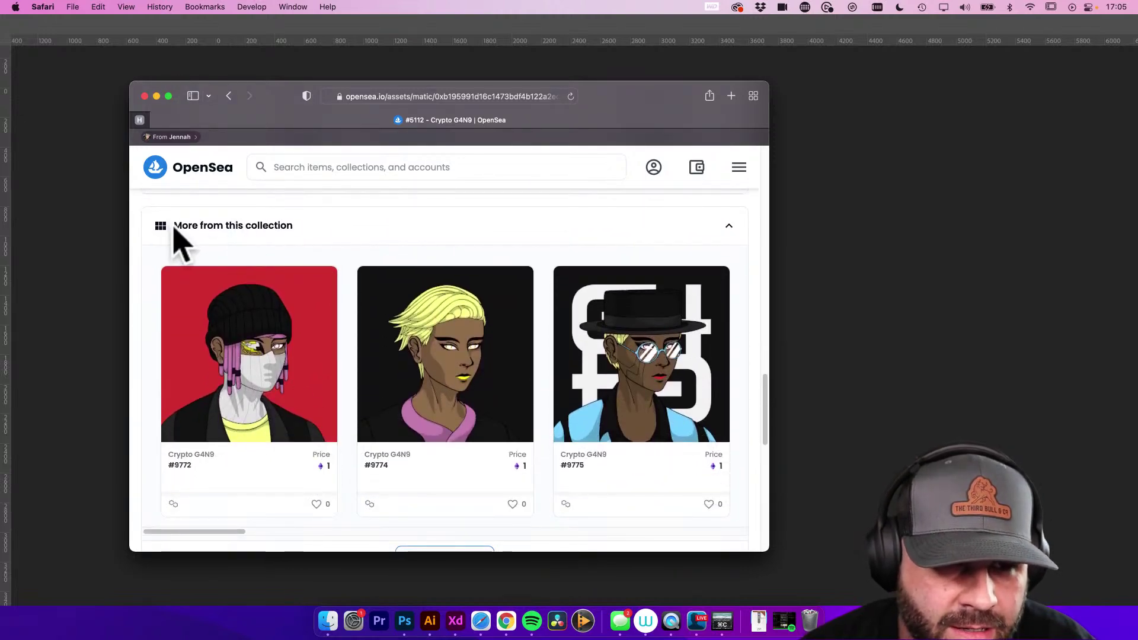
pyautogui.click(172, 228)
pyautogui.click(172, 230)
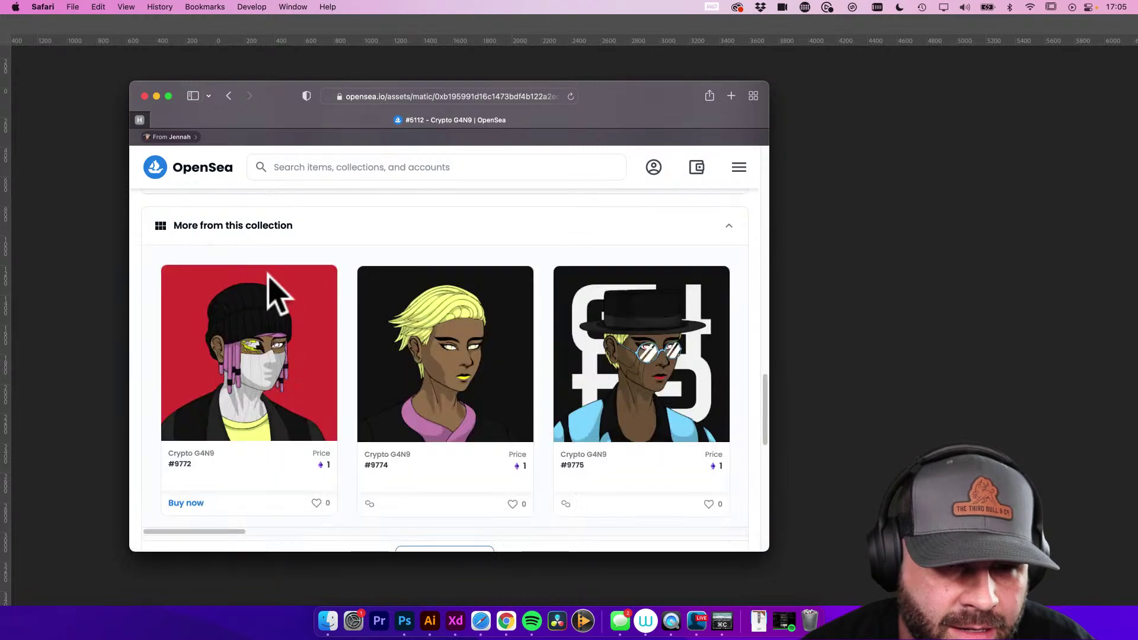
pyautogui.scroll(9, 304, 296)
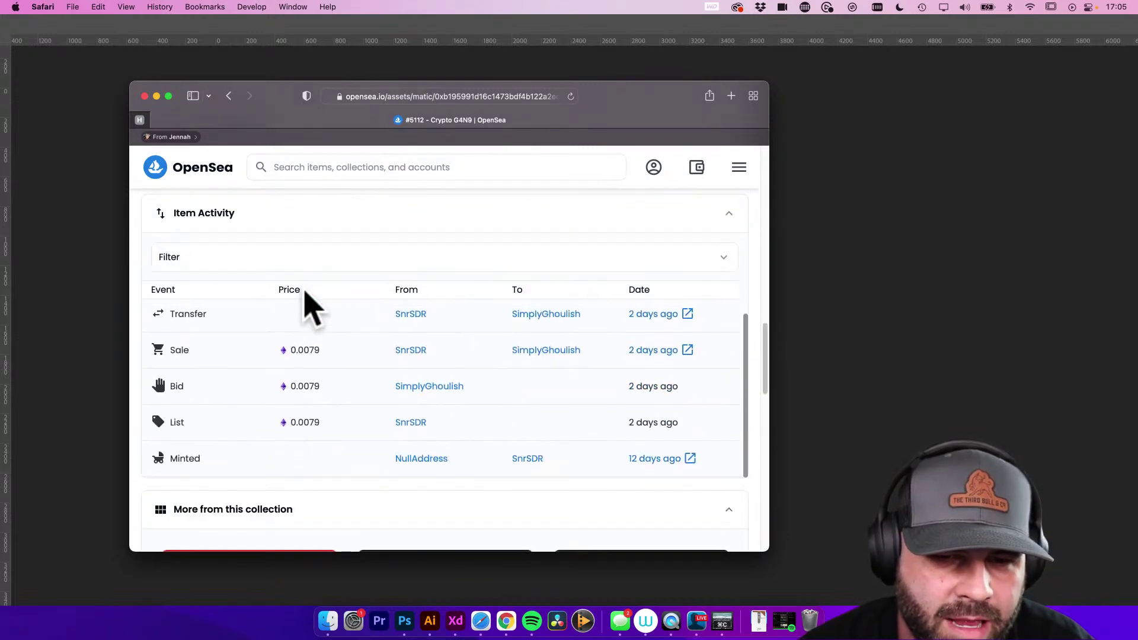
pyautogui.scroll(-1, 349, 432)
pyautogui.scroll(-10, 757, 373)
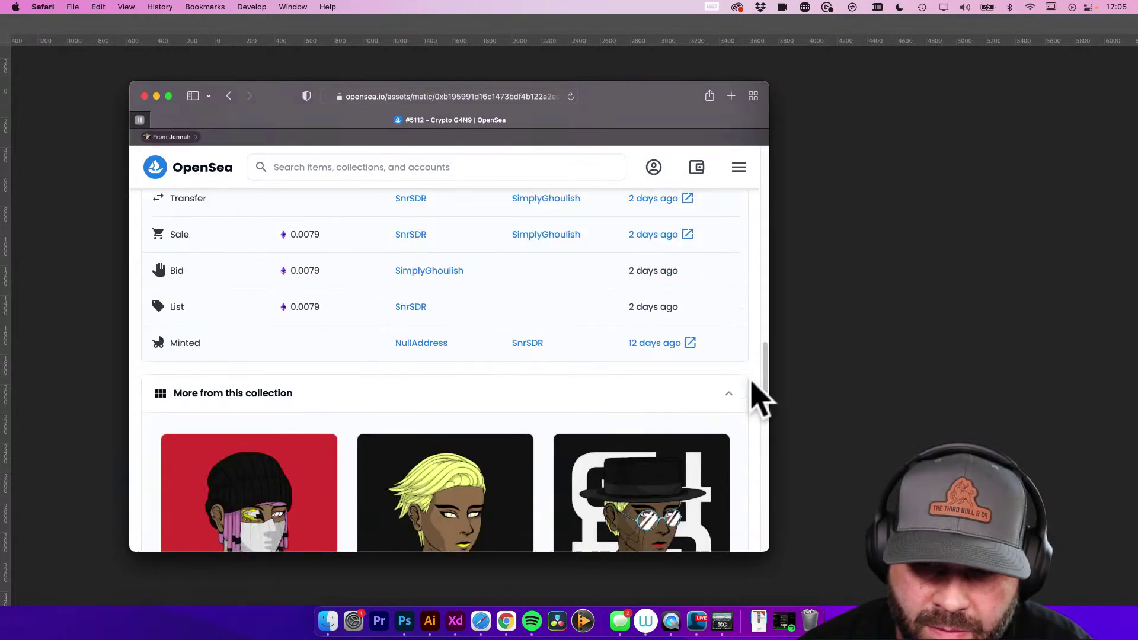
pyautogui.scroll(-2, 758, 405)
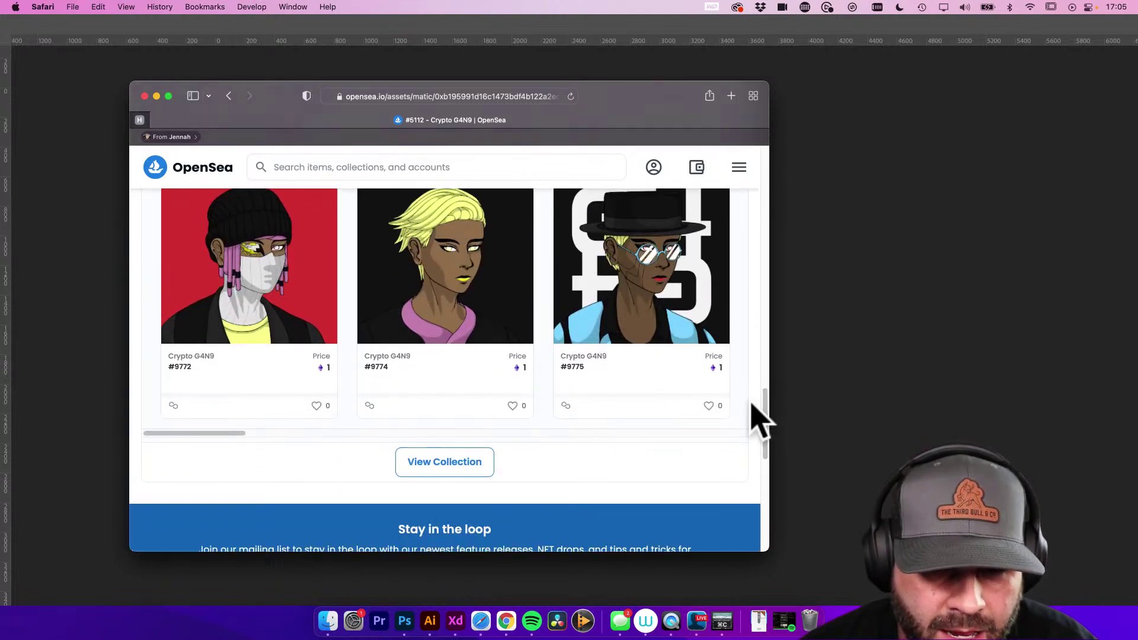
pyautogui.click(443, 462)
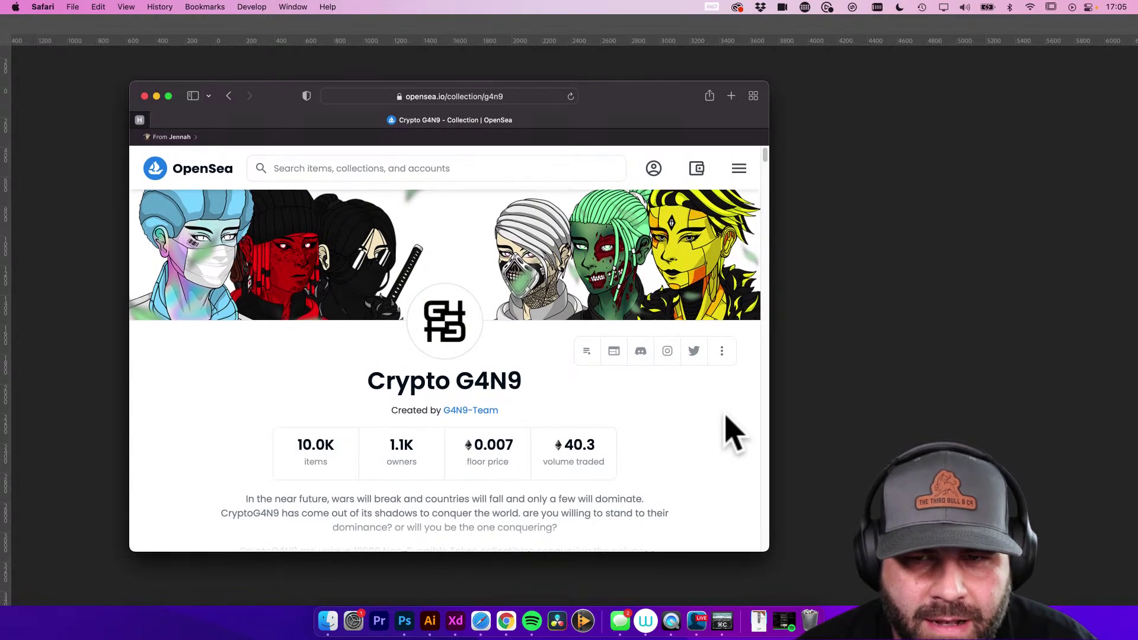
# Browse the Crypto G4N9 collection's summary and its item listings to compare the artwork variations and prices
pyautogui.scroll(-3, 745, 433)
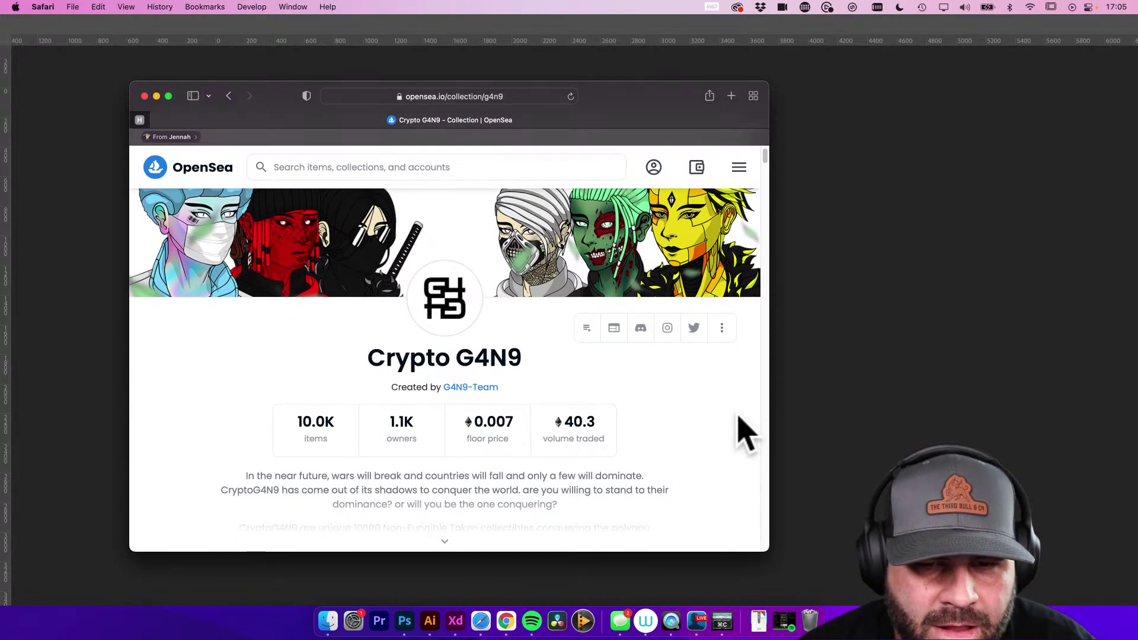
pyautogui.scroll(-2, 746, 433)
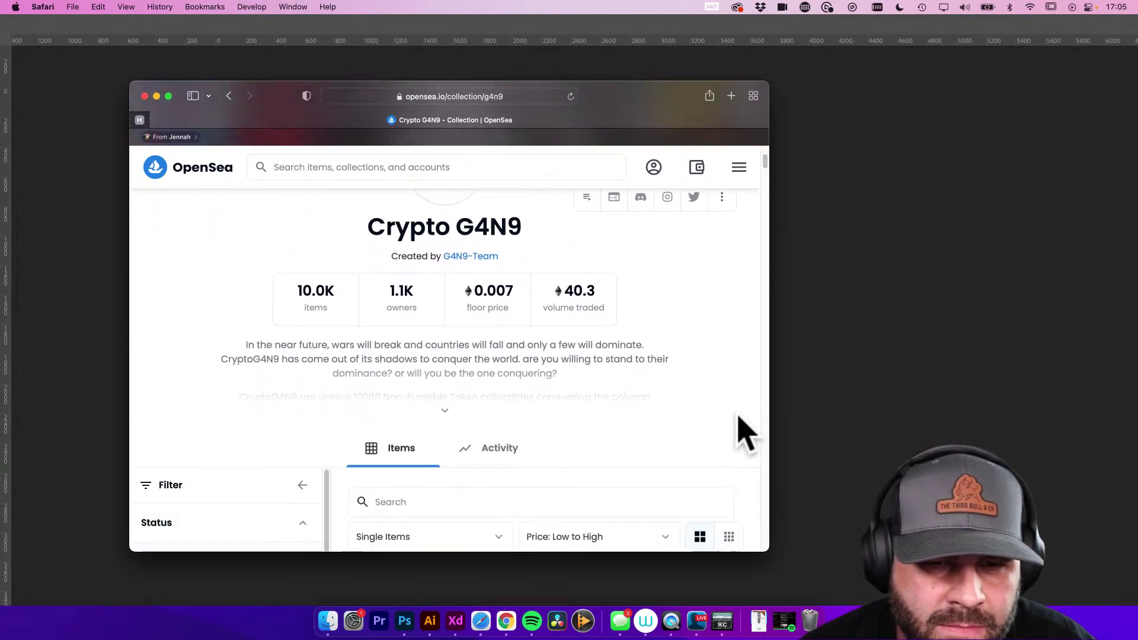
pyautogui.scroll(5, 745, 433)
pyautogui.scroll(-10, 745, 432)
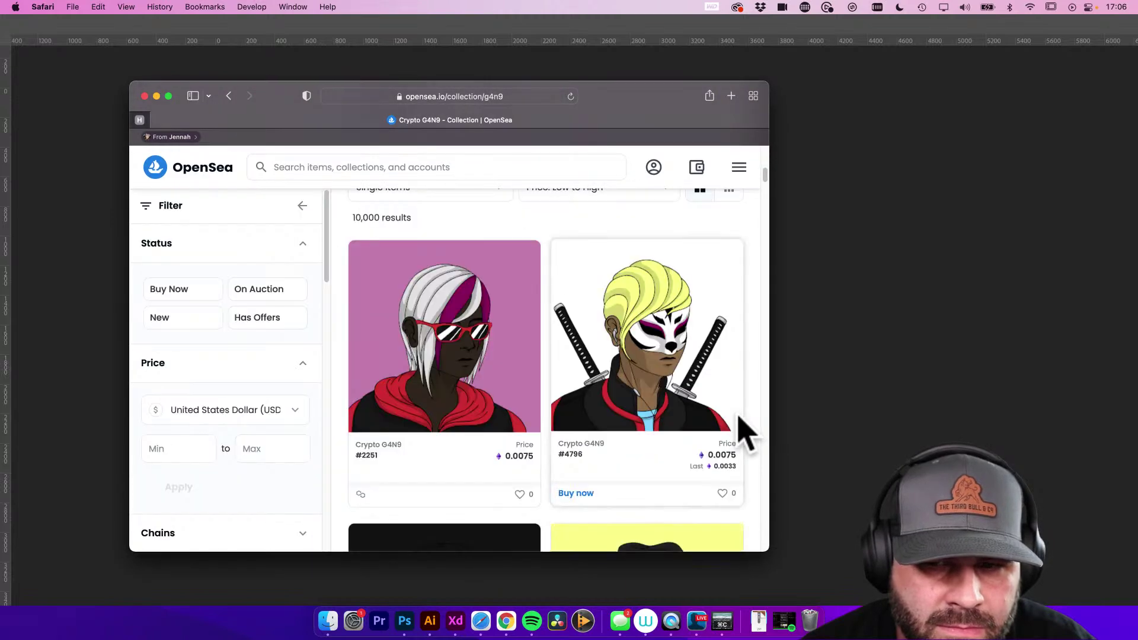
pyautogui.scroll(-5, 746, 433)
pyautogui.scroll(-7, 746, 433)
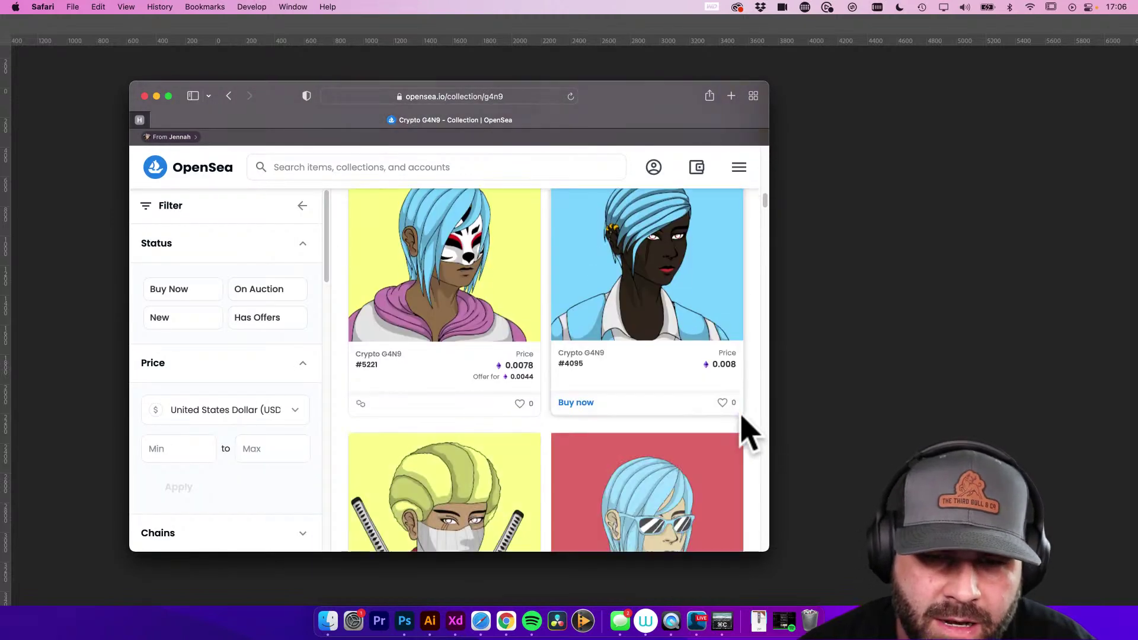
pyautogui.scroll(-12, 748, 433)
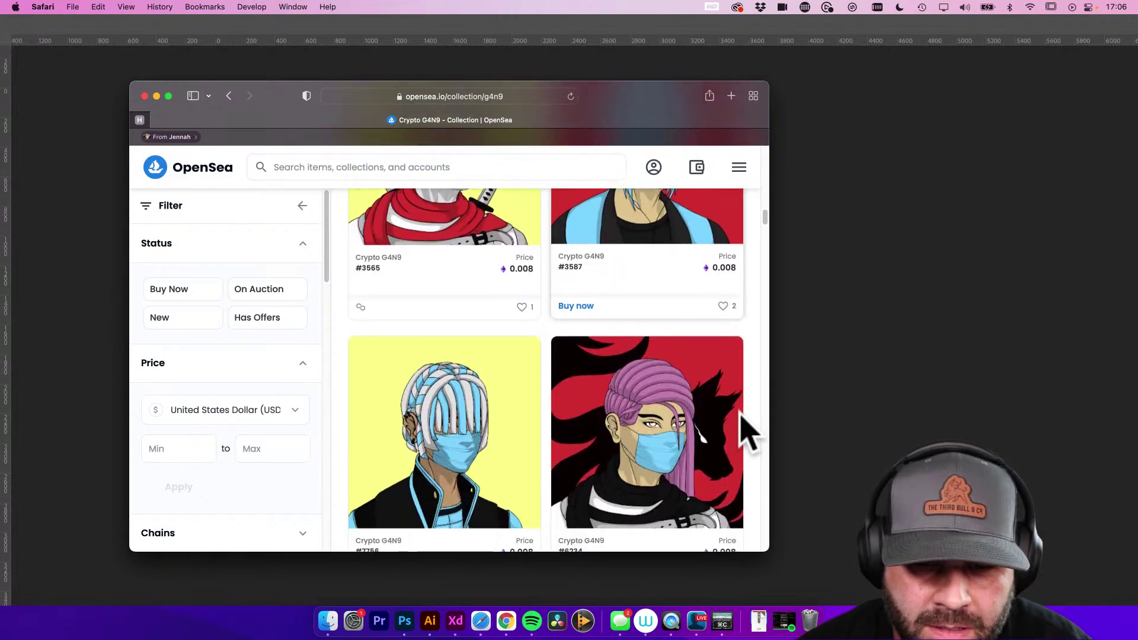
pyautogui.scroll(-5, 744, 432)
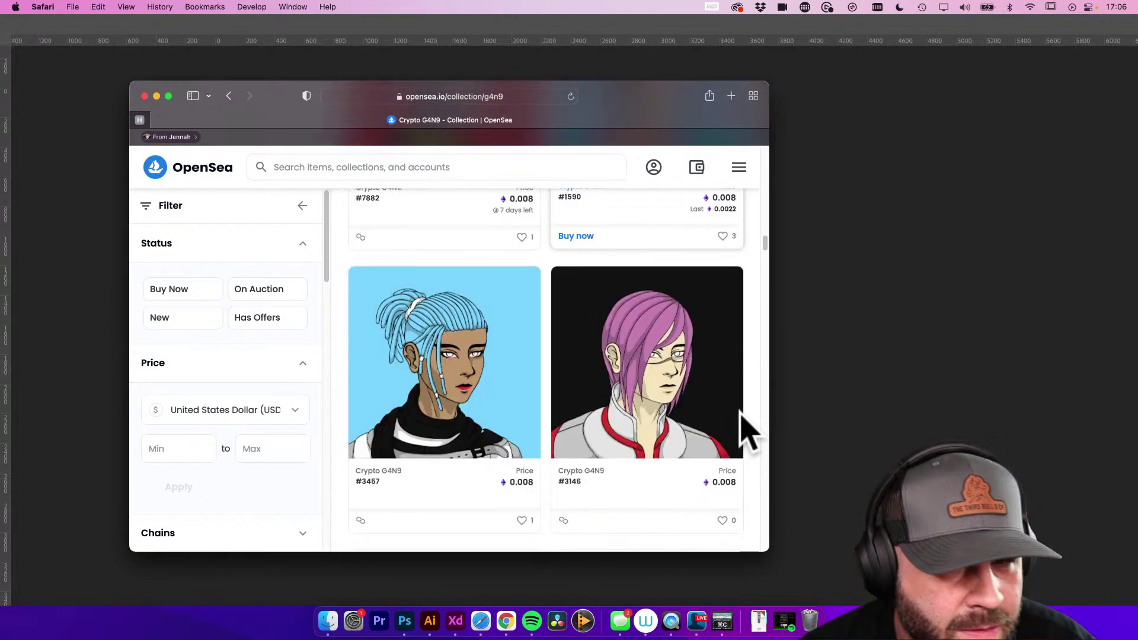
# Return from the collection to the Crypto G4N9 #5112 item and show its artwork and title
pyautogui.scroll(20, 642, 376)
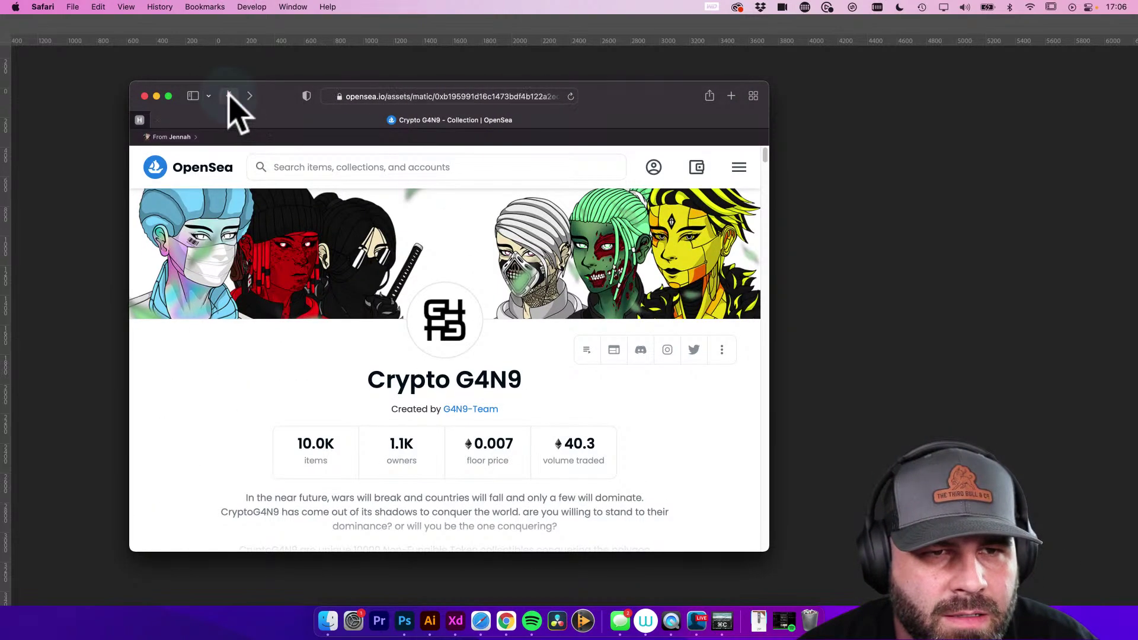
pyautogui.click(230, 96)
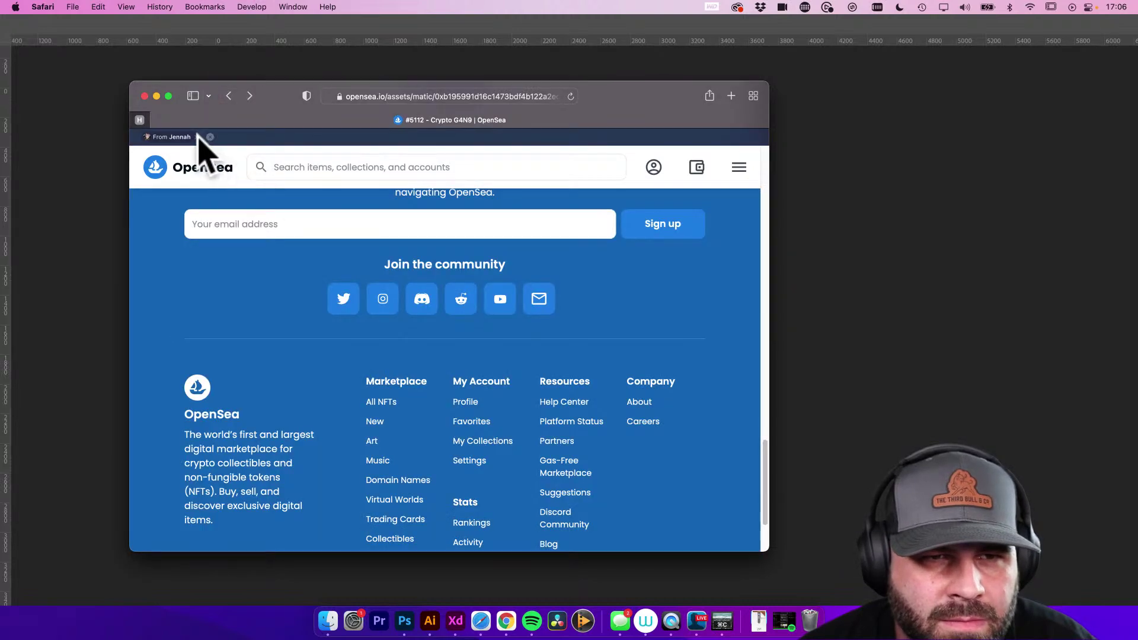
pyautogui.scroll(10, 382, 302)
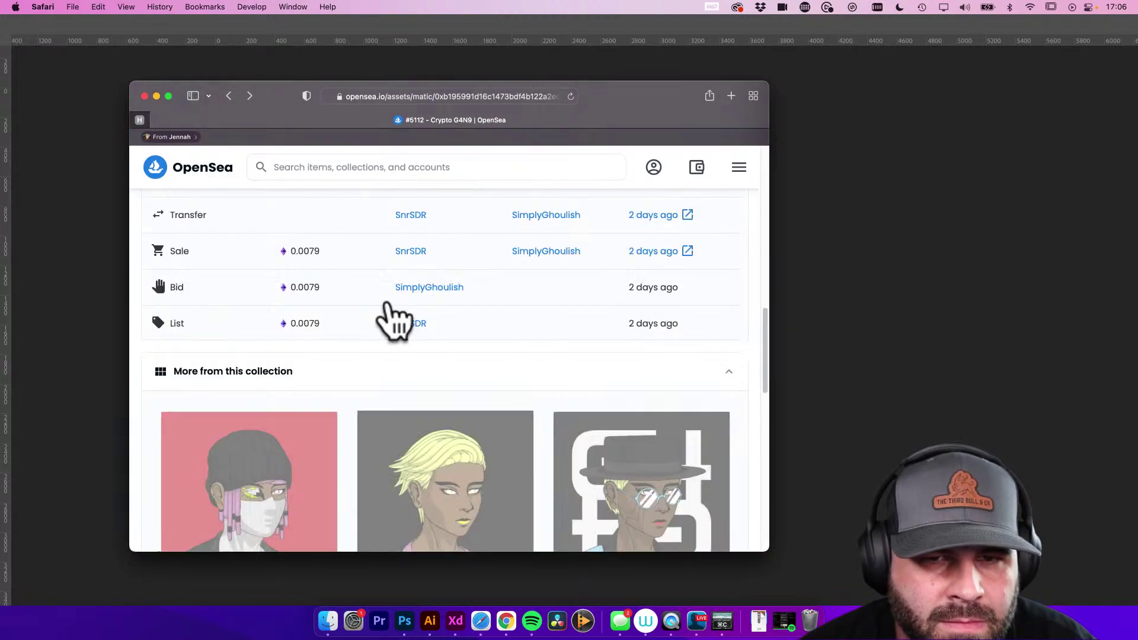
pyautogui.scroll(10, 391, 314)
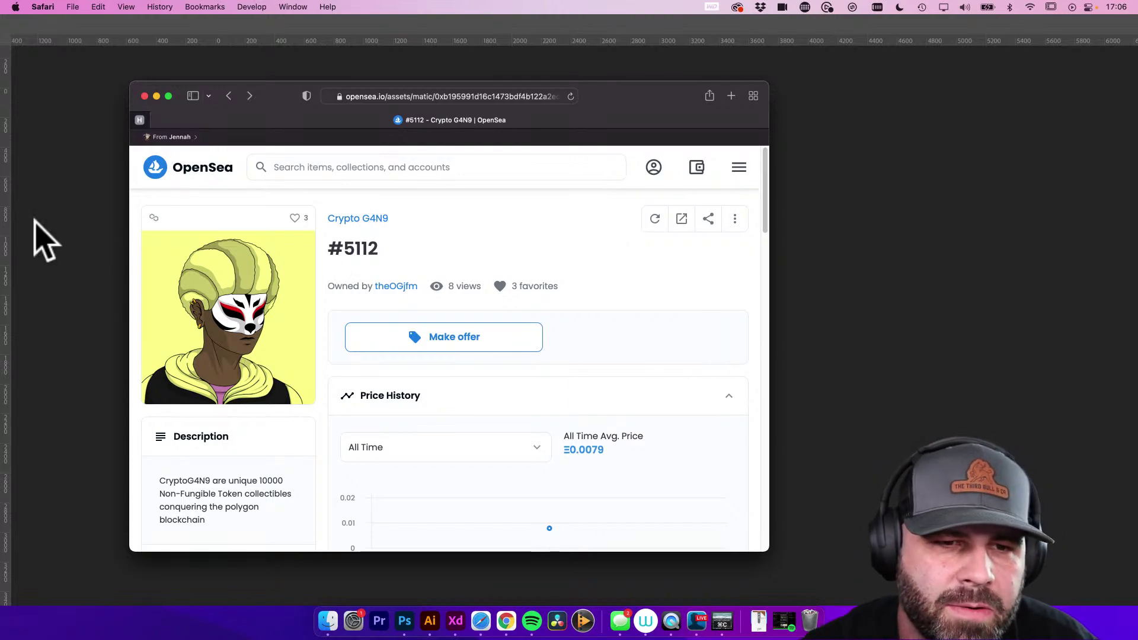
# Switch to Photoshop and capture a screenshot of the number 1 artwork on the canvas
pyautogui.moveTo(280, 98); pyautogui.dragTo(602, 163)
pyautogui.click(338, 252)
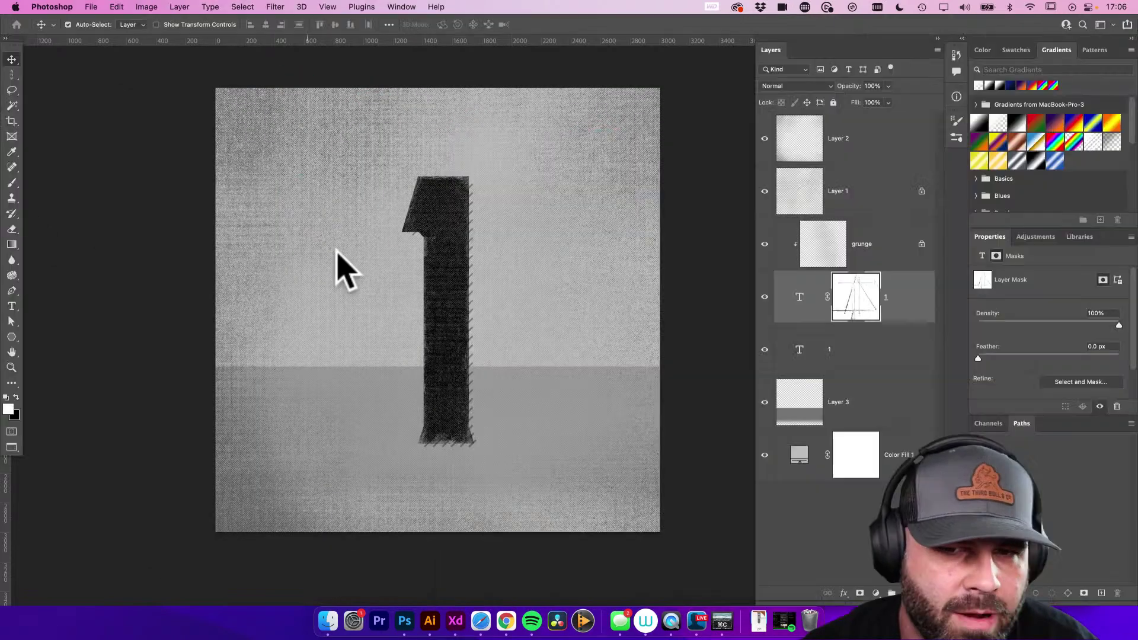
pyautogui.press('super+shift+4')
pyautogui.moveTo(460, 259); pyautogui.dragTo(659, 531)
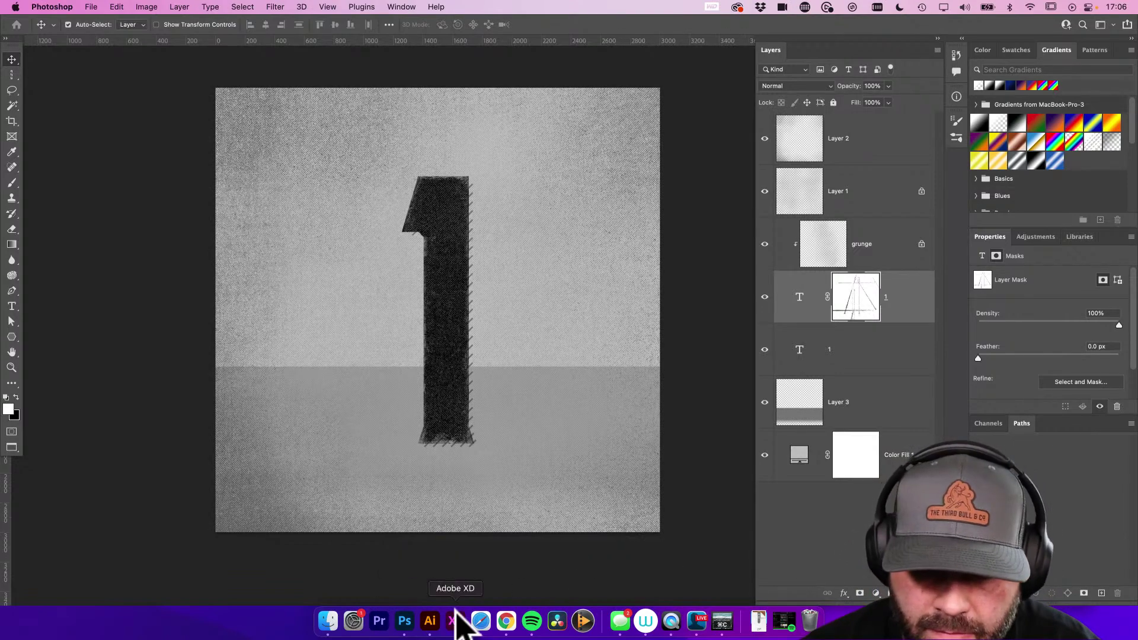
# Switch to Safari with the OpenSea profile page, then reposition and enlarge its window
pyautogui.click(481, 620)
pyautogui.moveTo(583, 139); pyautogui.dragTo(369, 46)
pyautogui.click(339, 56)
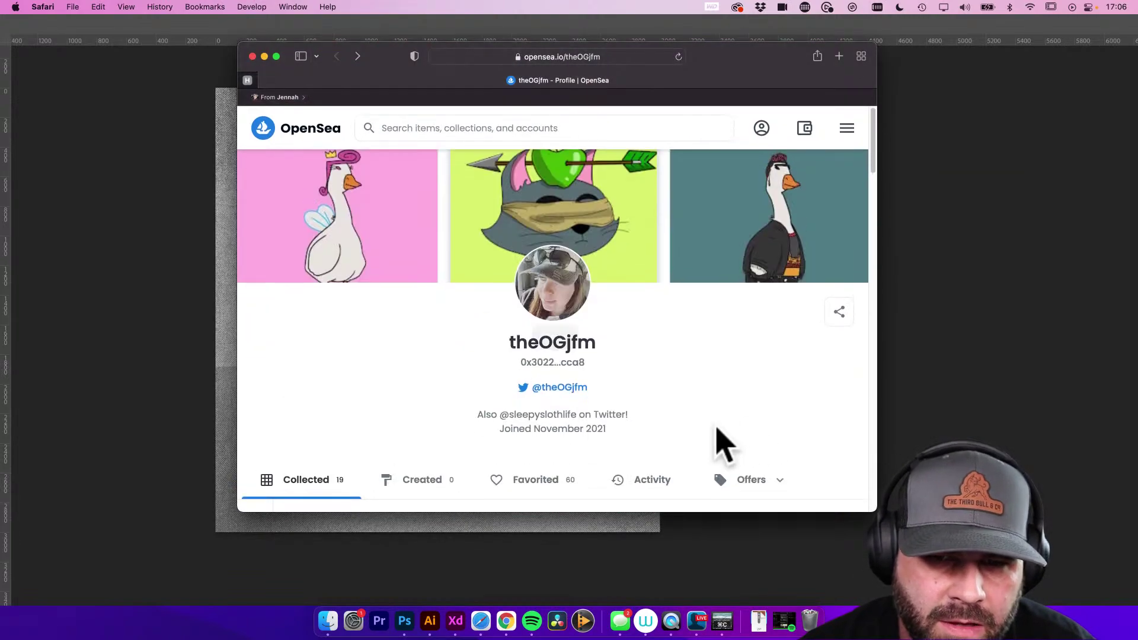
pyautogui.moveTo(771, 59); pyautogui.dragTo(722, 77)
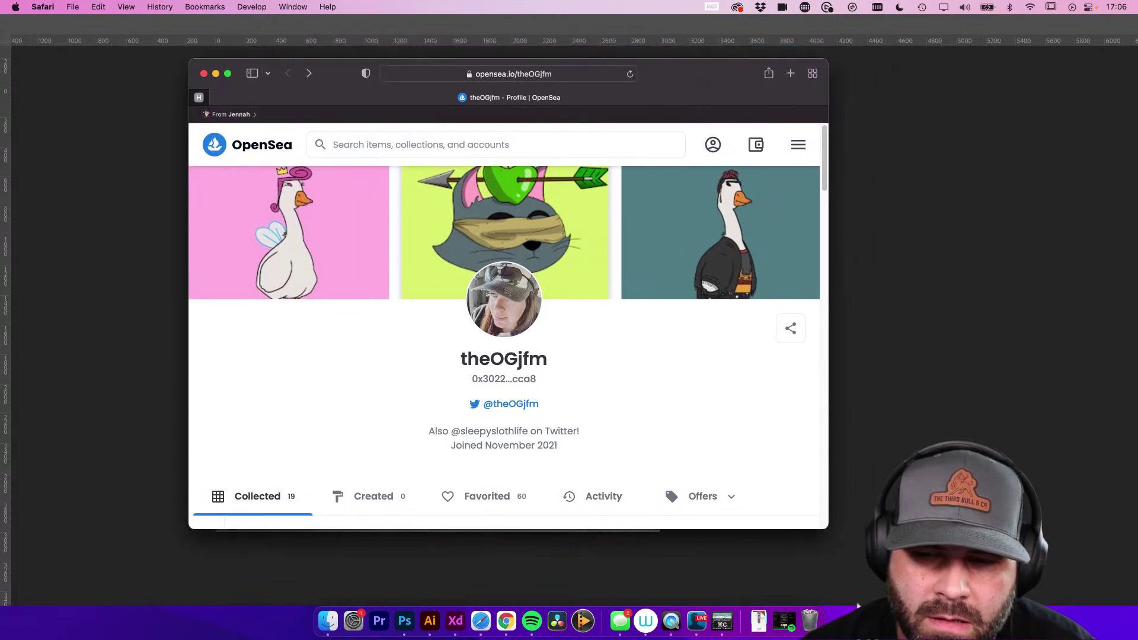
pyautogui.moveTo(829, 532); pyautogui.dragTo(899, 580)
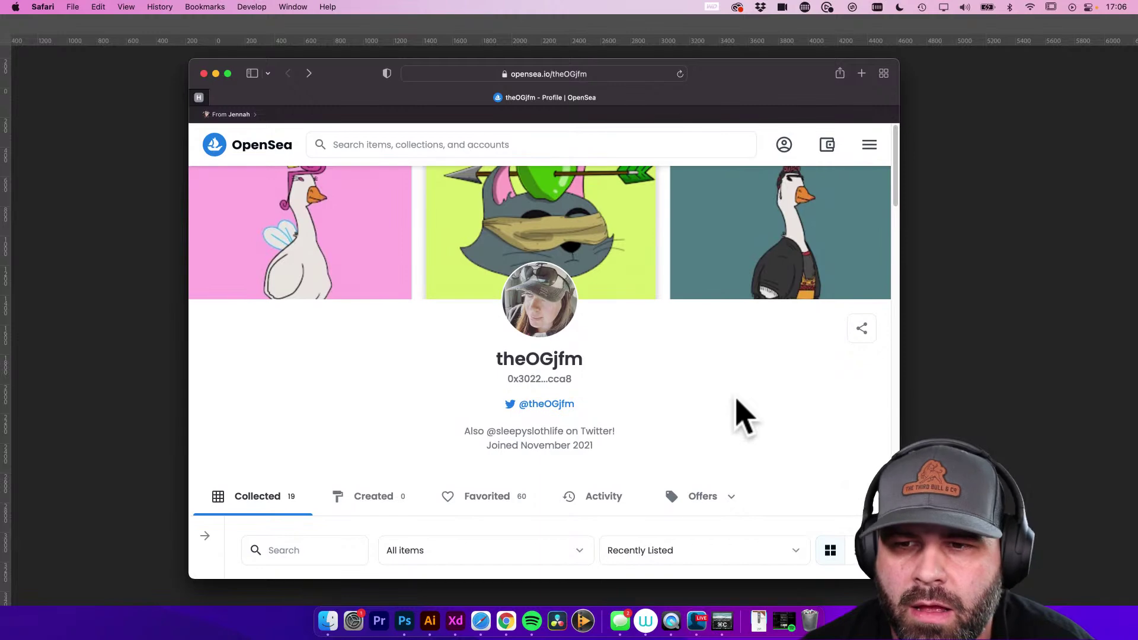
# Browse the NFTs collected on the profile and open the Boring Ape Baller # 207 item
pyautogui.scroll(-10, 745, 415)
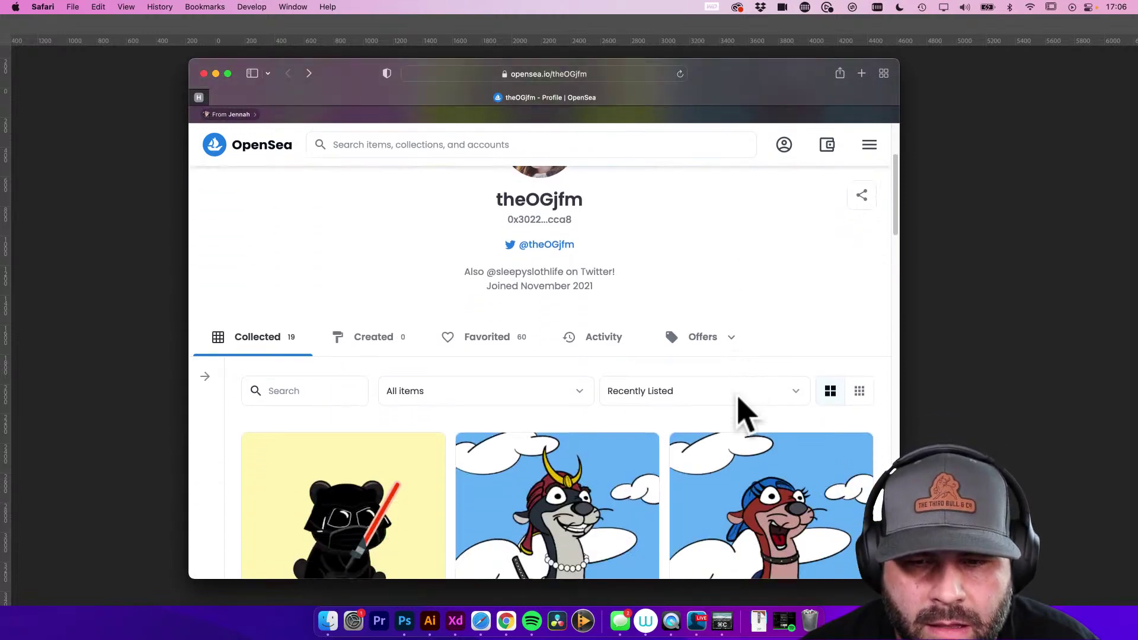
pyautogui.scroll(-12, 744, 409)
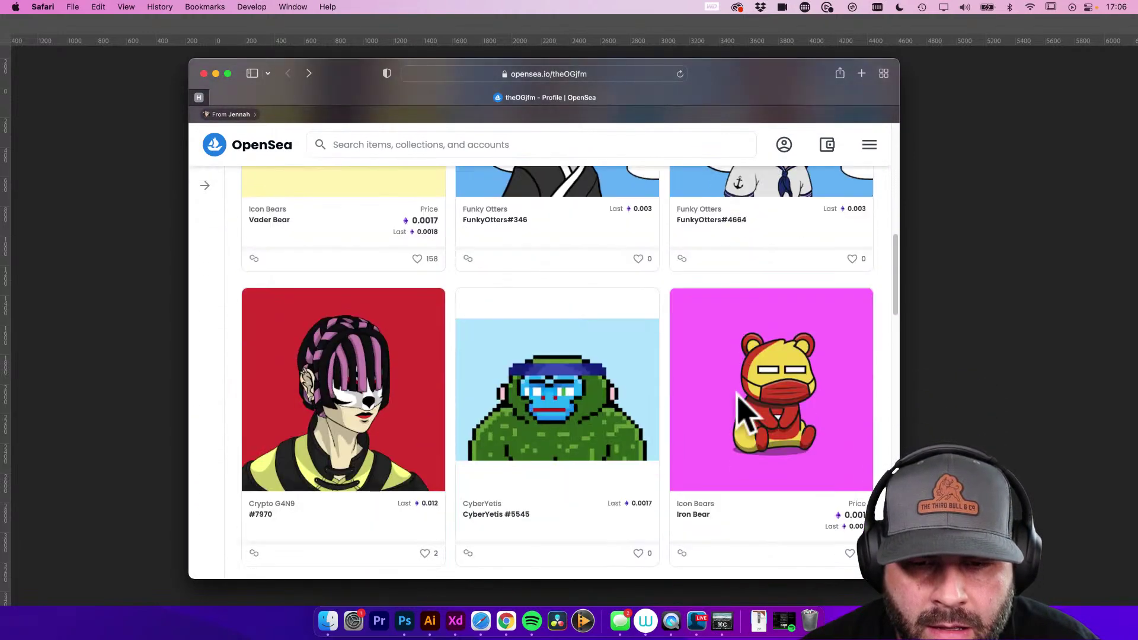
pyautogui.scroll(-15, 746, 414)
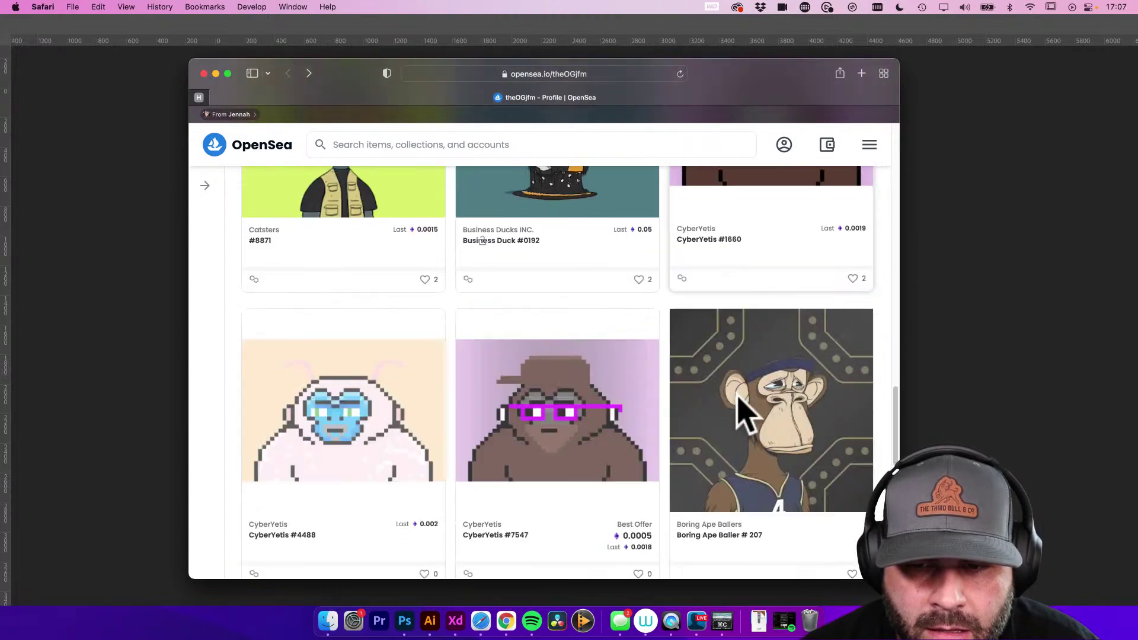
pyautogui.scroll(2, 794, 284)
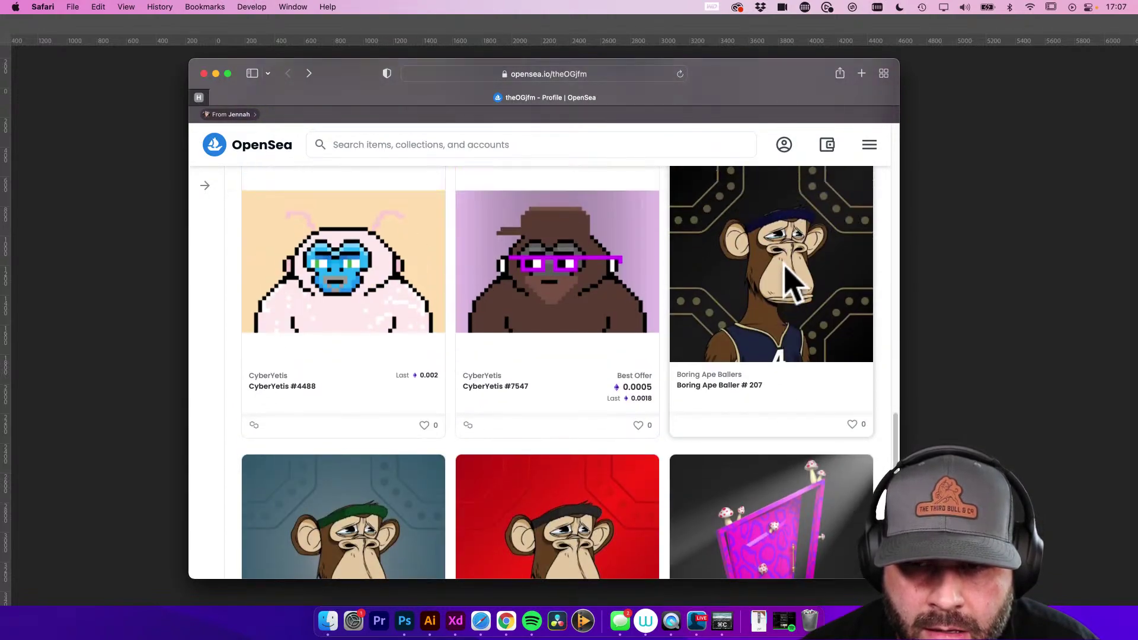
pyautogui.click(812, 305)
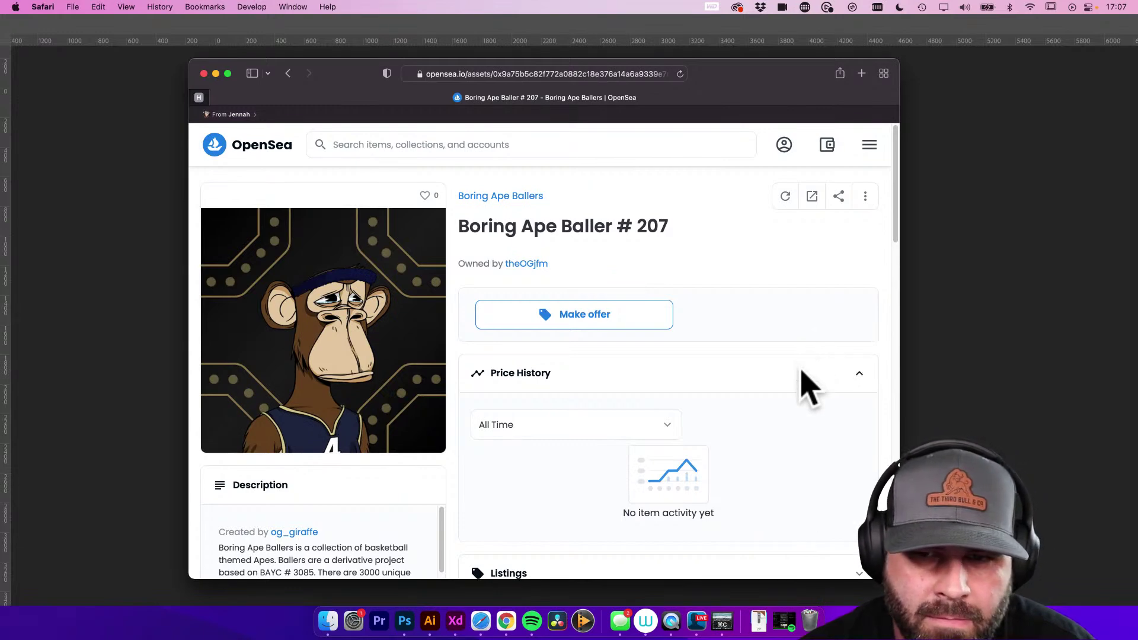
# Review the Boring Ape Baller # 207 description and activity, and expand its properties to examine the traits
pyautogui.scroll(-1, 810, 385)
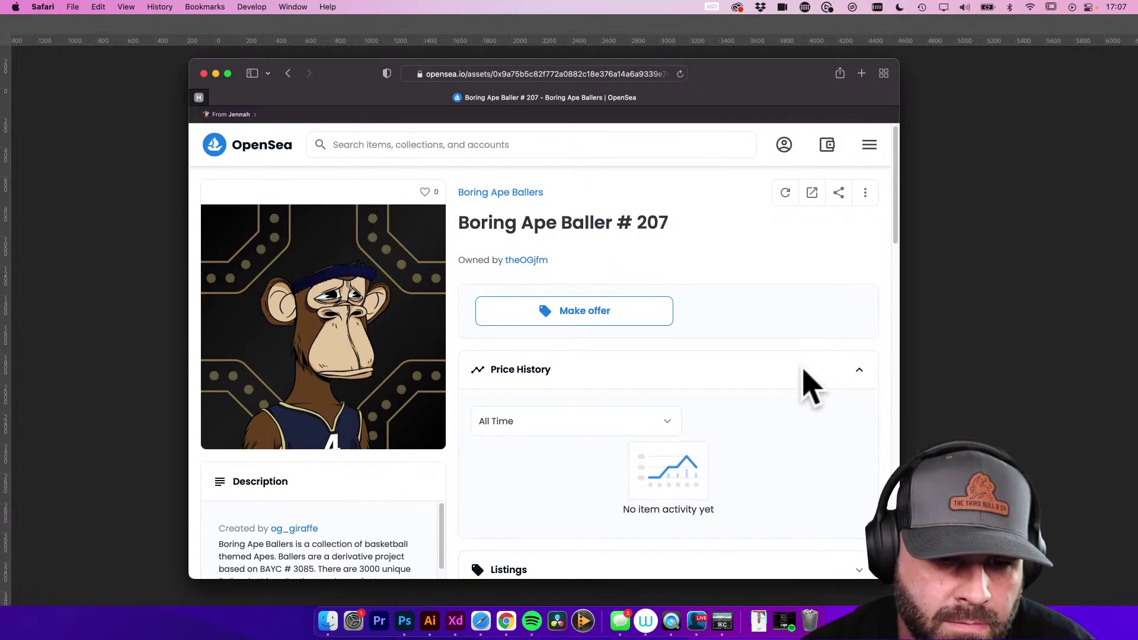
pyautogui.scroll(-10, 810, 385)
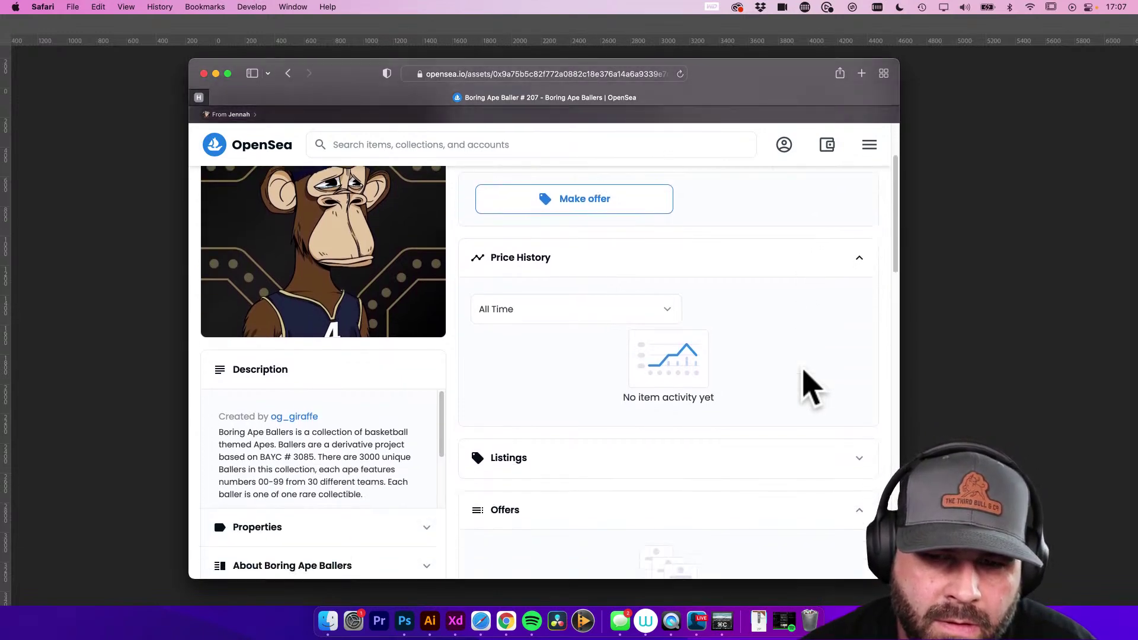
pyautogui.scroll(-5, 808, 385)
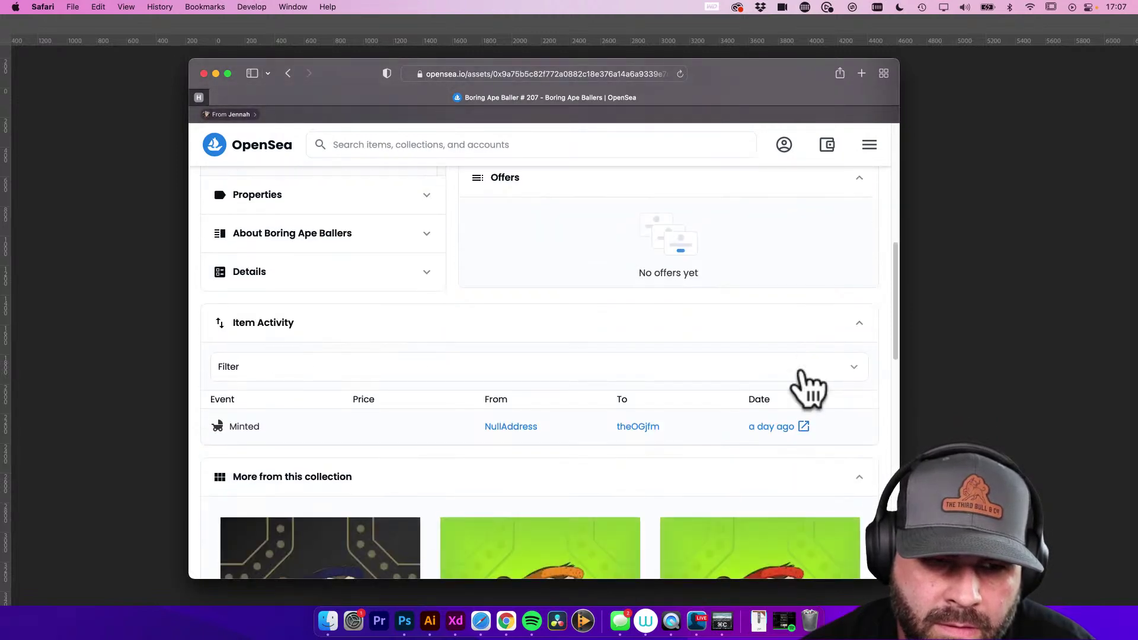
pyautogui.scroll(4, 711, 379)
pyautogui.scroll(-1, 450, 341)
pyautogui.click(289, 303)
pyautogui.scroll(-1, 371, 340)
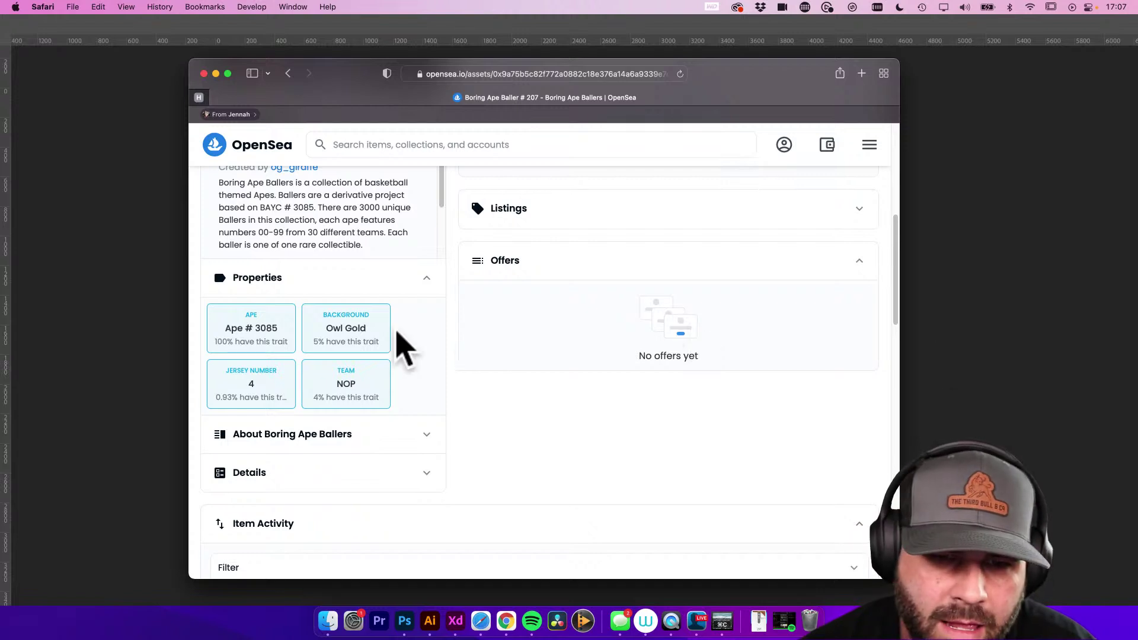
pyautogui.scroll(-2, 407, 326)
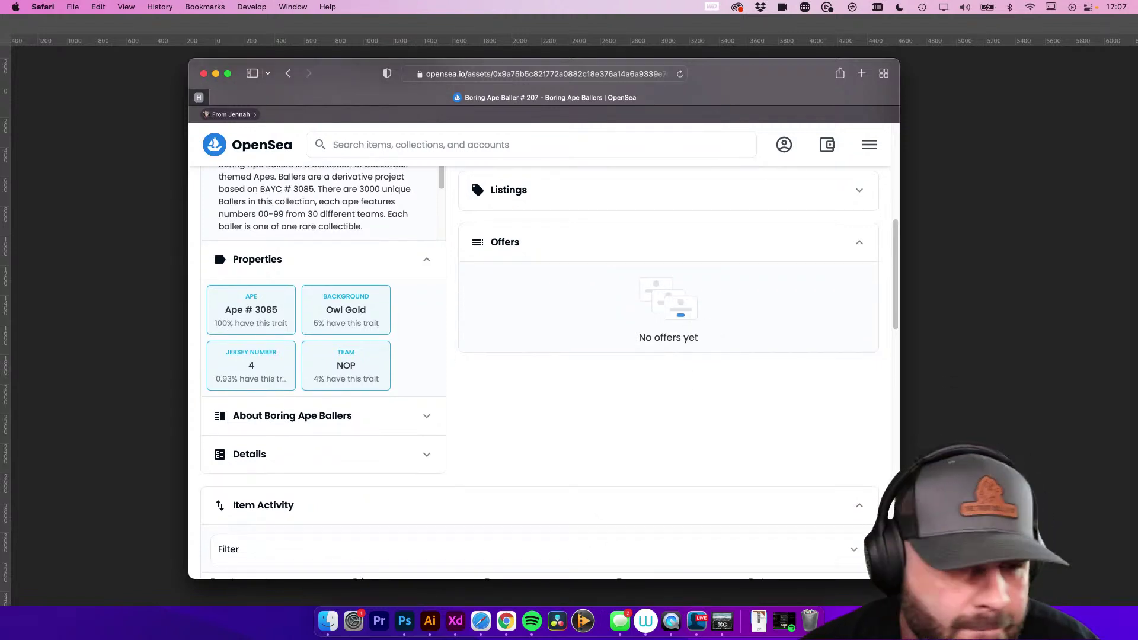
# Look through the item activity and related collection NFTs, and return to the ape artwork to examine its background
pyautogui.scroll(-6, 550, 371)
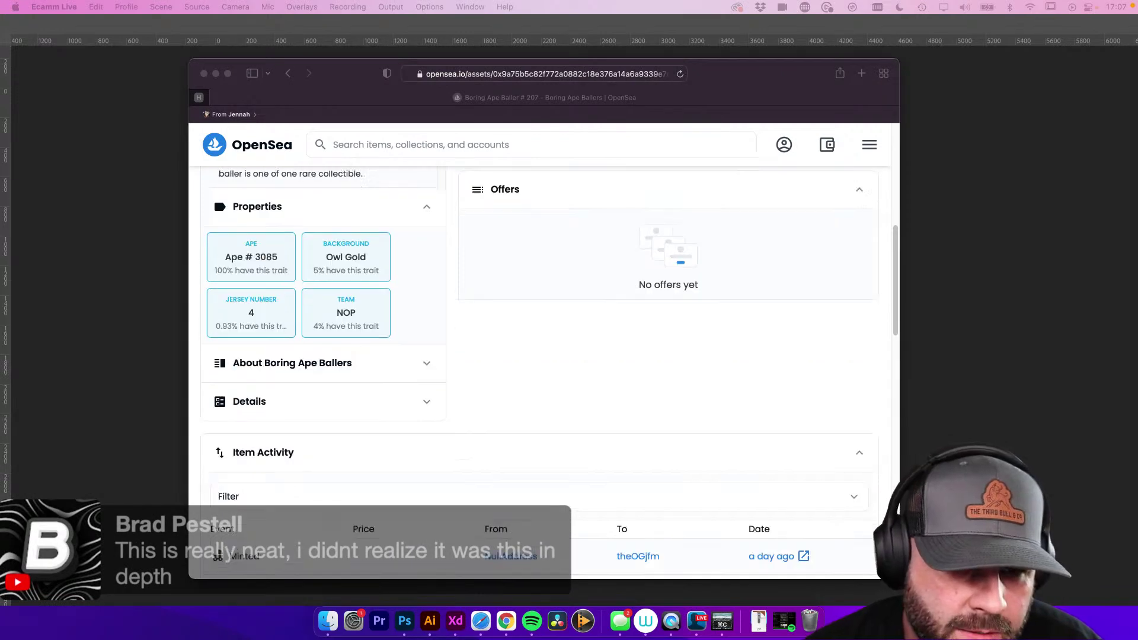
pyautogui.scroll(-3, 549, 371)
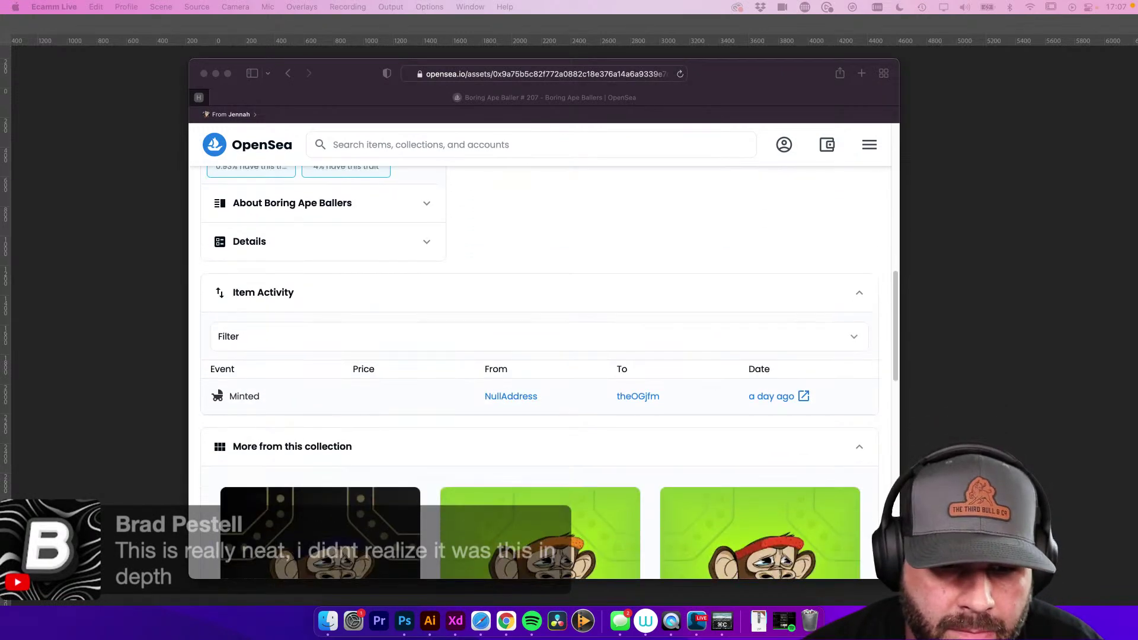
pyautogui.scroll(-2, 540, 376)
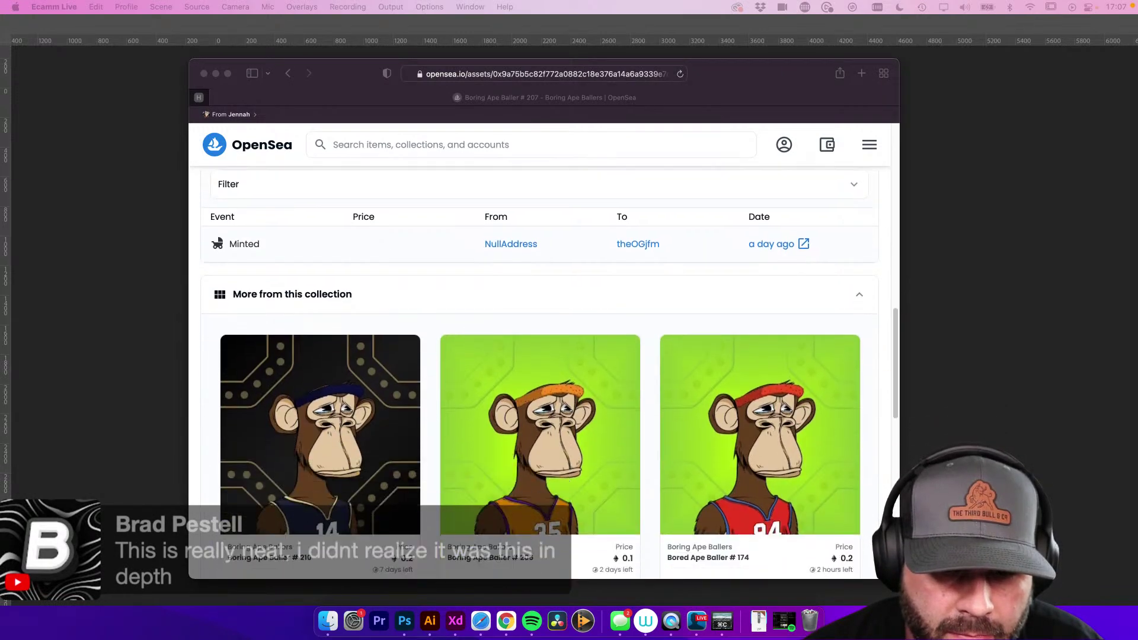
pyautogui.scroll(-1, 537, 372)
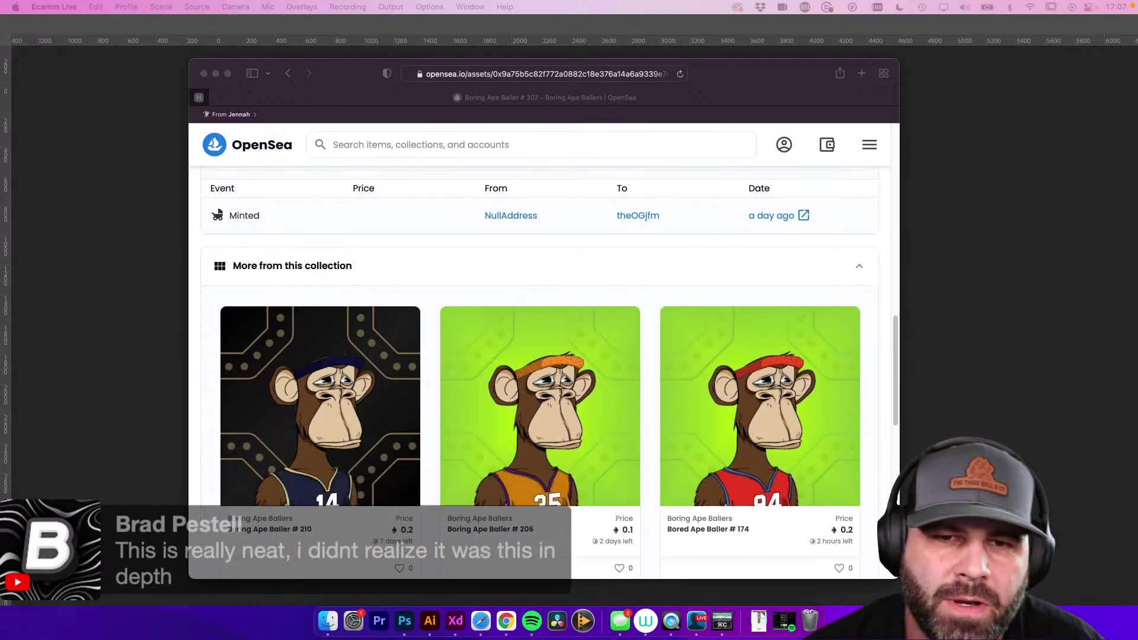
pyautogui.scroll(10, 539, 373)
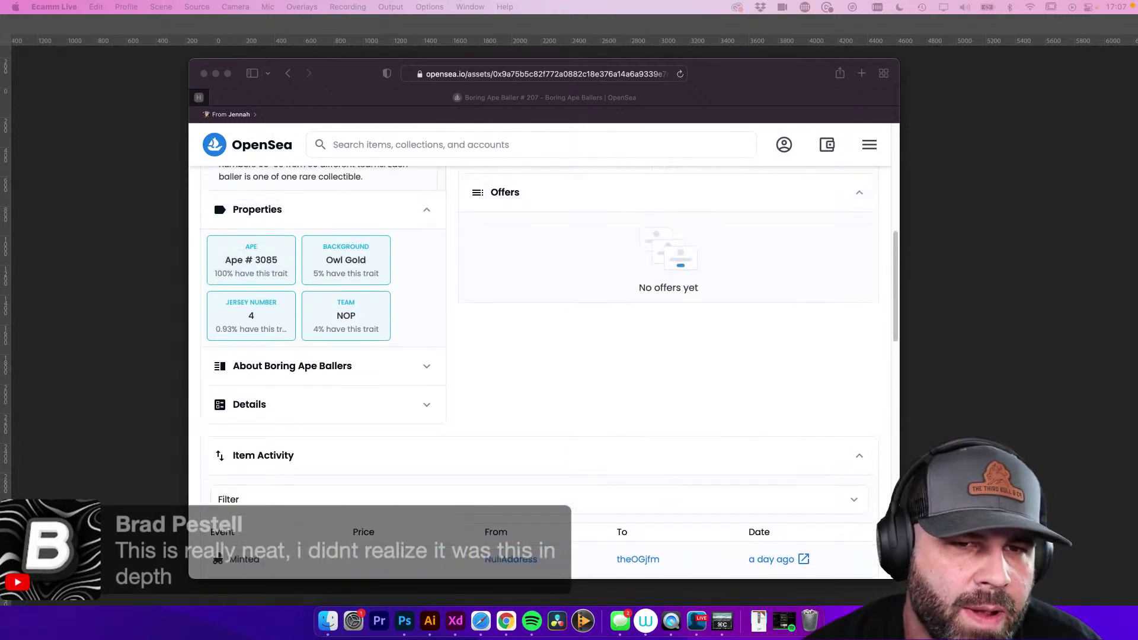
pyautogui.scroll(5, 539, 373)
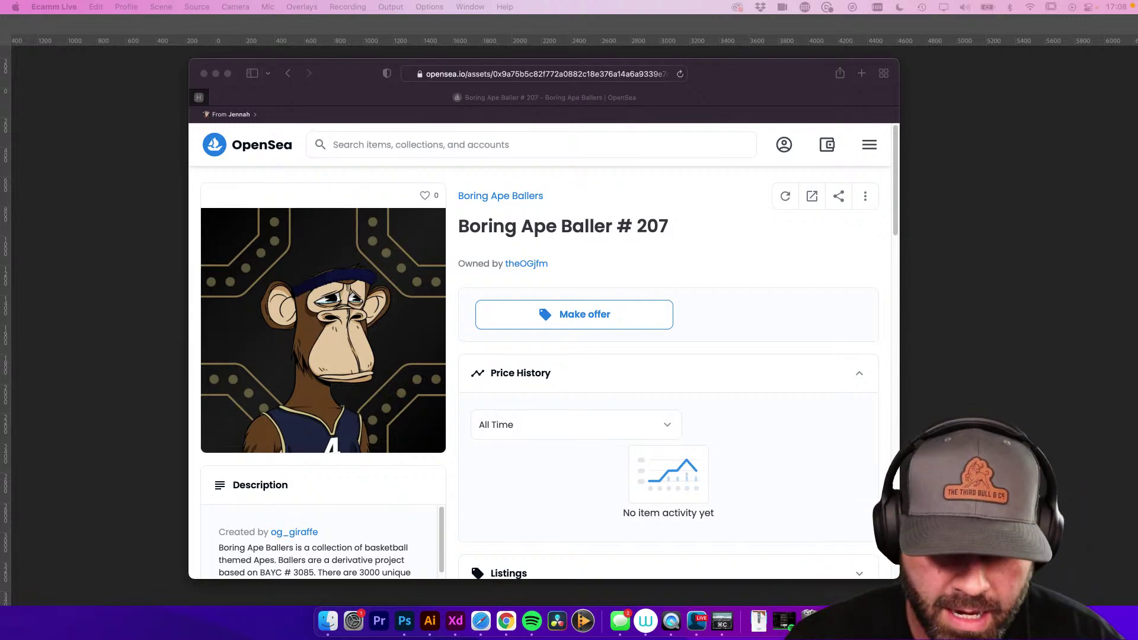
pyautogui.click(376, 274)
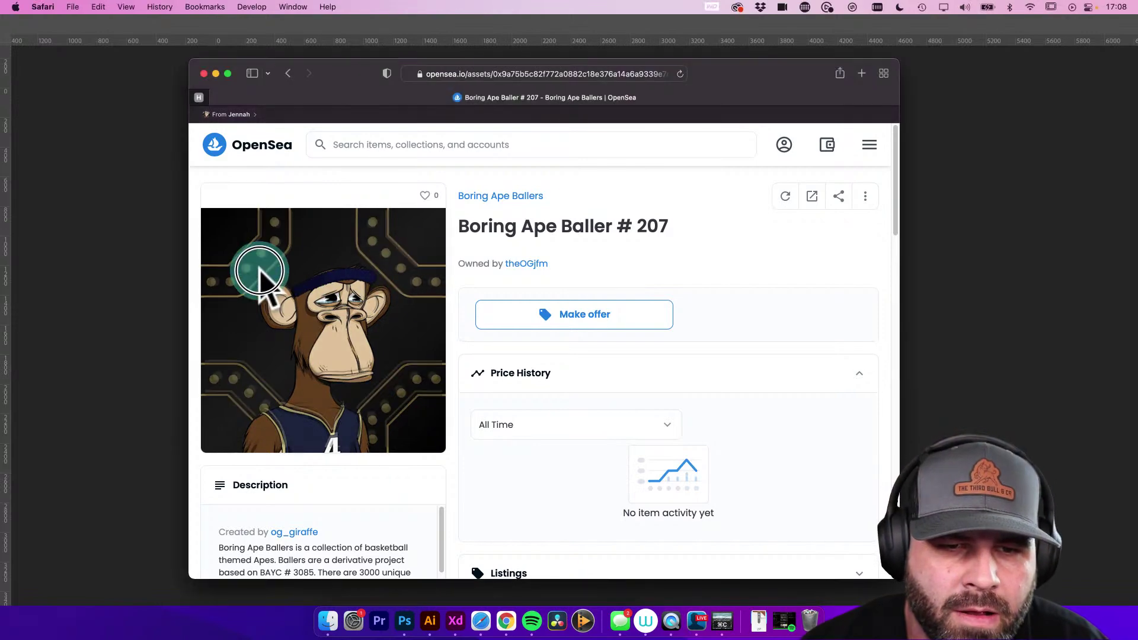
pyautogui.moveTo(279, 284); pyautogui.dragTo(256, 285)
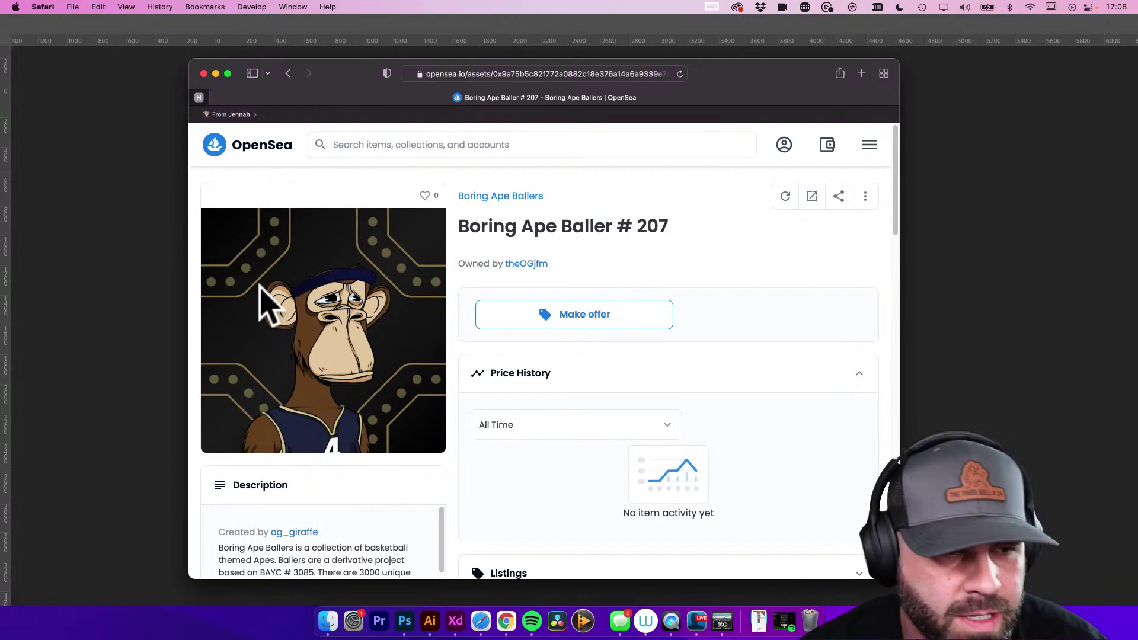
# Switch to Photoshop and save the number 1 artwork
pyautogui.press('super+Tab')
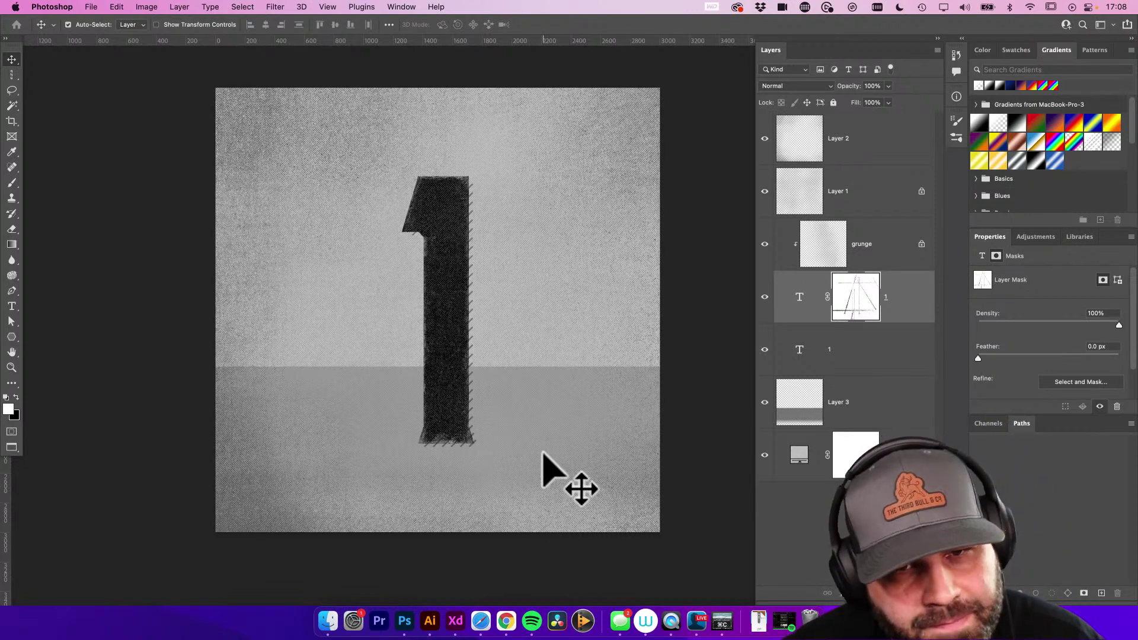
pyautogui.press('super+s')
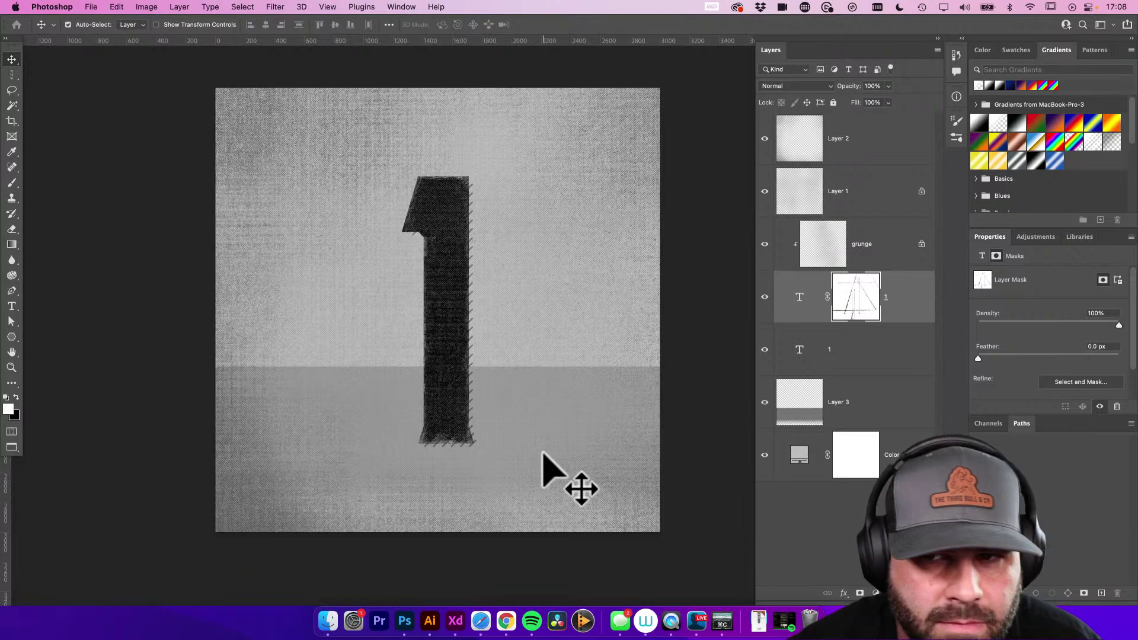
# Group all layers from Layer 2 down to the color fill layer and name the group 1
pyautogui.click(864, 153)
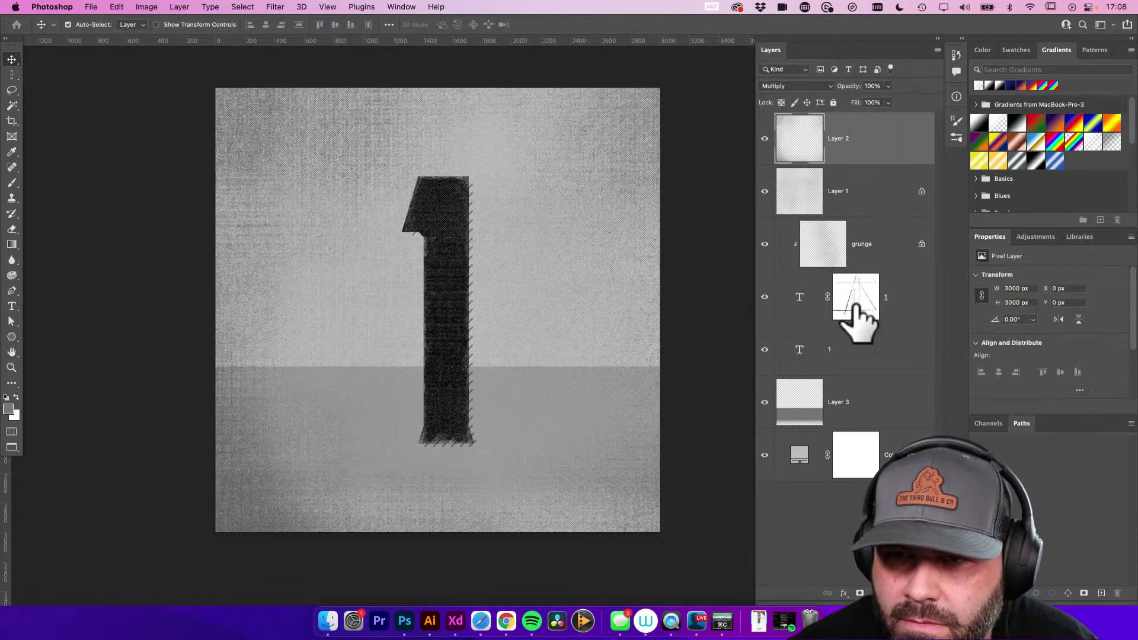
pyautogui.keyDown('shift'); pyautogui.click(888, 450); pyautogui.keyUp('shift')
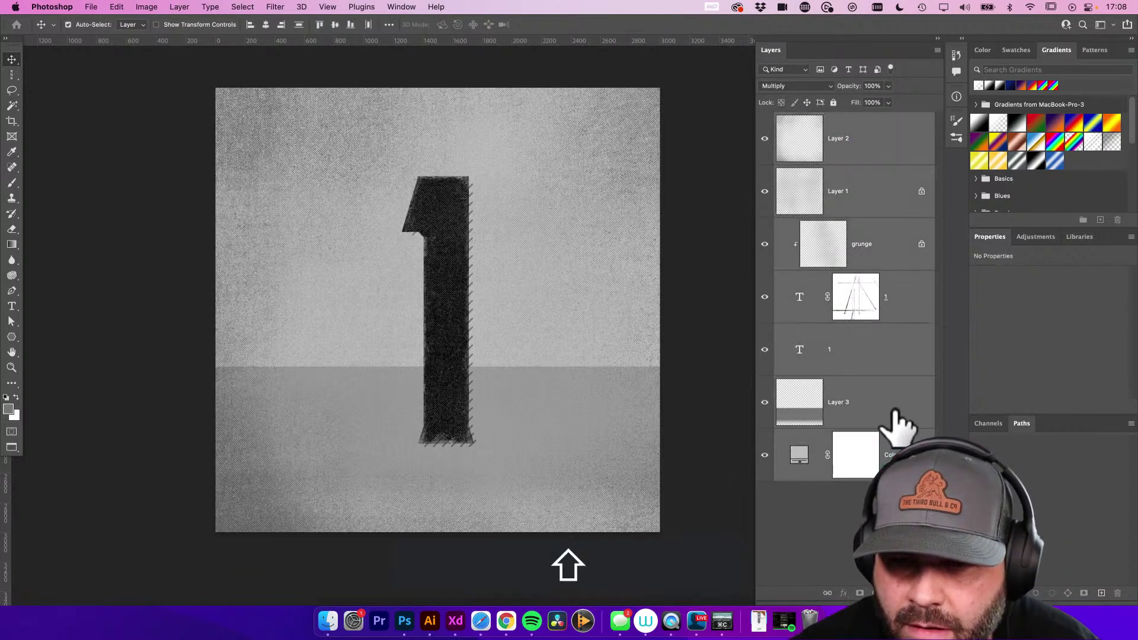
pyautogui.press('super+g')
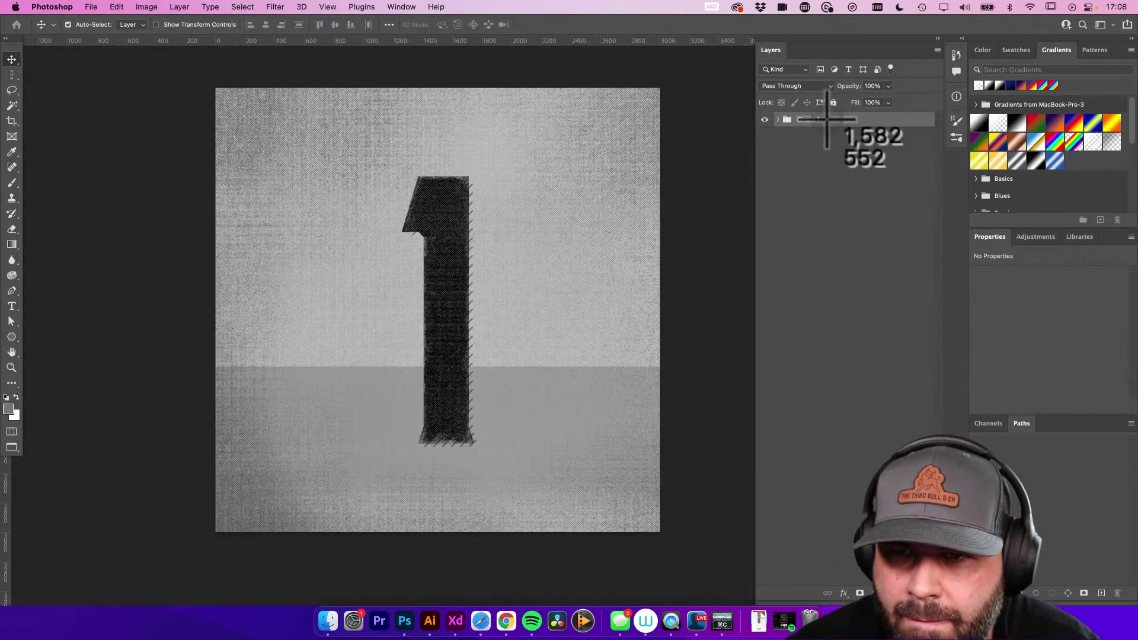
pyautogui.press('Escape')
pyautogui.press('shift+super+r')
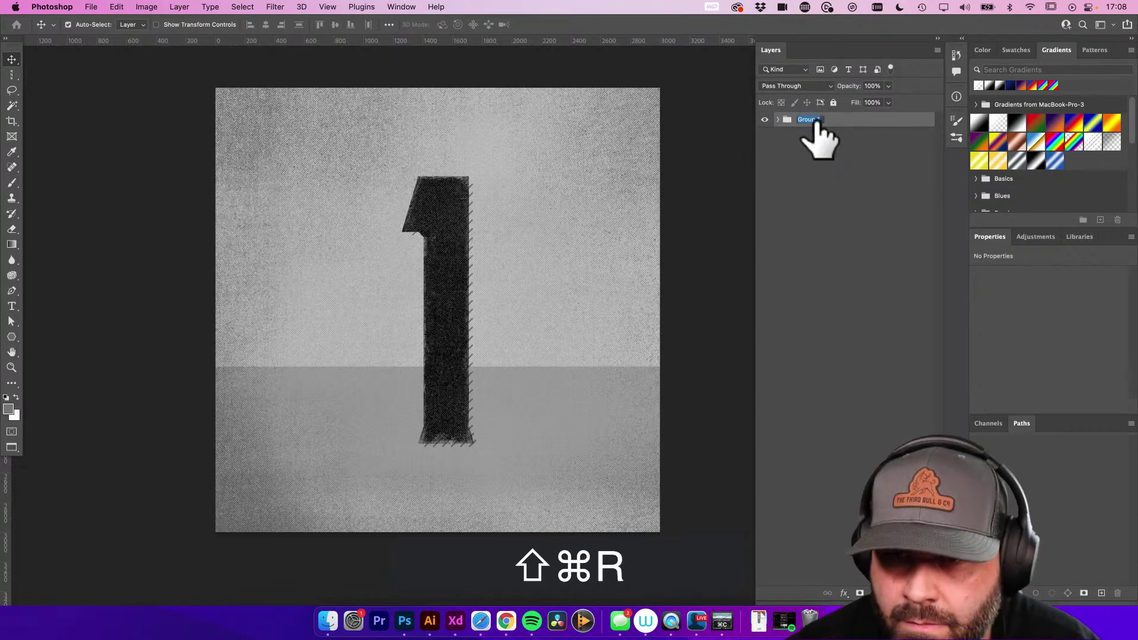
pyautogui.write('1')
pyautogui.press('Return')
pyautogui.press('v')
pyautogui.click(868, 204)
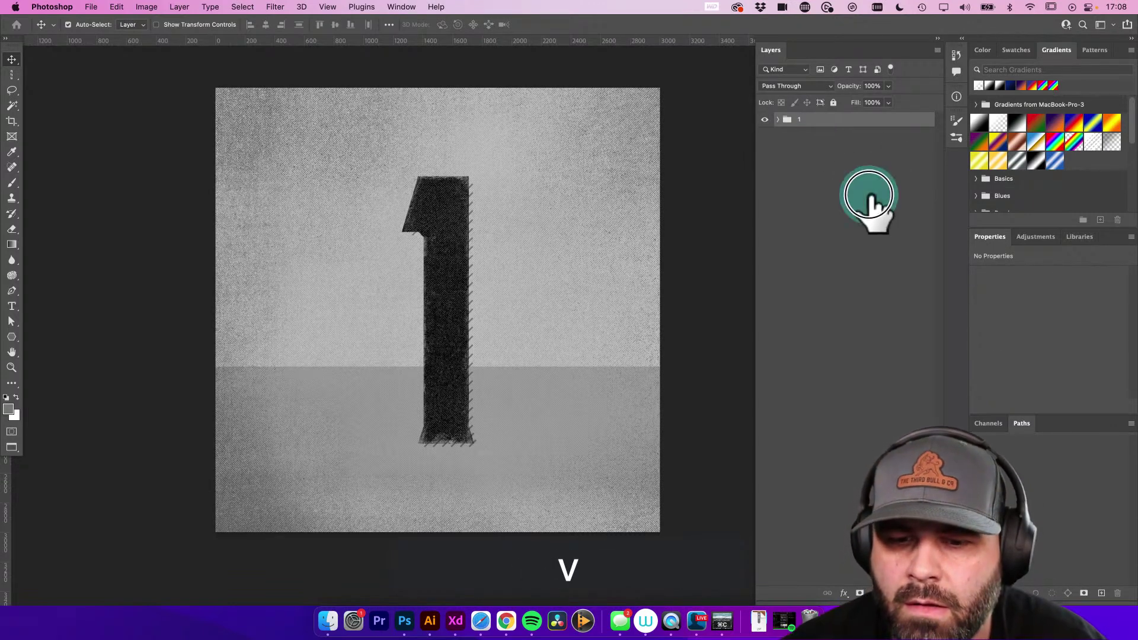
# Check the layers contained in group 1 and collapse the group again
pyautogui.click(833, 122)
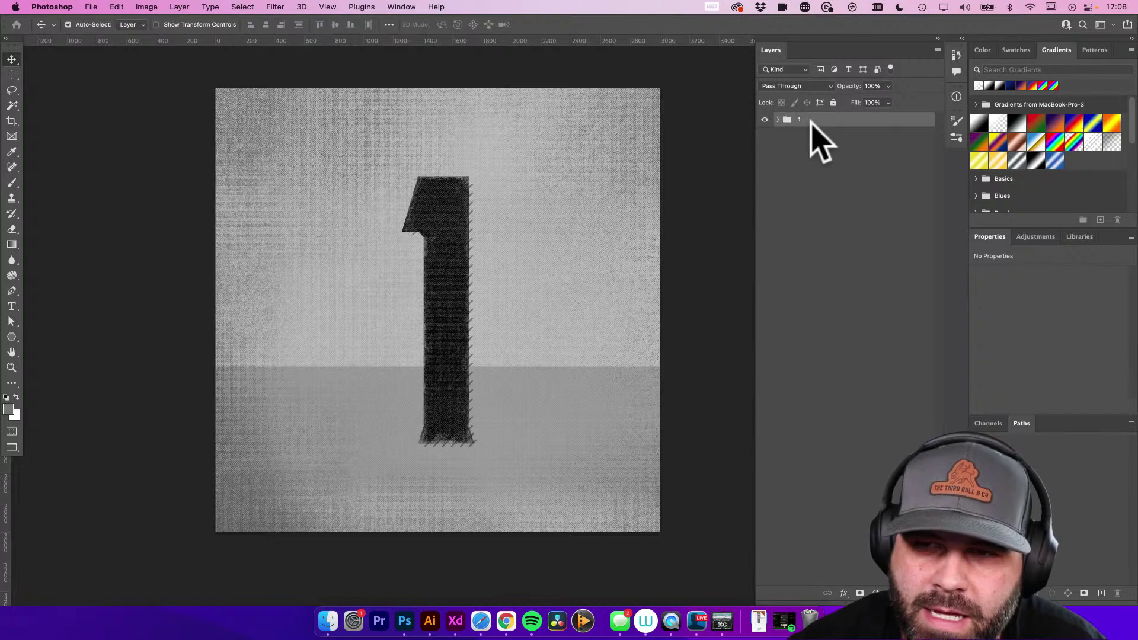
pyautogui.click(777, 119)
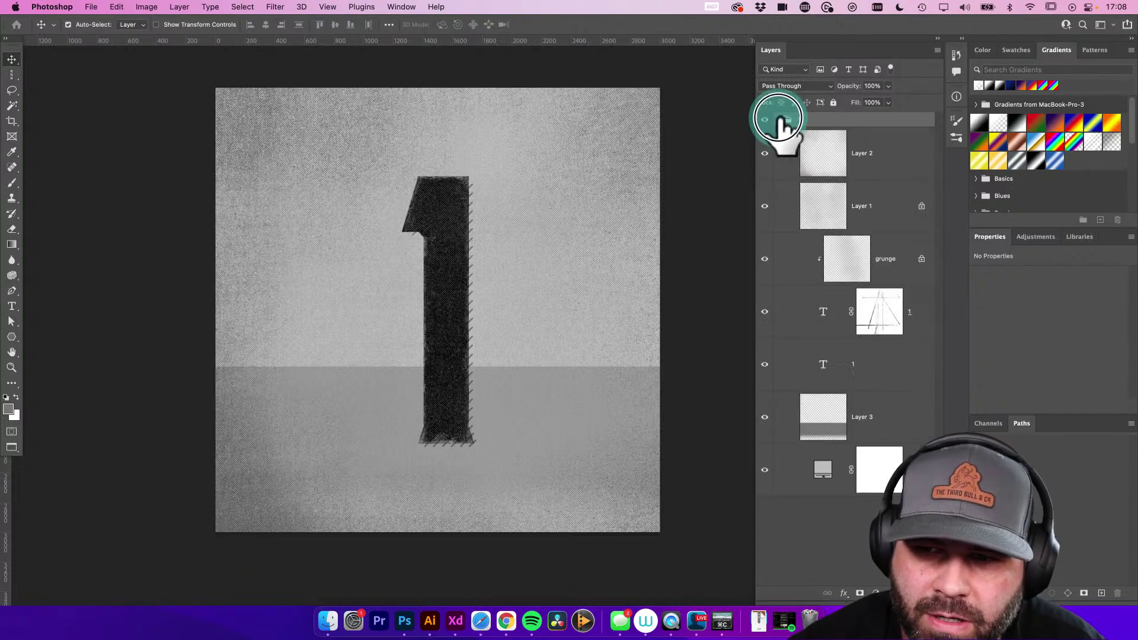
pyautogui.click(777, 119)
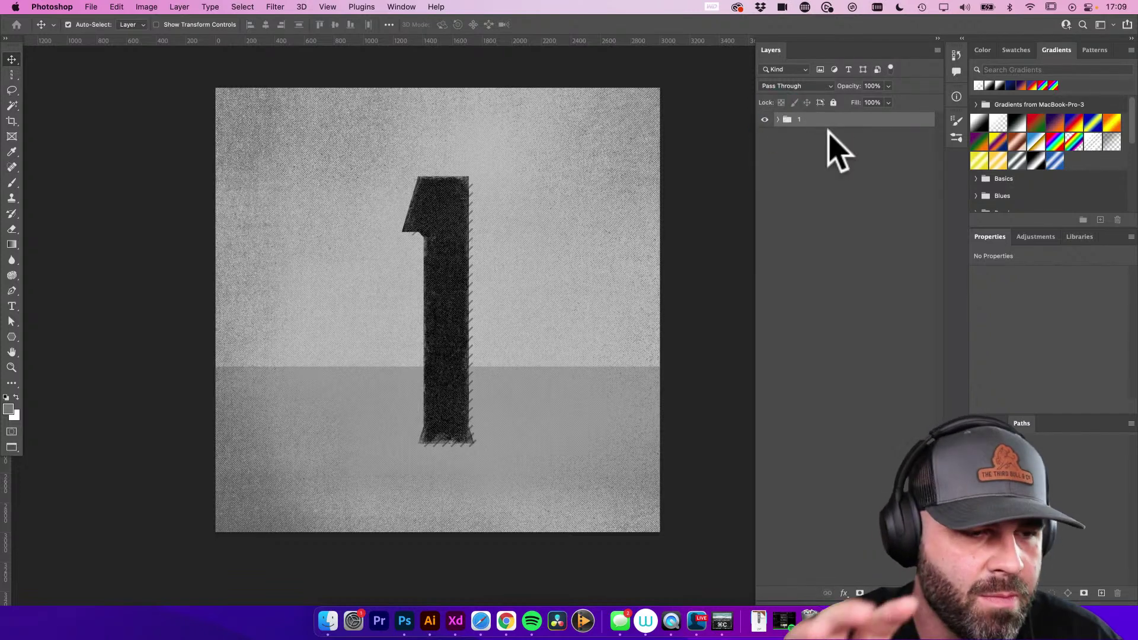
# Duplicate group 1 as a group named 2, hide the original group, and expand the new group's layers
pyautogui.press('super+j')
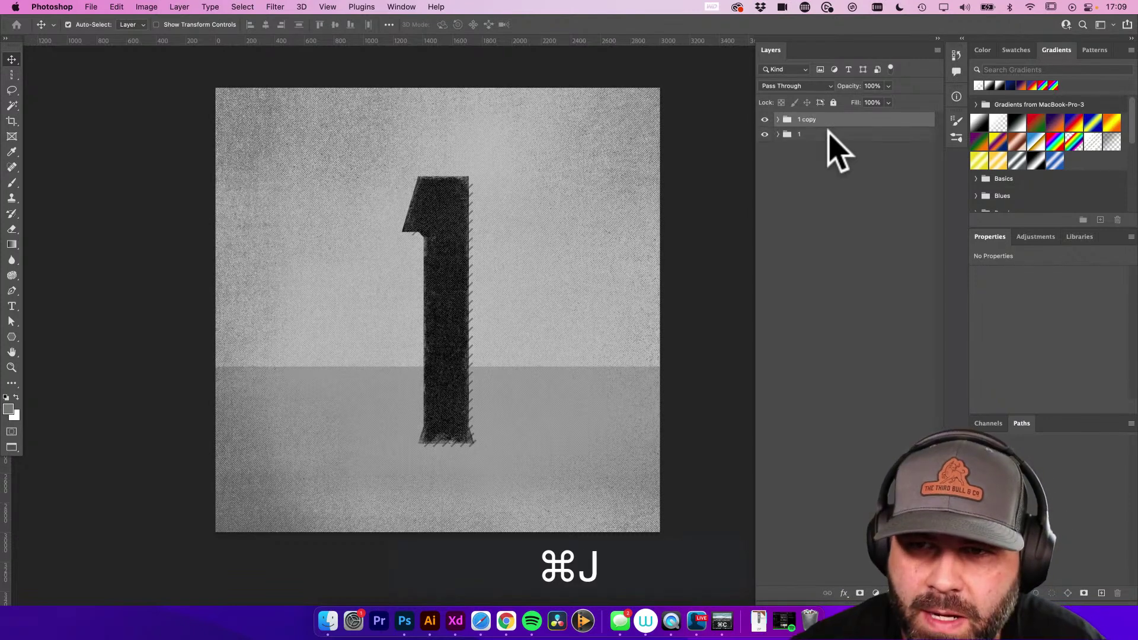
pyautogui.click(765, 135)
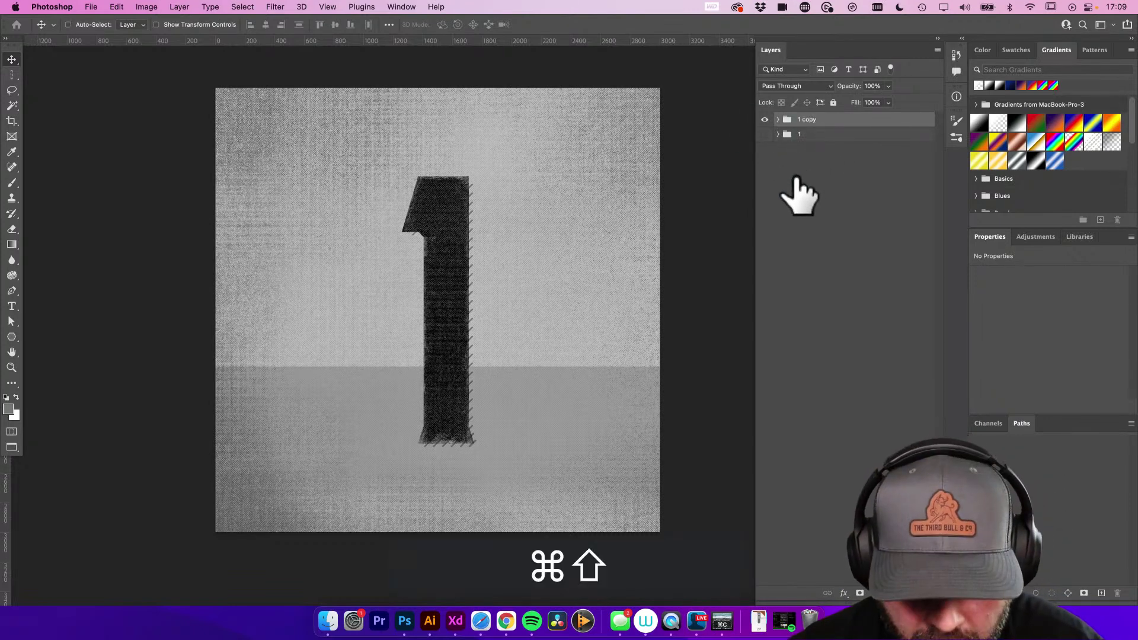
pyautogui.press('super+shift+r')
pyautogui.write('2')
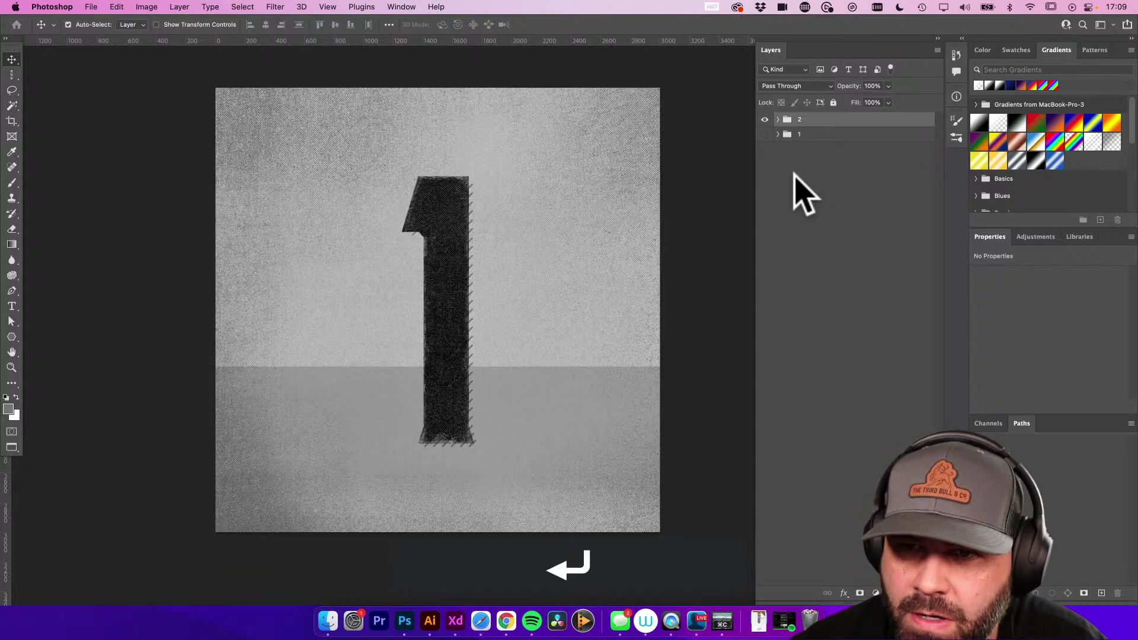
pyautogui.click(777, 119)
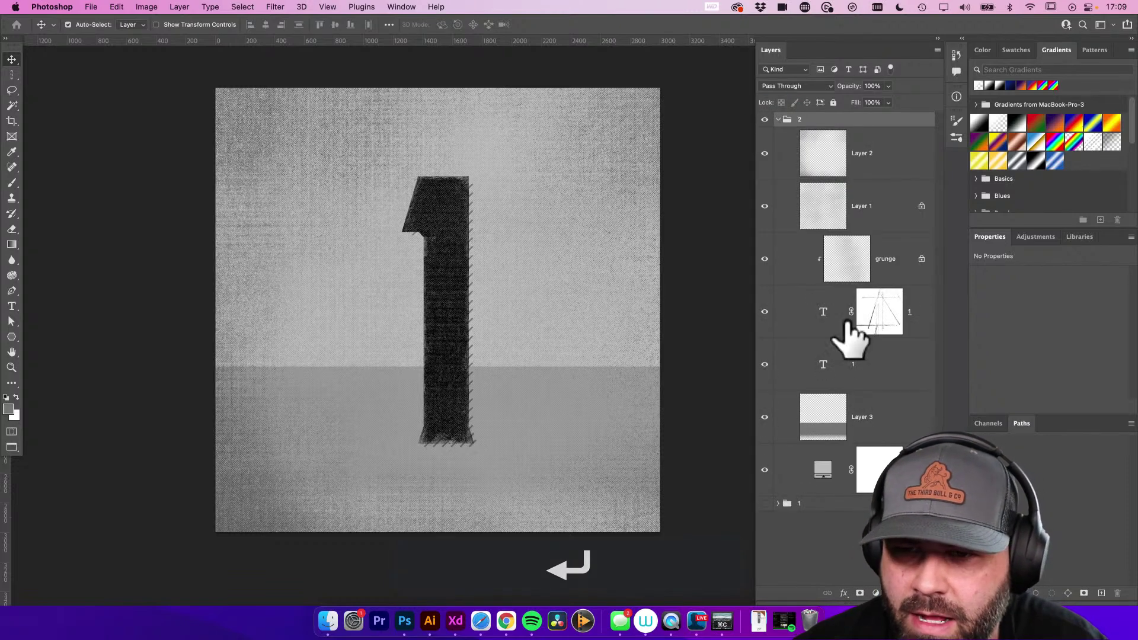
# Change the text of both number layers in group 2 to 2, collapse the group, and save the file
pyautogui.doubleClick(821, 365)
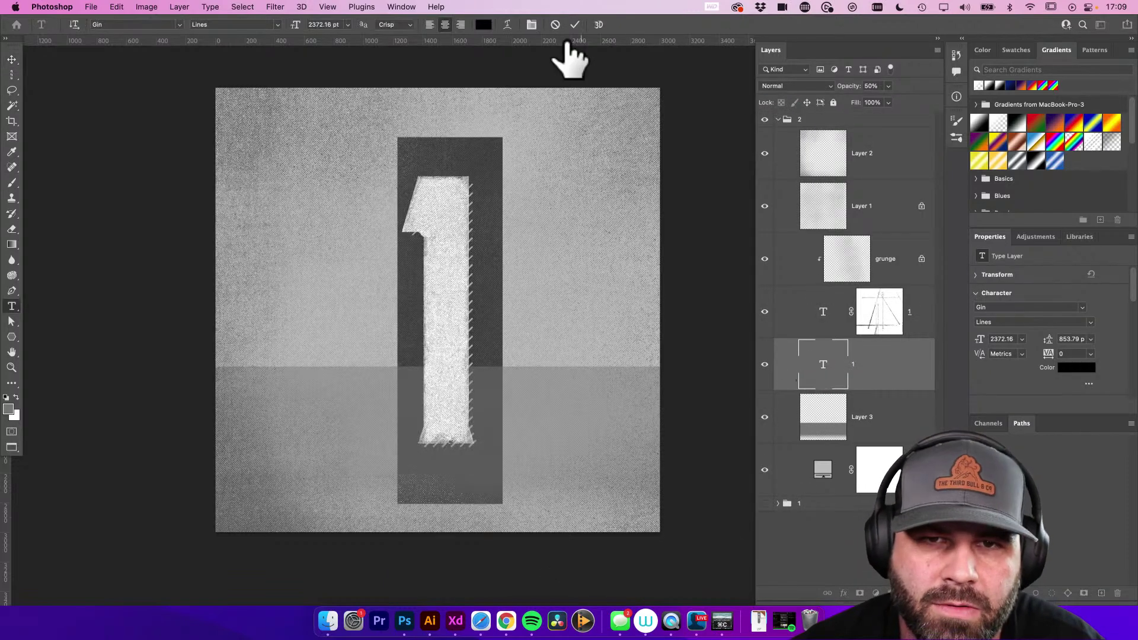
pyautogui.write('2')
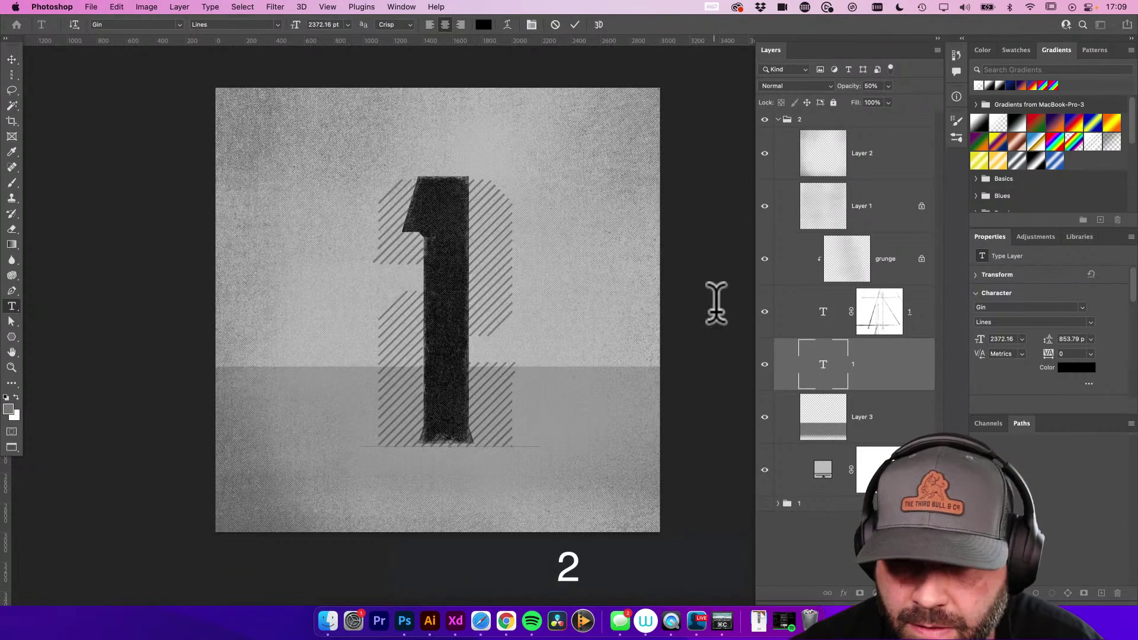
pyautogui.click(821, 312)
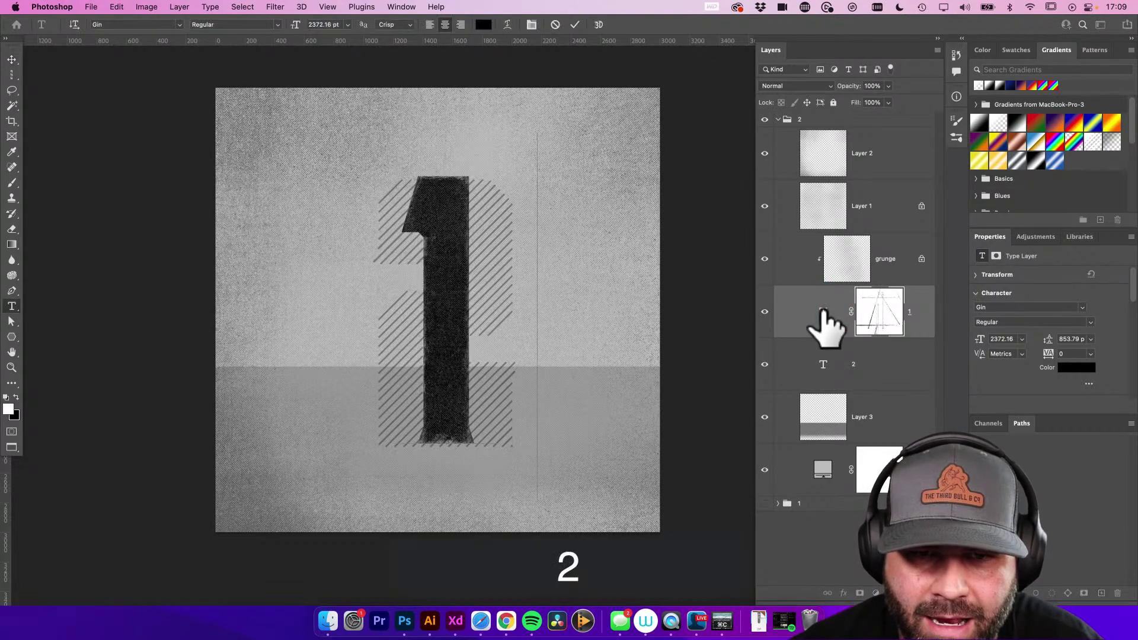
pyautogui.click(12, 60)
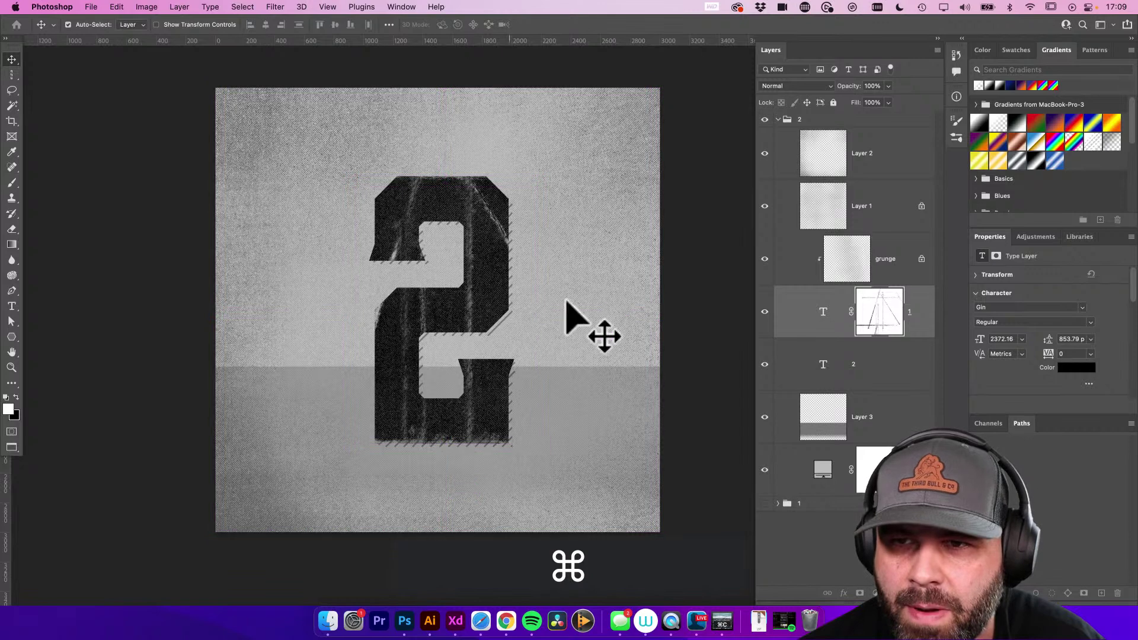
pyautogui.click(779, 119)
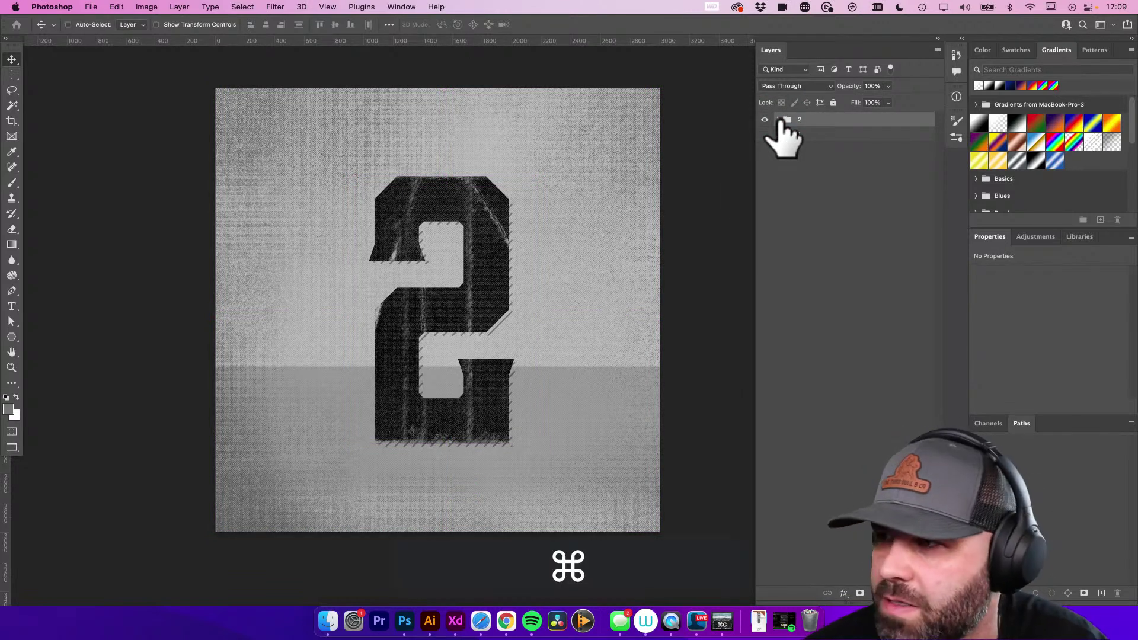
pyautogui.press('super+s')
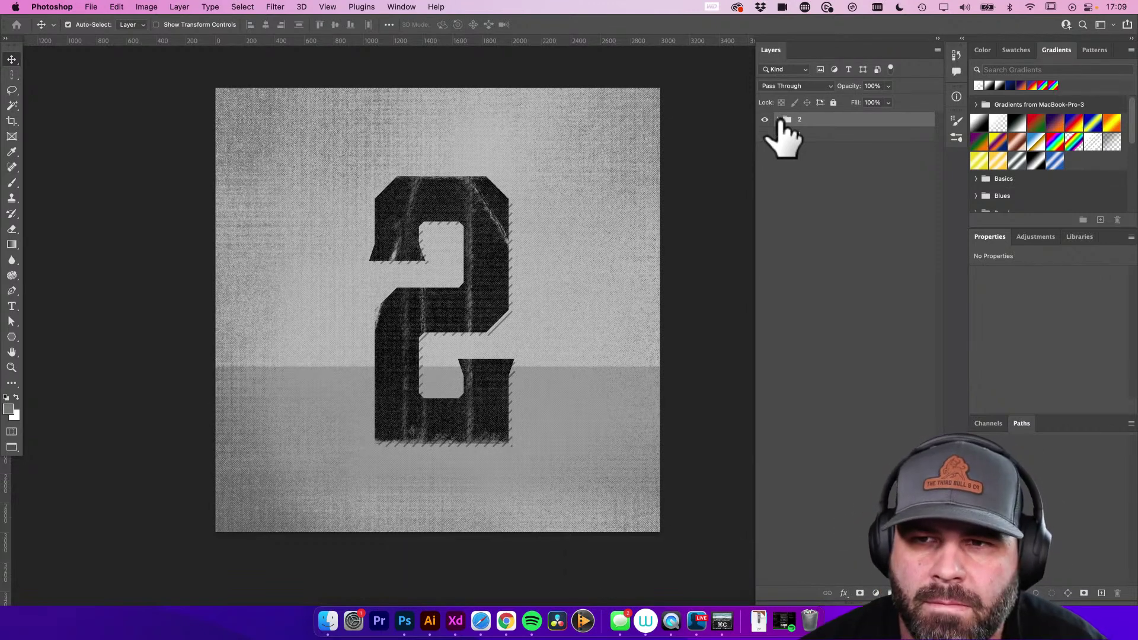
# Expand group 2 and select its color fill layer at the bottom of the group
pyautogui.click(778, 119)
pyautogui.click(880, 311)
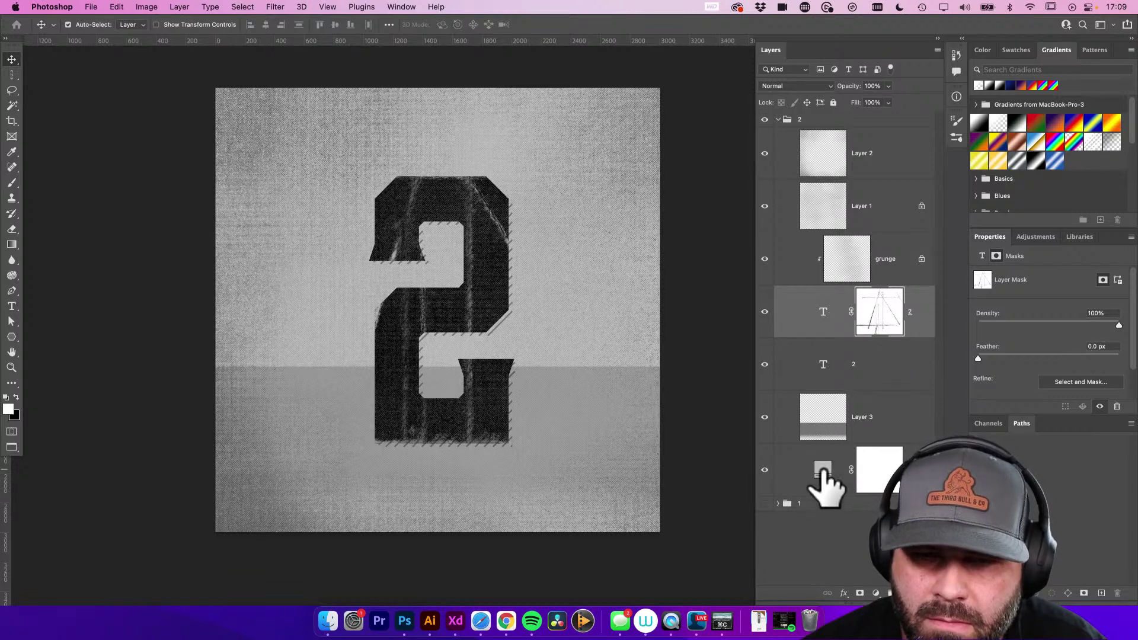
pyautogui.click(822, 470)
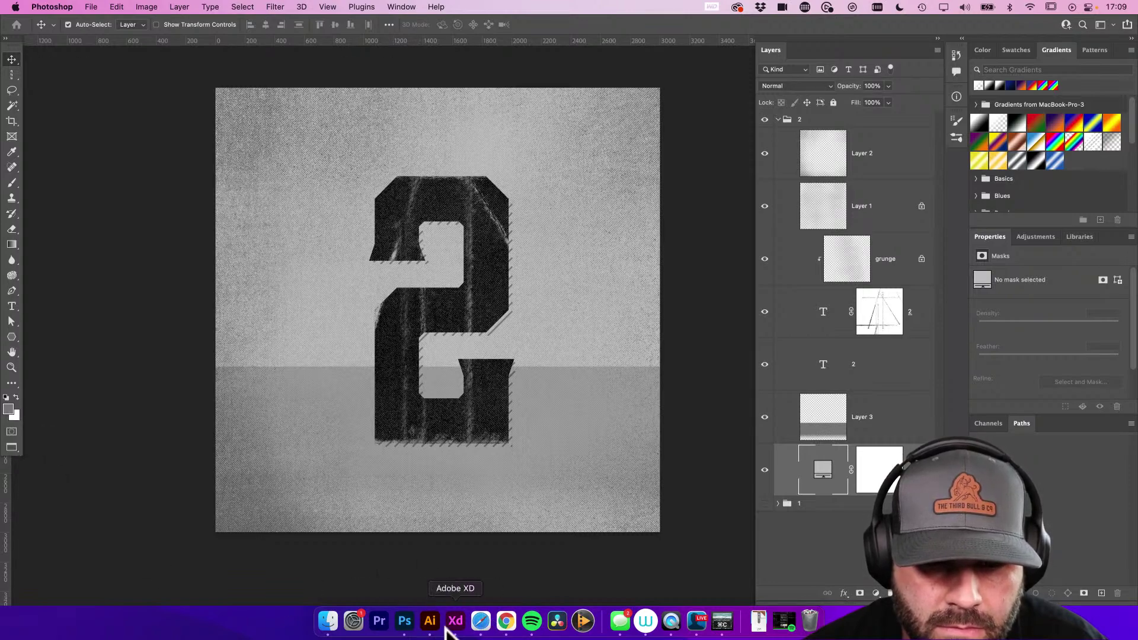
# Switch to Safari and search in a new tab for "pro basketball player with number 2"
pyautogui.click(481, 621)
pyautogui.press('super+t')
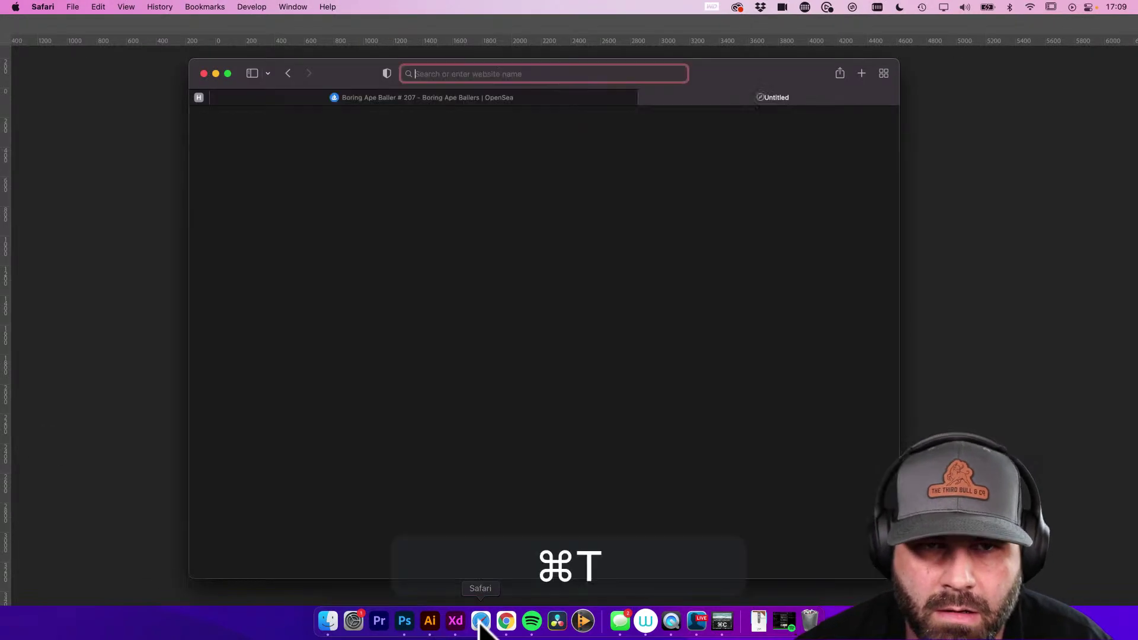
pyautogui.write('pro bas')
pyautogui.write('ketball playe')
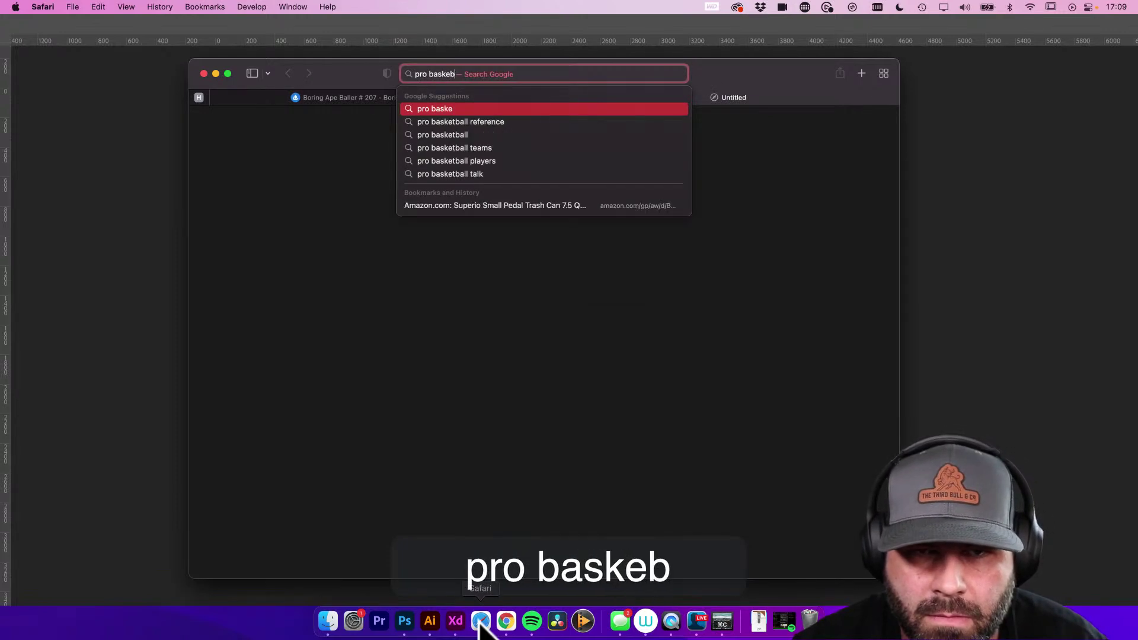
pyautogui.write('r w')
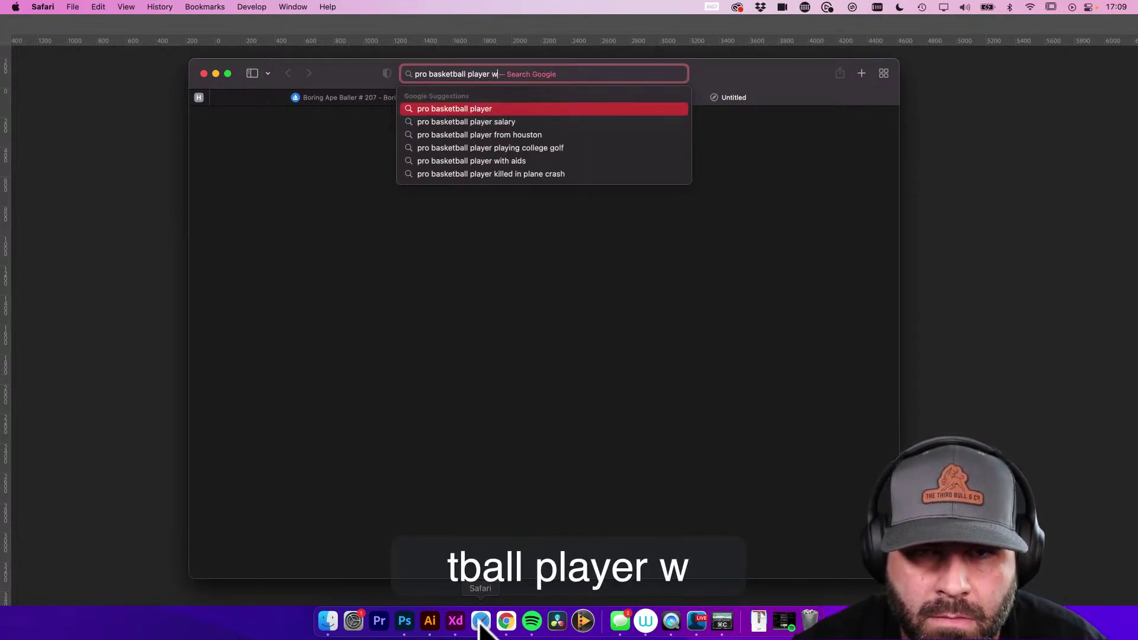
pyautogui.write('ith number 2')
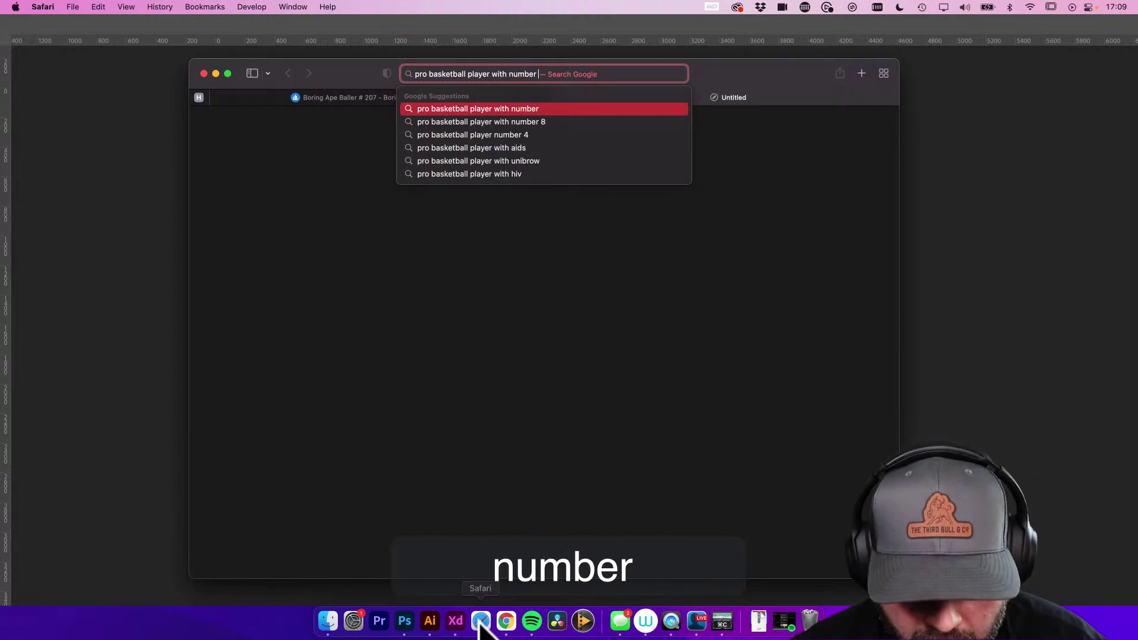
pyautogui.press('Return')
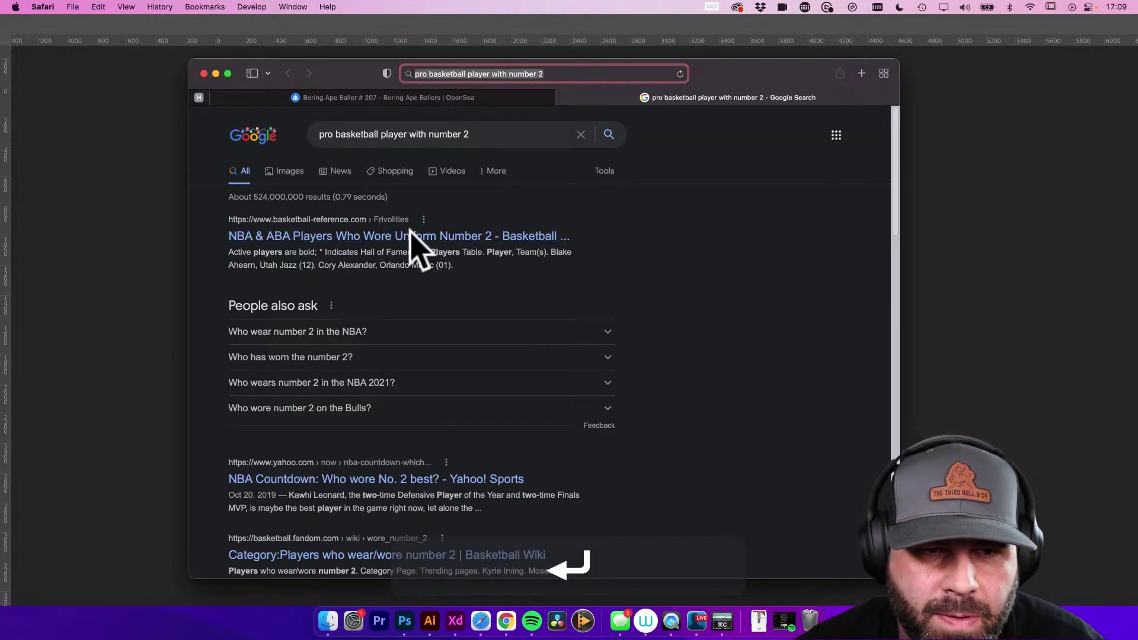
# Open the Basketball Reference result on players who wore uniform number 2 and look through the player and team list
pyautogui.moveTo(743, 78); pyautogui.dragTo(760, 62)
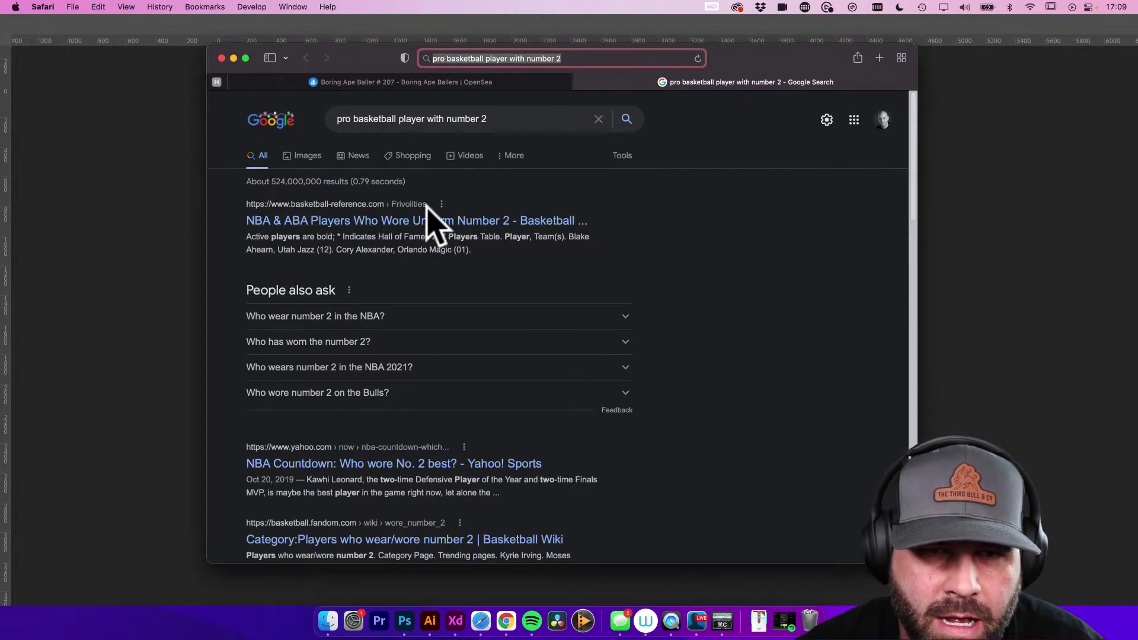
pyautogui.click(373, 223)
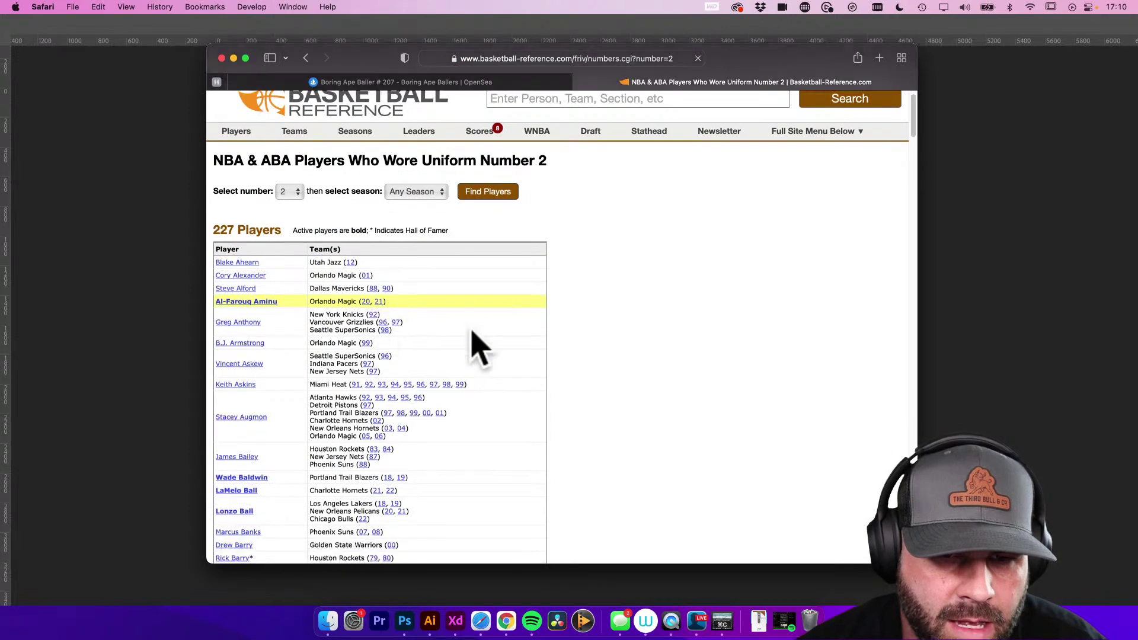
pyautogui.scroll(-2, 478, 343)
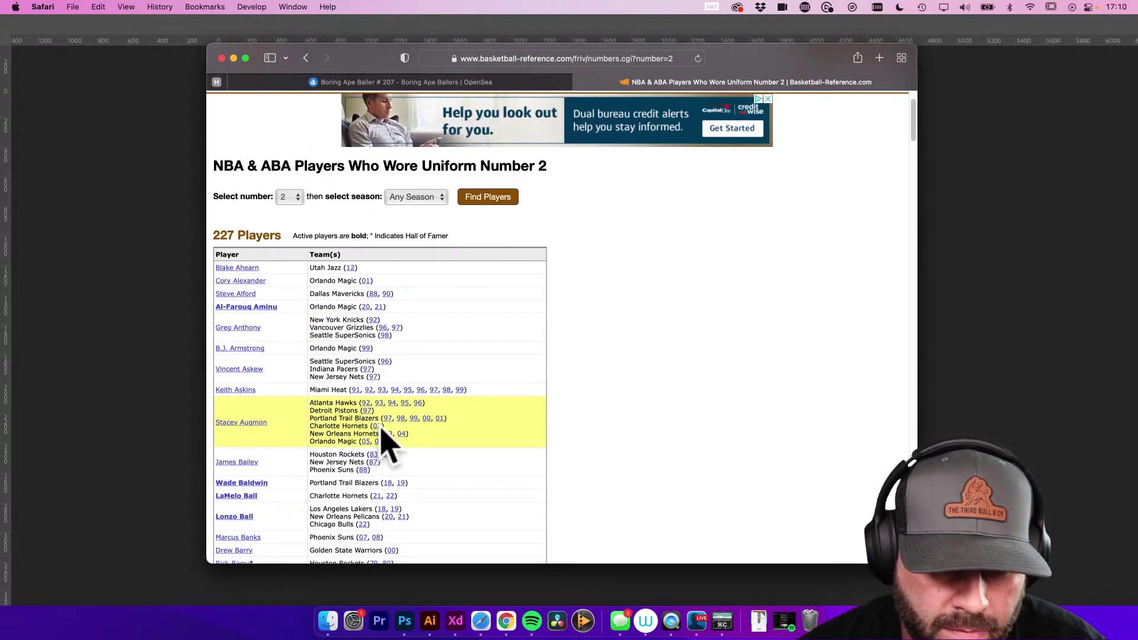
pyautogui.scroll(-7, 388, 445)
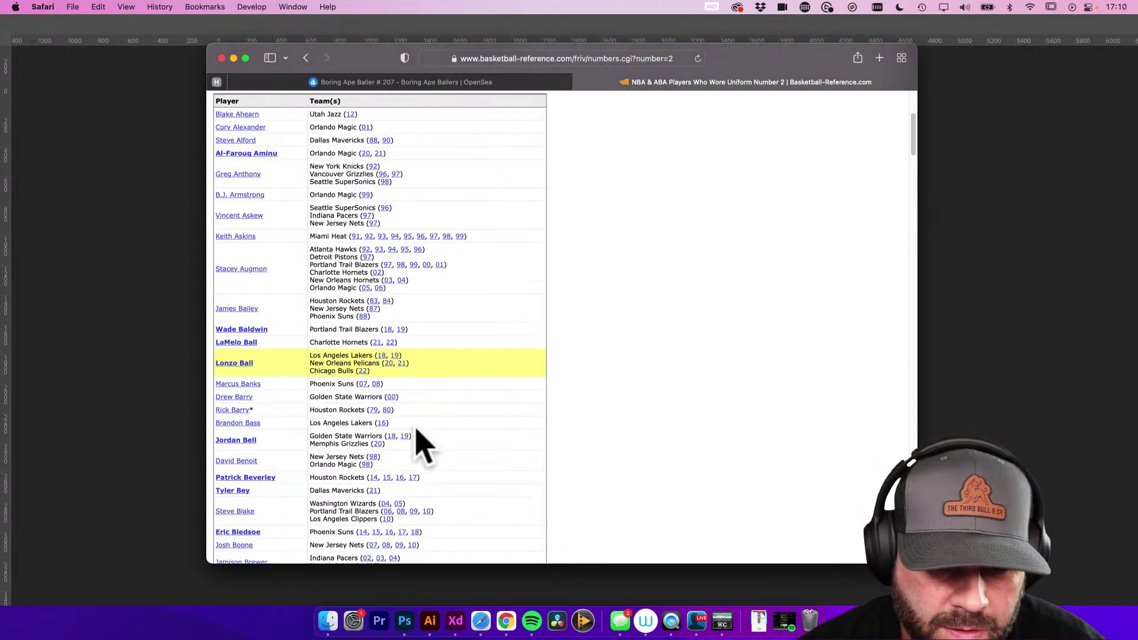
pyautogui.scroll(-2, 418, 445)
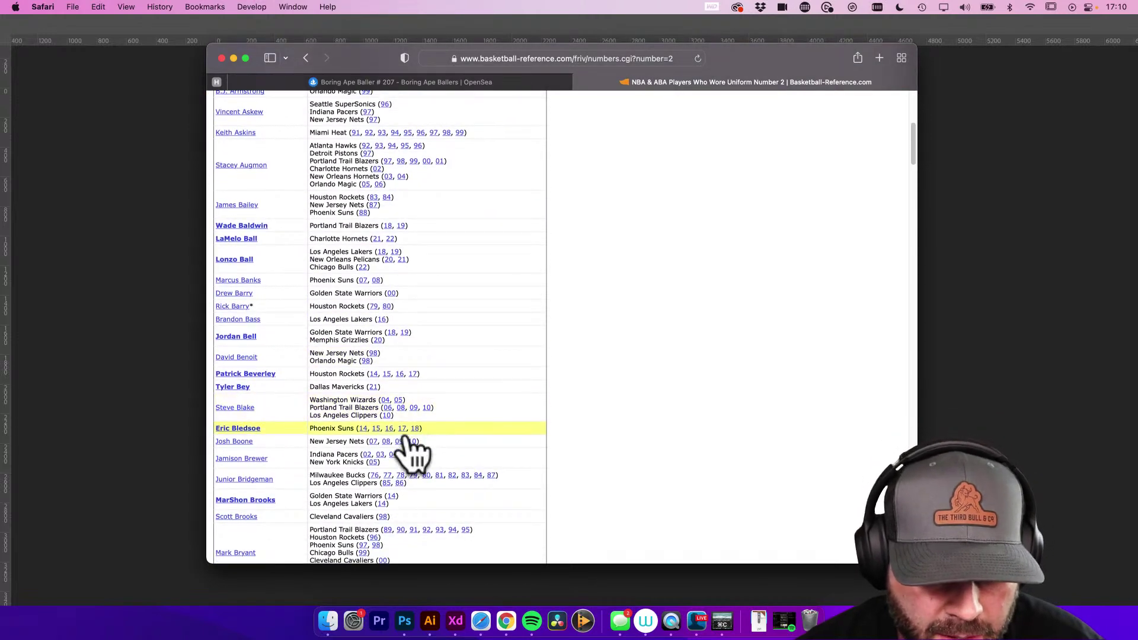
# Open the 2001-02 season list of players who wore number 2 and look through its players
pyautogui.click(367, 454)
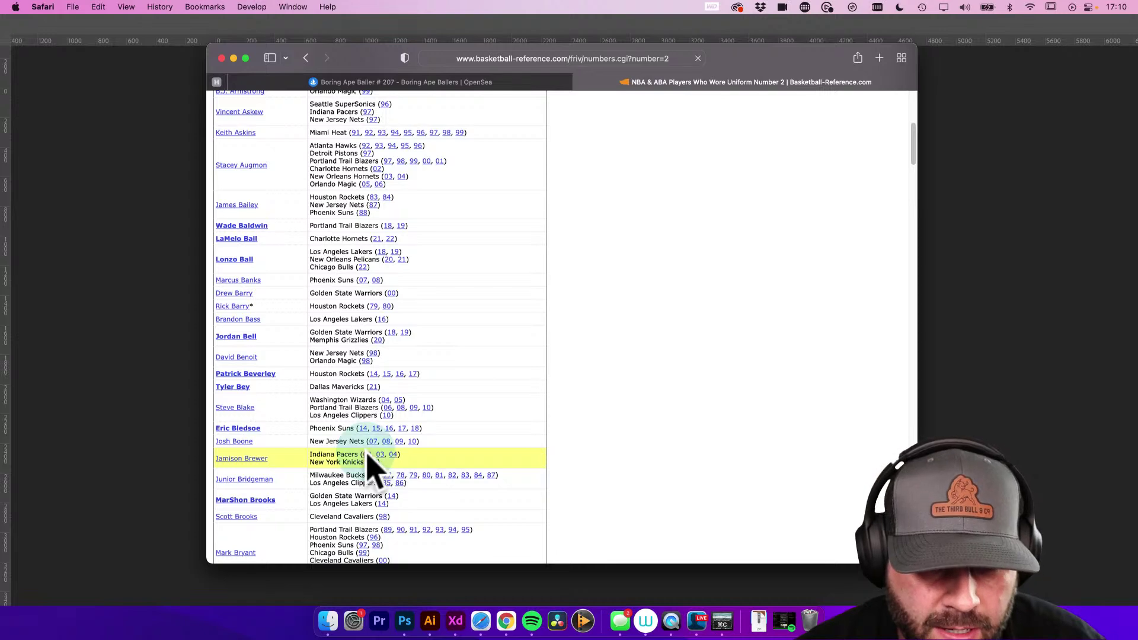
pyautogui.moveTo(364, 62); pyautogui.dragTo(443, 50)
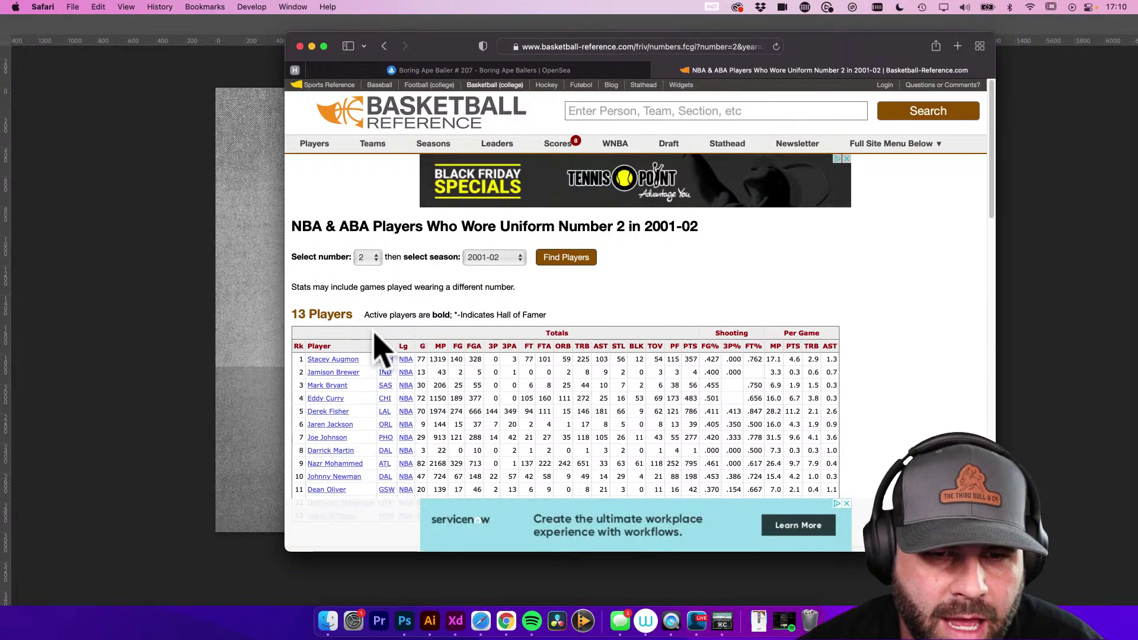
pyautogui.scroll(-2, 379, 344)
pyautogui.scroll(-5, 381, 350)
pyautogui.scroll(6, 381, 338)
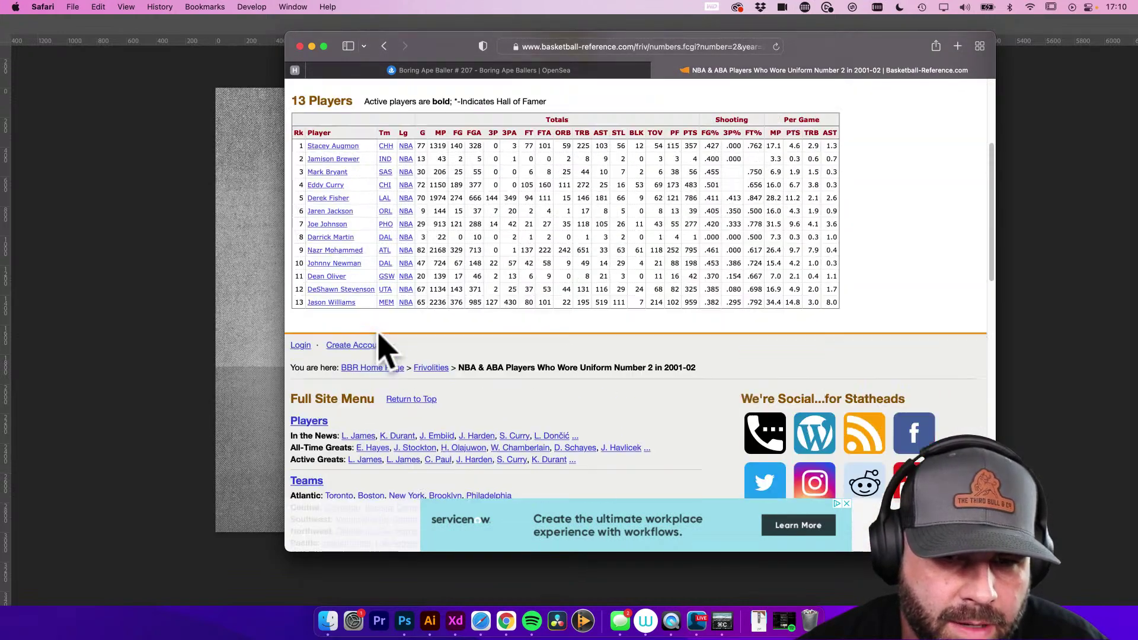
pyautogui.scroll(1, 382, 344)
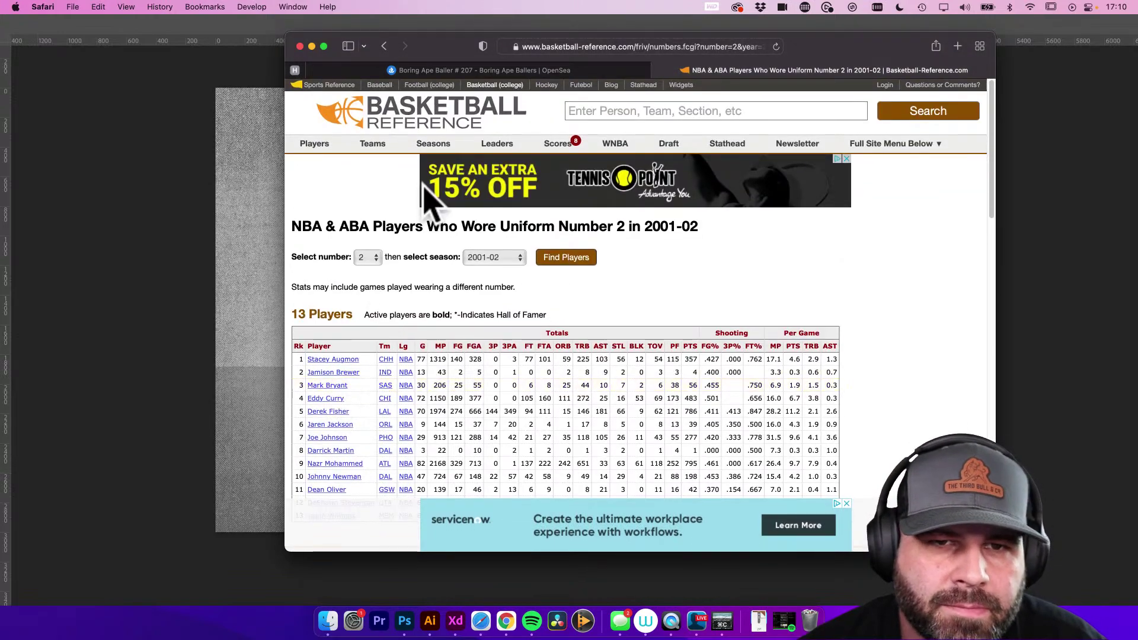
# Search for "nba basketball teams" and capture the Los Angeles Lakers logo from the results to the clipboard
pyautogui.click(600, 46)
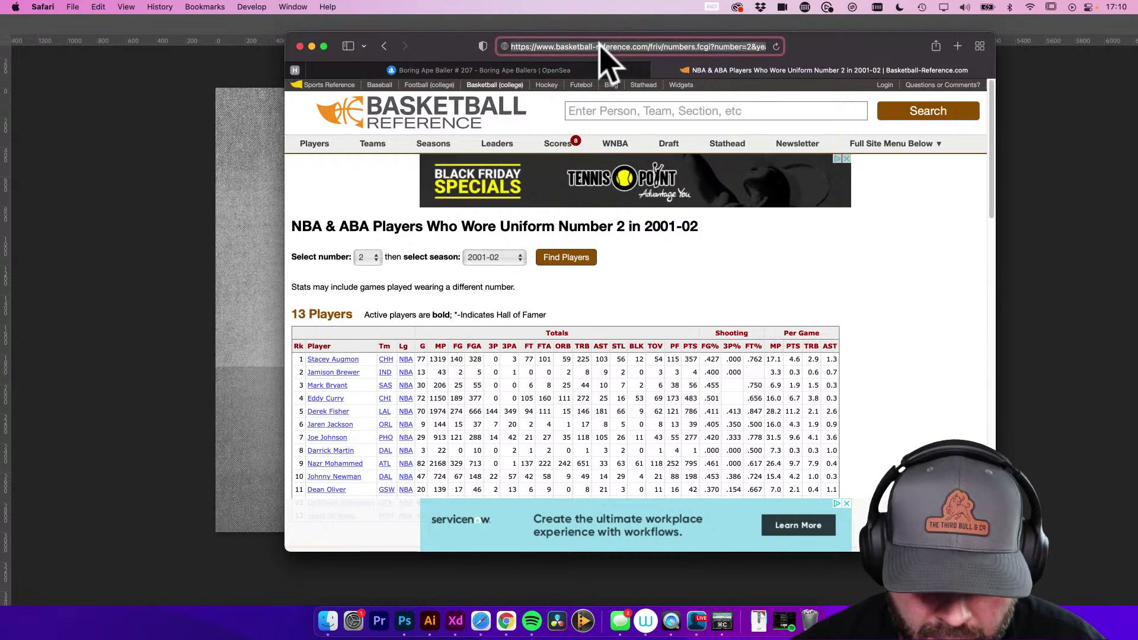
pyautogui.write('nba bask')
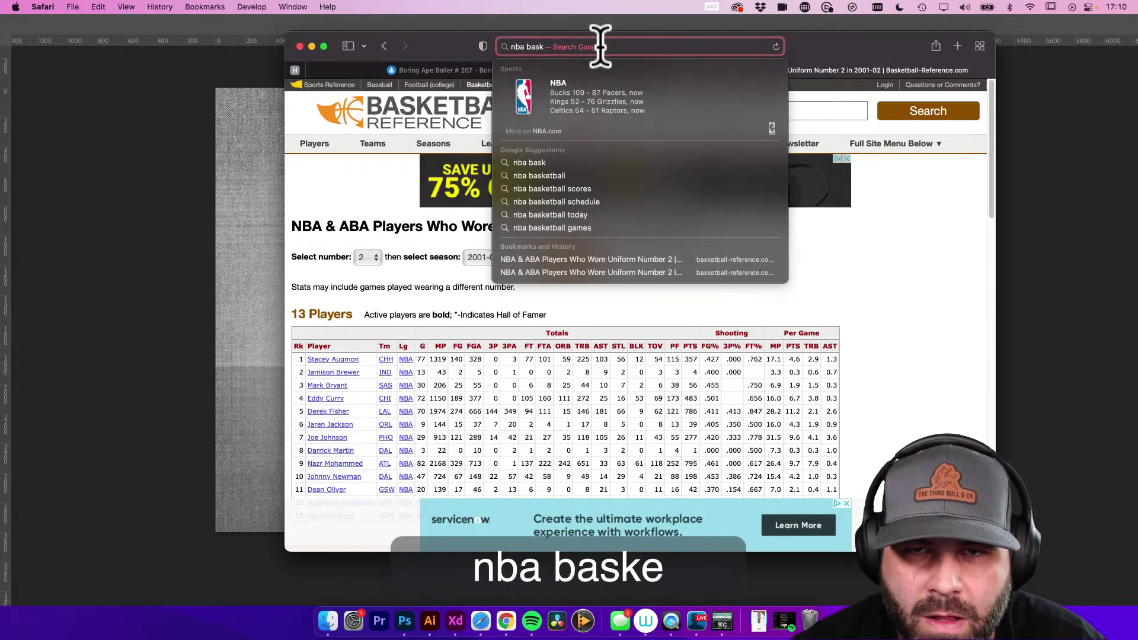
pyautogui.write('etball teams')
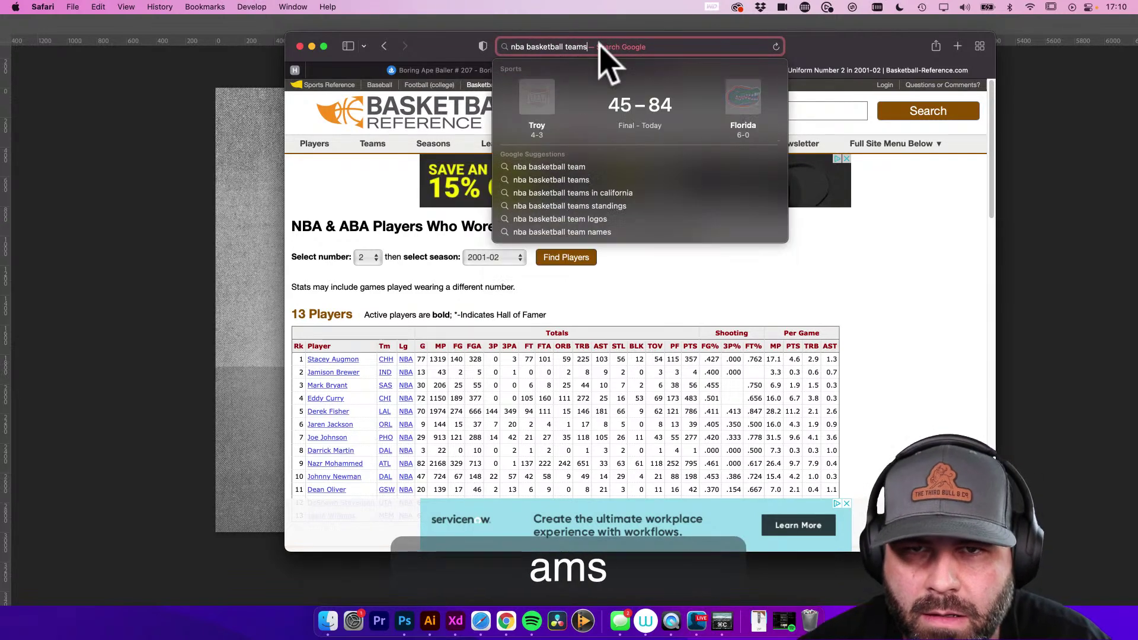
pyautogui.press('Return')
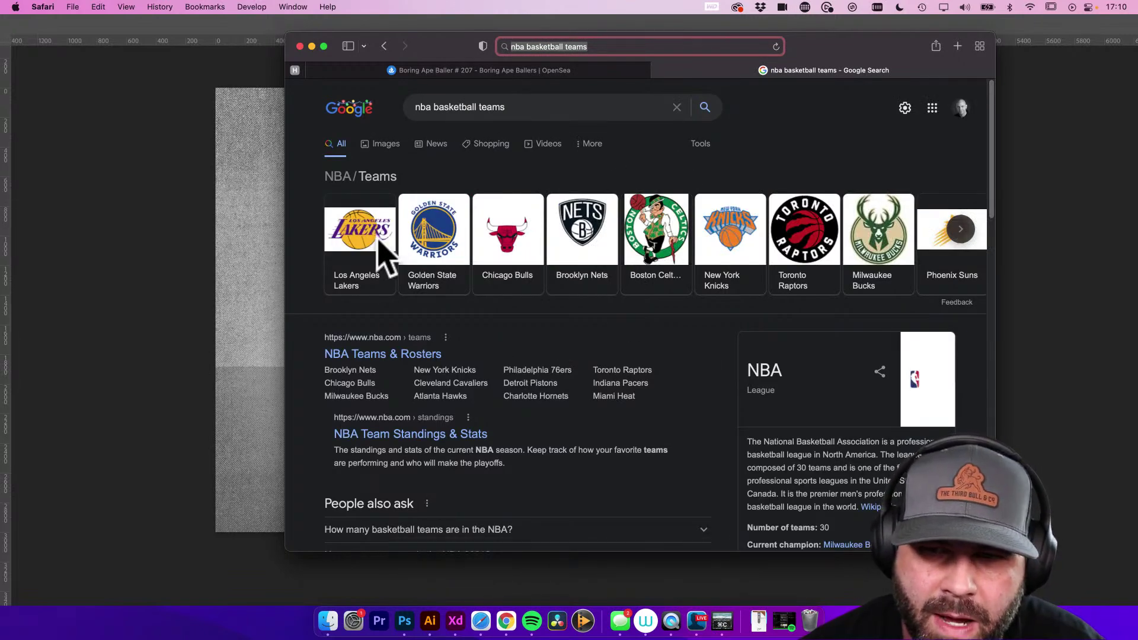
pyautogui.moveTo(439, 355); pyautogui.dragTo(393, 255)
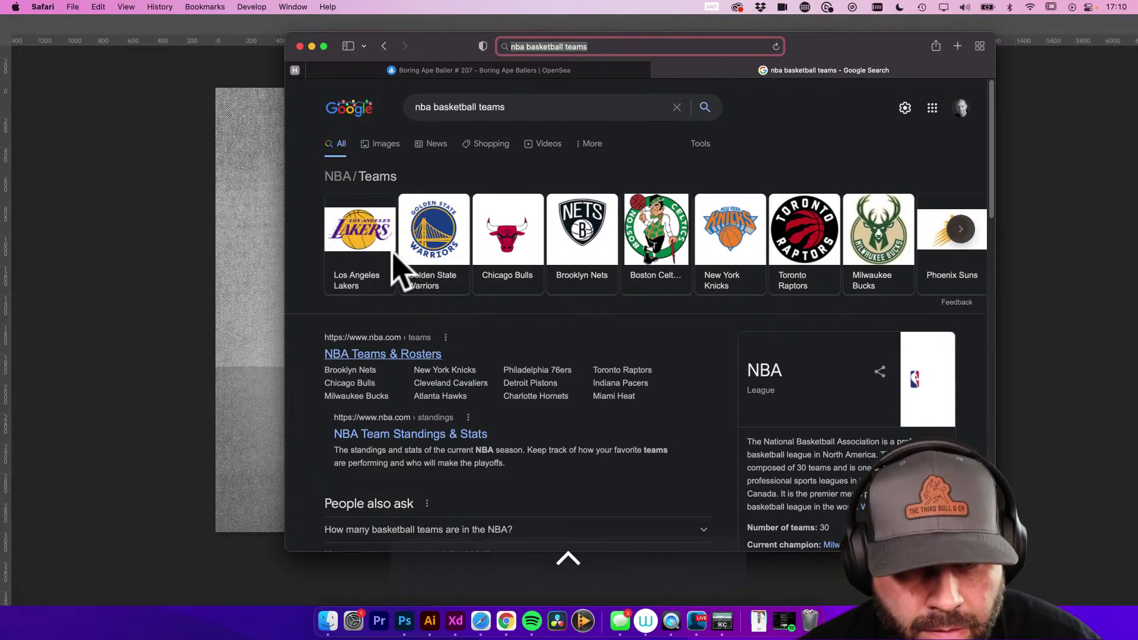
# Switch to Photoshop, paste the Lakers logo as a new layer, and bring it above group 2
pyautogui.click(204, 224)
pyautogui.press('super+v')
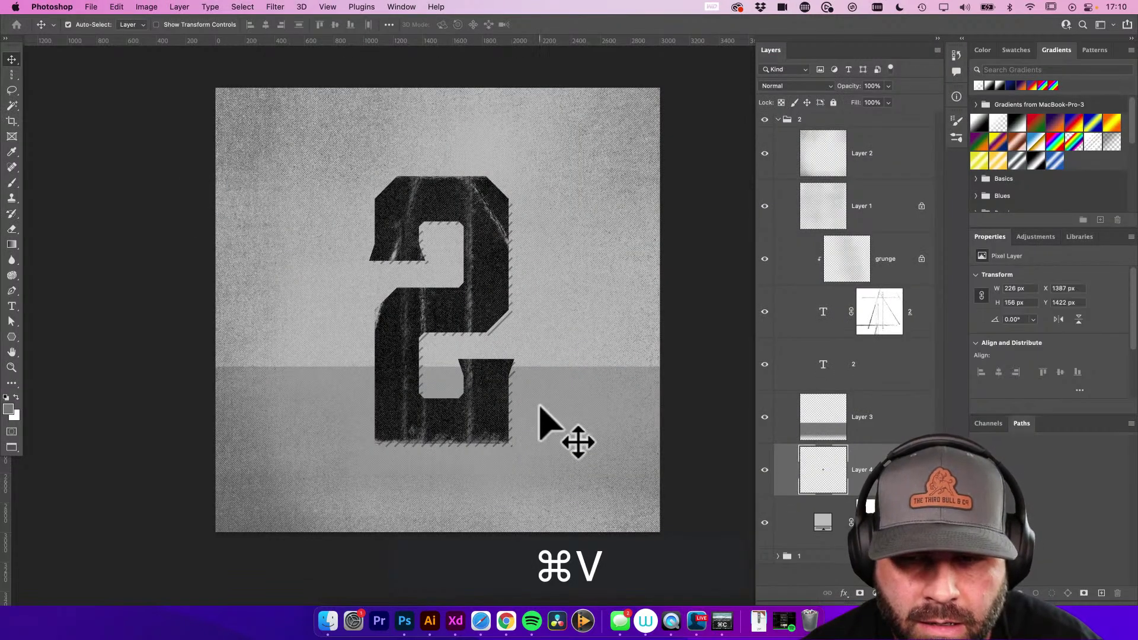
pyautogui.press('shift+super+bracketright')
# Enlarge the pasted logo to about 2142 x 1480 px and move it over the upper part of the number
pyautogui.press('super+t')
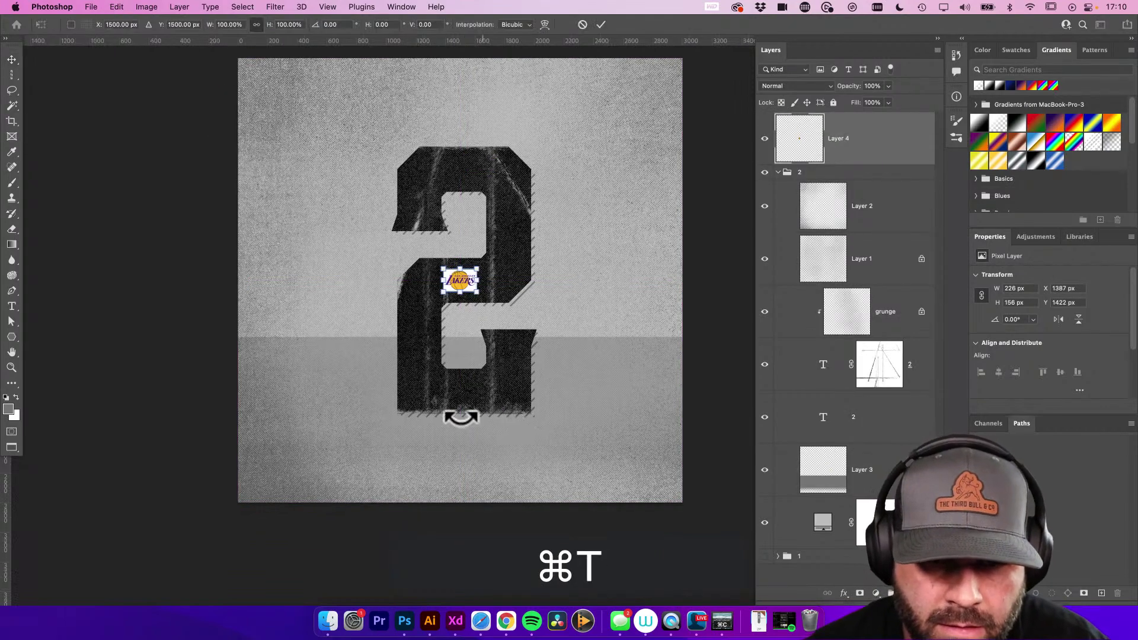
pyautogui.scroll(-3, 468, 409)
pyautogui.moveTo(484, 360); pyautogui.dragTo(554, 436)
pyautogui.press('v')
pyautogui.hscroll(2, 602, 389)
pyautogui.scroll(-1, 602, 389)
pyautogui.press('v')
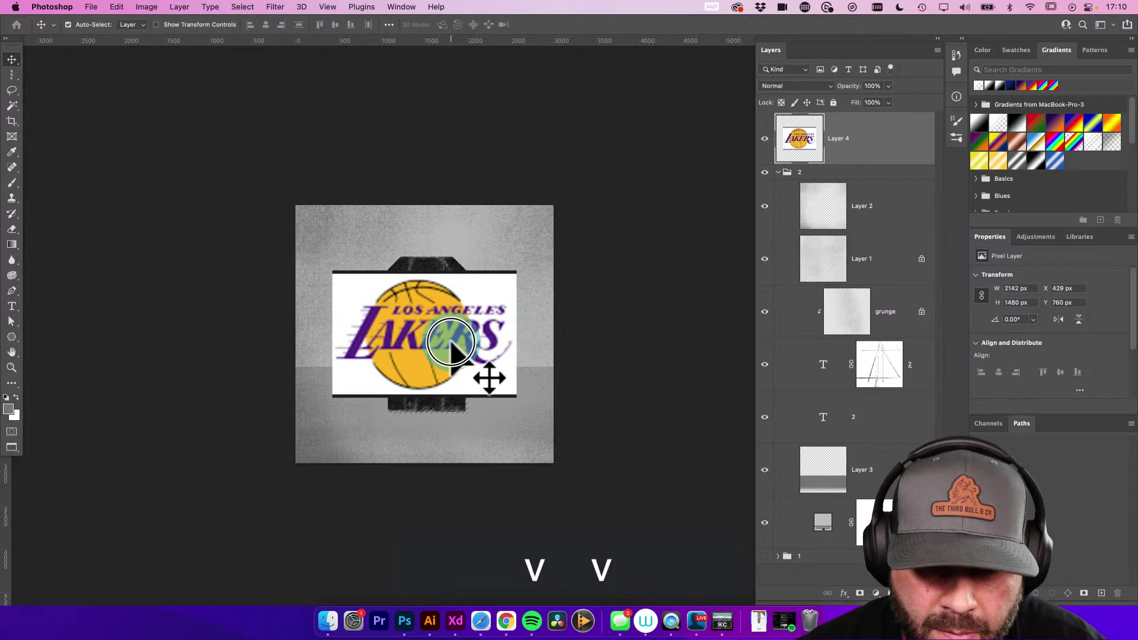
pyautogui.moveTo(450, 376); pyautogui.dragTo(453, 348)
# Sample the golden yellow from the logo's basketball and apply it to group 2's color fill layer
pyautogui.press('i')
pyautogui.click(449, 335)
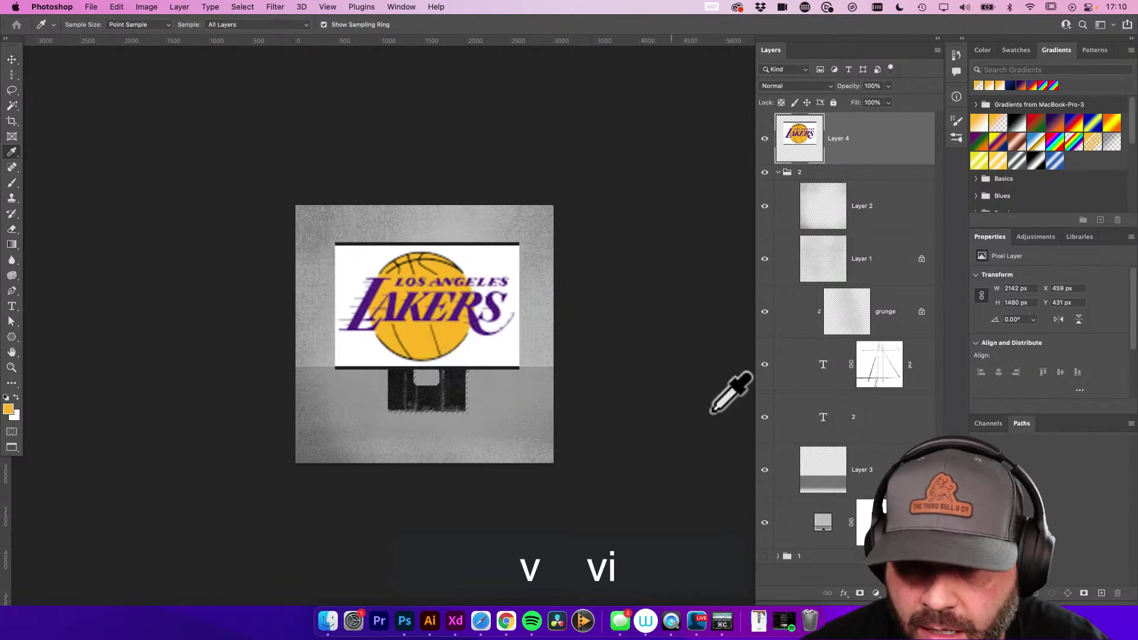
pyautogui.click(824, 521)
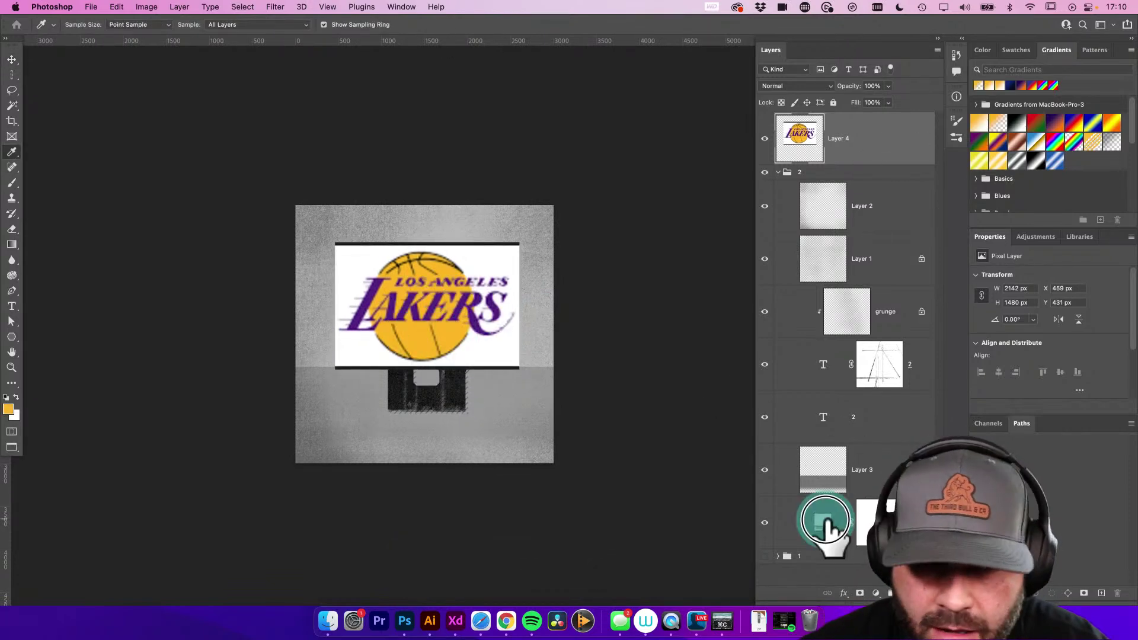
pyautogui.hotkey('alt', 'BackSpace')
pyautogui.press('v')
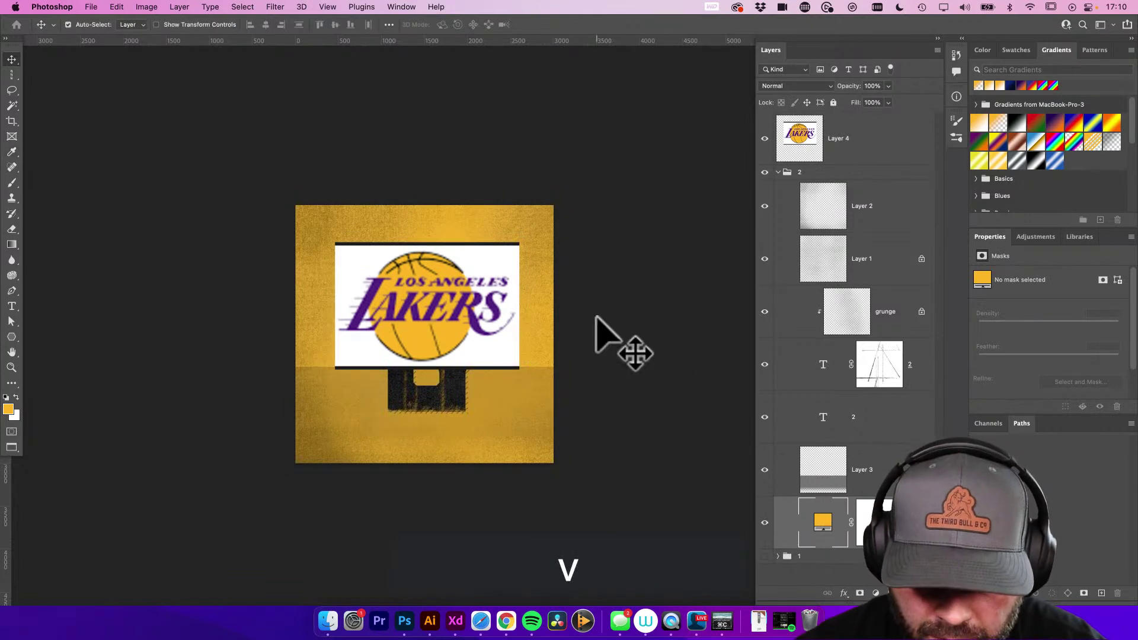
# Sample the purple from the logo's lettering as the foreground color and hide the logo layer
pyautogui.press('i')
pyautogui.click(379, 287)
pyautogui.press('v')
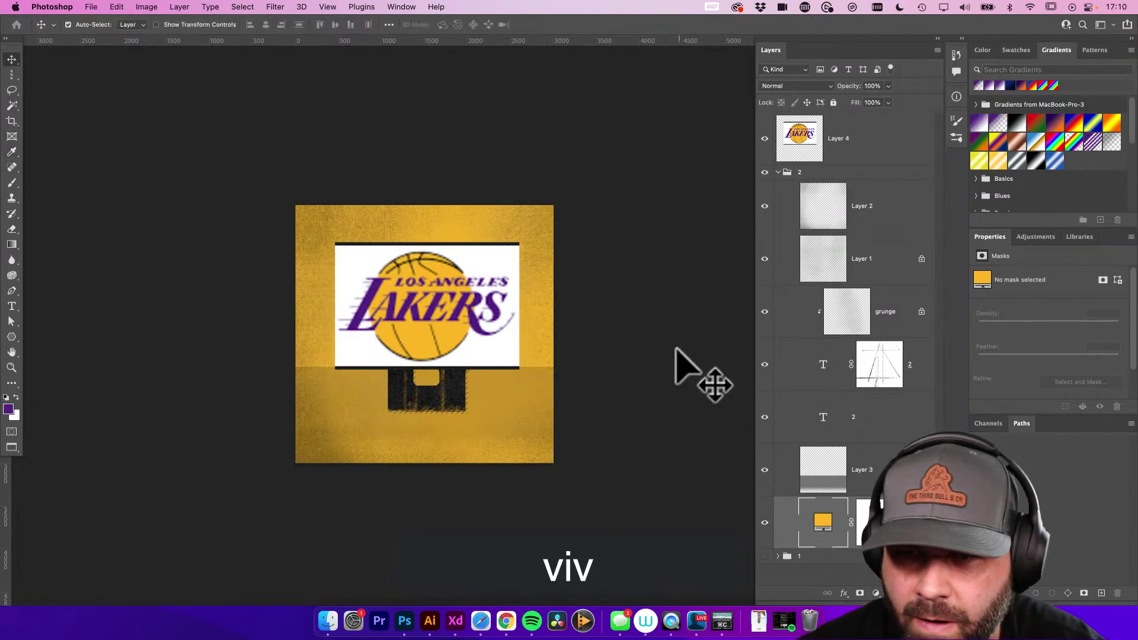
pyautogui.click(780, 145)
pyautogui.click(764, 138)
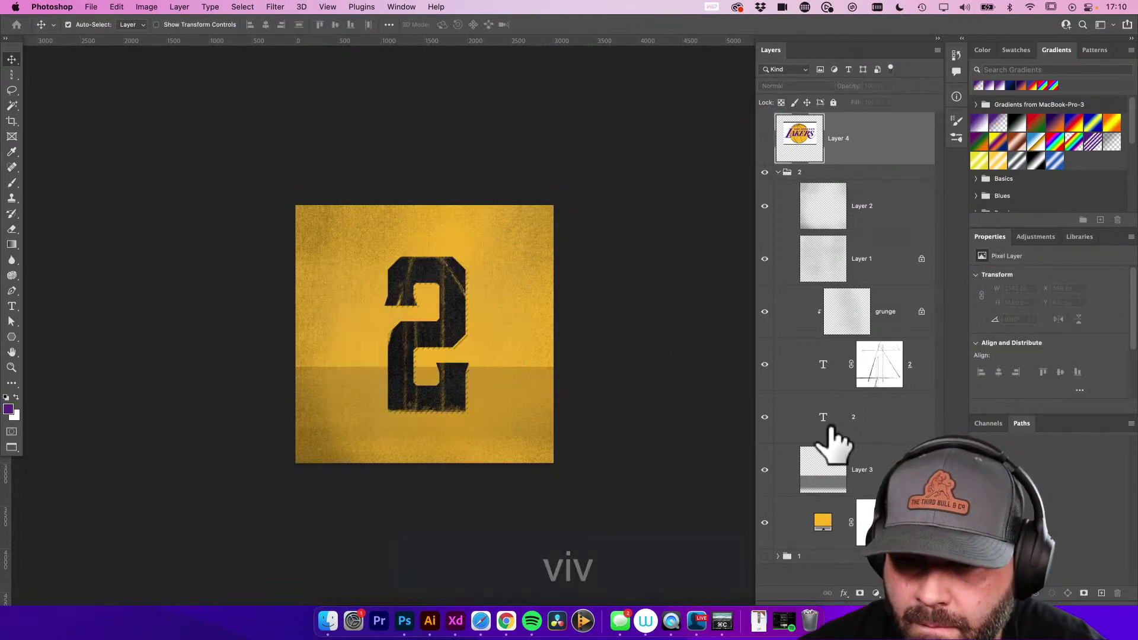
# Fill both the lined and the regular number text layers in group 2 with the purple foreground color, keeping the scratched layer mask intact
pyautogui.click(820, 427)
pyautogui.hotkey('alt', 'BackSpace')
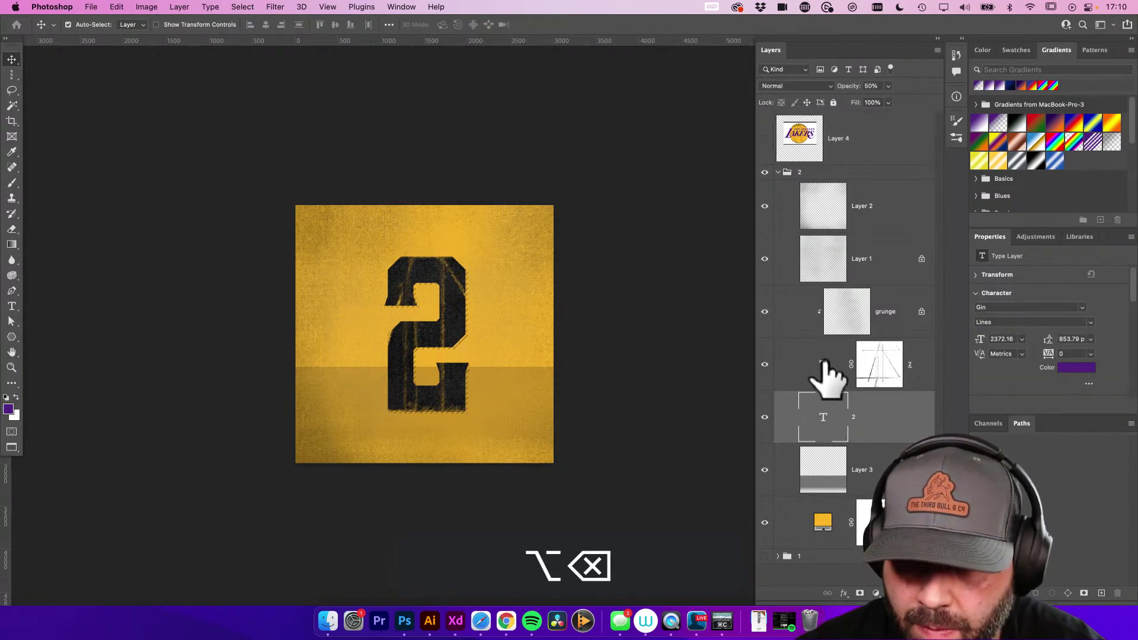
pyautogui.click(826, 379)
pyautogui.hotkey('alt', 'BackSpace')
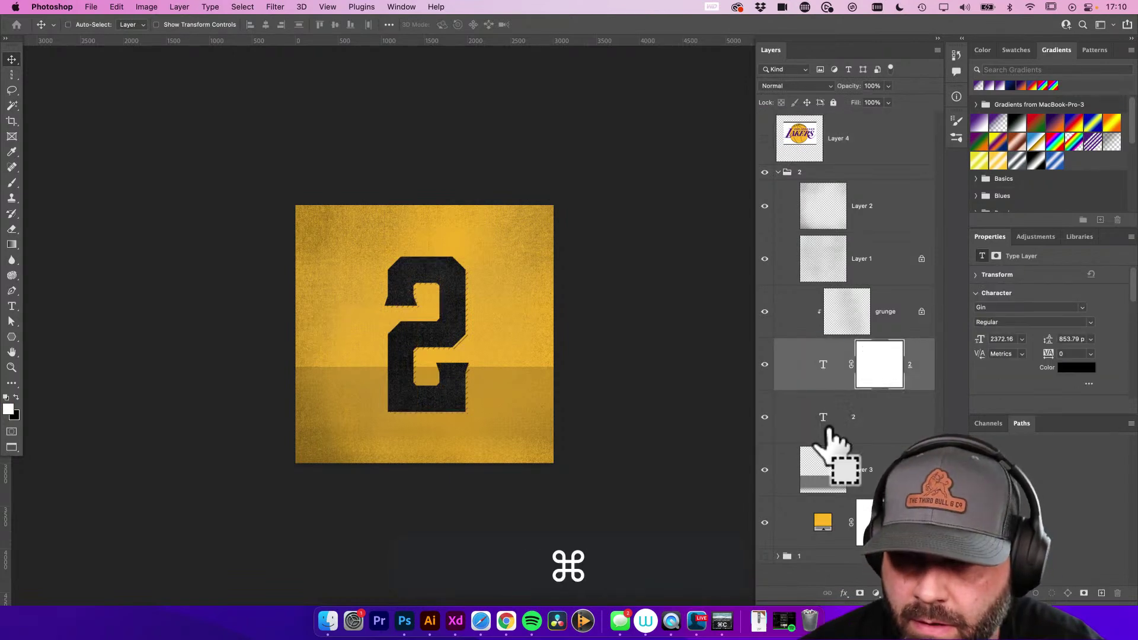
pyautogui.press('super+z')
pyautogui.click(825, 364)
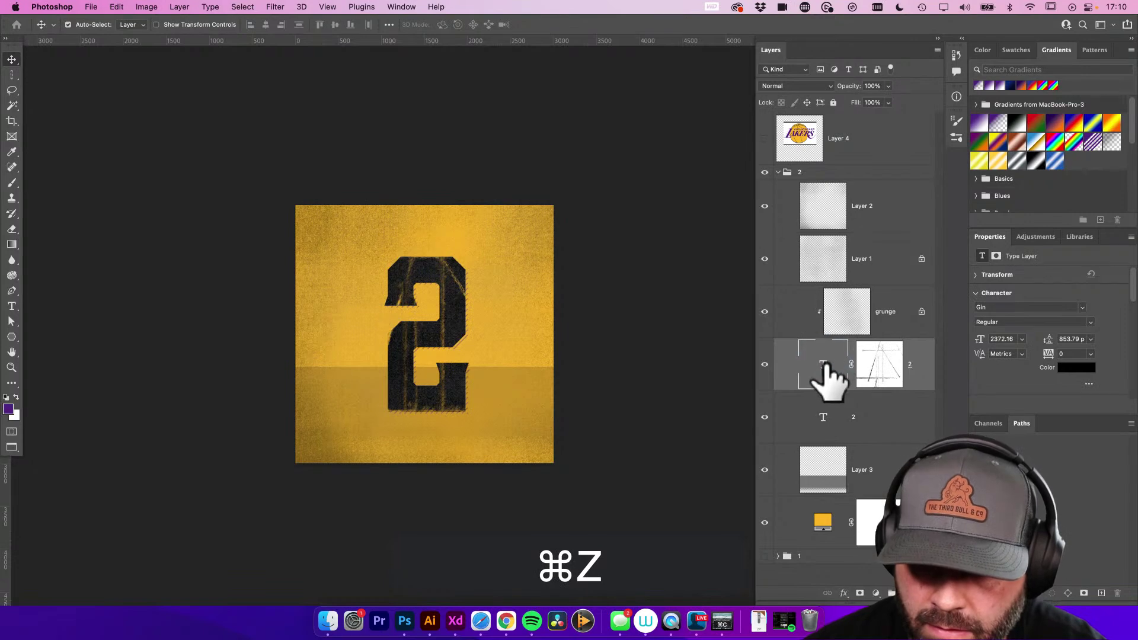
pyautogui.hotkey('alt', 'BackSpace')
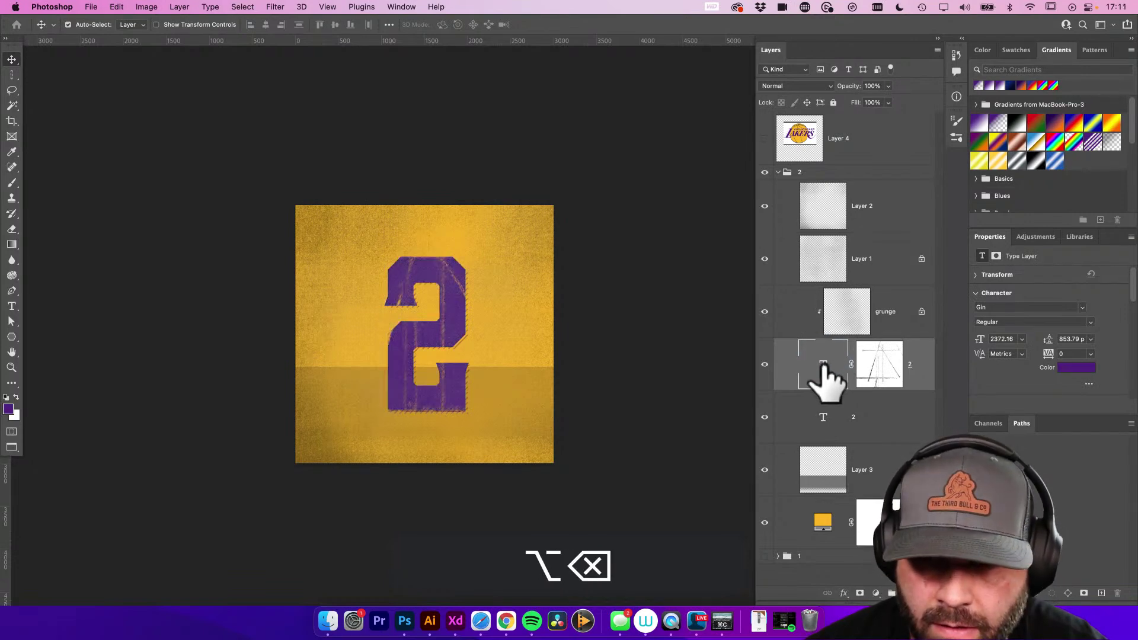
pyautogui.click(826, 431)
pyautogui.press('v')
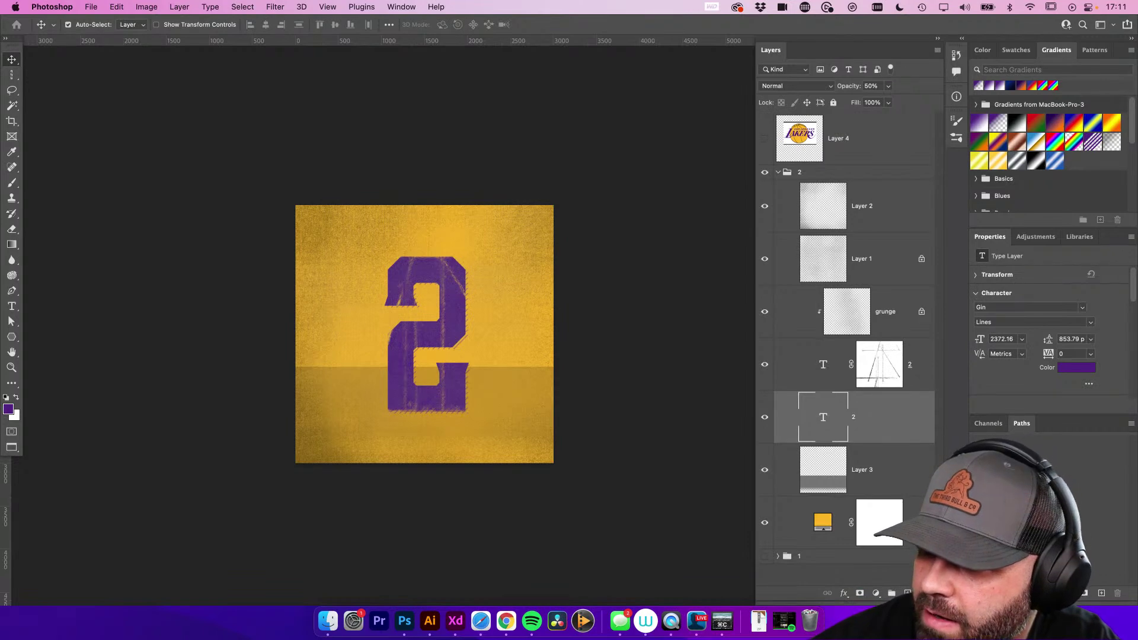
pyautogui.press('Tab')
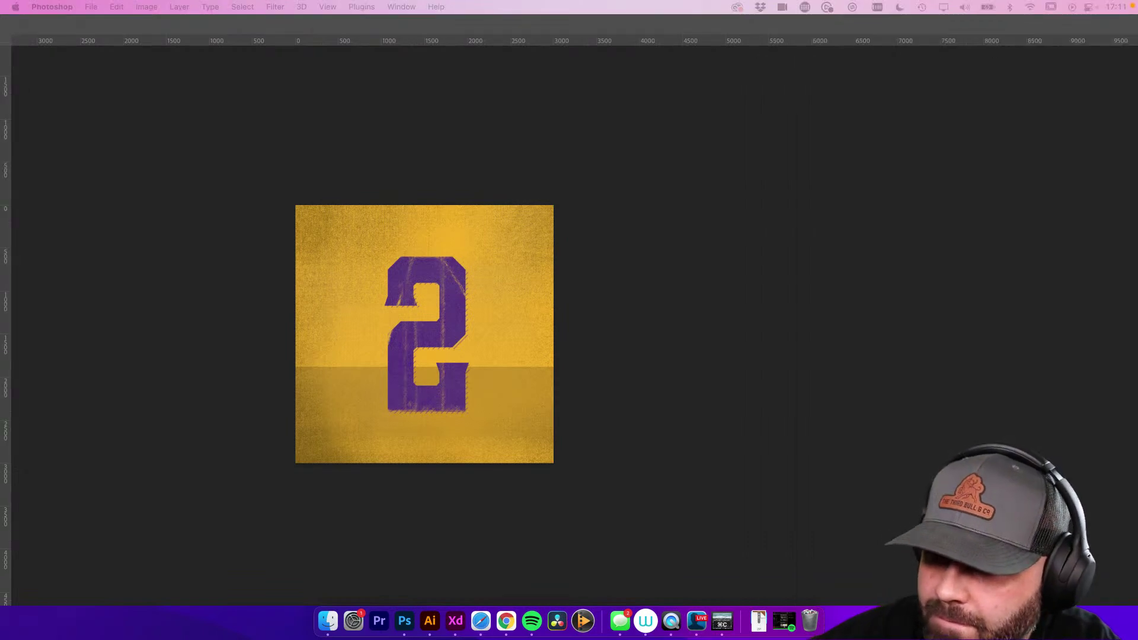
pyautogui.press('Tab')
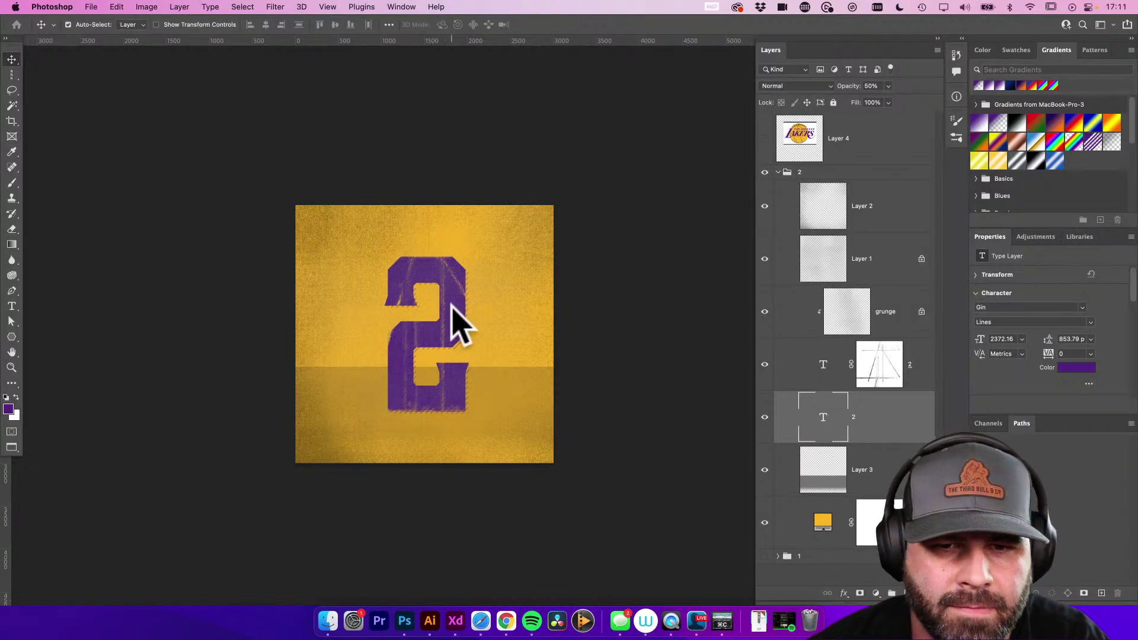
pyautogui.press('v')
pyautogui.click(453, 309)
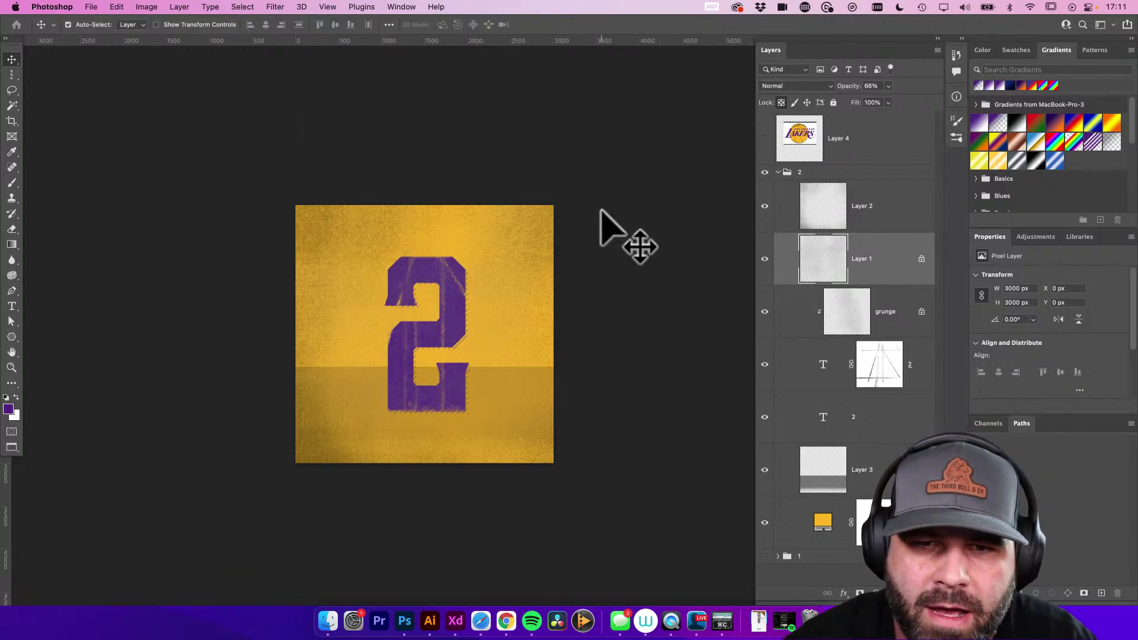
pyautogui.click(569, 218)
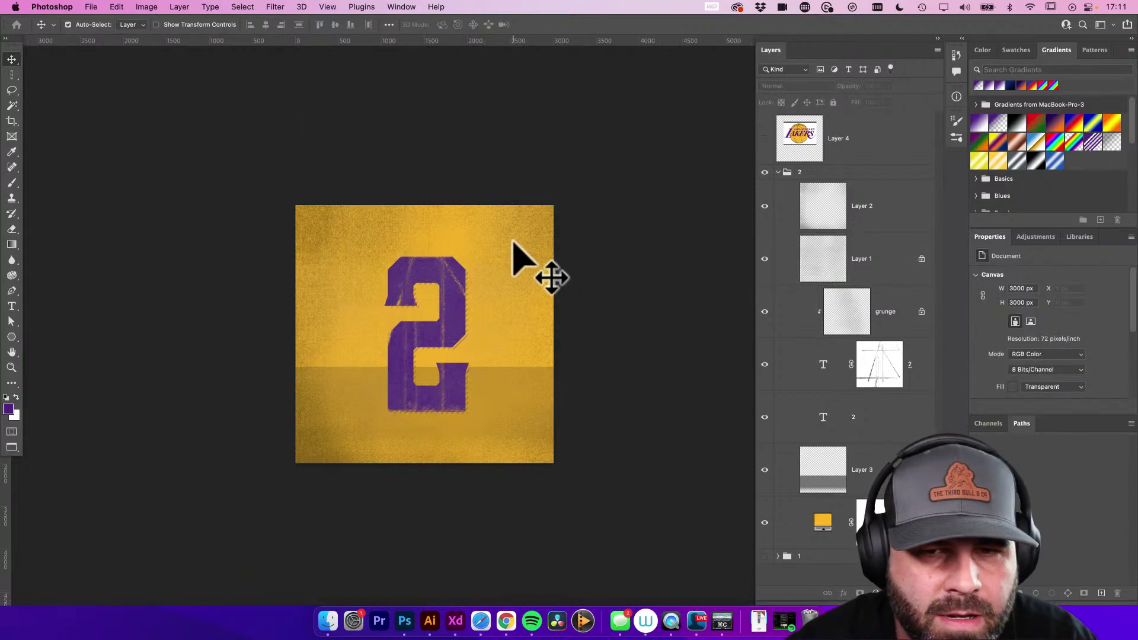
# Lock Layer 2's transparent pixels and fill its texture with the yellow sampled from the artwork's background
pyautogui.click(530, 235)
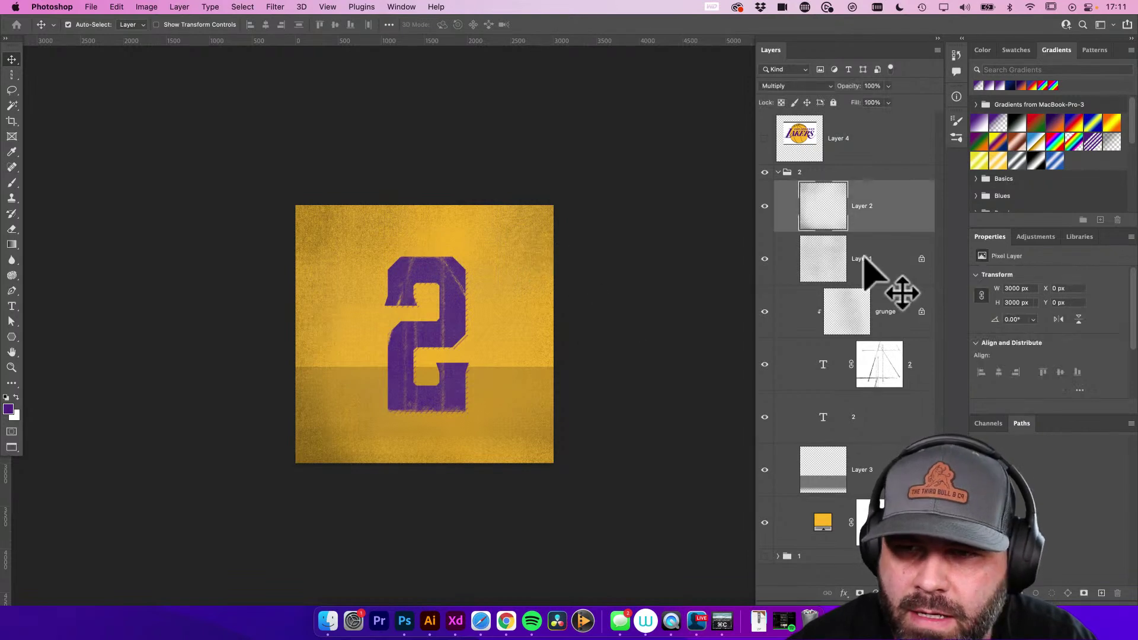
pyautogui.click(825, 229)
pyautogui.press('v')
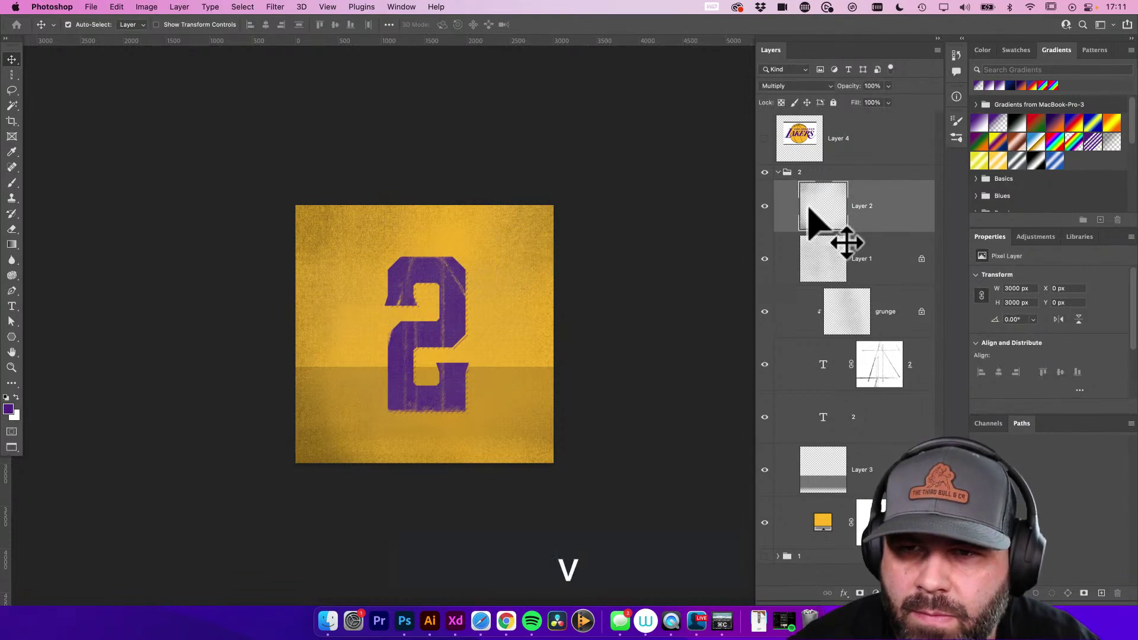
pyautogui.click(781, 102)
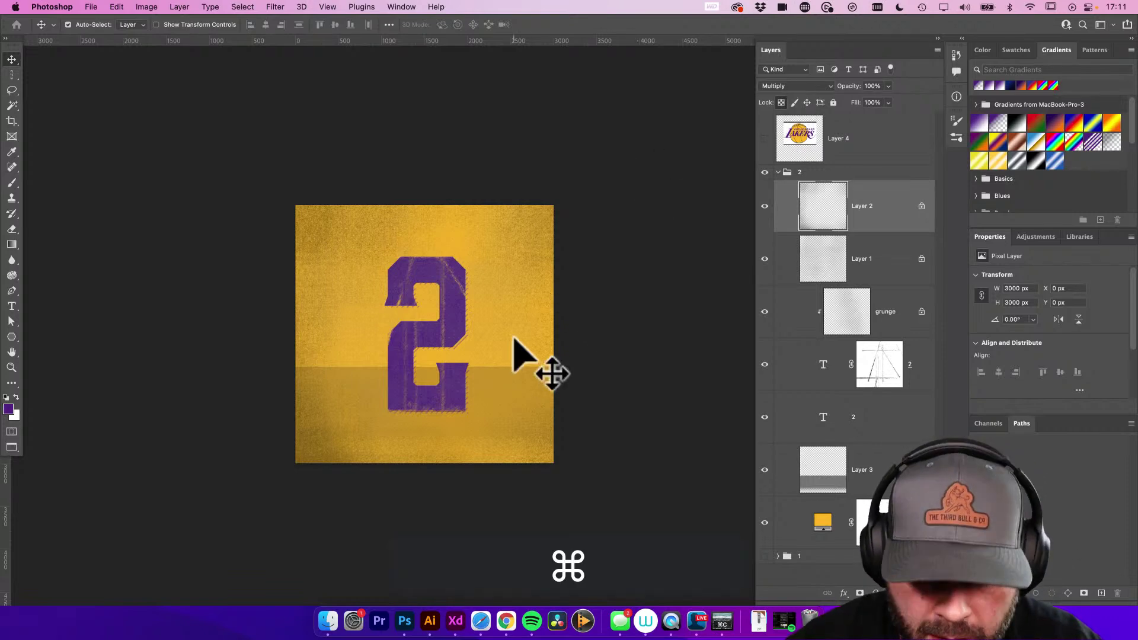
pyautogui.press('i')
pyautogui.click(451, 252)
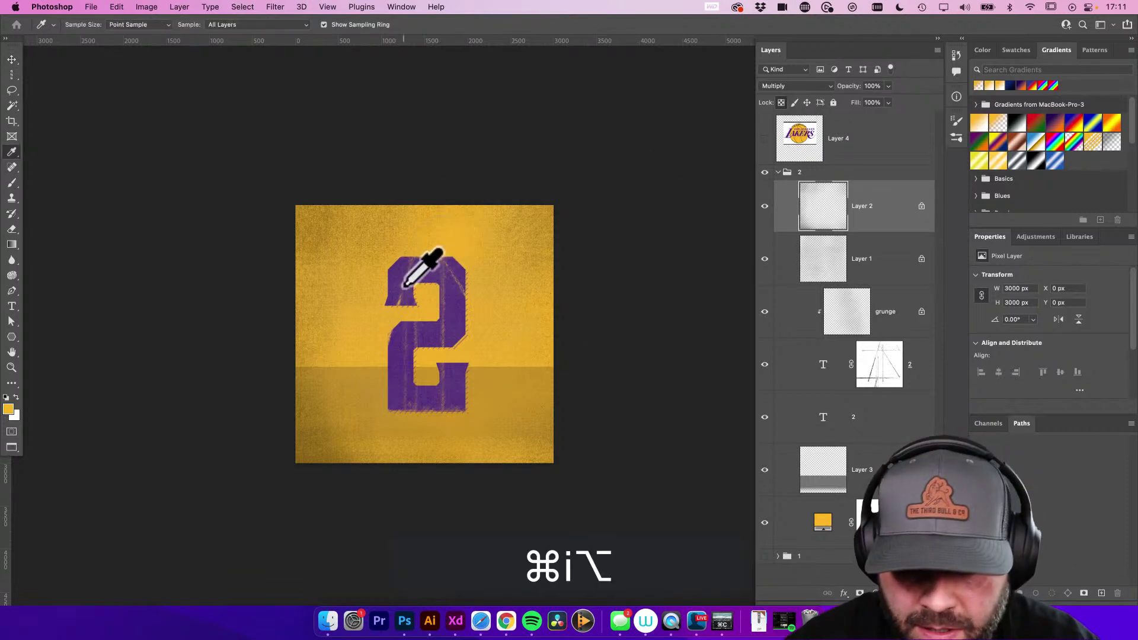
pyautogui.hotkey('alt', 'BackSpace')
pyautogui.press('v')
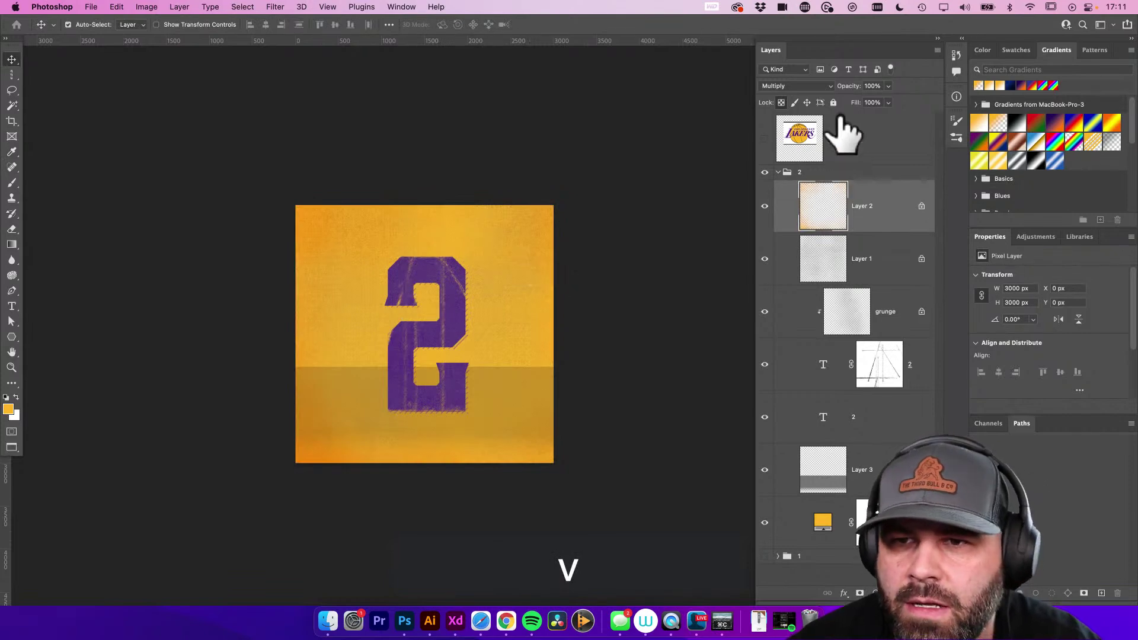
# Try blend modes on Layer 2 from Linear Burn up to Lighter Color, returning to Linear Dodge (Add)
pyautogui.press('v')
pyautogui.hotkey('shift', '+')
pyautogui.hotkey('shift', '+')
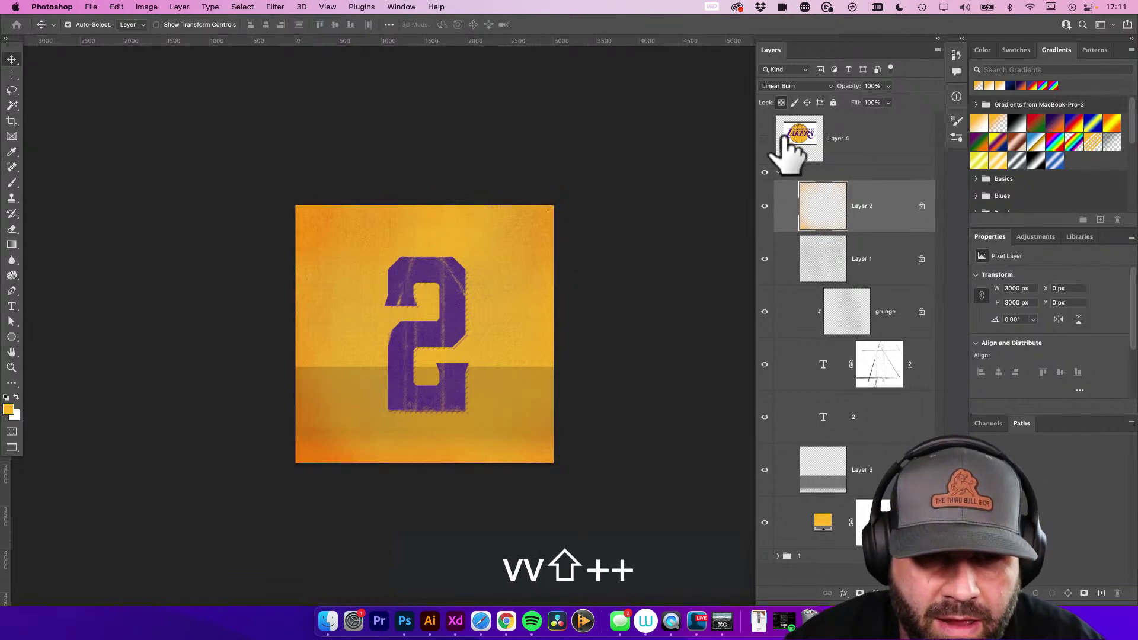
pyautogui.hotkey('shift', '+')
pyautogui.hotkey('shift', '+')
pyautogui.hotkey('shift', '+')
pyautogui.hotkey('shift', '+')
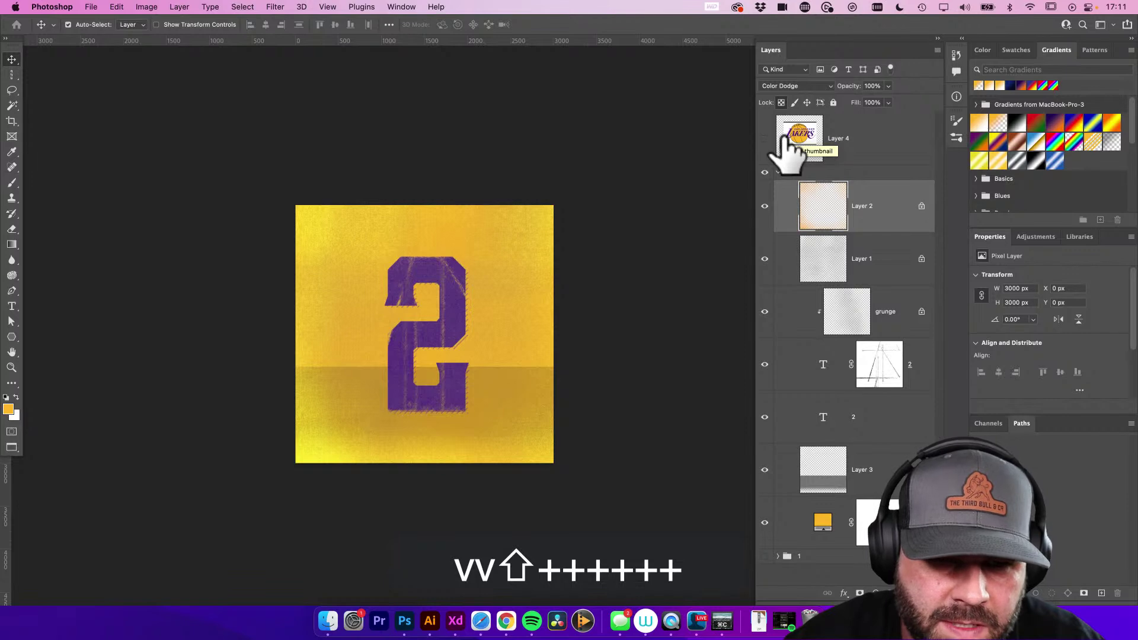
pyautogui.hotkey('shift', '-')
pyautogui.hotkey('shift', '+')
pyautogui.hotkey('shift', '+')
pyautogui.hotkey('shift', '+')
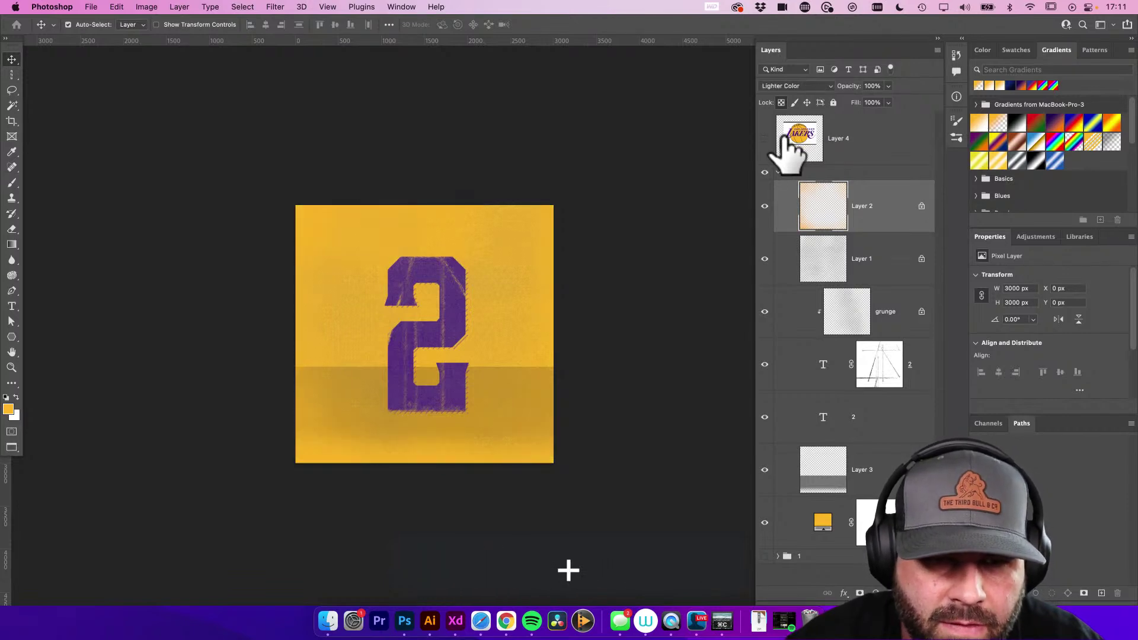
pyautogui.hotkey('shift', '+')
pyautogui.hotkey('shift', '-')
pyautogui.hotkey('shift', '-')
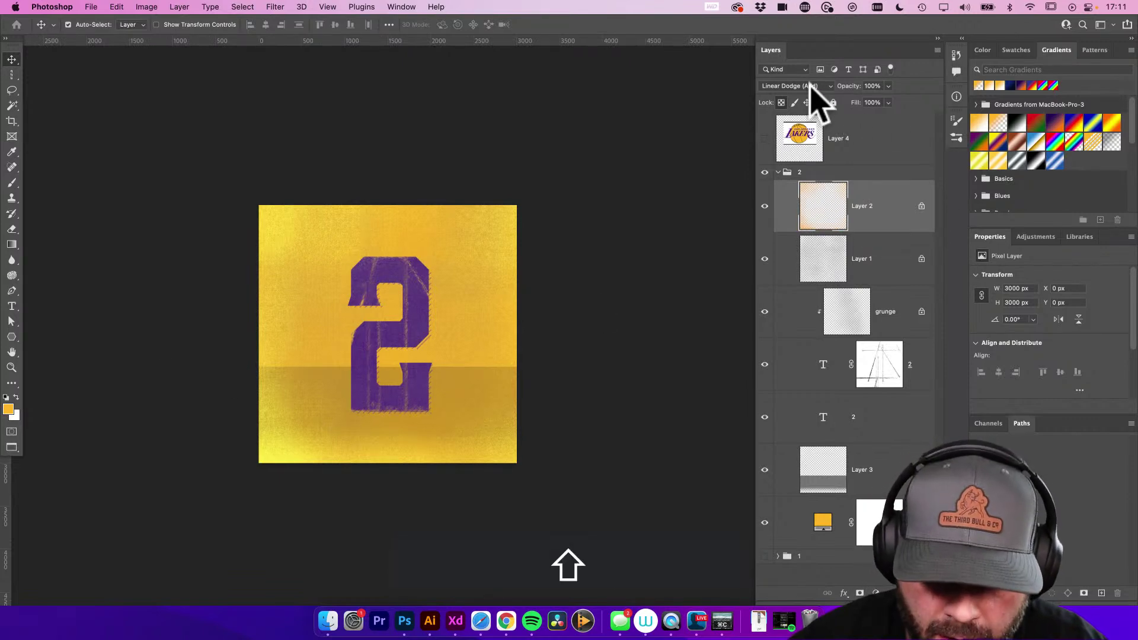
# Cycle Layer 2 through the full range of blend modes and set it to Soft Light
pyautogui.hotkey('shift', '+')
pyautogui.hotkey('shift', '+')
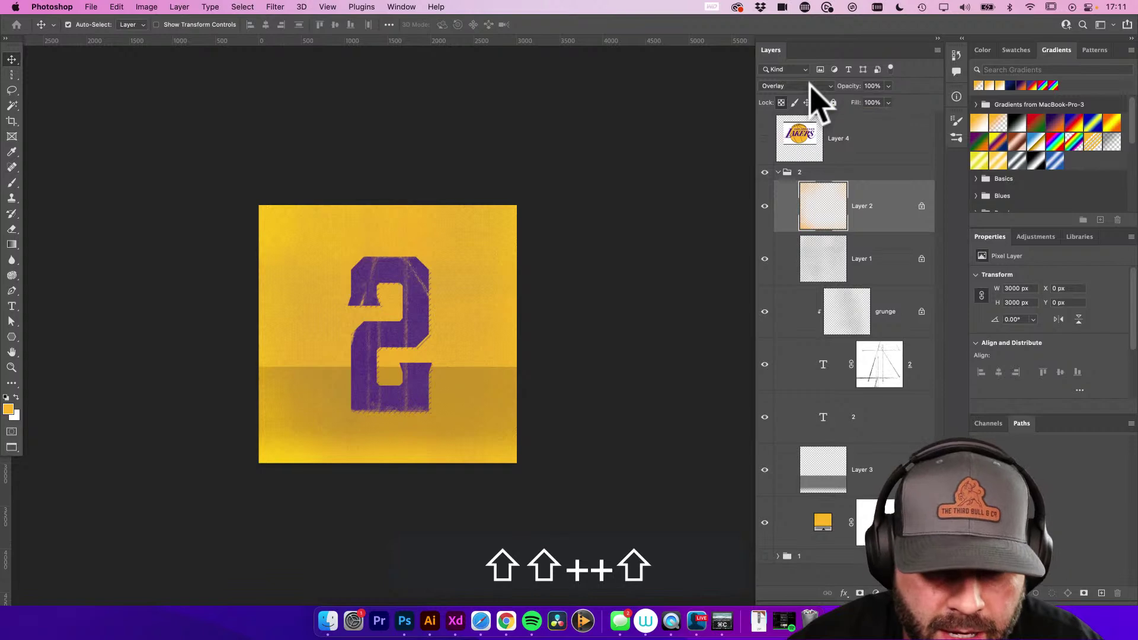
pyautogui.hotkey('shift', '+')
pyautogui.hotkey('shift', '+')
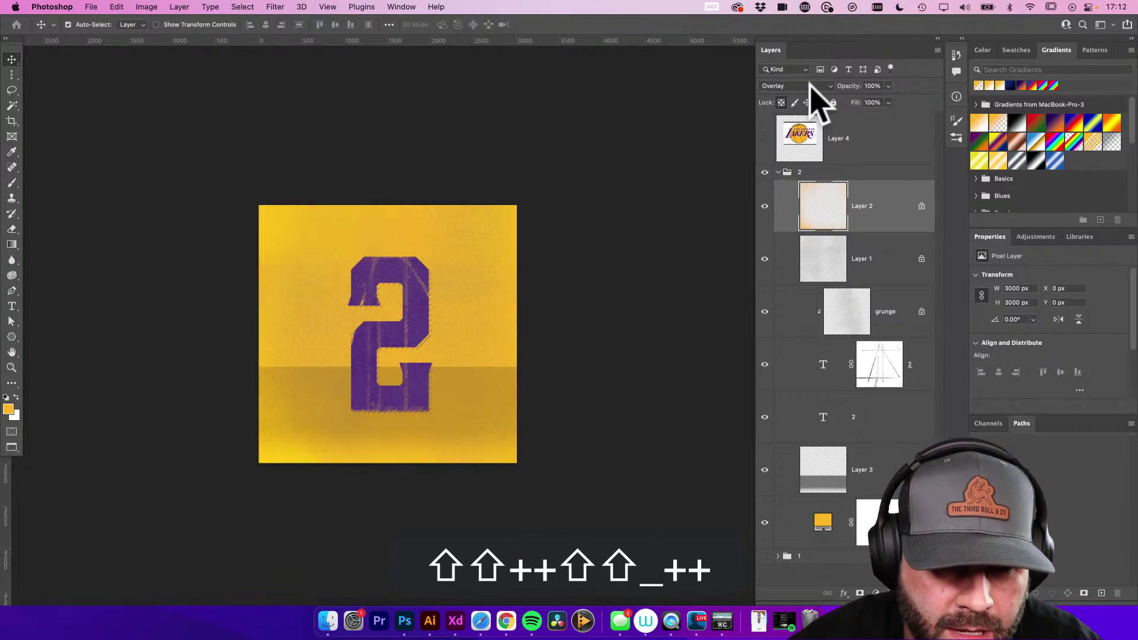
pyautogui.hotkey('shift', '+')
pyautogui.hotkey('shift', '+')
pyautogui.hotkey('shift', '+')
pyautogui.hotkey('shift', '+')
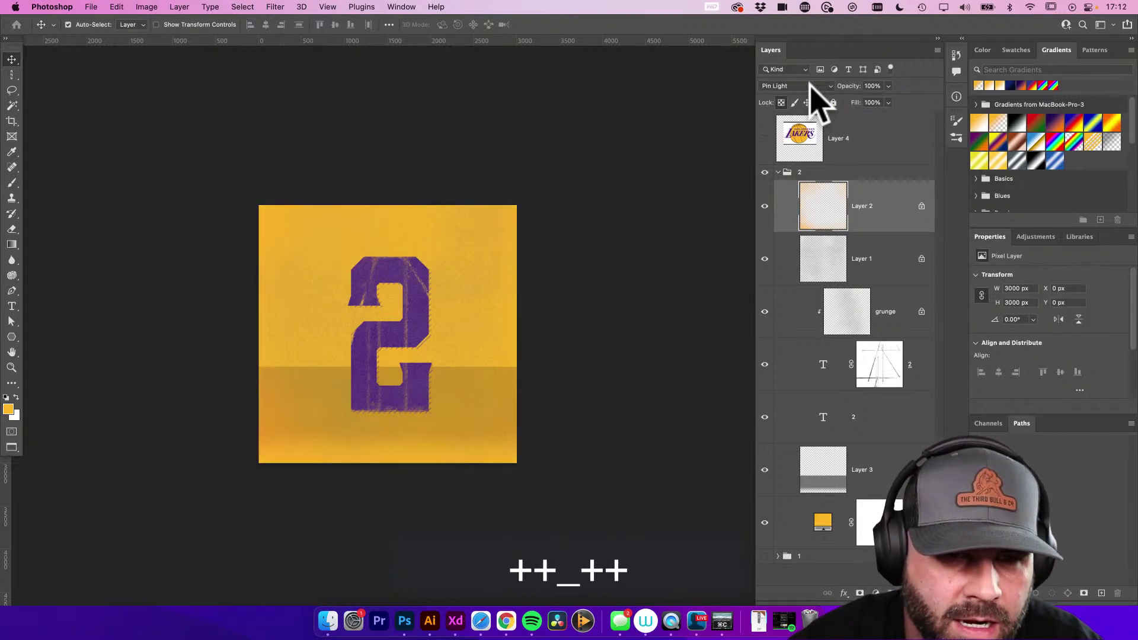
pyautogui.hotkey('shift', '+')
pyautogui.hotkey('shift', '+')
pyautogui.hotkey('shift', '+')
pyautogui.hotkey('shift', '+')
pyautogui.hotkey('shift', '+')
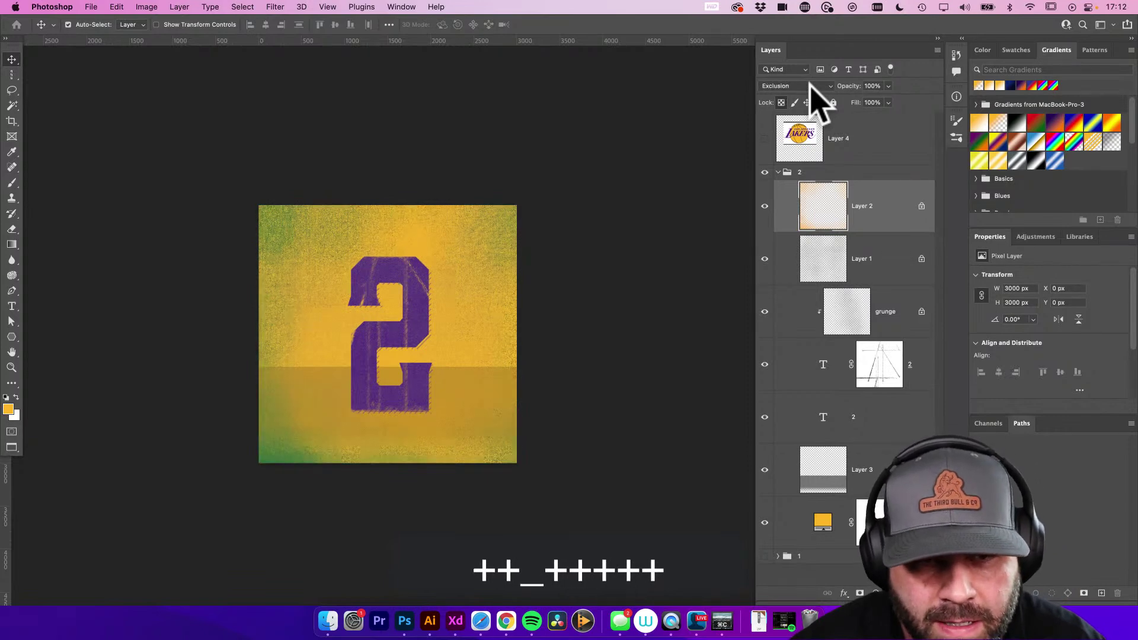
pyautogui.hotkey('shift', '+')
pyautogui.hotkey('shift', '+')
pyautogui.hotkey('shift', '+')
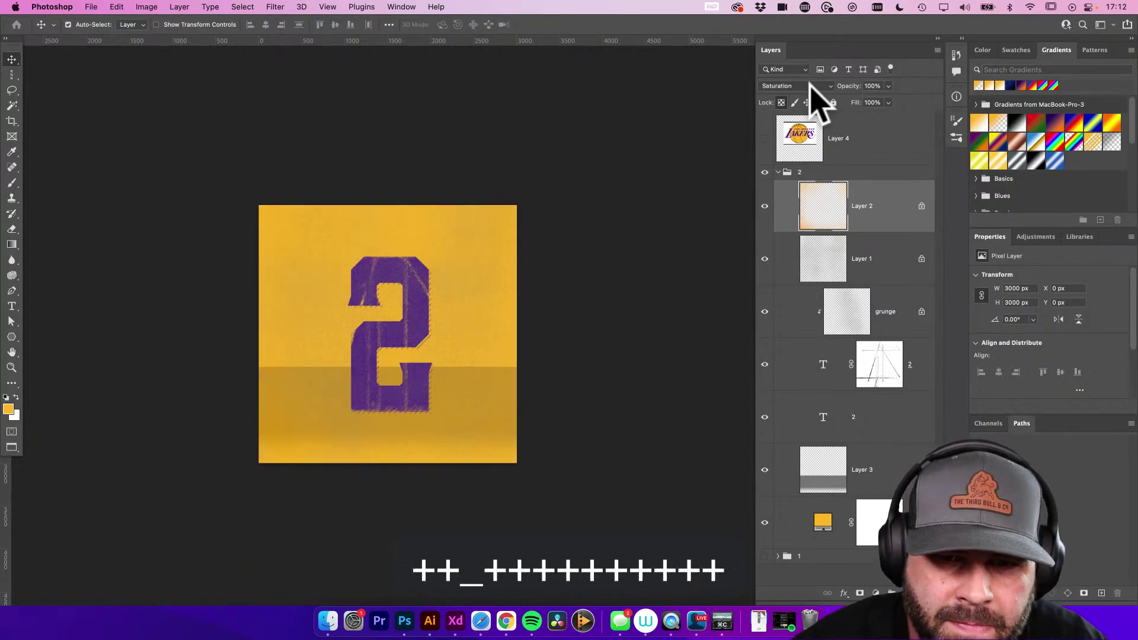
pyautogui.hotkey('shift', '+')
pyautogui.hotkey('shift', '+')
pyautogui.hotkey('shift', '+')
pyautogui.hotkey('shift', '+')
pyautogui.hotkey('shift', '+')
pyautogui.hotkey('shift', '+')
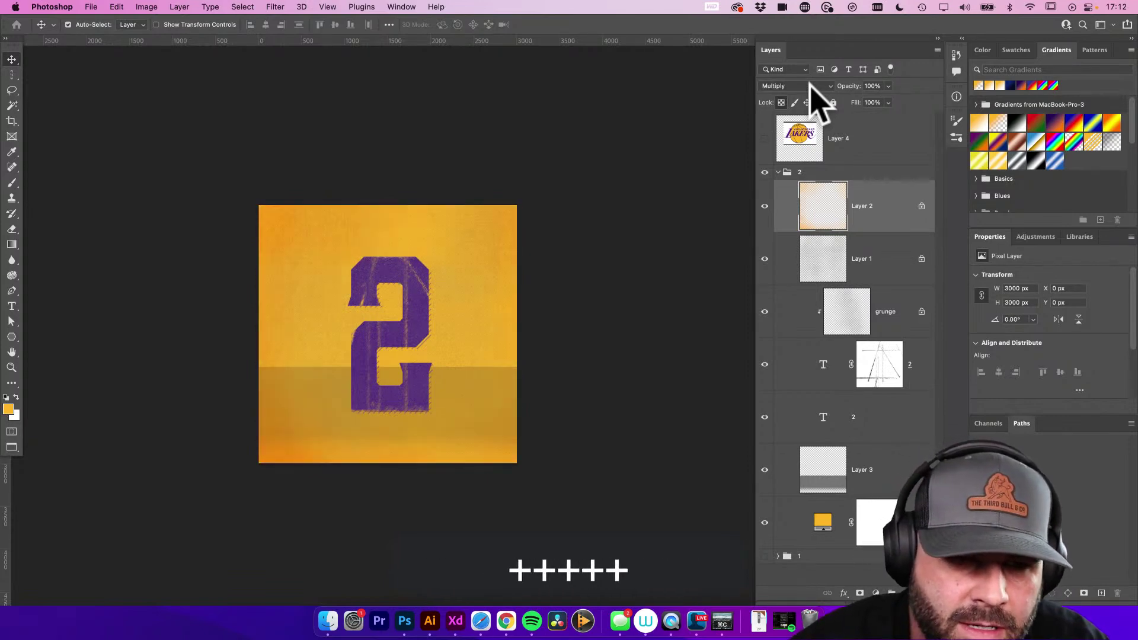
pyautogui.hotkey('shift', '+')
pyautogui.hotkey('shift', '+')
pyautogui.hotkey('shift', '+')
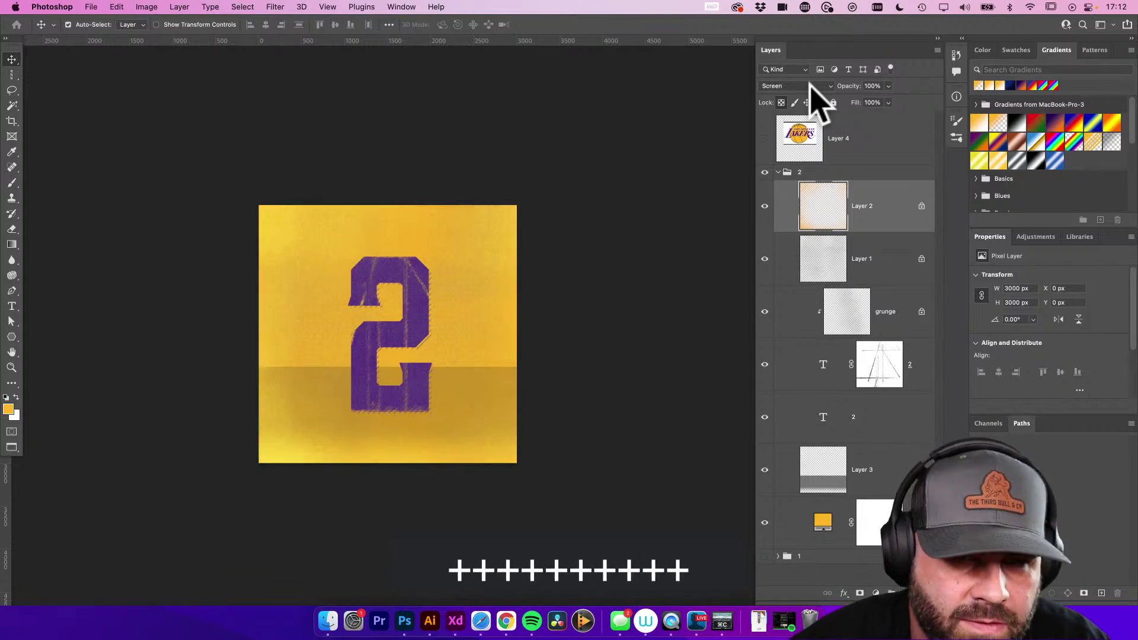
pyautogui.hotkey('shift', '+')
pyautogui.hotkey('shift', '+')
pyautogui.hotkey('shift', '+')
pyautogui.hotkey('shift', '+')
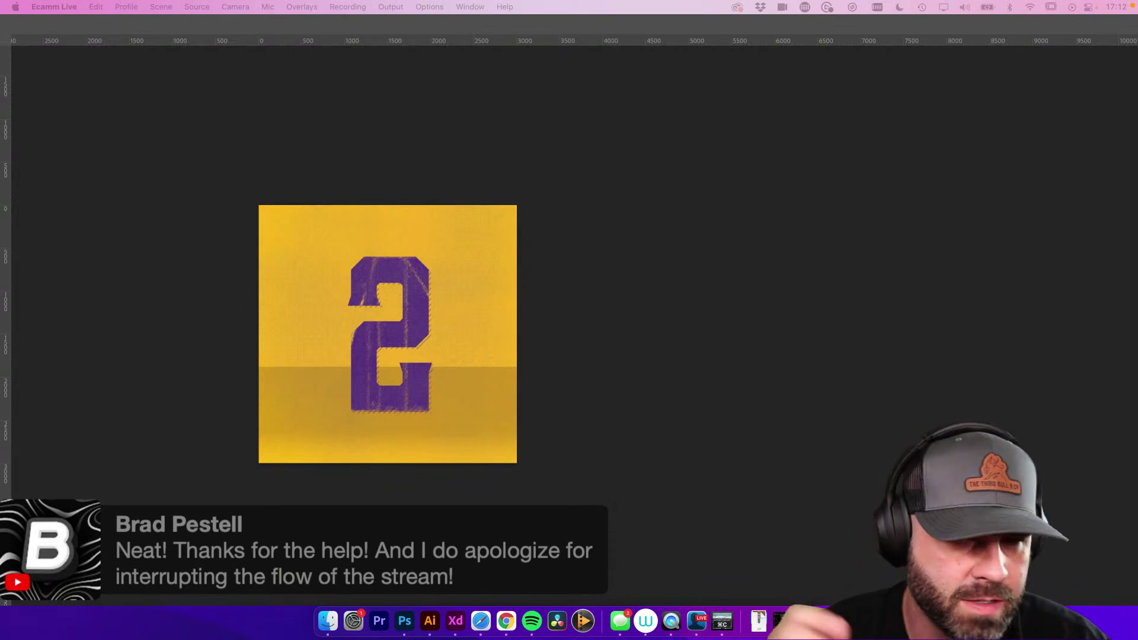
# Compare Layer 2's blend modes between Soft Light and Difference, and set the layer to Hard Mix
pyautogui.click(545, 359)
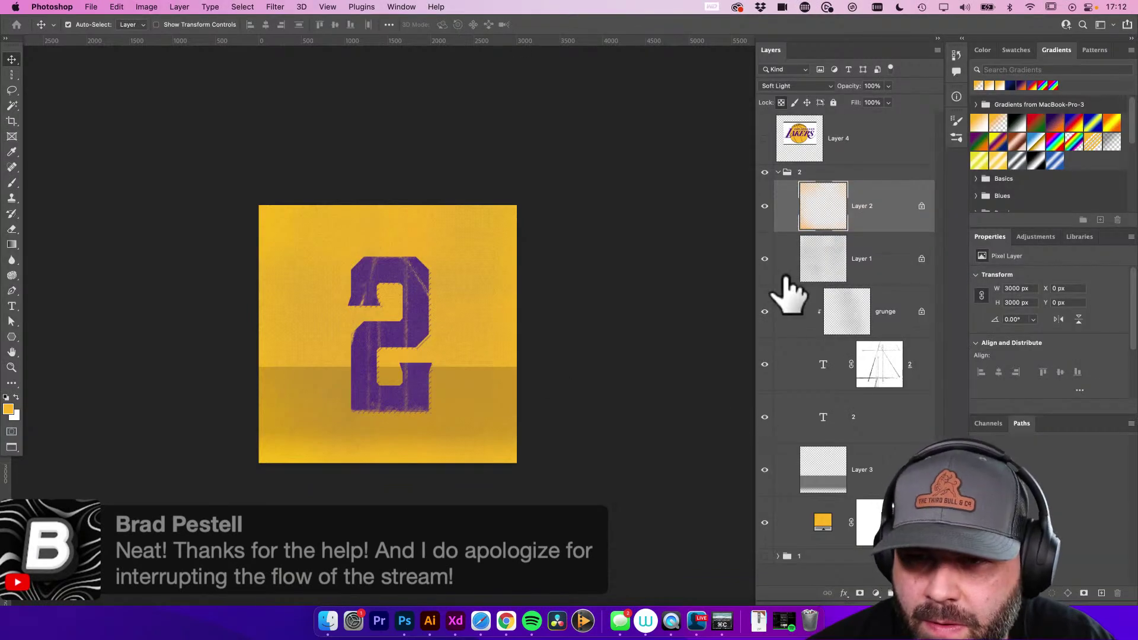
pyautogui.hotkey('shift', '+')
pyautogui.hotkey('shift', '-')
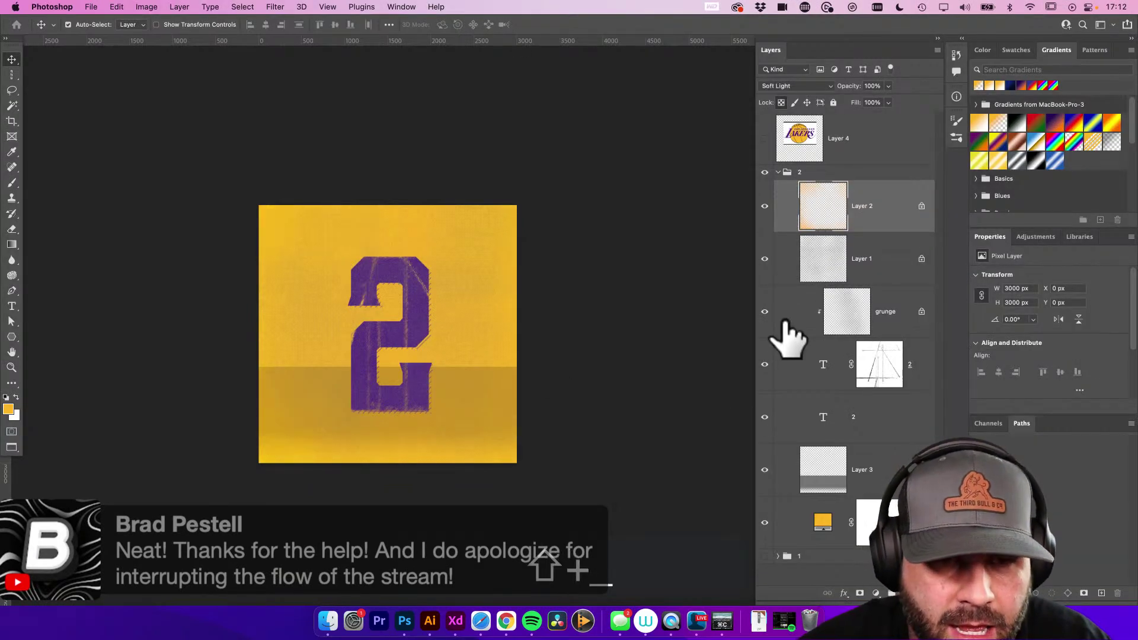
pyautogui.hotkey('shift', '+')
pyautogui.hotkey('shift', '+')
pyautogui.hotkey('shift', '+')
pyautogui.hotkey('shift', '-')
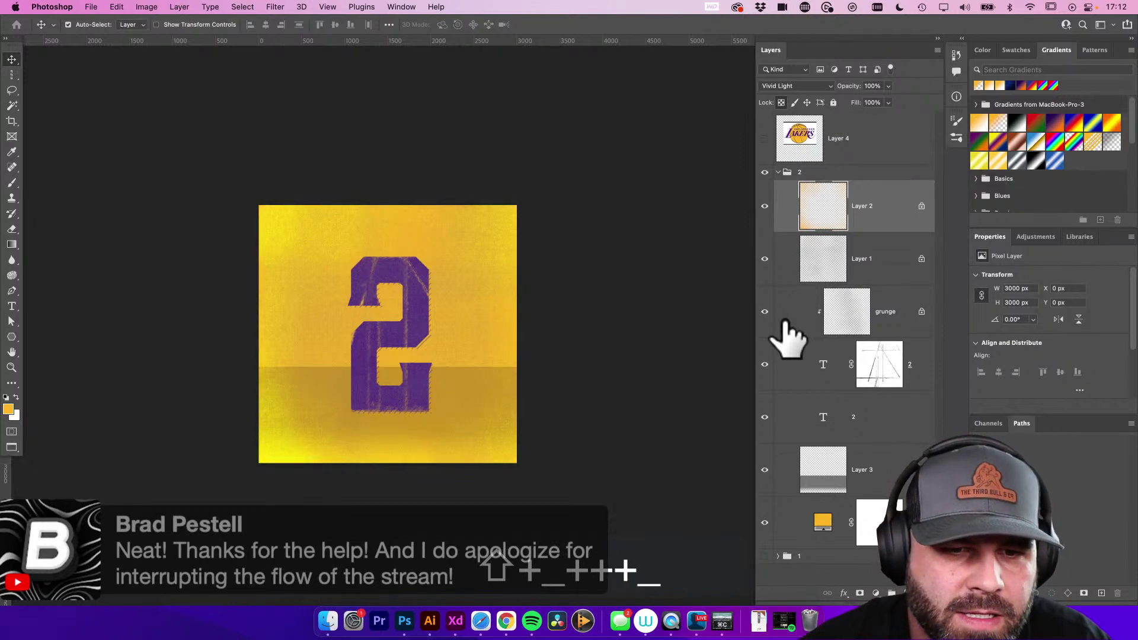
pyautogui.hotkey('shift', '-')
pyautogui.hotkey('shift', '+')
pyautogui.hotkey('shift', '+')
pyautogui.hotkey('shift', '+')
pyautogui.hotkey('shift', '+')
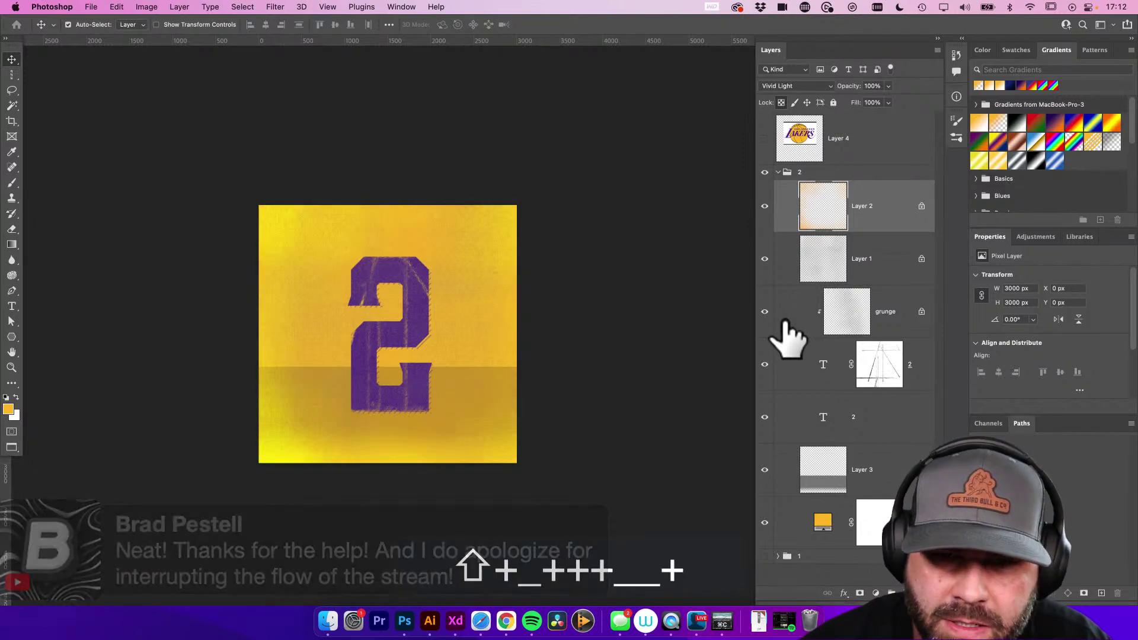
pyautogui.hotkey('shift', '+')
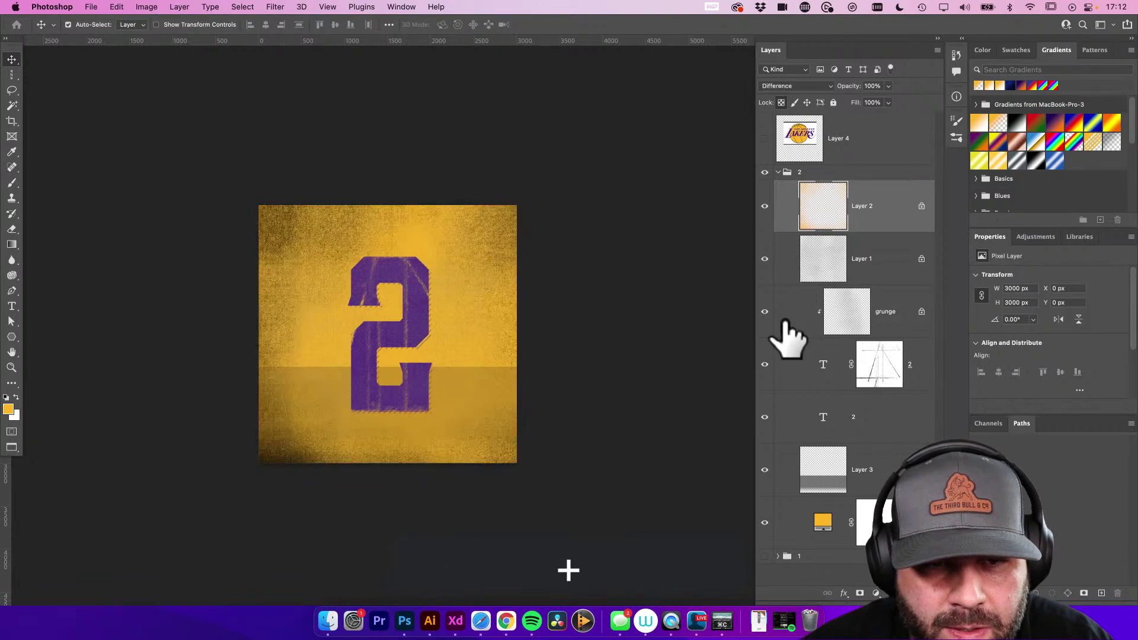
pyautogui.hotkey('shift', '-')
pyautogui.hotkey('shift', '+')
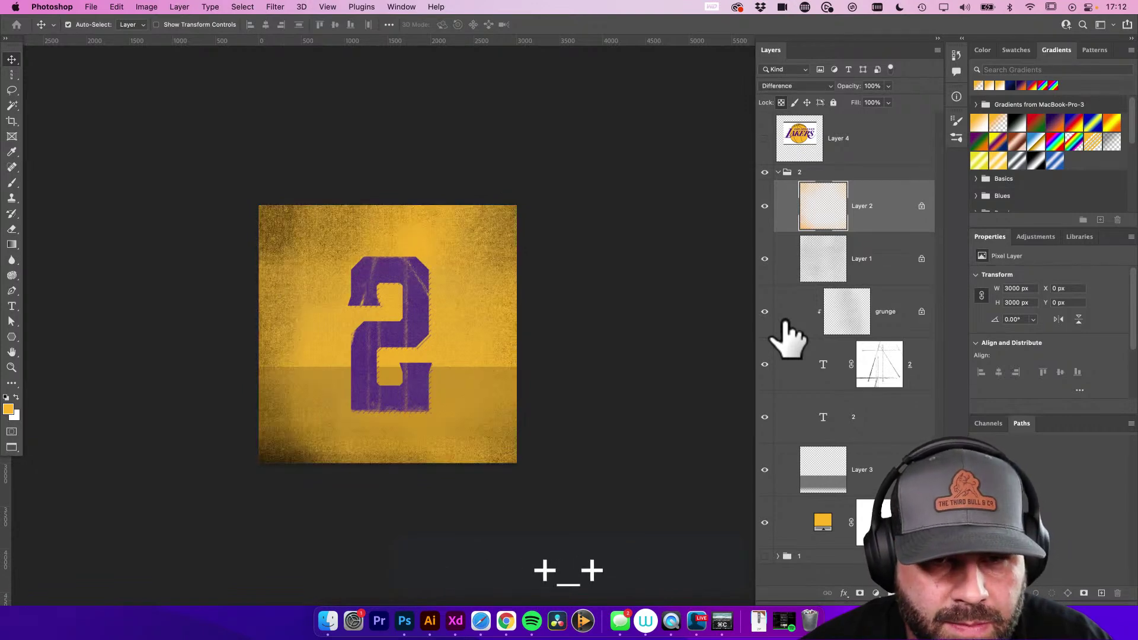
pyautogui.hotkey('shift', '-')
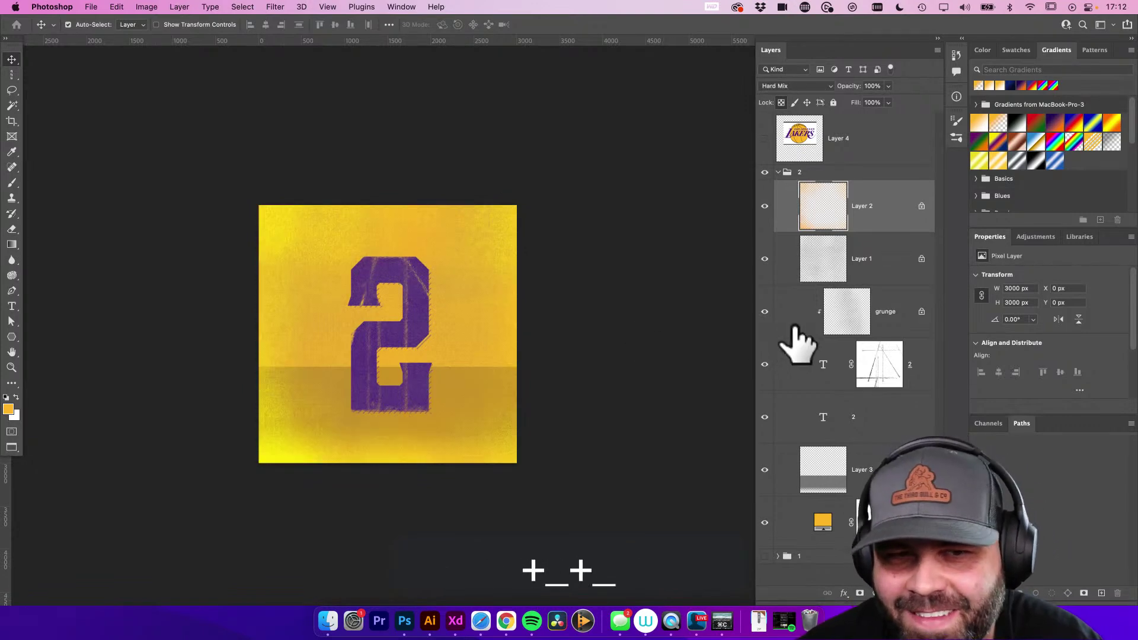
# Fill Layer 1's texture with the sampled yellow foreground color
pyautogui.press('v')
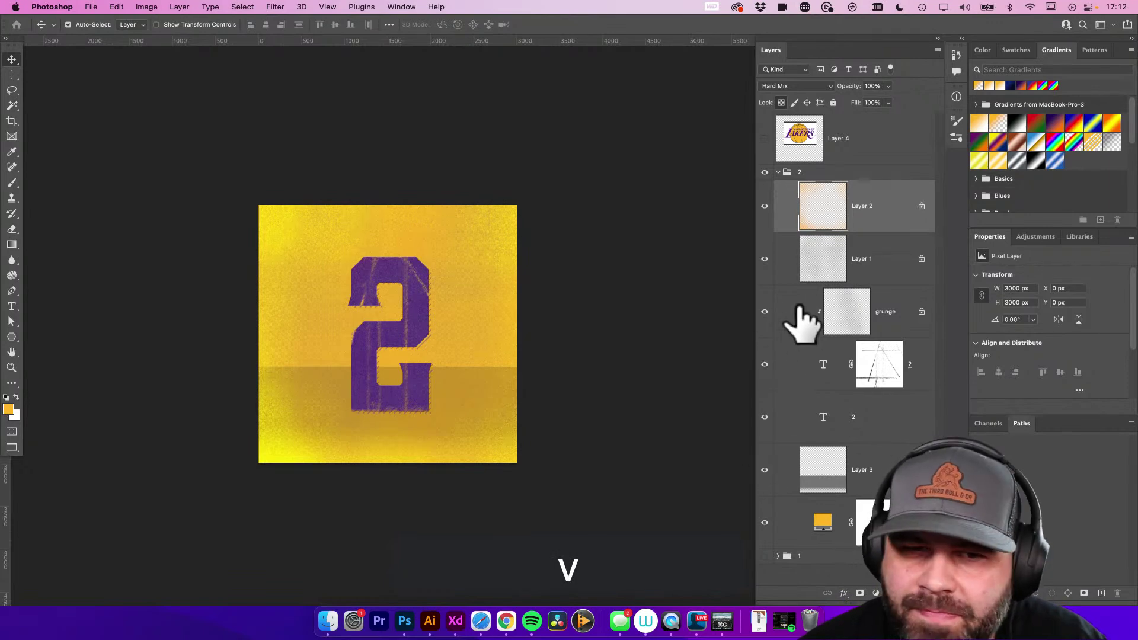
pyautogui.click(810, 270)
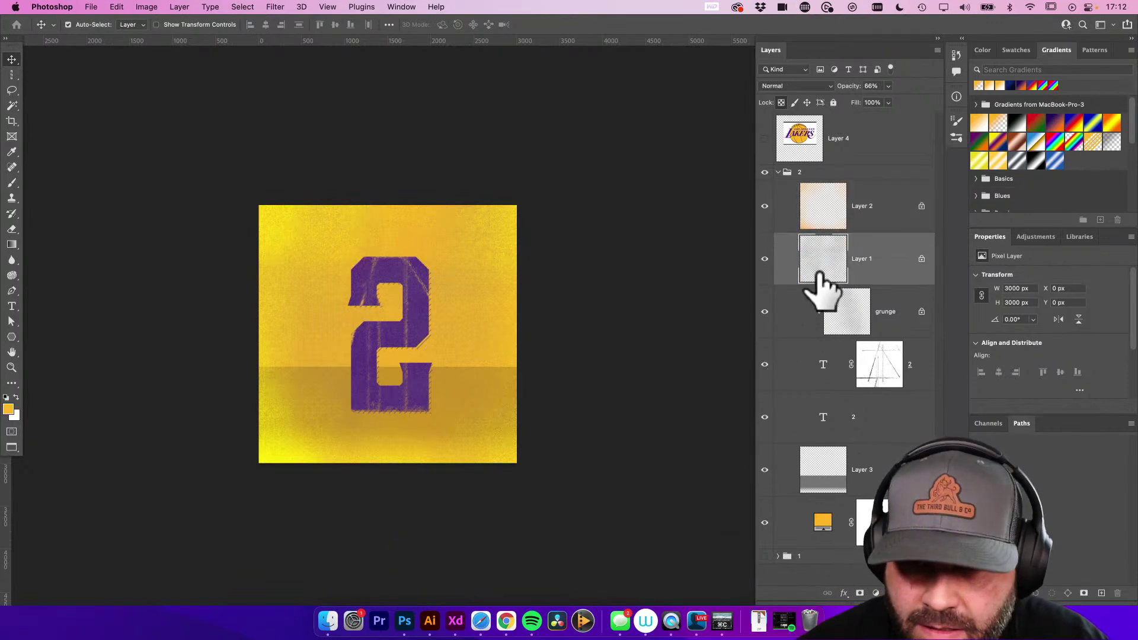
pyautogui.hotkey('alt', 'BackSpace')
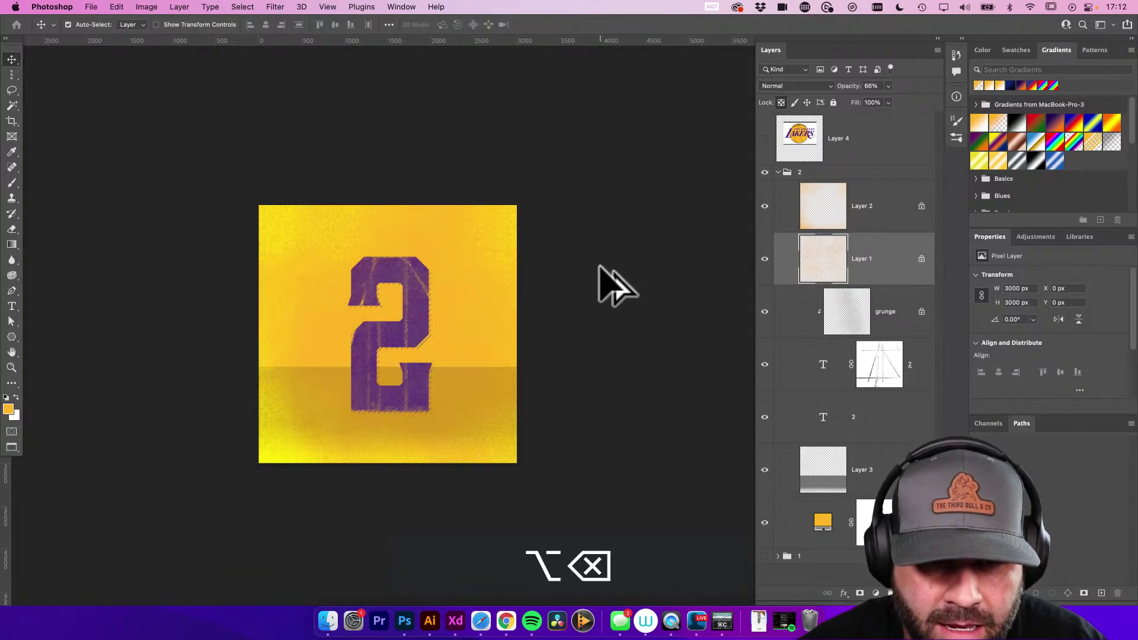
pyautogui.press('super')
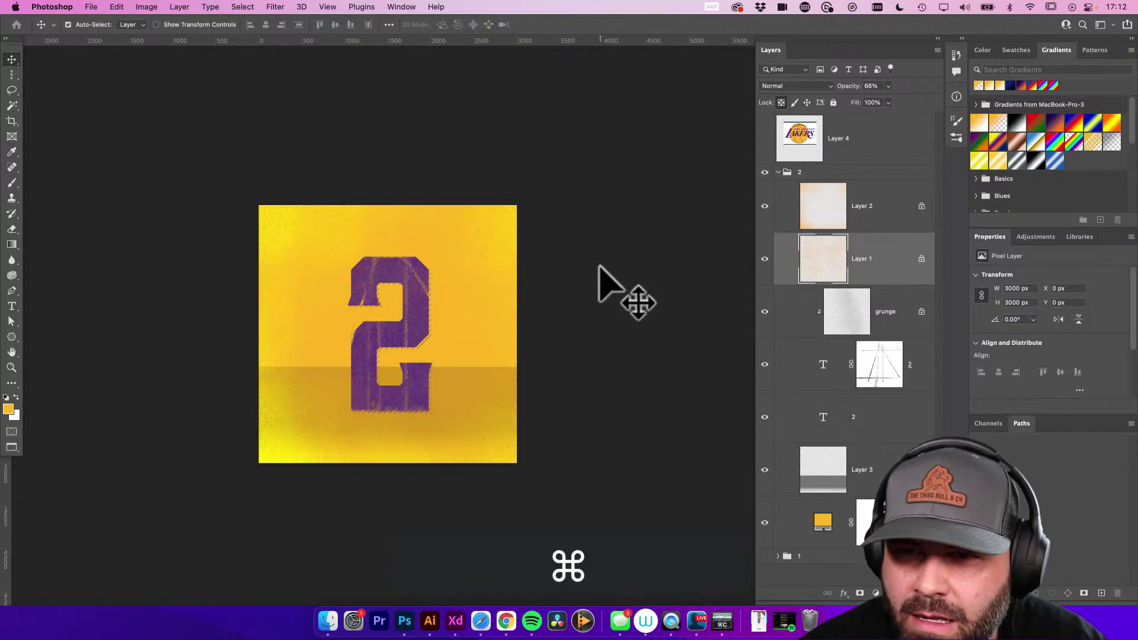
pyautogui.press('v')
# Try blend modes on Layer 1 from Darken up to Lighter Color, returning to Linear Dodge (Add)
pyautogui.hotkey('shift', '+')
pyautogui.hotkey('shift', '+')
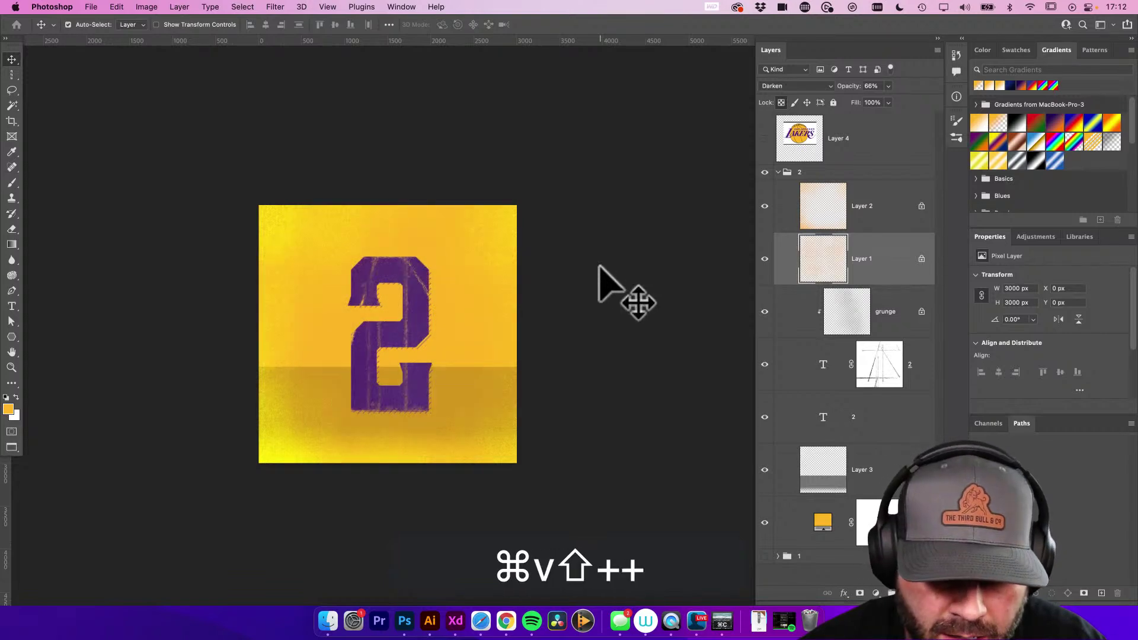
pyautogui.hotkey('shift', '-')
pyautogui.hotkey('shift', '+')
pyautogui.hotkey('shift', '+')
pyautogui.hotkey('shift', '+')
pyautogui.hotkey('shift', '+')
pyautogui.hotkey('shift', '+')
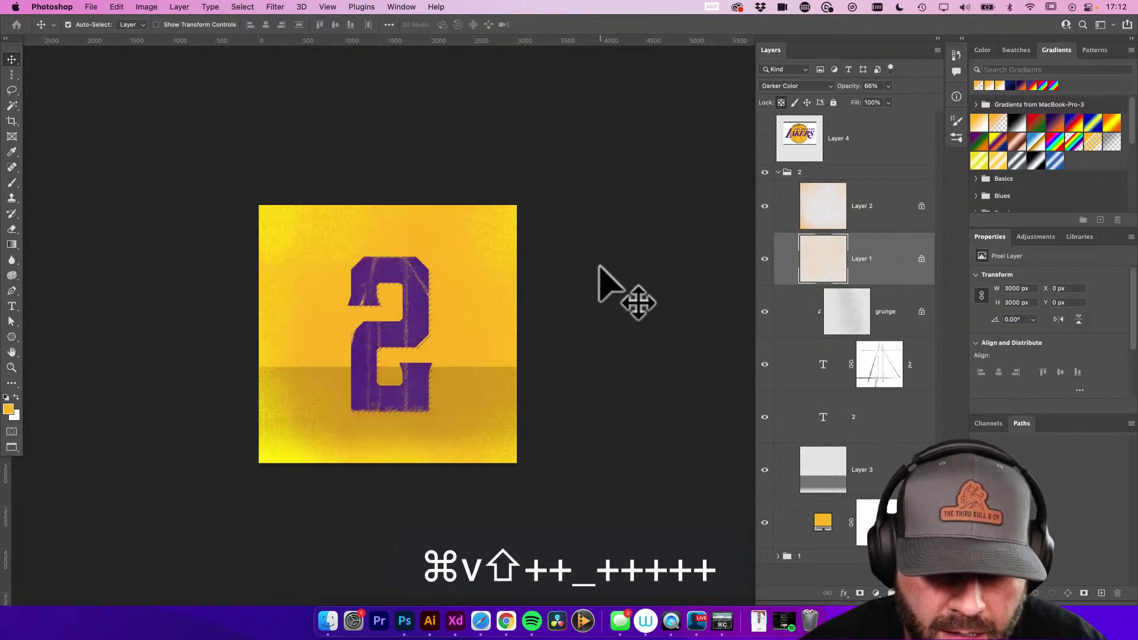
pyautogui.hotkey('shift', '+')
pyautogui.hotkey('shift', '+')
pyautogui.hotkey('shift', '+')
pyautogui.hotkey('shift', '+')
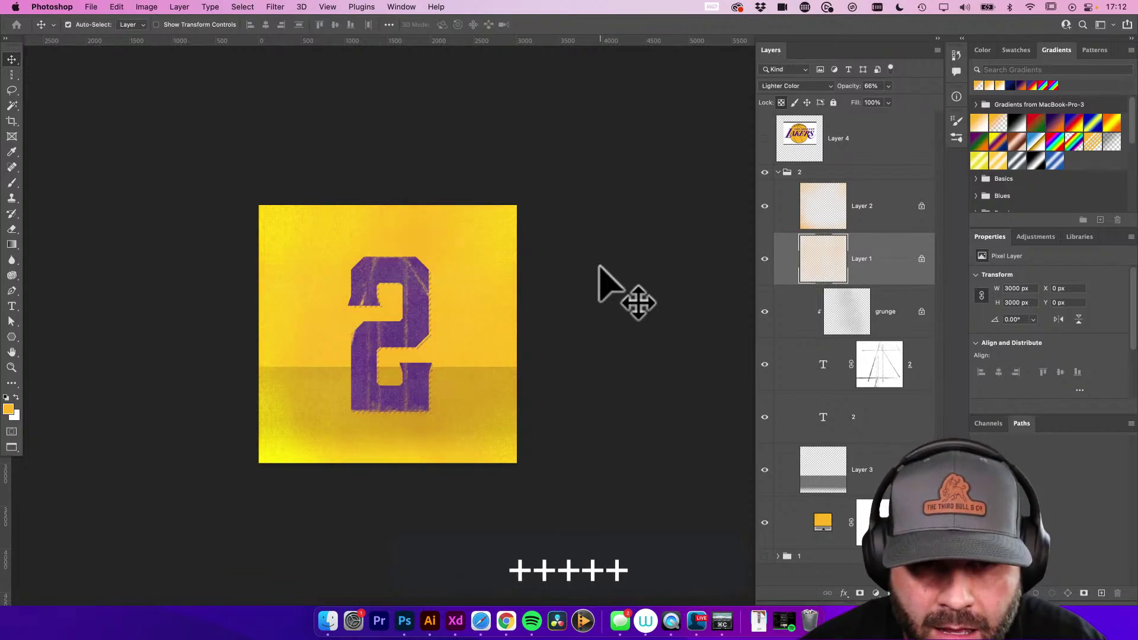
pyautogui.hotkey('shift', '-')
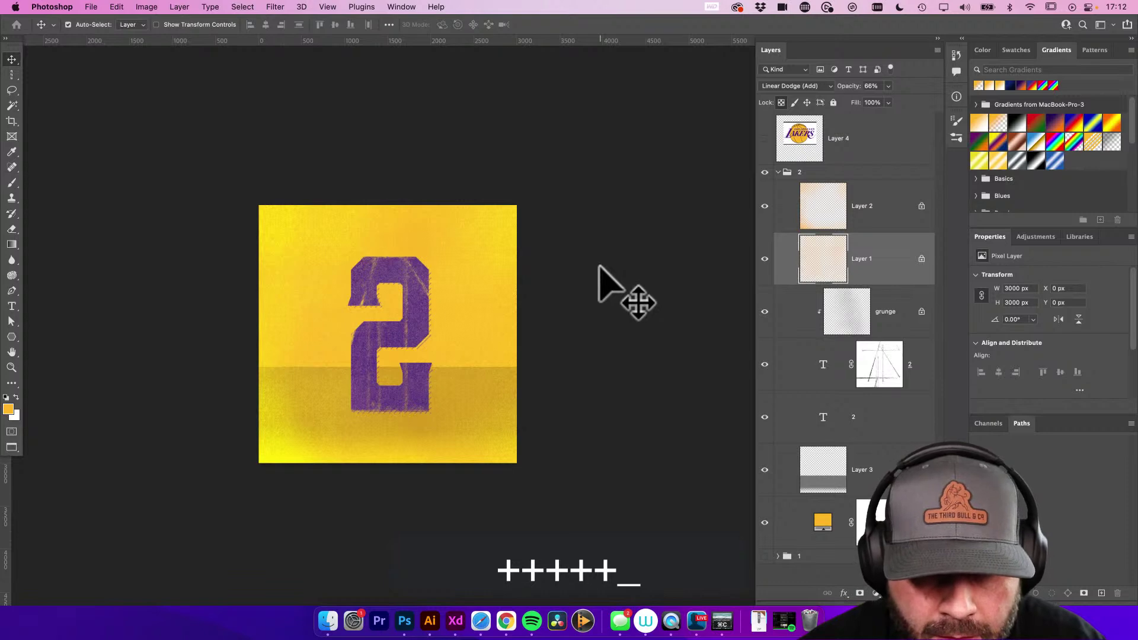
# Cycle Layer 1 through the contrast and inversion blend modes and set it to Color
pyautogui.hotkey('shift', '+')
pyautogui.hotkey('shift', '+')
pyautogui.hotkey('shift', '+')
pyautogui.hotkey('shift', '+')
pyautogui.hotkey('shift', '+')
pyautogui.hotkey('shift', '+')
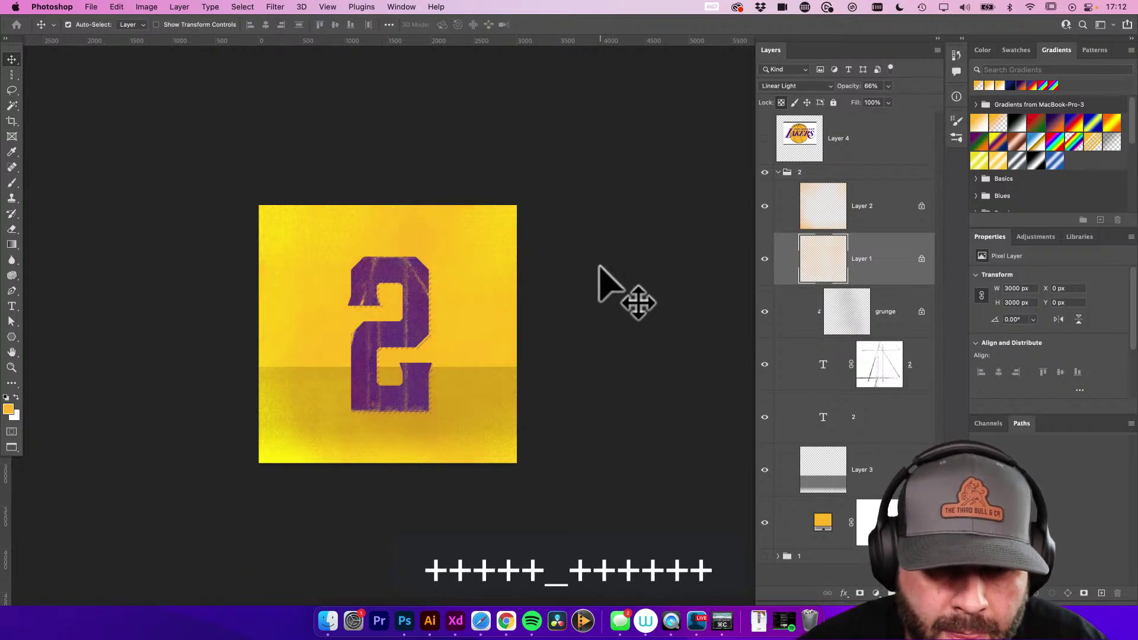
pyautogui.hotkey('shift', '-')
pyautogui.hotkey('shift', '+')
pyautogui.hotkey('shift', '+')
pyautogui.hotkey('shift', '+')
pyautogui.hotkey('shift', '+')
pyautogui.hotkey('shift', '+')
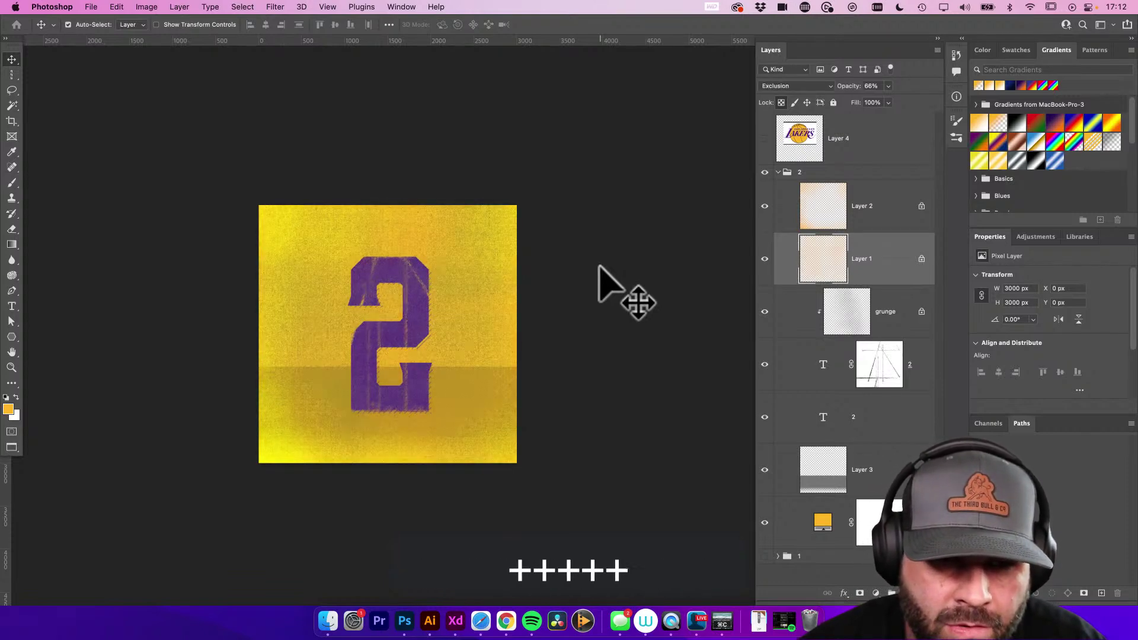
pyautogui.hotkey('shift', '+')
pyautogui.hotkey('shift', '+')
pyautogui.hotkey('shift', '+')
pyautogui.hotkey('shift', '+')
pyautogui.hotkey('shift', '+')
pyautogui.hotkey('shift', '+')
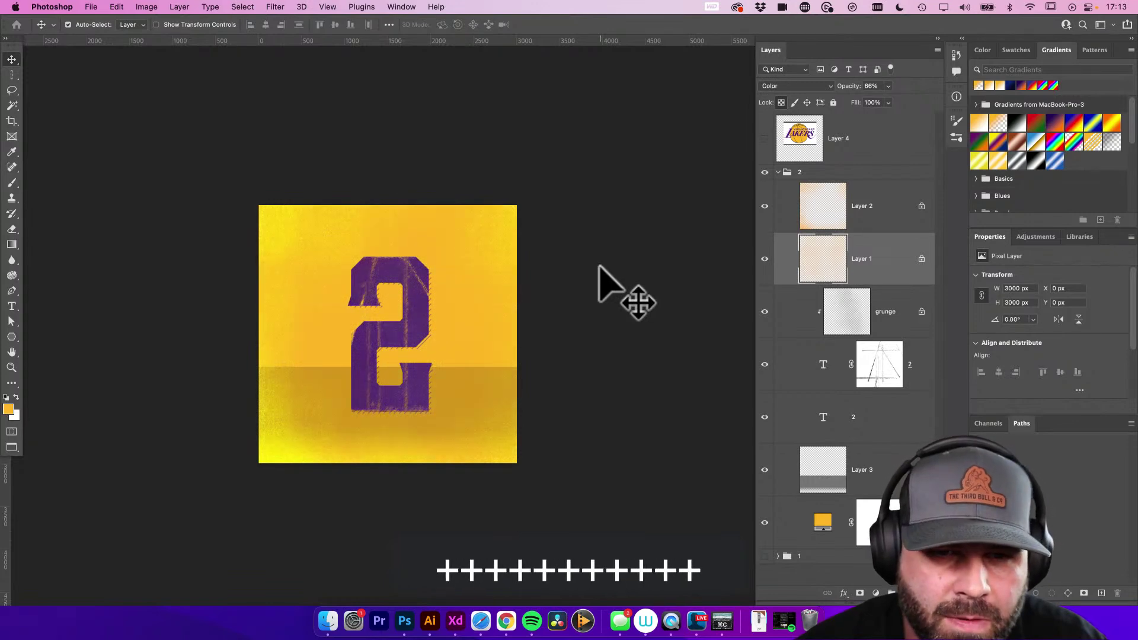
# Try the blend modes that follow Color on Layer 1
pyautogui.hotkey('shift', '+')
pyautogui.hotkey('shift', '+')
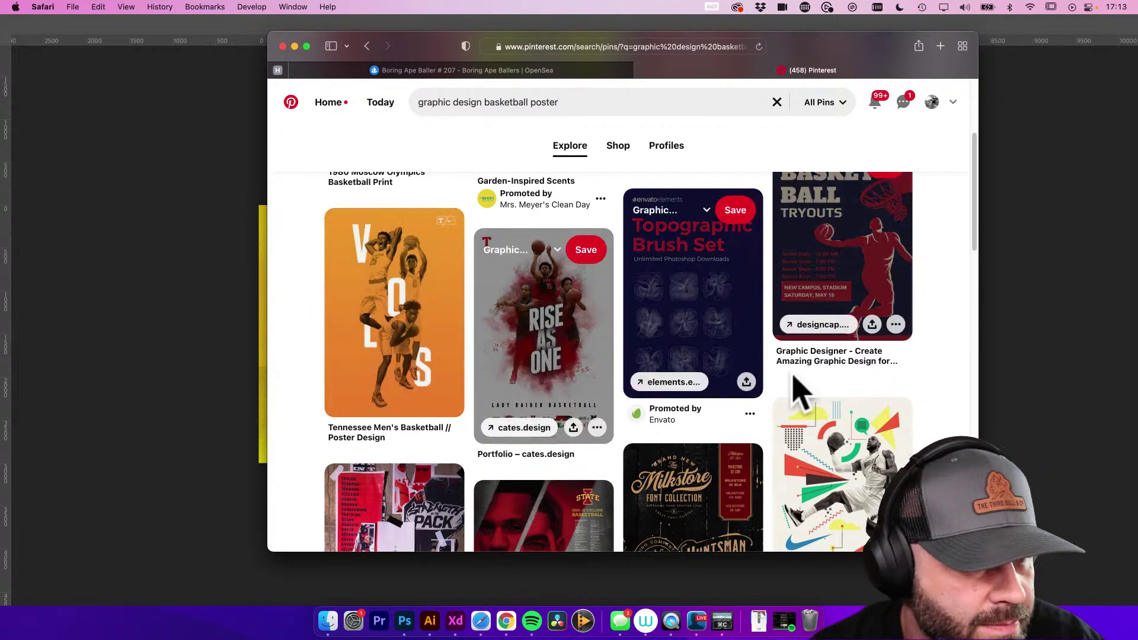
# Switch to the Pinterest results for basketball poster designs, browse them, and open the React Hyperdunk shoe poster pin
pyautogui.scroll(-5, 965, 408)
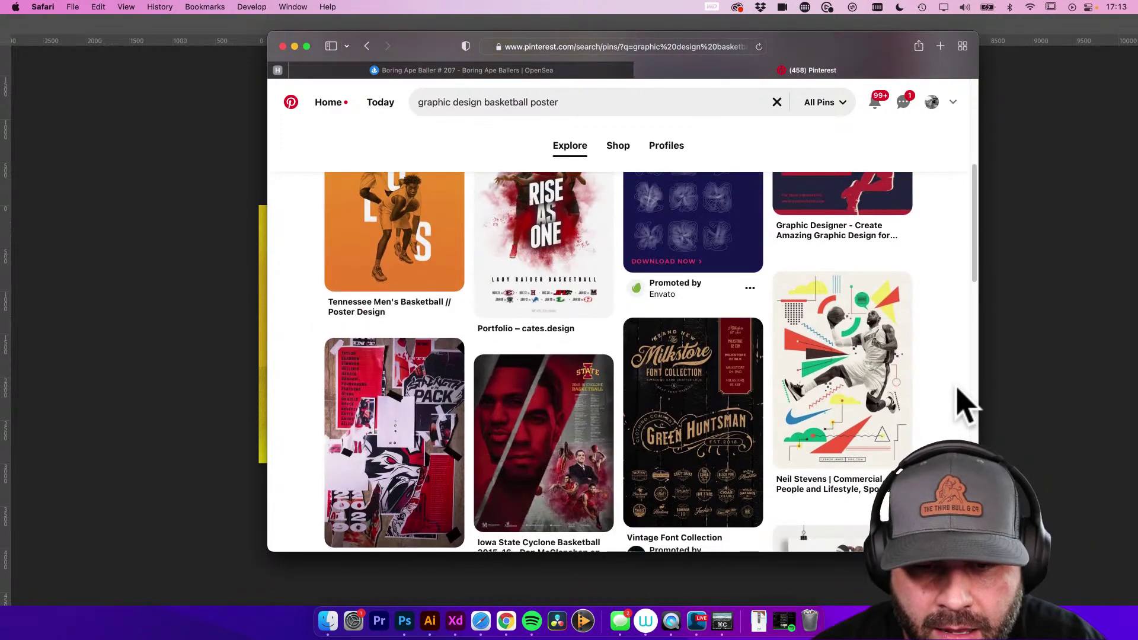
pyautogui.scroll(-10, 965, 408)
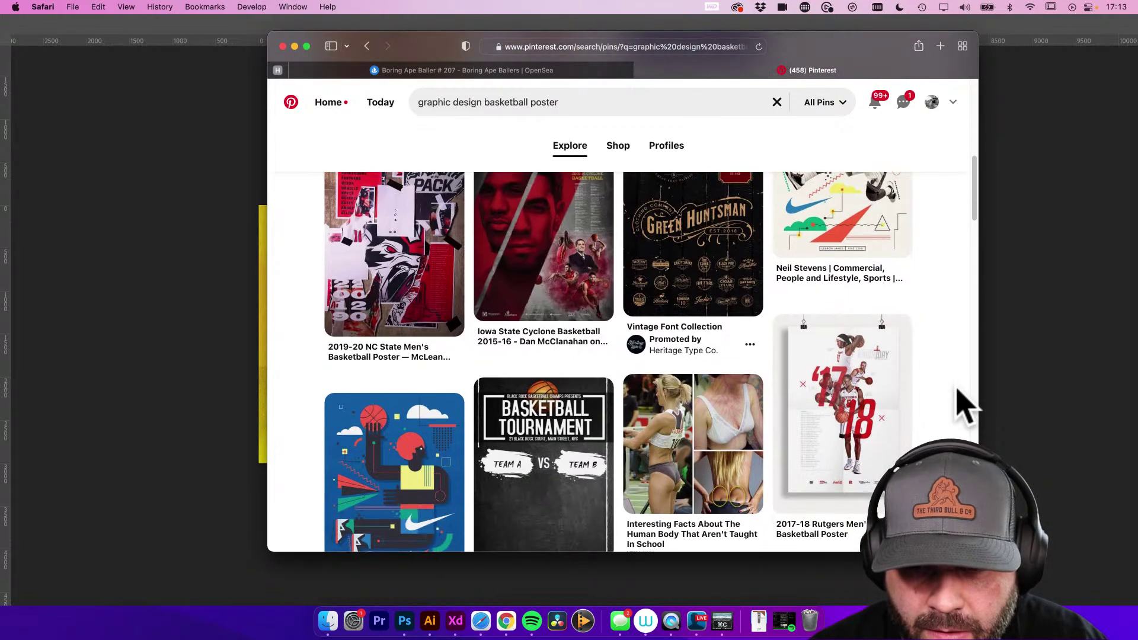
pyautogui.scroll(-8, 965, 408)
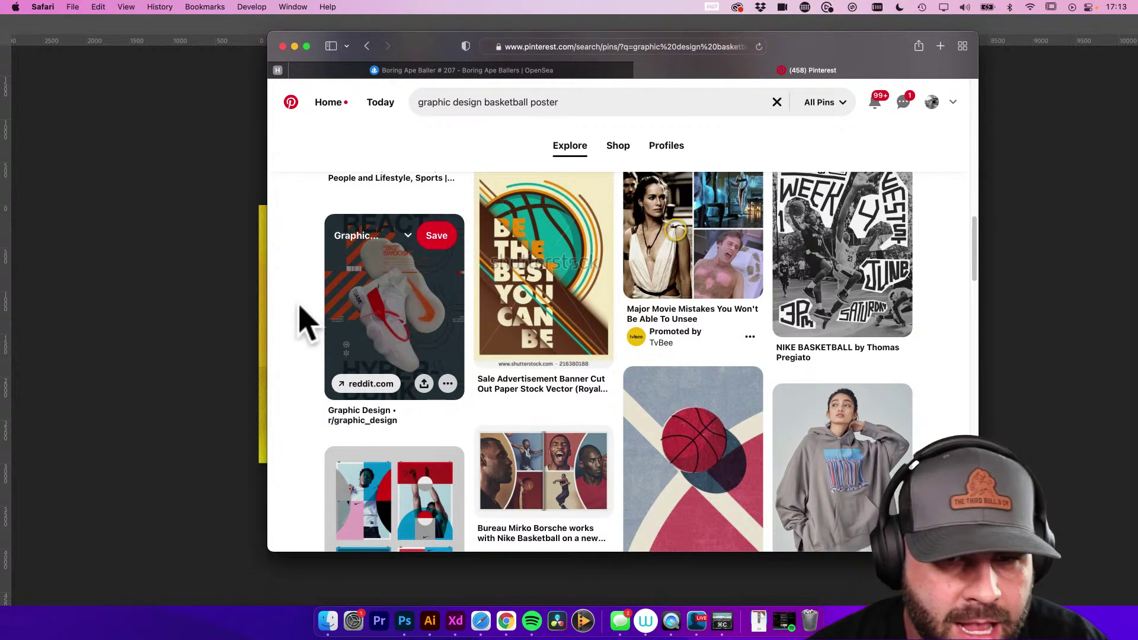
pyautogui.click(357, 306)
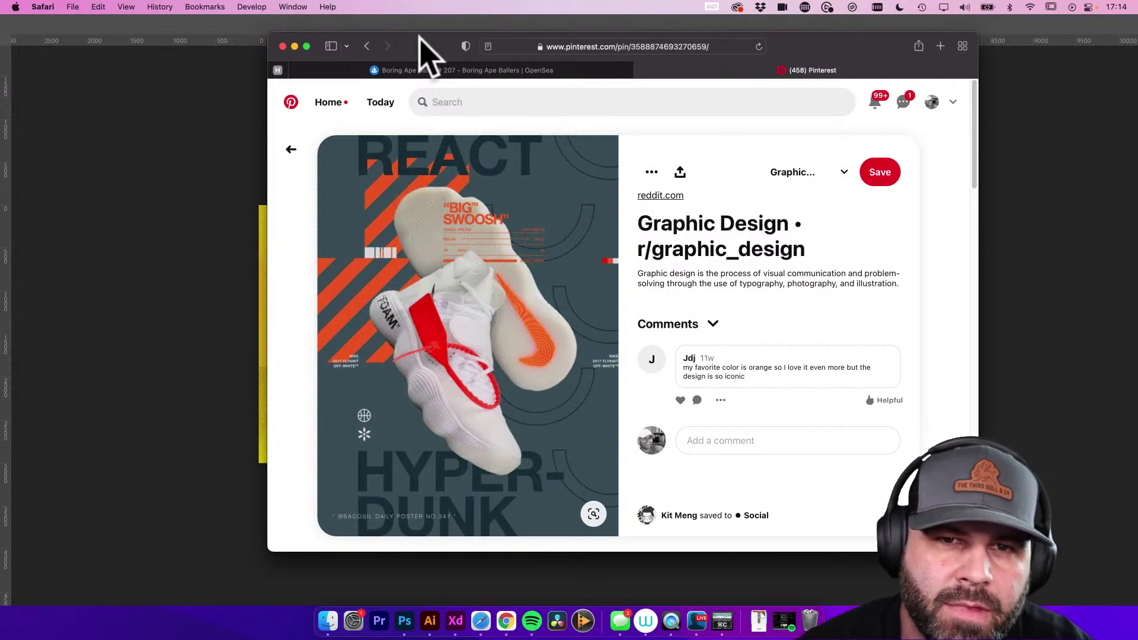
# Move the browser window clear of the artwork and capture the Hyperdunk poster image as a screenshot
pyautogui.moveTo(422, 43); pyautogui.dragTo(552, 52)
pyautogui.press('super+shift+4')
pyautogui.moveTo(456, 153); pyautogui.dragTo(746, 544)
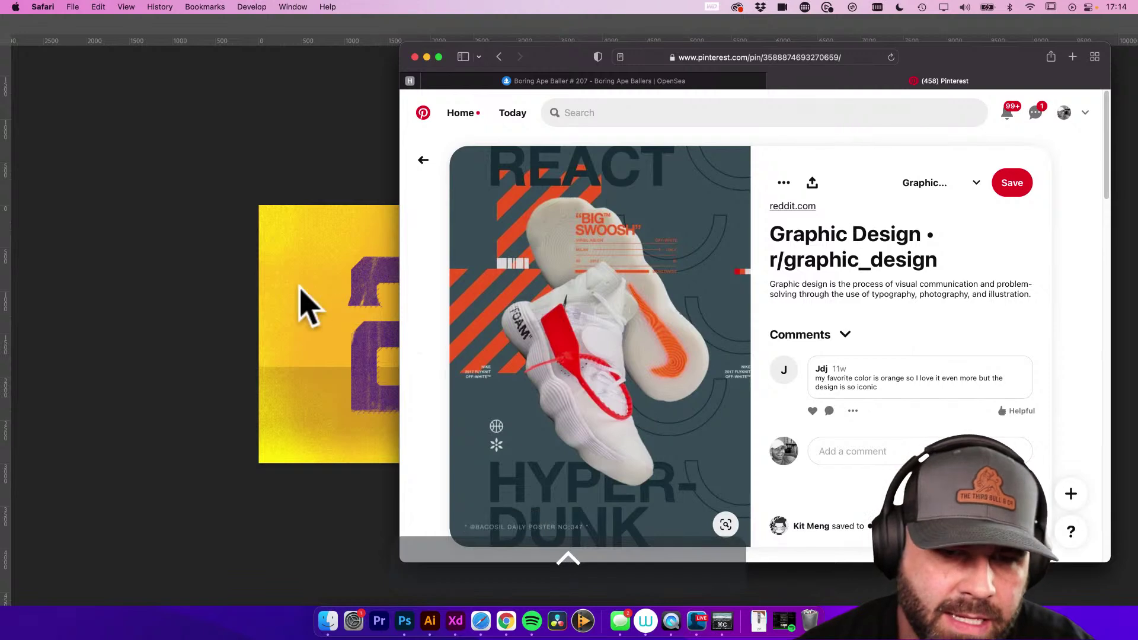
# Switch back to Photoshop, paste the captured poster as a reference, bring its layer to the front, and place it beside the purple 2
pyautogui.click(305, 305)
pyautogui.press('v')
pyautogui.click(339, 266)
pyautogui.press('super+v')
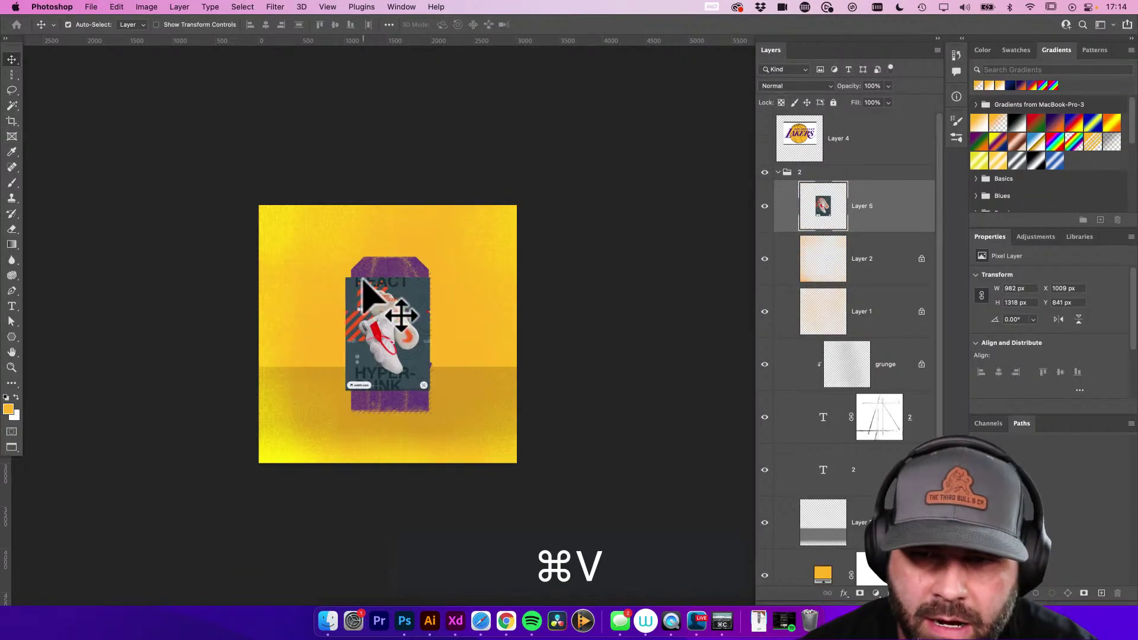
pyautogui.press('super+shift+bracketright')
pyautogui.moveTo(376, 301); pyautogui.dragTo(399, 323)
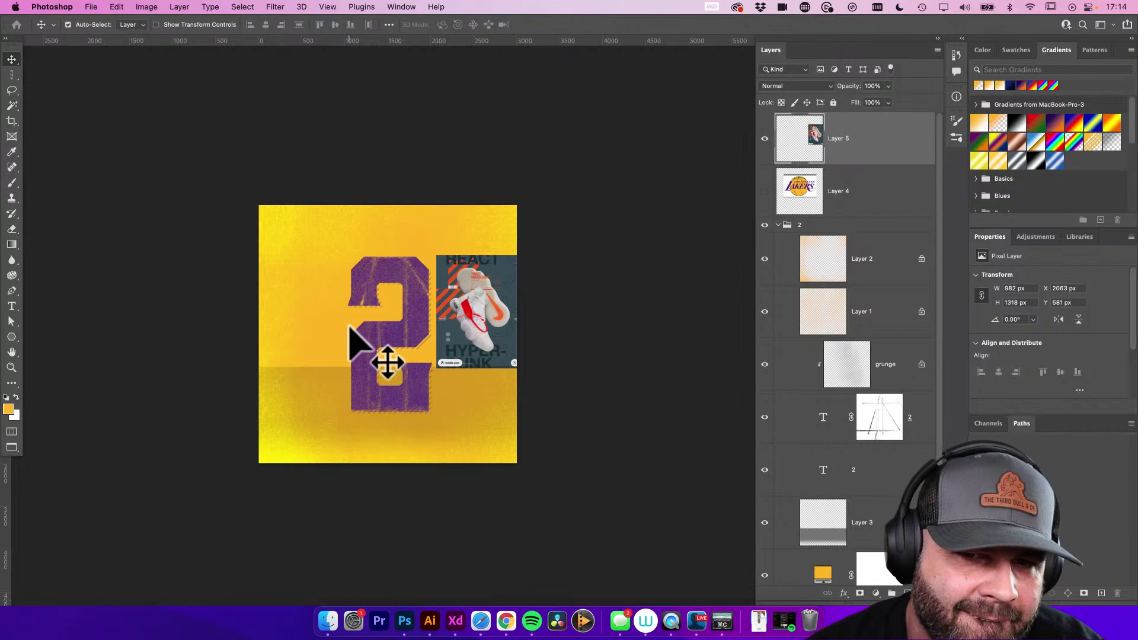
# Draw a narrow vertical yellow rectangle about 137 × 2241 px between the canvas's left edge and the number 2
pyautogui.press('u')
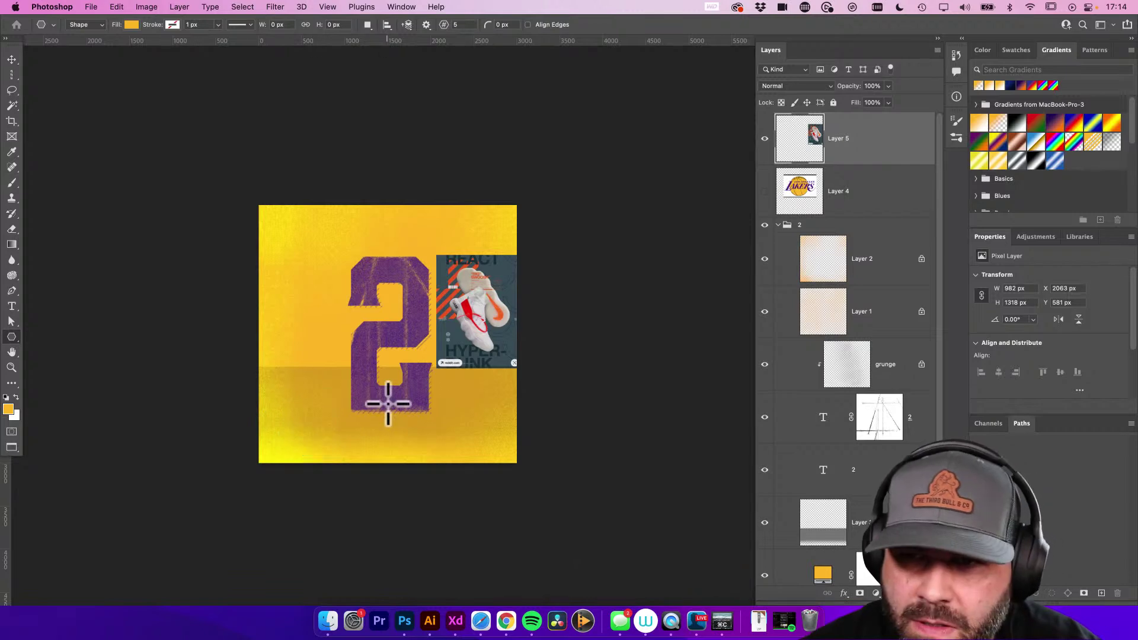
pyautogui.press('v')
pyautogui.press('u')
pyautogui.hotkey('shift', 'u')
pyautogui.hotkey('shift', 'u')
pyautogui.hotkey('shift', 'u')
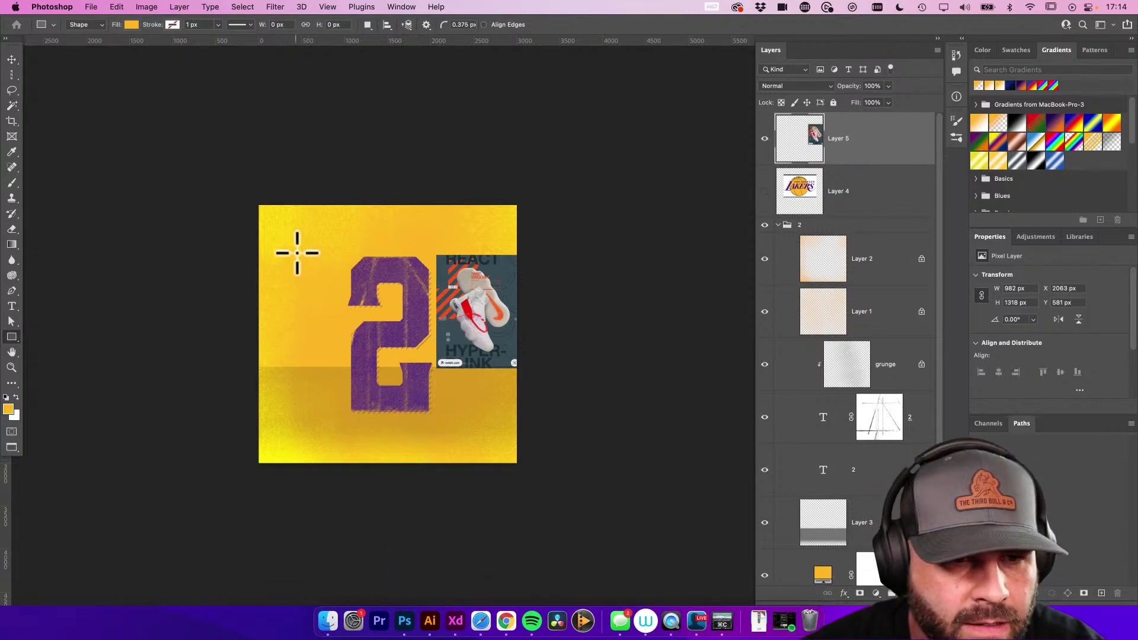
pyautogui.moveTo(299, 242); pyautogui.dragTo(312, 436)
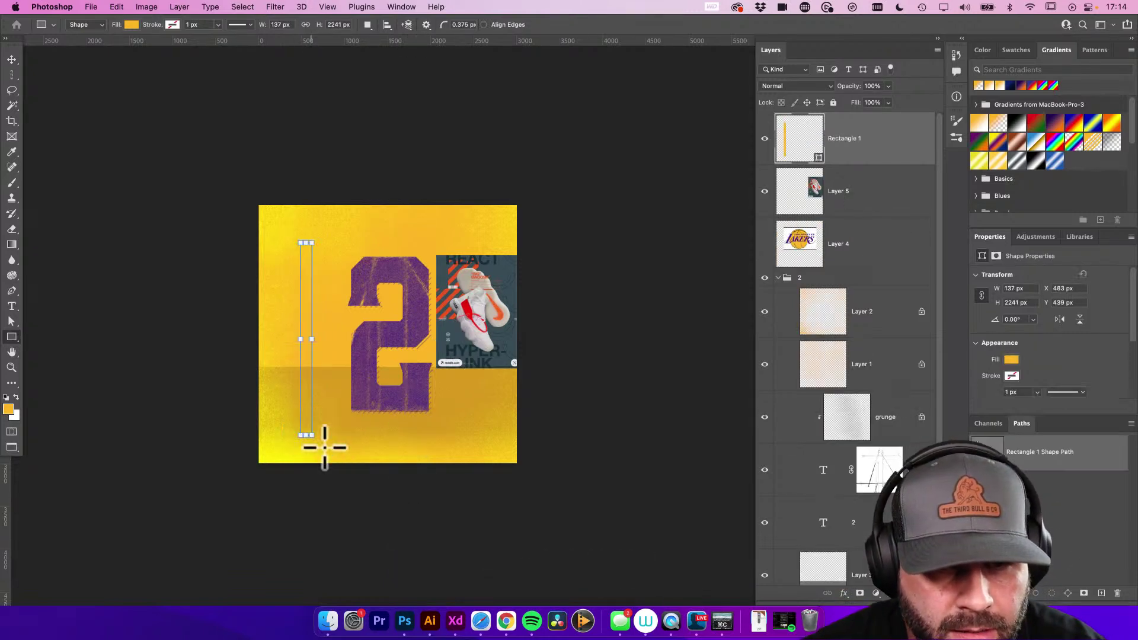
# Duplicate the yellow rectangle sideways to make a row of five vertical bars
pyautogui.press('v')
pyautogui.moveTo(292, 363); pyautogui.dragTo(363, 380)
pyautogui.moveTo(360, 240)
pyautogui.mouseDown()
pyautogui.moveTo(386, 241)
pyautogui.moveTo(358, 236)
pyautogui.mouseUp()
# Select all five rectangle layers and distribute the bars evenly across their width
pyautogui.keyDown('shift'); pyautogui.click(338, 240); pyautogui.keyUp('shift')
pyautogui.keyDown('shift'); pyautogui.click(312, 240); pyautogui.keyUp('shift')
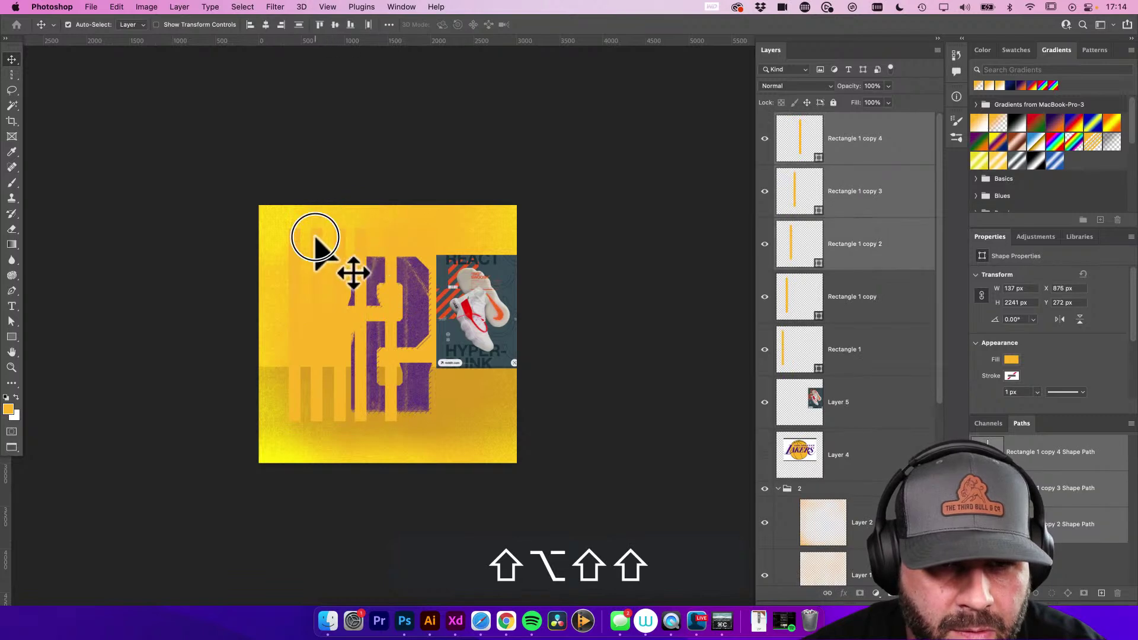
pyautogui.keyDown('shift'); pyautogui.click(295, 236); pyautogui.keyUp('shift')
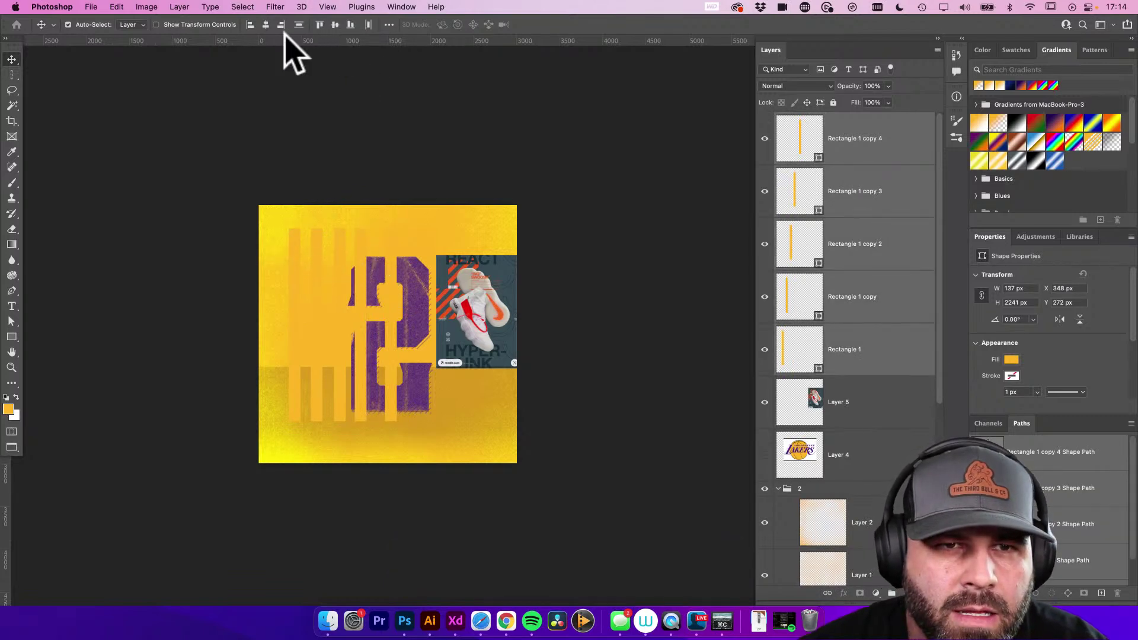
pyautogui.click(369, 24)
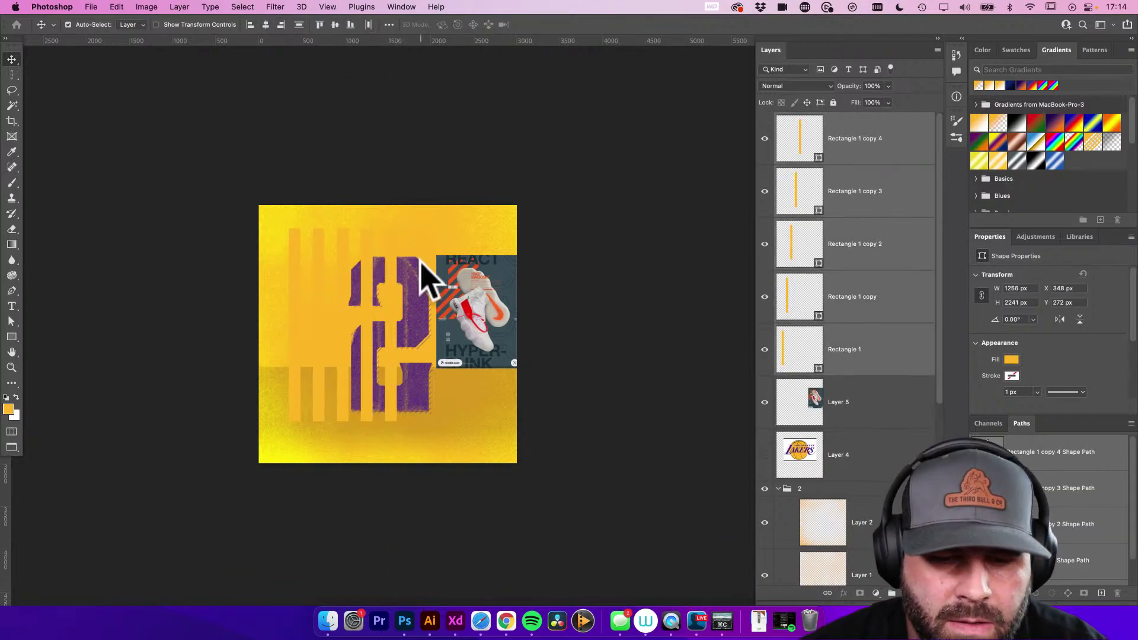
# Group the five bars and rotate the group so the stripes run diagonally up to the right
pyautogui.press('super+g')
pyautogui.press('super+t')
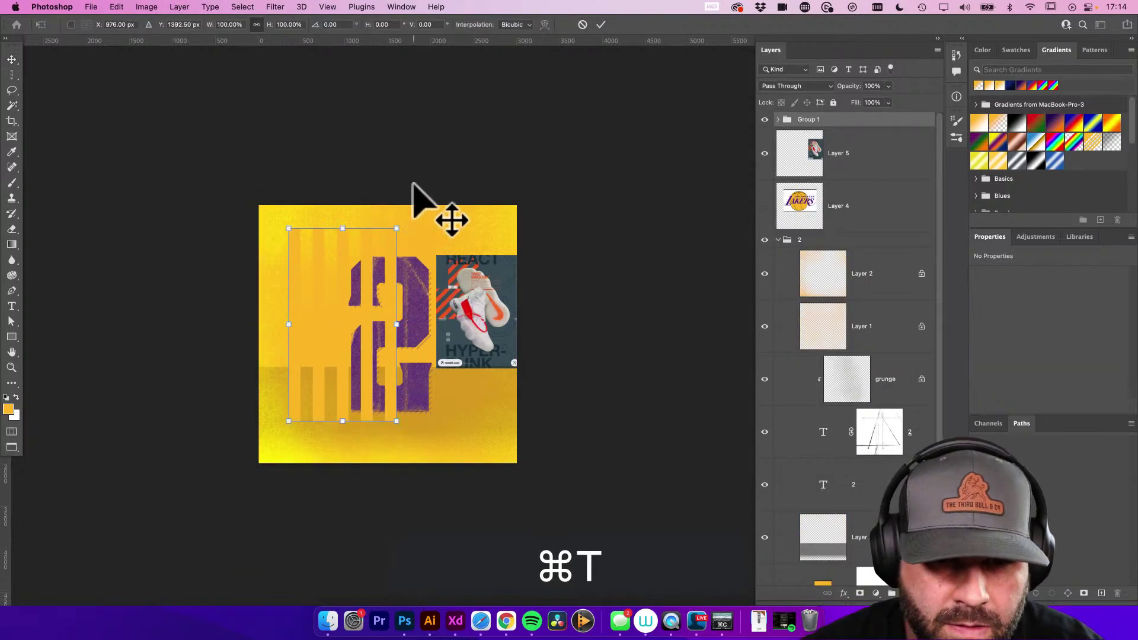
pyautogui.moveTo(413, 184); pyautogui.dragTo(525, 308)
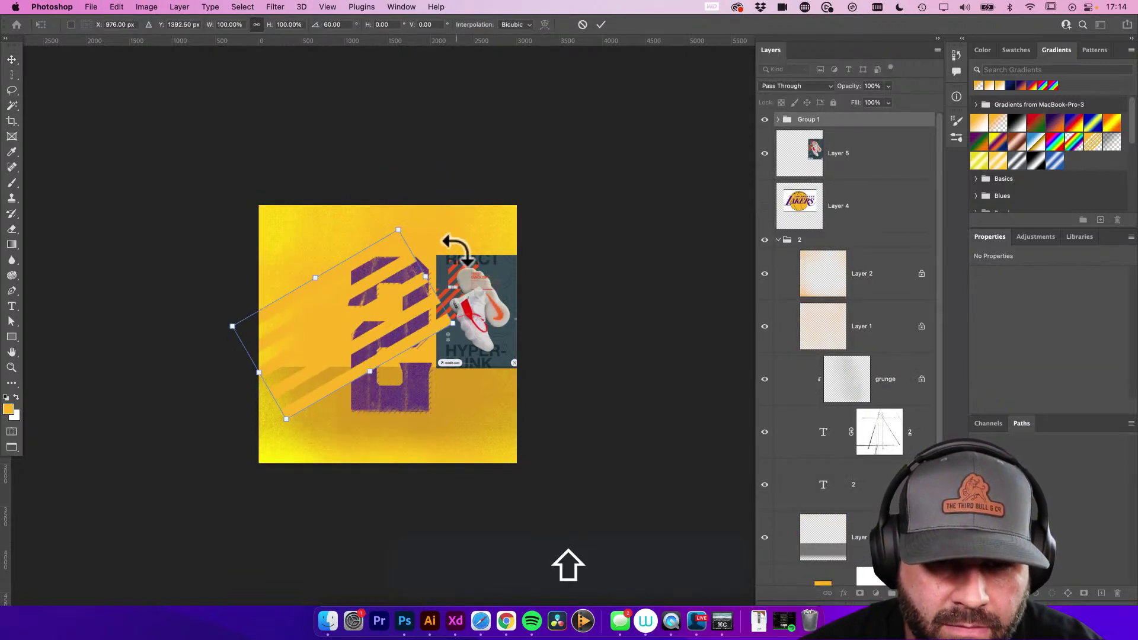
pyautogui.moveTo(456, 249); pyautogui.dragTo(444, 208)
pyautogui.moveTo(414, 254)
pyautogui.mouseDown()
pyautogui.moveTo(447, 243)
pyautogui.moveTo(419, 246)
pyautogui.moveTo(432, 247)
pyautogui.mouseUp()
pyautogui.press('Return')
pyautogui.press('v')
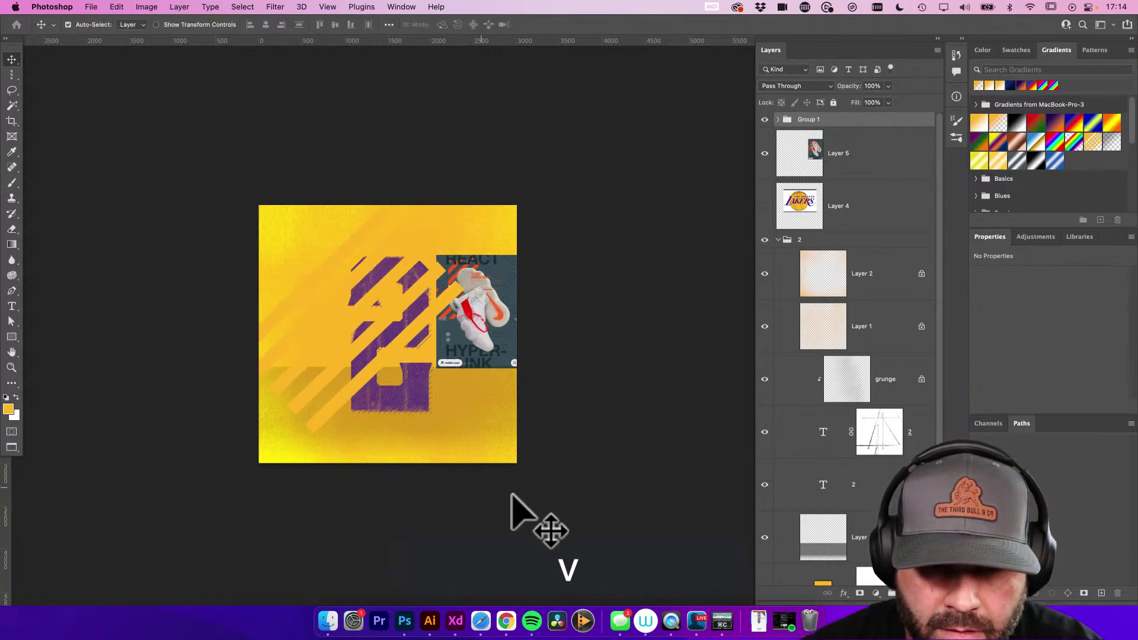
# Restack the stripe group just above Layer 3, behind the number, and shift it toward the canvas's left edge
pyautogui.press('super+shift+bracketleft')
pyautogui.press('super+bracketright')
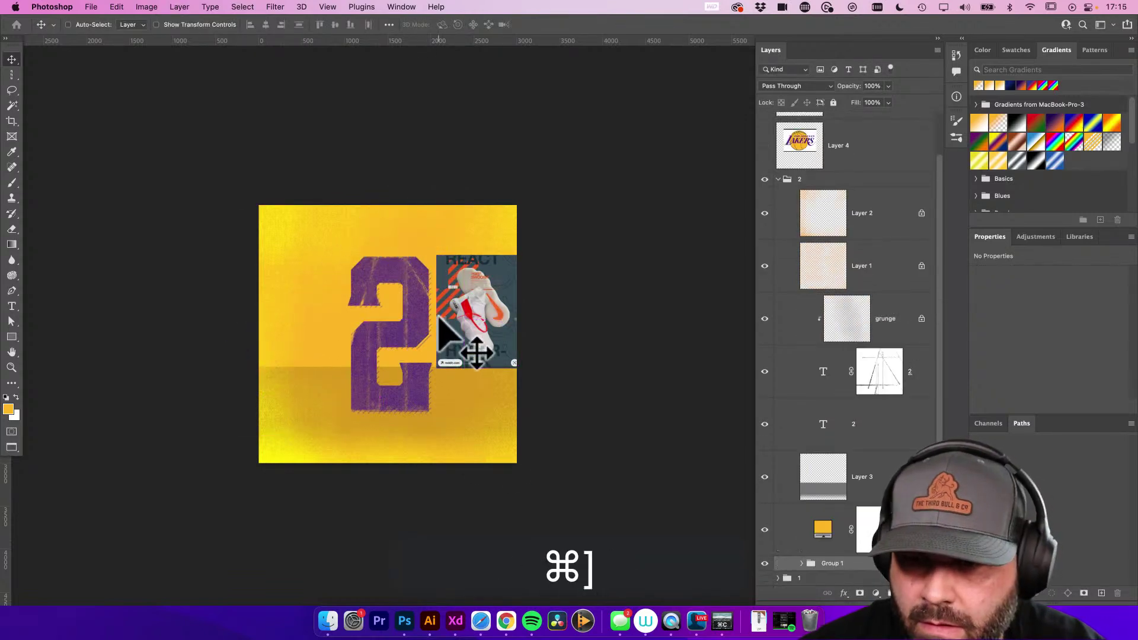
pyautogui.press('super+bracketright')
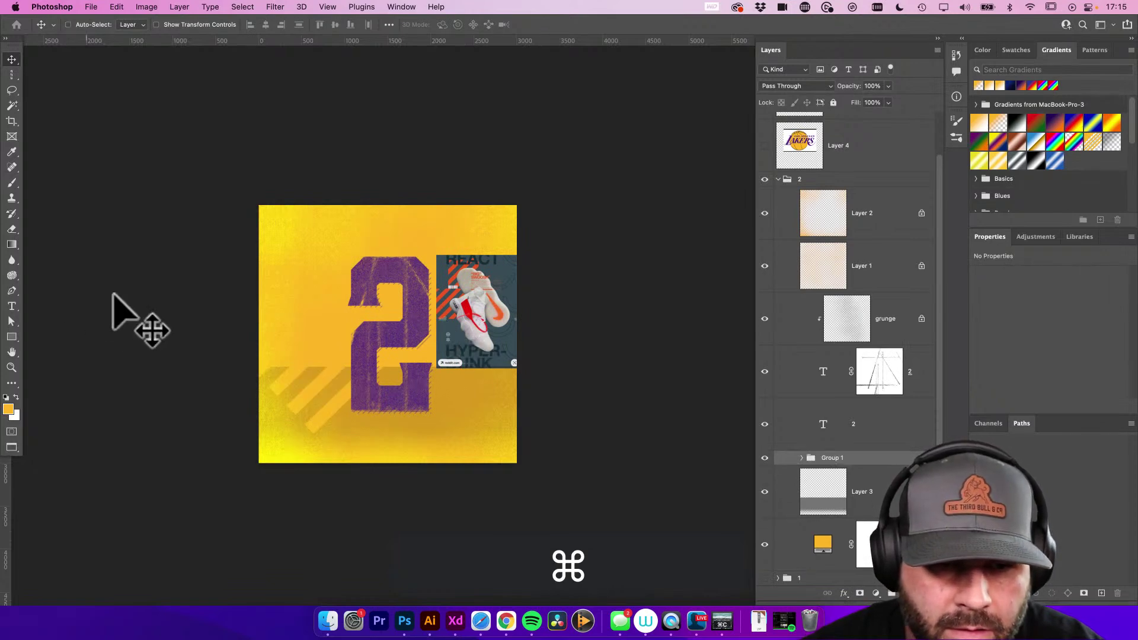
pyautogui.moveTo(302, 385); pyautogui.dragTo(356, 350)
pyautogui.press('v')
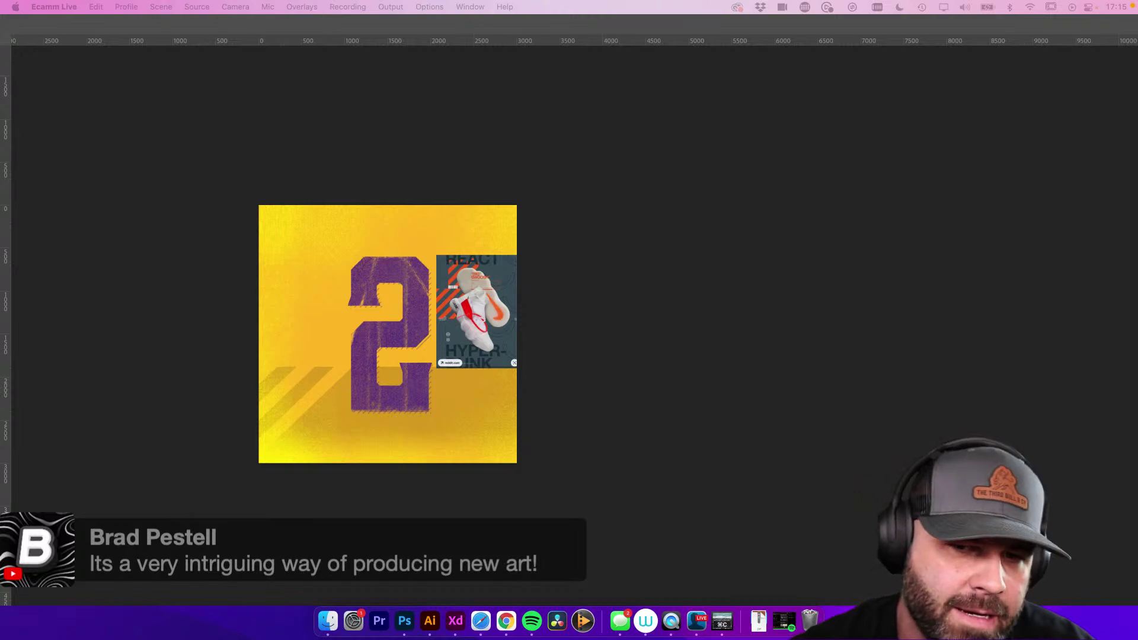
# Delete the pasted poster reference layer and the Lakers logo layer
pyautogui.click(514, 311)
pyautogui.moveTo(488, 319); pyautogui.dragTo(492, 315)
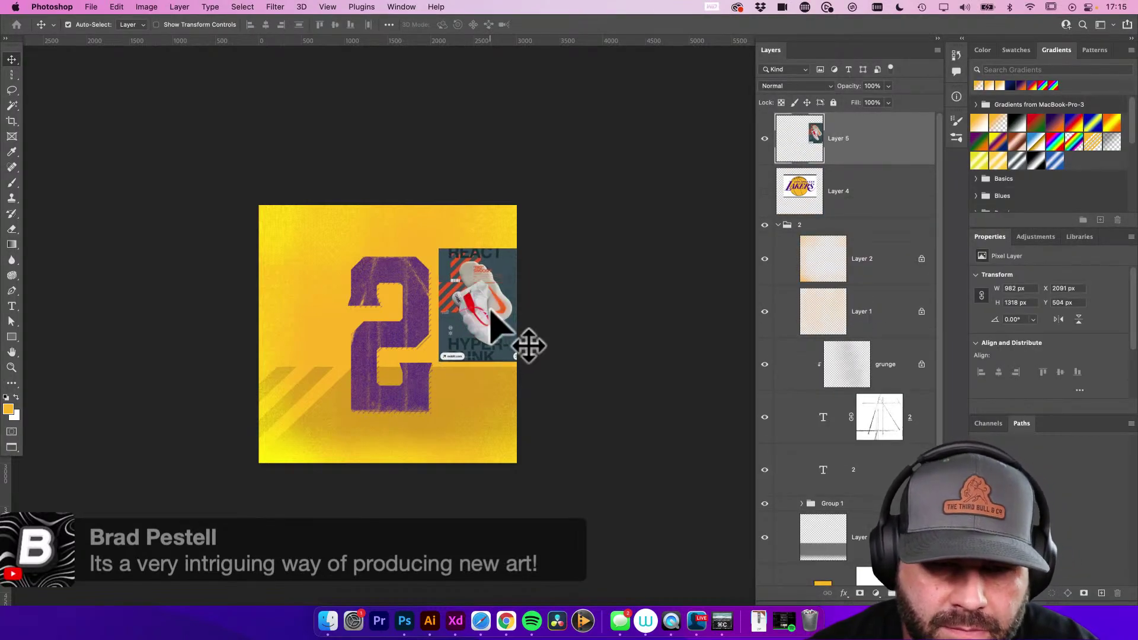
pyautogui.press('Delete')
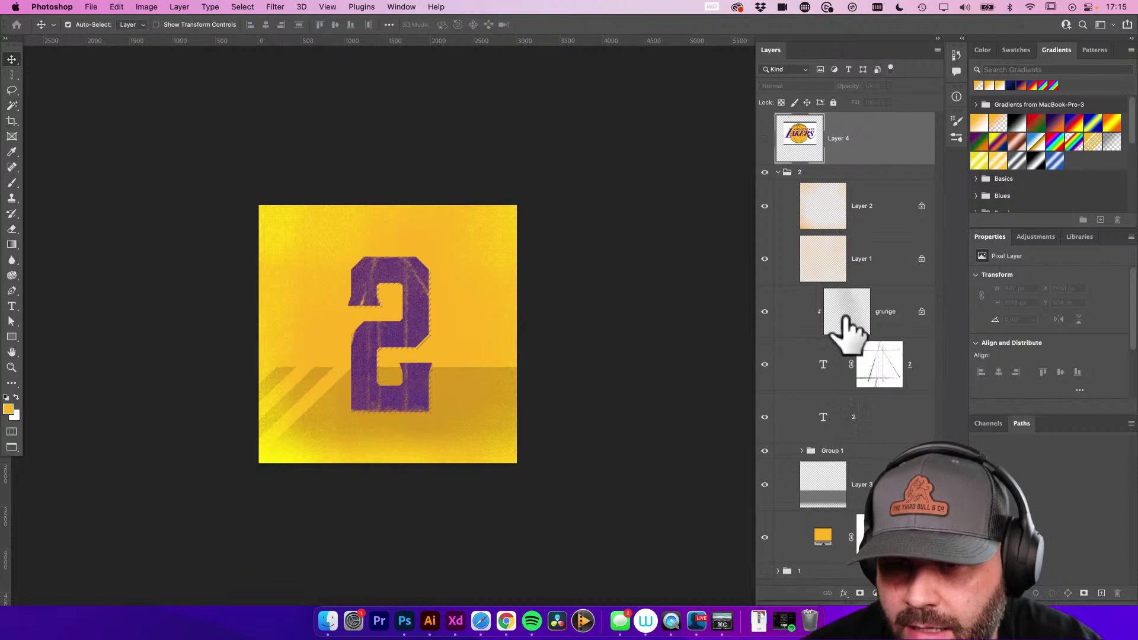
pyautogui.press('BackSpace')
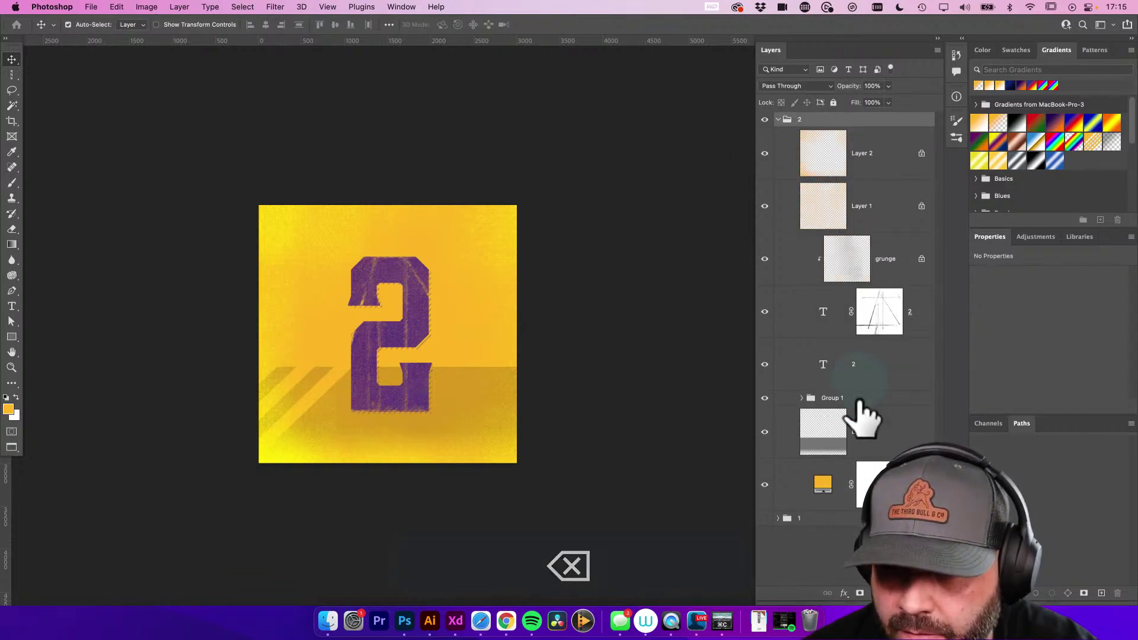
# Rename the stripe group to "lines"
pyautogui.click(837, 401)
pyautogui.press('shift+super+r')
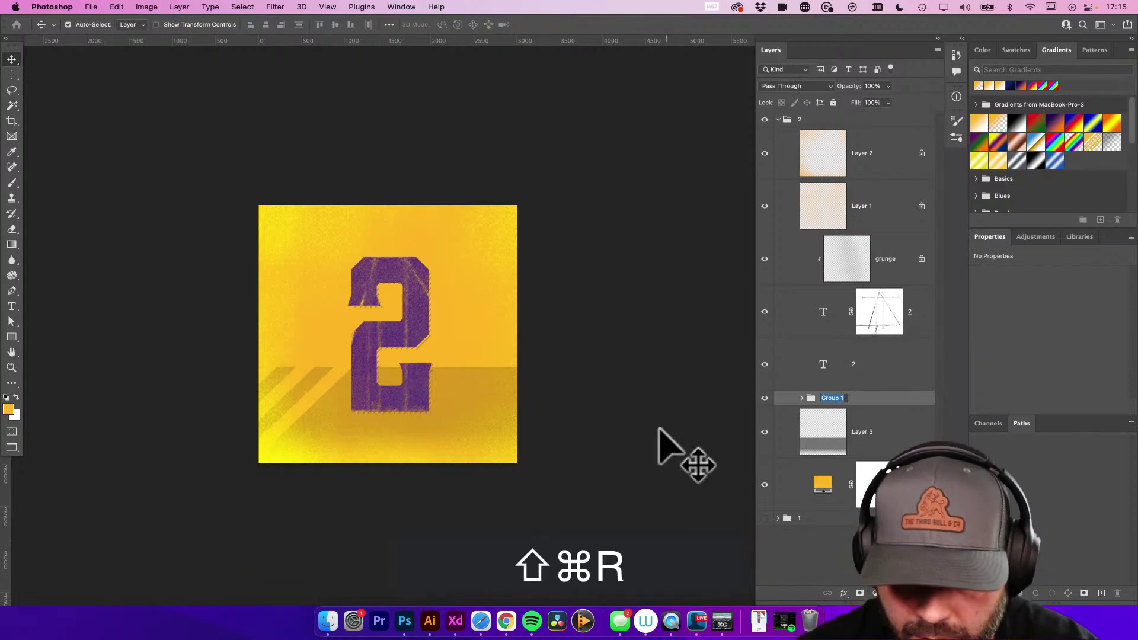
pyautogui.write('lines')
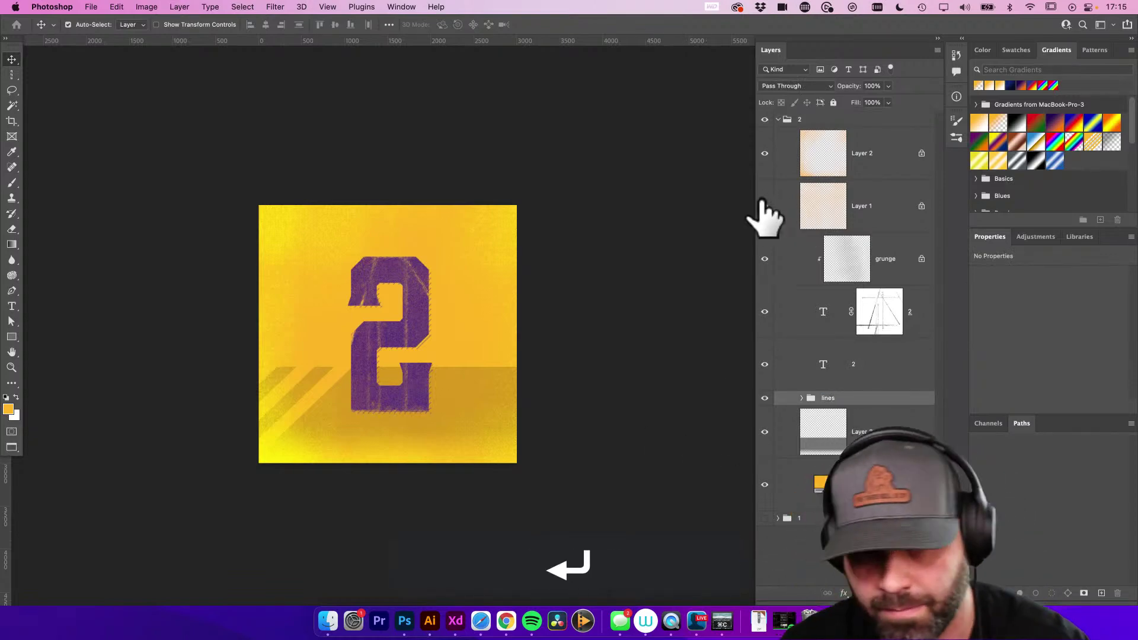
# Duplicate the lines group and move the copy to the artwork's upper-right area
pyautogui.press('super+j')
pyautogui.moveTo(403, 213); pyautogui.dragTo(557, 231)
pyautogui.press('v')
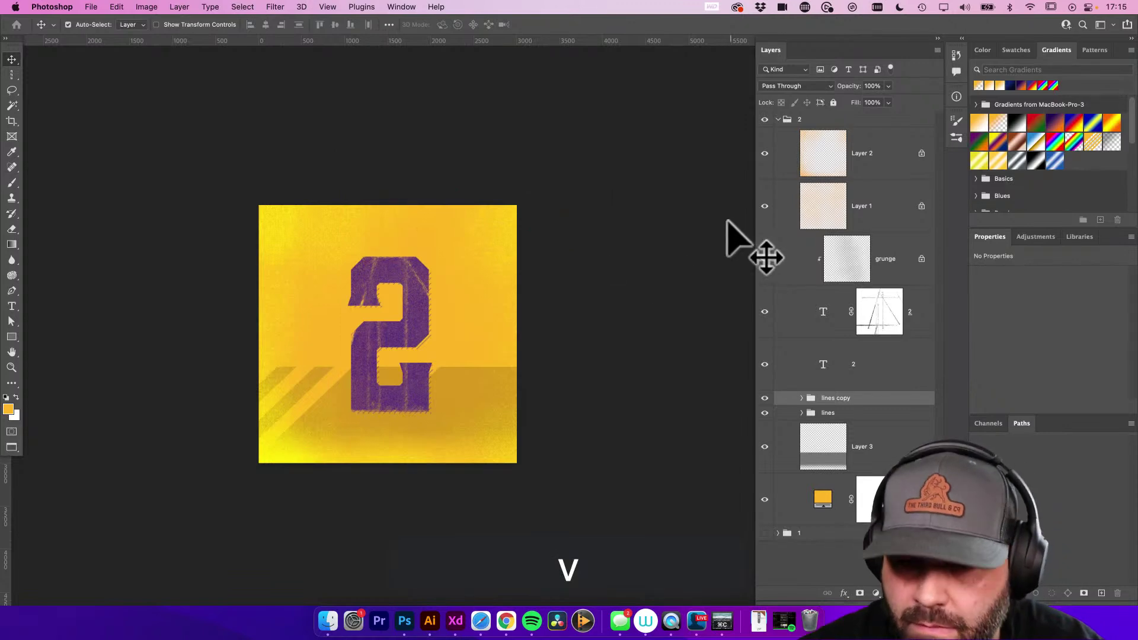
# Try darkening blend modes on the lines copy group, including Linear Burn, and set it to Color Burn
pyautogui.hotkey('shift', 'p')
pyautogui.hotkey('shift', 'p')
pyautogui.hotkey('shift', 'p')
pyautogui.hotkey('shift', 'p')
pyautogui.hotkey('shift', 'p')
pyautogui.hotkey('shift', 'p')
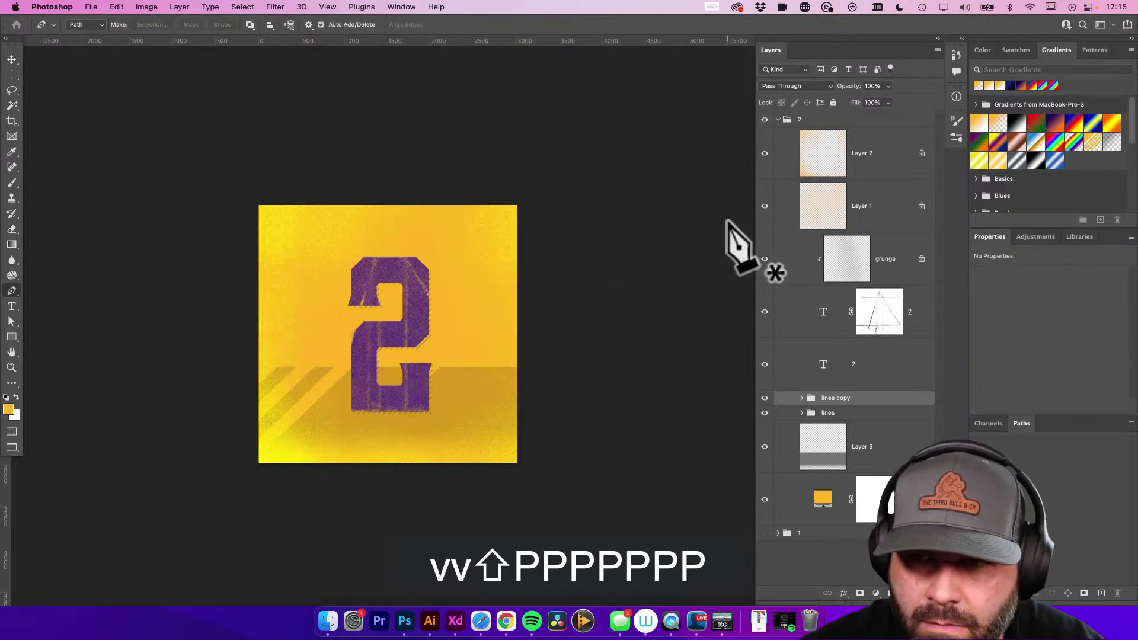
pyautogui.hotkey('shift', '+')
pyautogui.hotkey('shift', '+')
pyautogui.hotkey('shift', '+')
pyautogui.hotkey('shift', '+')
pyautogui.hotkey('shift', '+')
pyautogui.hotkey('shift', '+')
pyautogui.hotkey('shift', '-')
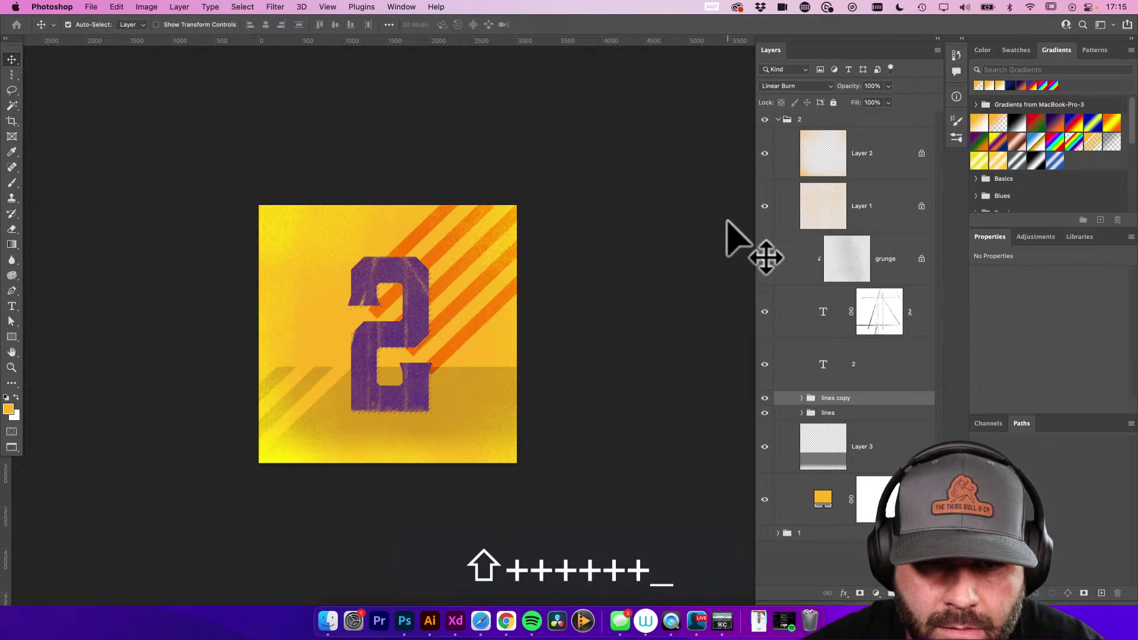
pyautogui.hotkey('shift', '+')
pyautogui.hotkey('shift', '-')
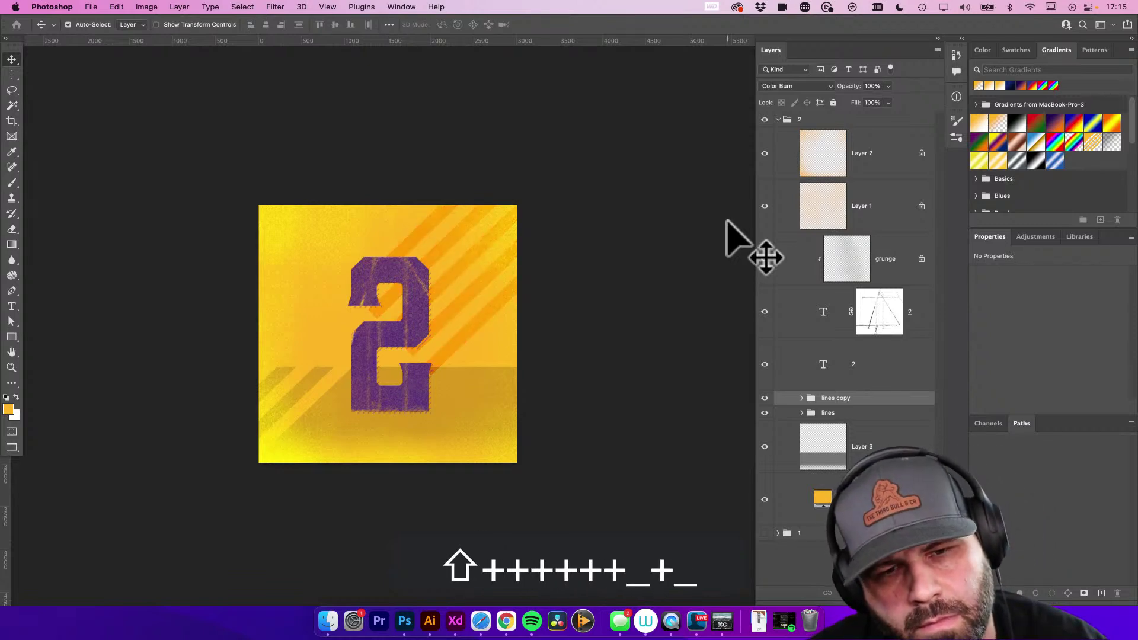
# Try shifting the upper-right stripes slightly, and undo the move
pyautogui.press('super')
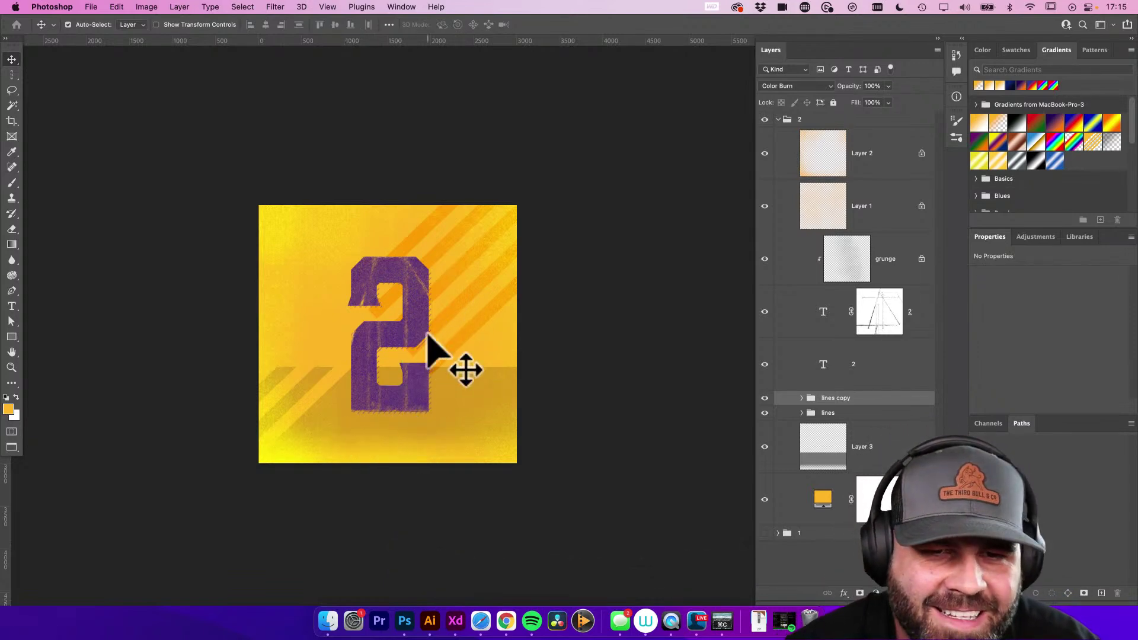
pyautogui.press('super')
pyautogui.press('super')
pyautogui.moveTo(480, 326)
pyautogui.mouseDown()
pyautogui.moveTo(521, 386)
pyautogui.moveTo(521, 414)
pyautogui.moveTo(406, 341)
pyautogui.moveTo(363, 381)
pyautogui.moveTo(496, 330)
pyautogui.mouseUp()
pyautogui.press('super+z')
pyautogui.press('v')
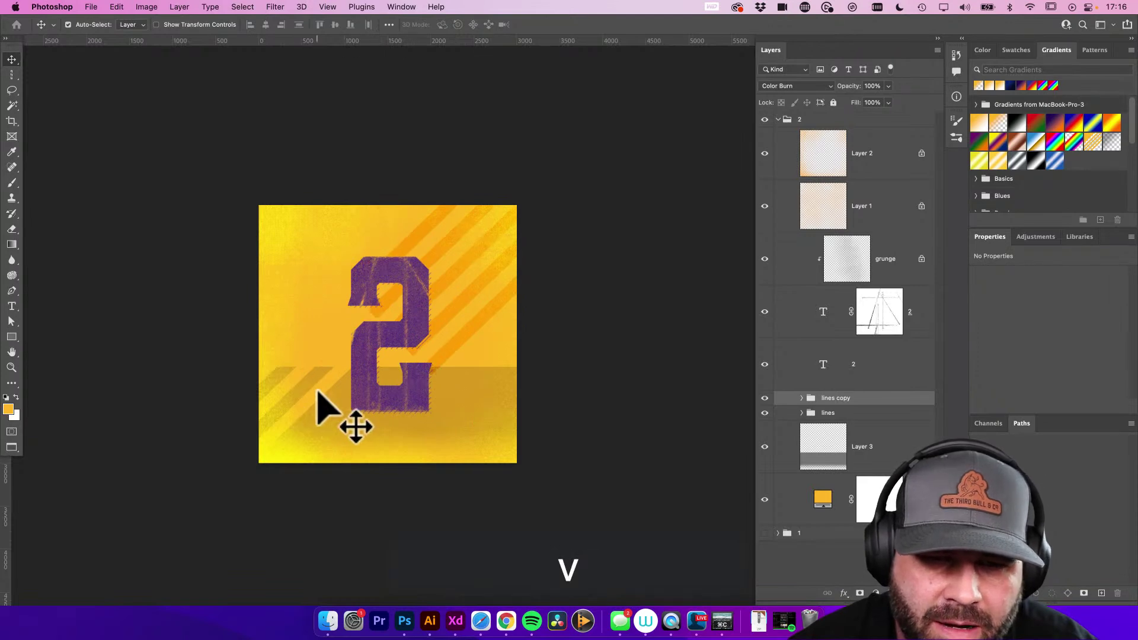
# Cycle the original lines group through Normal, Darken and Multiply, and set its blend mode to Linear Burn
pyautogui.click(852, 413)
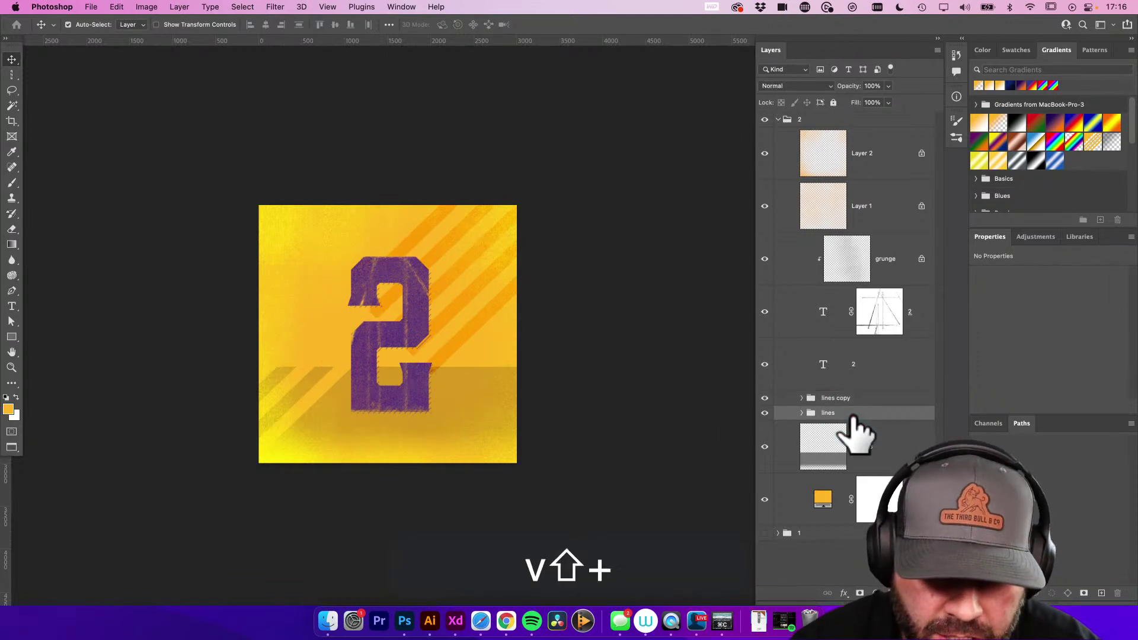
pyautogui.hotkey('shift', '+')
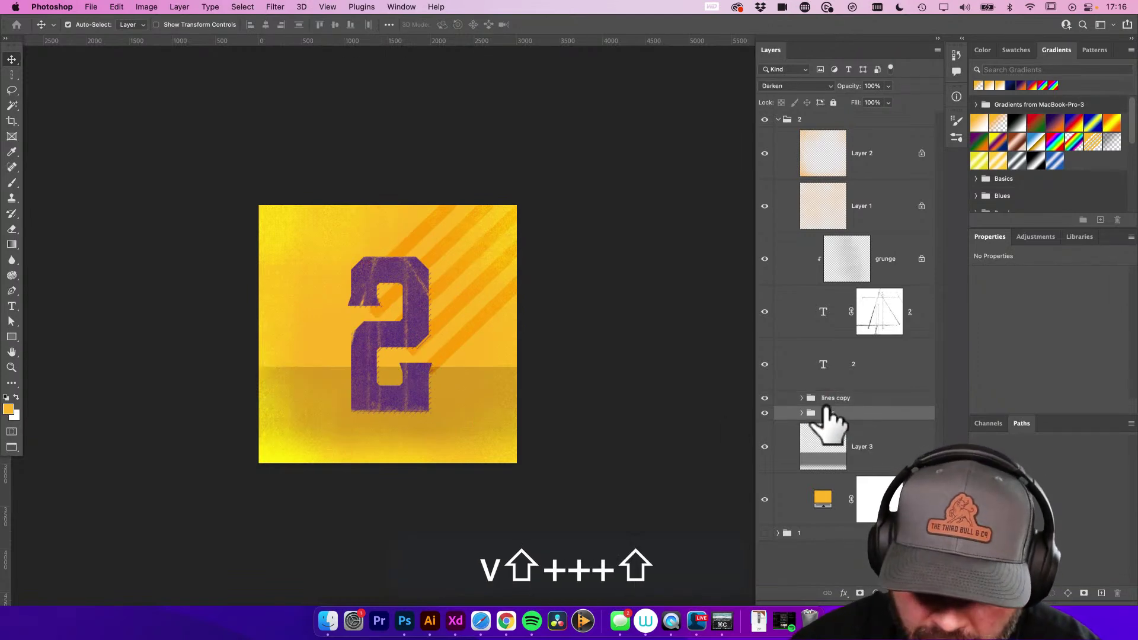
pyautogui.hotkey('shift', '+')
pyautogui.hotkey('shift', '+')
pyautogui.hotkey('shift', '-')
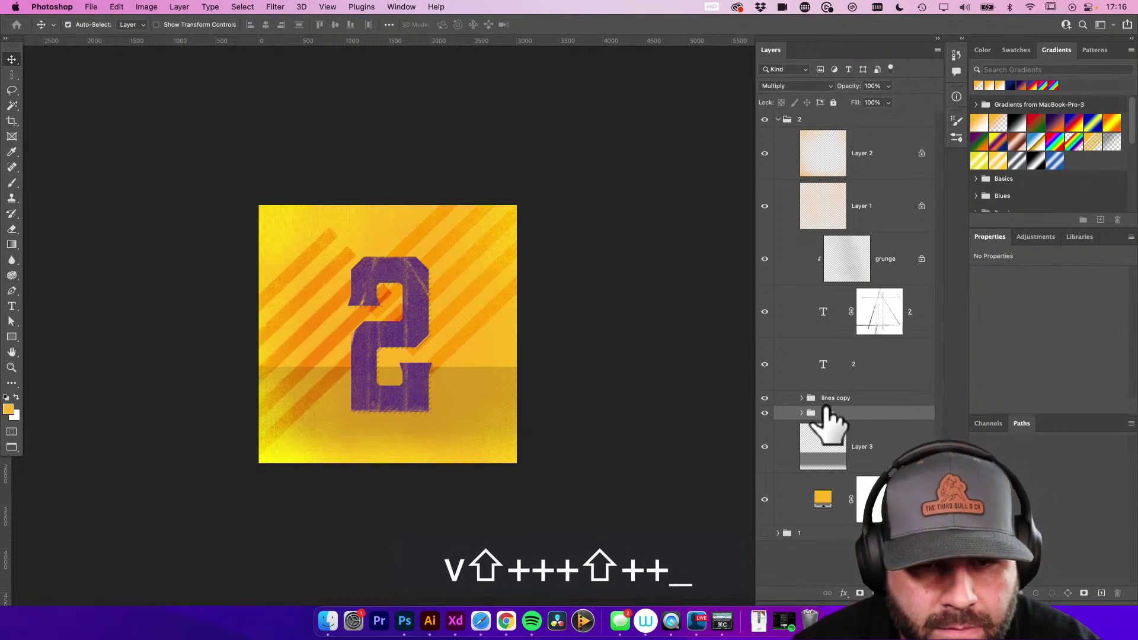
pyautogui.hotkey('shift', '+')
pyautogui.hotkey('shift', '+')
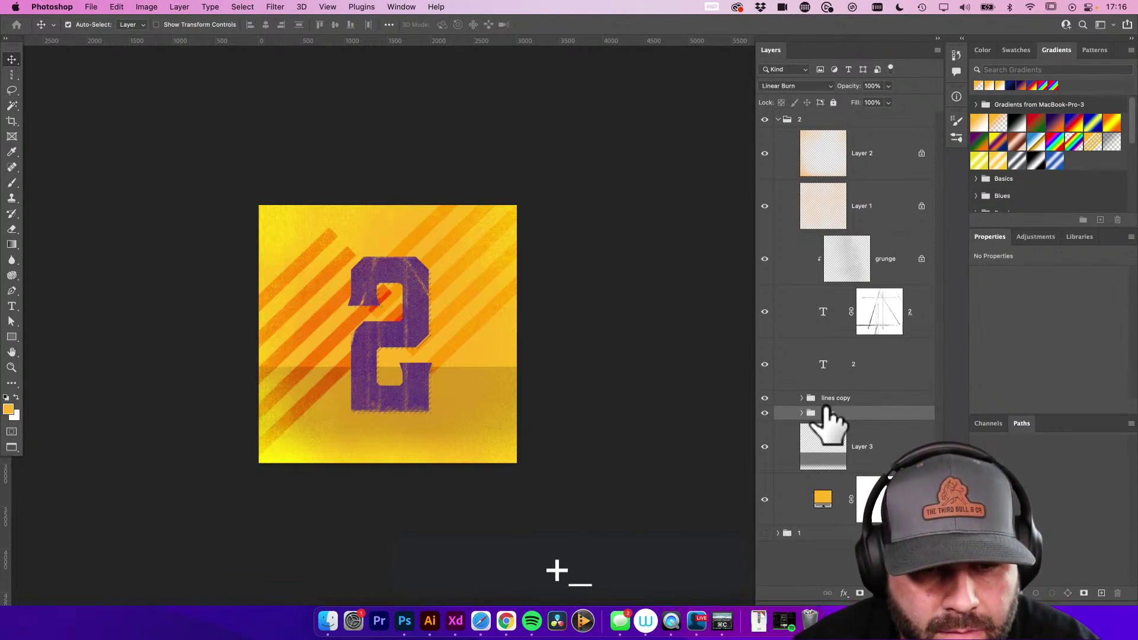
# Change the original lines group's blend mode to Screen
pyautogui.hotkey('shift', '+')
pyautogui.hotkey('shift', '+')
pyautogui.hotkey('shift', '+')
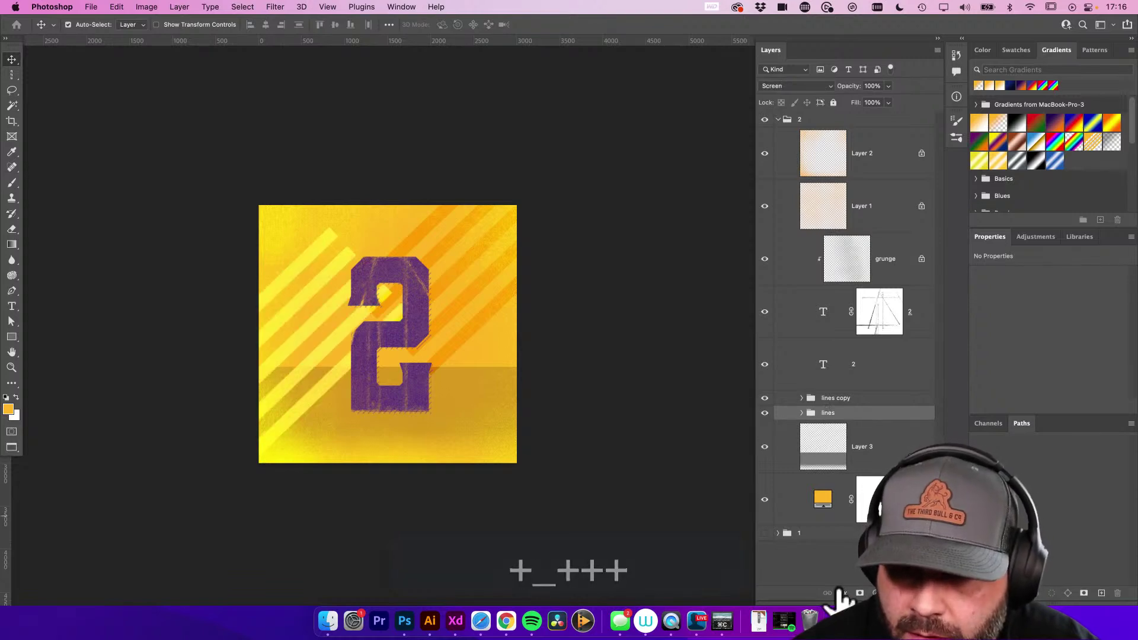
# Add a layer mask to the original lines group and fade its stripes toward the number with a 1500 px black halftone brush
pyautogui.click(859, 592)
pyautogui.press('b')
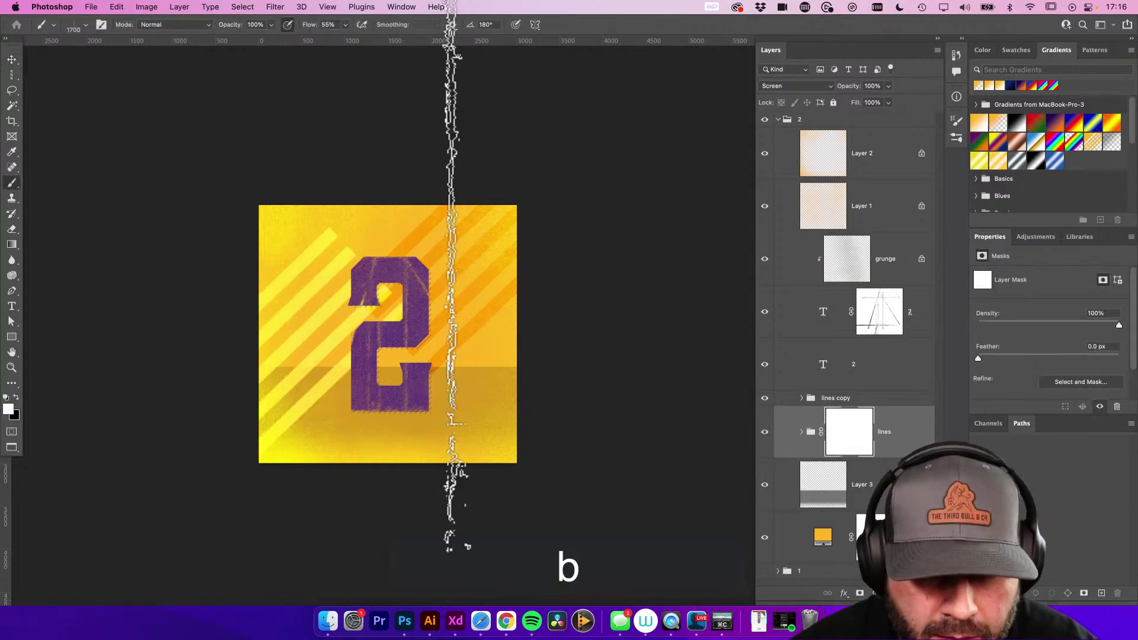
pyautogui.click(83, 25)
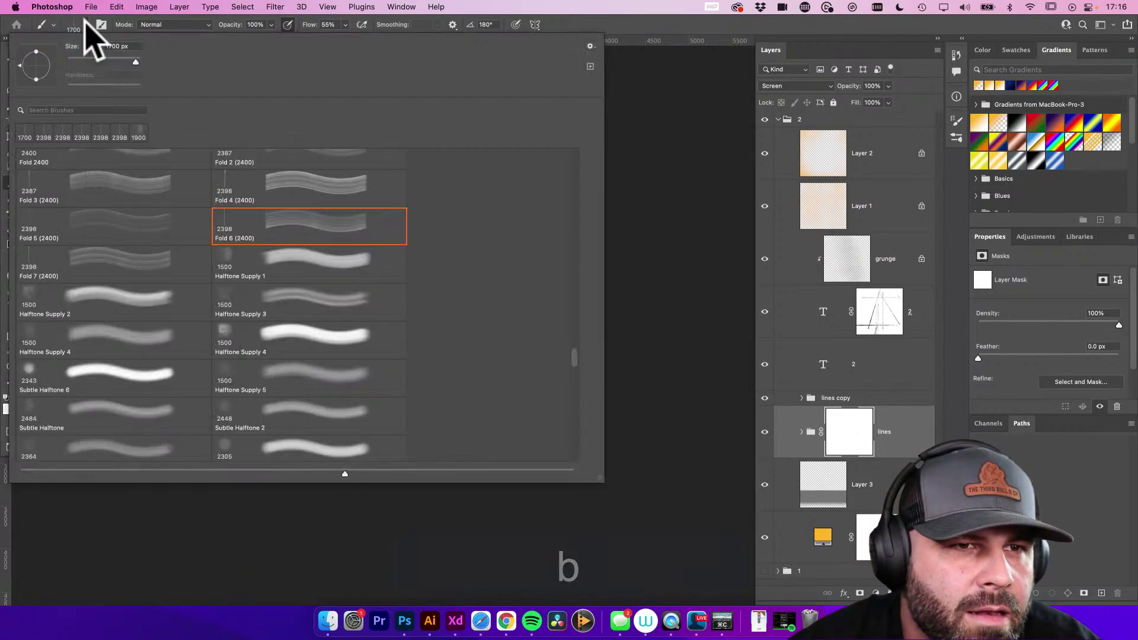
pyautogui.scroll(-2, 171, 246)
pyautogui.doubleClick(106, 254)
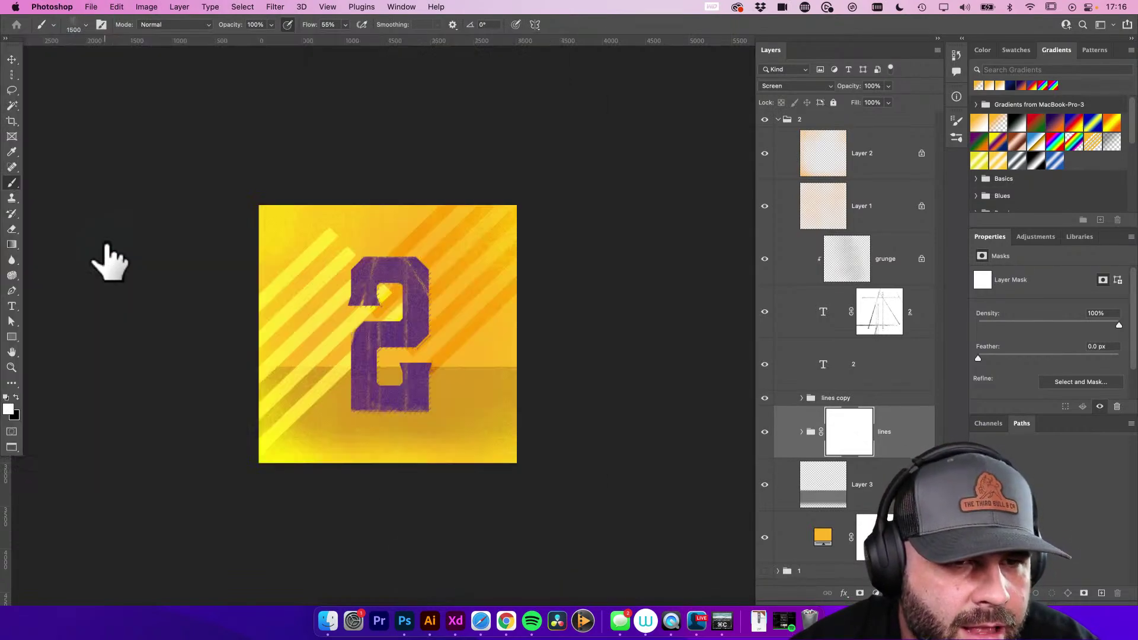
pyautogui.moveTo(107, 254); pyautogui.dragTo(296, 178)
pyautogui.press('x')
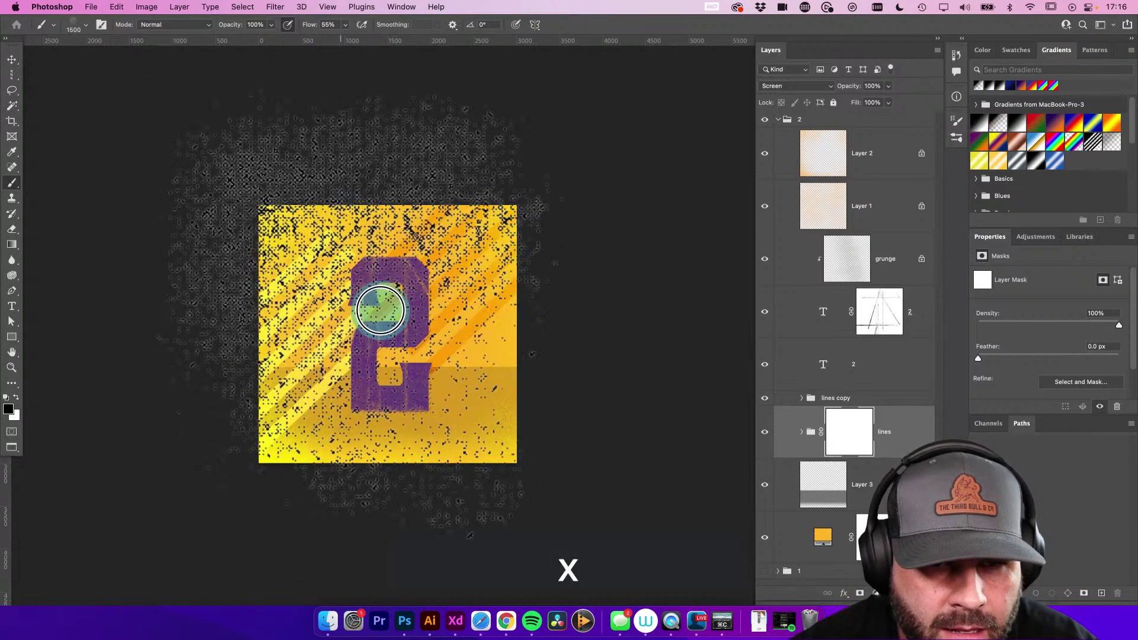
pyautogui.moveTo(339, 225)
pyautogui.mouseDown()
pyautogui.moveTo(373, 246)
pyautogui.moveTo(415, 419)
pyautogui.moveTo(376, 310)
pyautogui.moveTo(377, 332)
pyautogui.mouseUp()
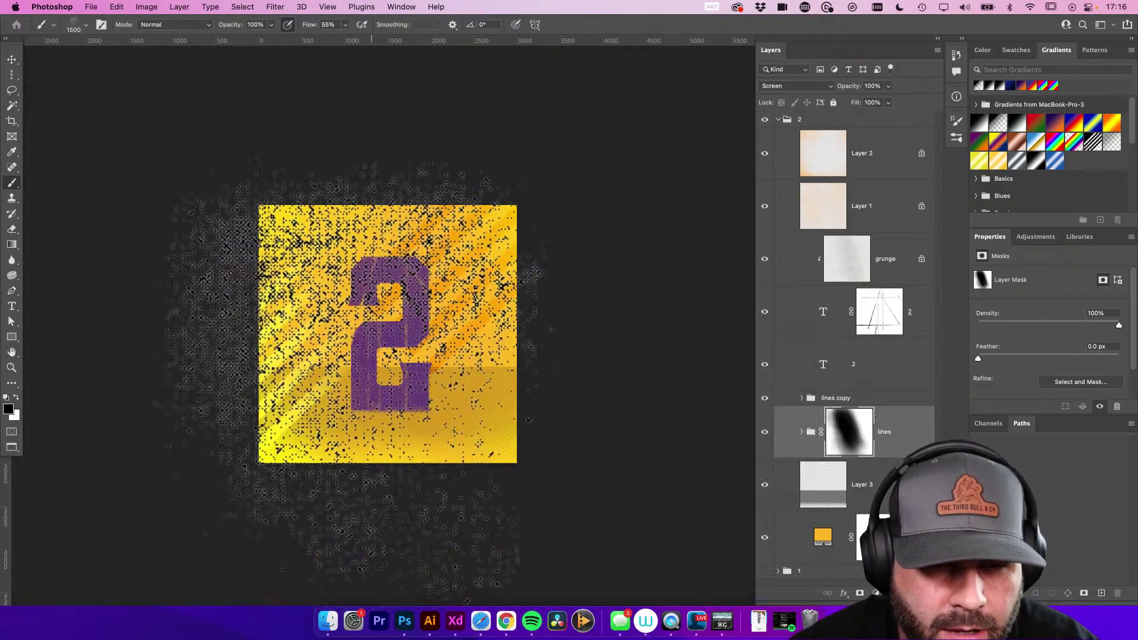
# Add a layer mask to the lines copy group and fade its upper-right stripes around the number with the black halftone brush
pyautogui.click(852, 397)
pyautogui.click(859, 594)
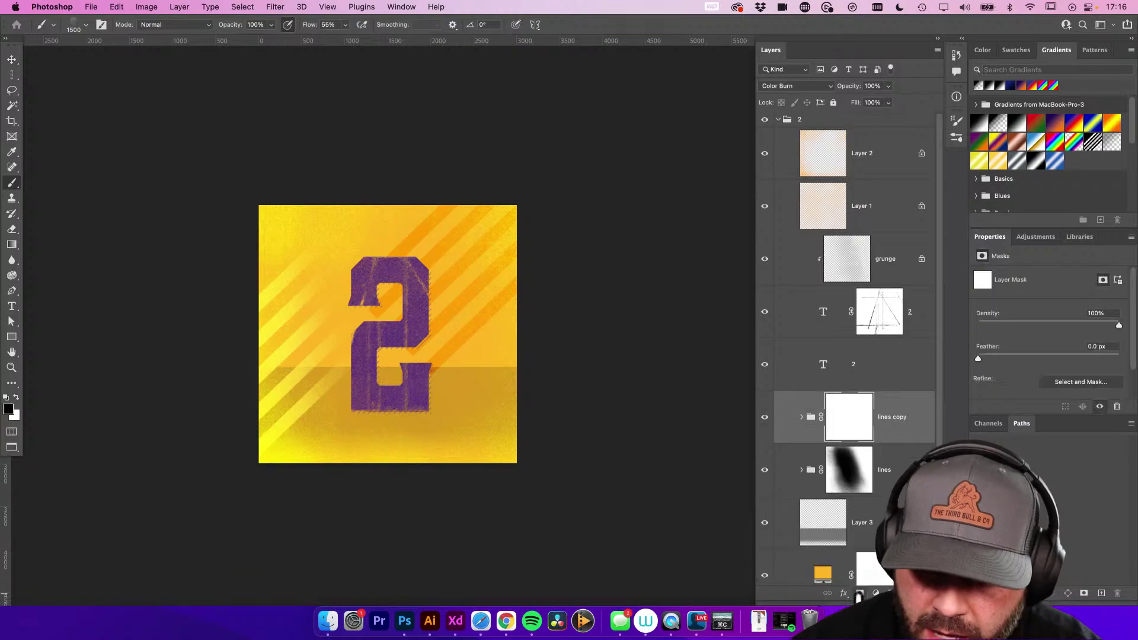
pyautogui.moveTo(395, 359)
pyautogui.mouseDown()
pyautogui.moveTo(374, 321)
pyautogui.moveTo(477, 443)
pyautogui.moveTo(439, 298)
pyautogui.moveTo(377, 243)
pyautogui.mouseUp()
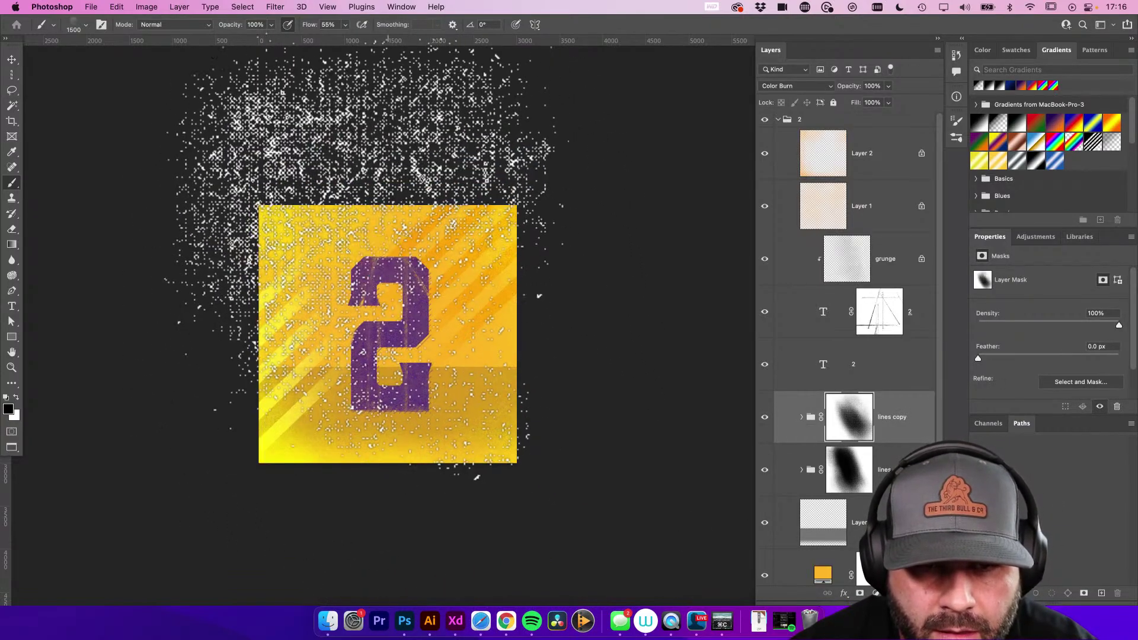
pyautogui.click(490, 373)
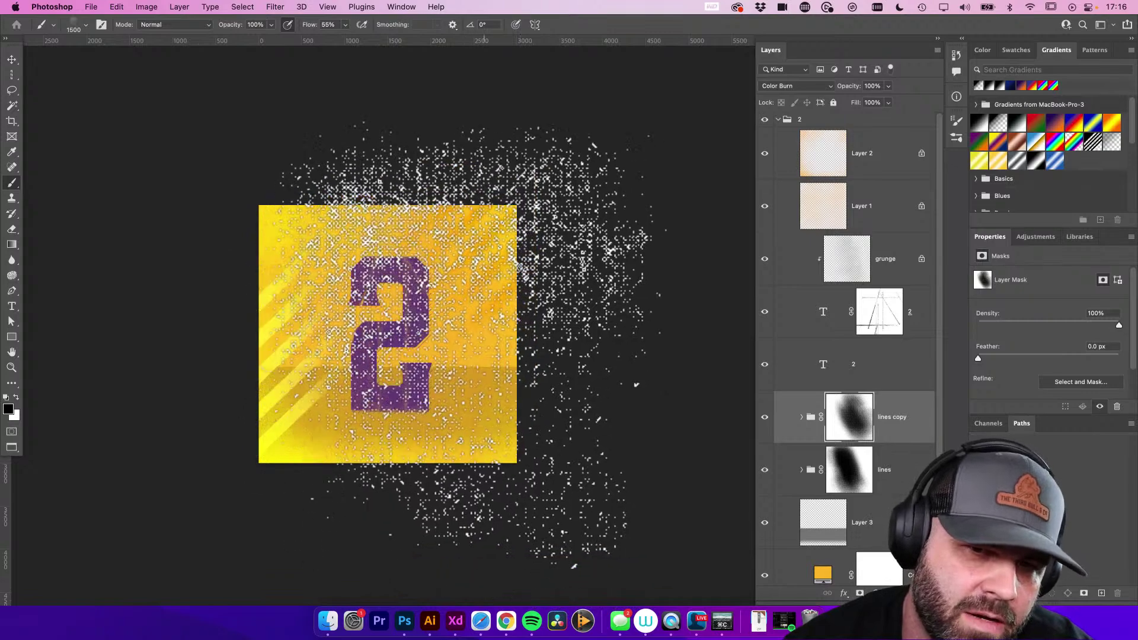
# Select the original lines group and save the document
pyautogui.hotkey('alt', '[')
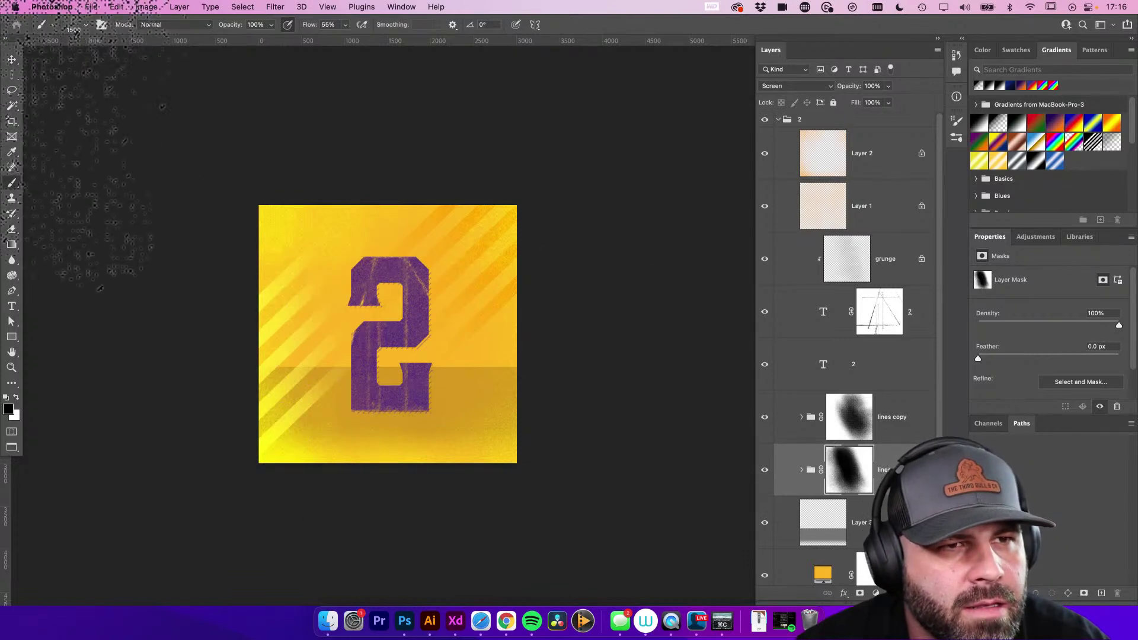
pyautogui.press('super')
pyautogui.press('super+s')
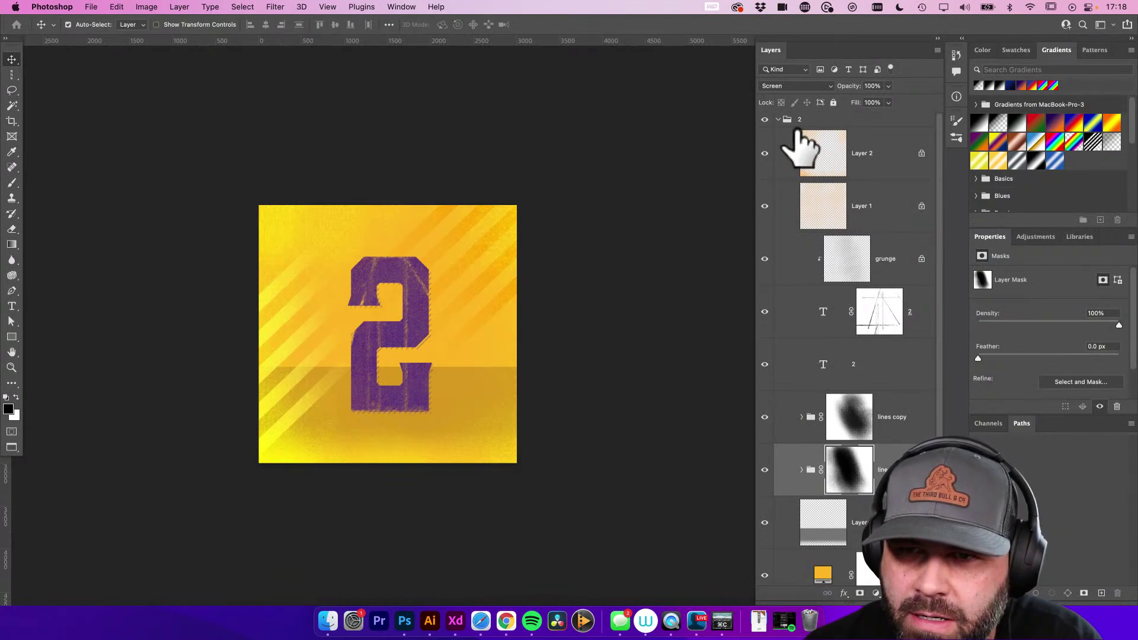
# Duplicate the collapsed group 2, hide the original group, and rename the copy 3
pyautogui.click(779, 119)
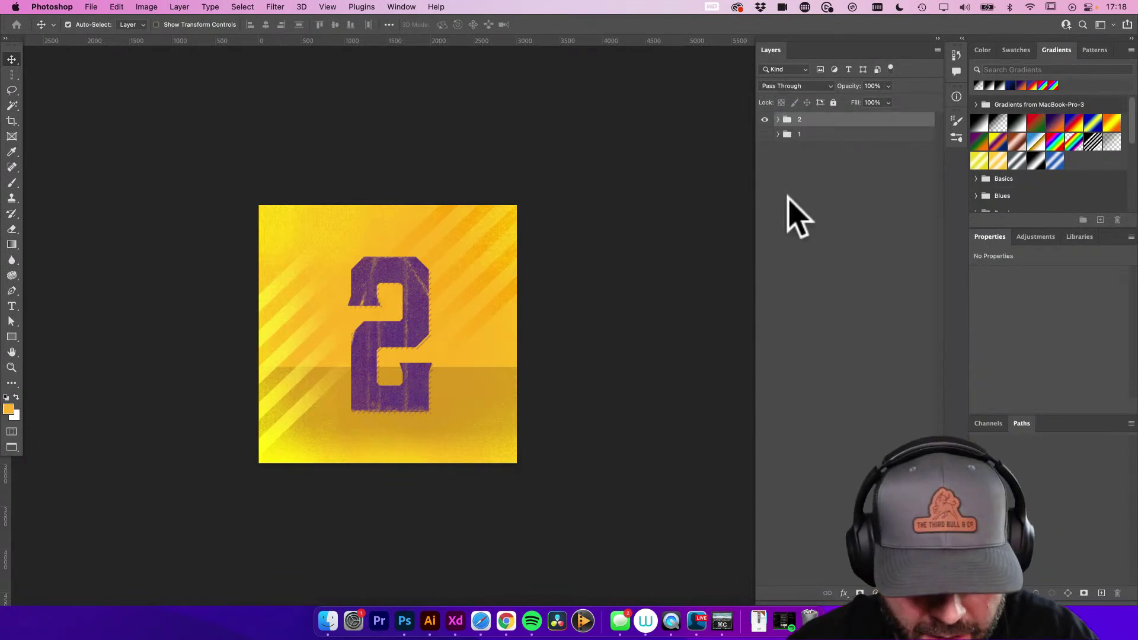
pyautogui.click(765, 133)
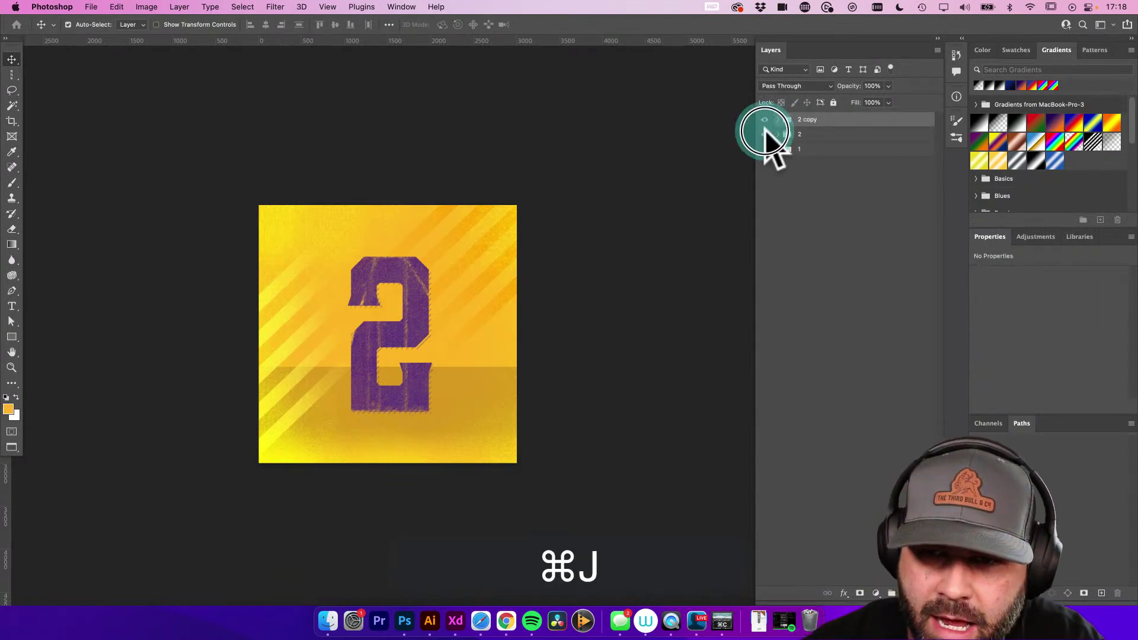
pyautogui.doubleClick(806, 119)
pyautogui.write('3')
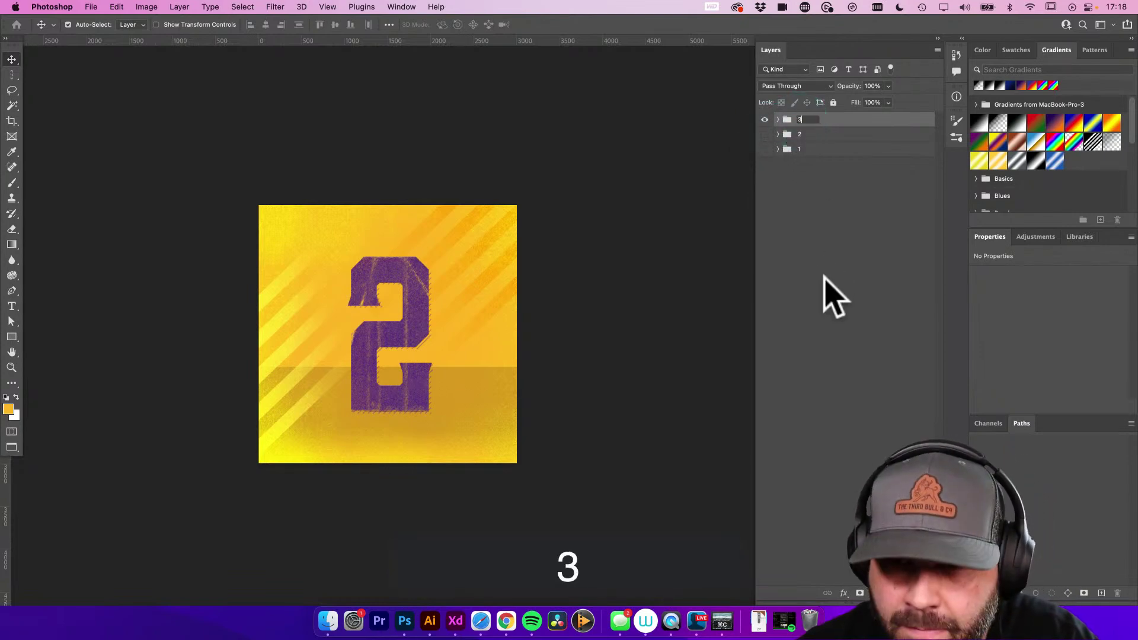
# Replace the numeral with 3 in both the solid and the lined text layers of group 3
pyautogui.click(777, 119)
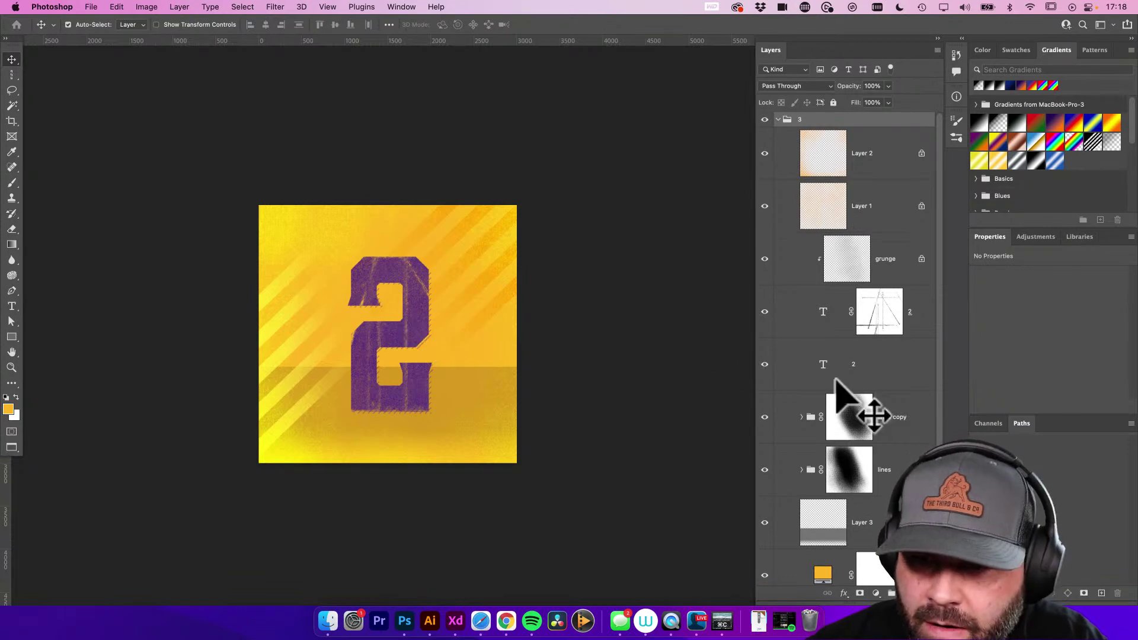
pyautogui.doubleClick(825, 312)
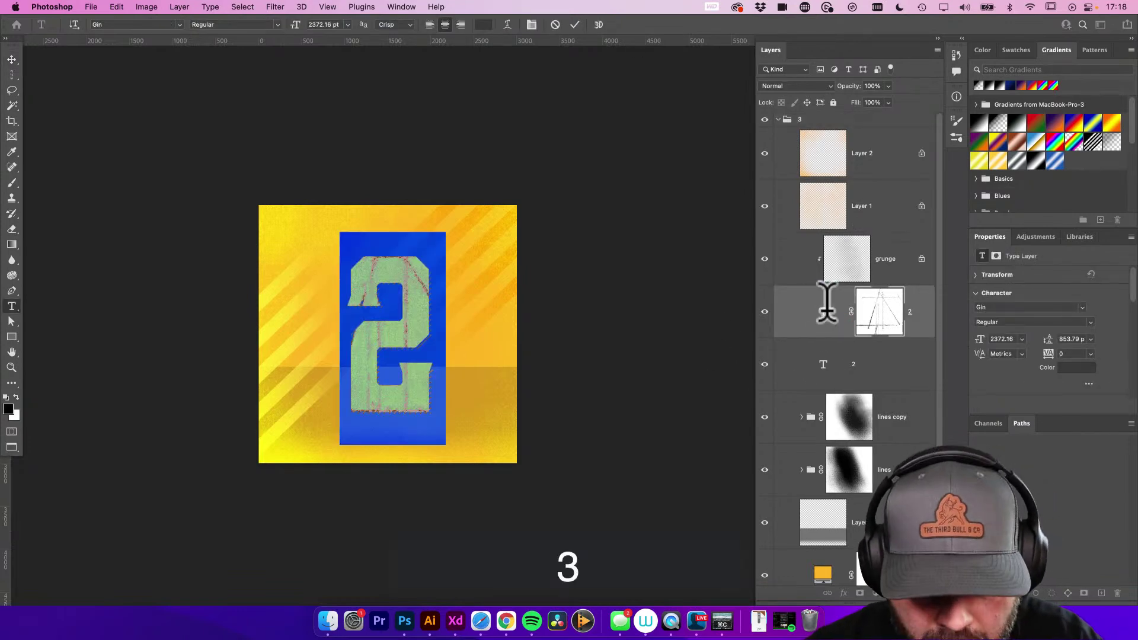
pyautogui.write('3')
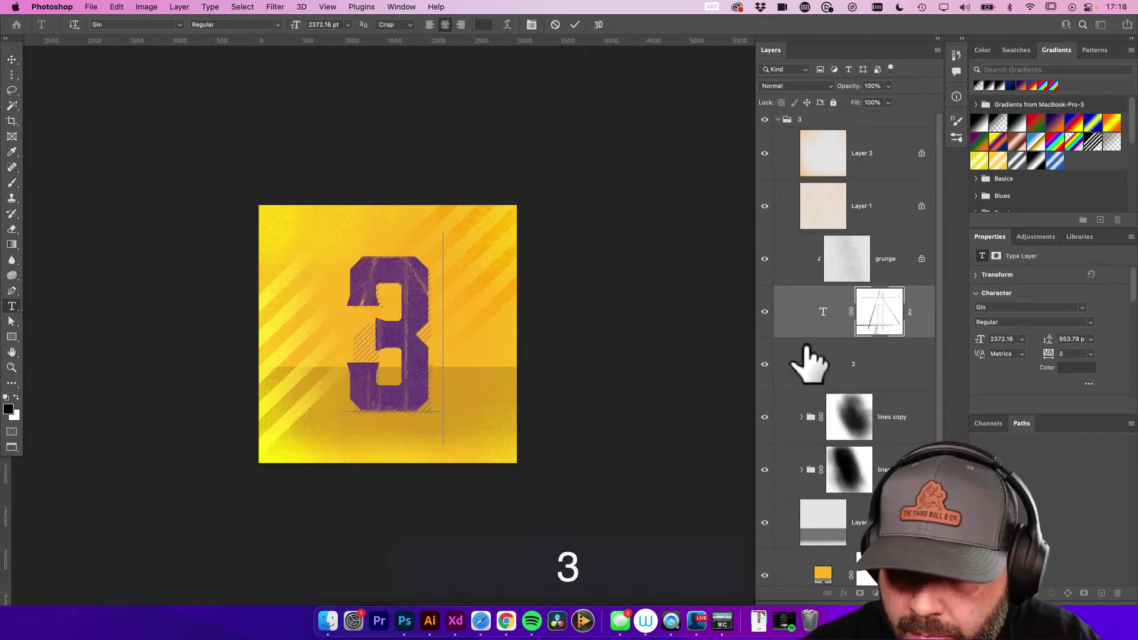
pyautogui.doubleClick(825, 367)
pyautogui.write('3')
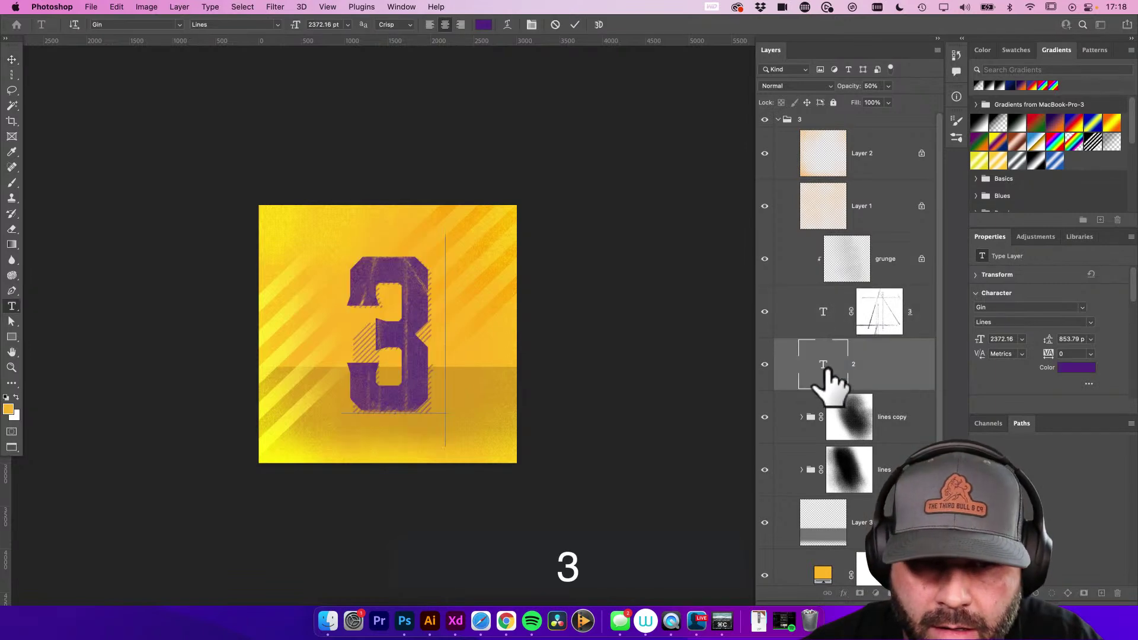
pyautogui.click(12, 59)
pyautogui.click(71, 115)
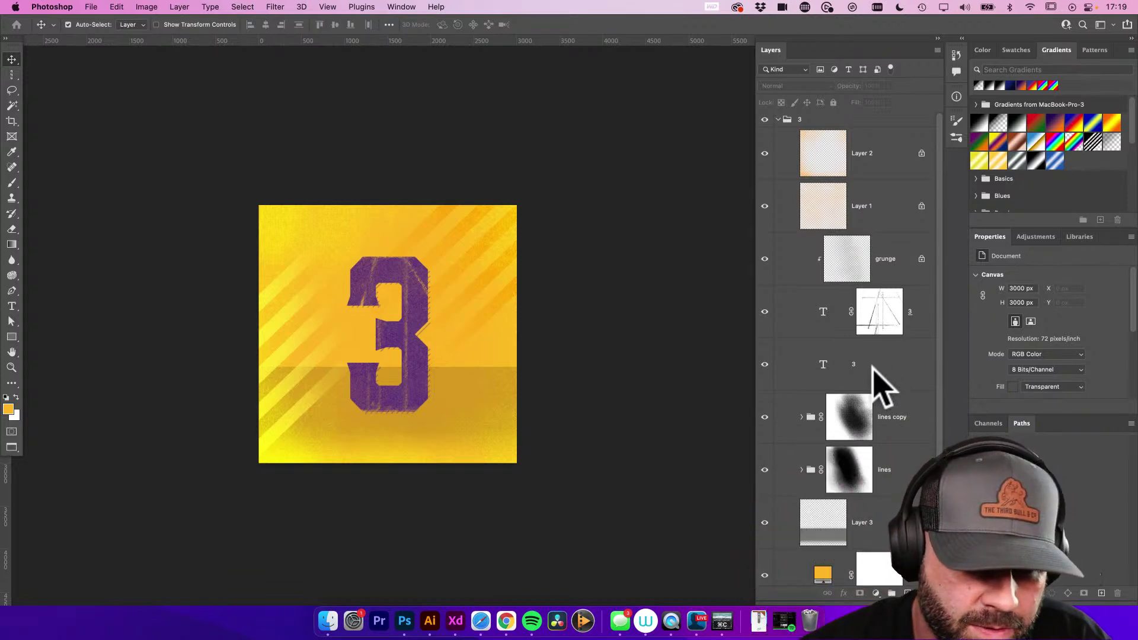
# Collapse group 3 and save the document
pyautogui.scroll(-2, 857, 222)
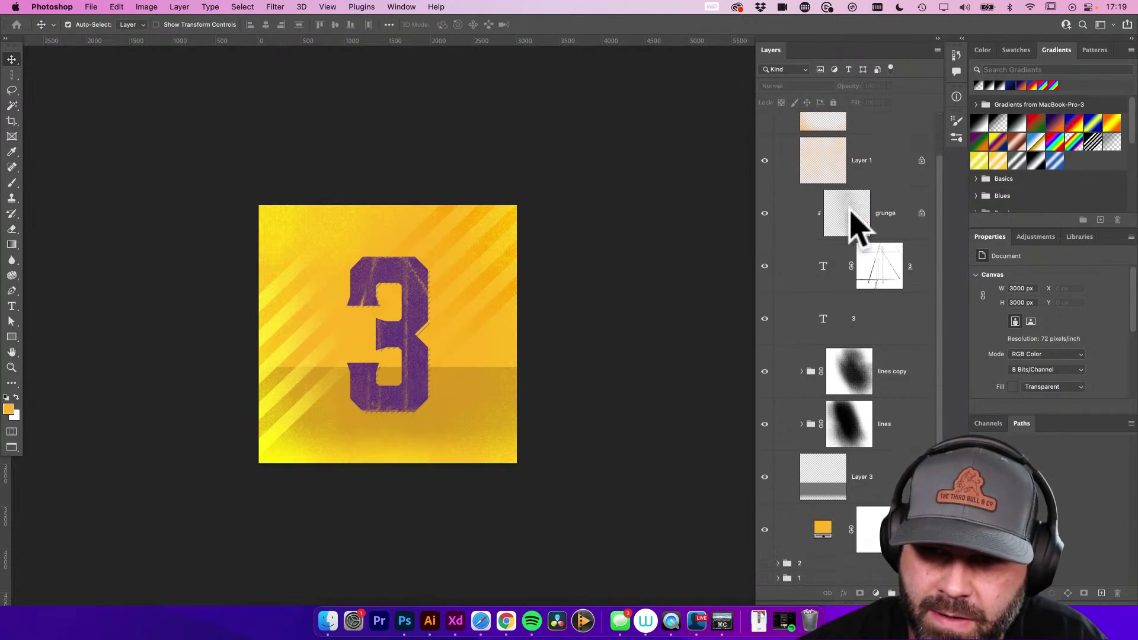
pyautogui.scroll(2, 855, 214)
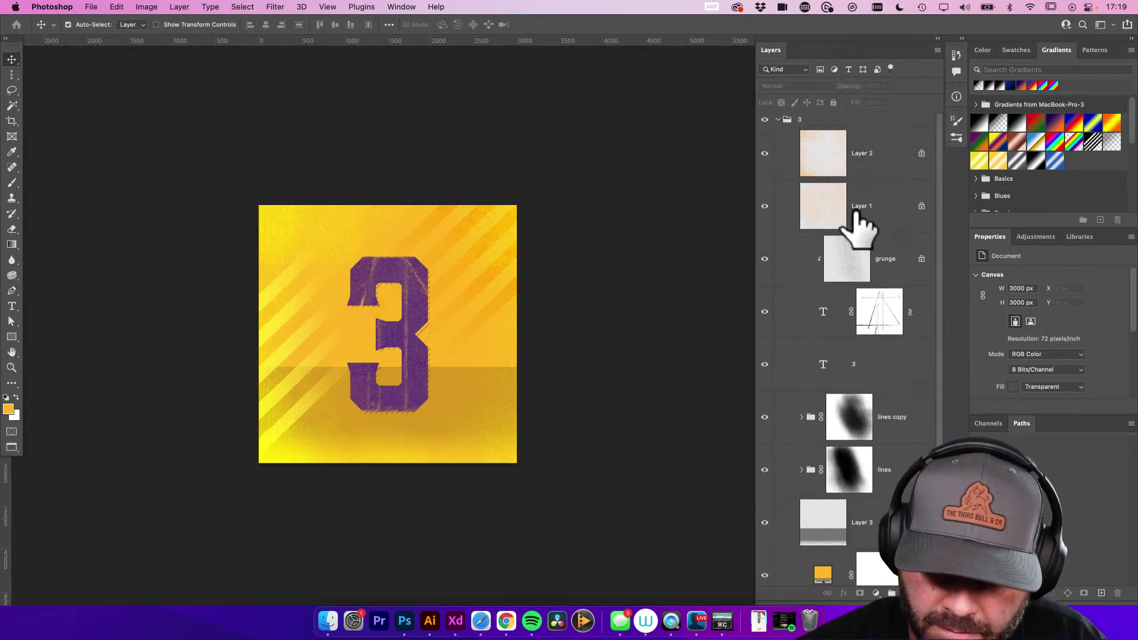
pyautogui.click(778, 119)
pyautogui.moveTo(487, 201); pyautogui.dragTo(477, 175)
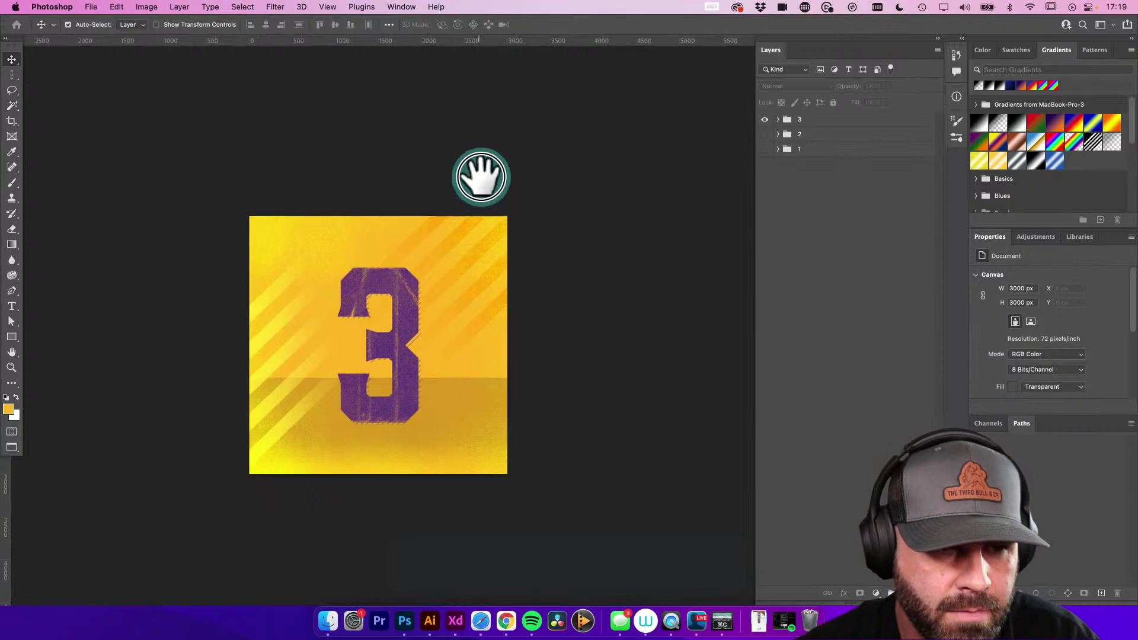
pyautogui.press('super+s')
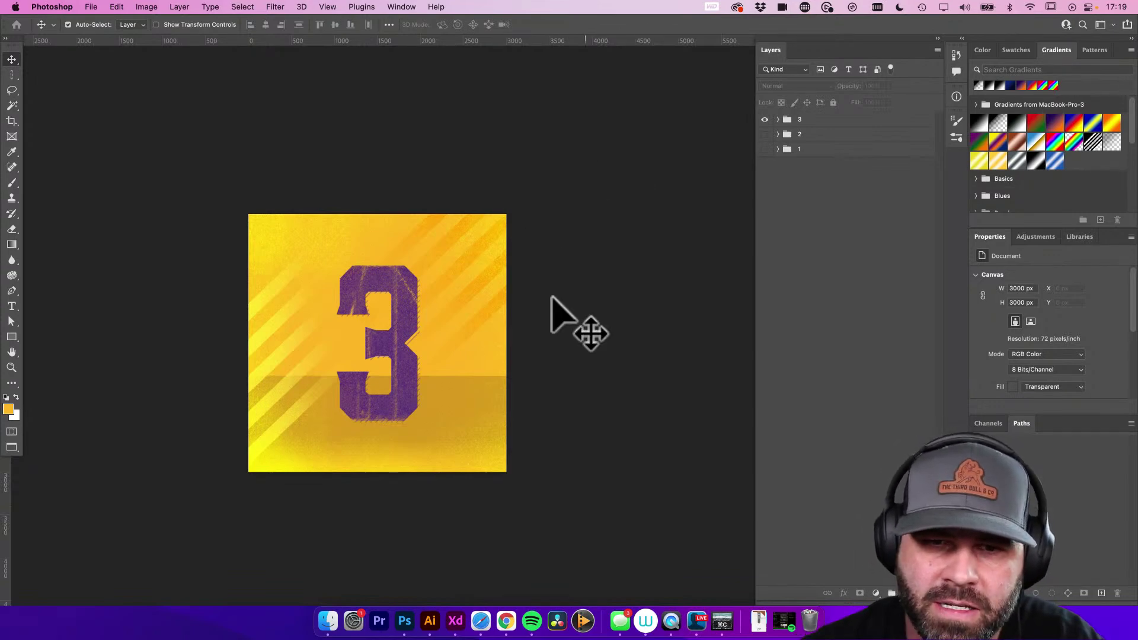
pyautogui.click(461, 408)
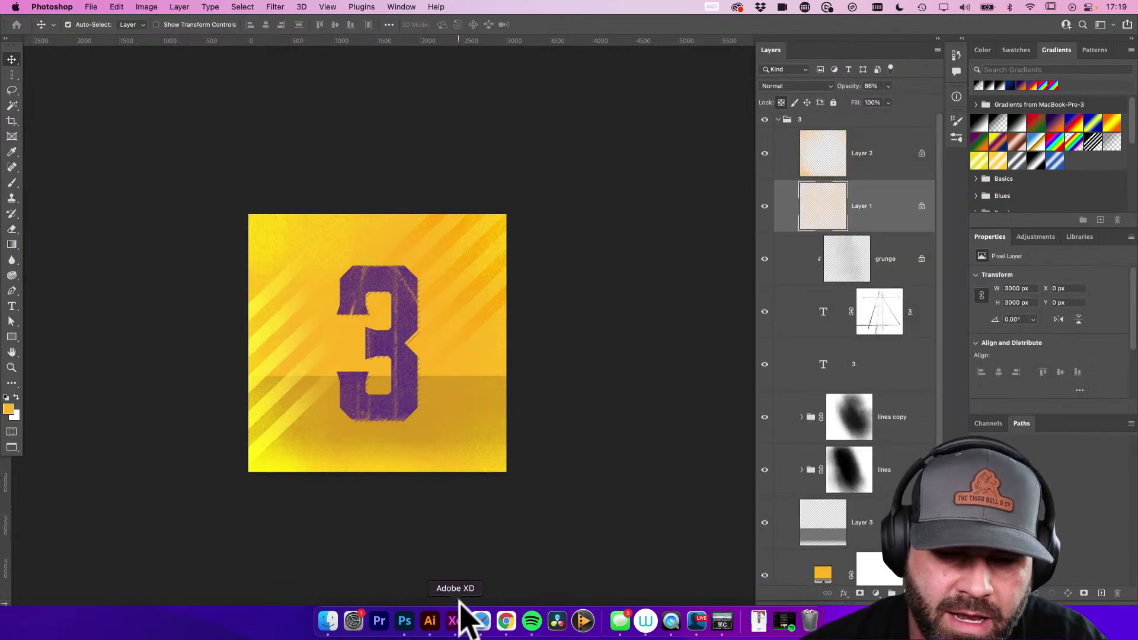
pyautogui.click(481, 621)
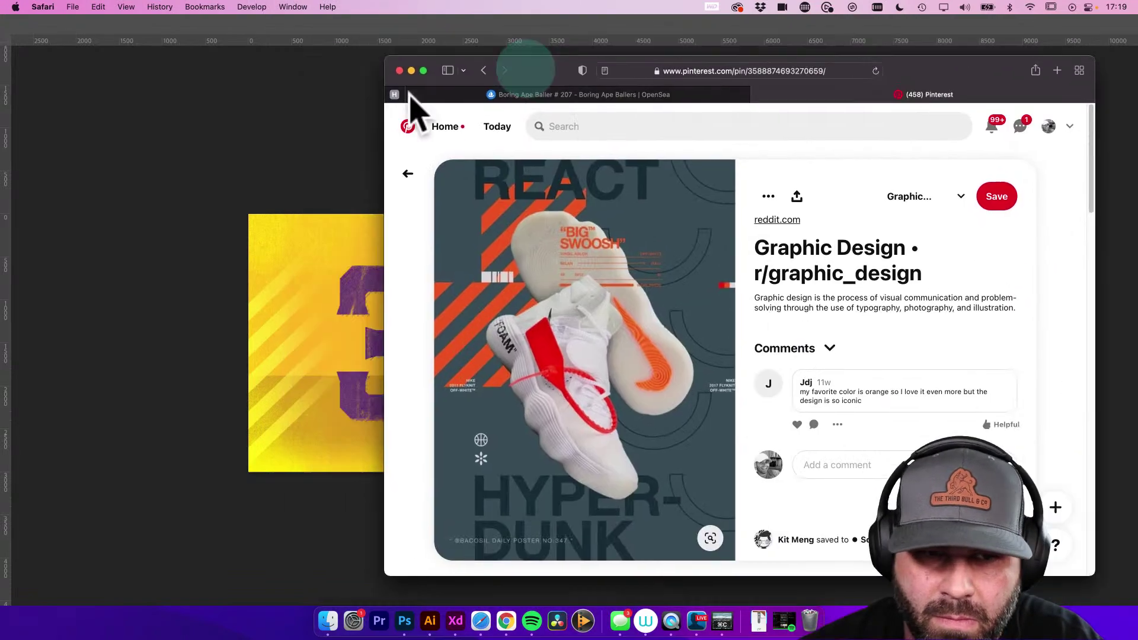
pyautogui.click(201, 148)
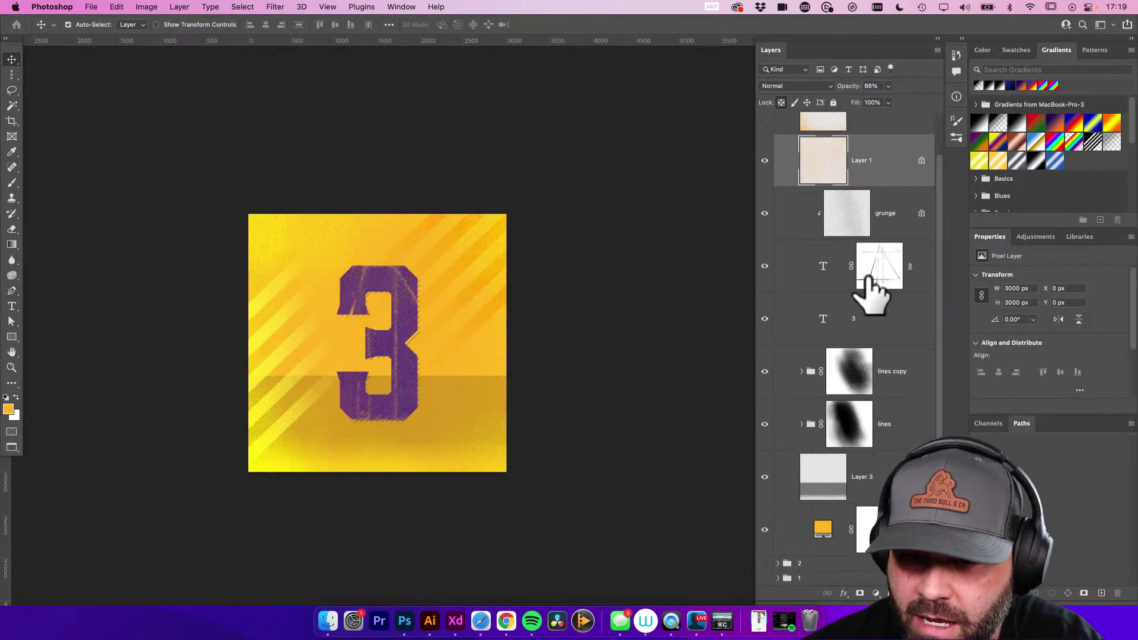
pyautogui.click(777, 119)
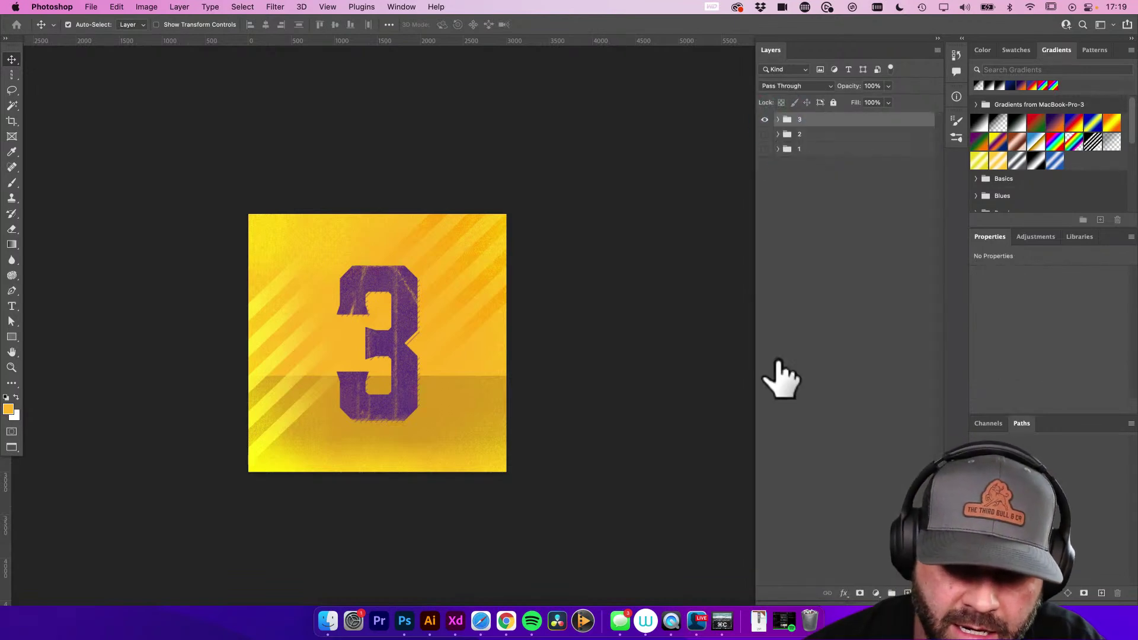
# Switch to Safari and capture a screenshot of the sneaker poster on the Pinterest page
pyautogui.click(481, 621)
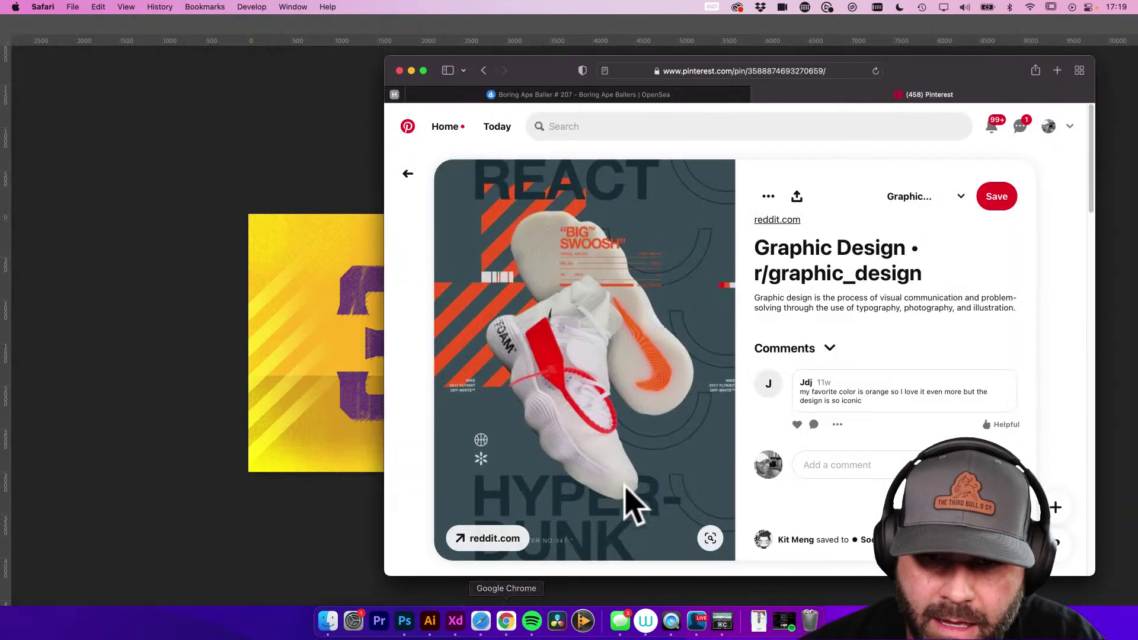
pyautogui.press('super+shift+4')
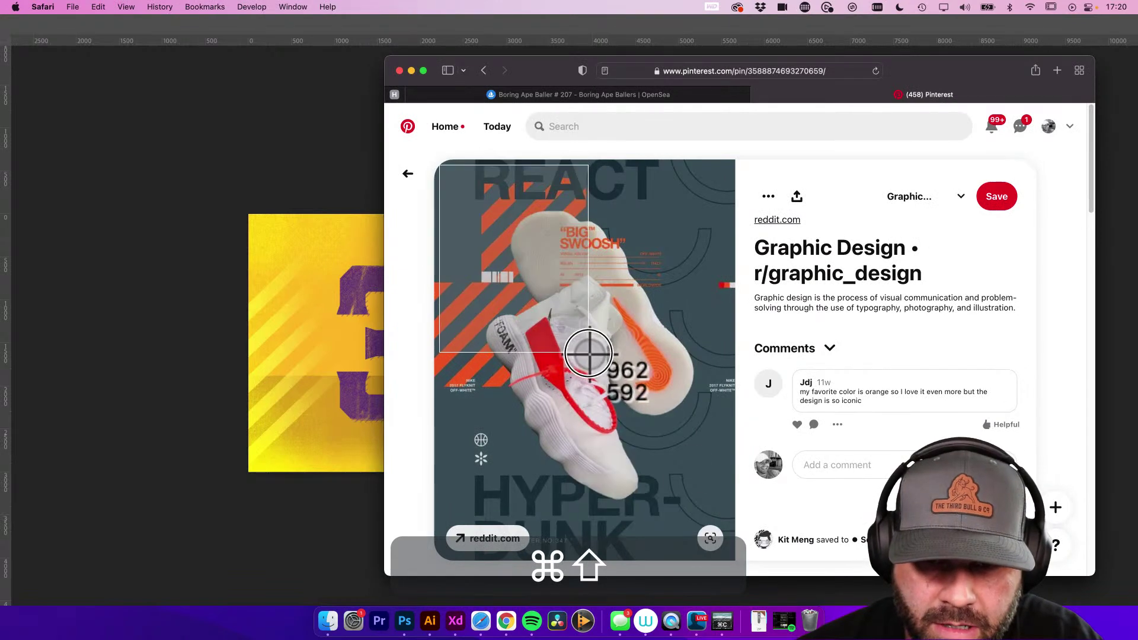
pyautogui.moveTo(439, 165); pyautogui.dragTo(723, 529)
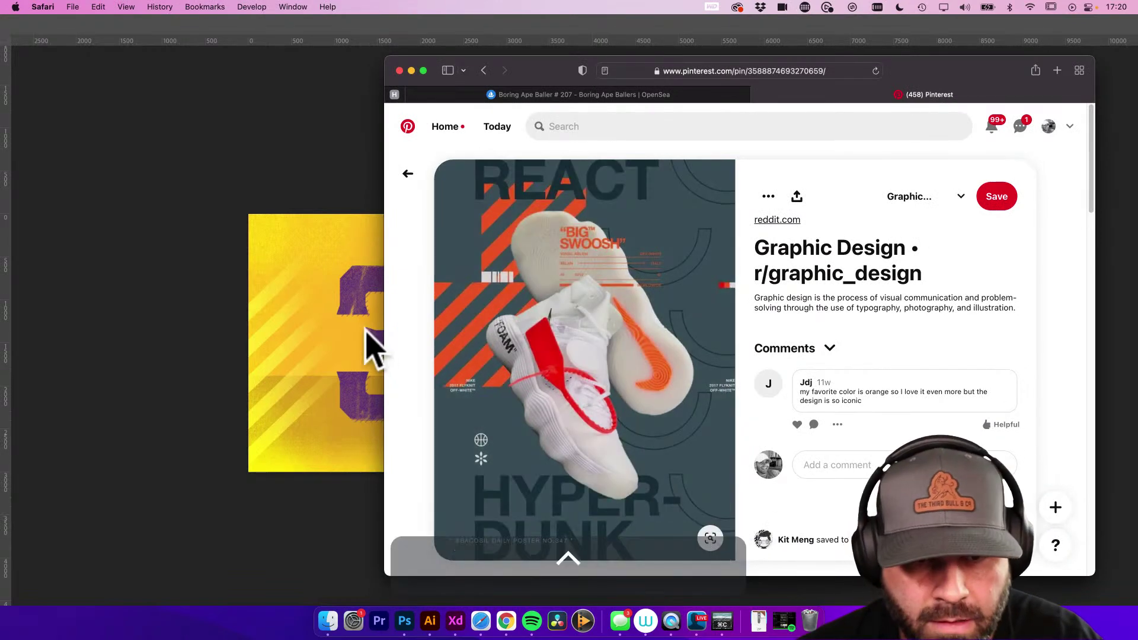
# Paste the poster capture into the Photoshop artwork, enlarge it to about 1845 × 2355 px, and place it over the lower-right area
pyautogui.click(368, 343)
pyautogui.press('super+v')
pyautogui.press('super+t')
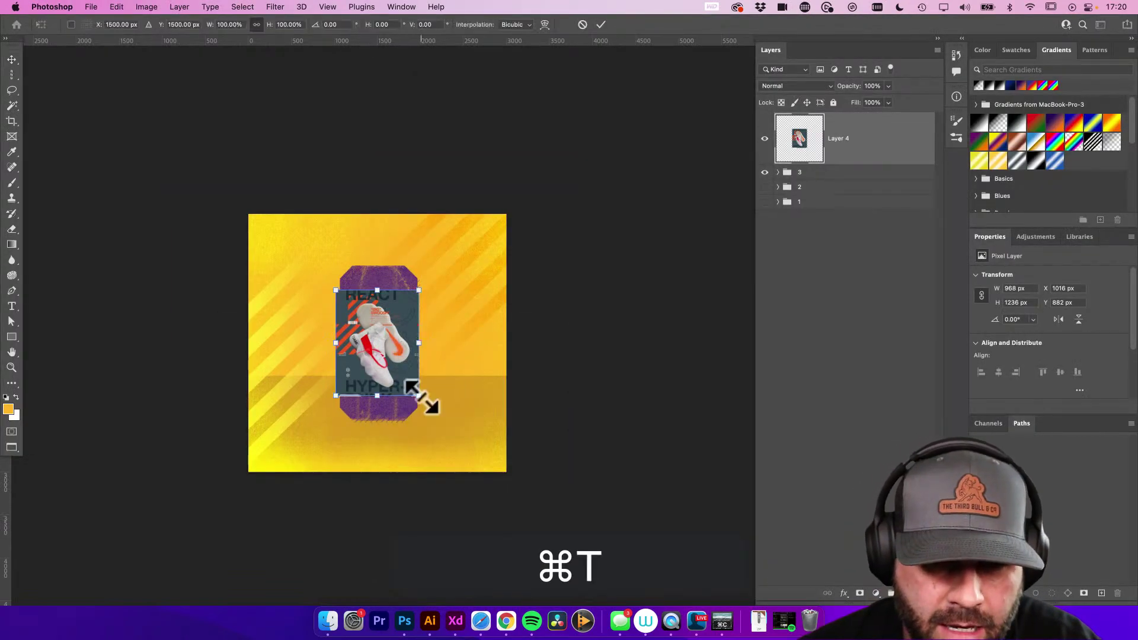
pyautogui.moveTo(419, 398); pyautogui.dragTo(507, 488)
pyautogui.moveTo(361, 382); pyautogui.dragTo(436, 376)
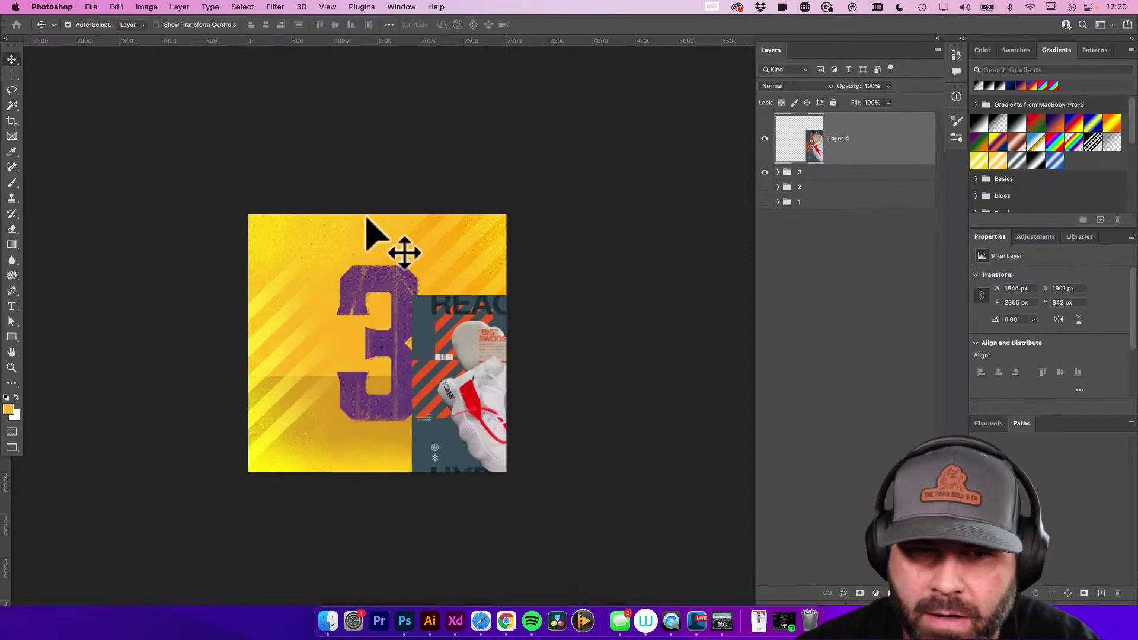
# Sample the slate blue background of the poster and fill group 3's yellow color fill layer with it
pyautogui.click(341, 249)
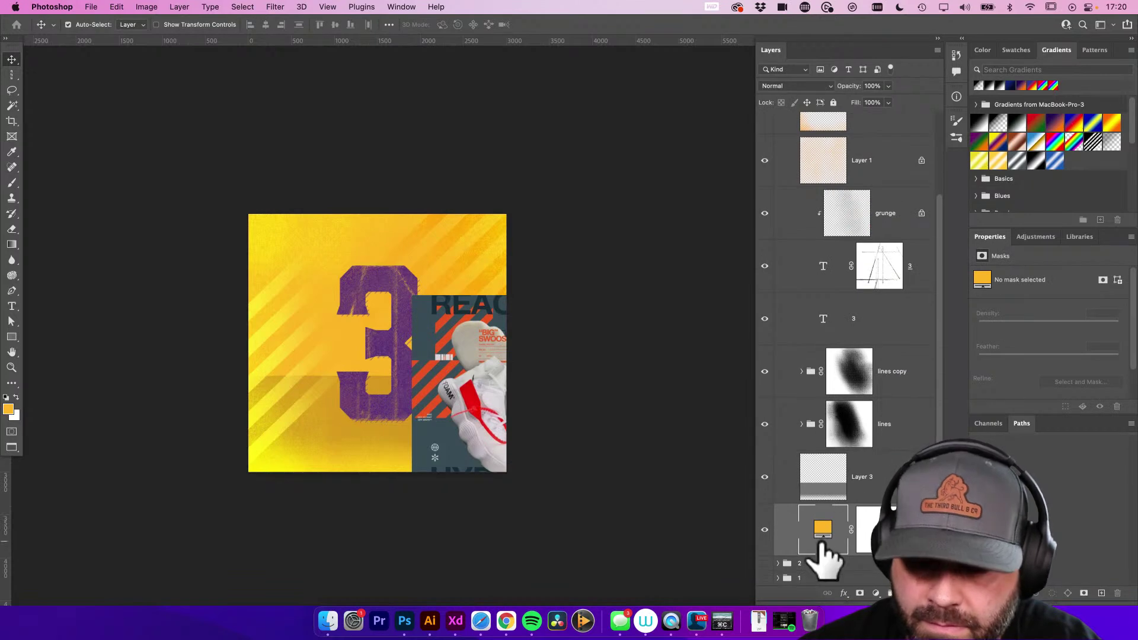
pyautogui.press('i')
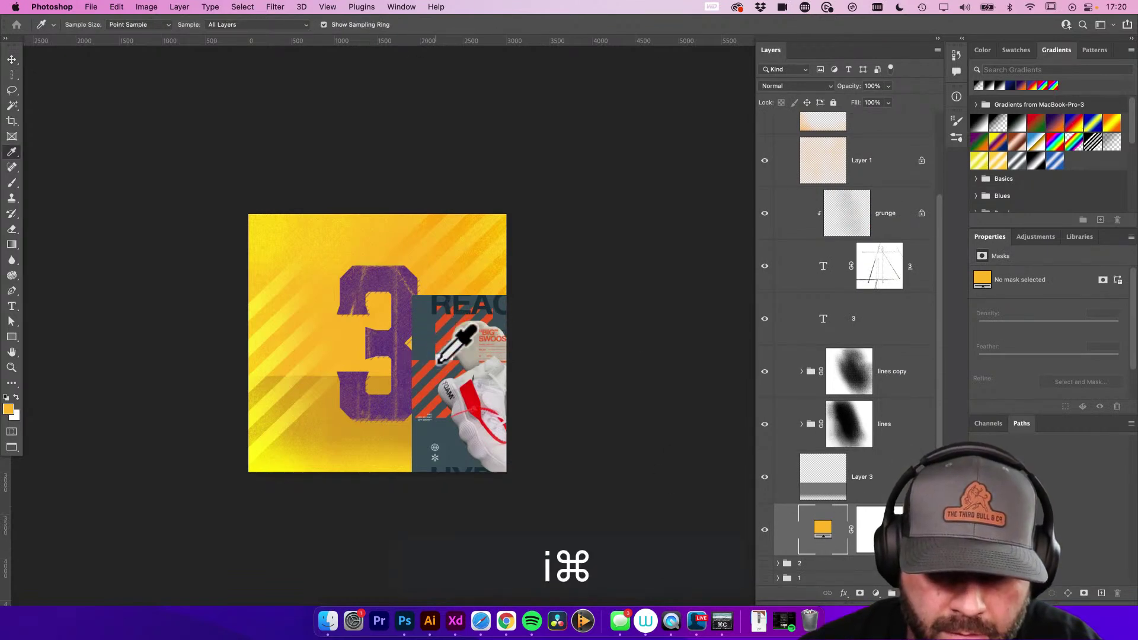
pyautogui.press('super+z')
pyautogui.press('super+shift+z')
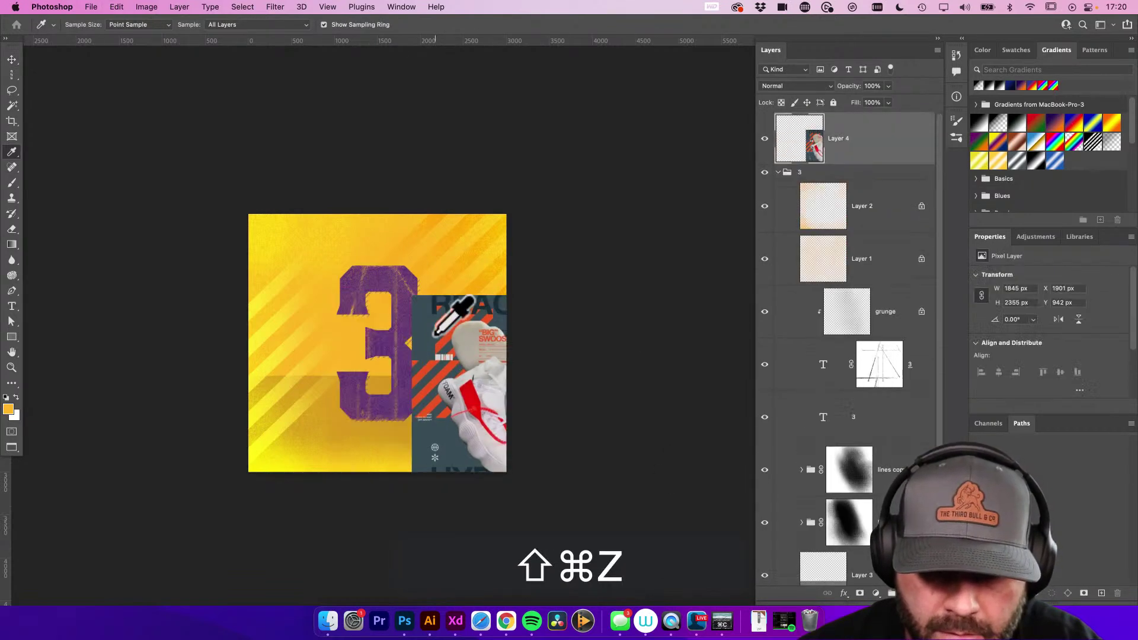
pyautogui.click(430, 323)
pyautogui.scroll(-3, 898, 358)
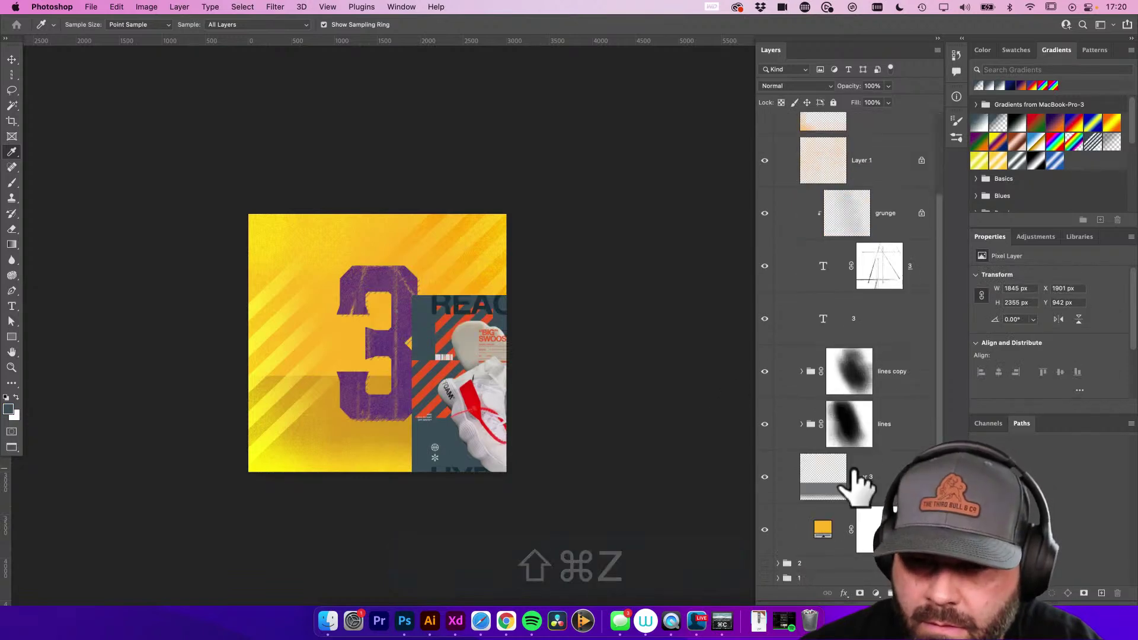
pyautogui.click(824, 536)
pyautogui.hotkey('alt', 'BackSpace')
pyautogui.press('v')
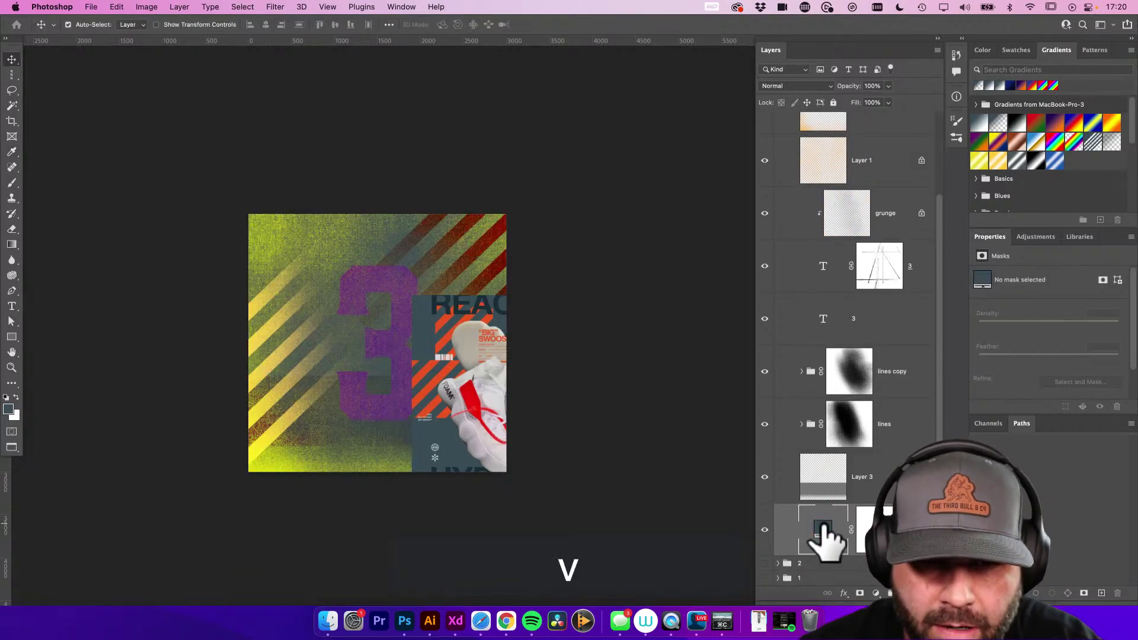
# Sample the poster's dark headline color and set the lines copy group's blend mode to Normal
pyautogui.click(454, 398)
pyautogui.press('i')
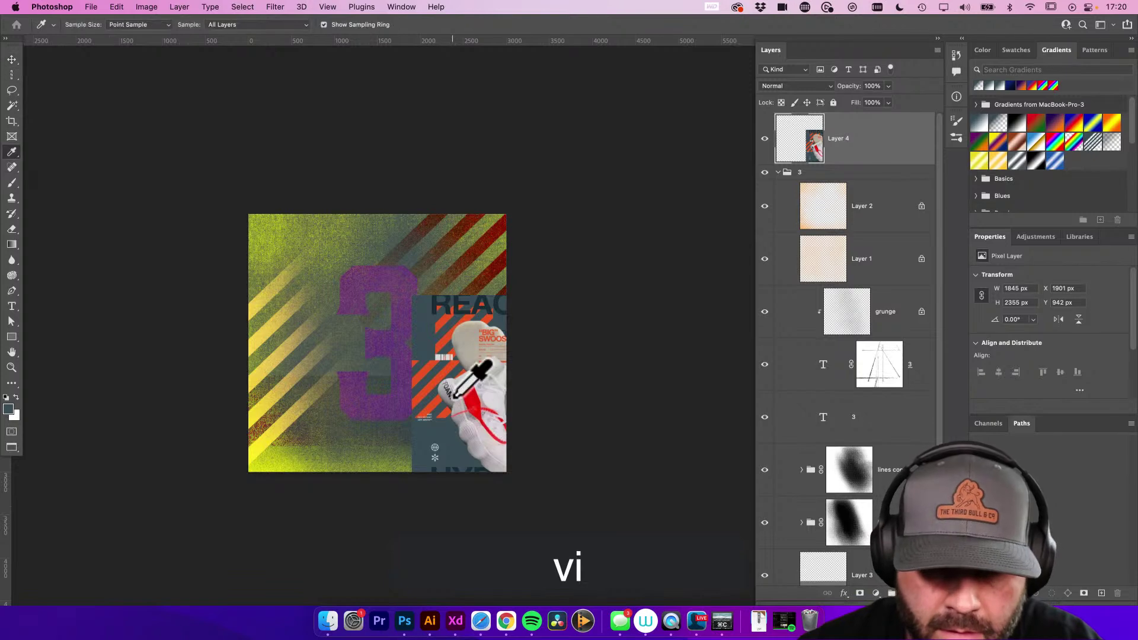
pyautogui.click(436, 307)
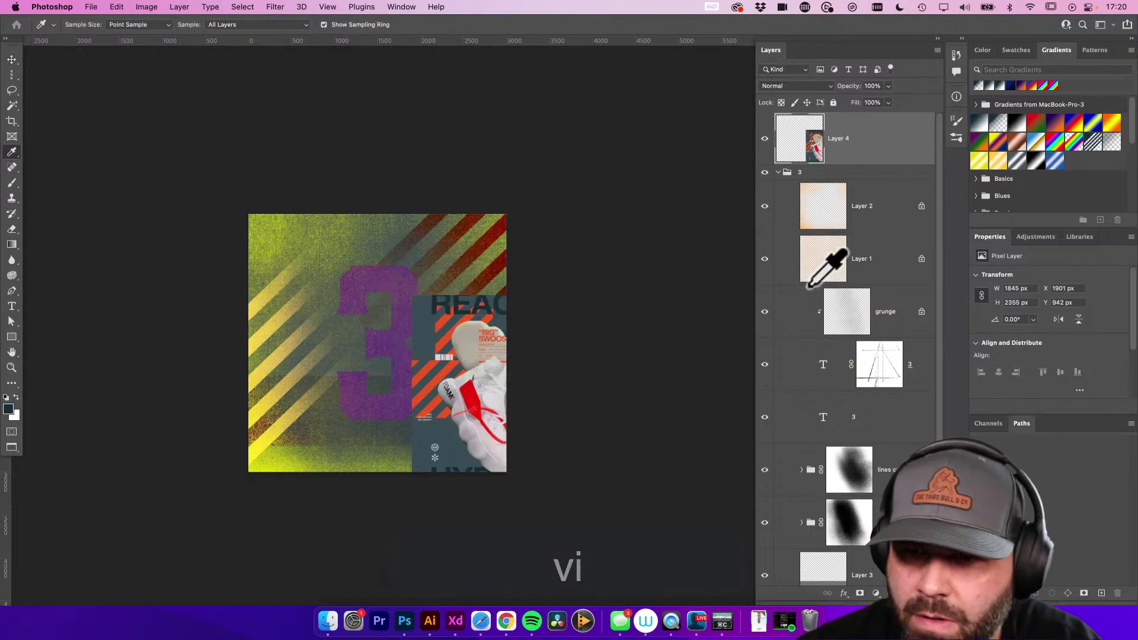
pyautogui.press('v')
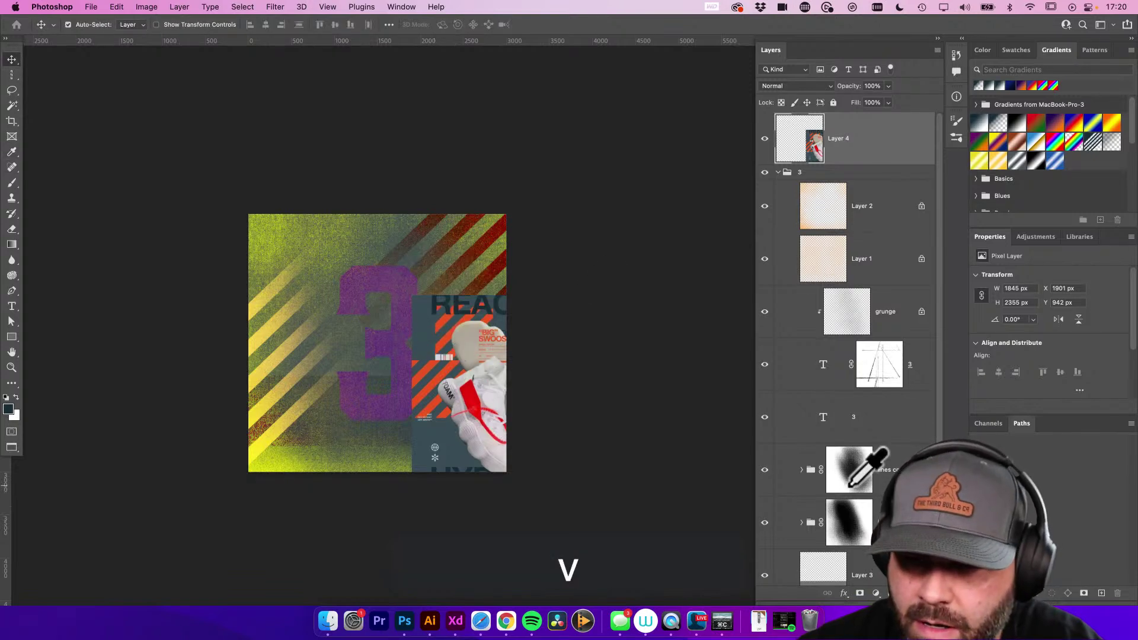
pyautogui.click(801, 469)
pyautogui.scroll(-4, 829, 489)
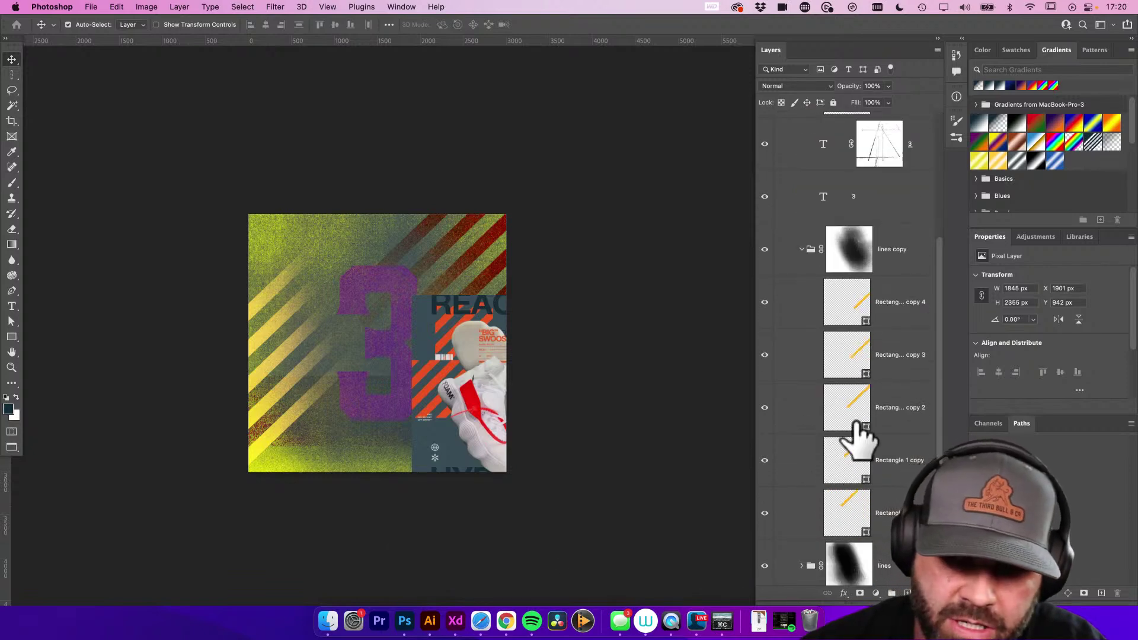
pyautogui.click(803, 249)
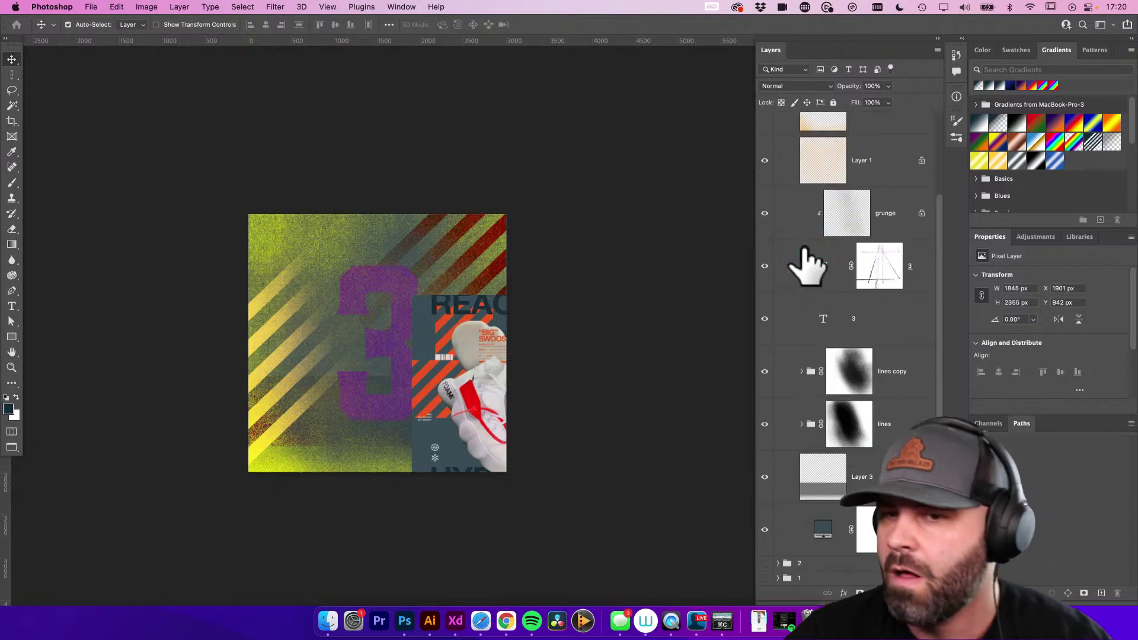
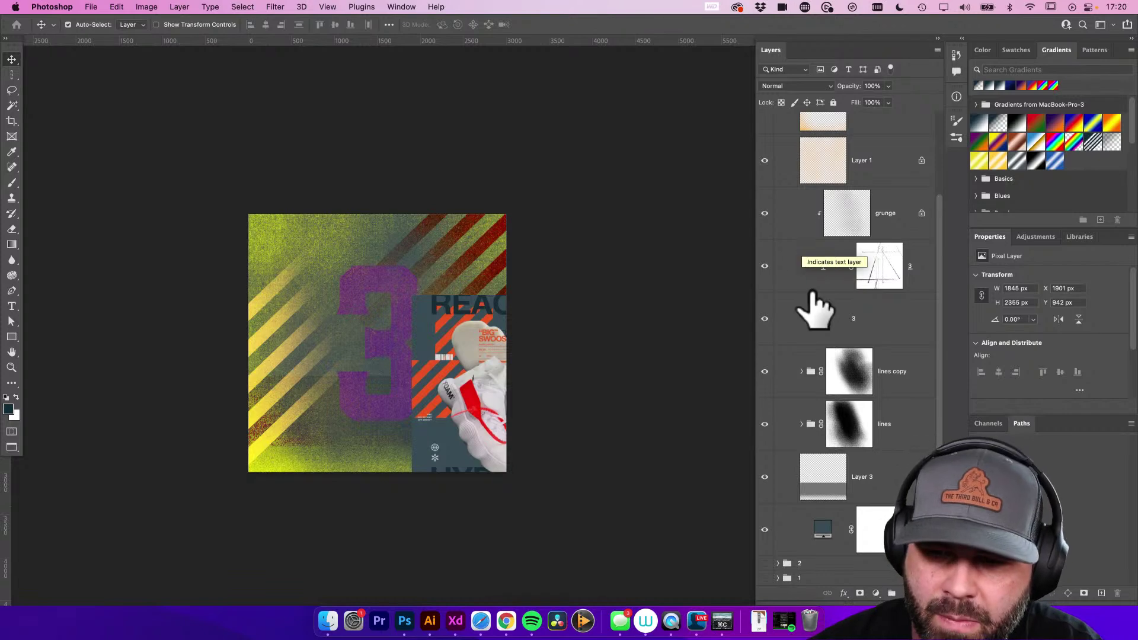
pyautogui.click(825, 86)
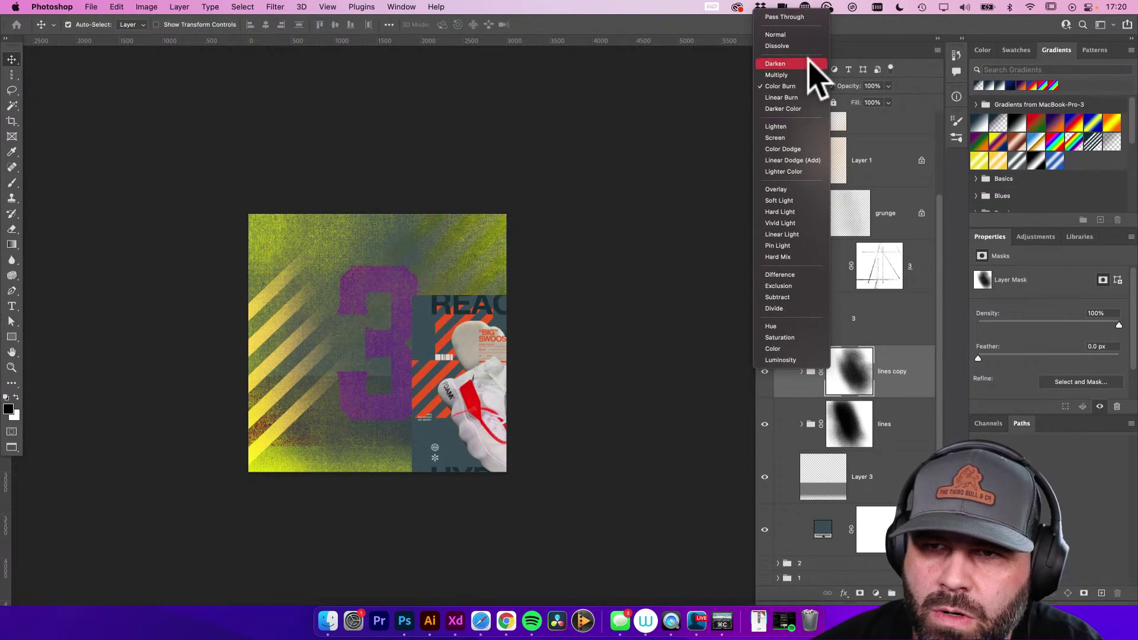
pyautogui.click(806, 35)
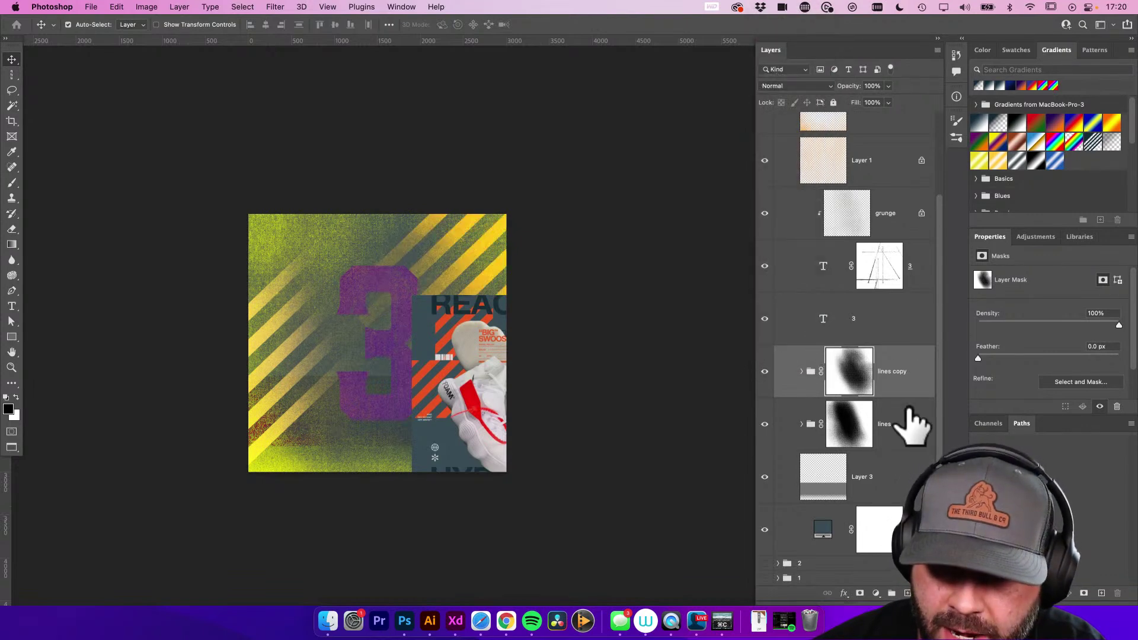
# Add a Color Overlay effect to the lines copy group in dark gray 282828 with Normal blending at 100% opacity
pyautogui.click(845, 593)
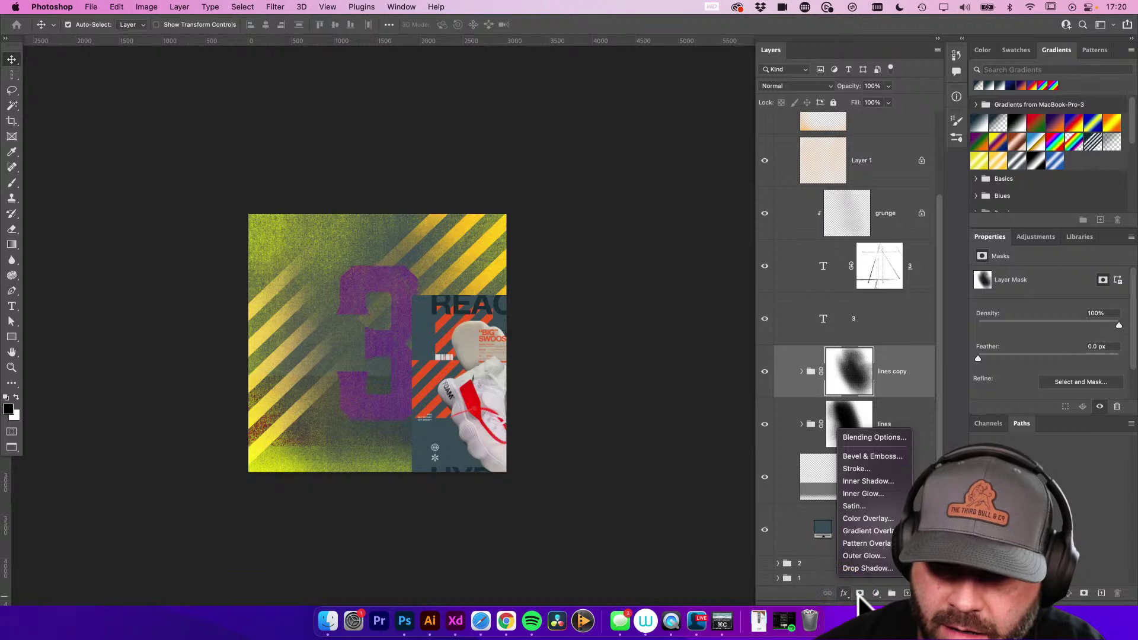
pyautogui.click(867, 519)
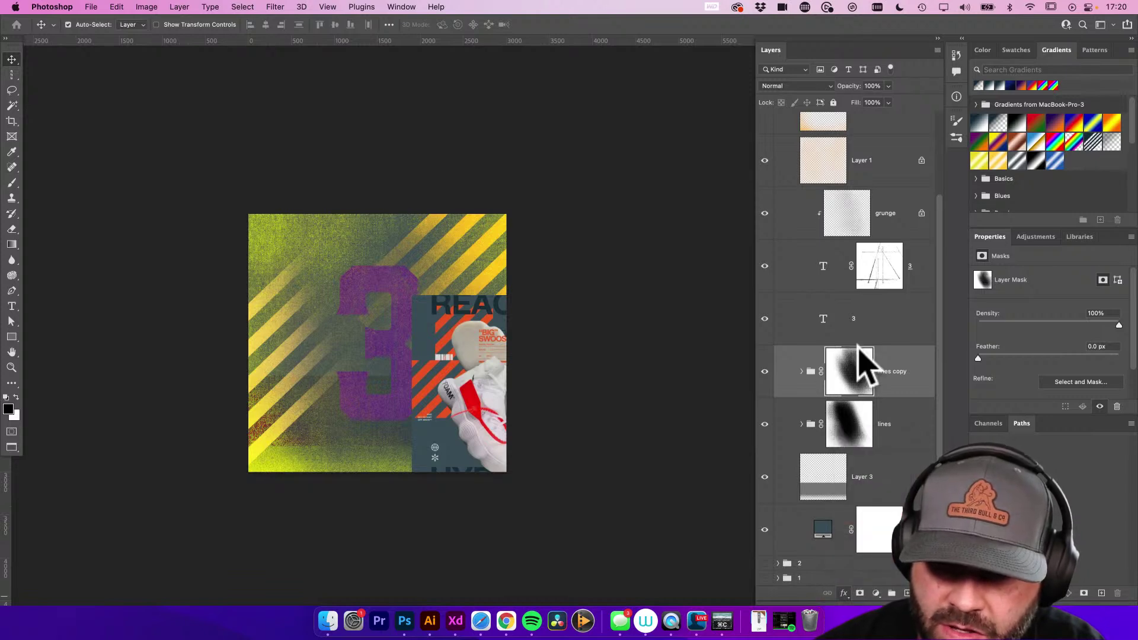
pyautogui.click(941, 68)
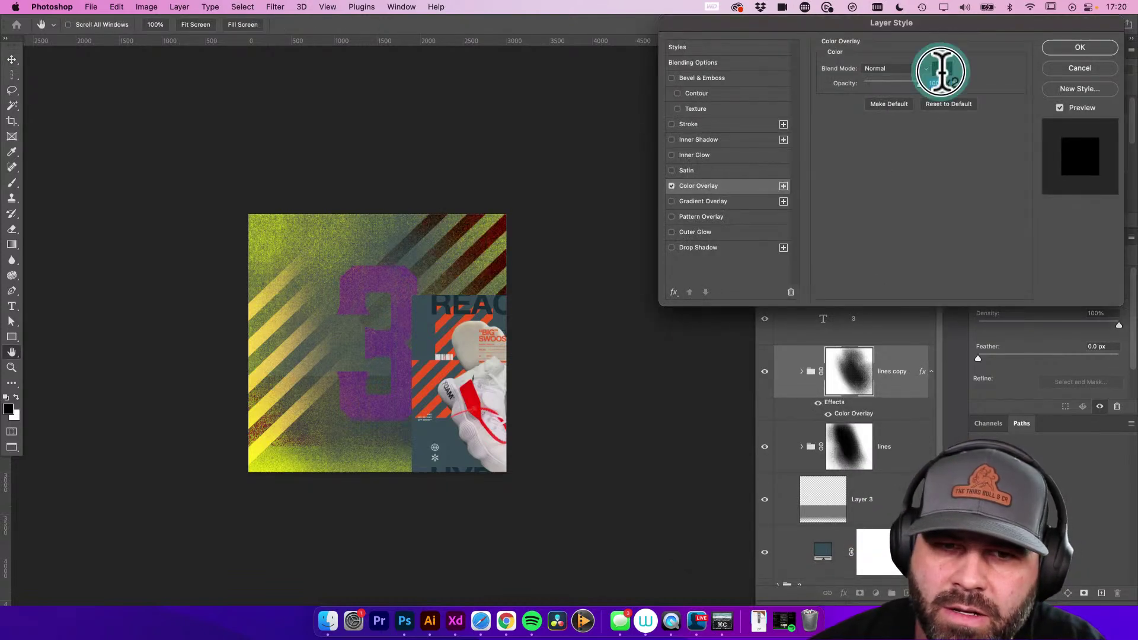
pyautogui.click(946, 68)
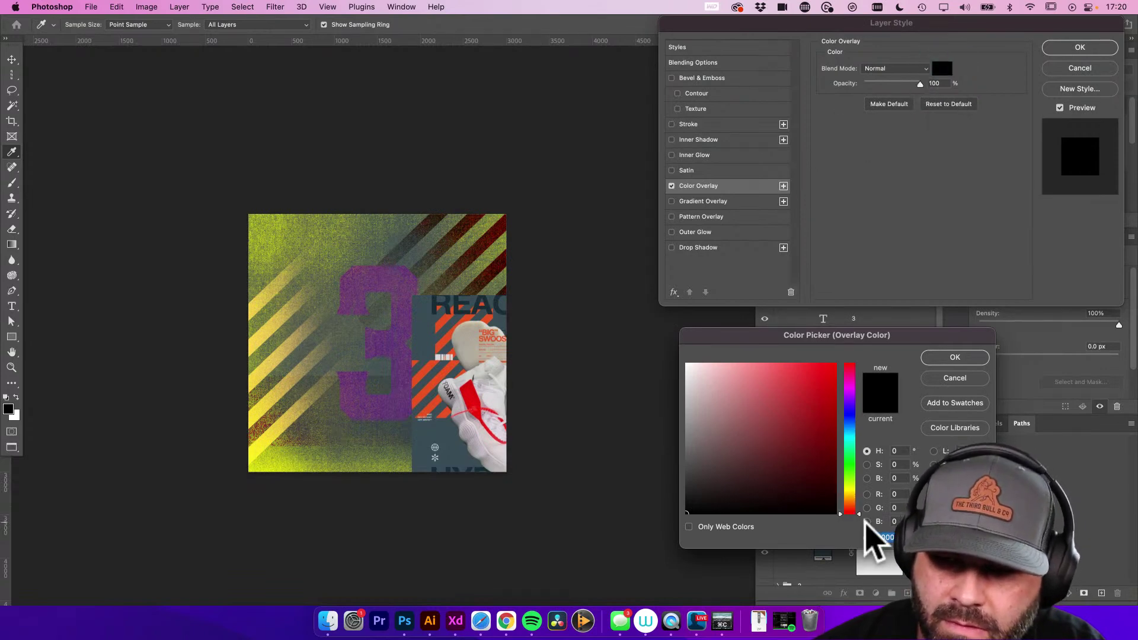
pyautogui.press('super+v')
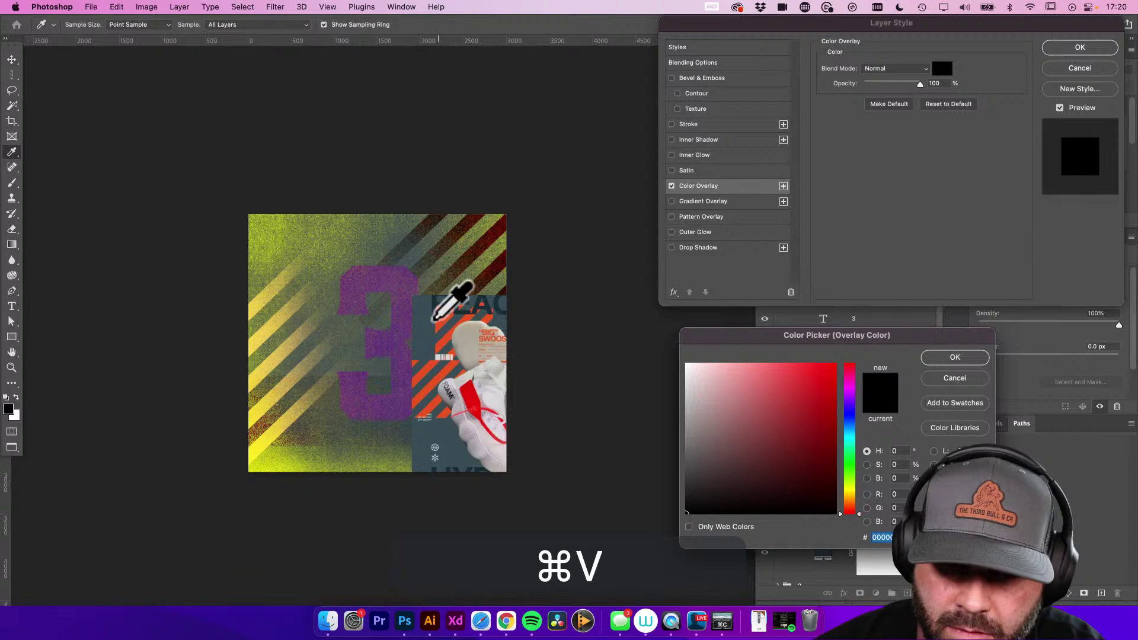
pyautogui.click(436, 313)
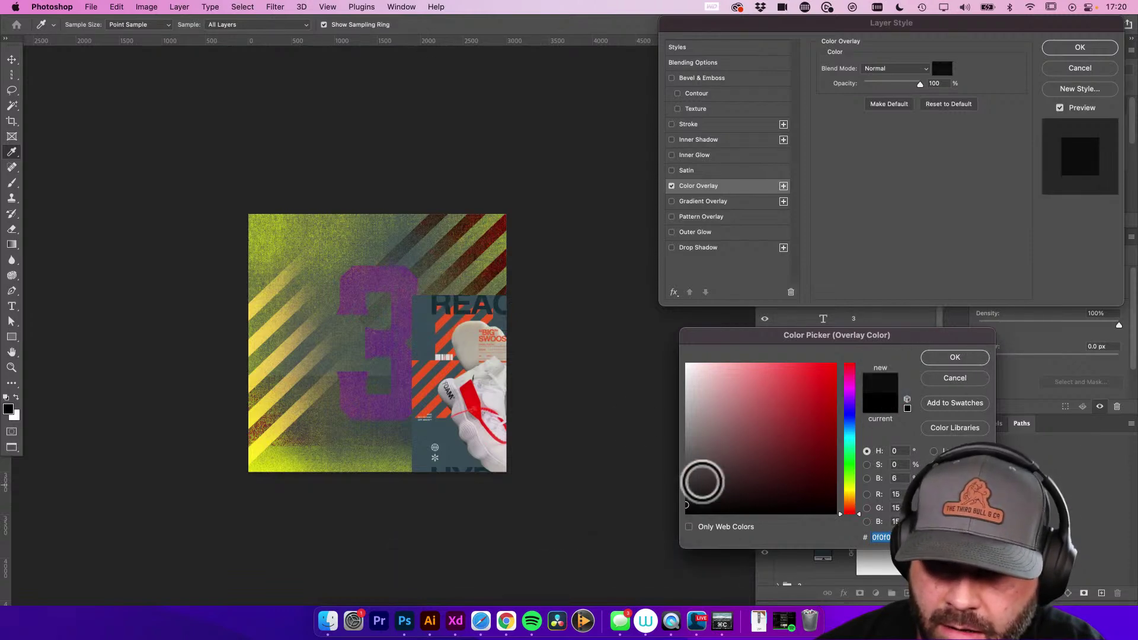
pyautogui.moveTo(414, 427); pyautogui.dragTo(457, 419)
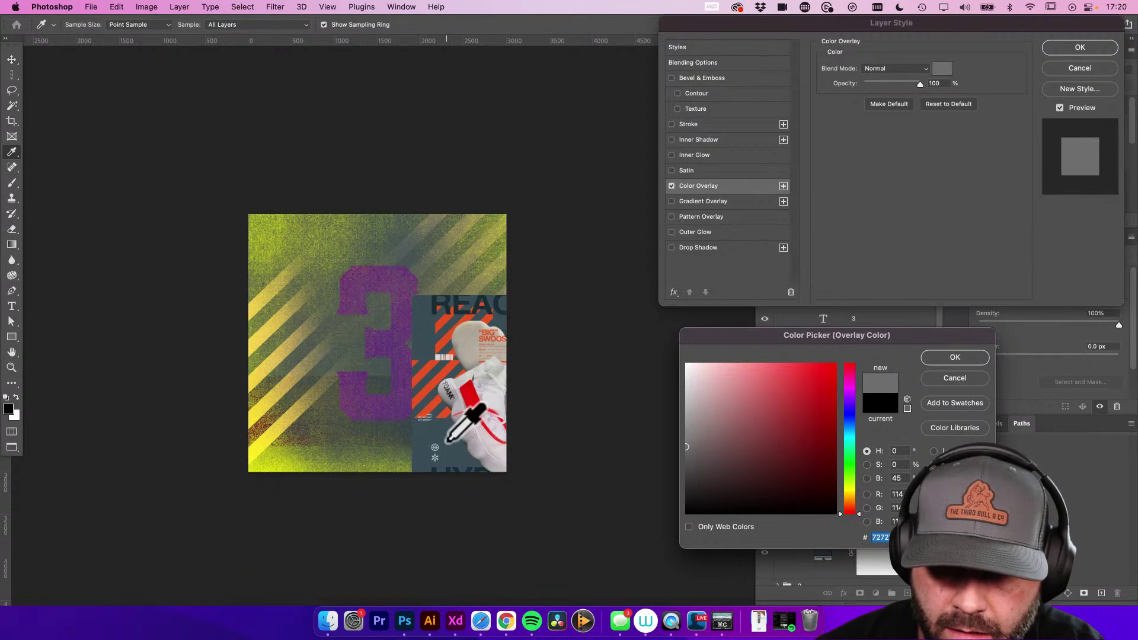
pyautogui.click(419, 343)
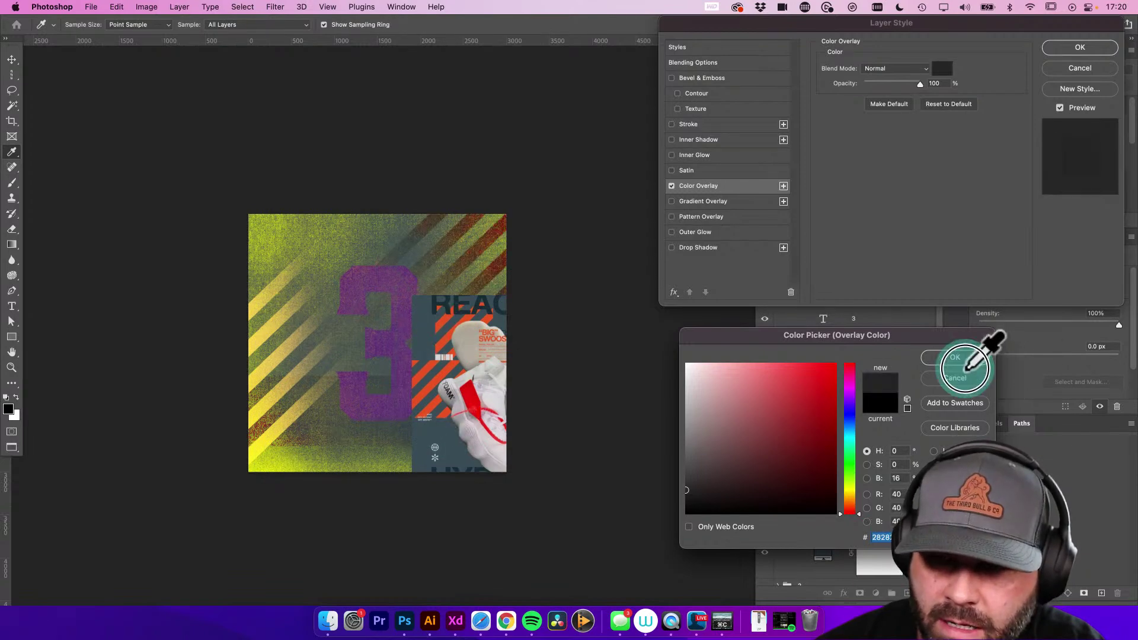
pyautogui.click(954, 357)
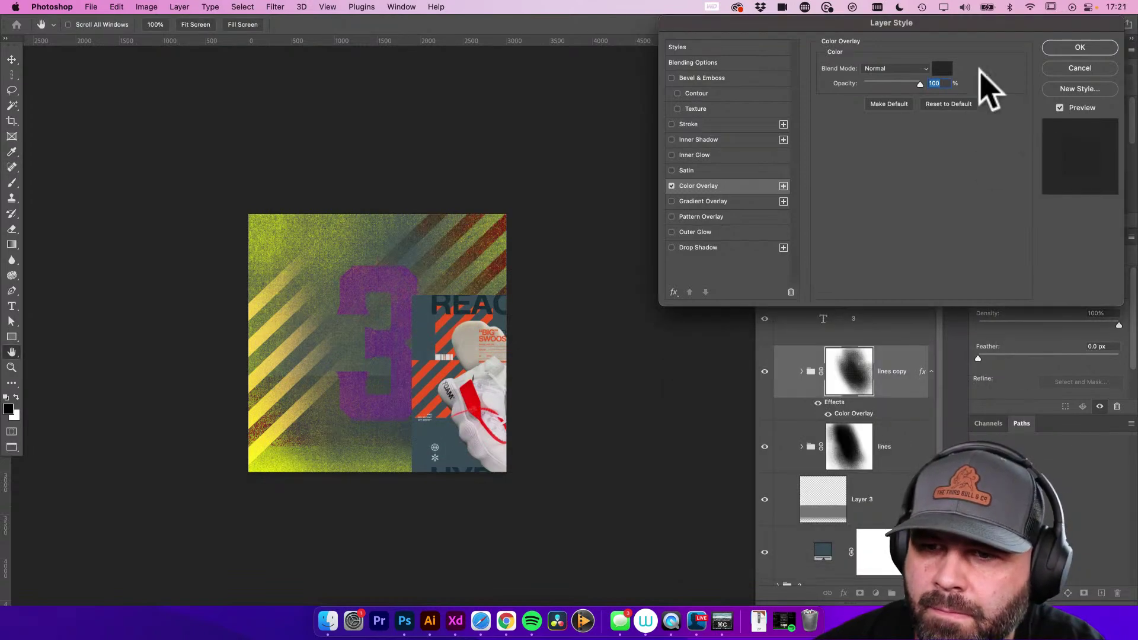
pyautogui.click(1079, 49)
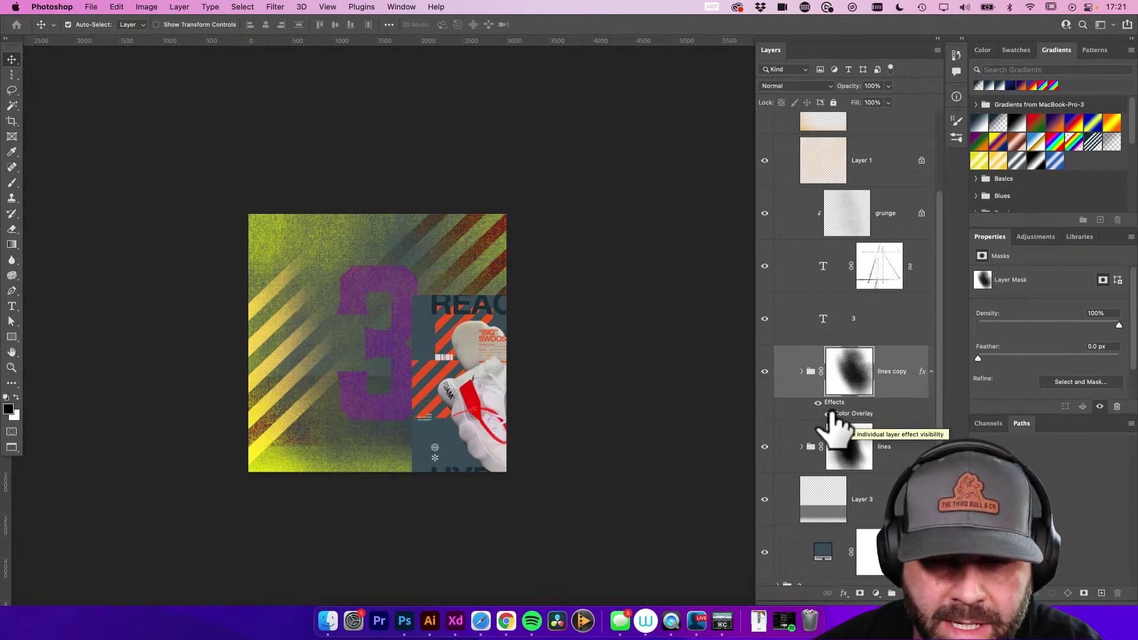
# Try to sample the poster's background color with the Eyedropper, and quit the keystroke display app
pyautogui.press('i')
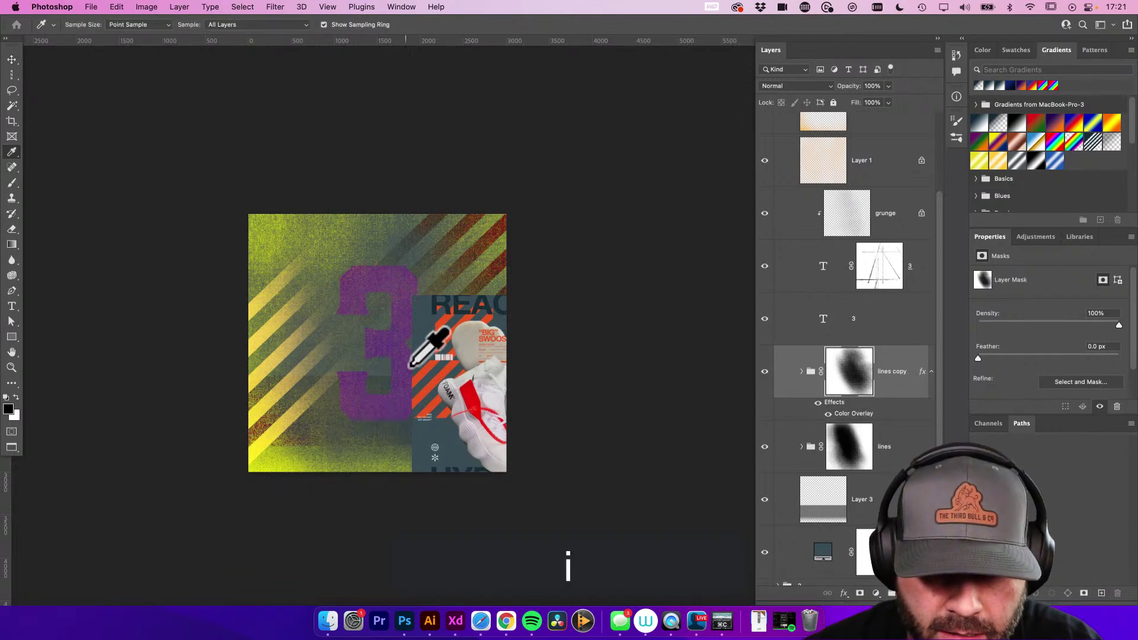
pyautogui.click(436, 323)
pyautogui.click(425, 329)
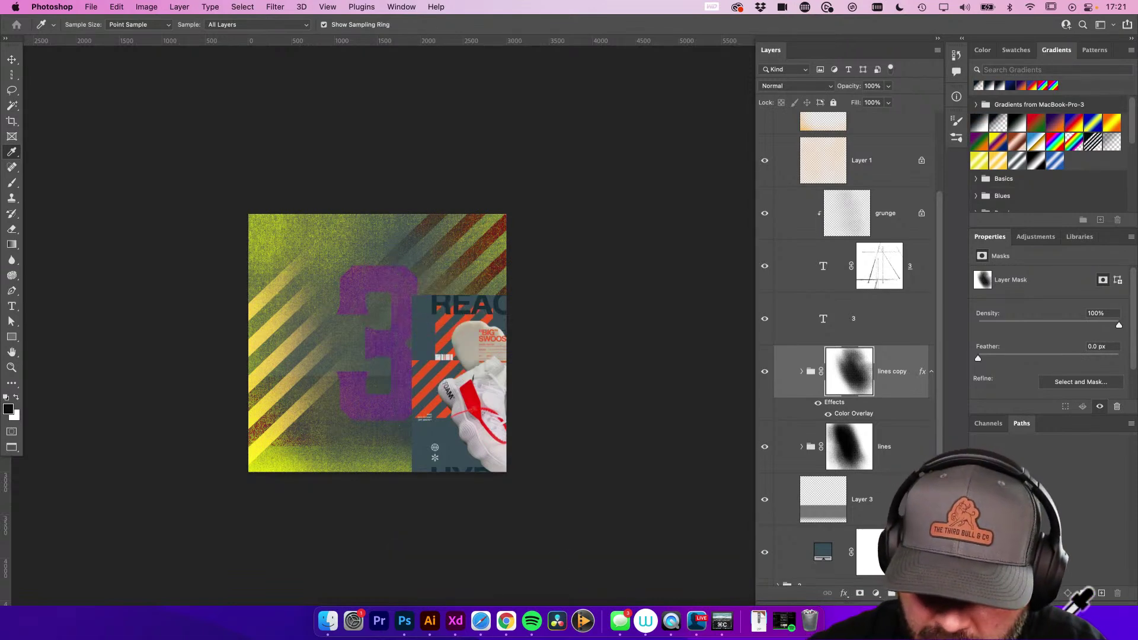
pyautogui.rightClick(722, 621)
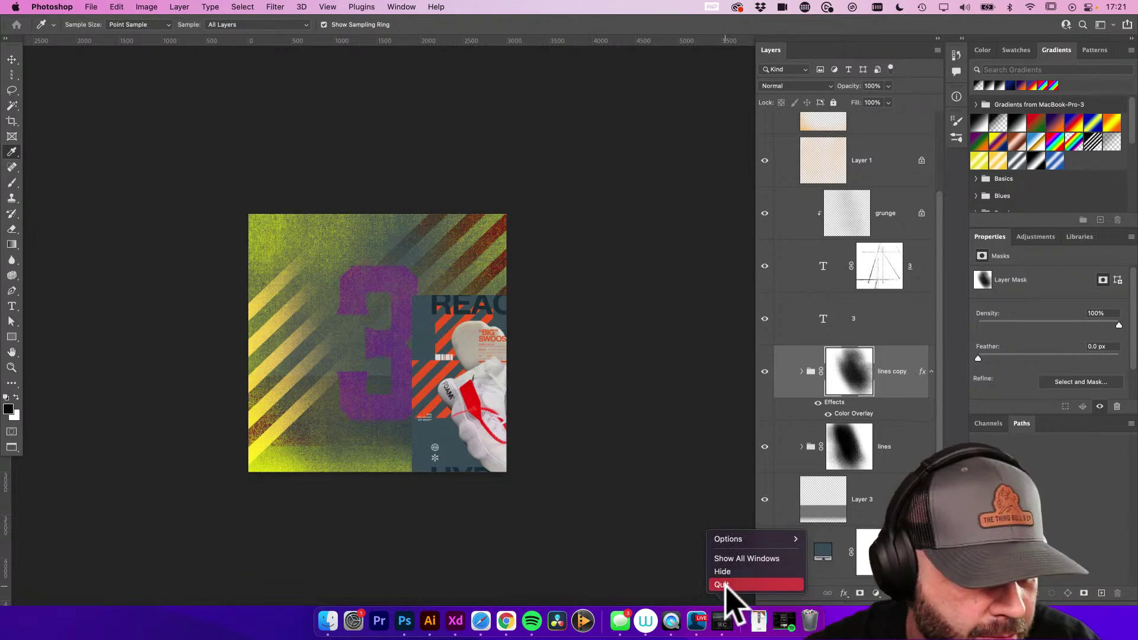
pyautogui.click(721, 586)
pyautogui.click(428, 324)
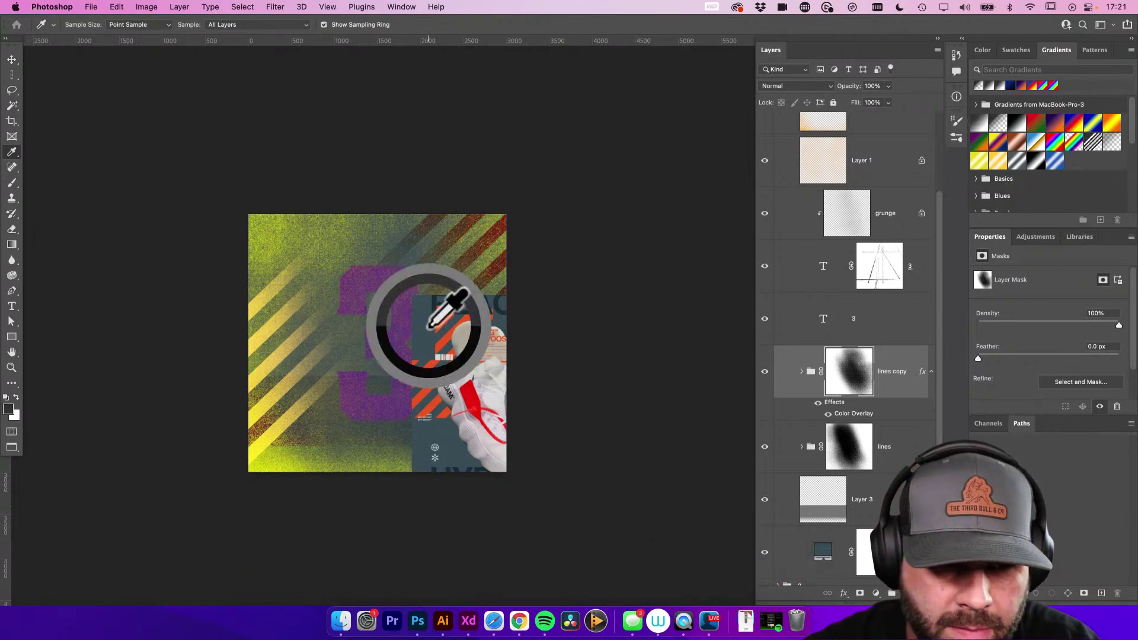
pyautogui.moveTo(415, 323); pyautogui.dragTo(417, 327)
# Select the Rectangle 1 copy 4 stripe in the lines copy group, then sample the poster's slate blue background and copy its color value
pyautogui.click(801, 371)
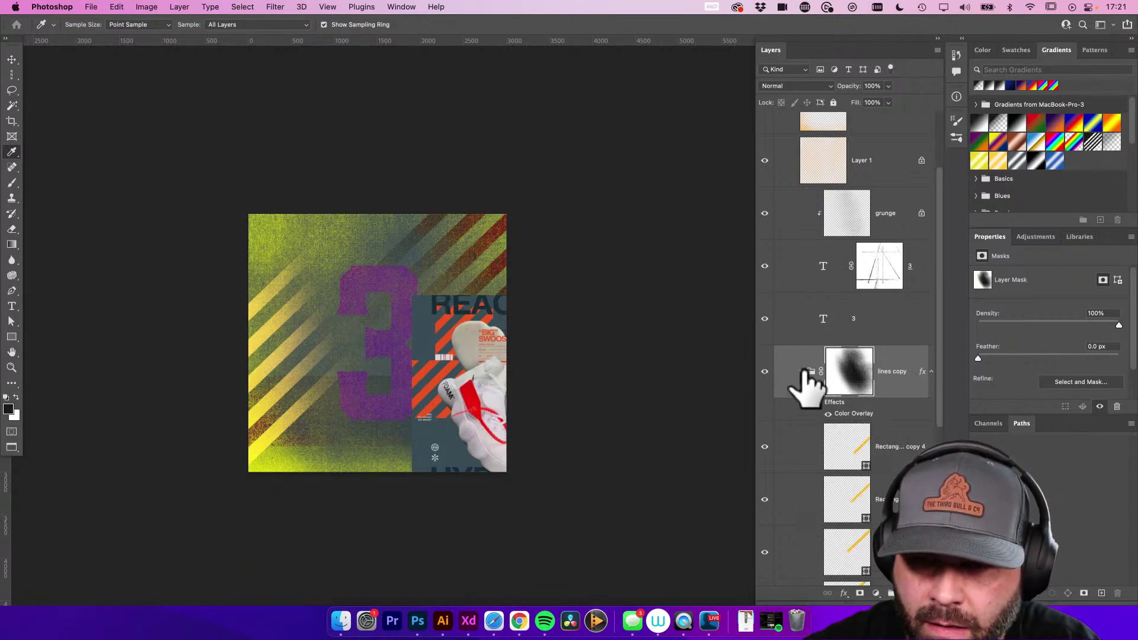
pyautogui.click(856, 453)
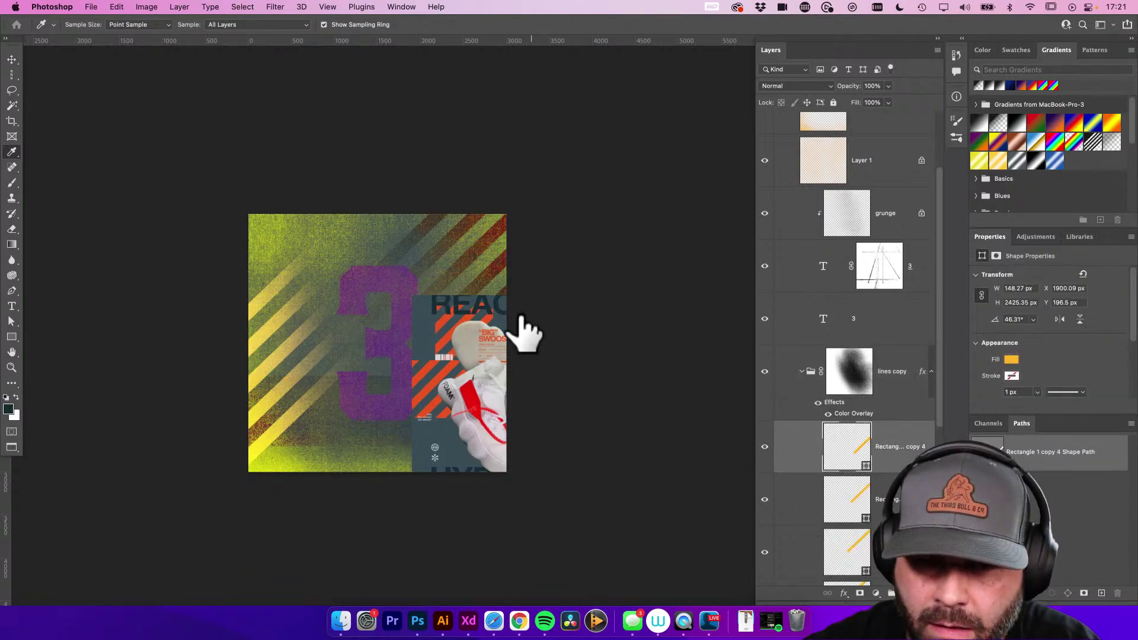
pyautogui.click(417, 308)
pyautogui.click(8, 409)
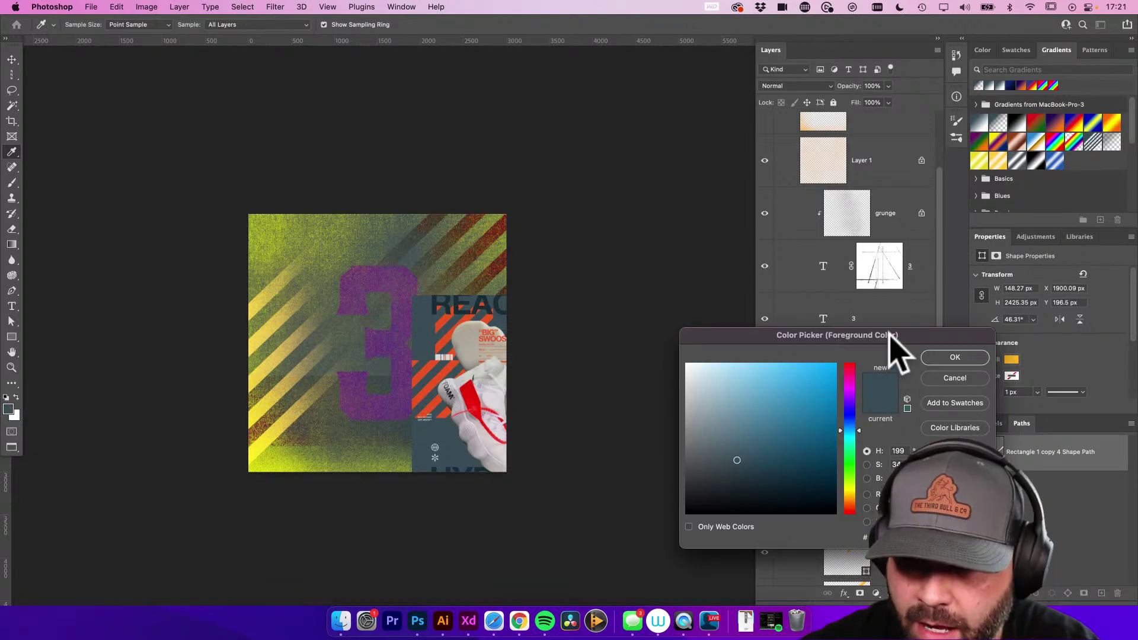
pyautogui.moveTo(889, 330); pyautogui.dragTo(591, 292)
pyautogui.click(667, 318)
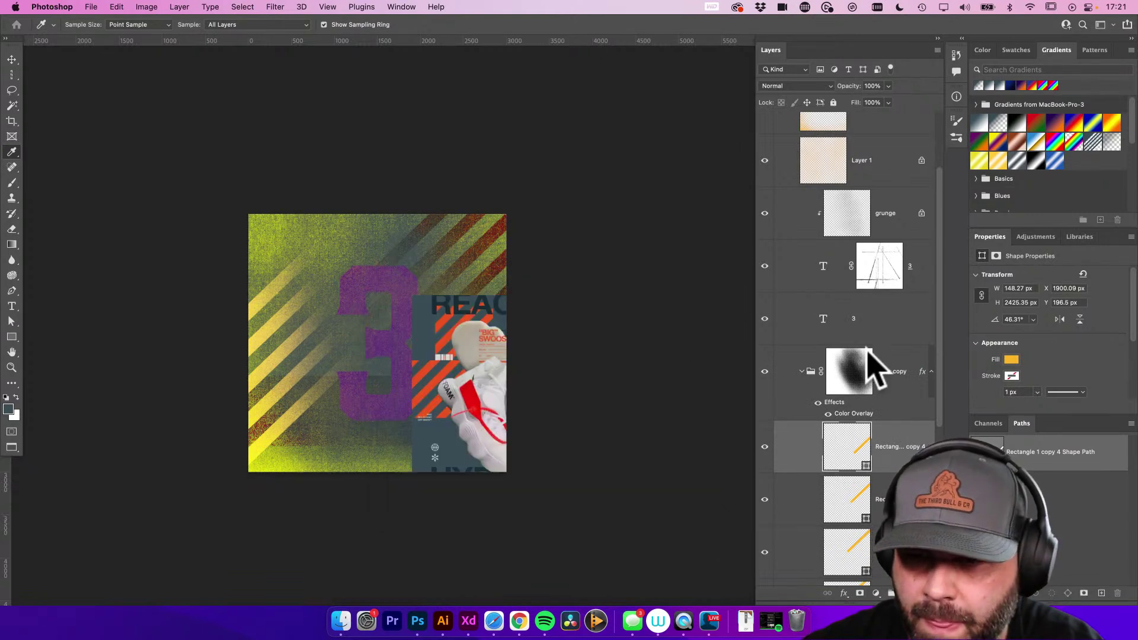
# Change the lines copy group's Color Overlay to the slate blue copied from the poster
pyautogui.click(867, 379)
pyautogui.click(858, 415)
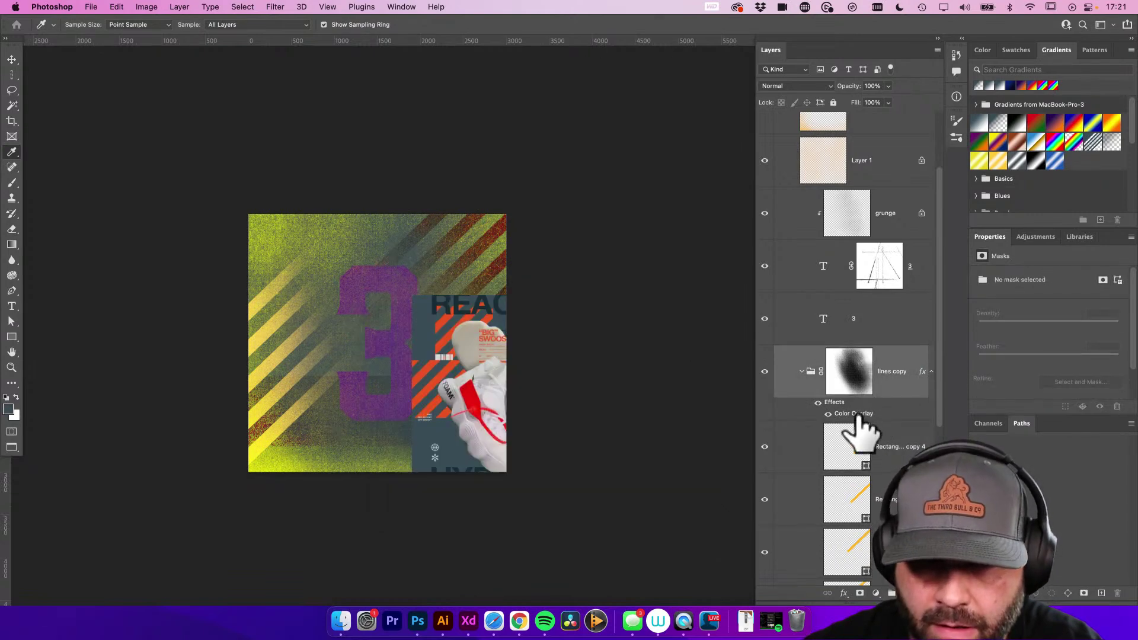
pyautogui.doubleClick(858, 415)
pyautogui.click(942, 69)
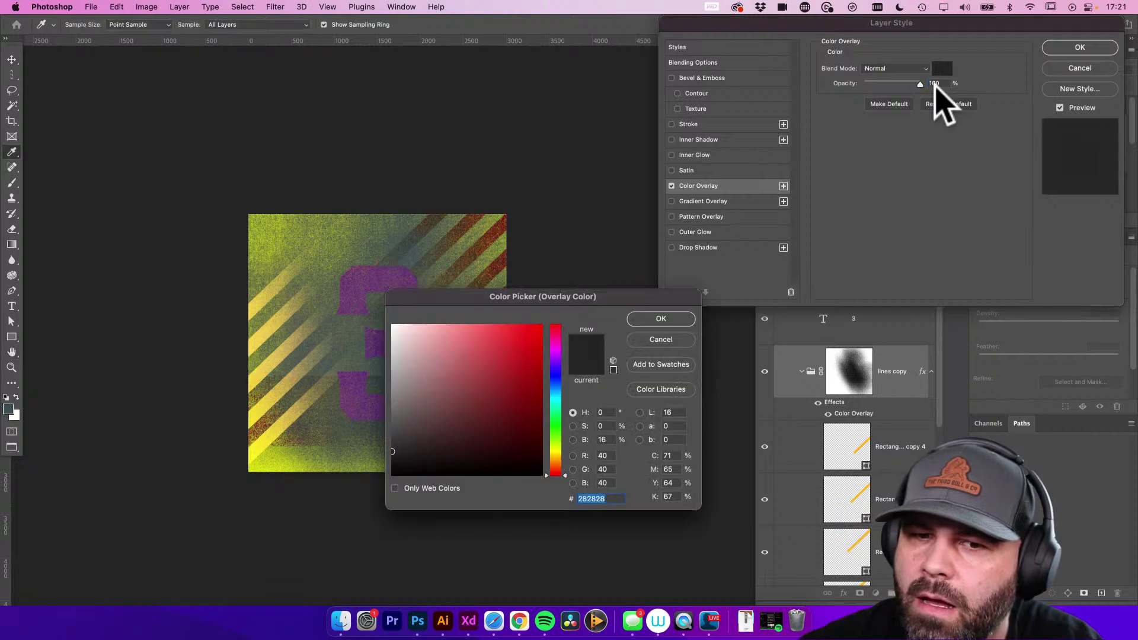
pyautogui.press('super+v')
pyautogui.click(661, 319)
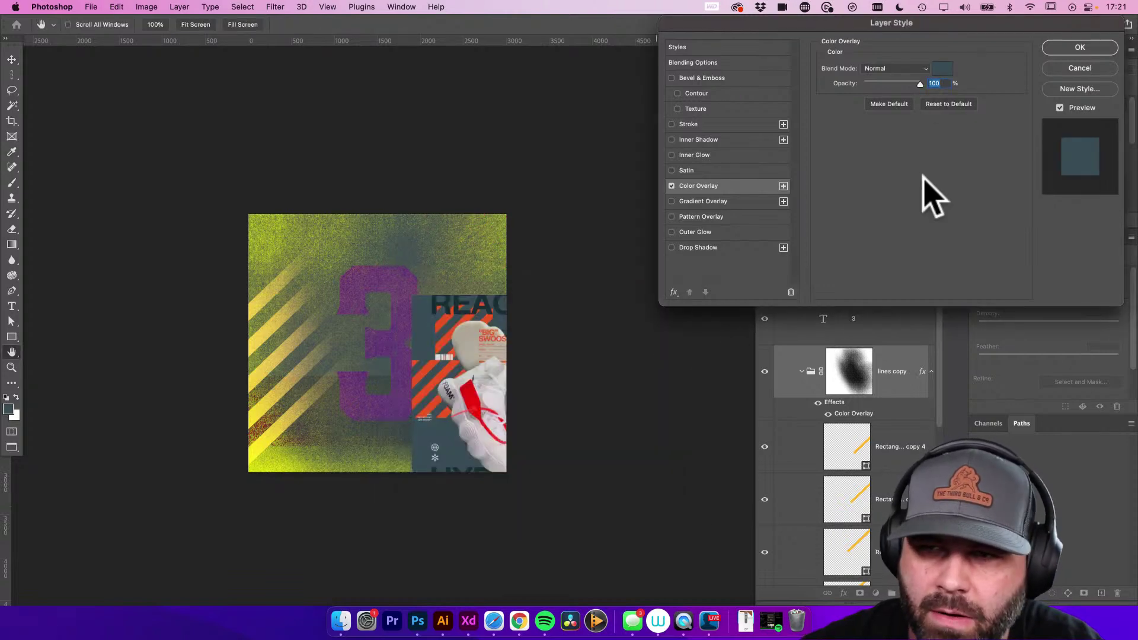
pyautogui.click(1093, 49)
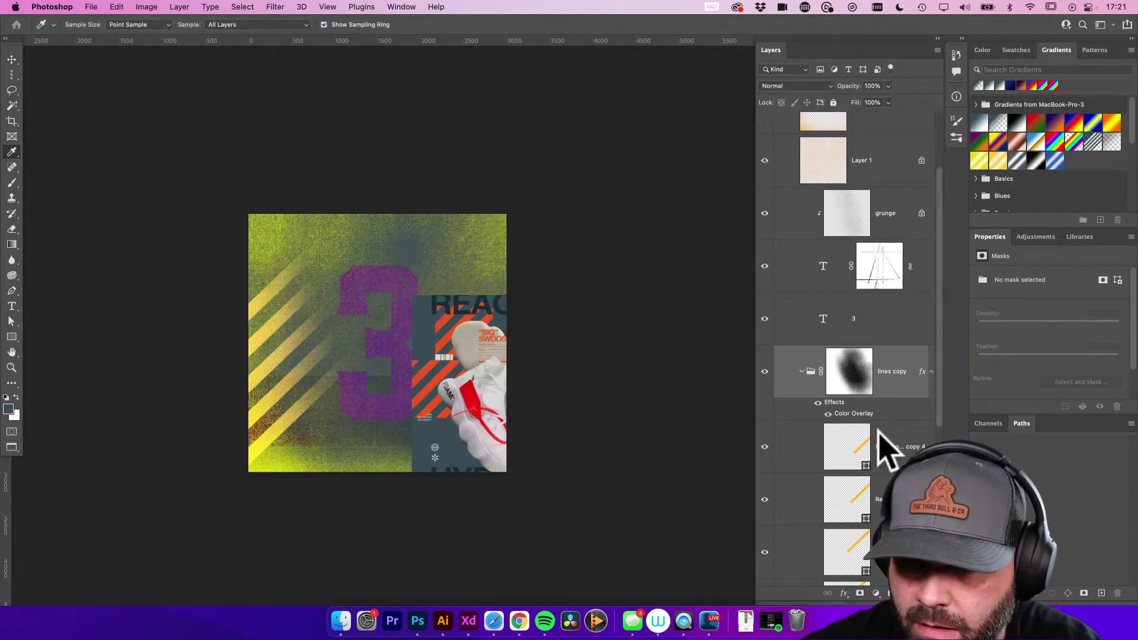
# Collapse the lines copy group and remove its Color Overlay effect
pyautogui.click(801, 371)
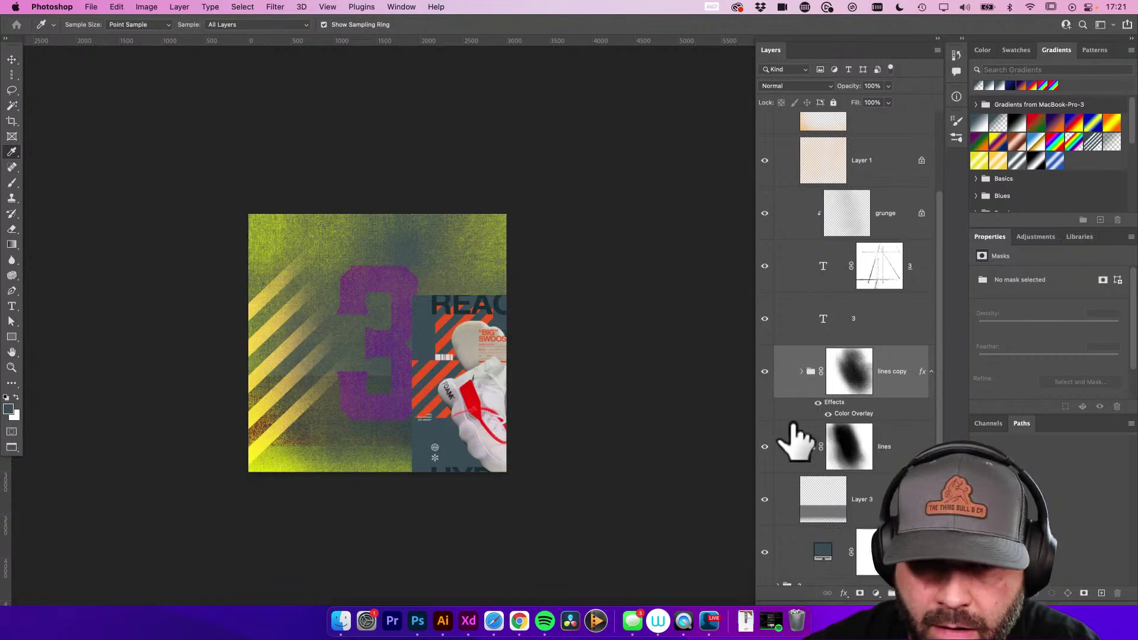
pyautogui.click(827, 412)
pyautogui.click(826, 409)
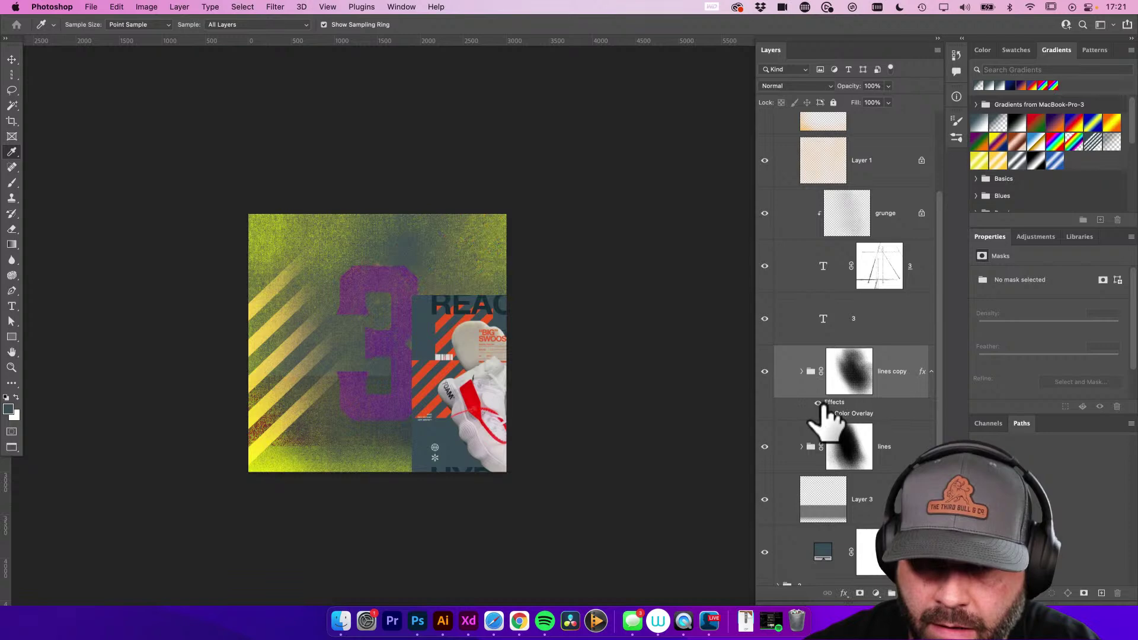
pyautogui.moveTo(827, 407); pyautogui.dragTo(857, 432)
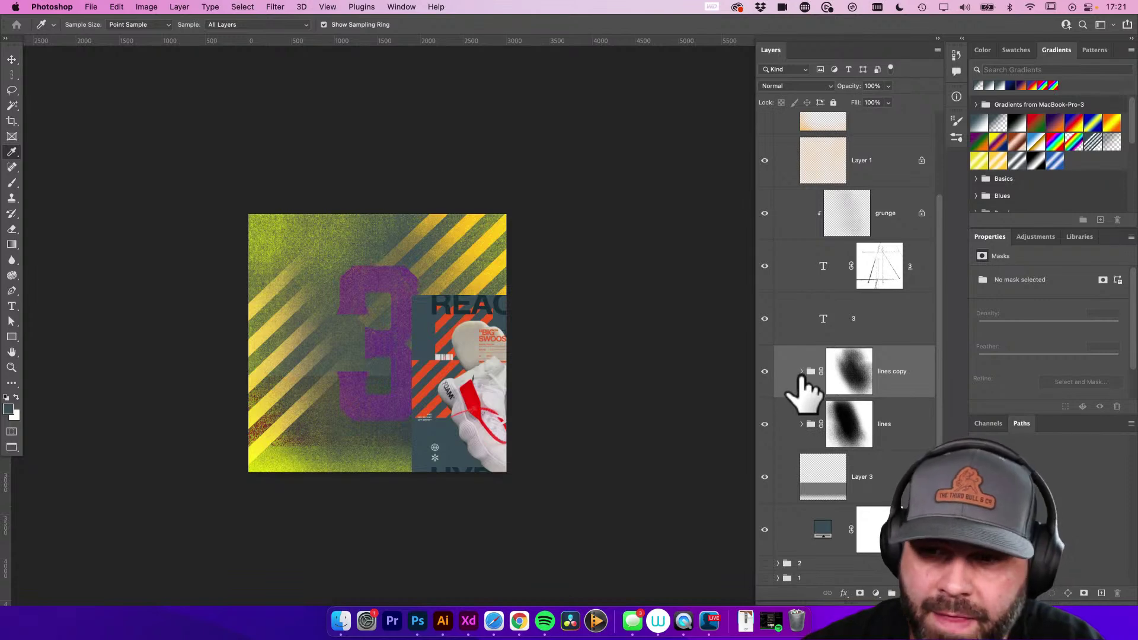
# Fill all five rectangle stripes in the lines copy group with the sampled slate blue foreground color
pyautogui.click(801, 371)
pyautogui.scroll(-1, 845, 407)
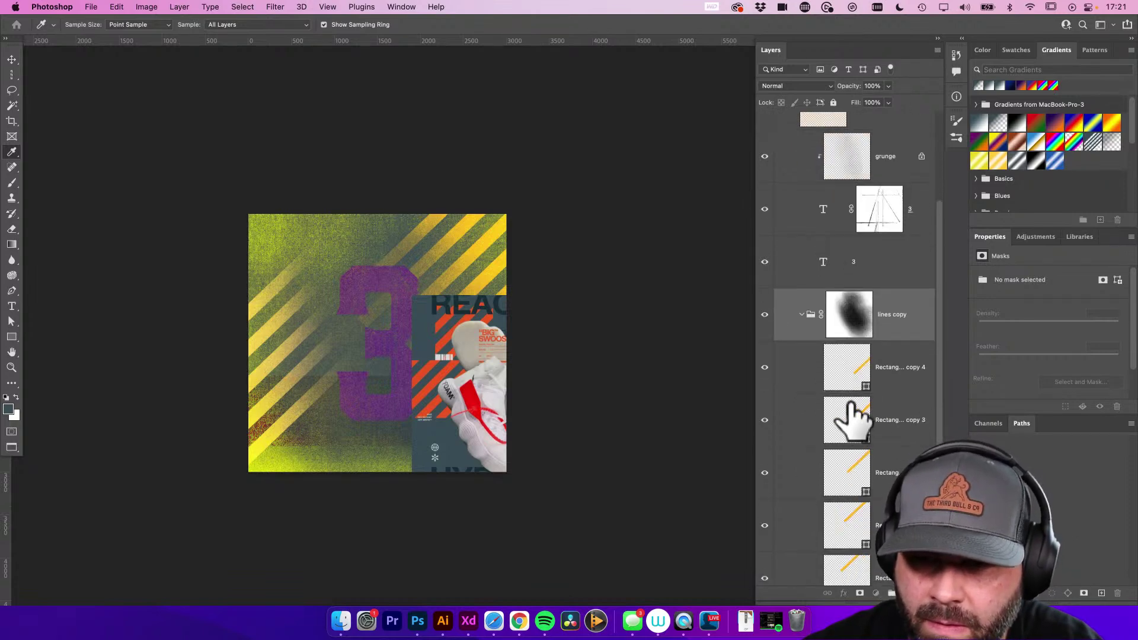
pyautogui.click(852, 422)
pyautogui.click(854, 380)
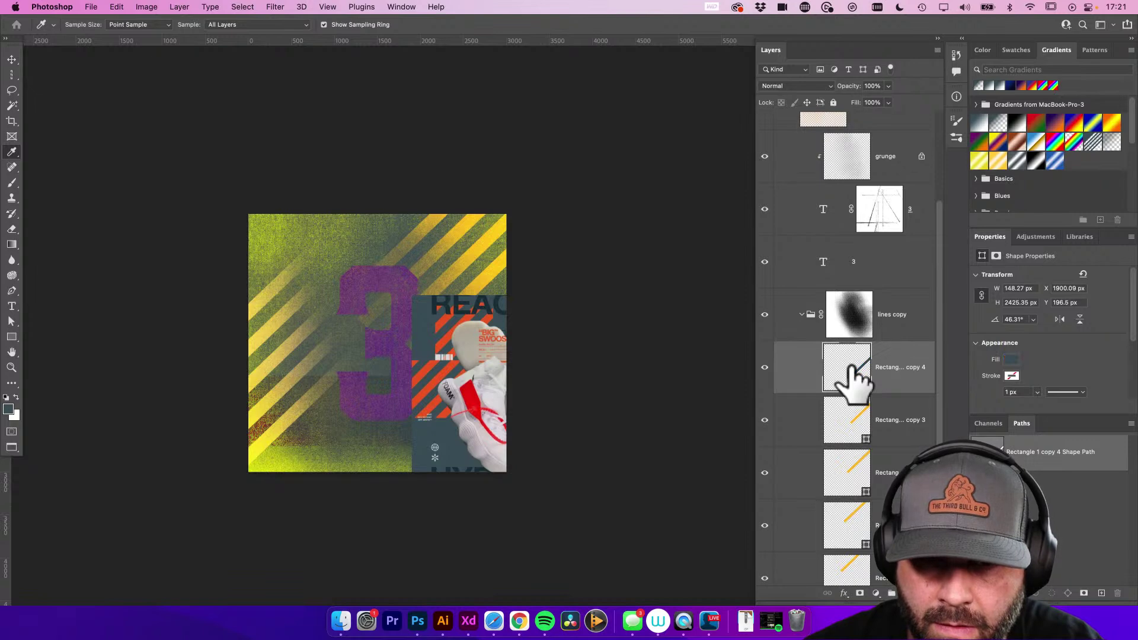
pyautogui.click(845, 424)
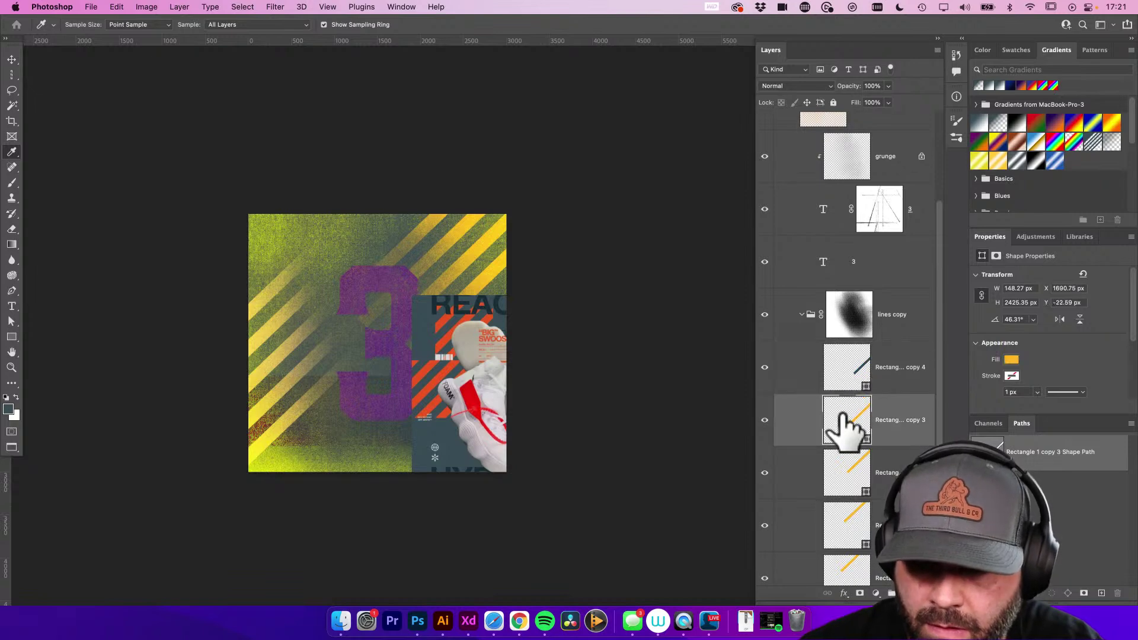
pyautogui.click(845, 483)
pyautogui.scroll(-3, 845, 477)
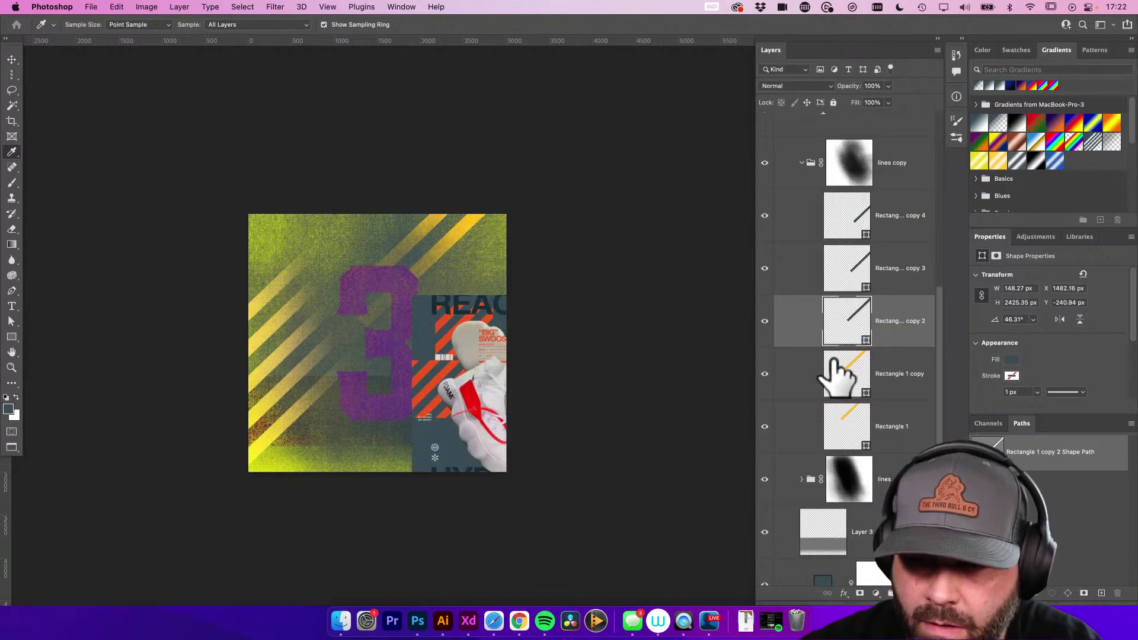
pyautogui.click(839, 373)
pyautogui.hotkey('alt', 'BackSpace')
pyautogui.click(841, 439)
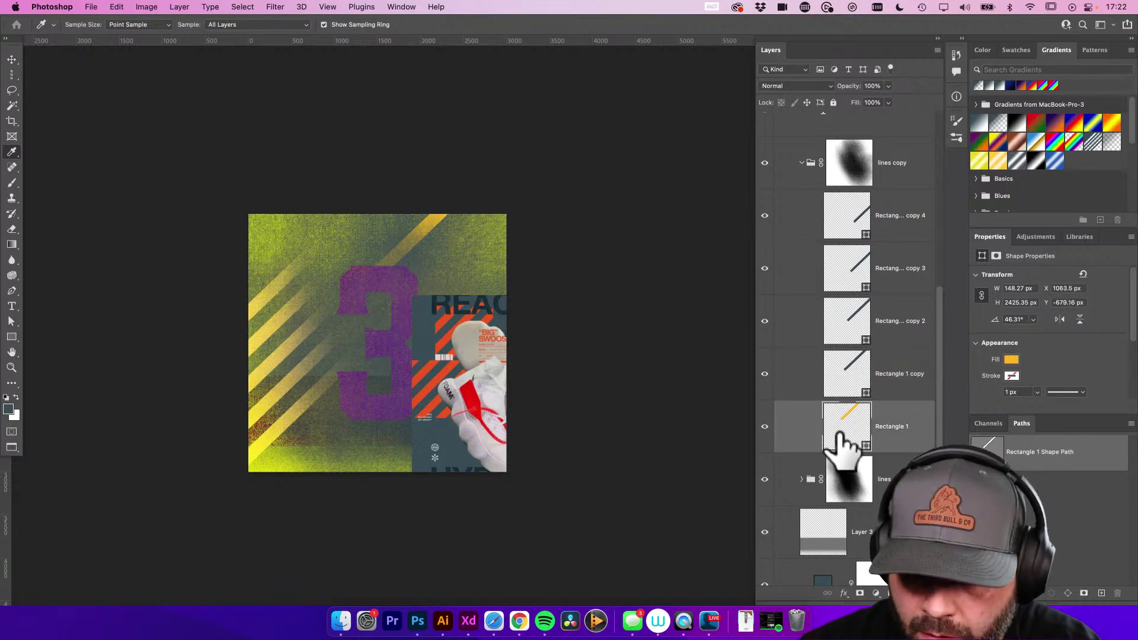
pyautogui.hotkey('alt', 'BackSpace')
pyautogui.scroll(2, 909, 235)
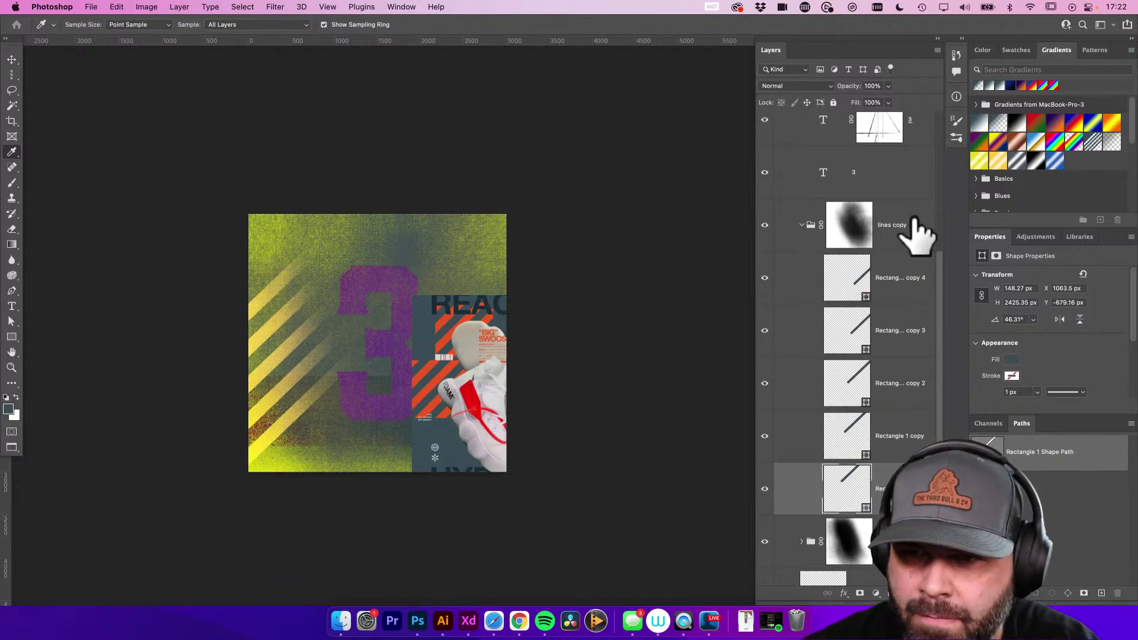
# Set the lines copy group's blending mode to Darken and collapse the group
pyautogui.click(901, 231)
pyautogui.click(820, 87)
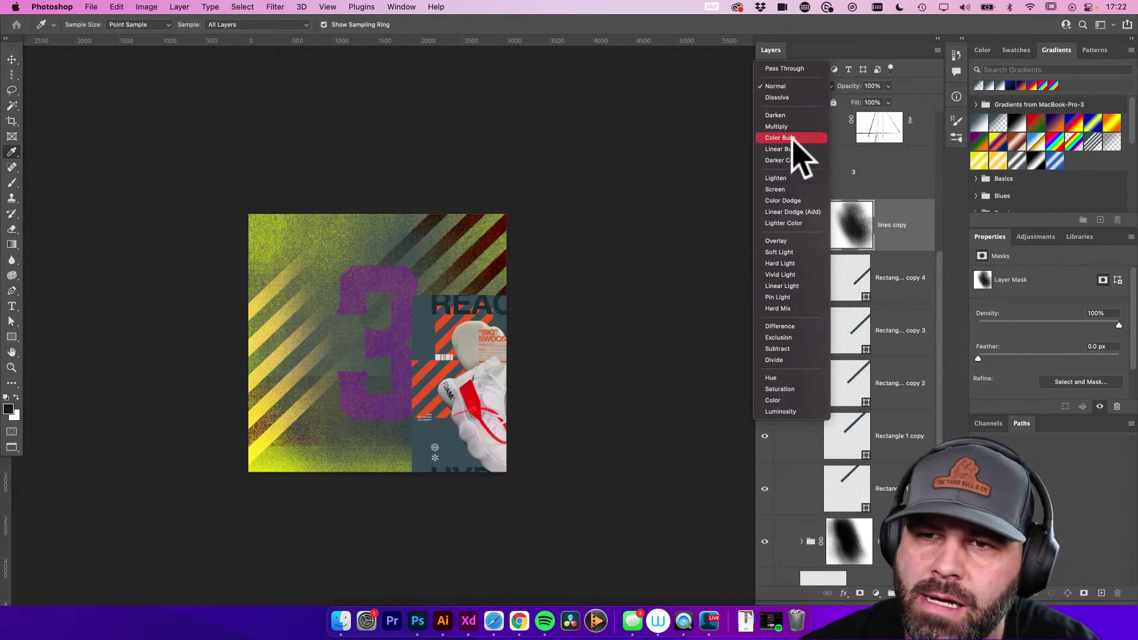
pyautogui.click(788, 115)
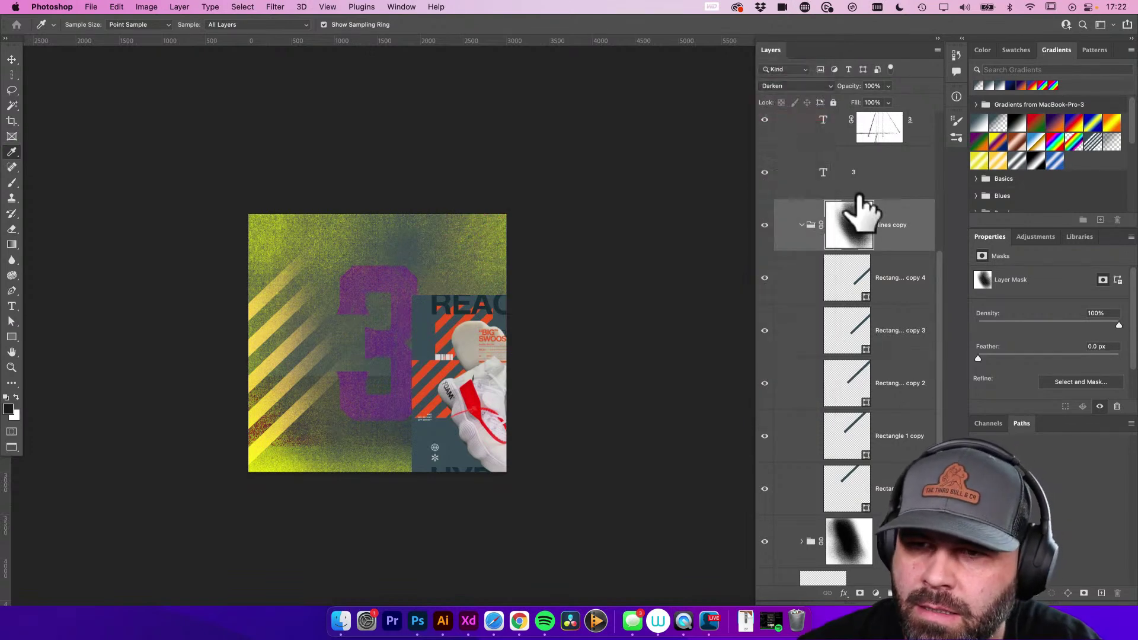
pyautogui.scroll(3, 807, 249)
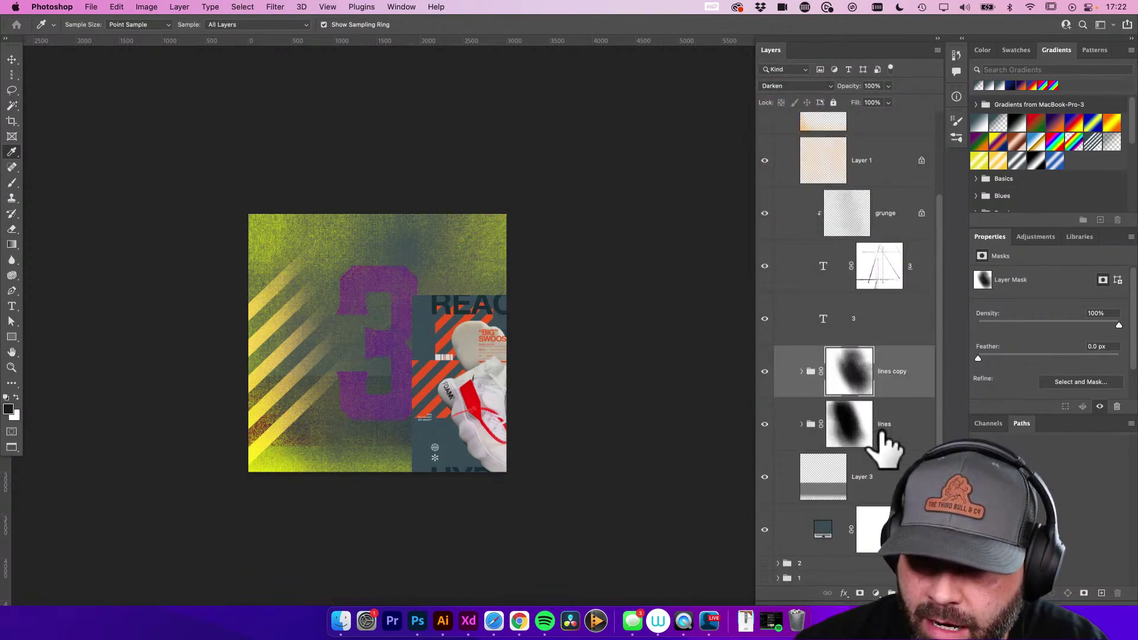
# Lock Layer 3's transparent pixels and fill its existing pixels with the slate blue foreground color
pyautogui.click(823, 481)
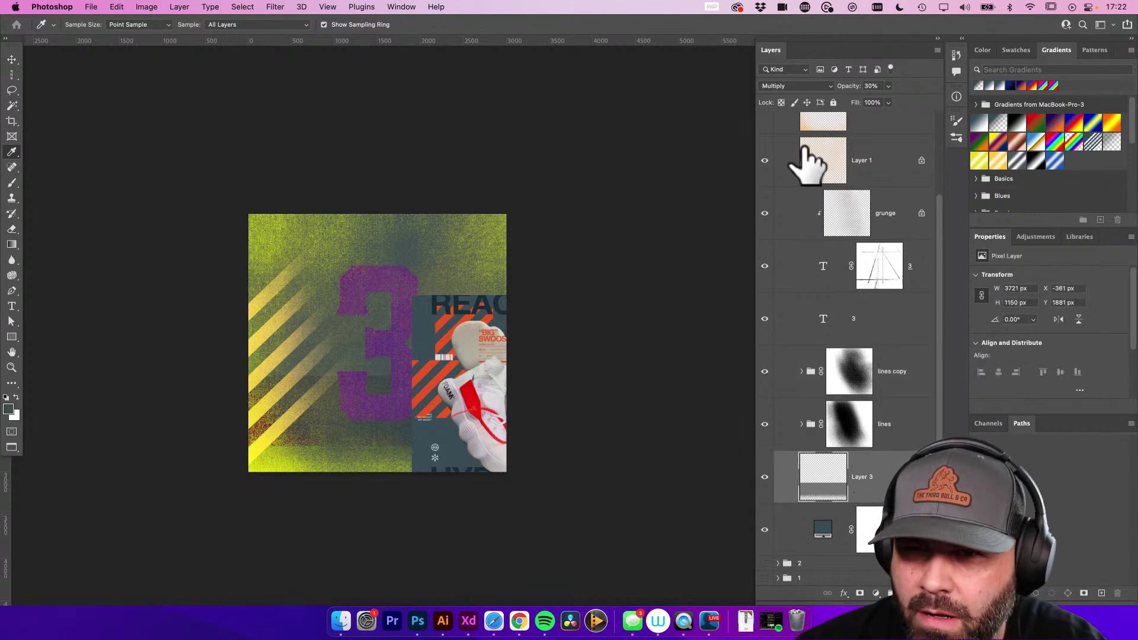
pyautogui.click(781, 102)
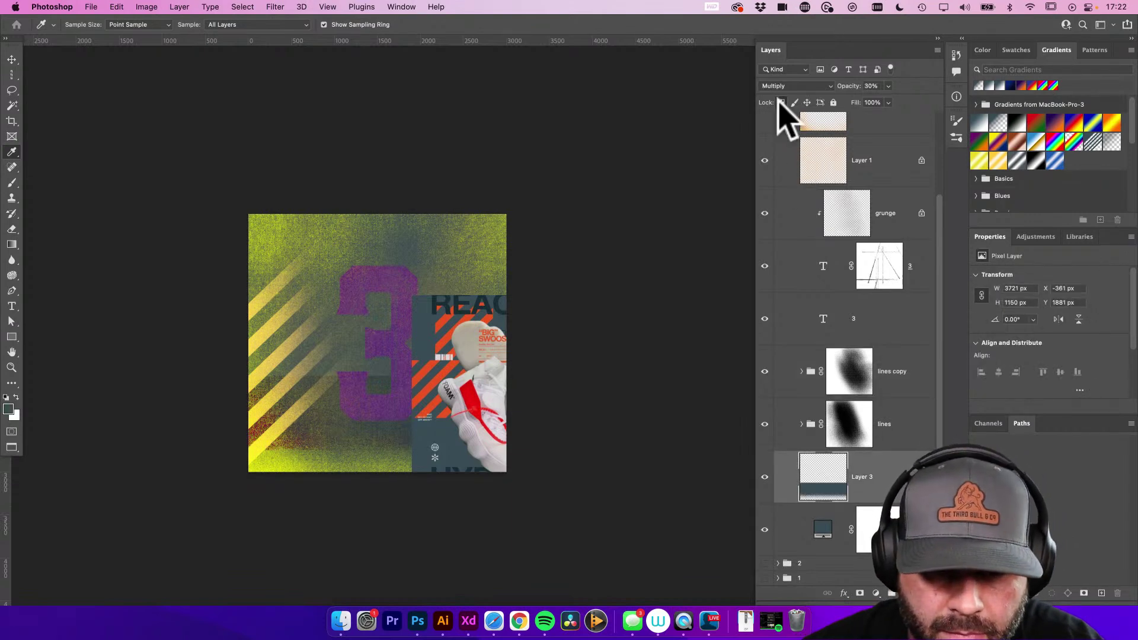
pyautogui.press('v')
# Recolor the Layer 1 and Layer 2 grunge textures with slate blue, keeping their transparent areas locked
pyautogui.scroll(1, 853, 237)
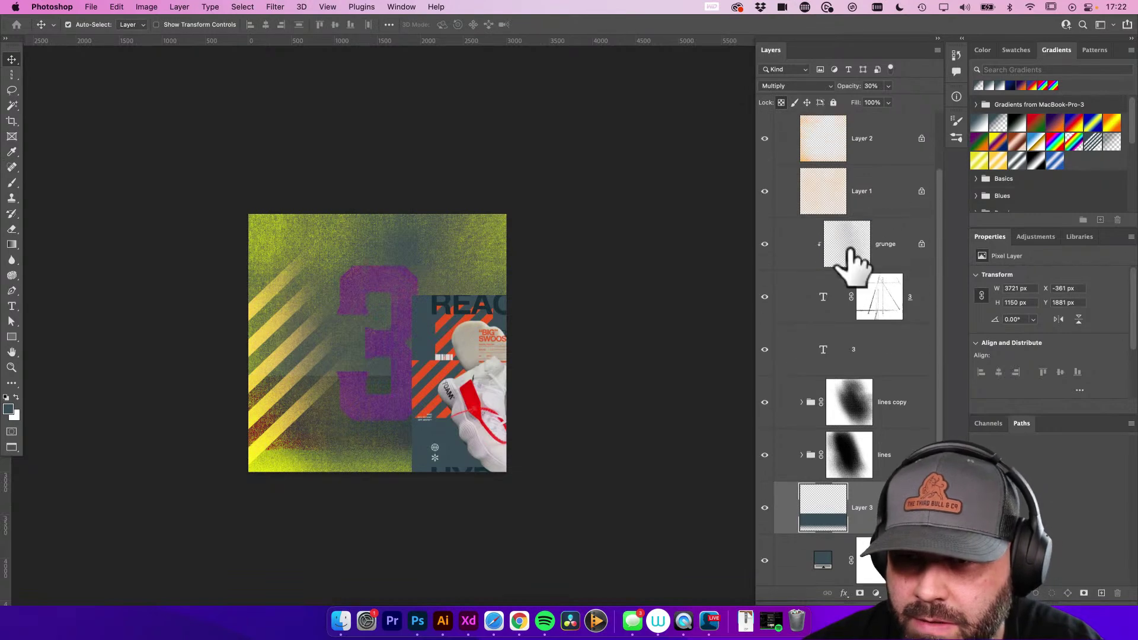
pyautogui.click(847, 249)
pyautogui.scroll(1, 854, 252)
pyautogui.click(805, 238)
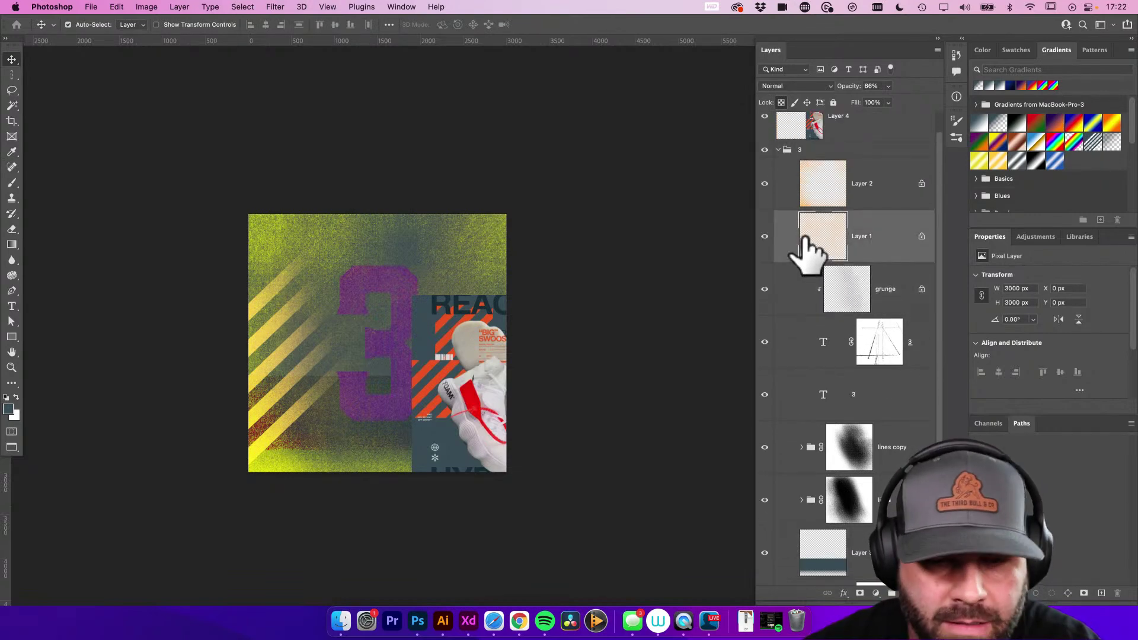
pyautogui.press('Delete')
pyautogui.click(813, 189)
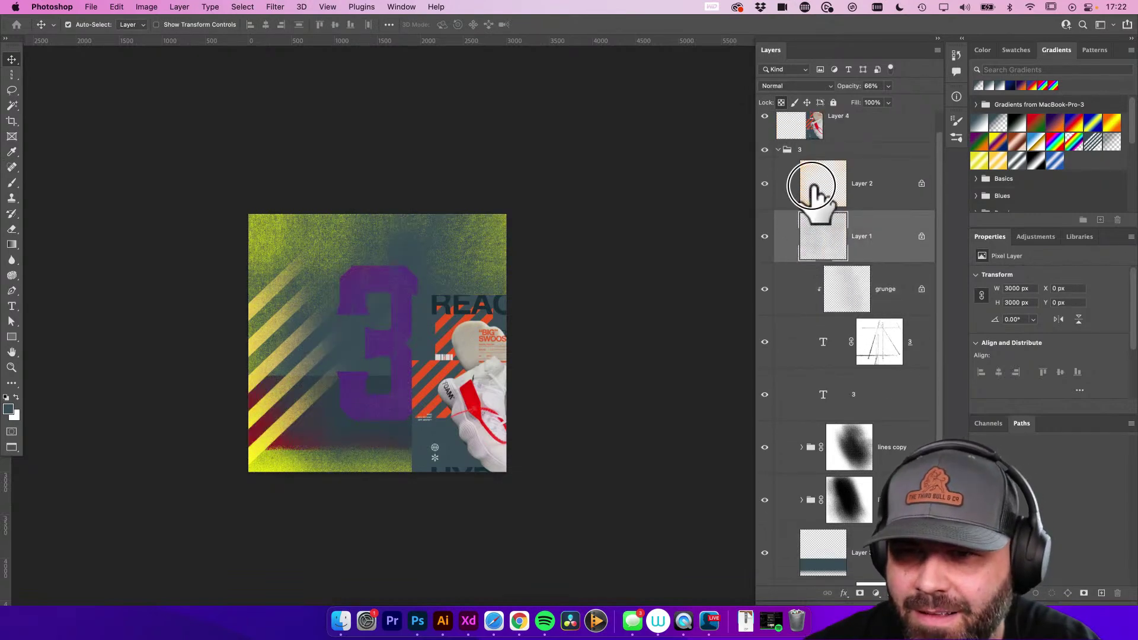
pyautogui.press('Delete')
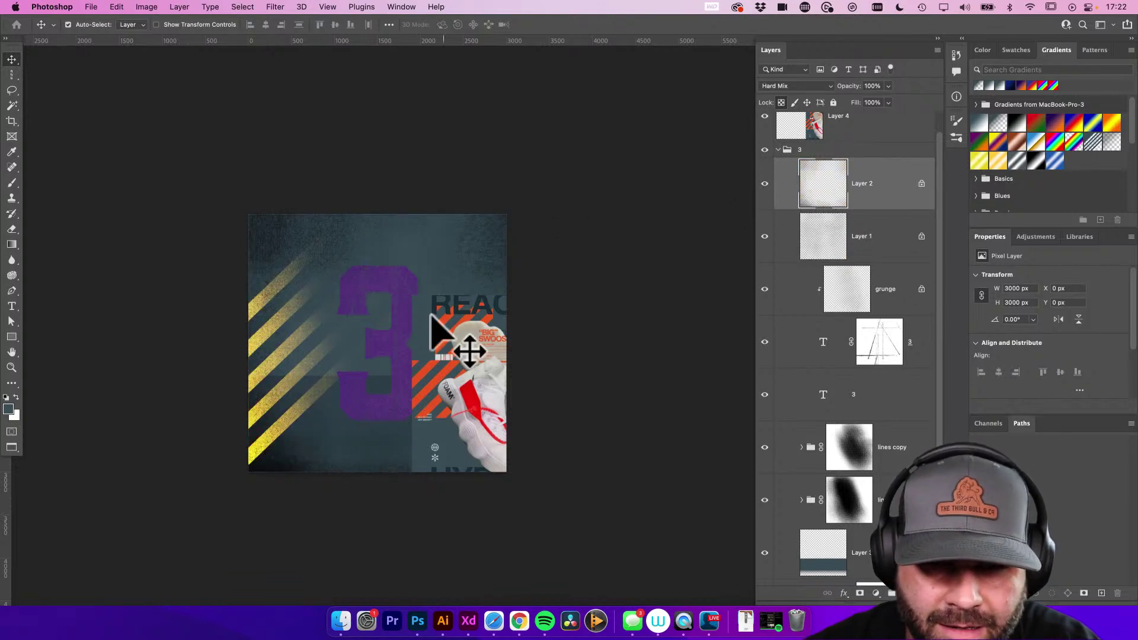
# Move the sneaker poster down toward the canvas's lower edge and set the lines copy group's blending mode to Multiply
pyautogui.moveTo(454, 335); pyautogui.dragTo(432, 409)
pyautogui.scroll(-2, 830, 445)
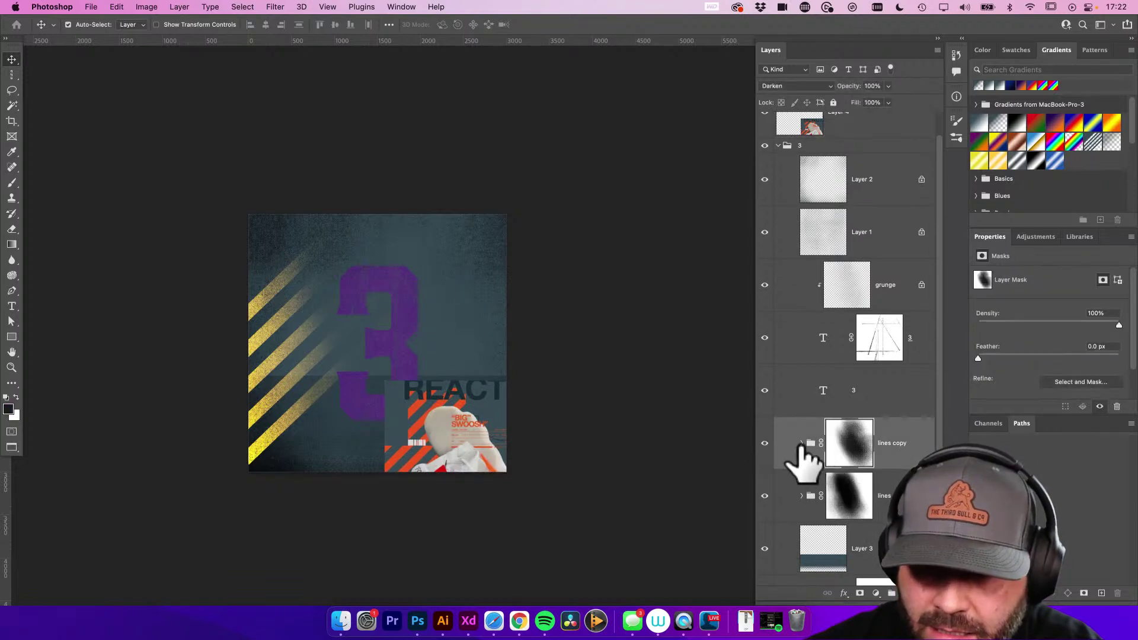
pyautogui.click(801, 444)
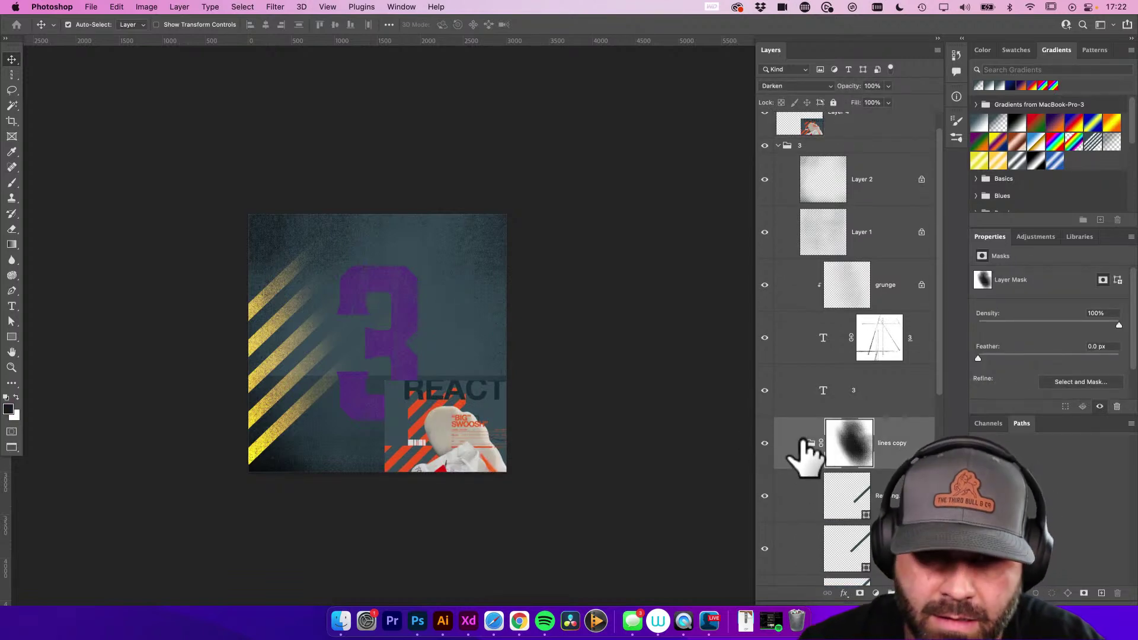
pyautogui.hotkey('shift', '+')
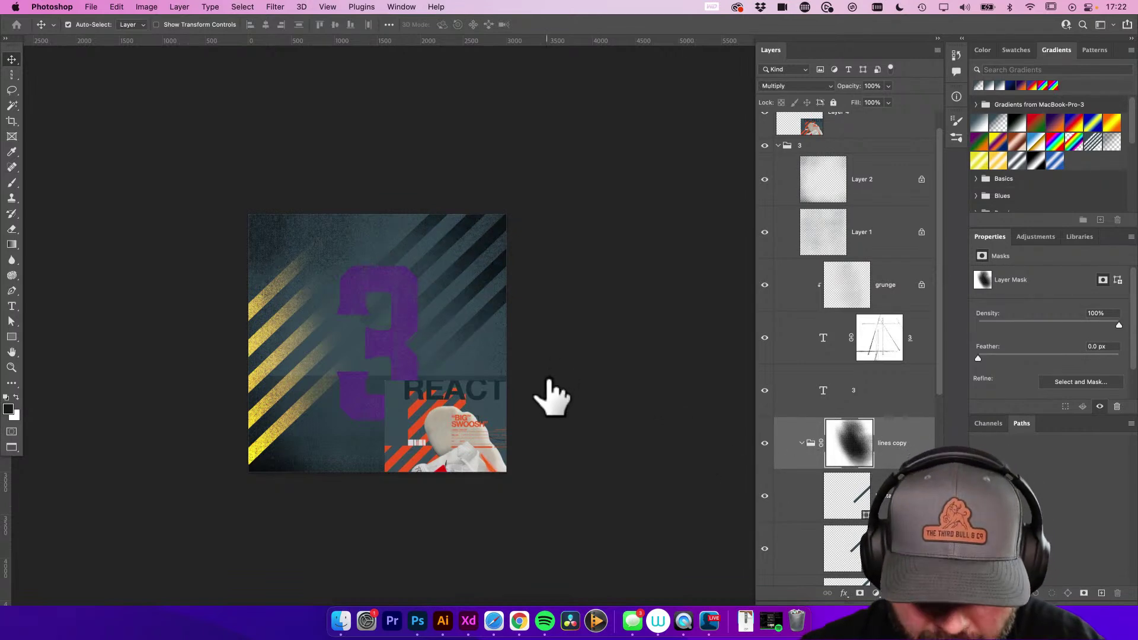
# Check the artwork with the Layer 4 poster hidden and shown, and look through the contents of group 3
pyautogui.press('b')
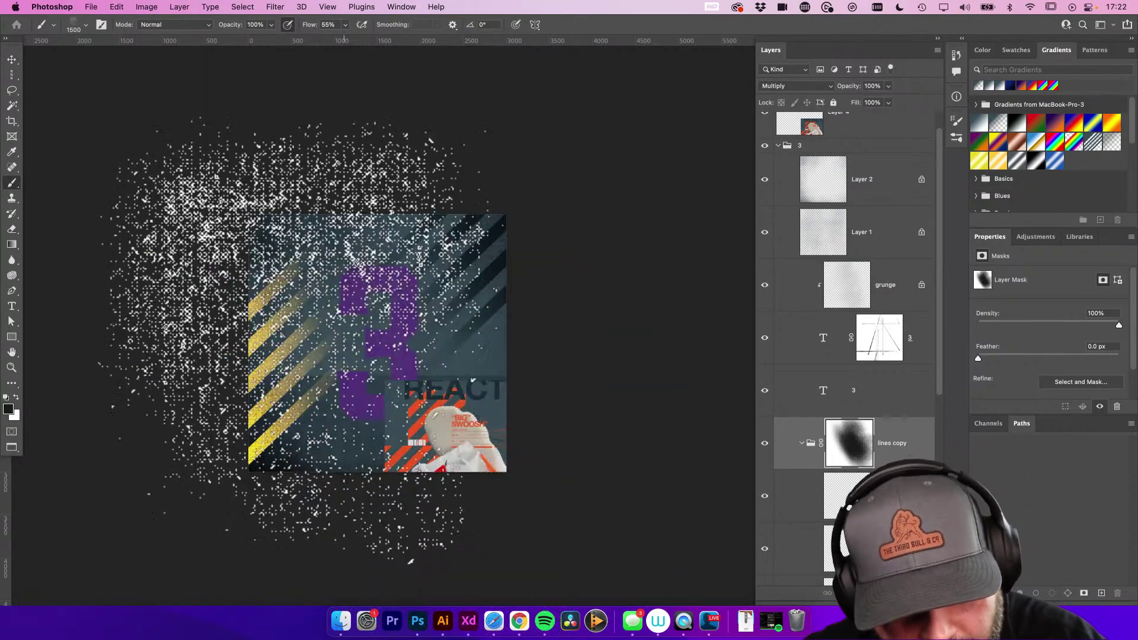
pyautogui.moveTo(445, 381)
pyautogui.mouseDown()
pyautogui.moveTo(466, 399)
pyautogui.moveTo(371, 352)
pyautogui.mouseUp()
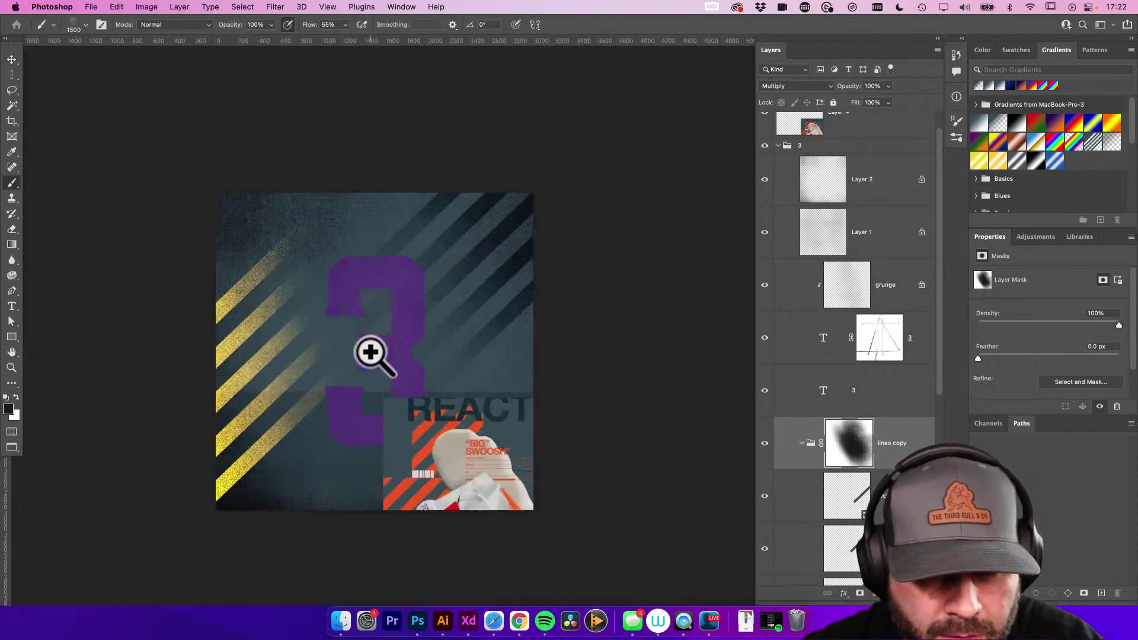
pyautogui.click(788, 145)
pyautogui.click(778, 145)
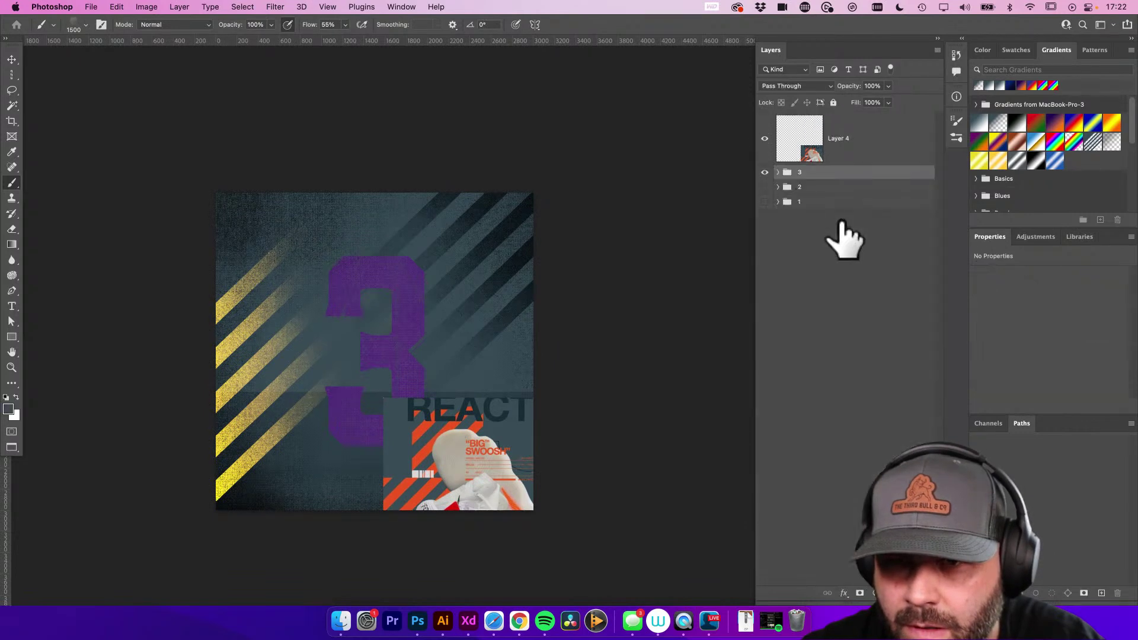
pyautogui.click(787, 143)
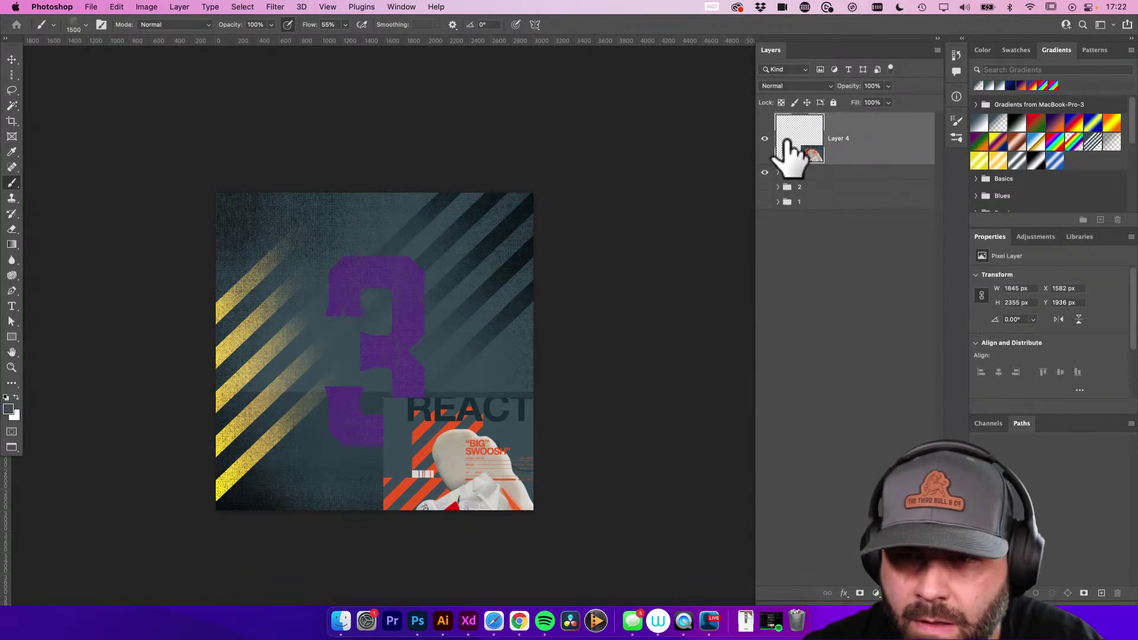
pyautogui.click(764, 141)
pyautogui.click(765, 139)
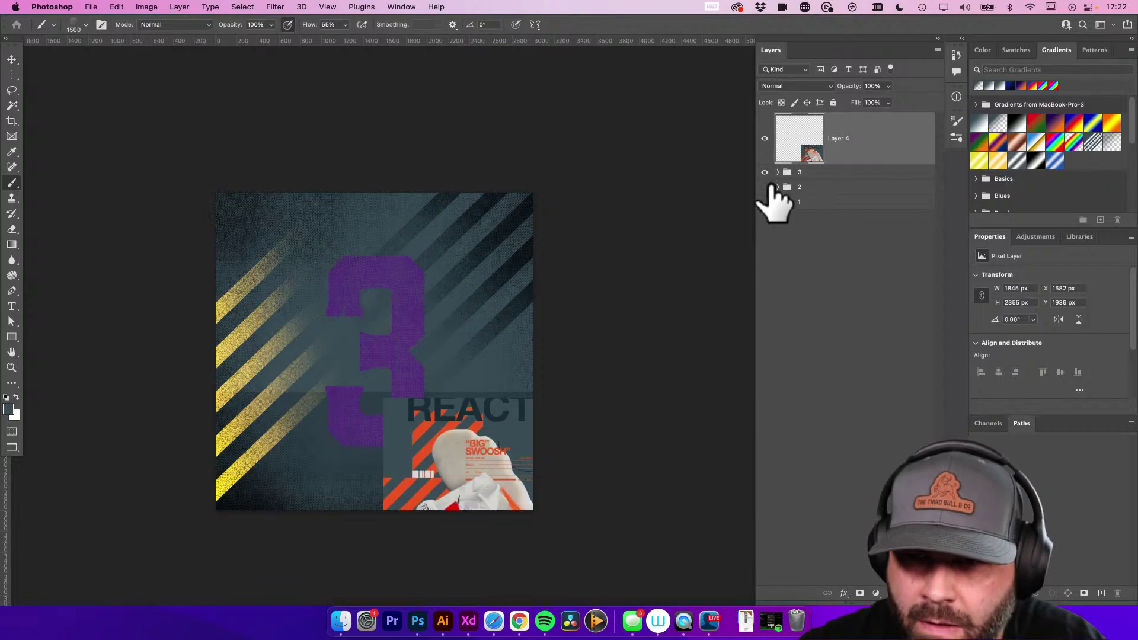
pyautogui.click(779, 172)
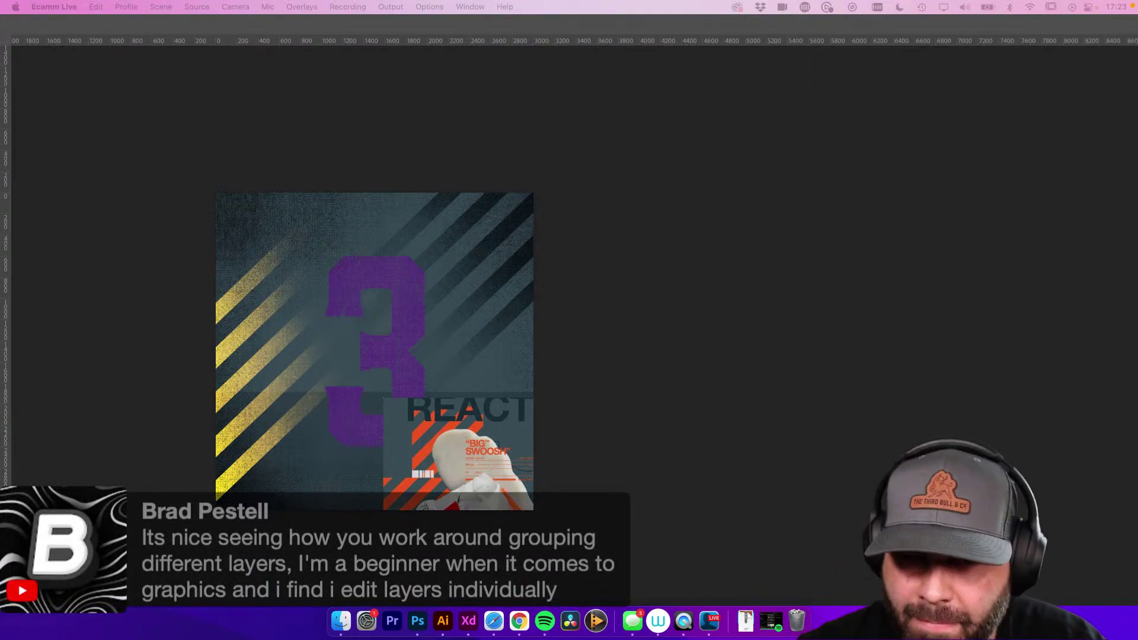
# Disable and re-enable the lines copy group's layer mask to compare the stripes with and without it
pyautogui.click(358, 287)
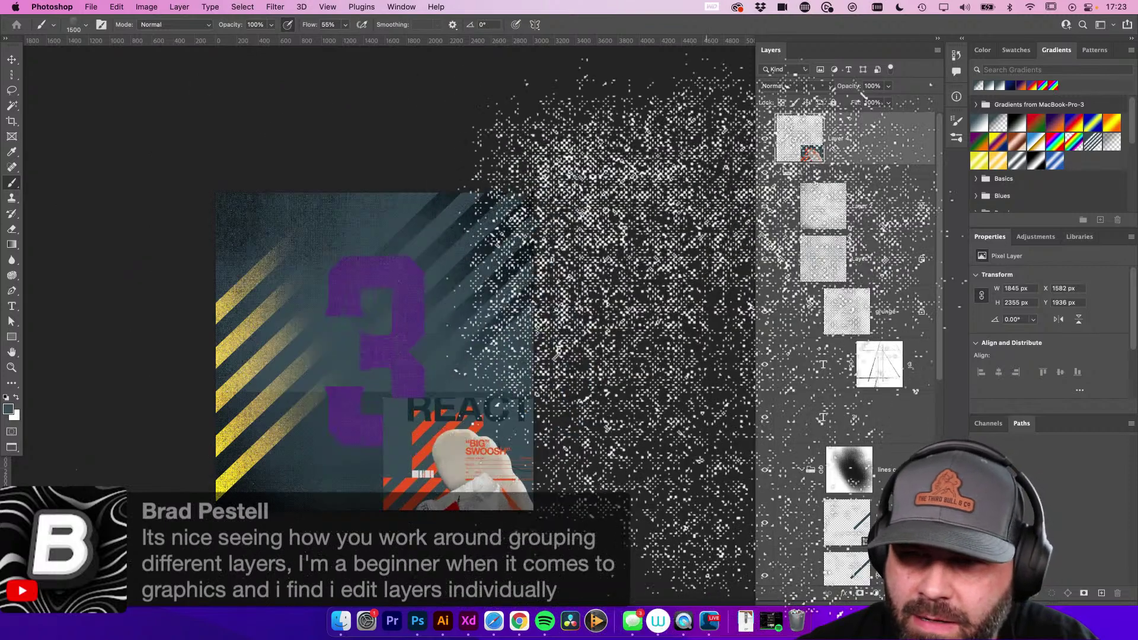
pyautogui.scroll(-2, 905, 424)
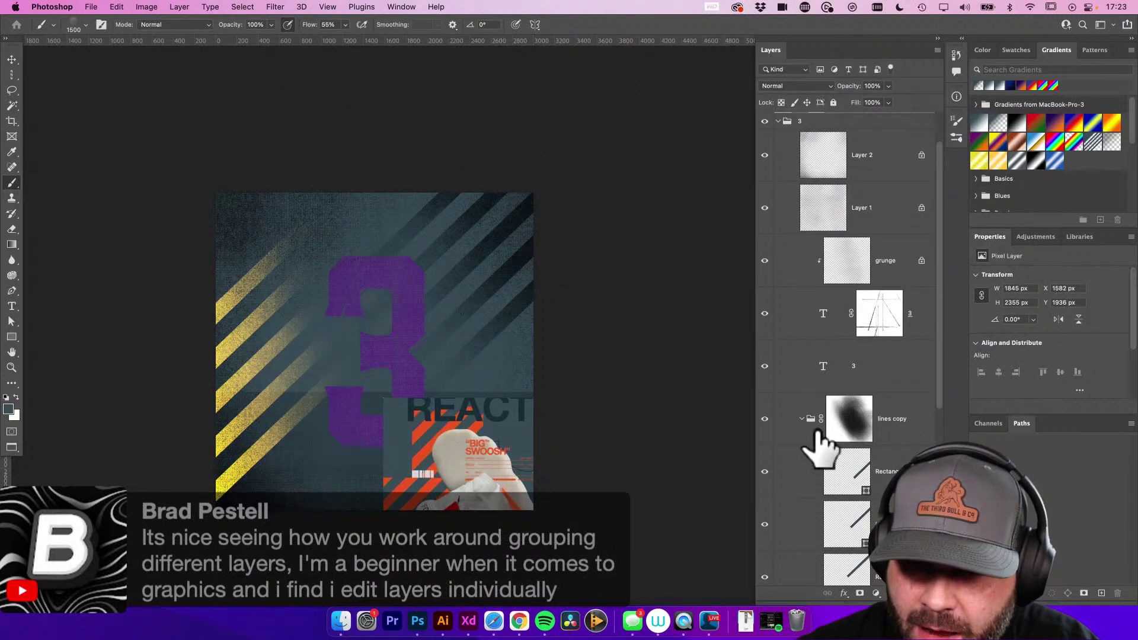
pyautogui.keyDown('shift'); pyautogui.click(850, 419); pyautogui.keyUp('shift')
pyautogui.keyDown('shift'); pyautogui.click(855, 419); pyautogui.keyUp('shift')
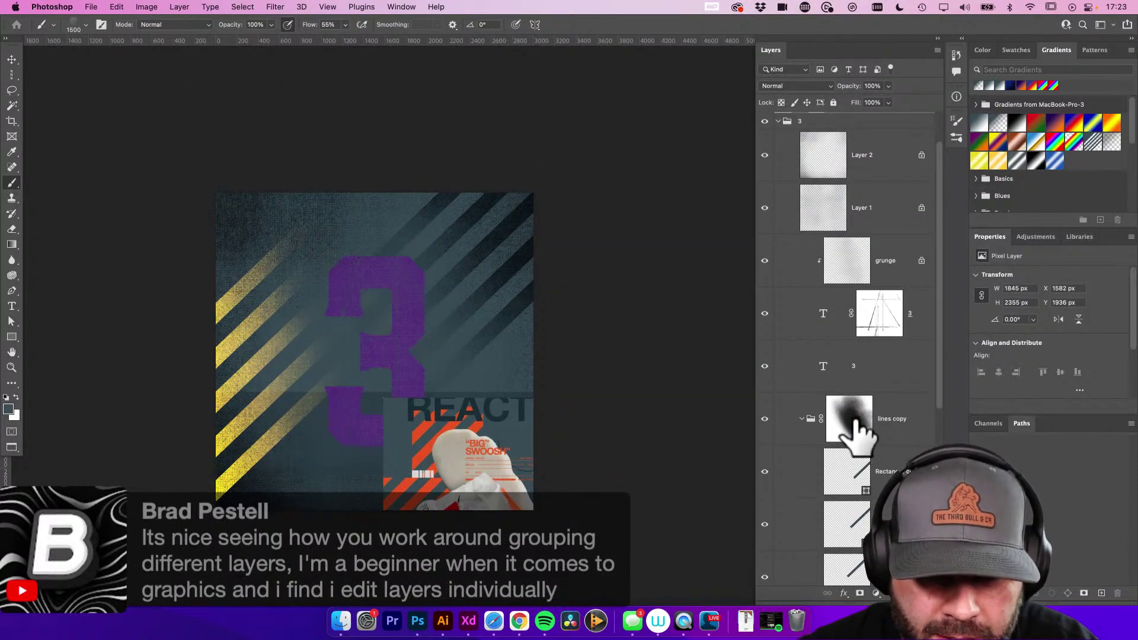
pyautogui.keyDown('shift'); pyautogui.click(853, 422); pyautogui.keyUp('shift')
pyautogui.keyDown('shift'); pyautogui.click(855, 422); pyautogui.keyUp('shift')
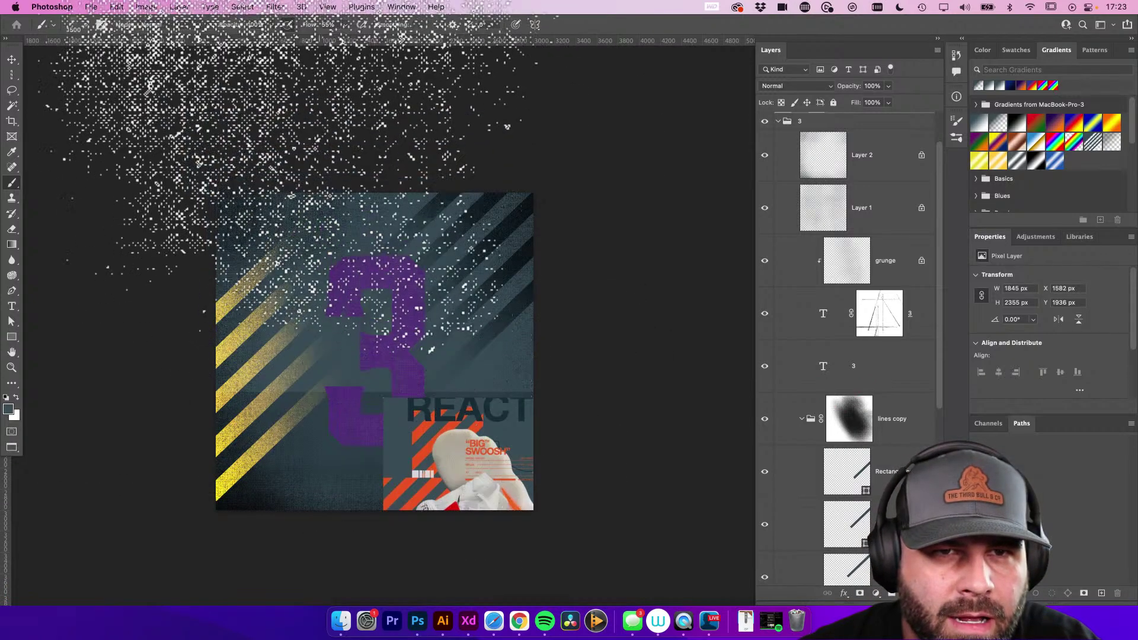
# Set the brush flow to 100%, undo a trial slate blue stroke on Layer 4, and leave the lines copy group's mask selected
pyautogui.moveTo(314, 24); pyautogui.dragTo(564, 71)
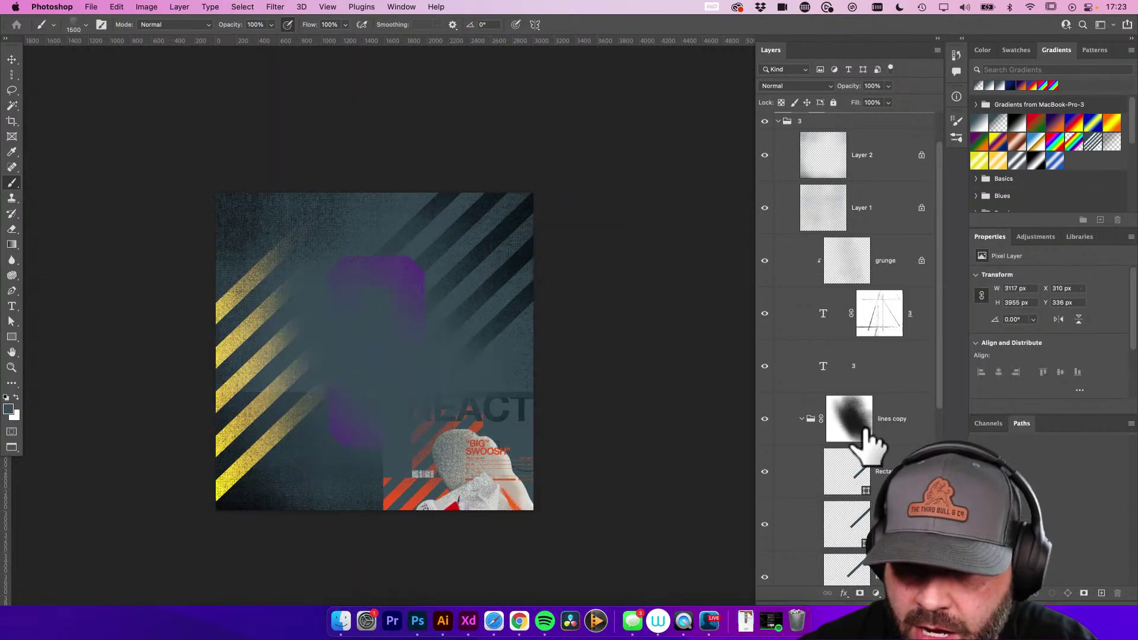
pyautogui.click(849, 418)
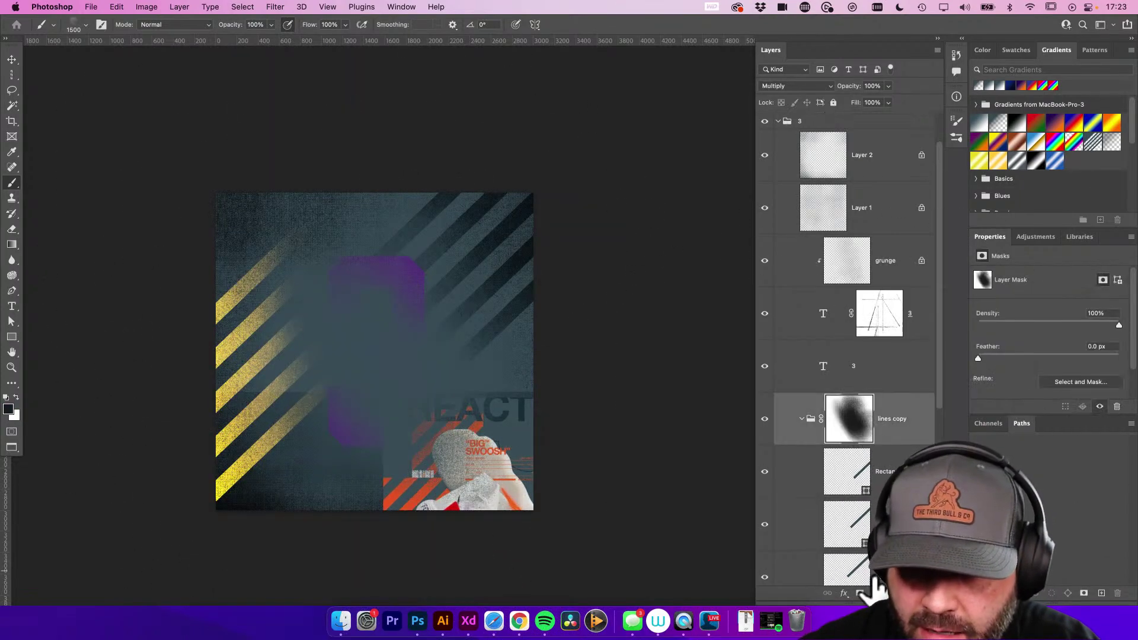
pyautogui.scroll(-5, 876, 584)
pyautogui.press('super+z')
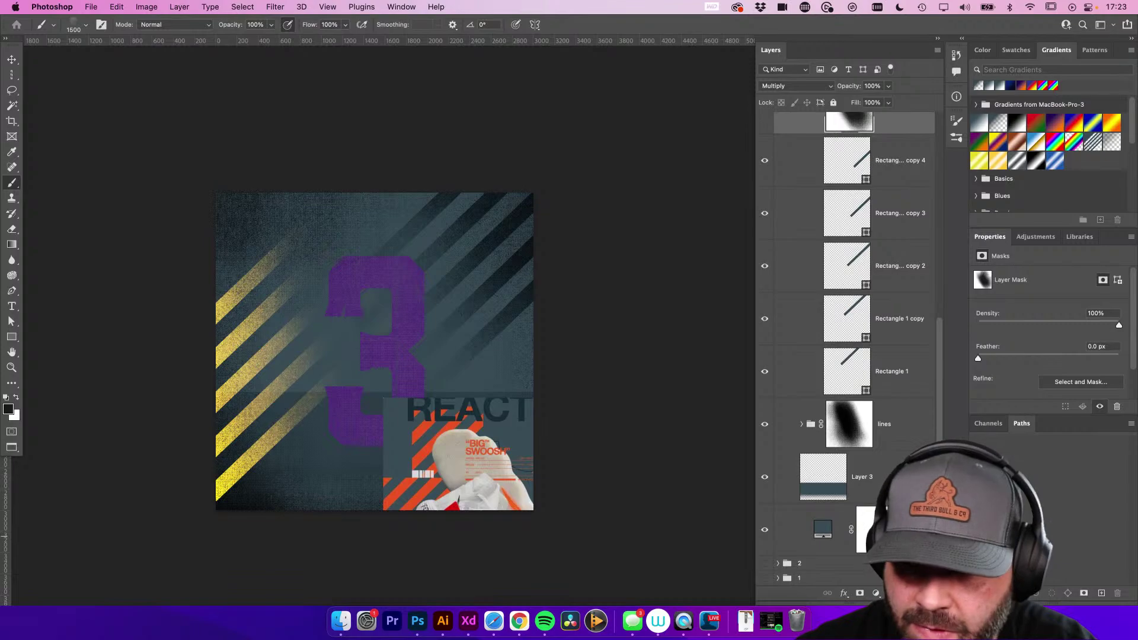
pyautogui.scroll(5, 840, 531)
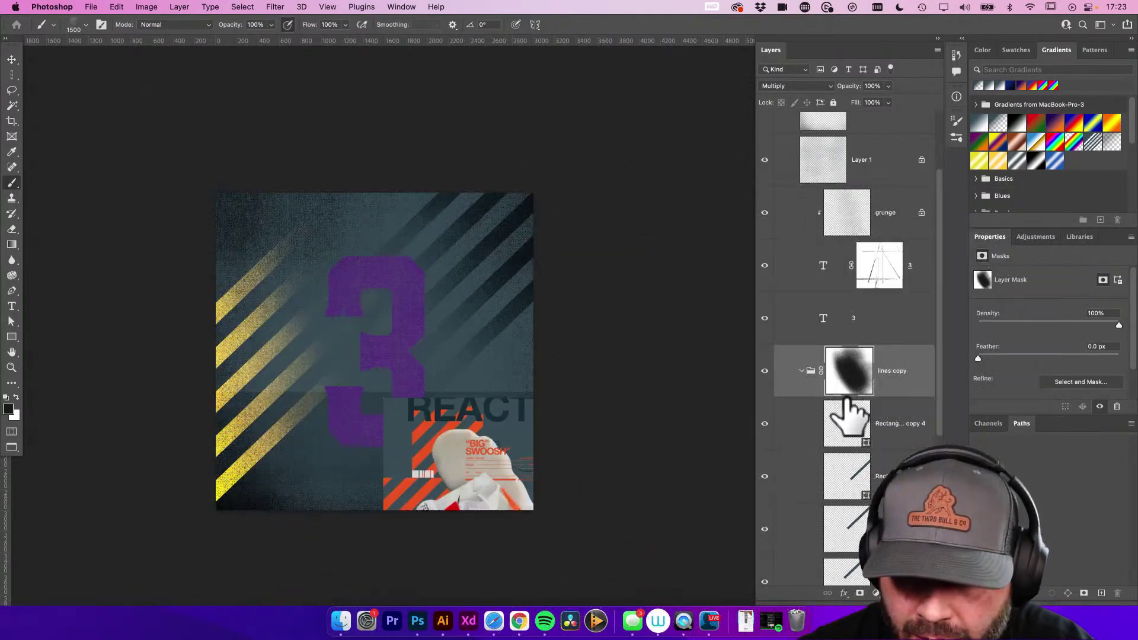
# Compare the dark stripes with the lines copy group's mask disabled and the group hidden, and leave the lines group's mask selected
pyautogui.click(852, 379)
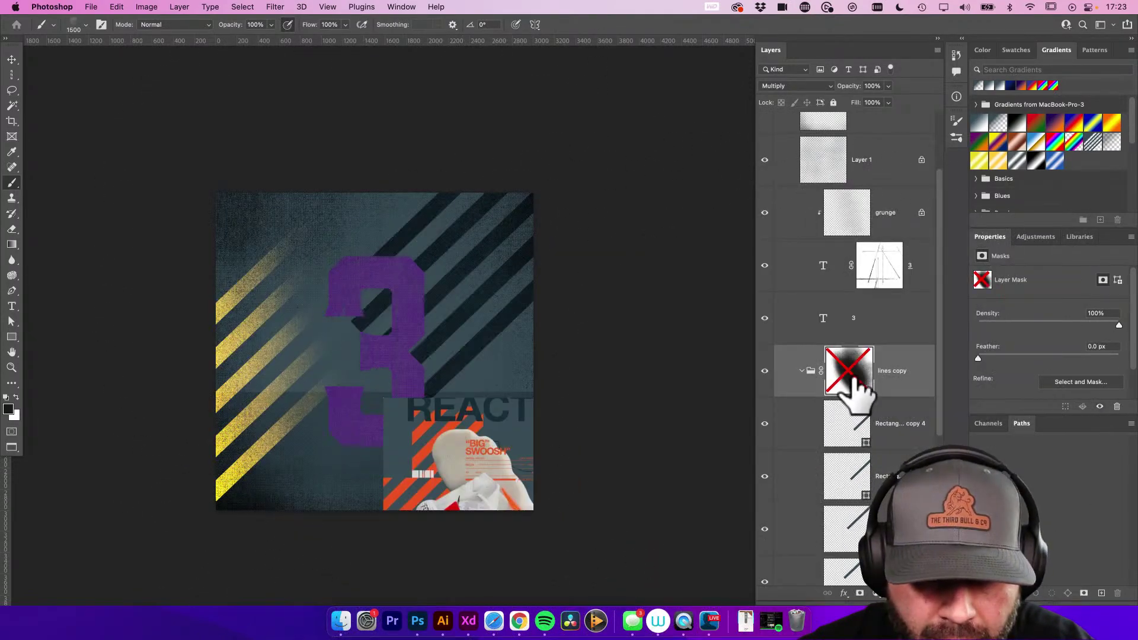
pyautogui.keyDown('shift'); pyautogui.click(849, 373); pyautogui.keyUp('shift')
pyautogui.click(764, 372)
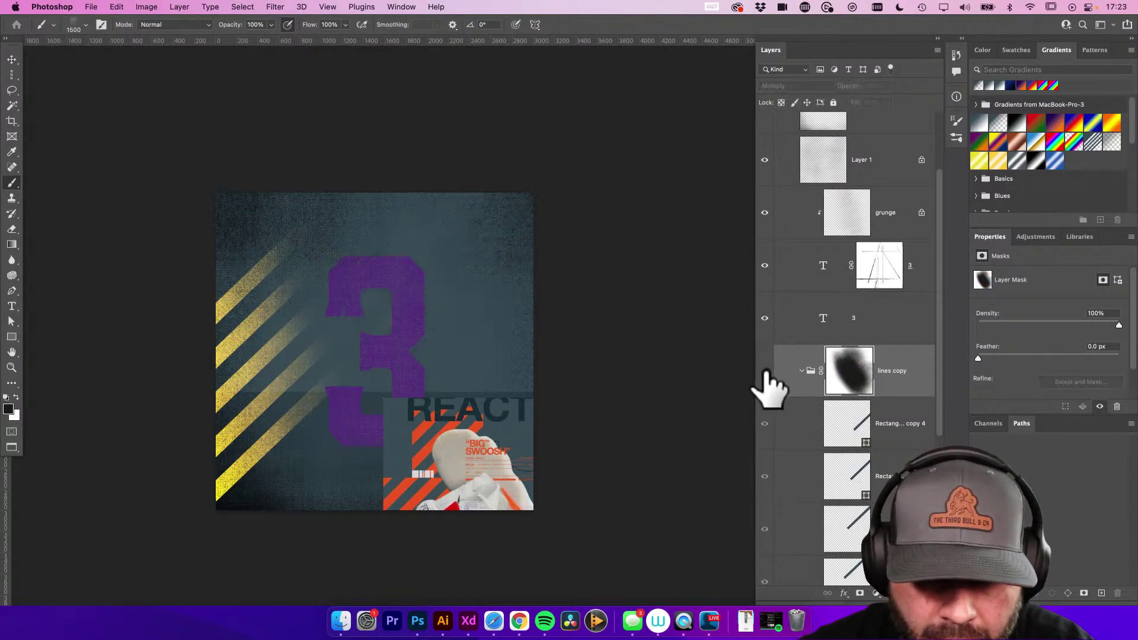
pyautogui.click(764, 372)
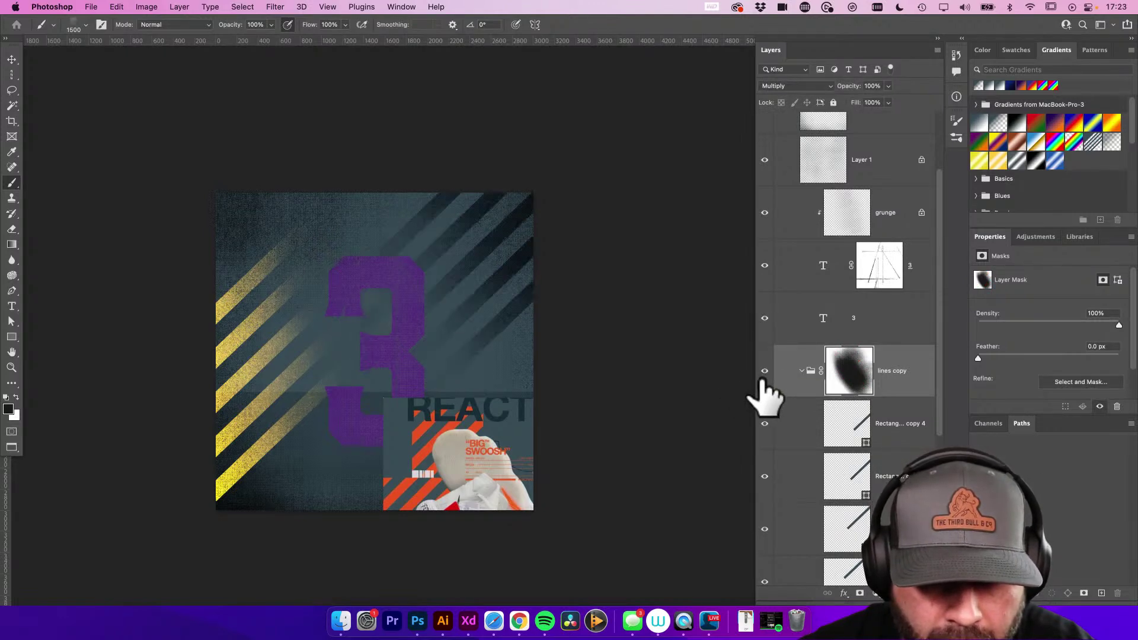
pyautogui.click(801, 371)
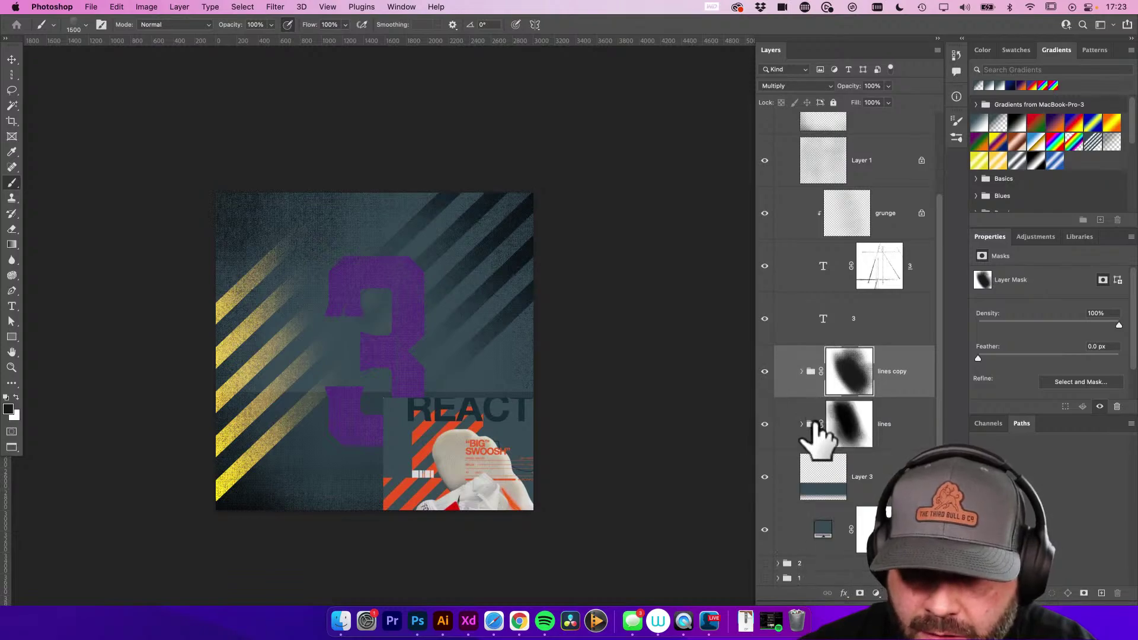
pyautogui.click(859, 436)
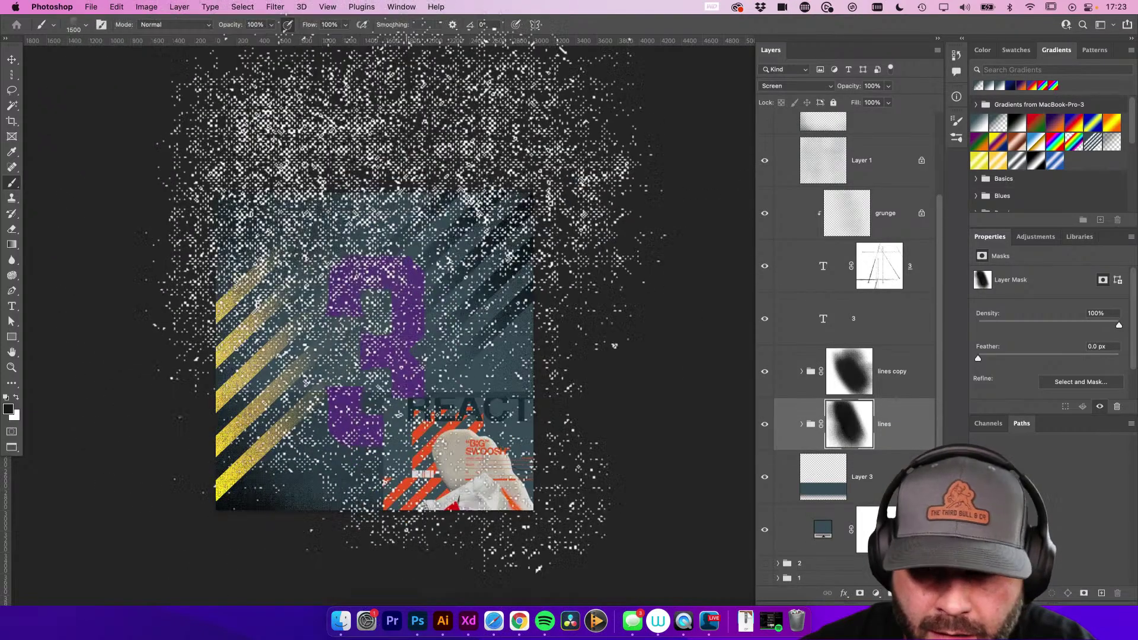
# Move the sneaker poster up over the 3, sample its orange-red as the foreground color, and hide Layer 4
pyautogui.press('v')
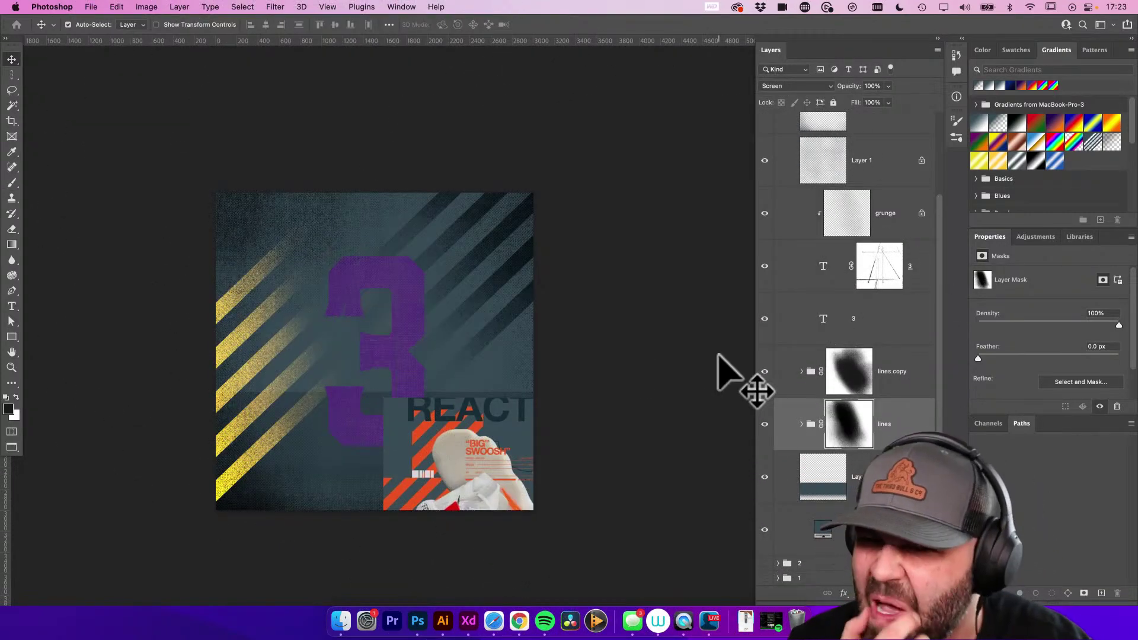
pyautogui.moveTo(718, 356); pyautogui.dragTo(500, 419)
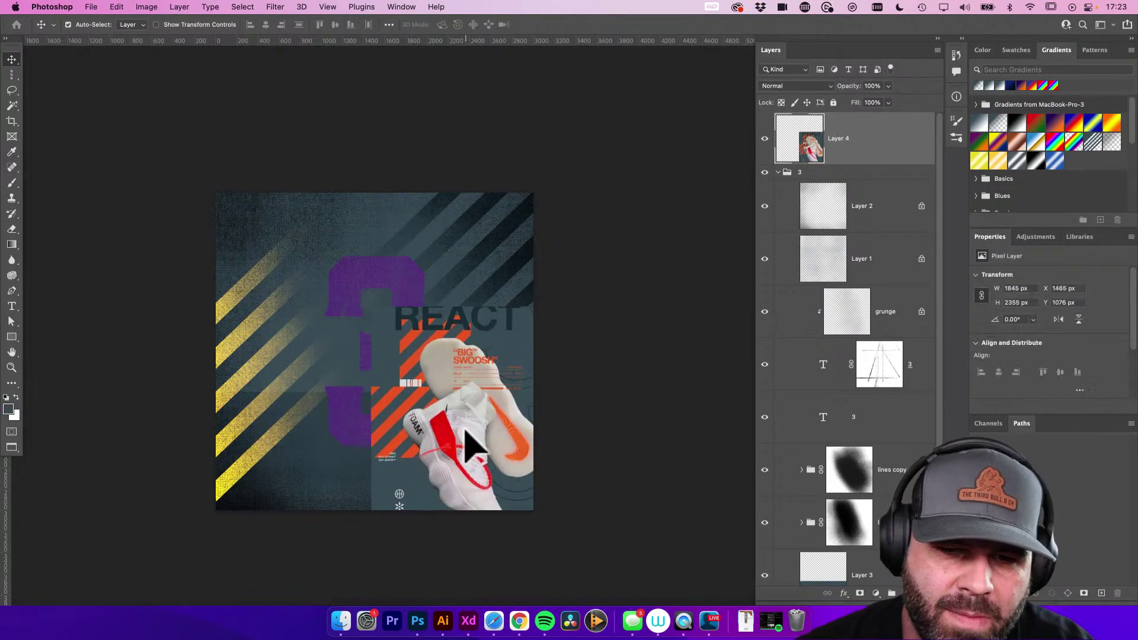
pyautogui.press('i')
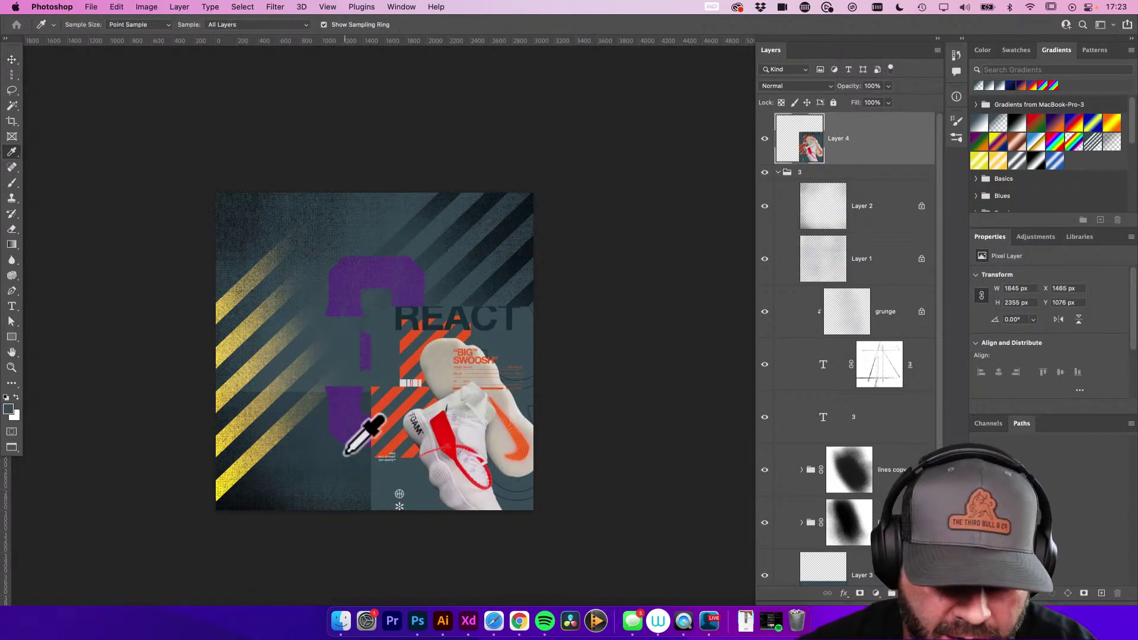
pyautogui.press('v')
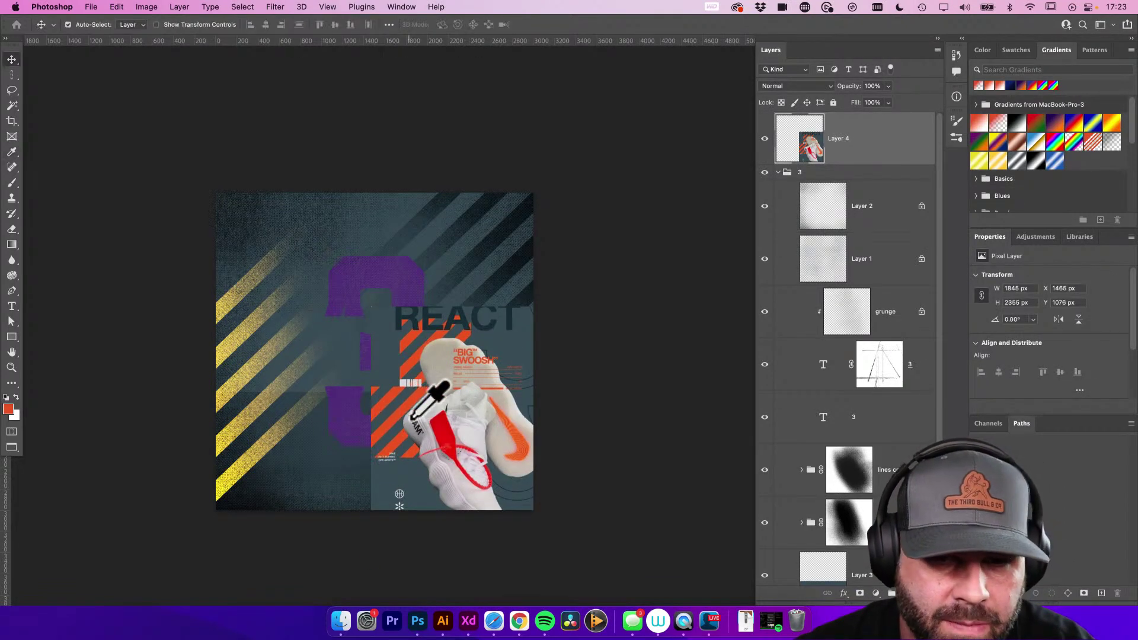
pyautogui.click(765, 138)
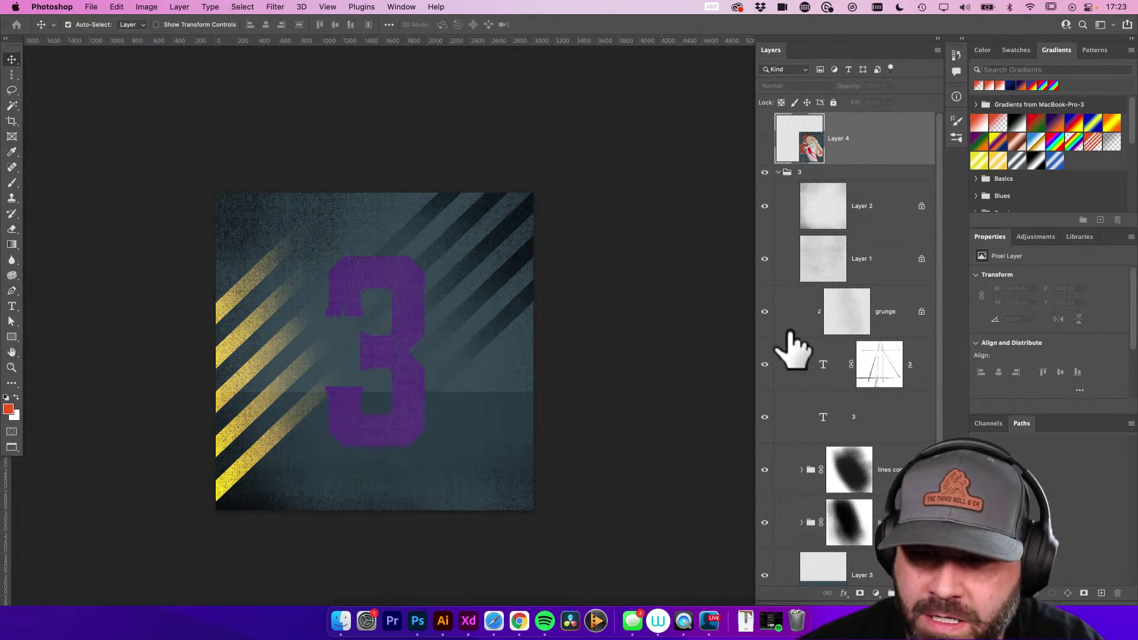
# Fill the Rectangle 1 copy 4, copy 3 and copy stripes in the lines group with the sampled orange-red
pyautogui.scroll(-3, 829, 520)
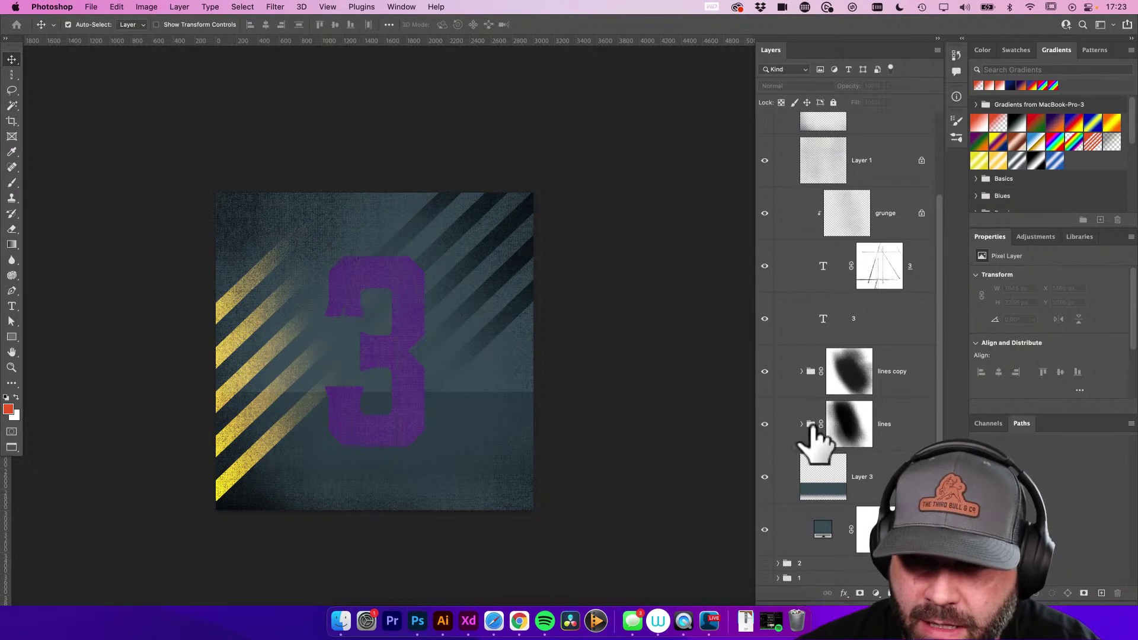
pyautogui.click(802, 423)
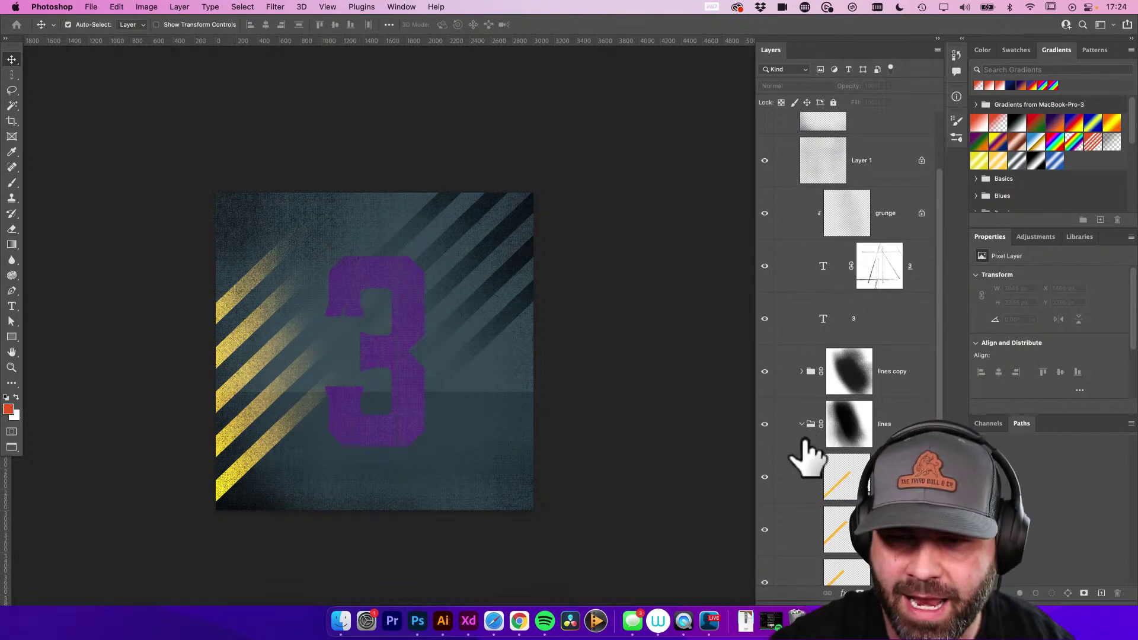
pyautogui.scroll(-2, 834, 470)
pyautogui.click(853, 415)
pyautogui.hotkey('alt', 'BackSpace')
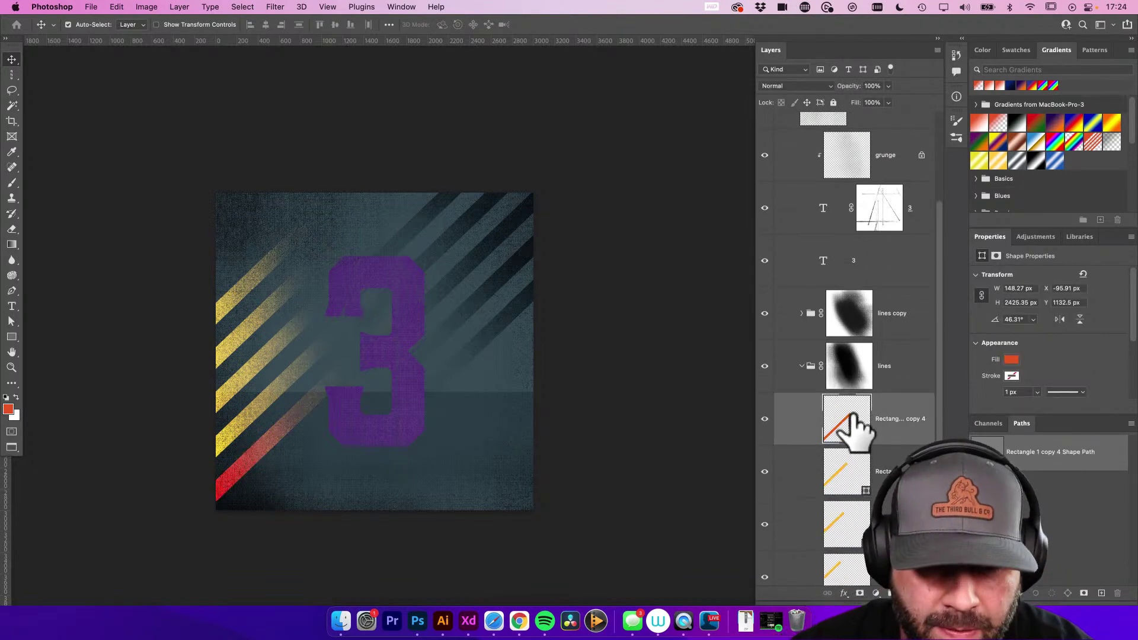
pyautogui.click(841, 486)
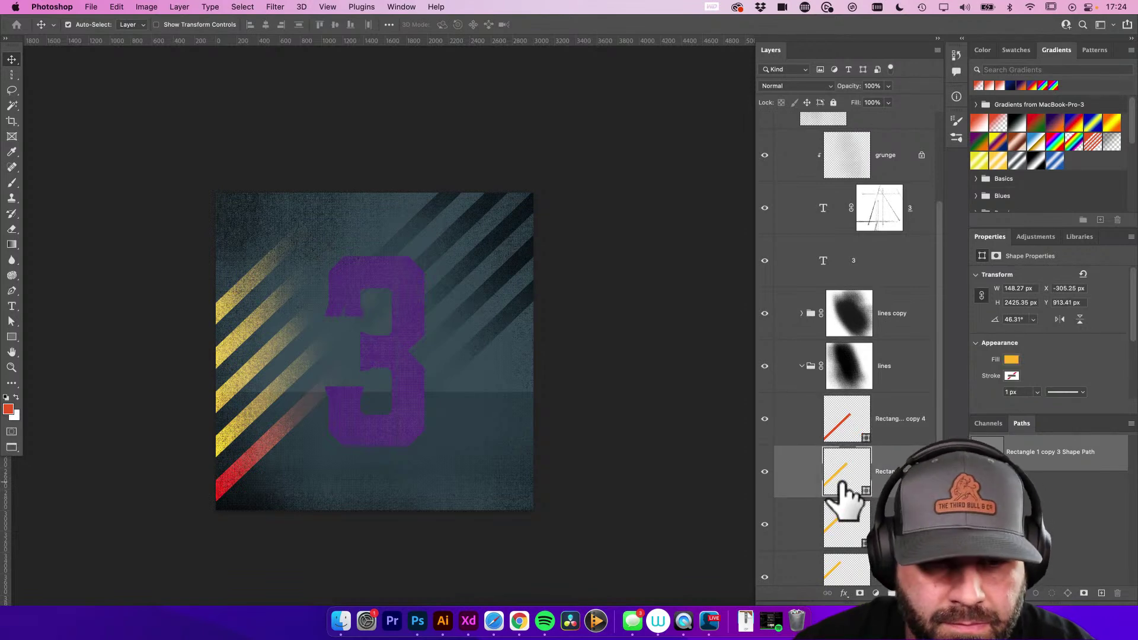
pyautogui.hotkey('alt', 'BackSpace')
pyautogui.click(841, 541)
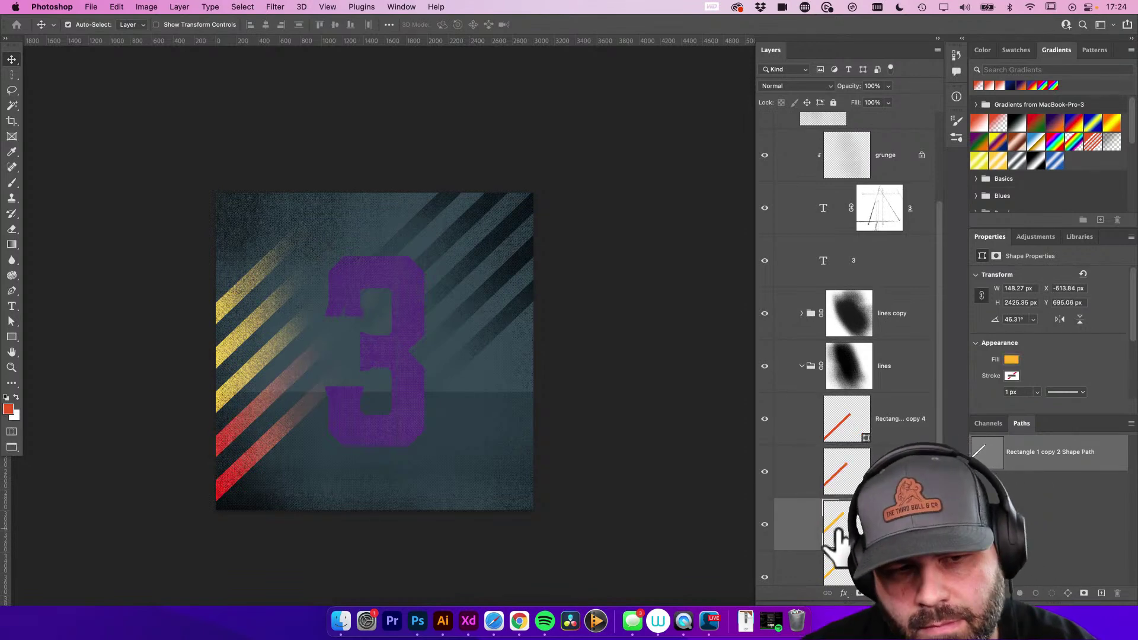
pyautogui.click(842, 569)
pyautogui.hotkey('alt', 'BackSpace')
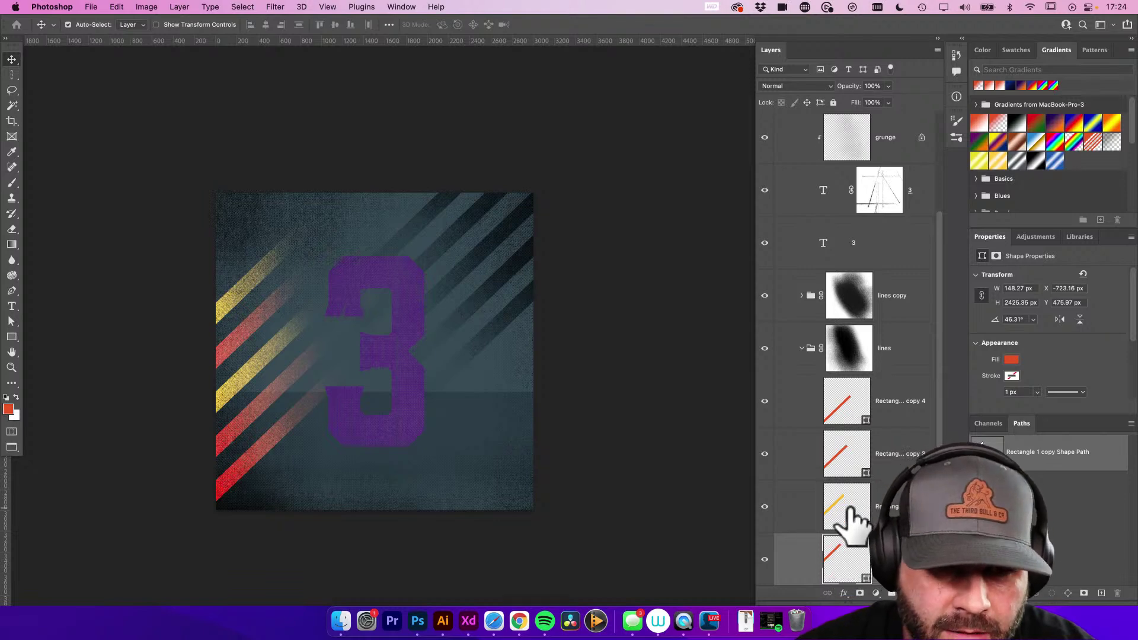
pyautogui.scroll(-2, 853, 522)
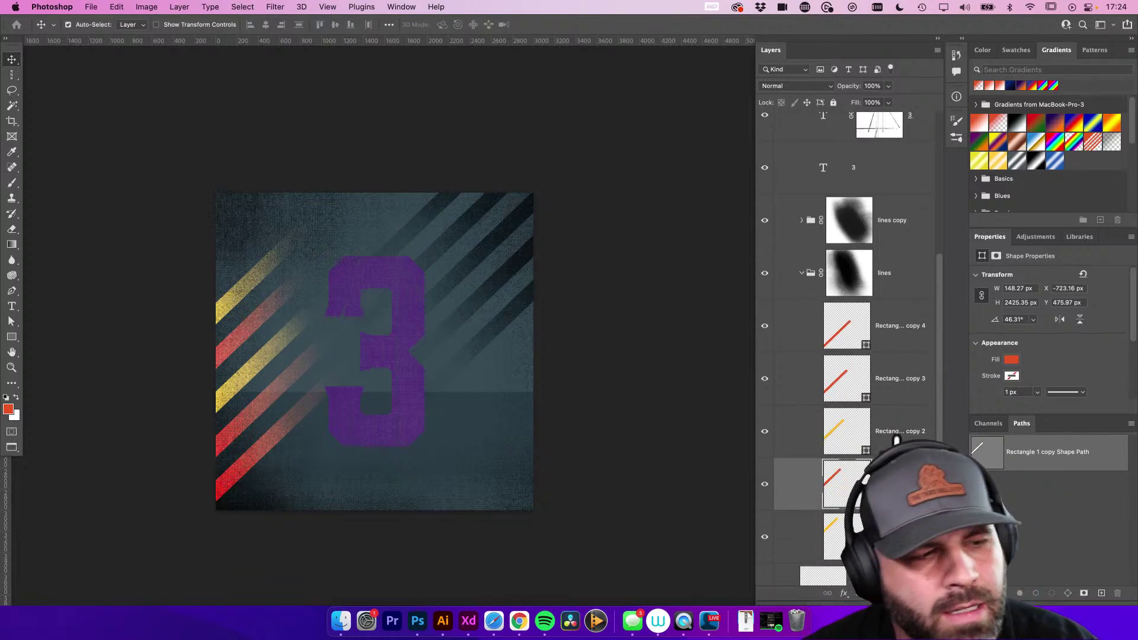
# Recolor both number 3 text layers in the sampled orange-red, setting the solid 3's text color to e95929
pyautogui.click(353, 421)
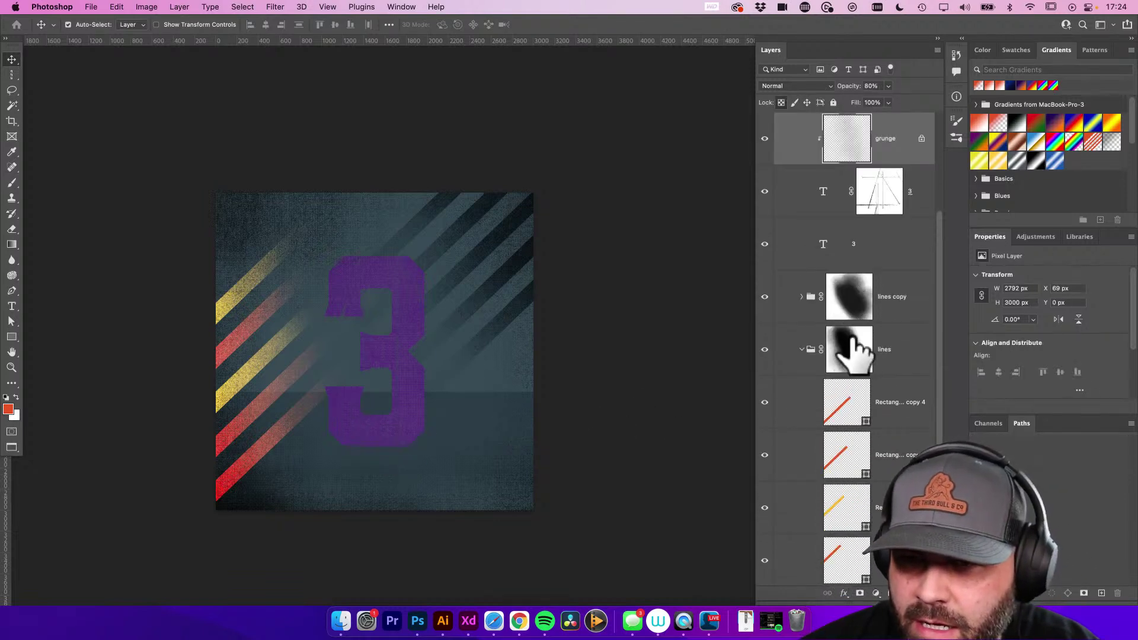
pyautogui.click(831, 265)
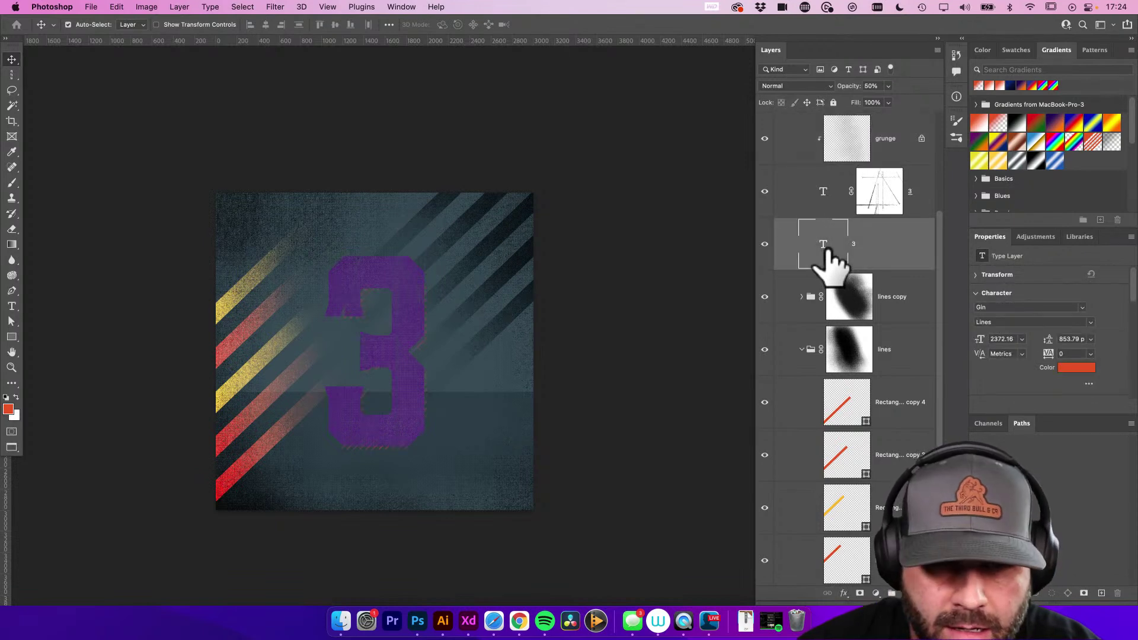
pyautogui.click(828, 206)
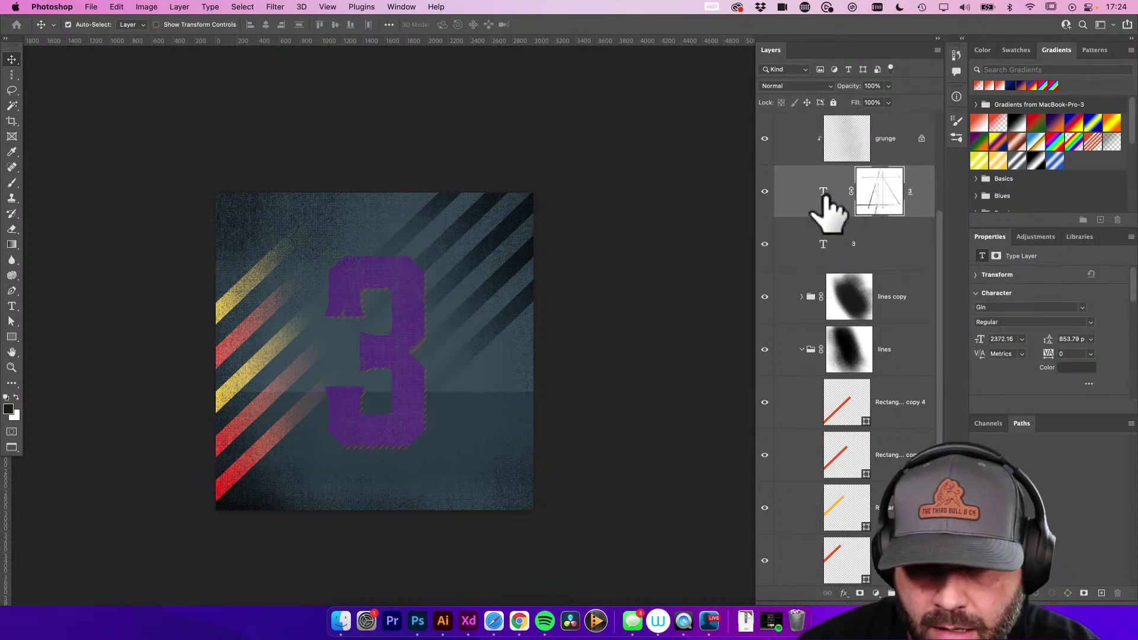
pyautogui.click(825, 196)
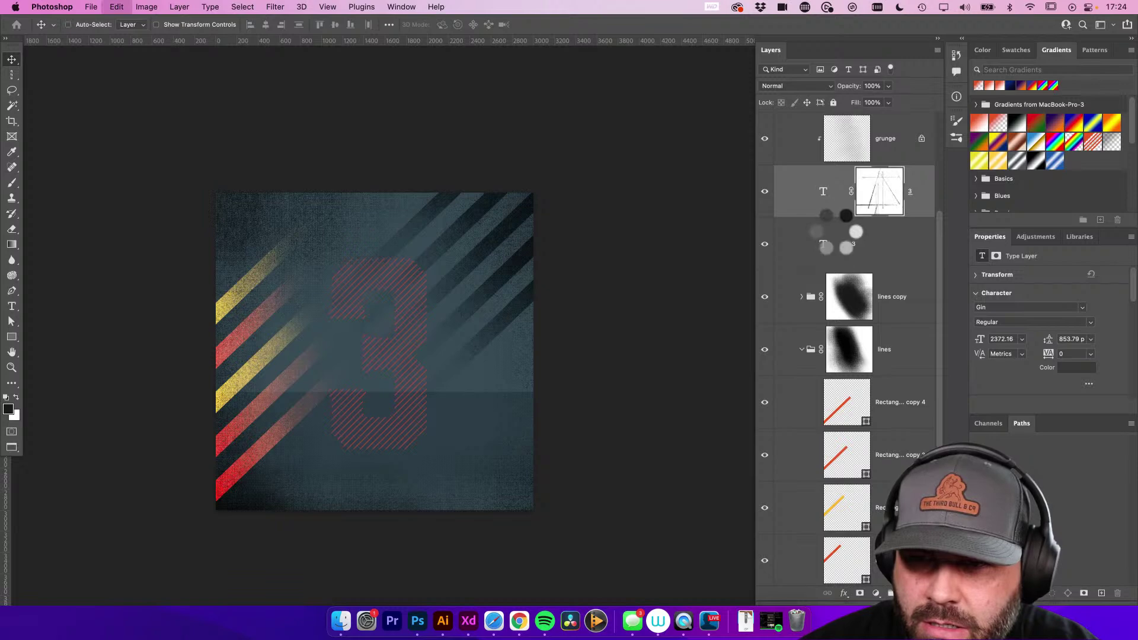
pyautogui.doubleClick(826, 195)
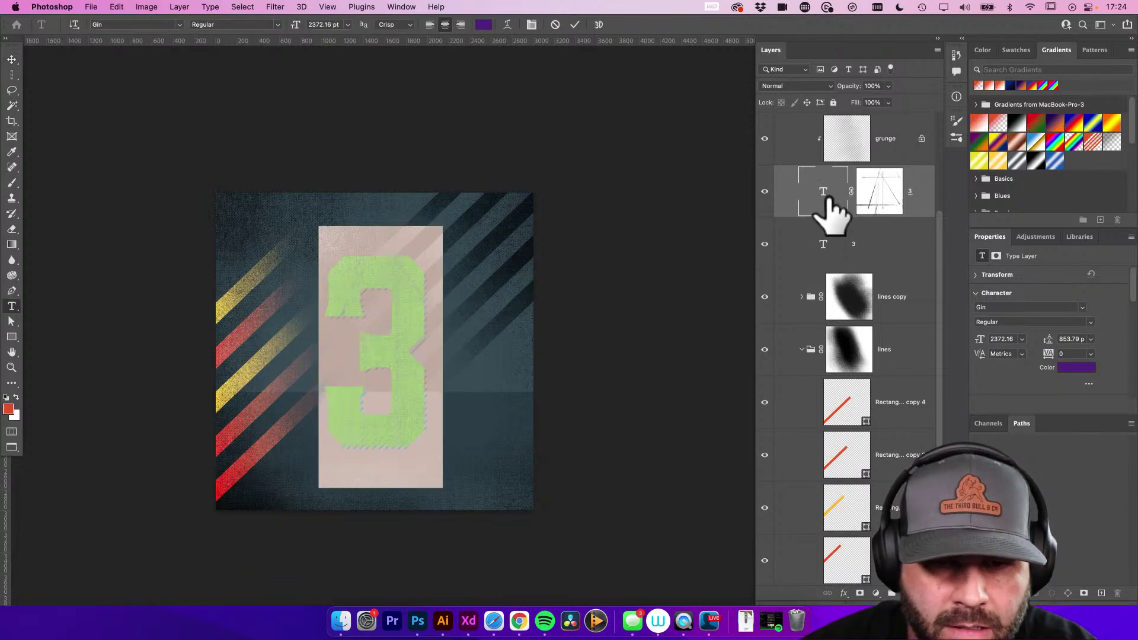
pyautogui.click(483, 25)
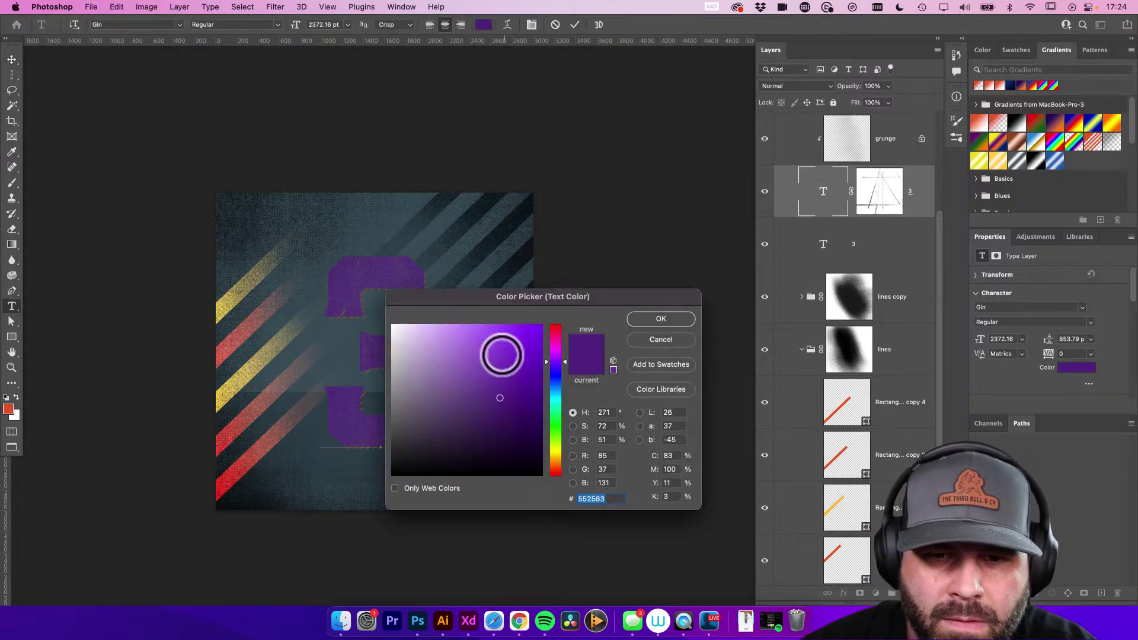
pyautogui.click(8, 408)
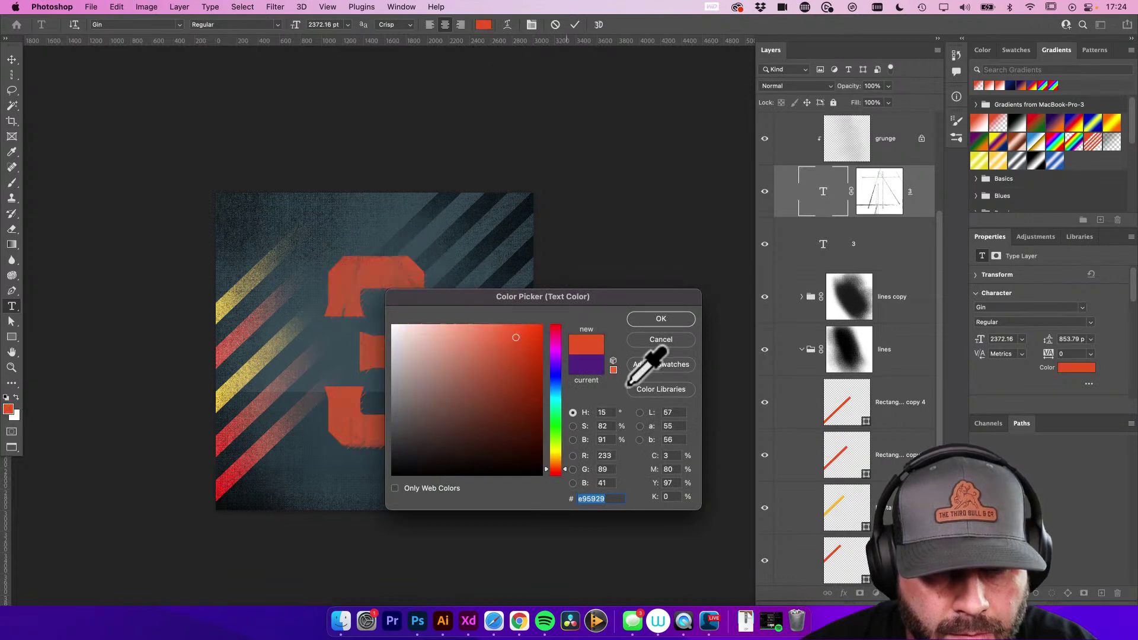
pyautogui.click(660, 318)
pyautogui.press('Escape')
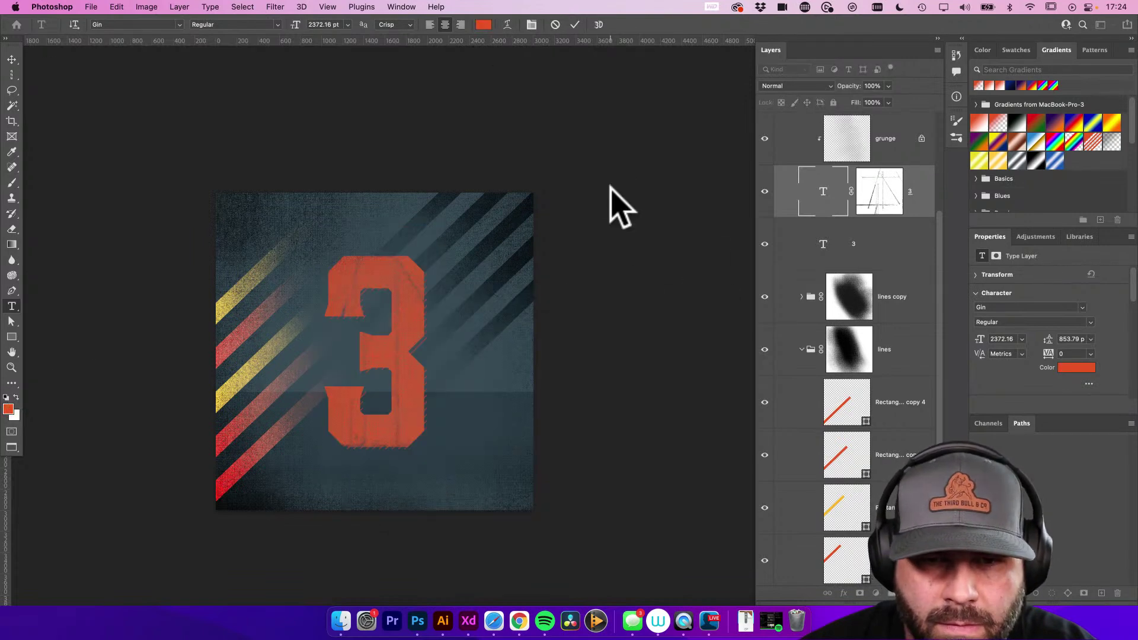
pyautogui.press('v')
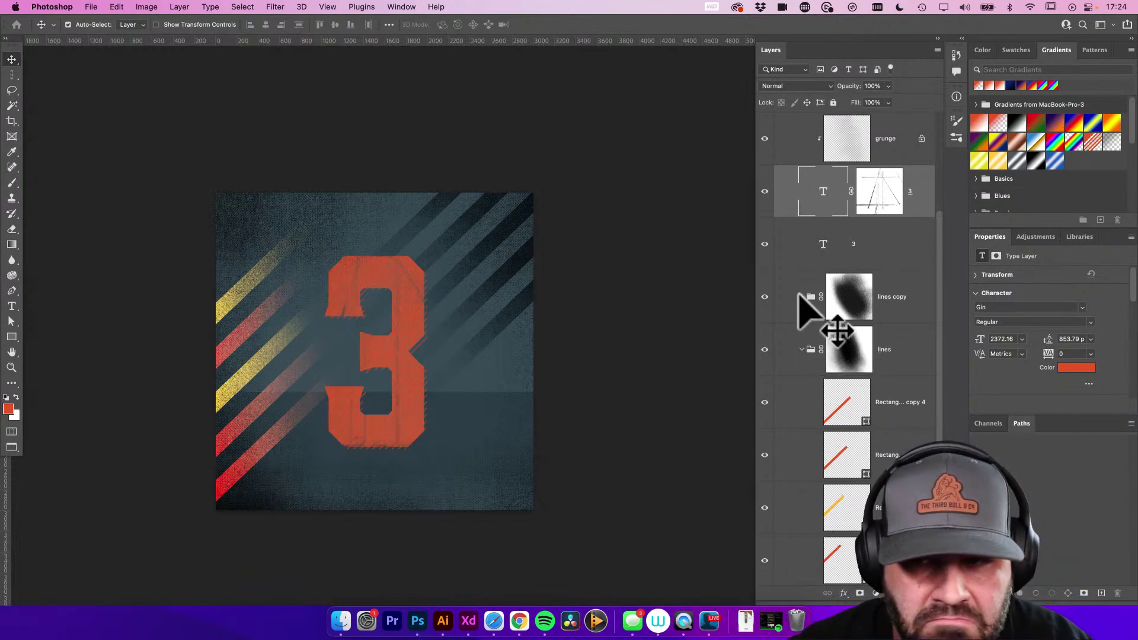
# Wrap the lines copy group in a new group and add a layer mask to the new group
pyautogui.click(915, 299)
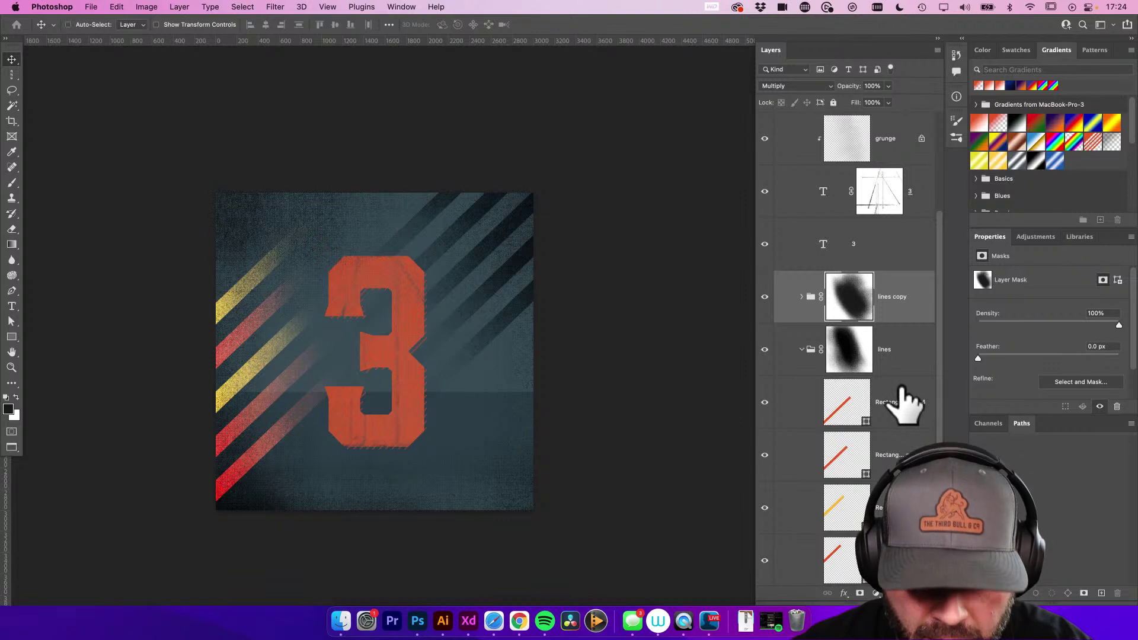
pyautogui.press('super+g')
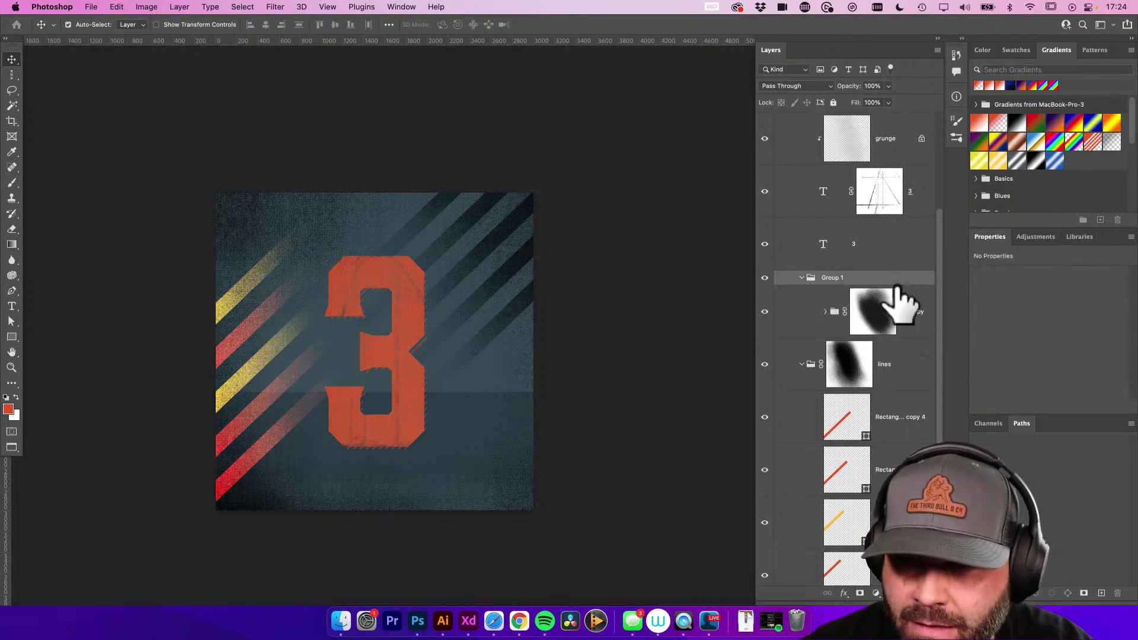
pyautogui.click(860, 593)
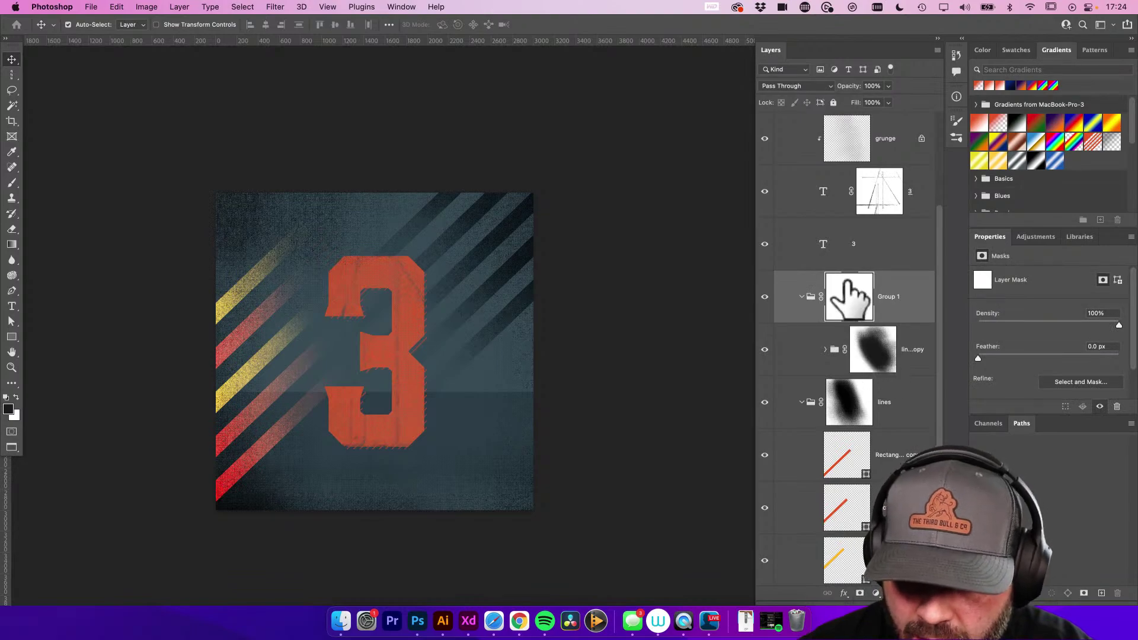
# Fade the dark stripes toward the 3 by painting Group 1's mask black with the 1500 px grunge brush, and select the lines group's mask
pyautogui.press('b')
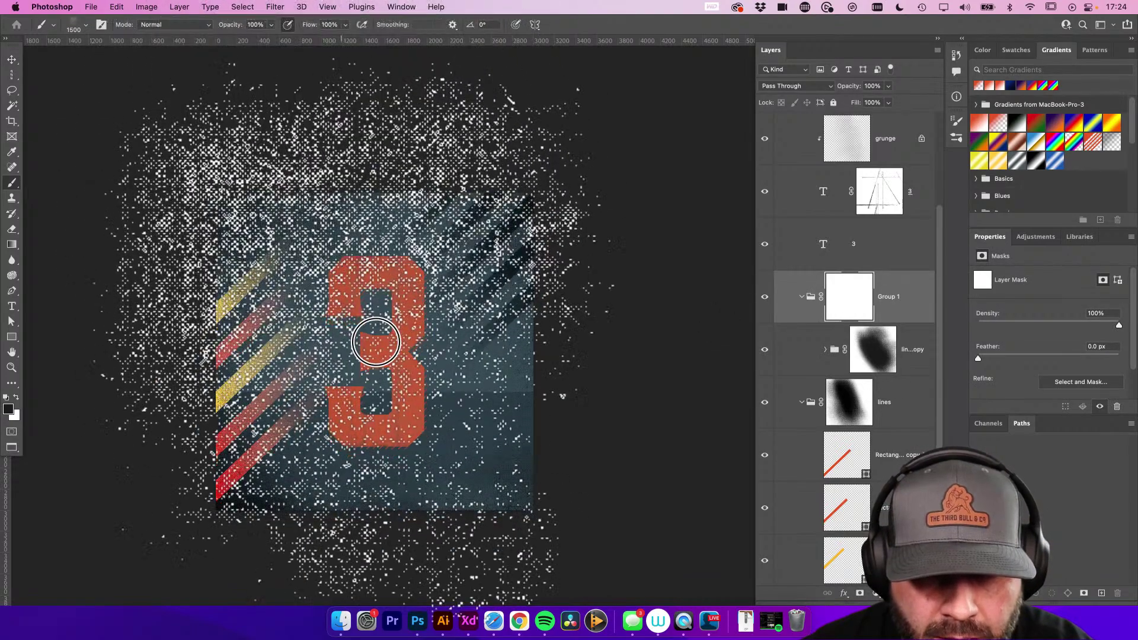
pyautogui.moveTo(353, 261); pyautogui.dragTo(592, 427)
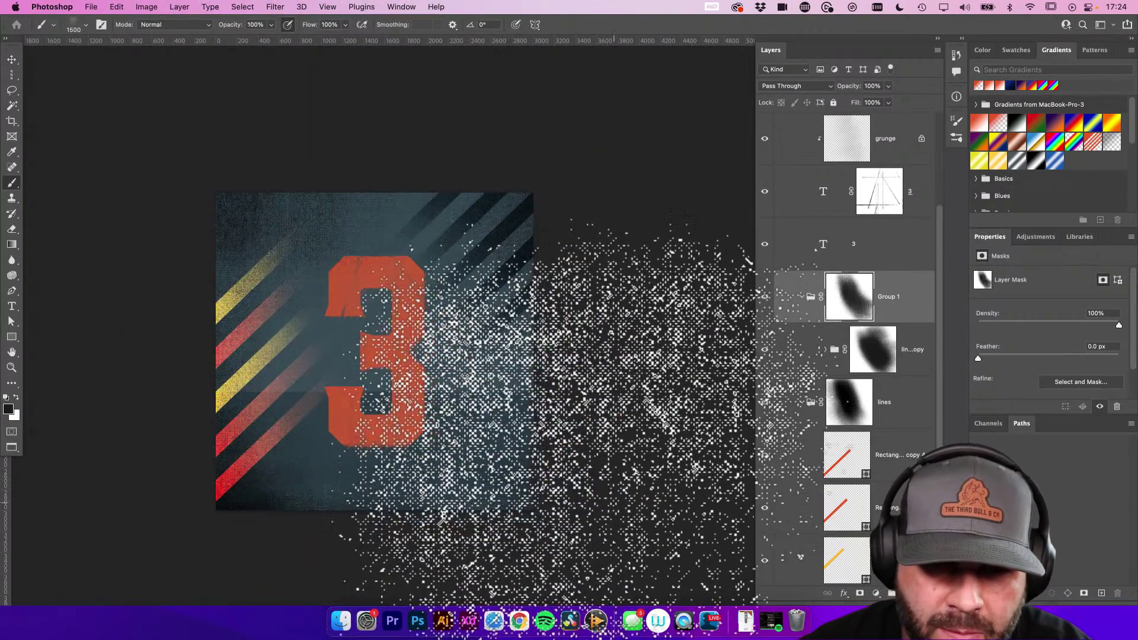
pyautogui.press('super+z')
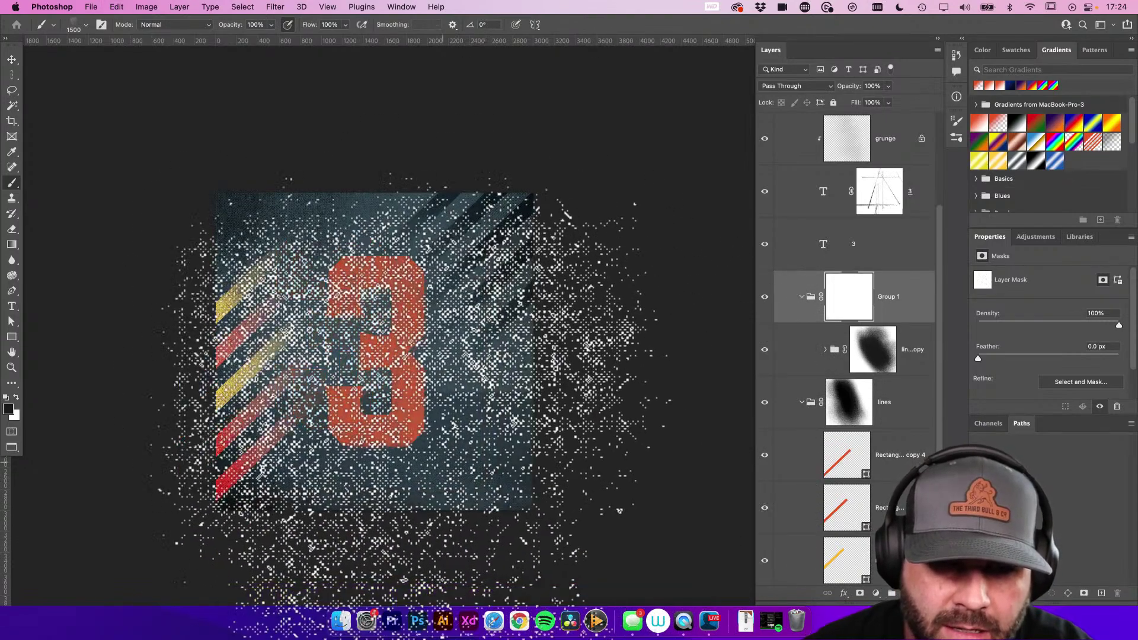
pyautogui.moveTo(330, 335); pyautogui.dragTo(421, 385)
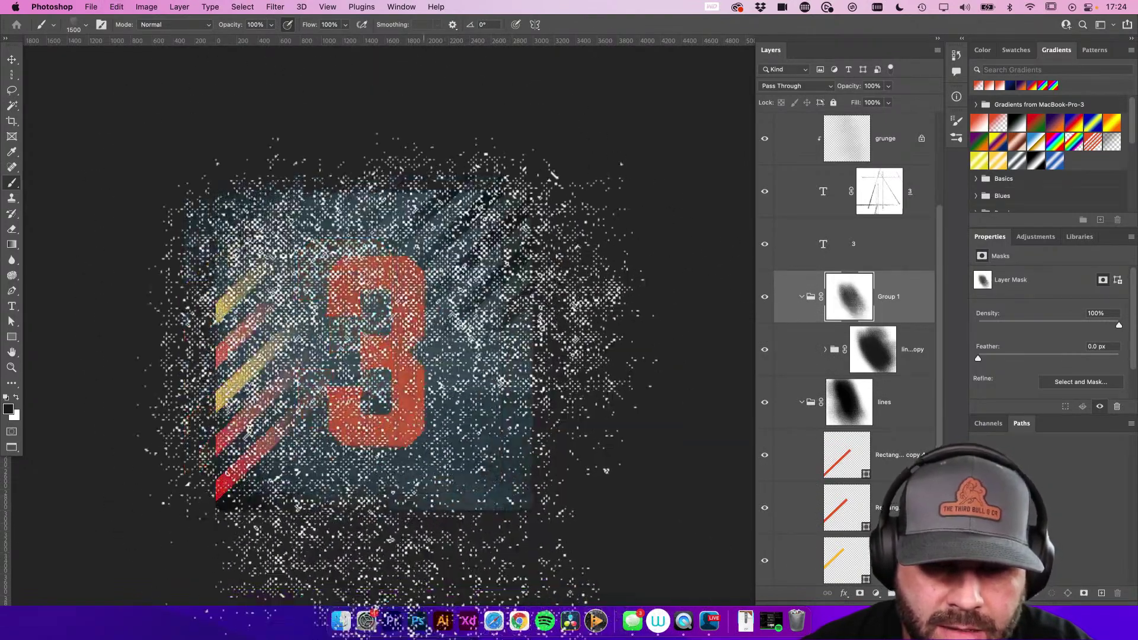
pyautogui.moveTo(507, 357)
pyautogui.mouseDown()
pyautogui.moveTo(501, 292)
pyautogui.moveTo(411, 533)
pyautogui.moveTo(475, 114)
pyautogui.moveTo(181, 148)
pyautogui.mouseUp()
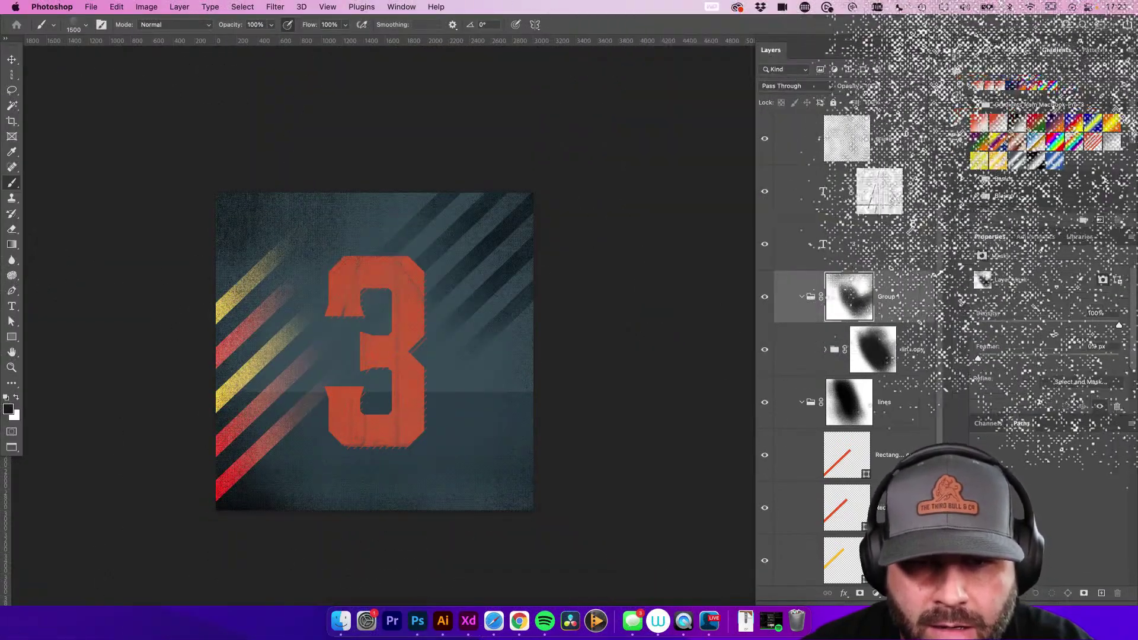
pyautogui.click(903, 400)
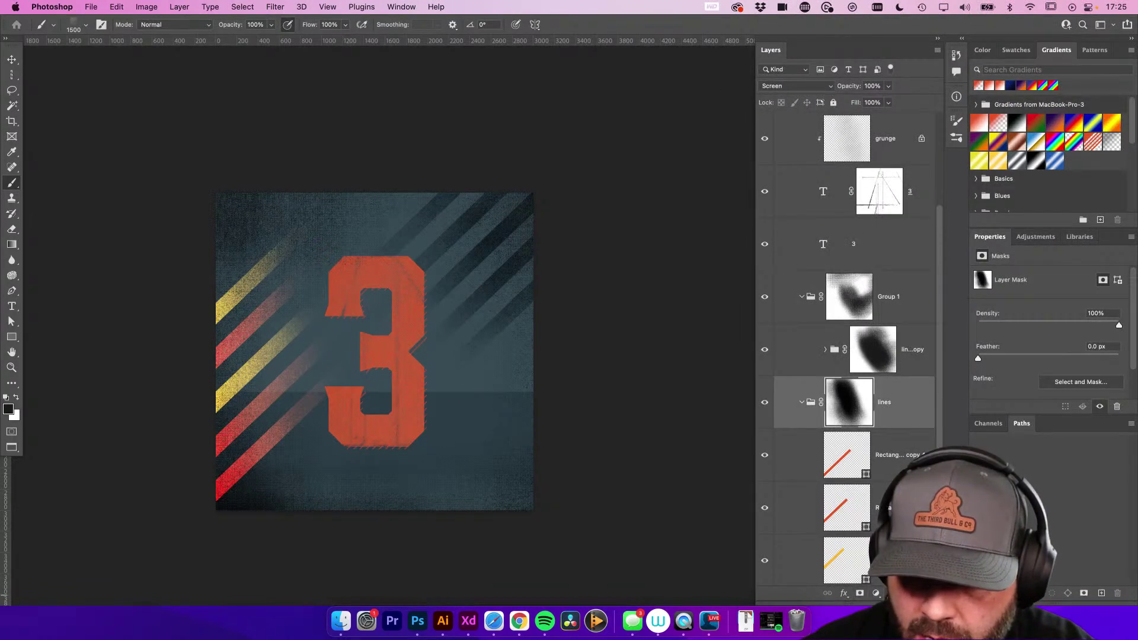
# Nest the lines group of red and yellow stripes in a new group that has its own layer mask
pyautogui.press('super+g')
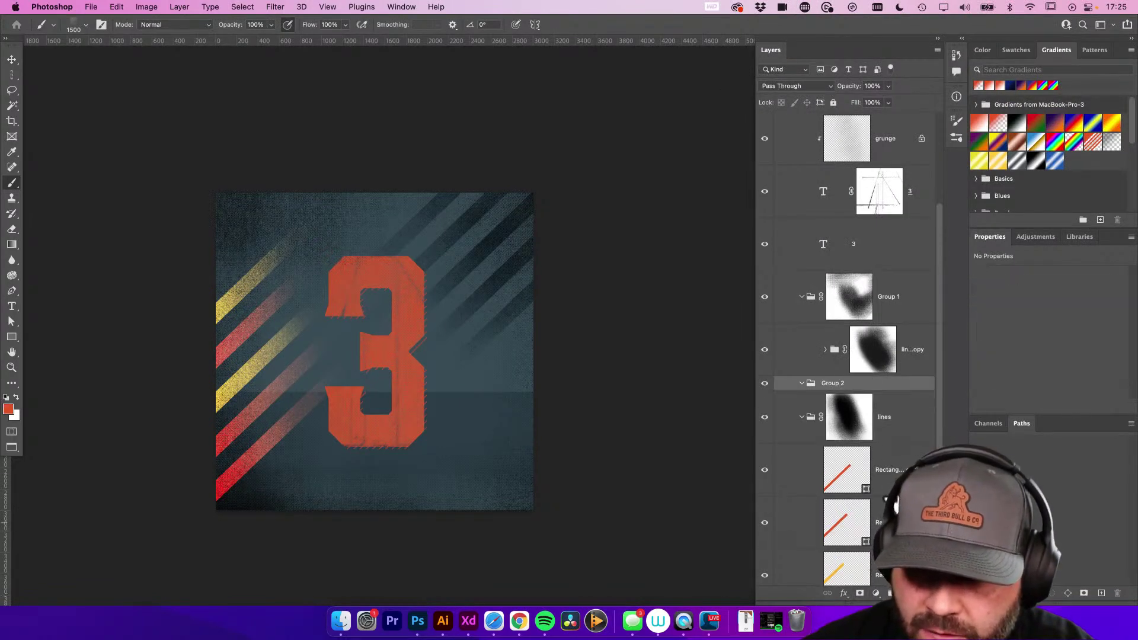
pyautogui.click(863, 592)
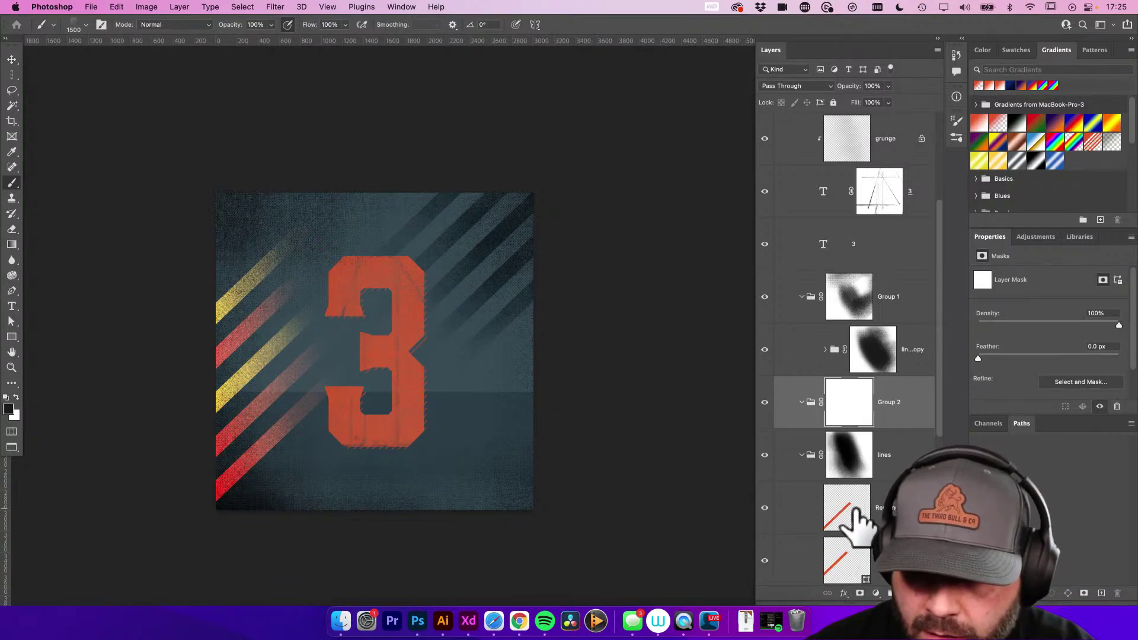
pyautogui.moveTo(856, 522); pyautogui.dragTo(830, 407)
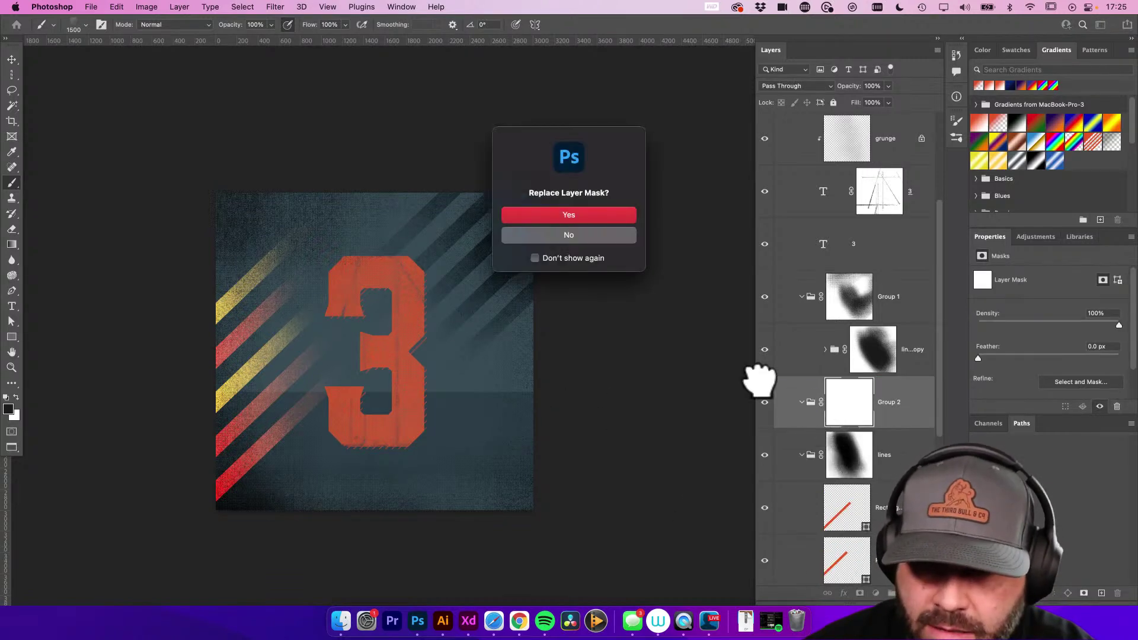
pyautogui.click(597, 234)
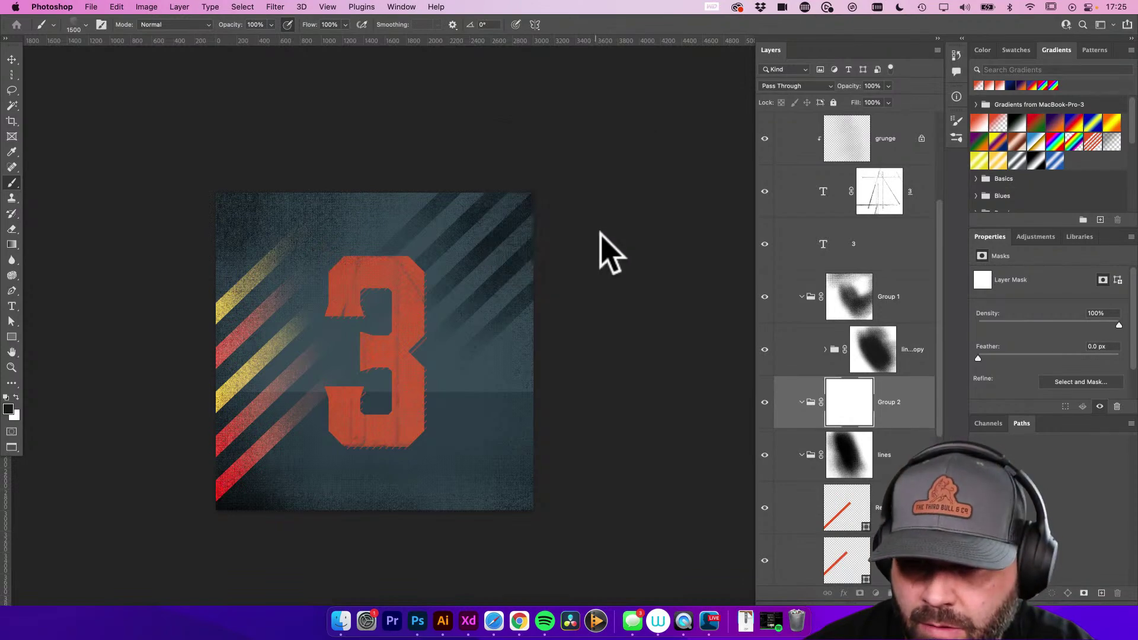
pyautogui.moveTo(811, 465); pyautogui.dragTo(810, 401)
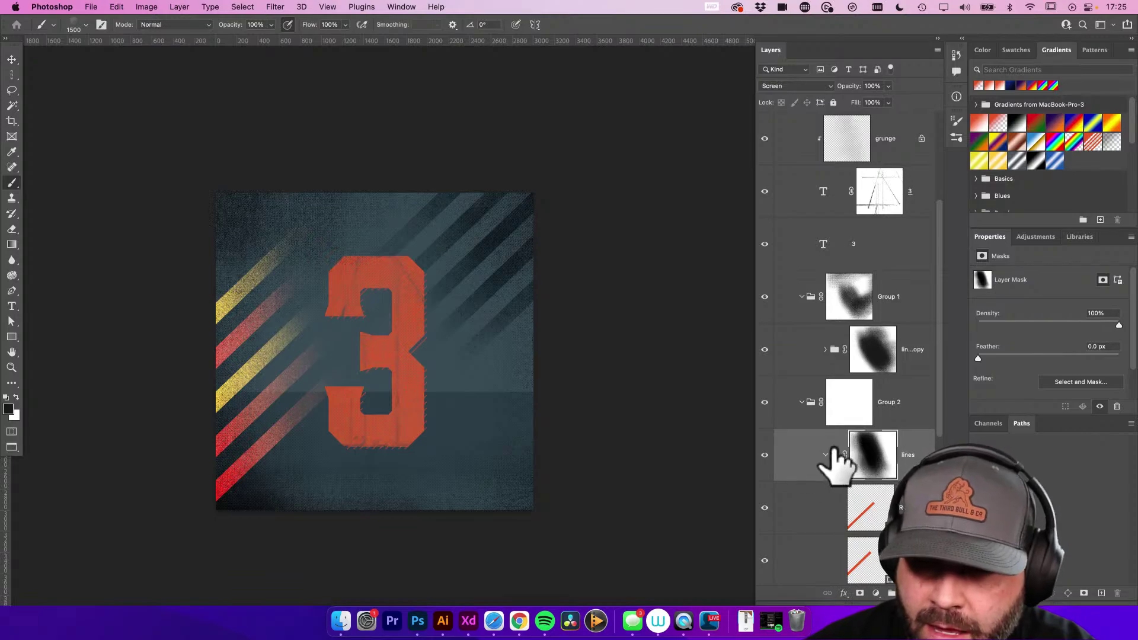
# Fade the red and yellow stripes by painting Group 2's mask black with the 1500 px grunge brush
pyautogui.click(837, 414)
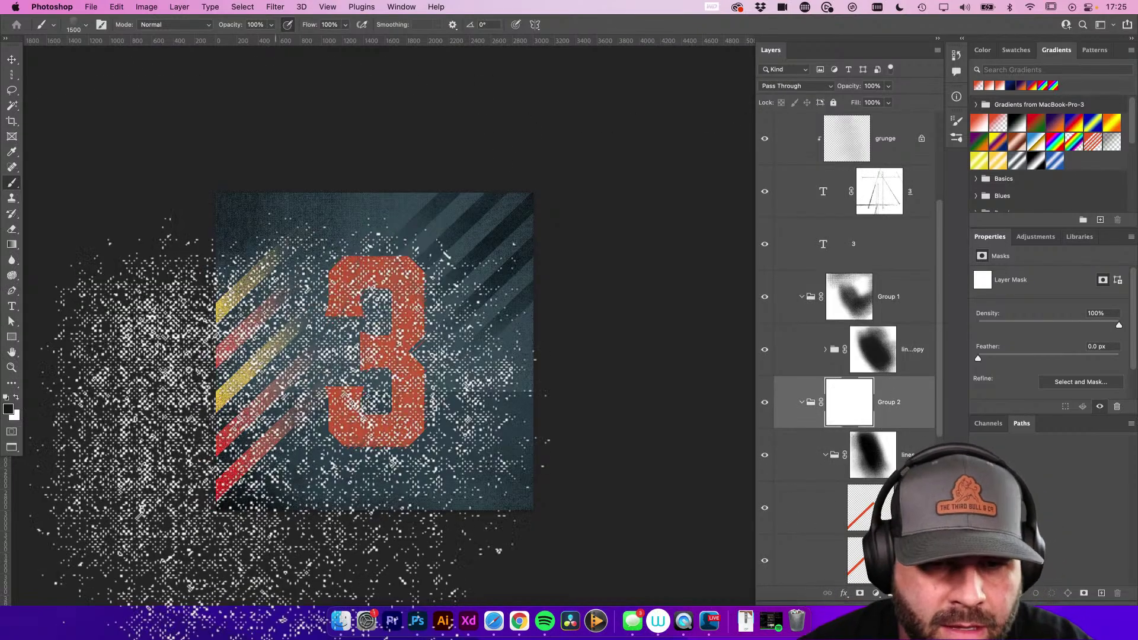
pyautogui.moveTo(338, 373); pyautogui.dragTo(309, 321)
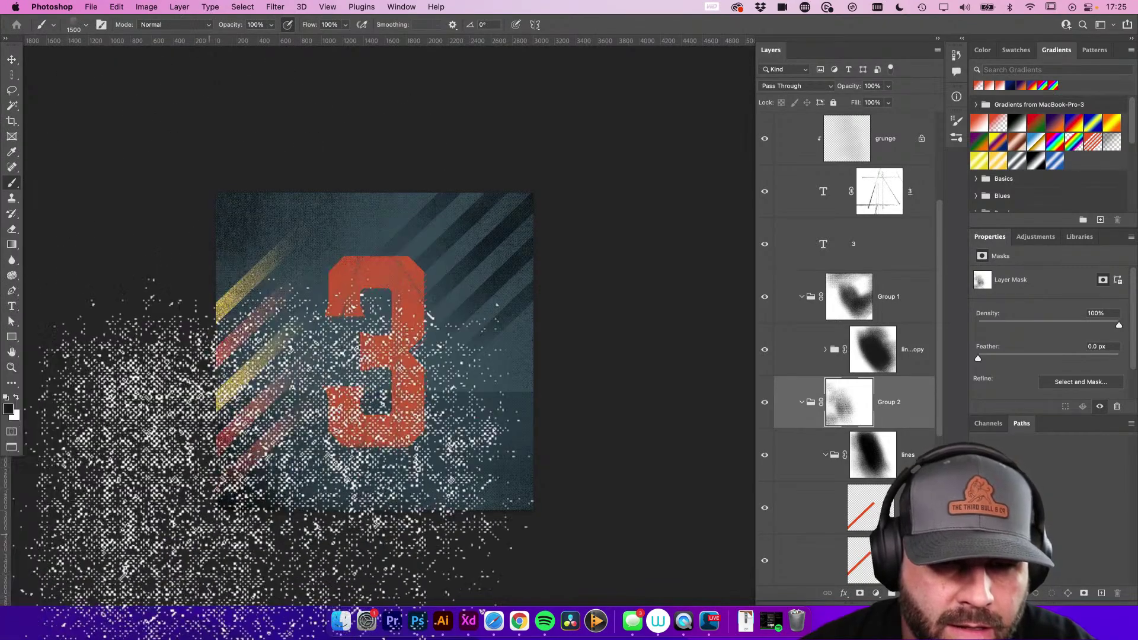
pyautogui.scroll(-1, 687, 427)
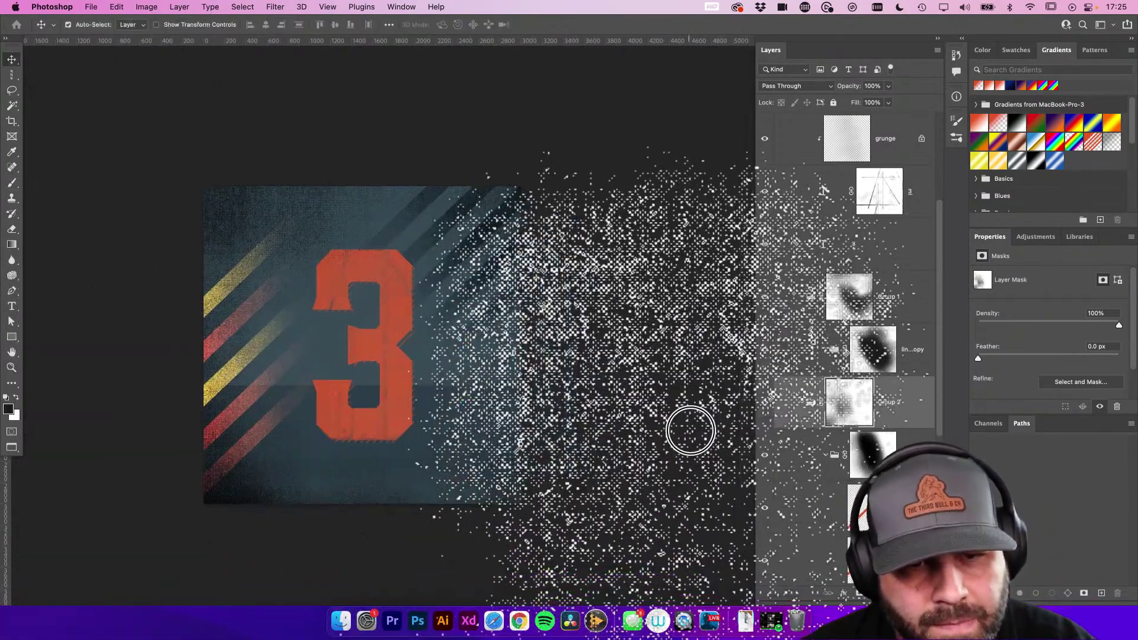
pyautogui.press('v')
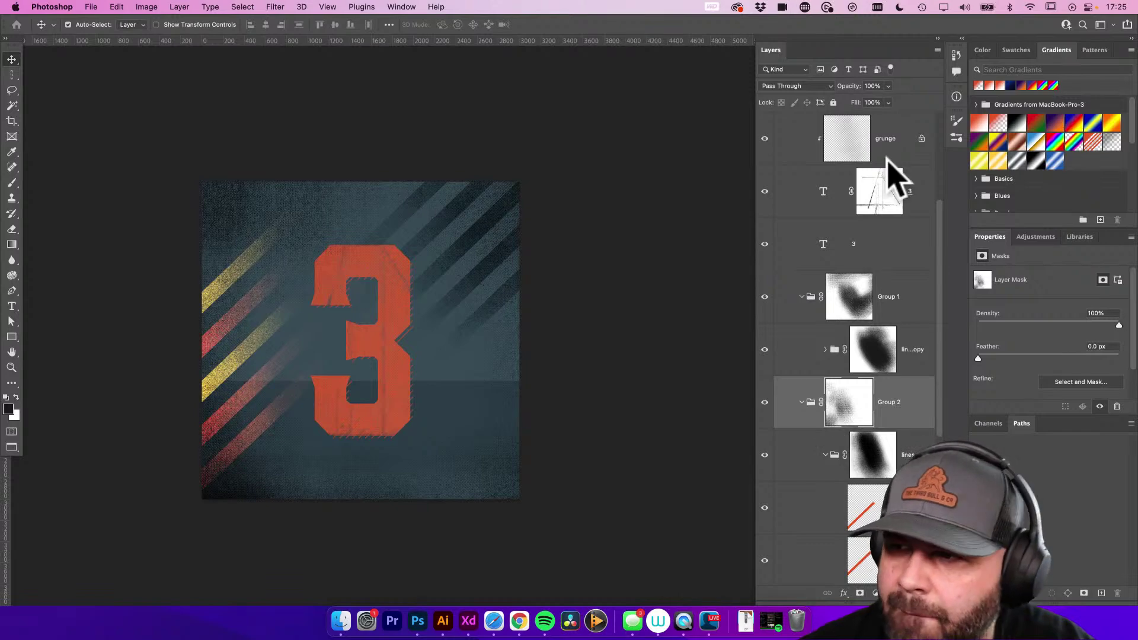
# Show the sneaker poster on Layer 4, shift it around the canvas to study its layout, and hide it again
pyautogui.scroll(3, 888, 196)
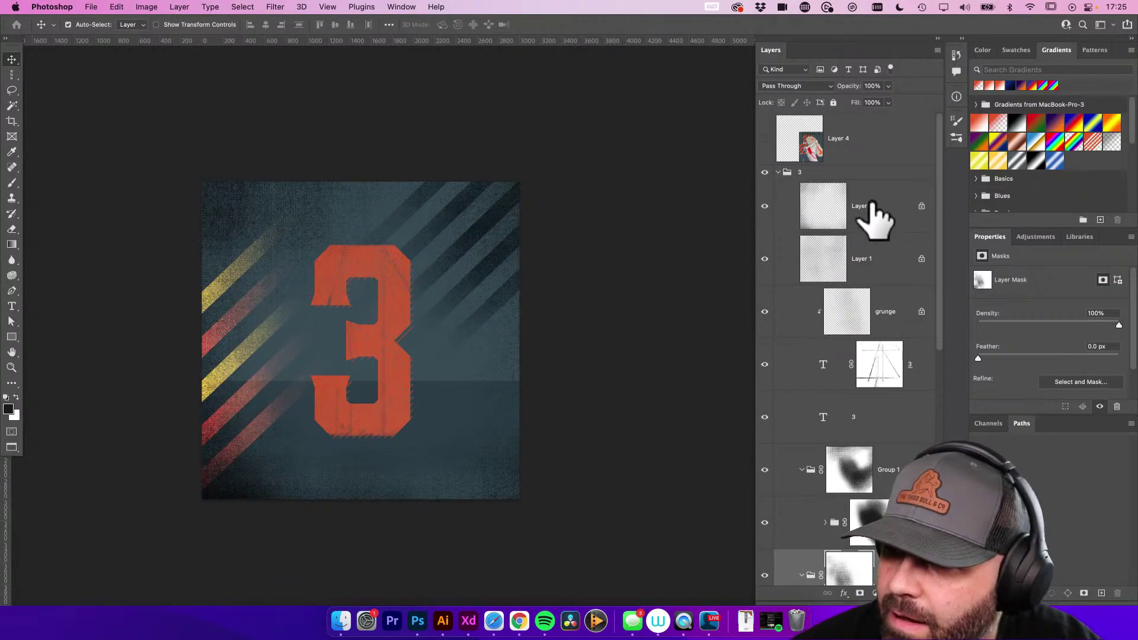
pyautogui.click(794, 149)
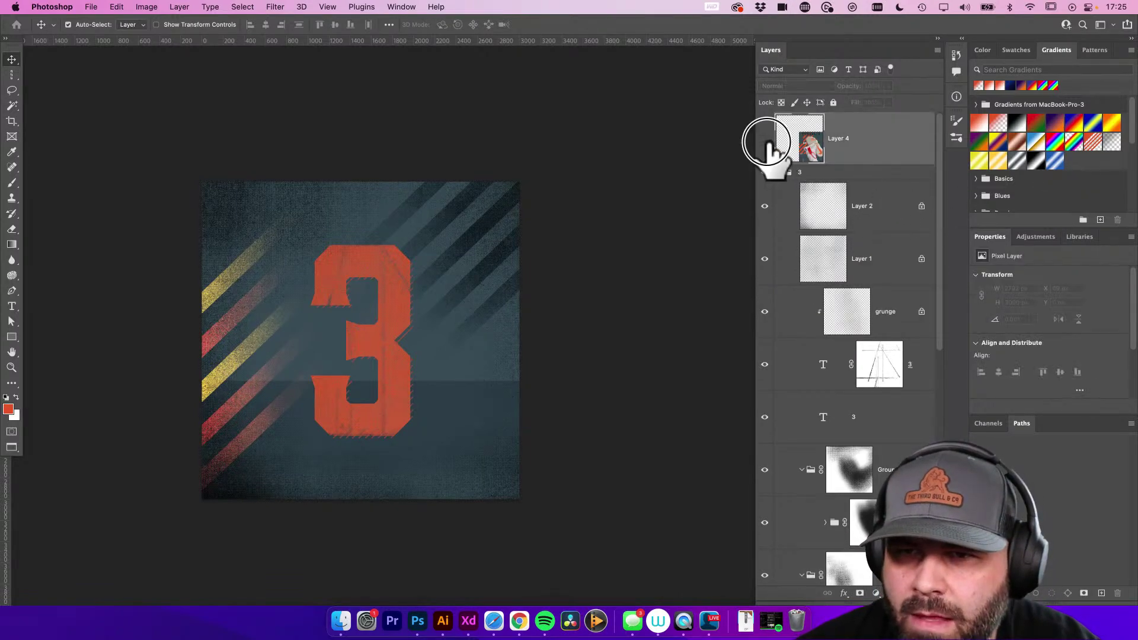
pyautogui.click(764, 139)
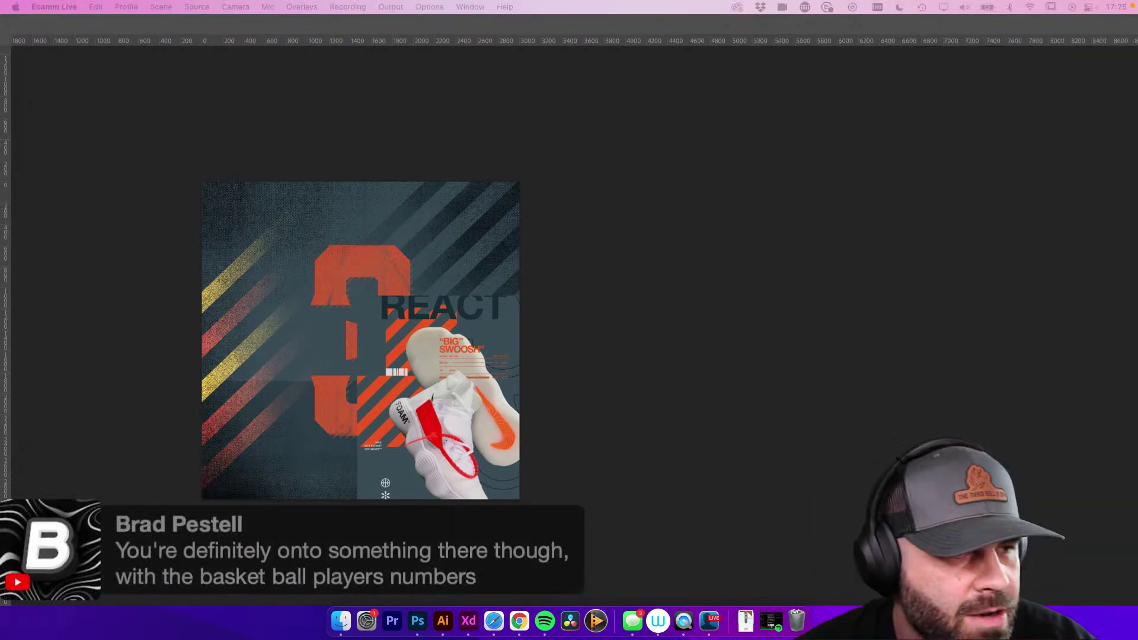
pyautogui.moveTo(470, 442); pyautogui.dragTo(474, 385)
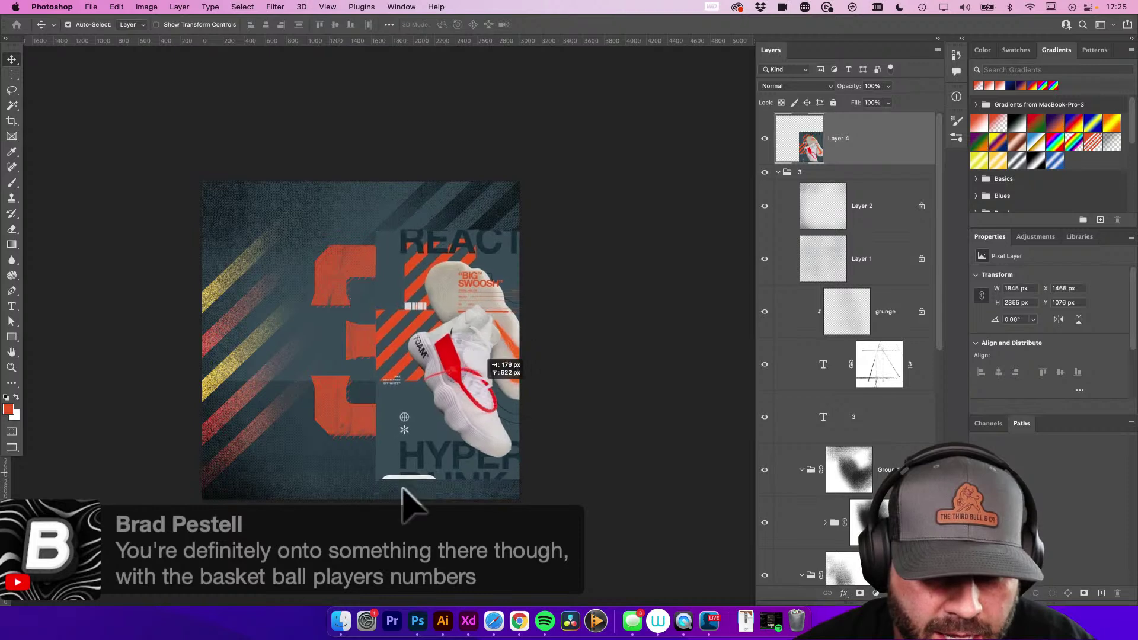
pyautogui.moveTo(404, 433); pyautogui.dragTo(373, 450)
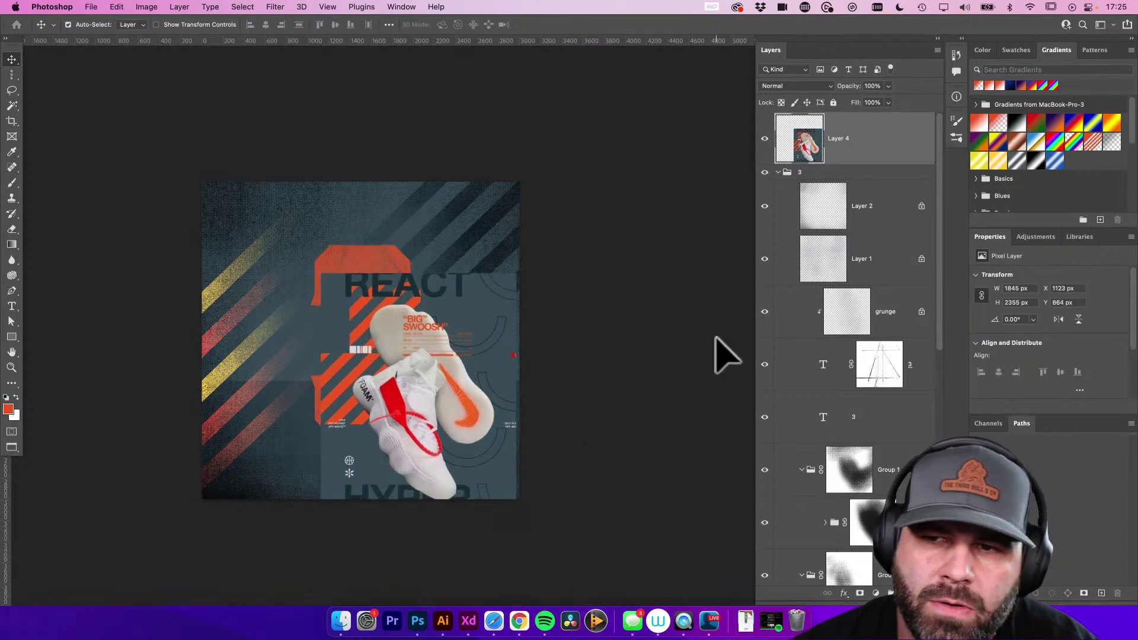
pyautogui.click(765, 140)
# Add the text MITCHELL in Gin Regular and scale it up to about 628 pt across the upper part of the artwork
pyautogui.press('t')
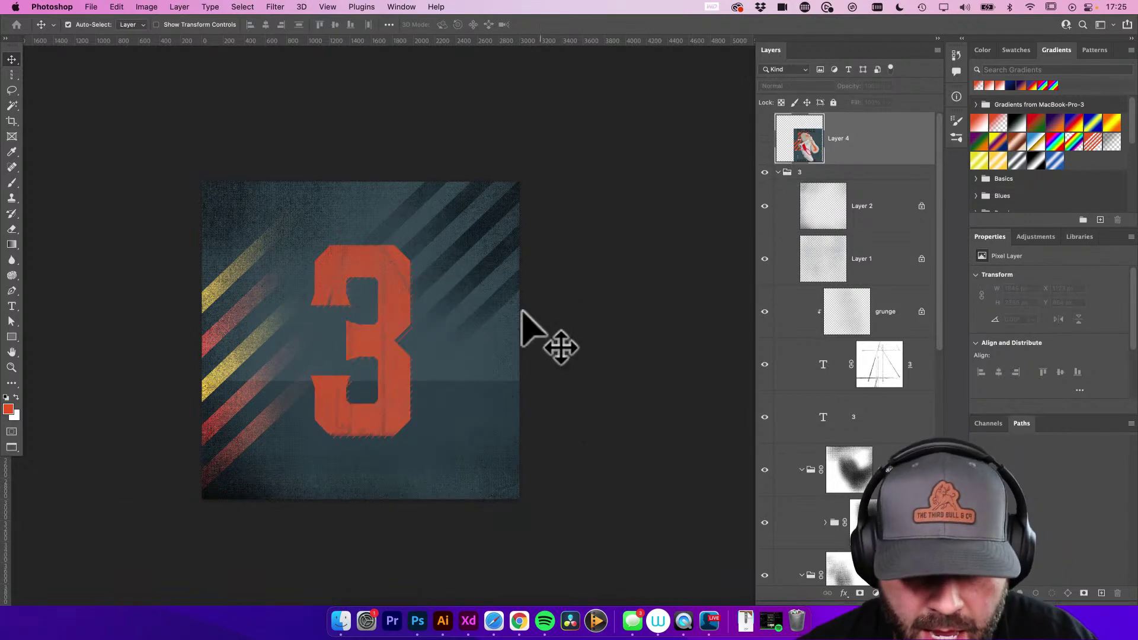
pyautogui.click(218, 205)
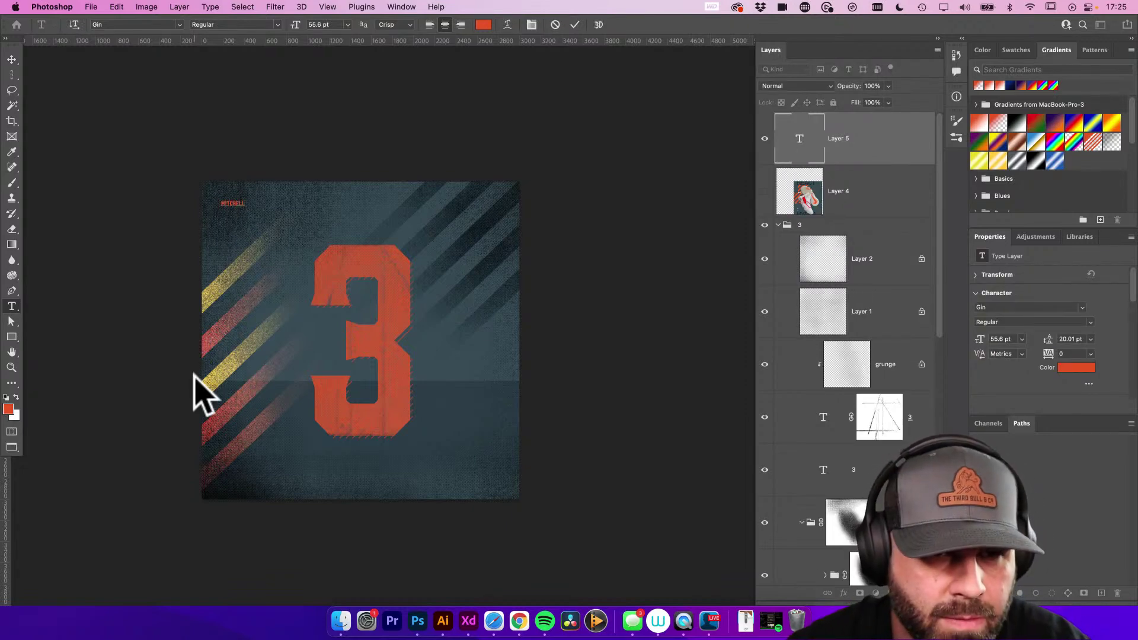
pyautogui.press('Escape')
pyautogui.press('super+t')
pyautogui.moveTo(245, 207); pyautogui.dragTo(470, 347)
pyautogui.press('Return')
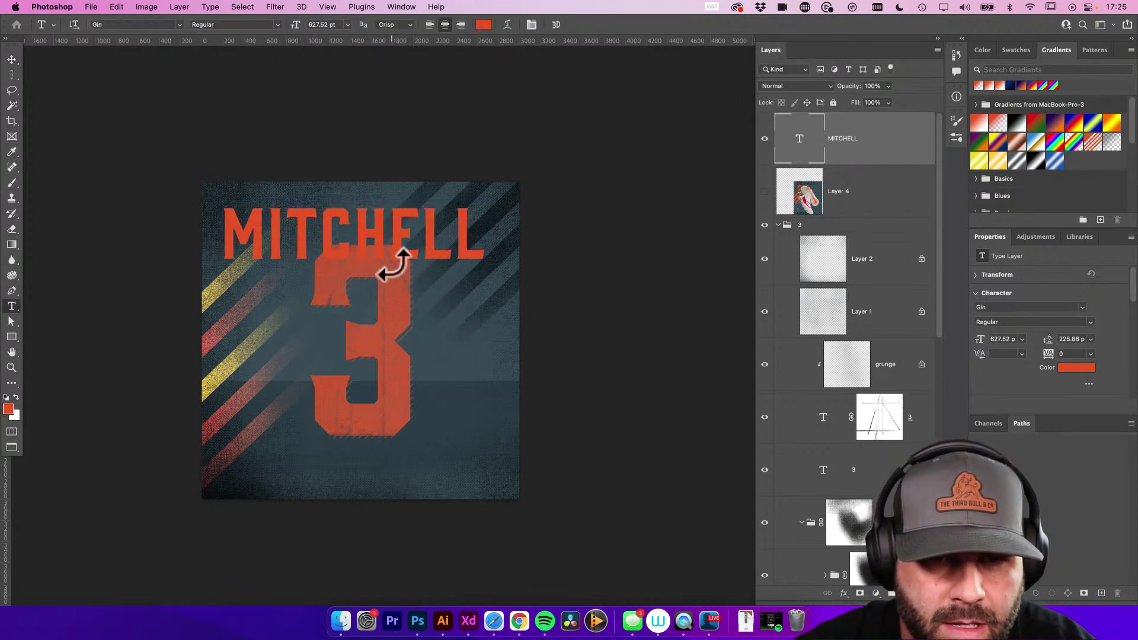
# Shift the MITCHELL text slightly up and to the right above the 3, and fill it with white
pyautogui.press('v')
pyautogui.moveTo(382, 244); pyautogui.dragTo(388, 237)
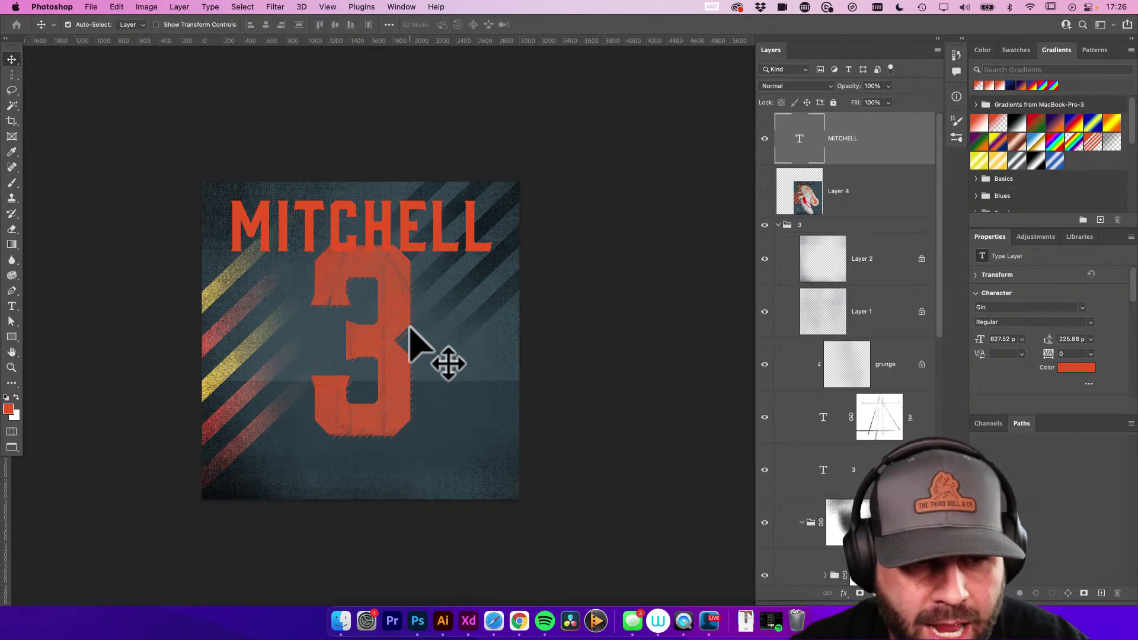
pyautogui.press('super+BackSpace')
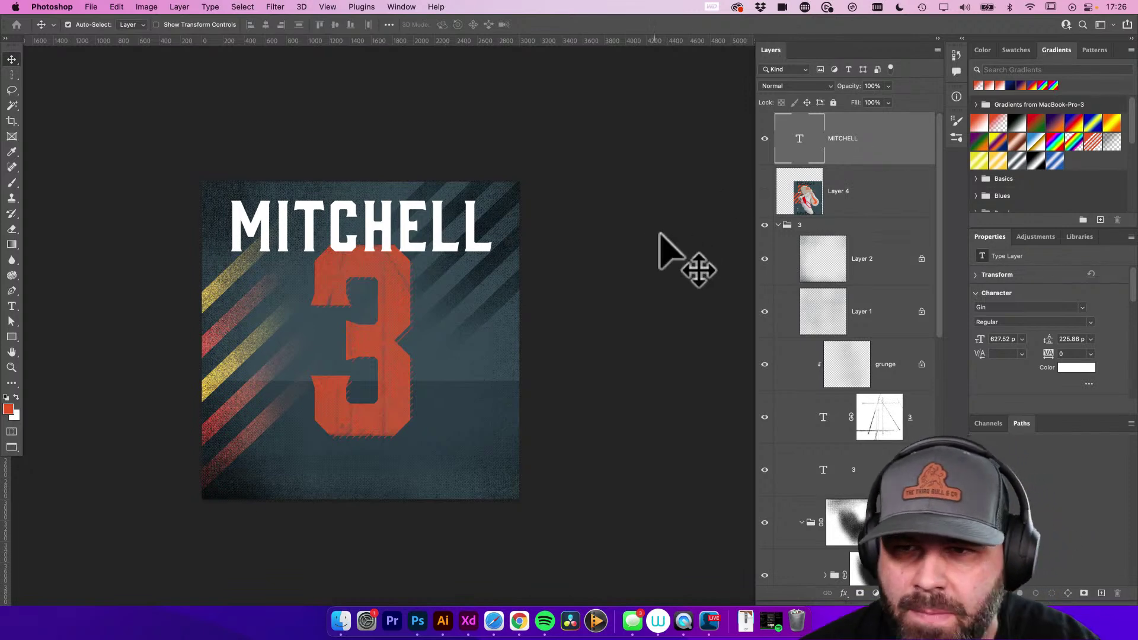
pyautogui.press('super')
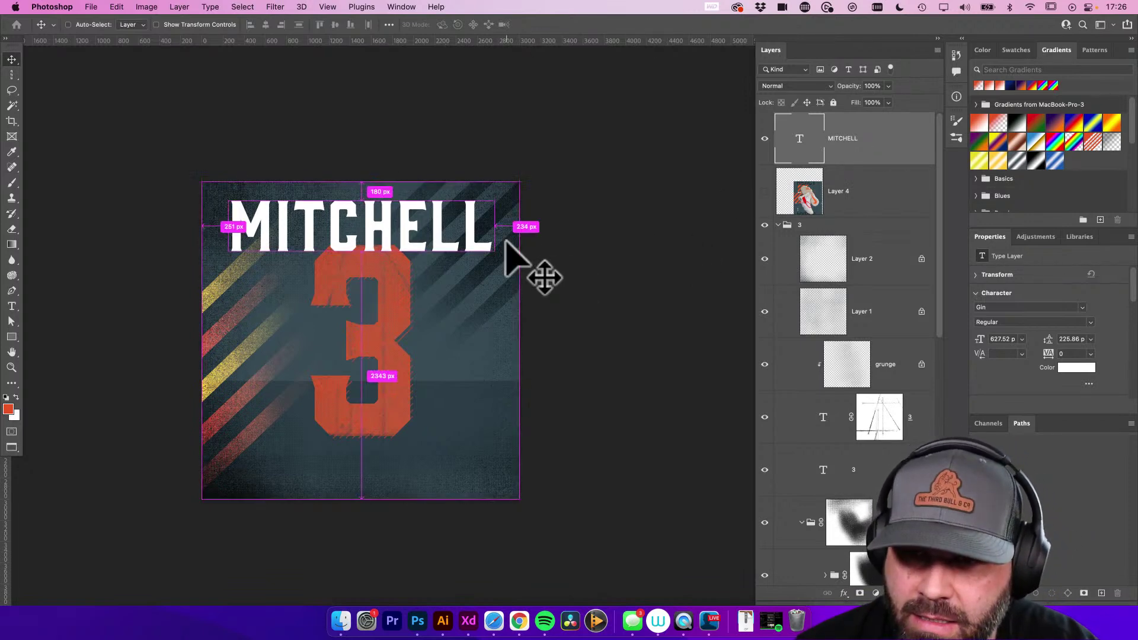
# Try the MITCHELL text layer inside the masked lines group, and bring it back to the top of the layer stack
pyautogui.click(781, 225)
pyautogui.click(781, 225)
pyautogui.scroll(-3, 853, 290)
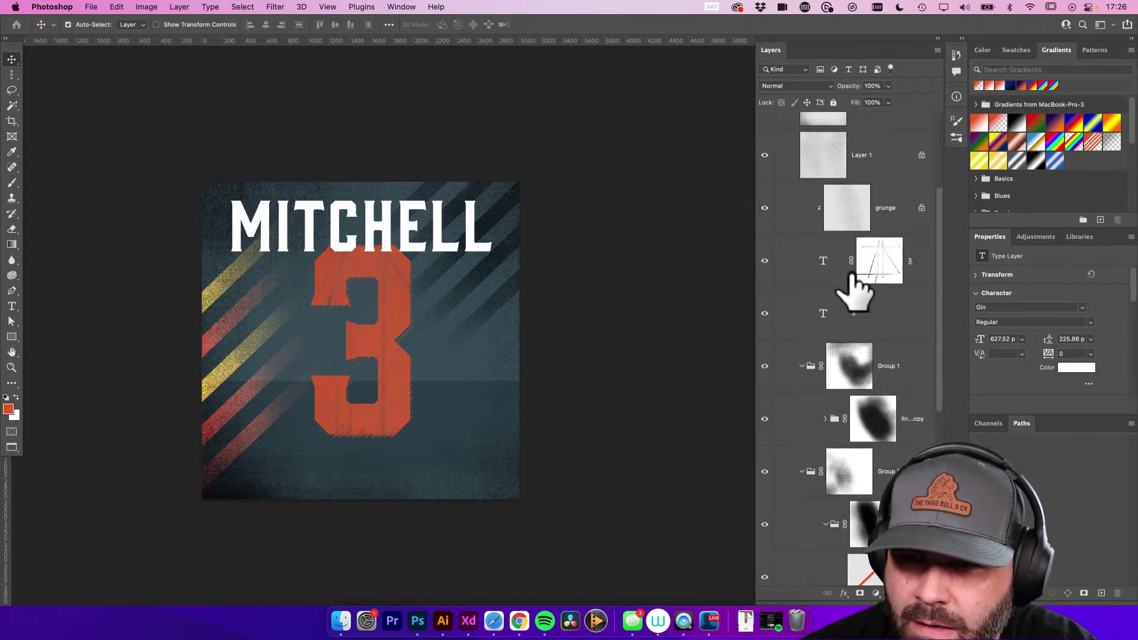
pyautogui.scroll(2, 853, 290)
pyautogui.moveTo(846, 132); pyautogui.dragTo(863, 523)
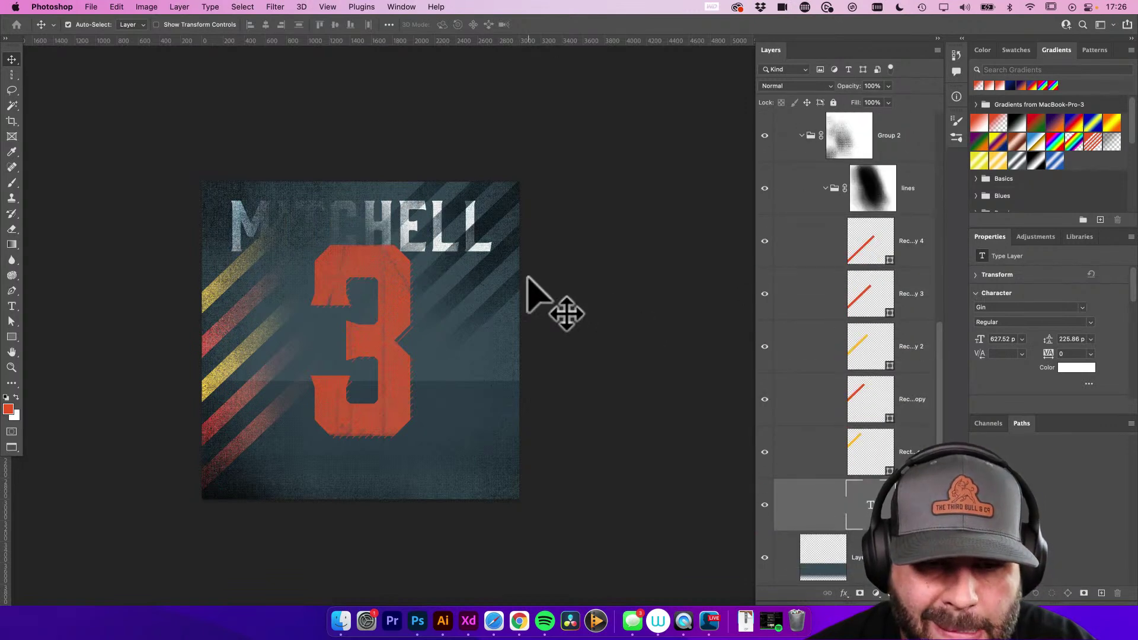
pyautogui.moveTo(452, 381); pyautogui.dragTo(456, 239)
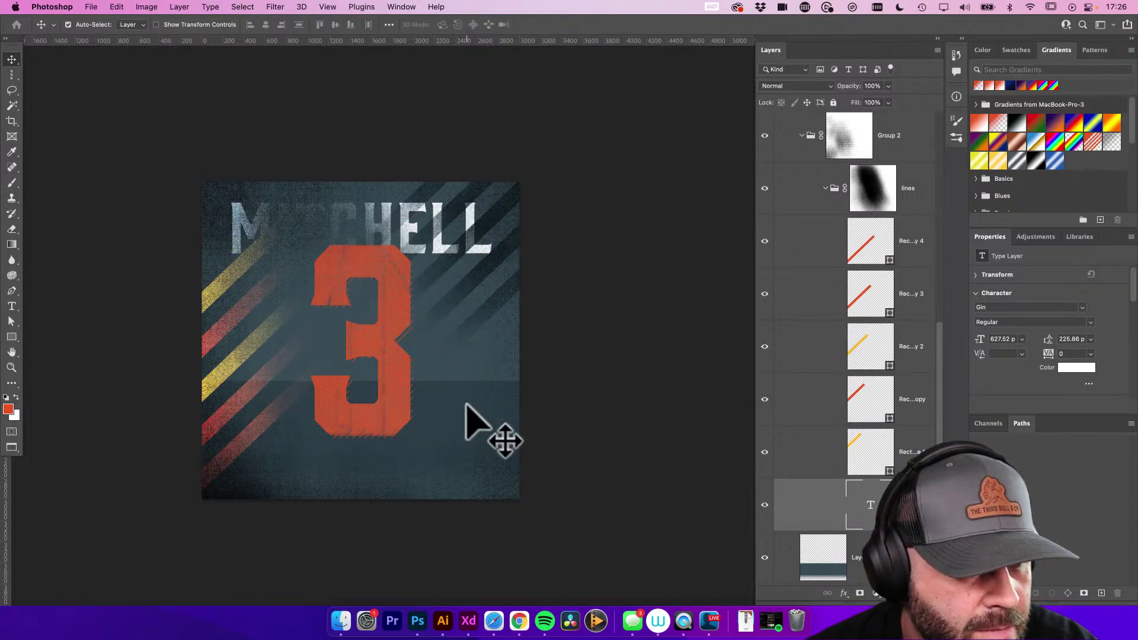
pyautogui.press('super+shift+bracketright')
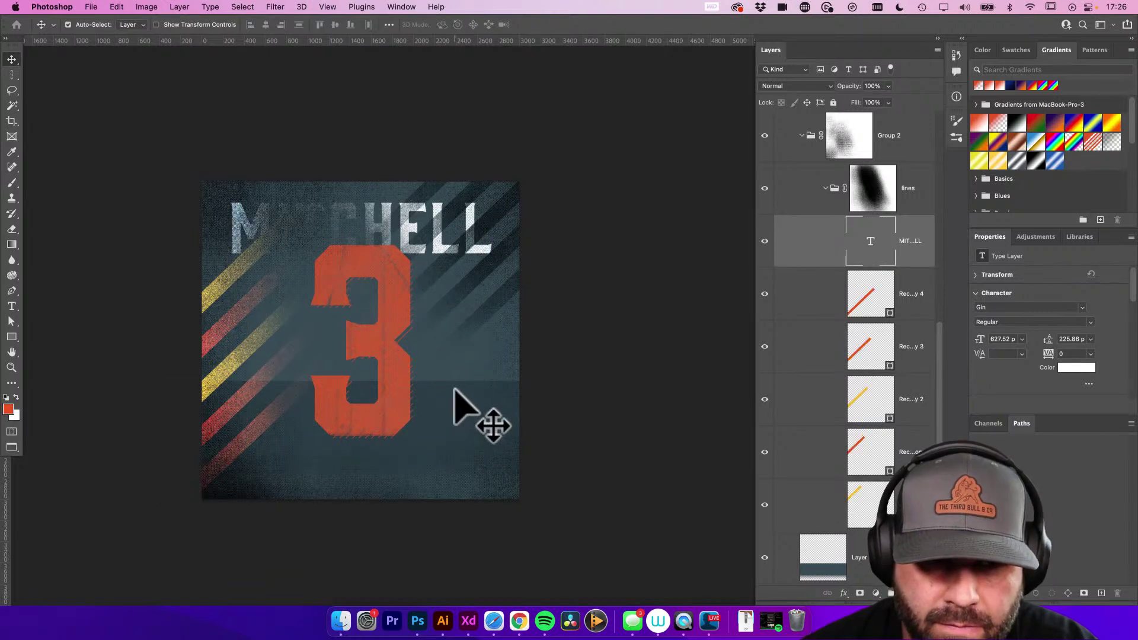
pyautogui.press('super+shift+bracketright')
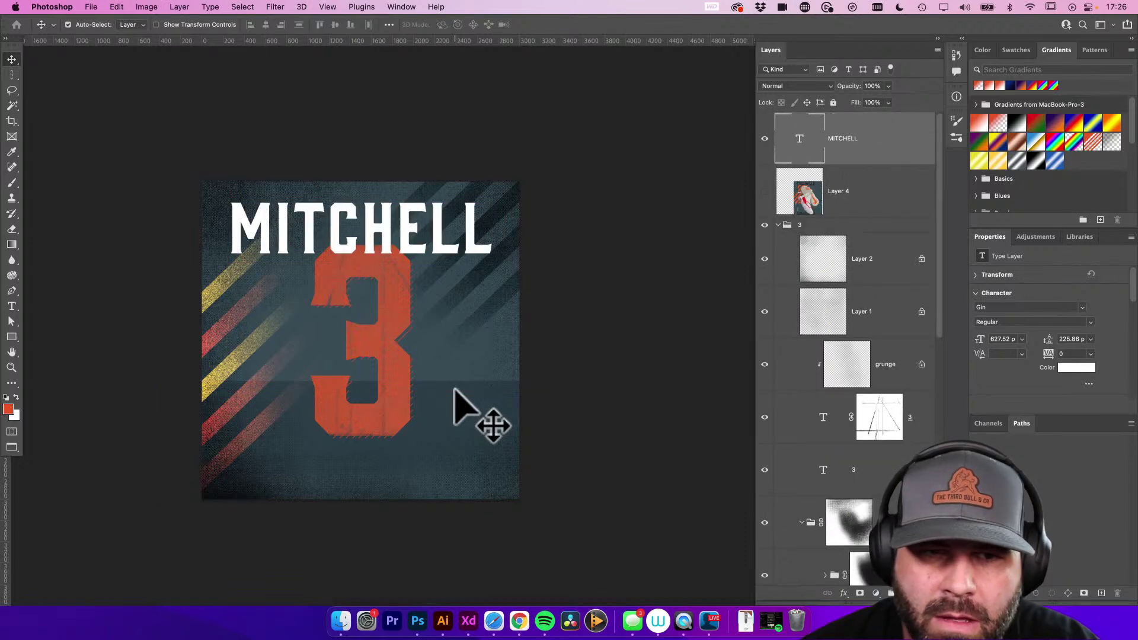
# Scale the MITCHELL text to about 50% over the upper part of the 3 and center it horizontally on the canvas
pyautogui.press('super+t')
pyautogui.moveTo(492, 201); pyautogui.dragTo(409, 284)
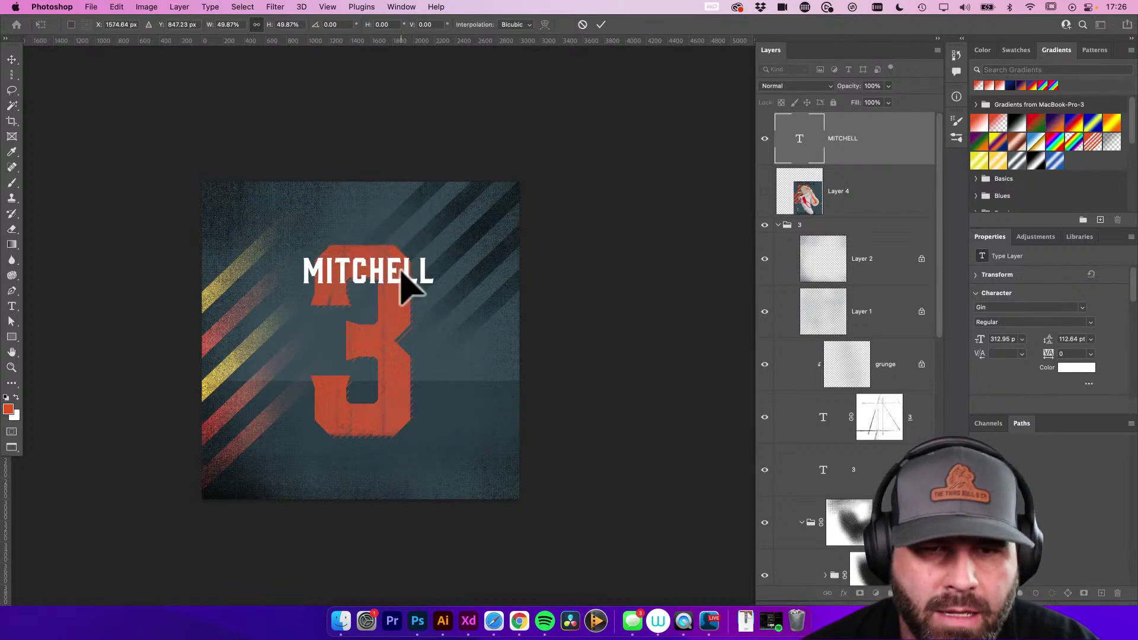
pyautogui.press('Return')
pyautogui.press('super+d')
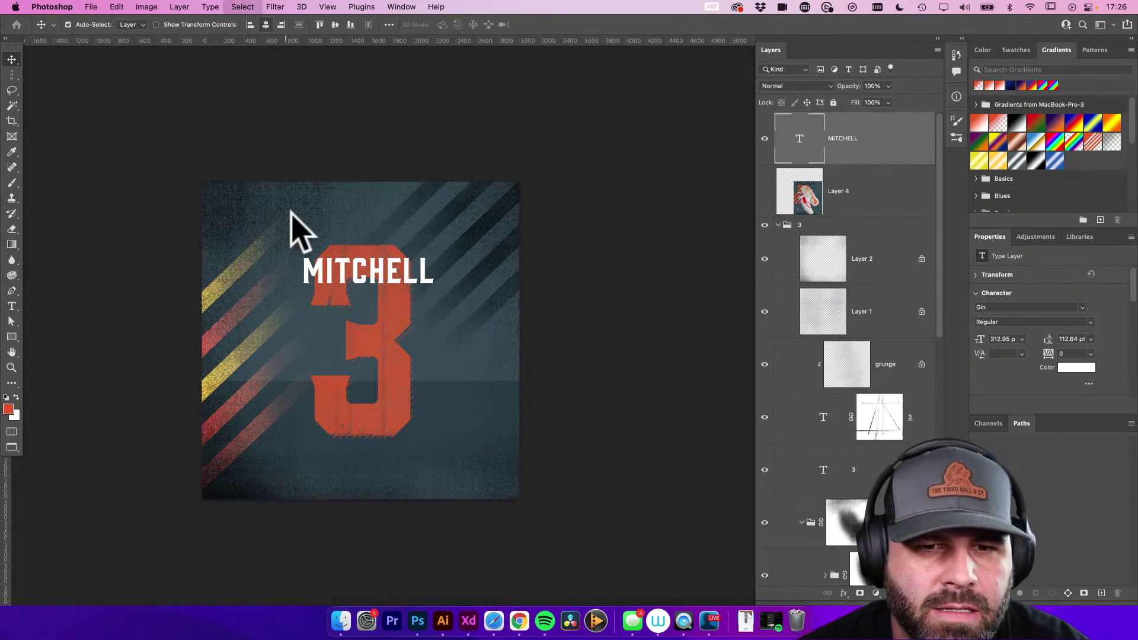
pyautogui.doubleClick(372, 277)
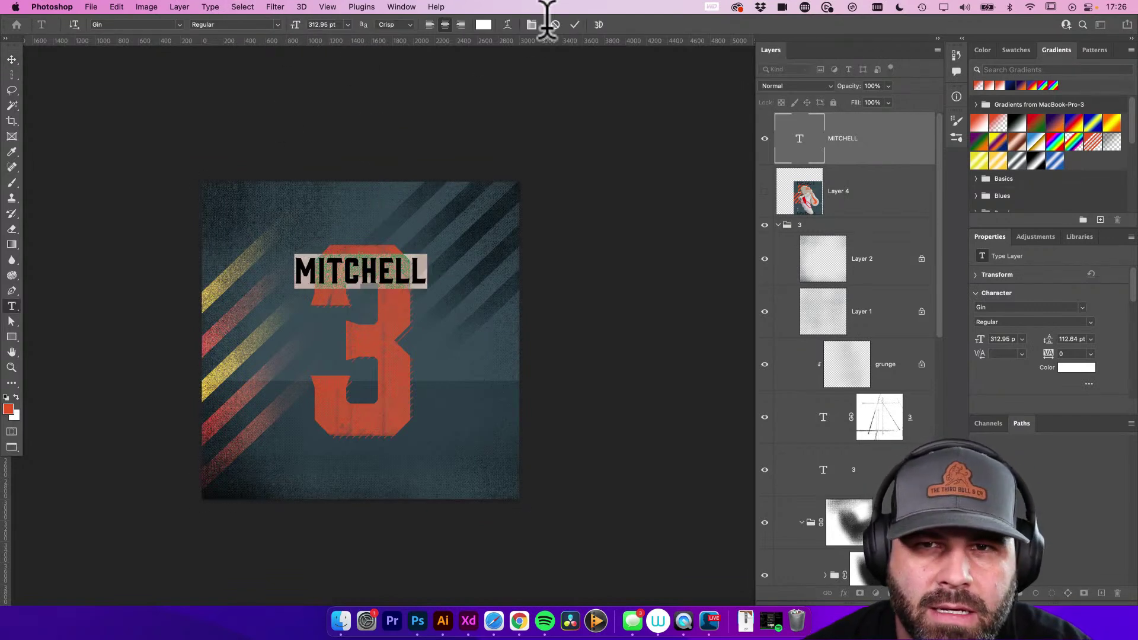
pyautogui.click(276, 7)
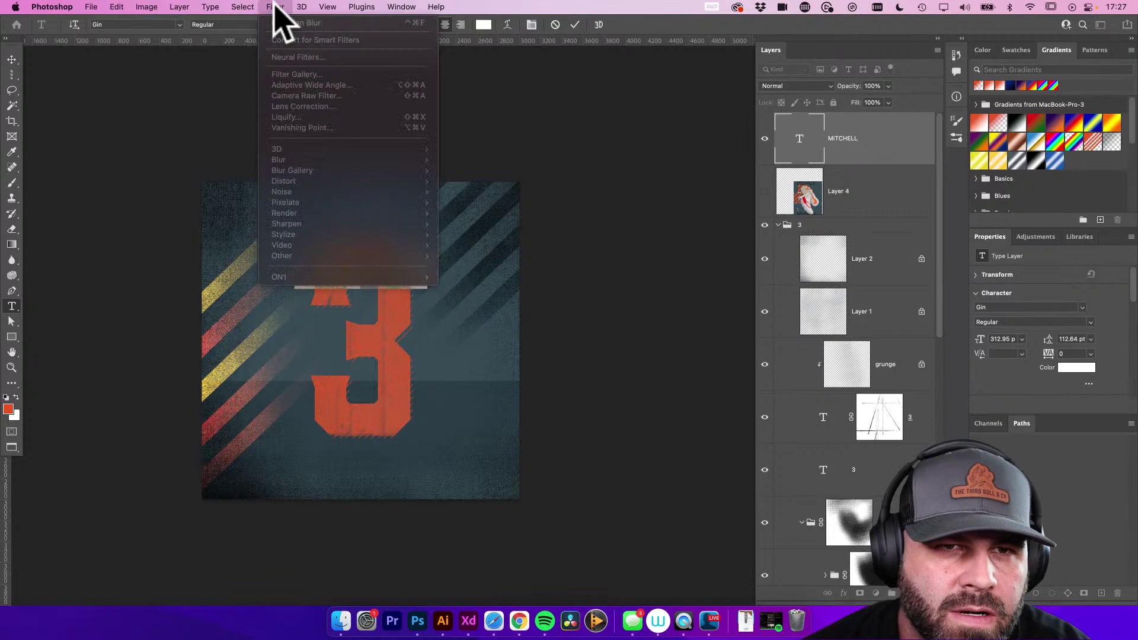
pyautogui.click(13, 58)
pyautogui.click(12, 59)
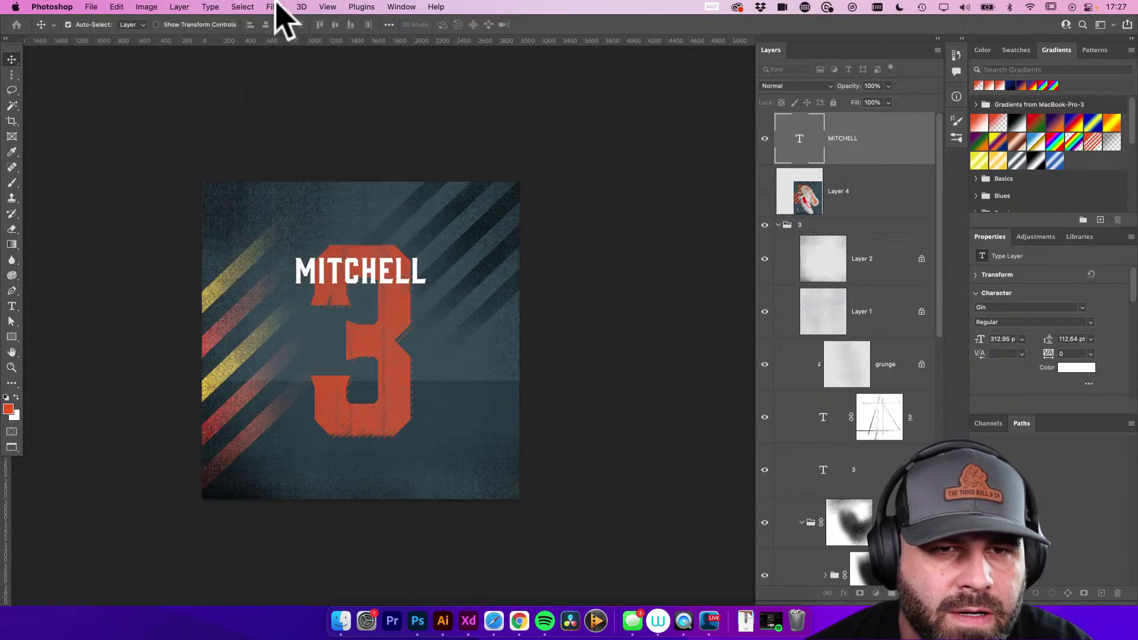
pyautogui.click(276, 6)
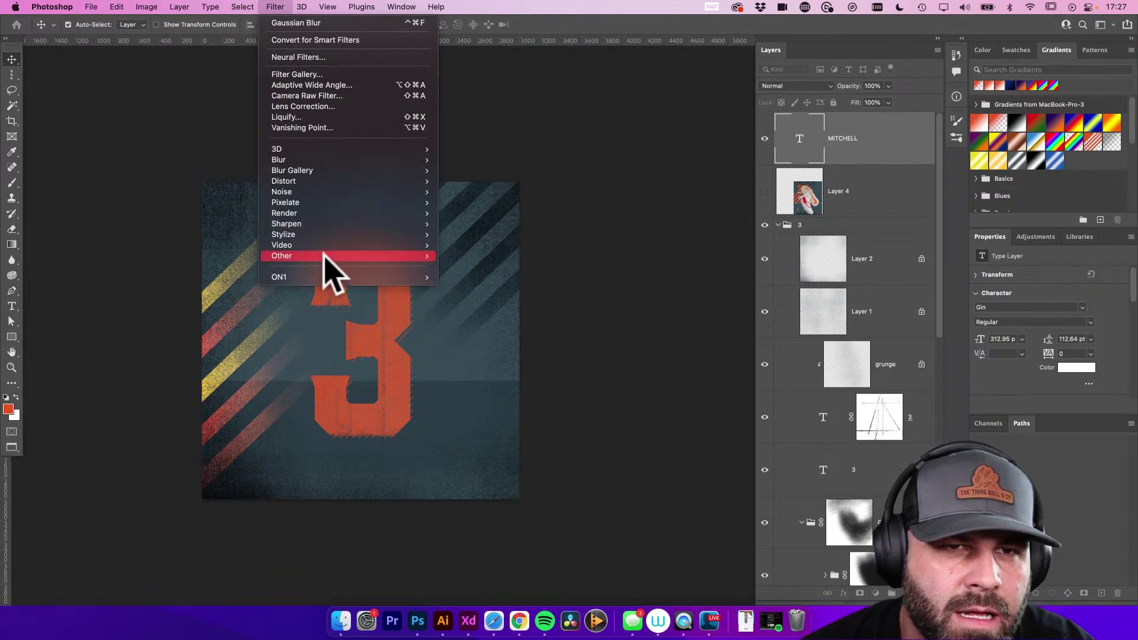
pyautogui.moveTo(211, 11)
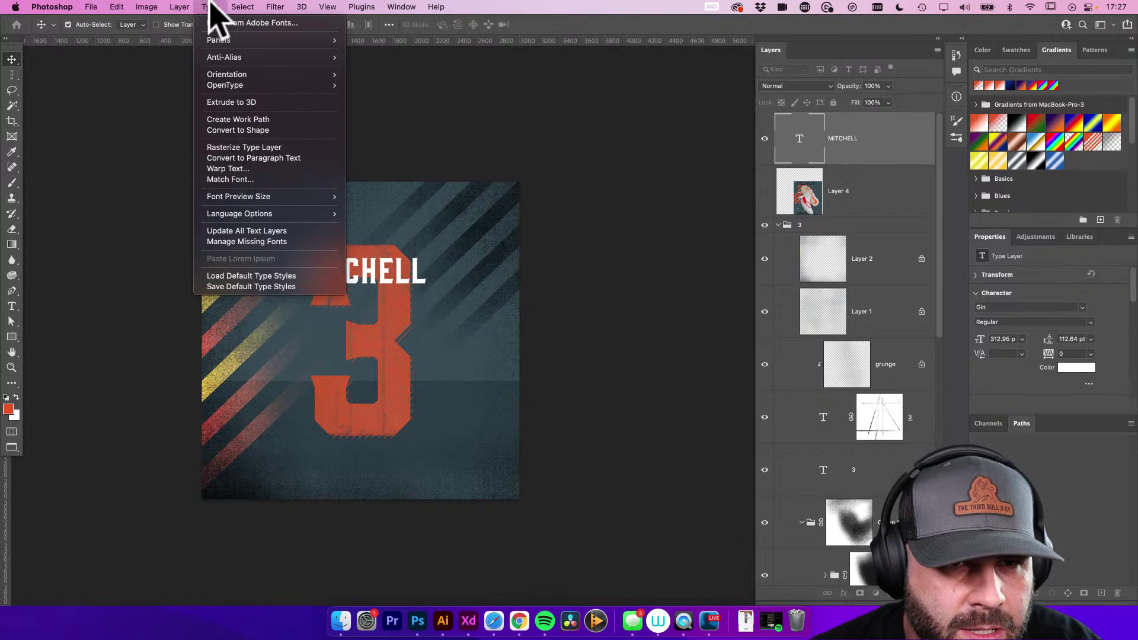
pyautogui.moveTo(274, 8)
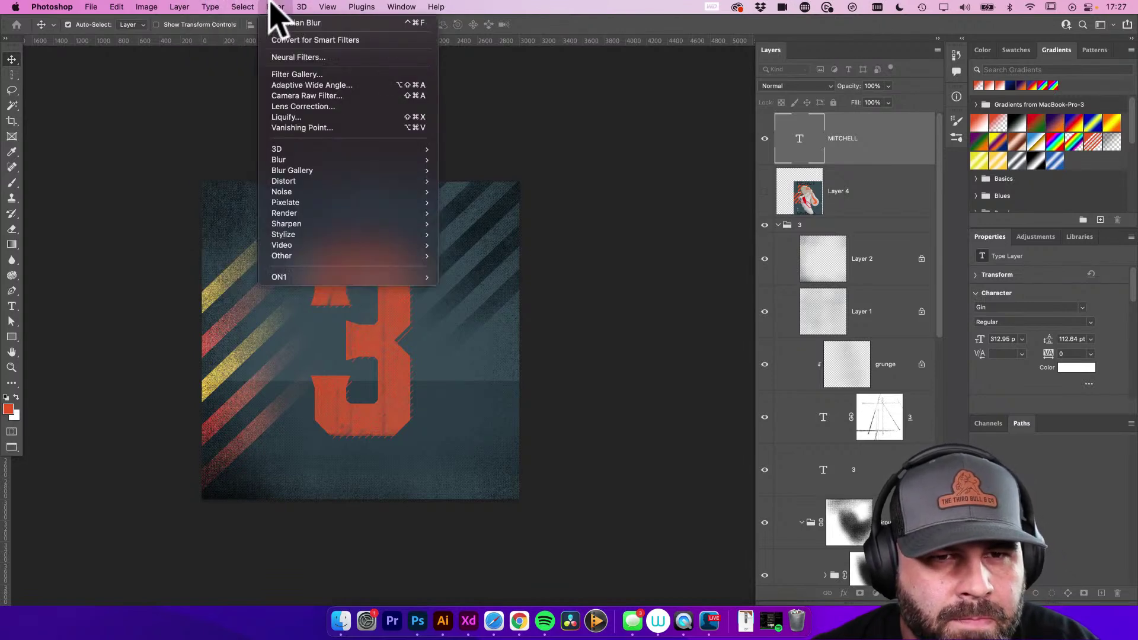
pyautogui.moveTo(296, 181)
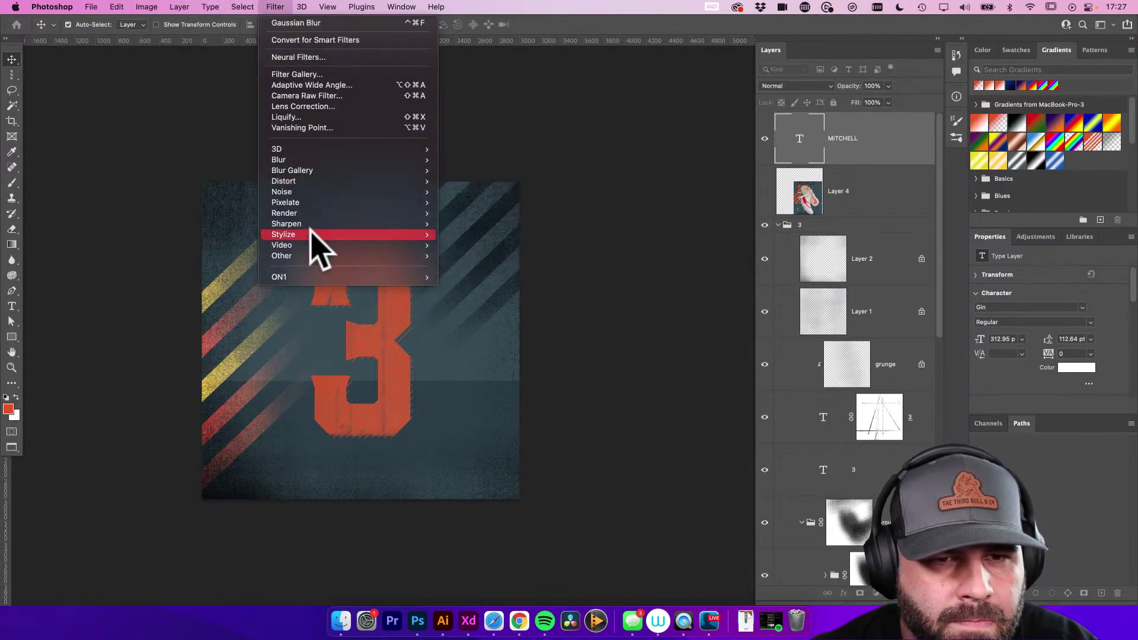
pyautogui.moveTo(312, 235)
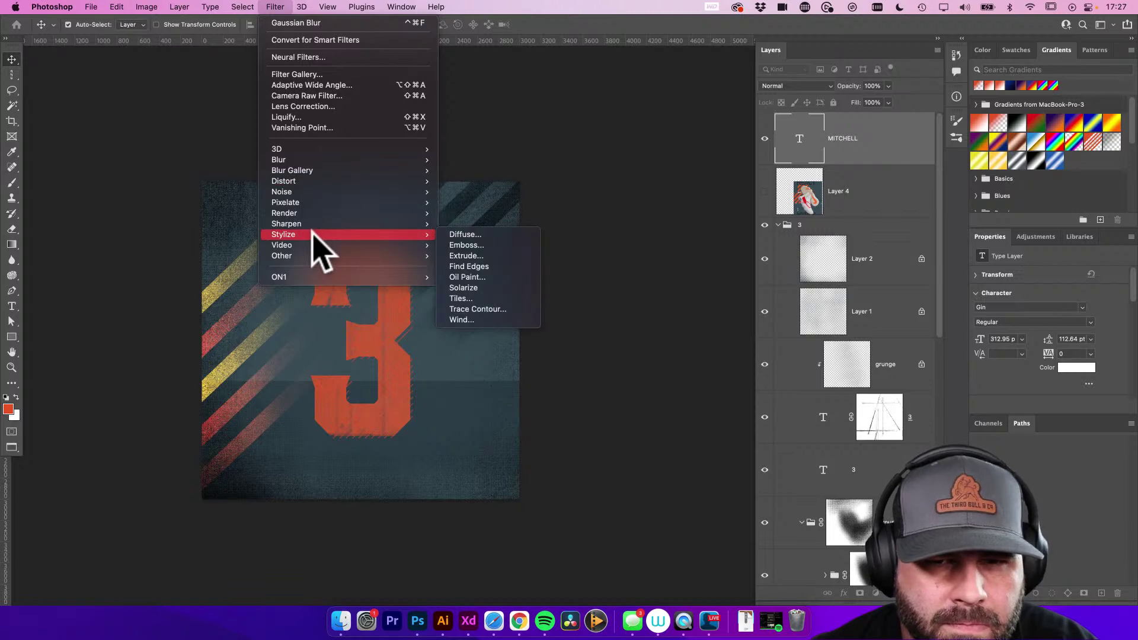
pyautogui.moveTo(323, 204)
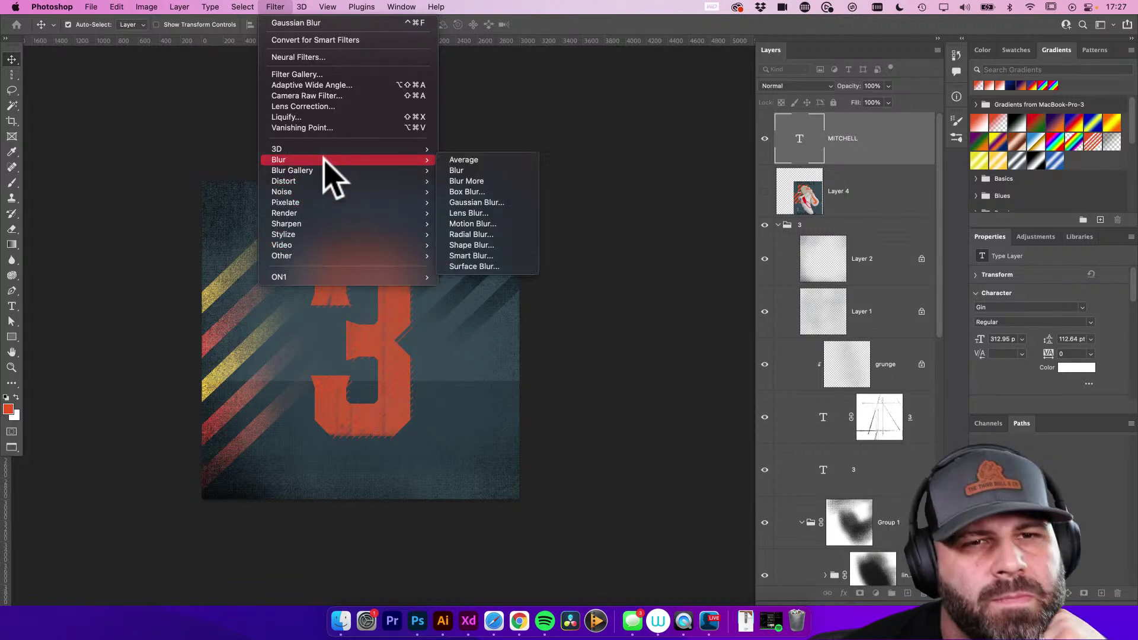
pyautogui.click(533, 178)
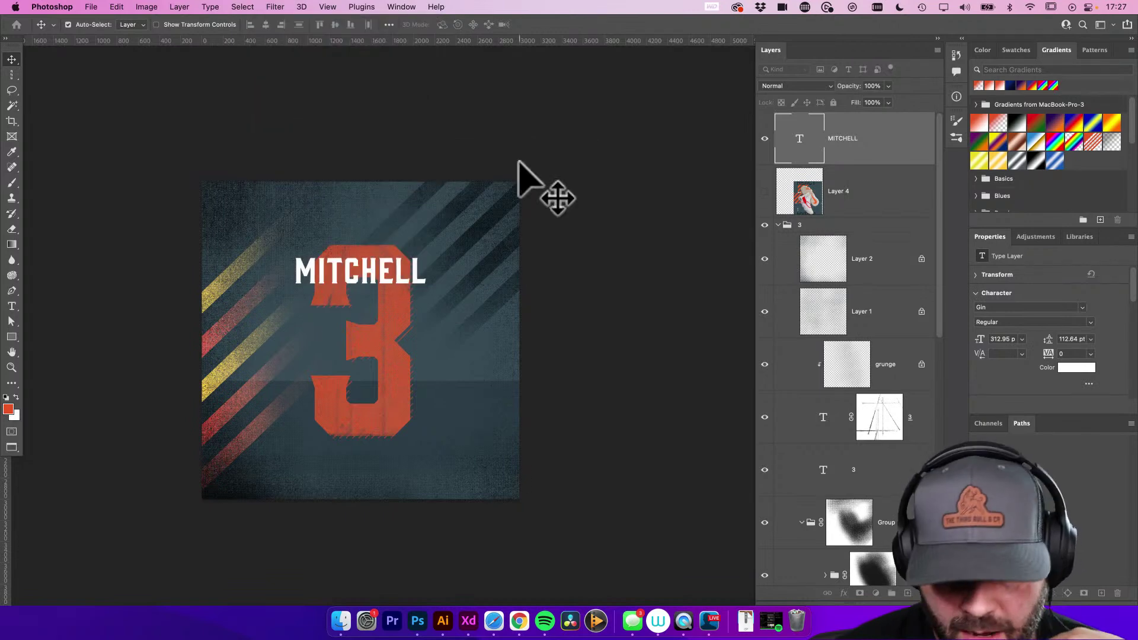
pyautogui.press('super+t')
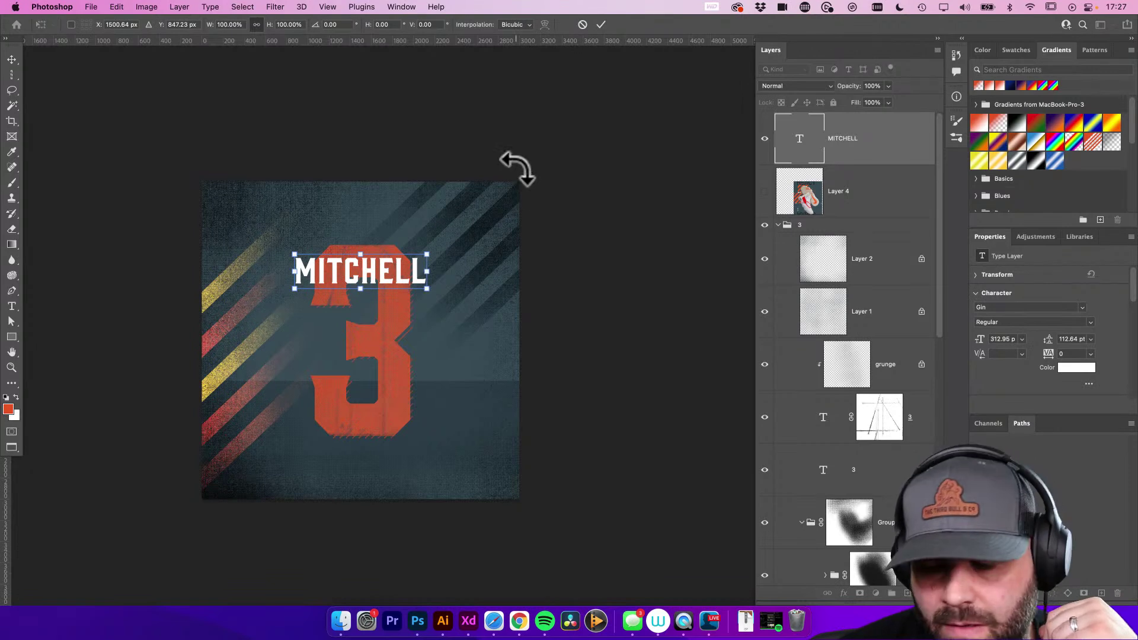
pyautogui.press('Escape')
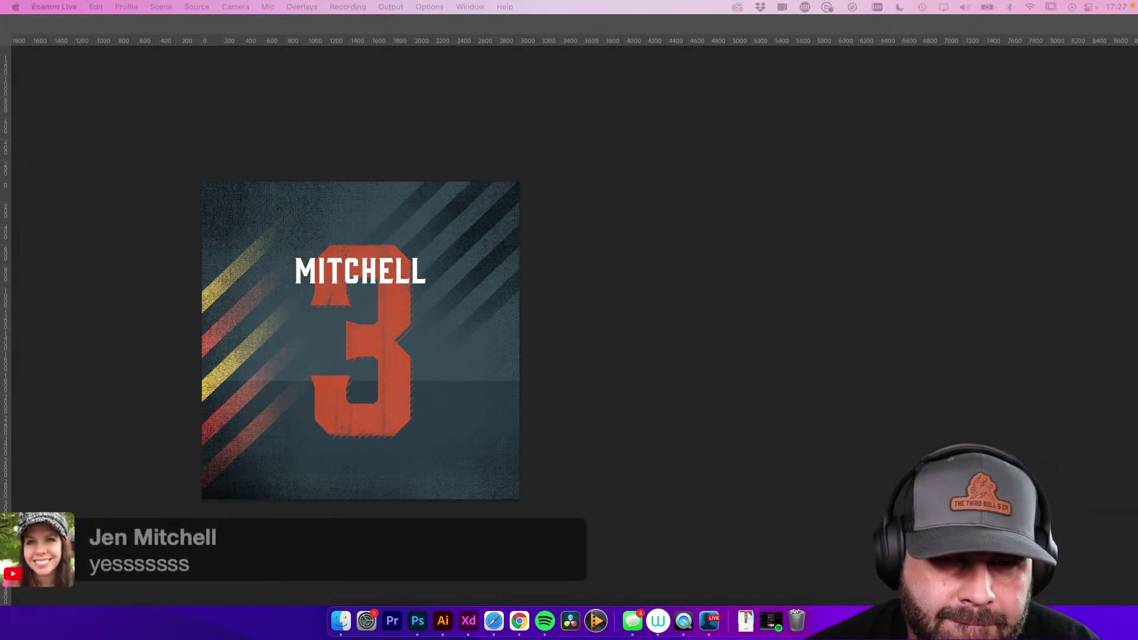
# Enlarge the MITCHELL text to about 516 pt and center it horizontally over the middle of the 3
pyautogui.click(381, 325)
pyautogui.moveTo(382, 270); pyautogui.dragTo(461, 402)
pyautogui.press('super+t')
pyautogui.press('Return')
pyautogui.press('super+a')
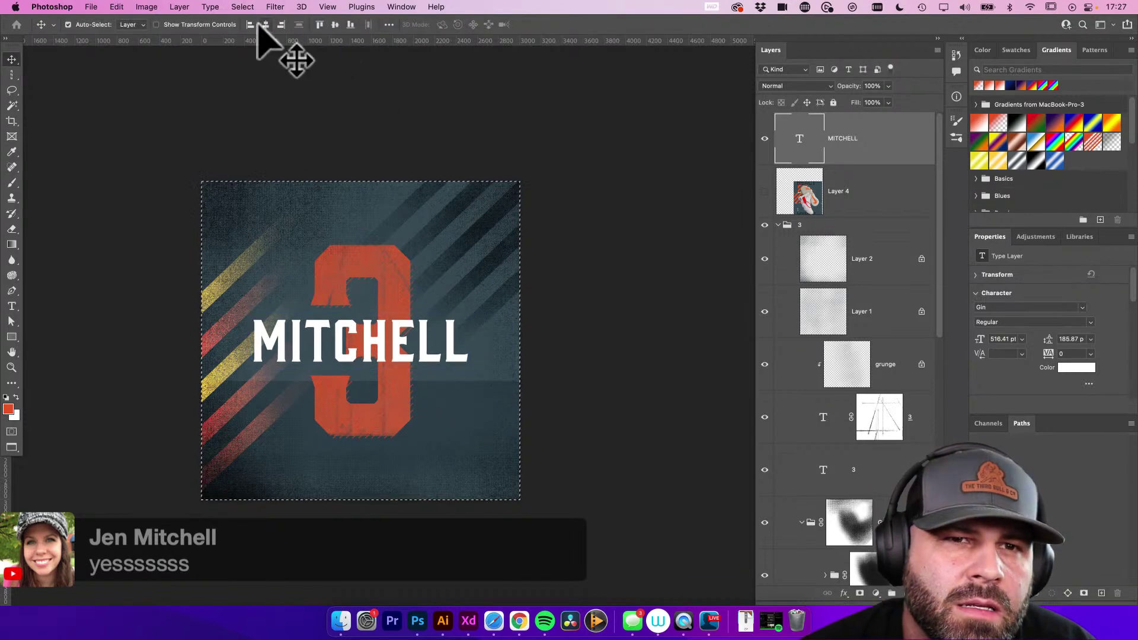
pyautogui.press('super+d')
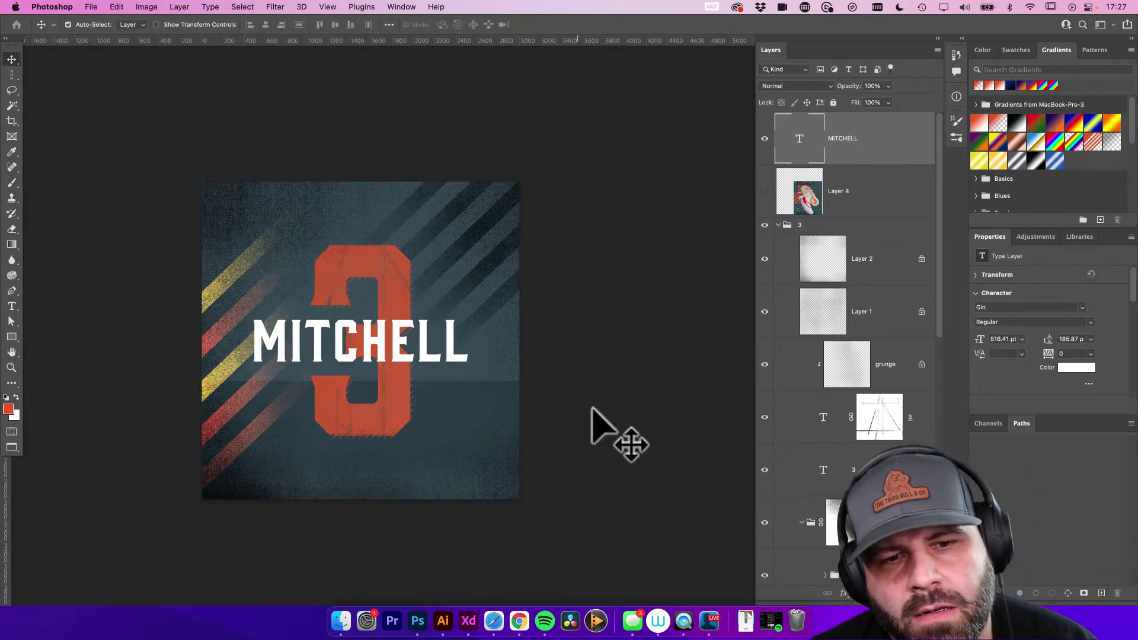
# Scale the MITCHELL text down to about 393 pt, keeping it centered over the 3
pyautogui.press('super+t')
pyautogui.click(456, 320)
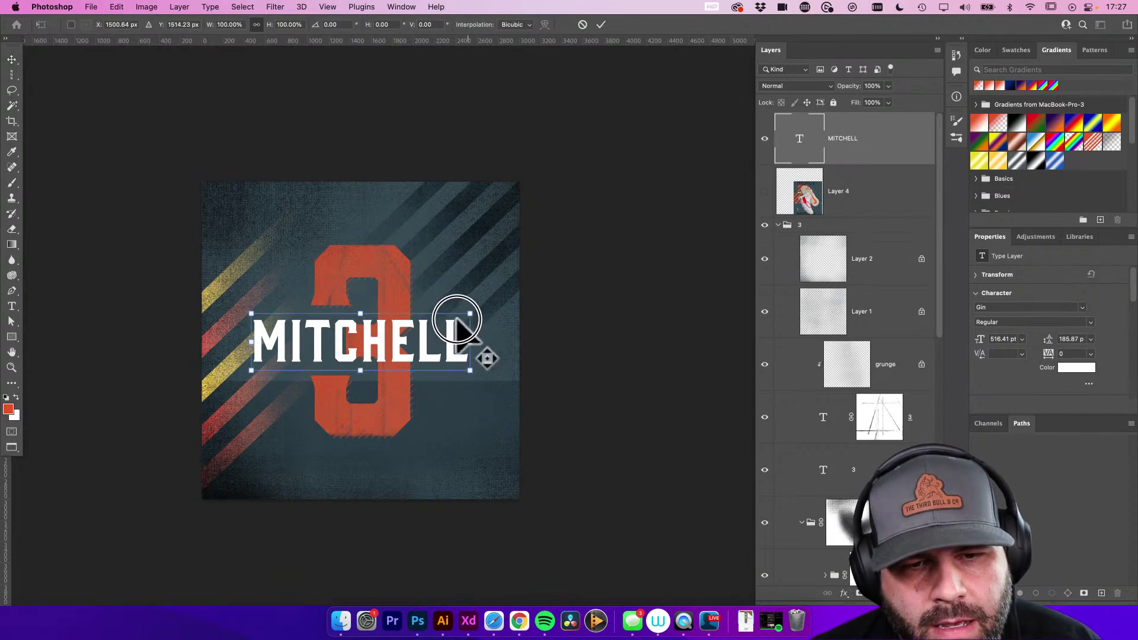
pyautogui.moveTo(456, 320); pyautogui.dragTo(447, 323)
pyautogui.press('Return')
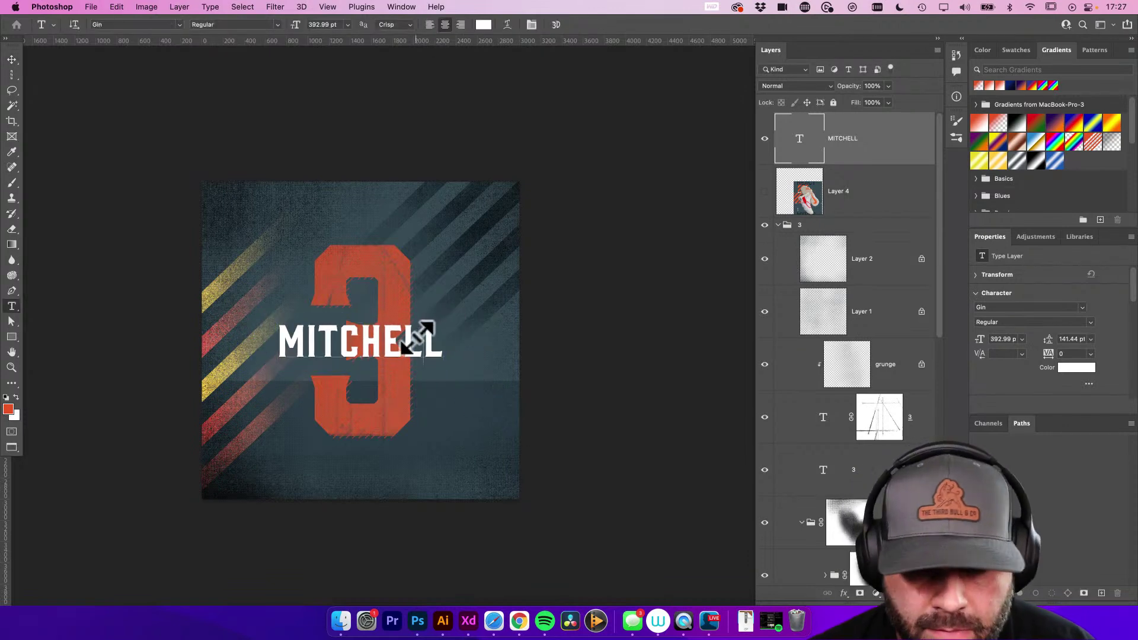
# Set the letter tracking of the whole MITCHELL text to 200
pyautogui.doubleClick(415, 339)
pyautogui.hotkey('alt', 'Right')
pyautogui.hotkey('alt', 'Right')
pyautogui.hotkey('alt', 'Right')
pyautogui.hotkey('alt', 'Right')
pyautogui.hotkey('alt', 'Right')
pyautogui.hotkey('alt', 'Right')
pyautogui.hotkey('alt', 'Right')
pyautogui.hotkey('alt', 'Right')
pyautogui.hotkey('alt', 'Right')
pyautogui.hotkey('alt', 'Right')
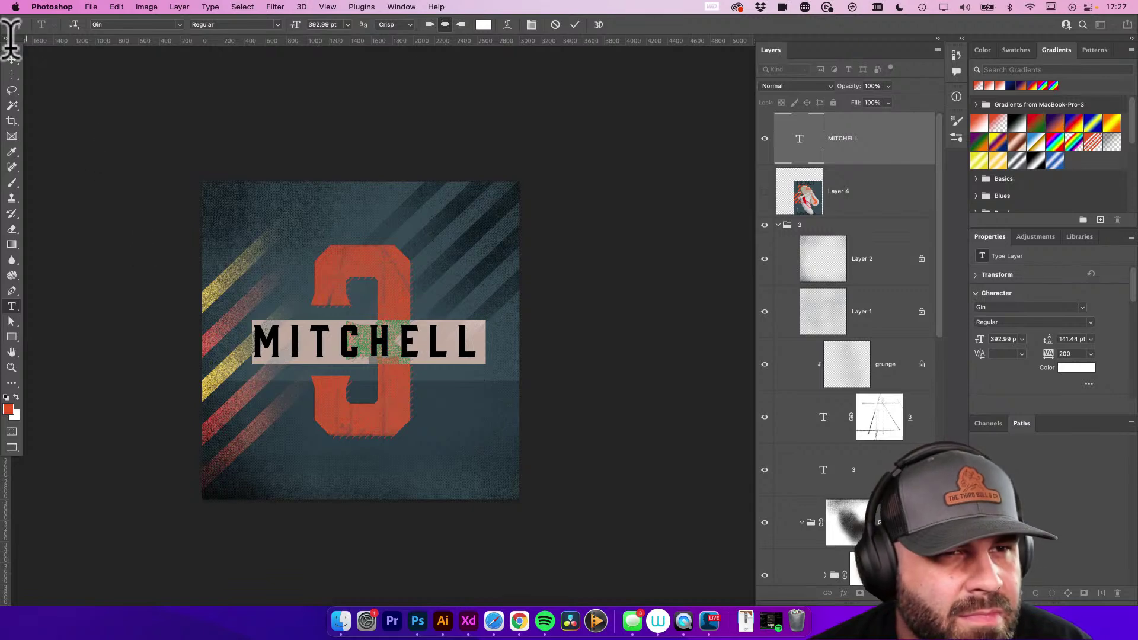
pyautogui.click(12, 60)
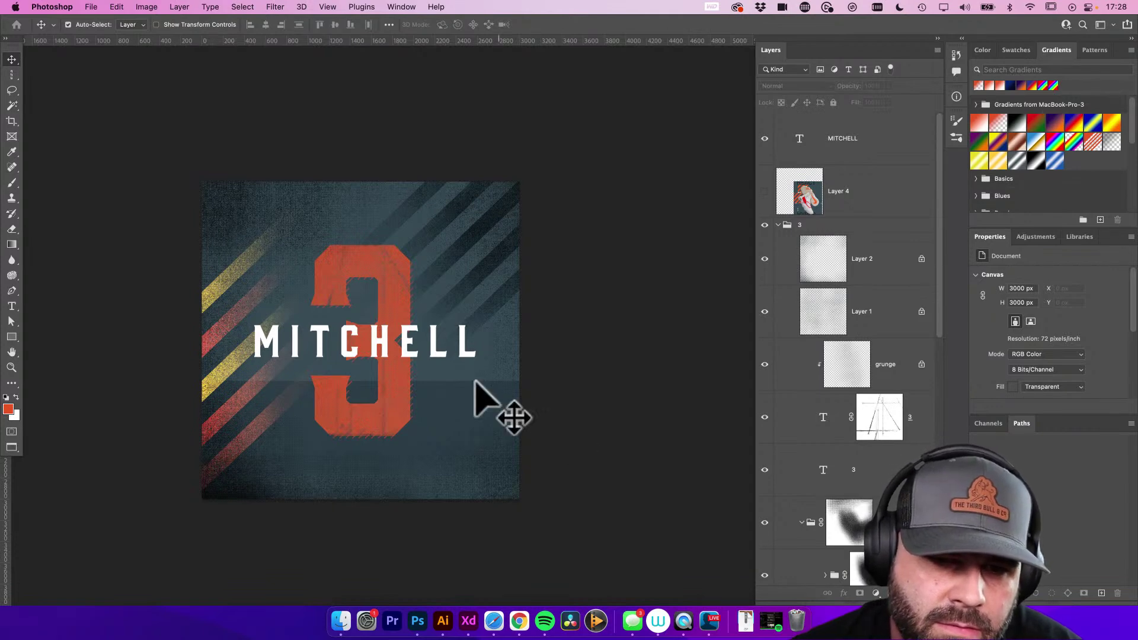
# Move the MITCHELL text below the number, and shift both 3 text layers slightly up together
pyautogui.moveTo(407, 350); pyautogui.dragTo(409, 472)
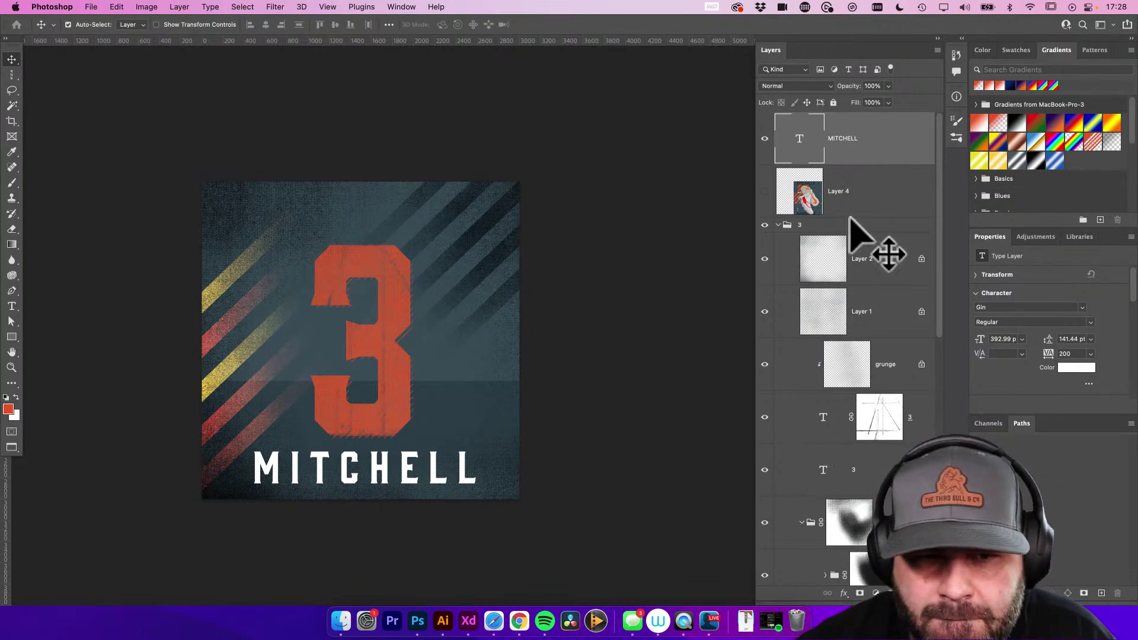
pyautogui.scroll(-1, 850, 235)
pyautogui.scroll(-2, 854, 243)
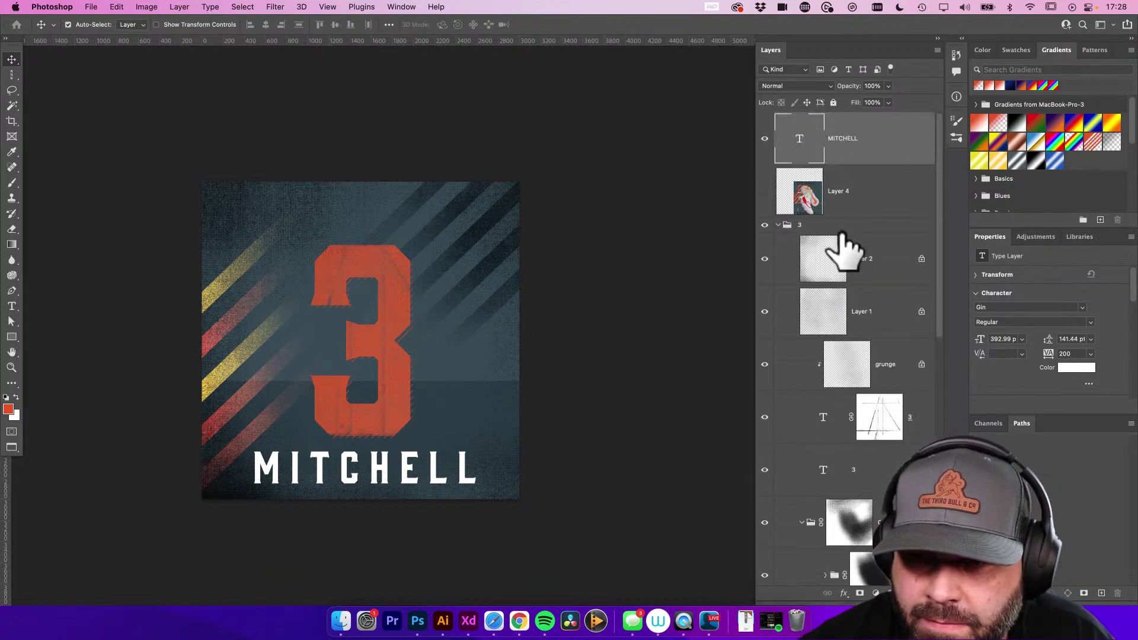
pyautogui.scroll(-4, 848, 252)
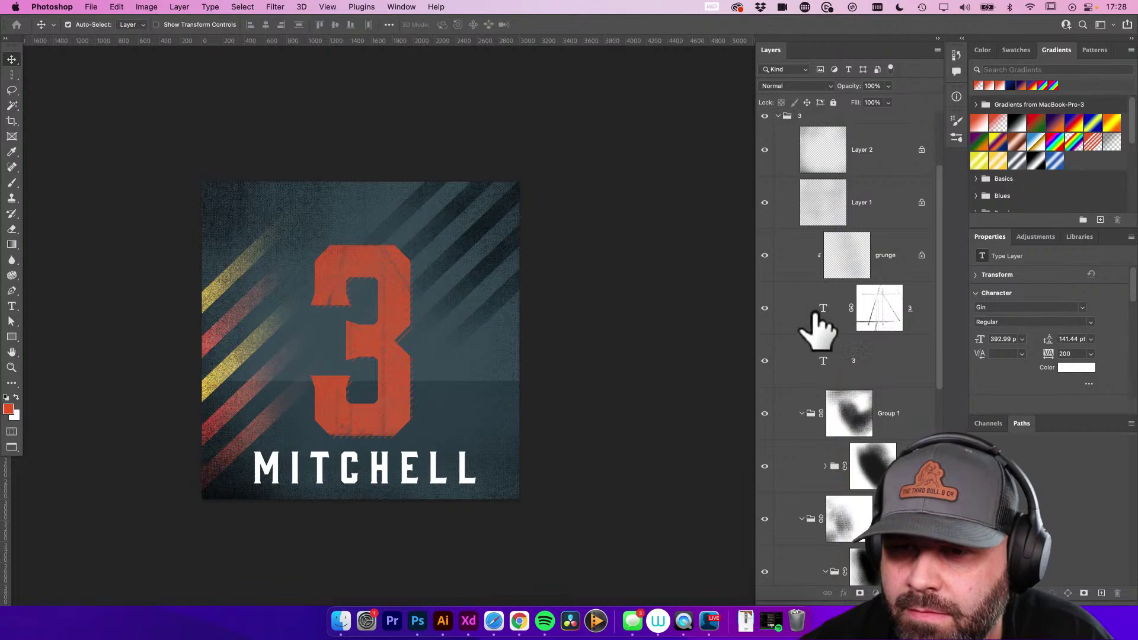
pyautogui.moveTo(819, 327); pyautogui.dragTo(829, 370)
pyautogui.keyDown('shift'); pyautogui.click(867, 362); pyautogui.keyUp('shift')
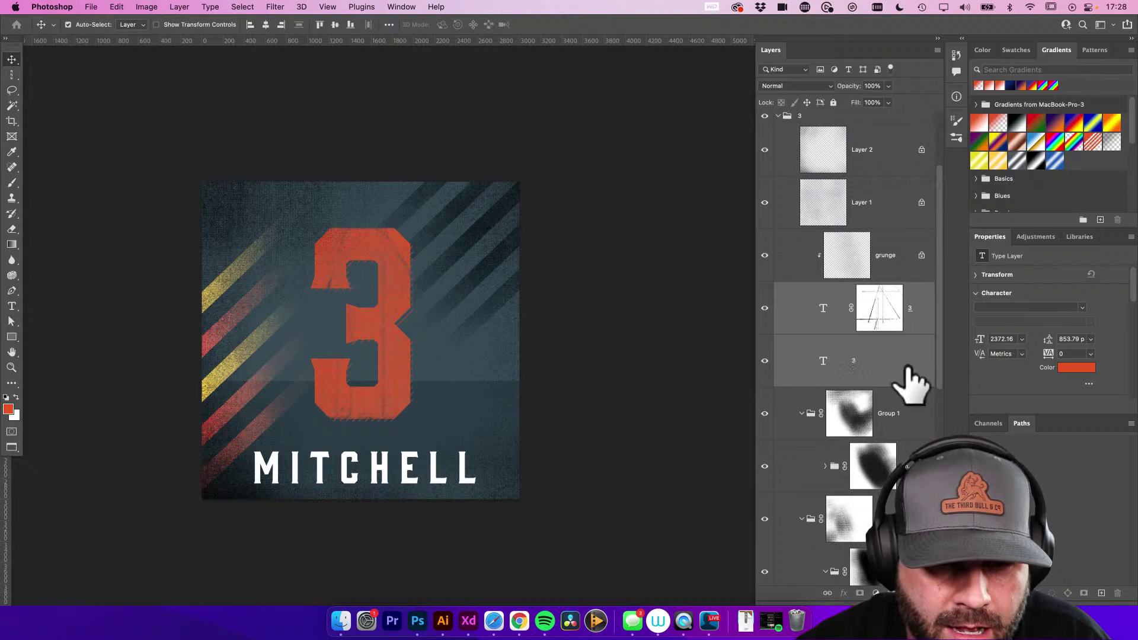
# Shift the MITCHELL text slightly up and to the right beneath the 3, then deselect all layers
pyautogui.moveTo(384, 469); pyautogui.dragTo(384, 463)
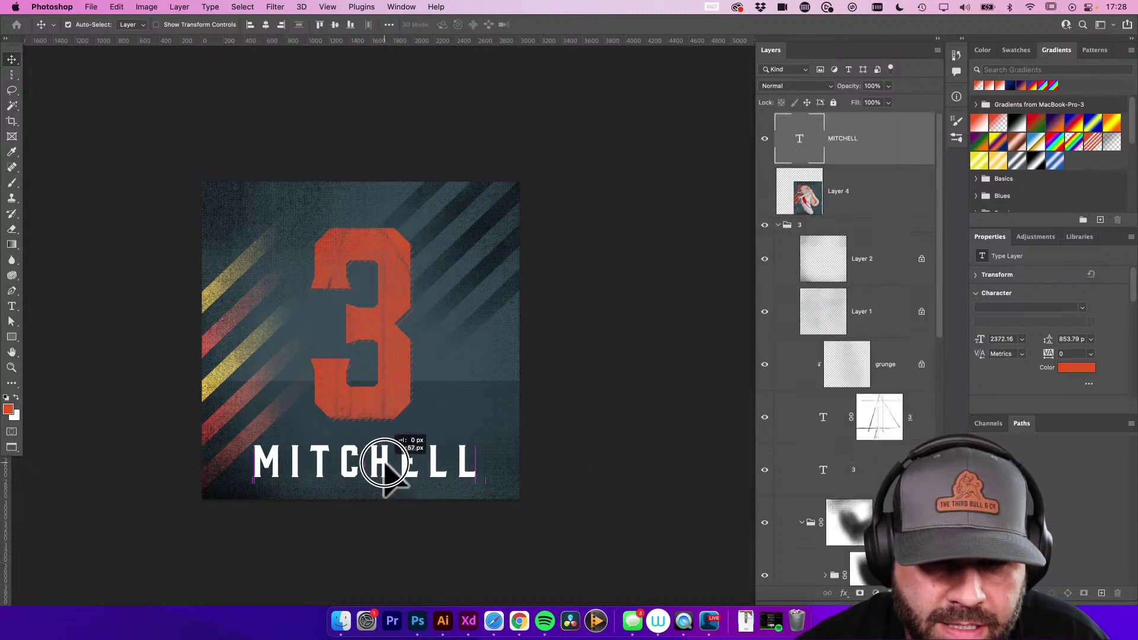
pyautogui.doubleClick(397, 461)
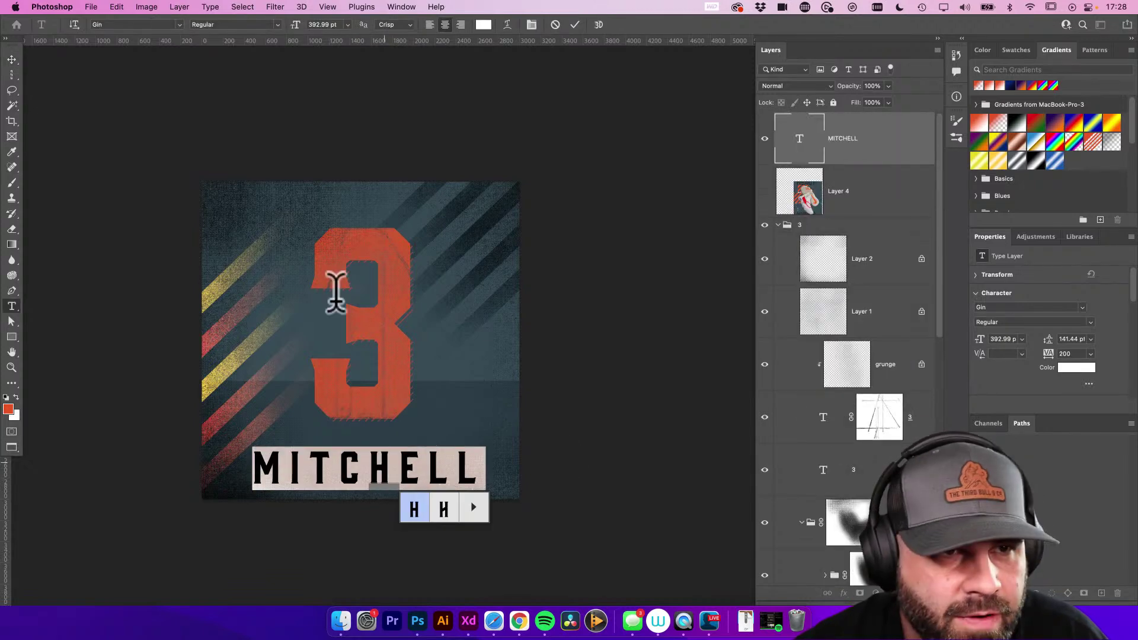
pyautogui.click(12, 59)
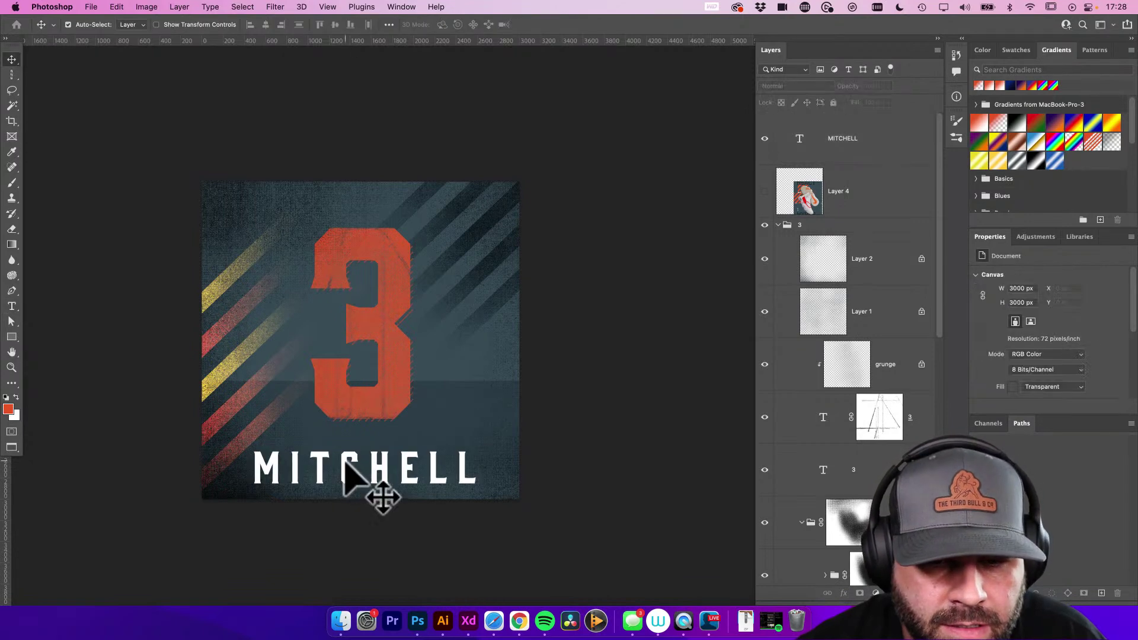
pyautogui.moveTo(347, 463); pyautogui.dragTo(370, 456)
pyautogui.press('super+z')
pyautogui.click(600, 428)
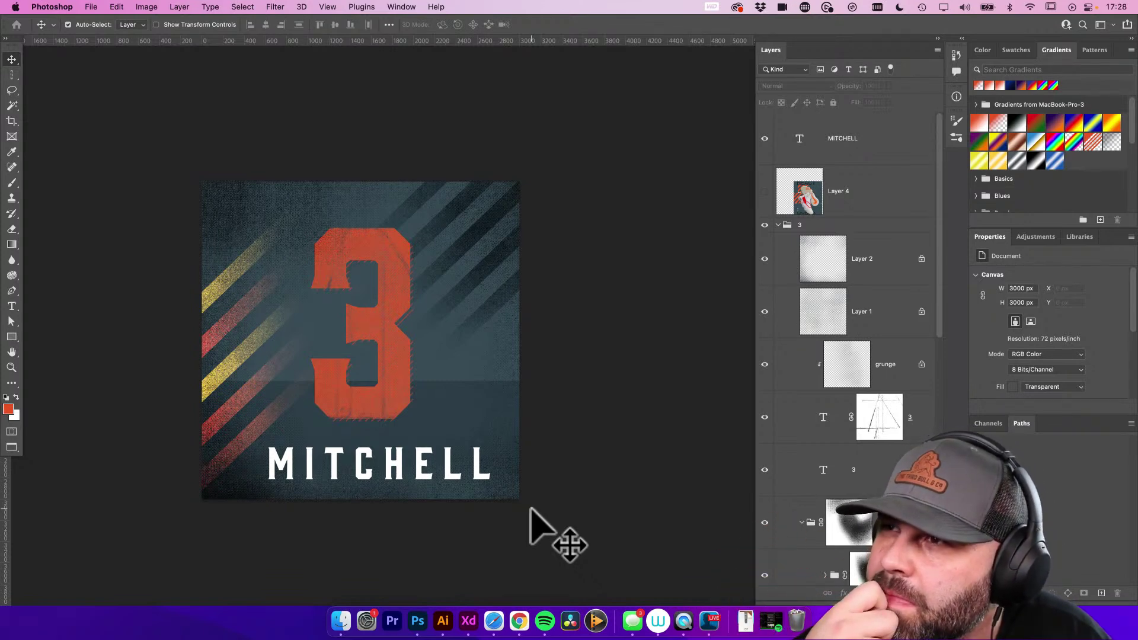
# Collapse group 3, check the shoe reference image on Layer 4, and delete that layer
pyautogui.click(779, 225)
pyautogui.click(853, 213)
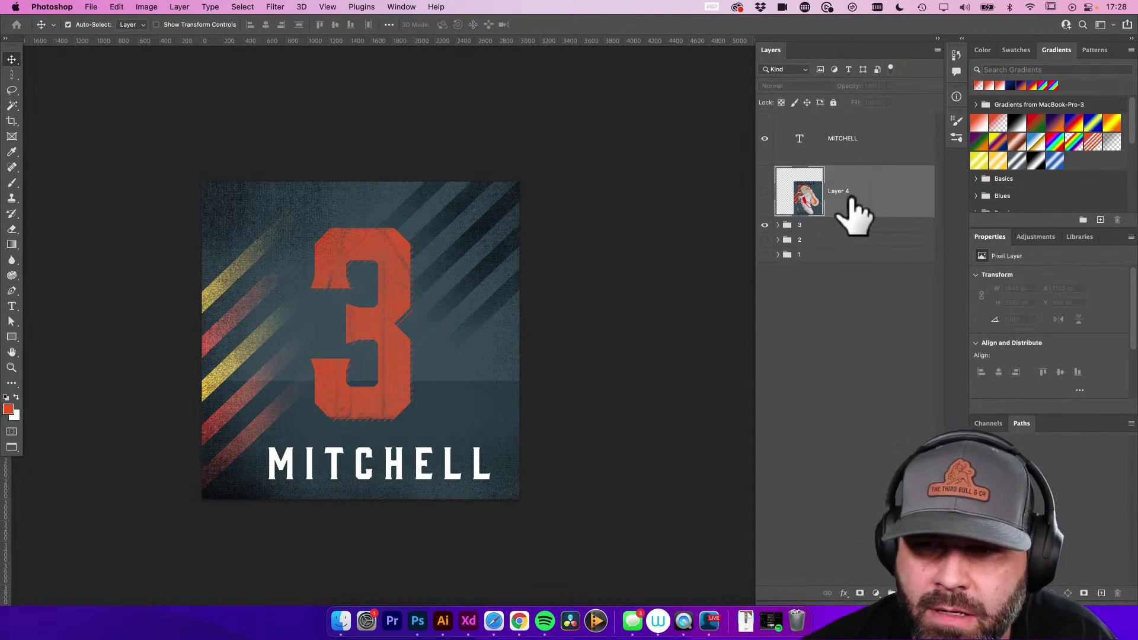
pyautogui.click(764, 191)
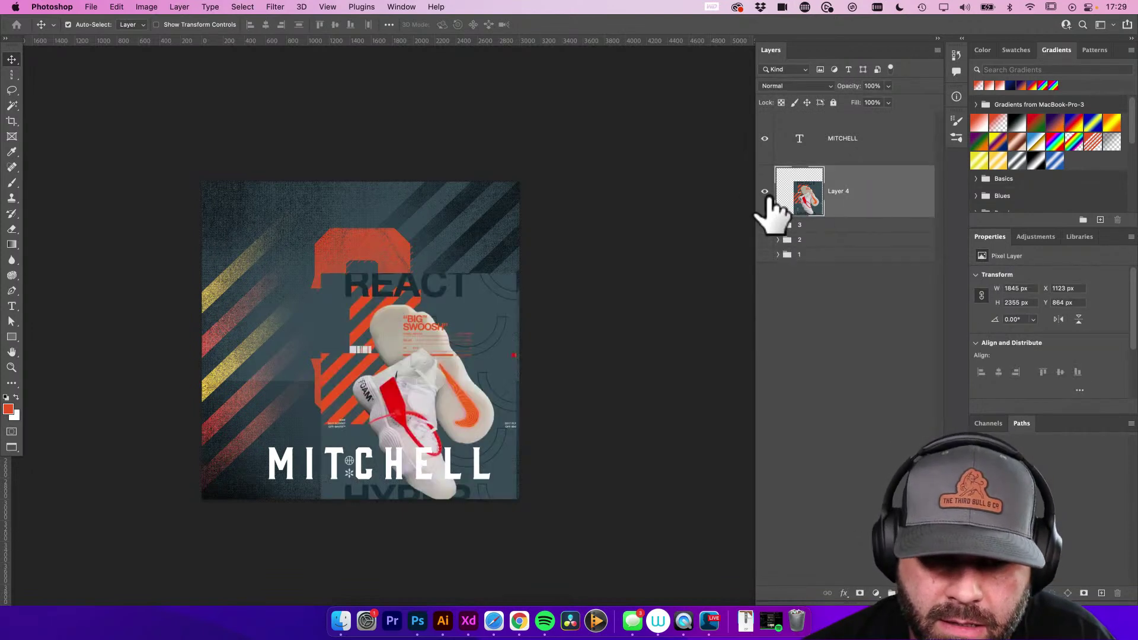
pyautogui.click(765, 192)
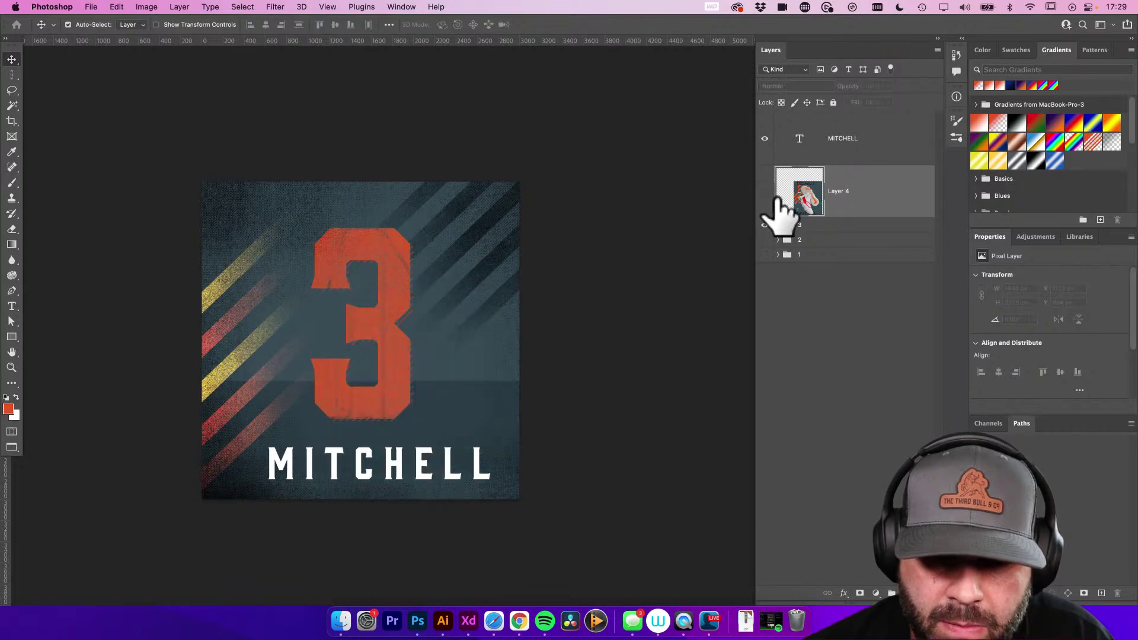
pyautogui.press('Delete')
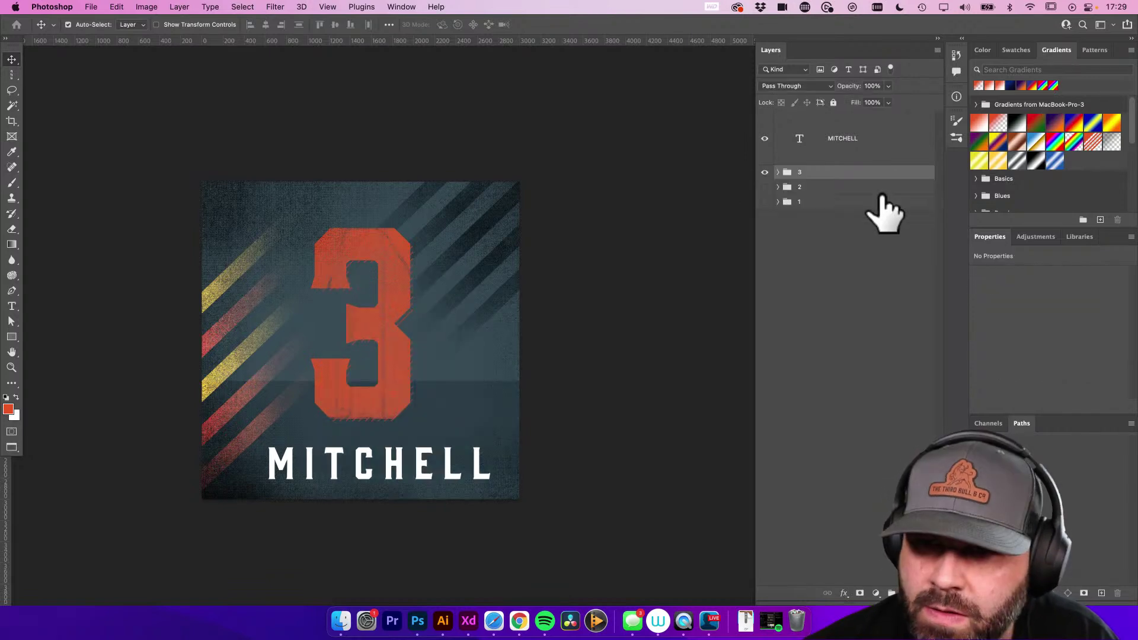
# Place the MITCHELL text layer inside group 3, above Layer 2
pyautogui.click(843, 138)
pyautogui.click(778, 171)
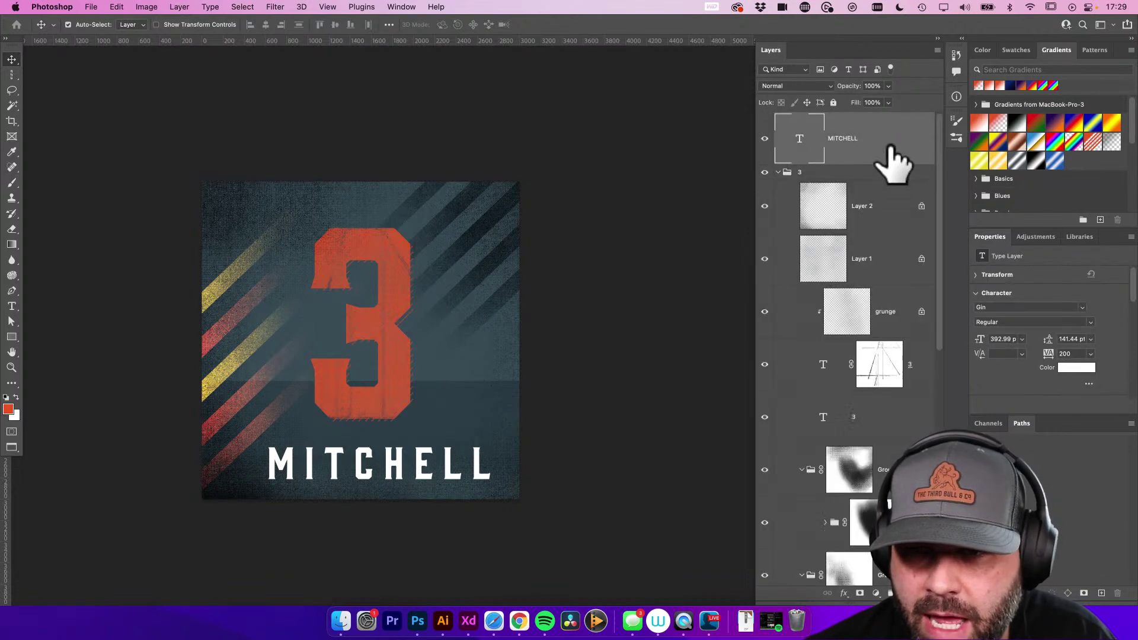
pyautogui.moveTo(884, 142); pyautogui.dragTo(866, 181)
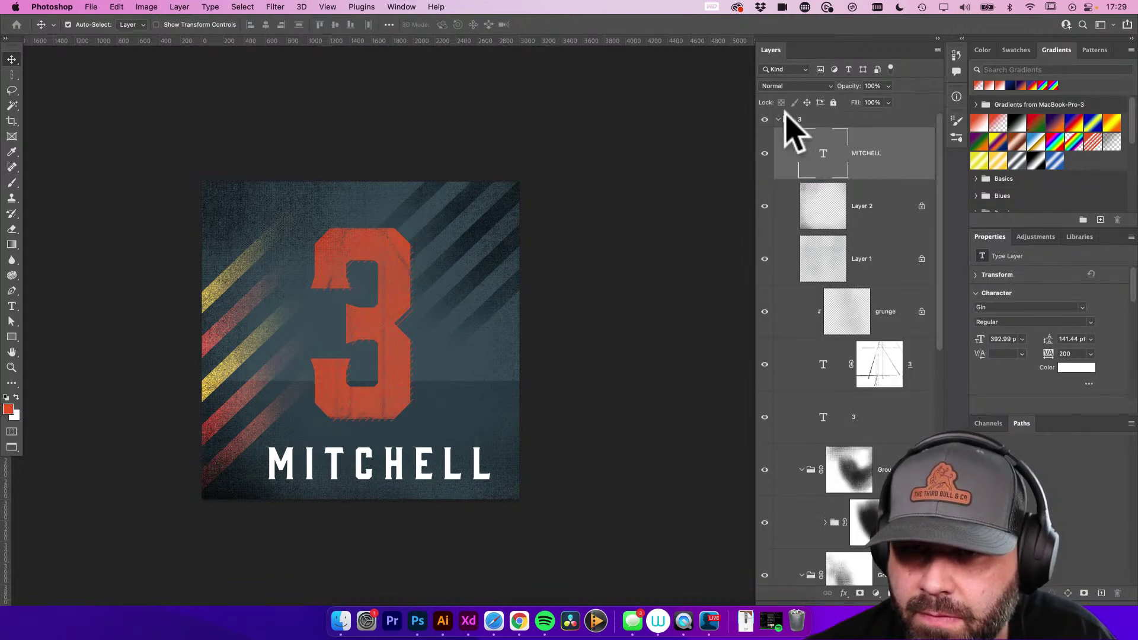
# Duplicate group 3 as a new group named 4, hide the original, and expand the new group
pyautogui.click(786, 121)
pyautogui.click(777, 120)
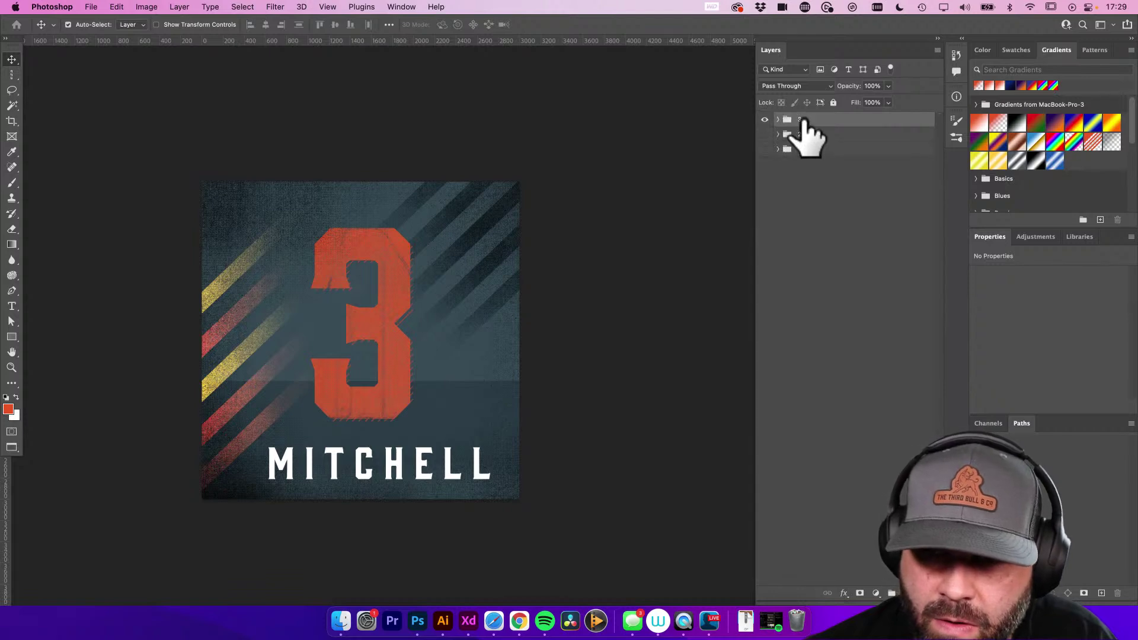
pyautogui.moveTo(355, 290); pyautogui.dragTo(357, 289)
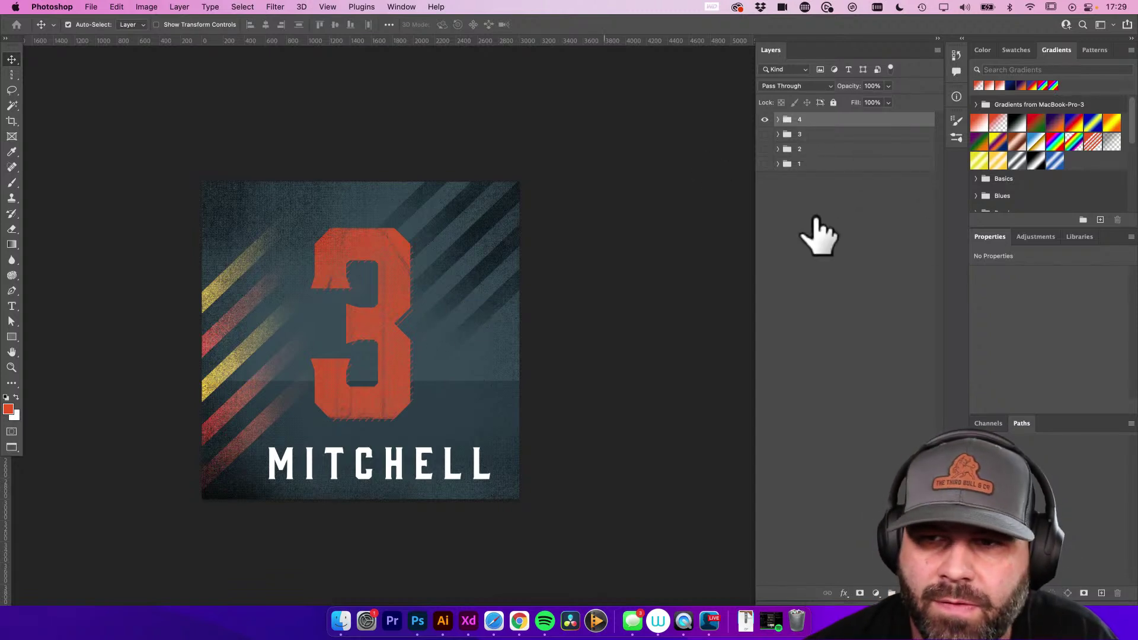
pyautogui.click(778, 120)
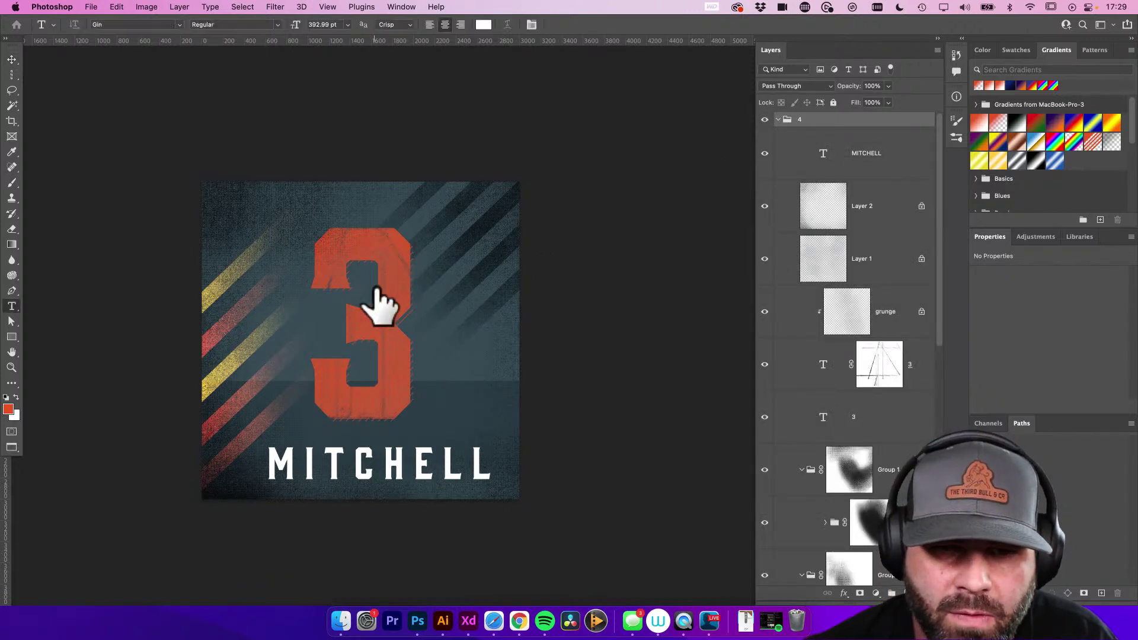
# Change the large orange grunge-textured number from 3 to 4
pyautogui.doubleClick(371, 287)
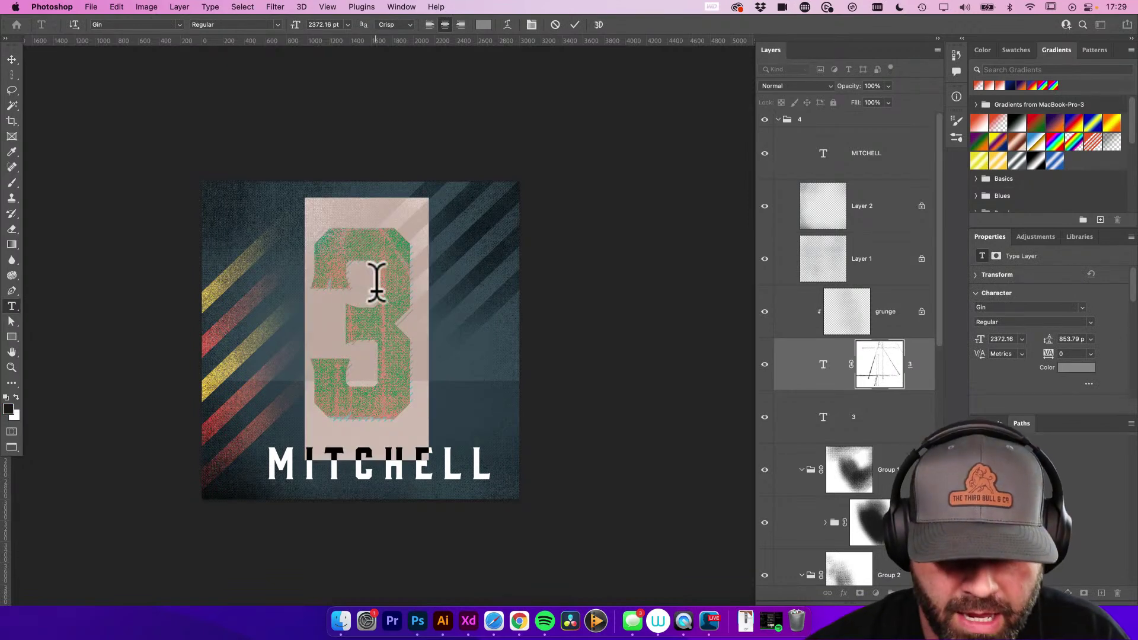
pyautogui.write('4')
pyautogui.click(12, 59)
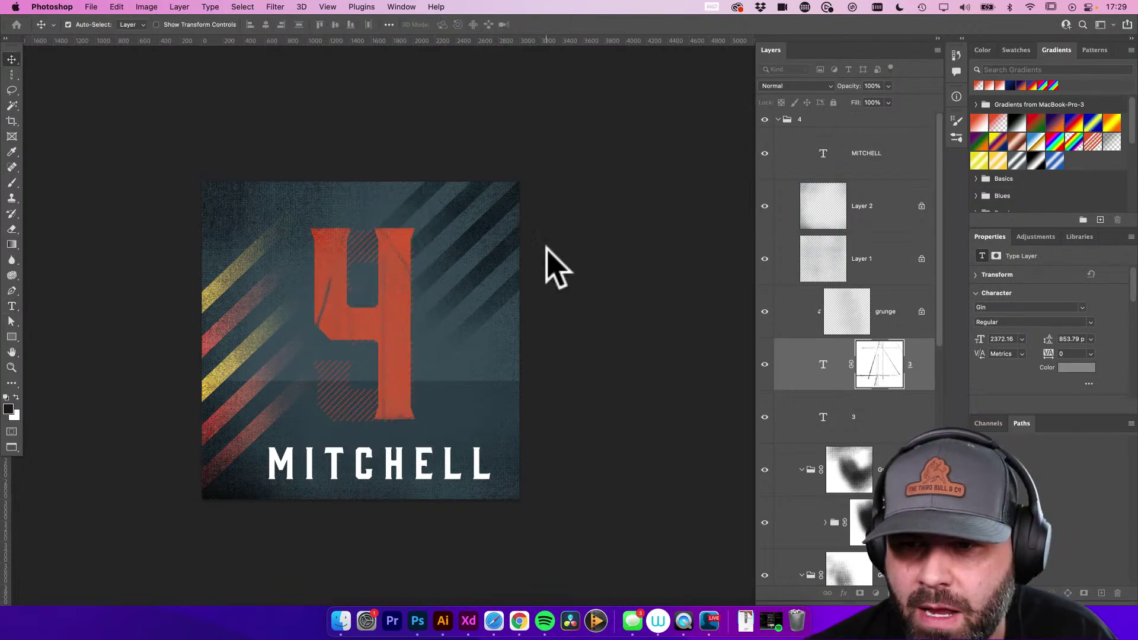
# Change the hatched number behind the main one to 4, and nudge the MITCHELL text slightly up and to the right
pyautogui.click(829, 422)
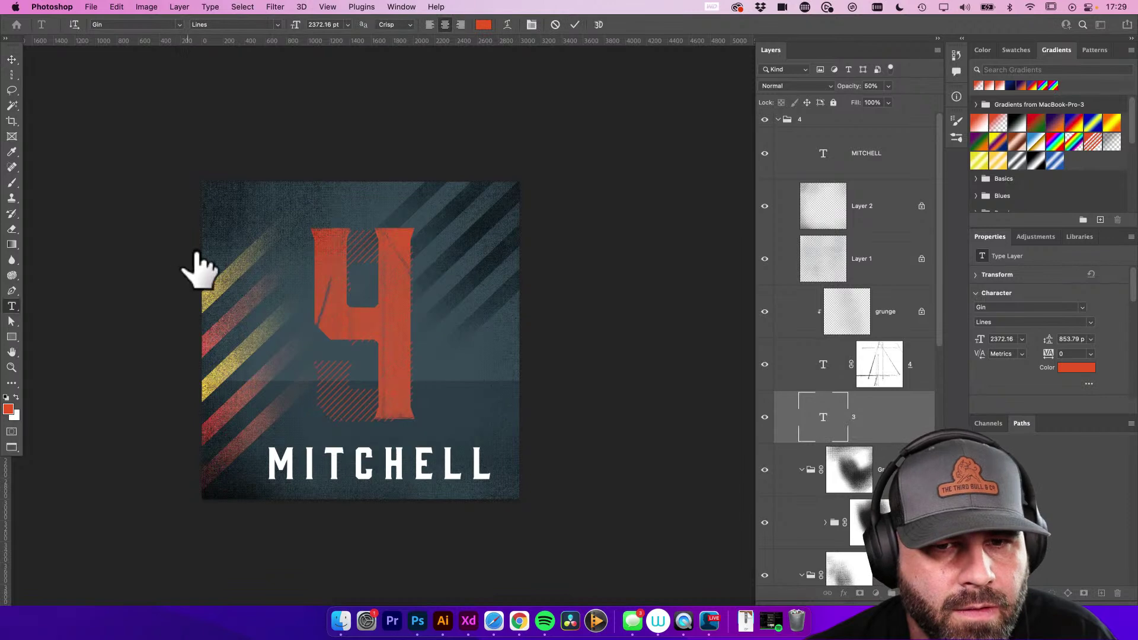
pyautogui.press('t')
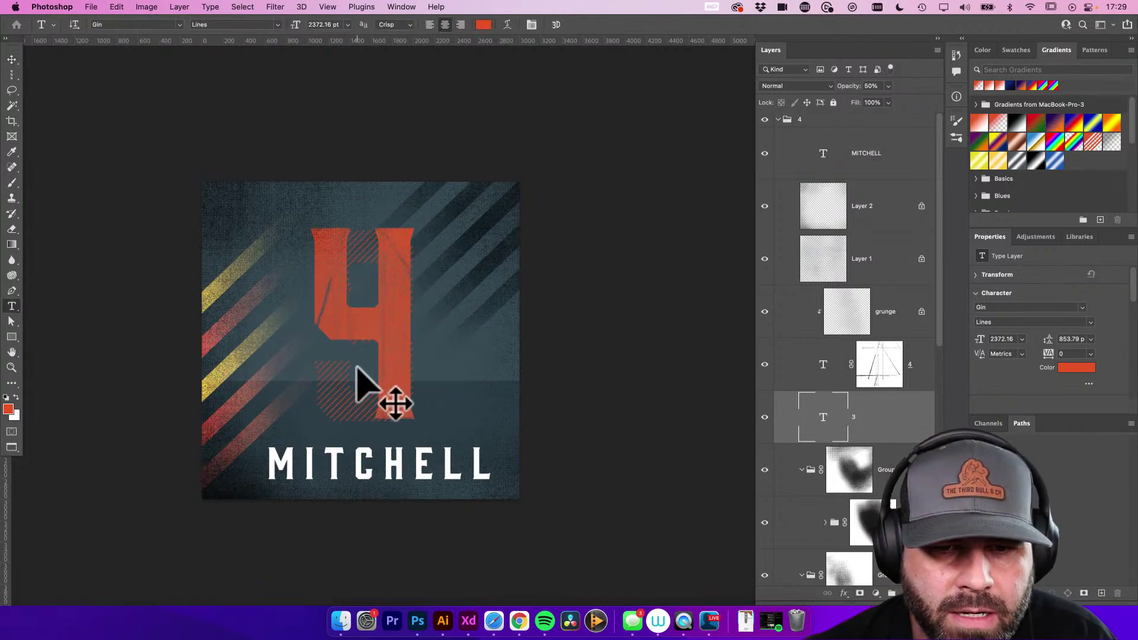
pyautogui.click(359, 364)
pyautogui.press('super+a')
pyautogui.press('BackSpace')
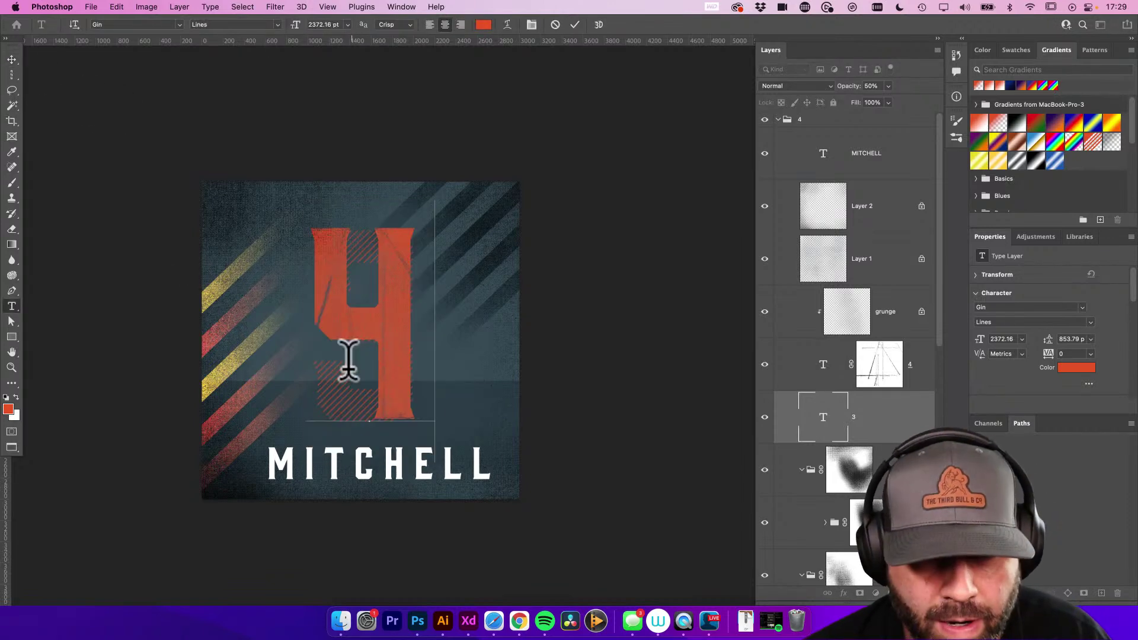
pyautogui.click(12, 59)
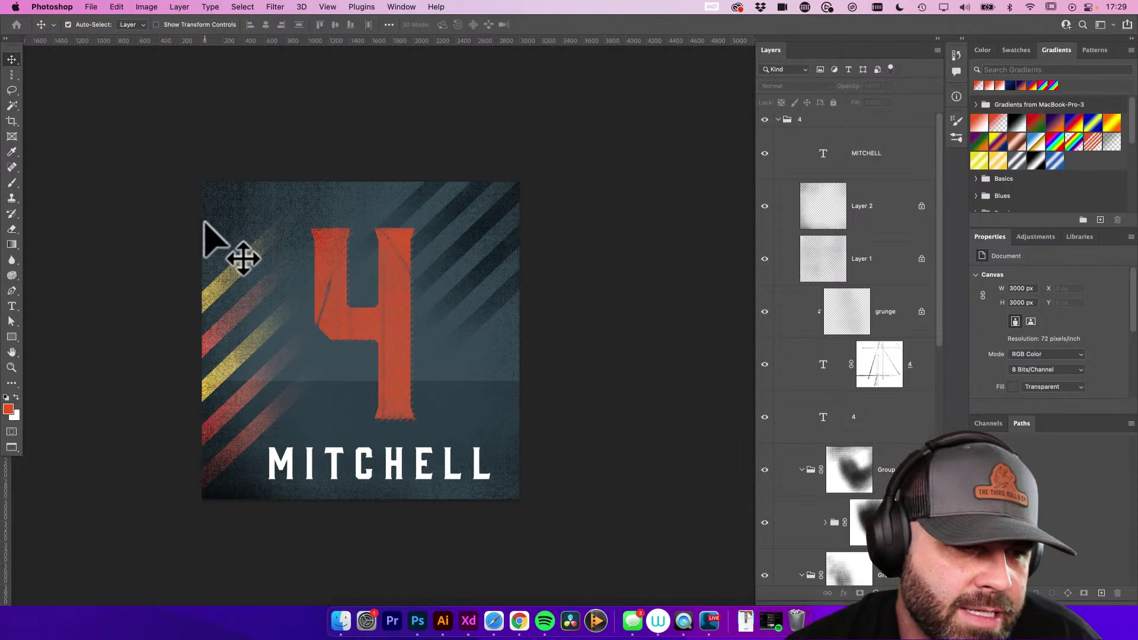
pyautogui.scroll(-2, 567, 363)
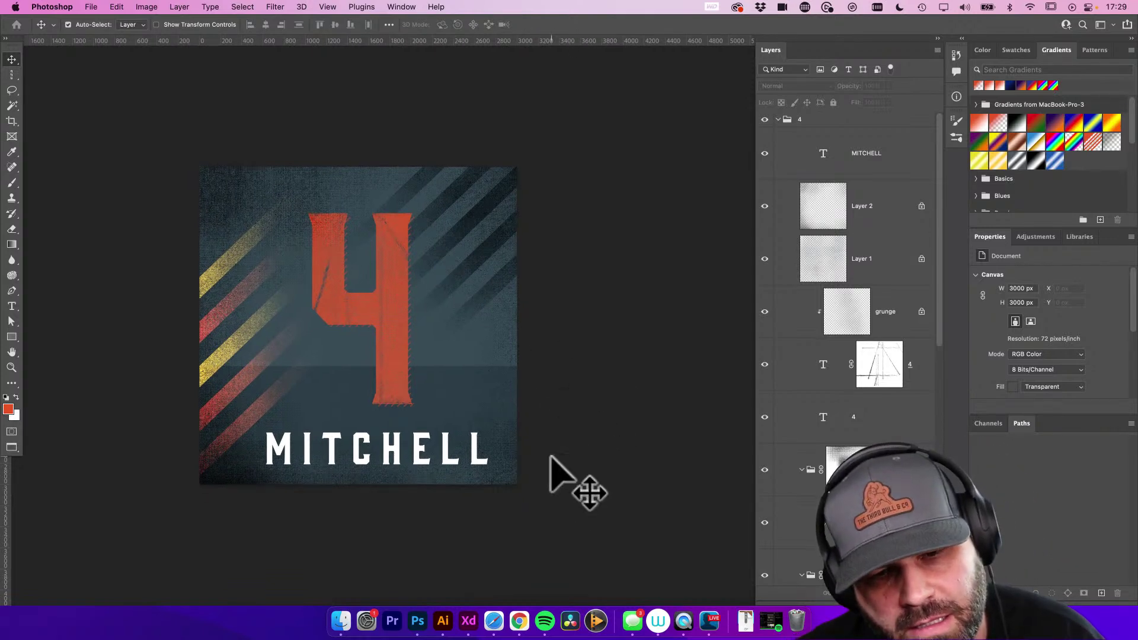
pyautogui.moveTo(474, 458); pyautogui.dragTo(478, 455)
# Switch to Safari, return to the Pinterest basketball poster results, and capture the sketched basketball and hoop graphic
pyautogui.click(495, 621)
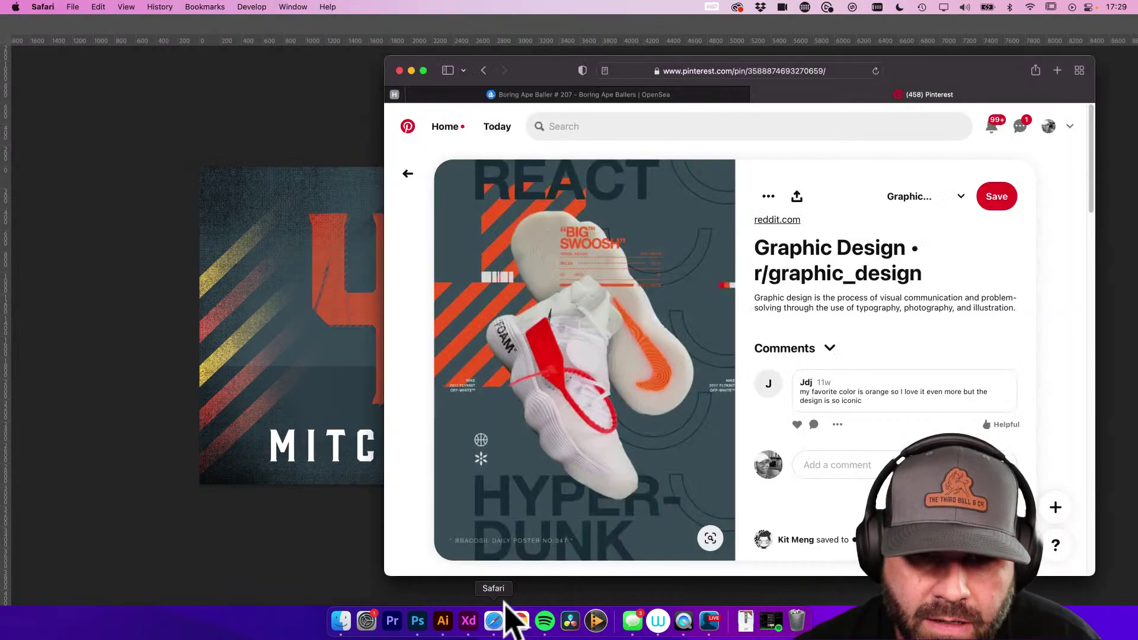
pyautogui.click(484, 71)
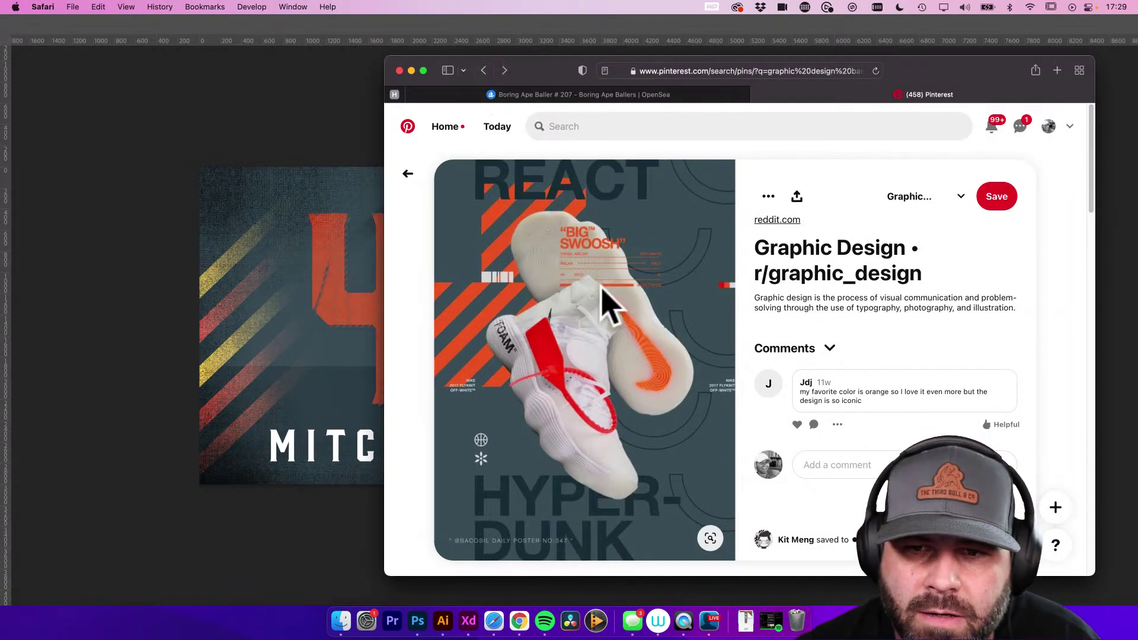
pyautogui.scroll(-3, 688, 419)
pyautogui.scroll(-10, 690, 419)
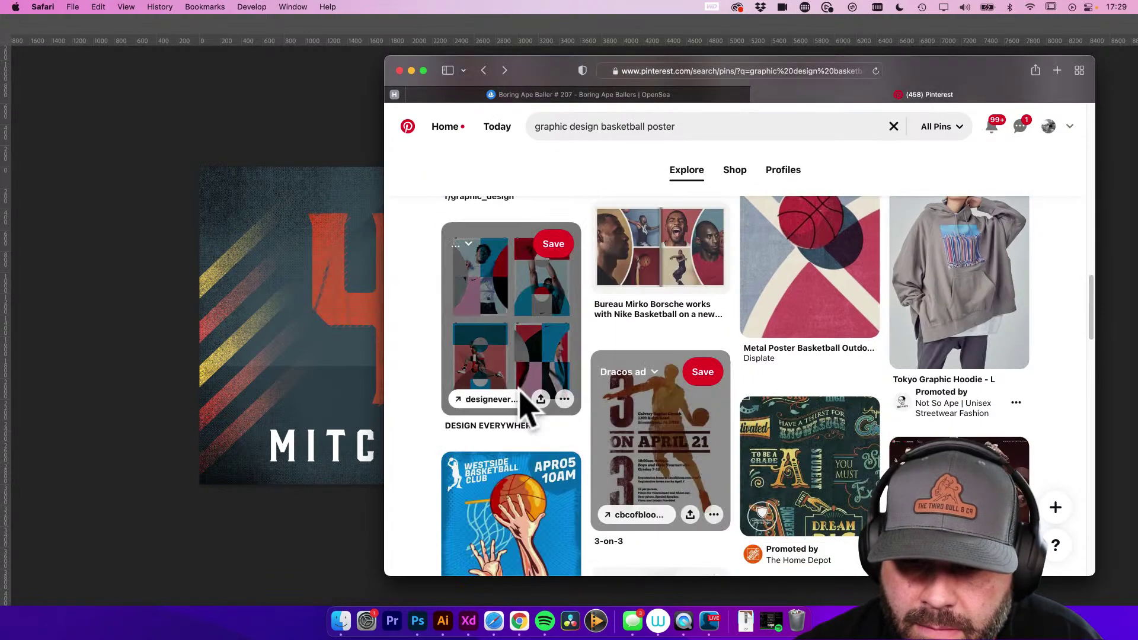
pyautogui.scroll(-8, 680, 451)
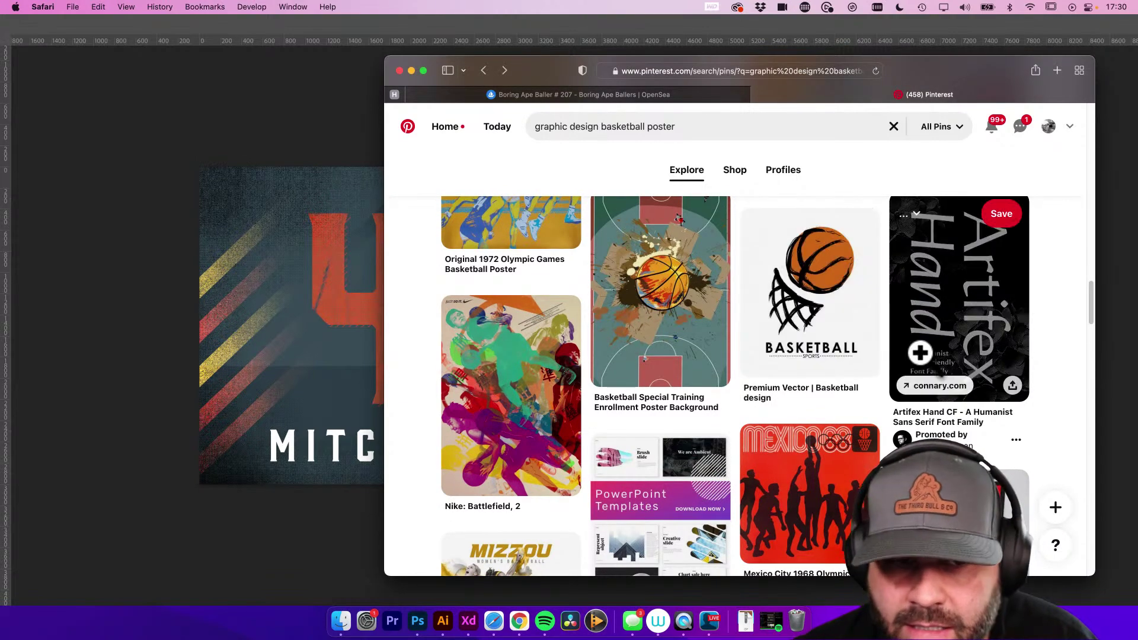
pyautogui.press('super+shift+4')
pyautogui.moveTo(753, 211); pyautogui.dragTo(869, 339)
# Return to Photoshop, paste the basketball graphic at the top of group 4, and enlarge it to about 3274 × 3644 px
pyautogui.click(272, 216)
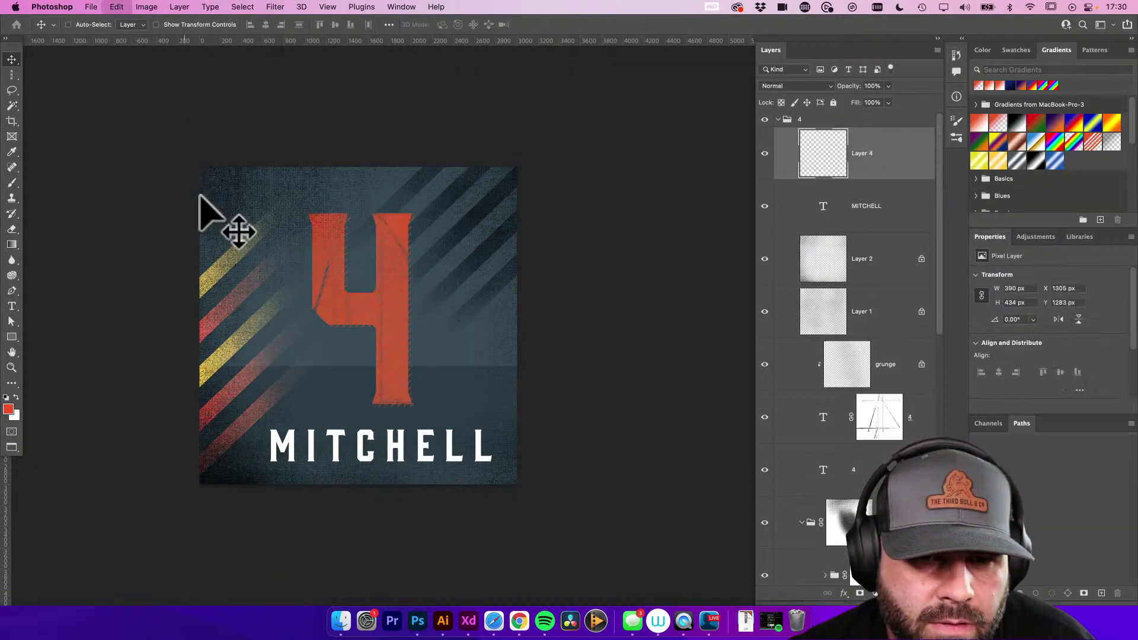
pyautogui.press('super+v')
pyautogui.press('super+t')
pyautogui.moveTo(379, 304); pyautogui.dragTo(630, 223)
pyautogui.press('Return')
# Set the basketball layer to Multiply beneath Layer 3 and shift it down and left so the ball sits behind the 4
pyautogui.hotkey('shift', 'alt', 'm')
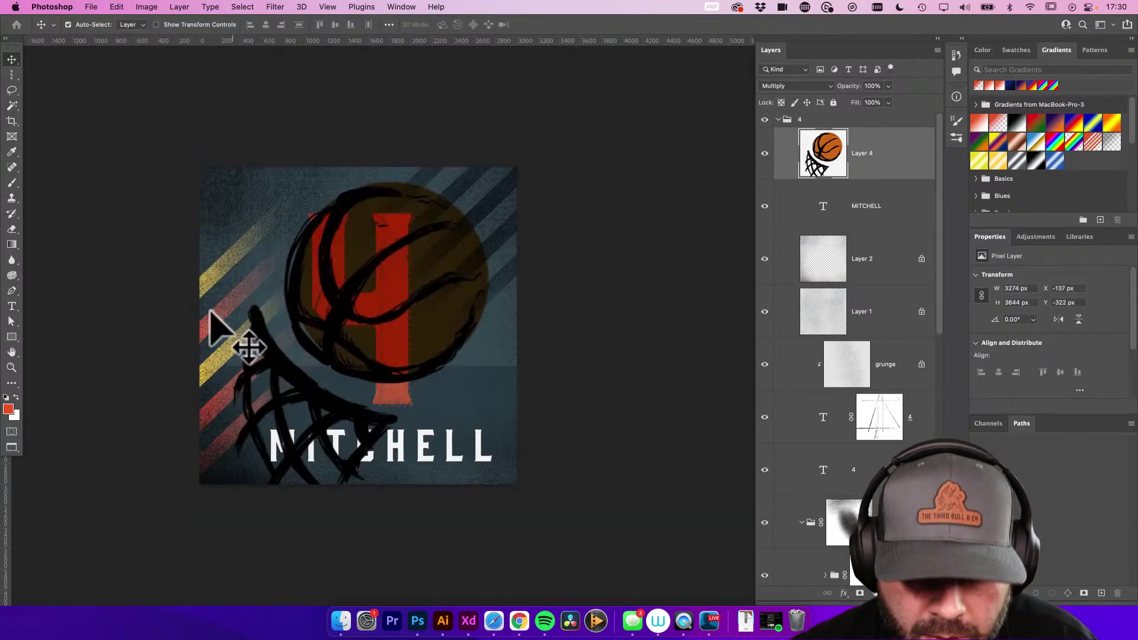
pyautogui.press('super+[')
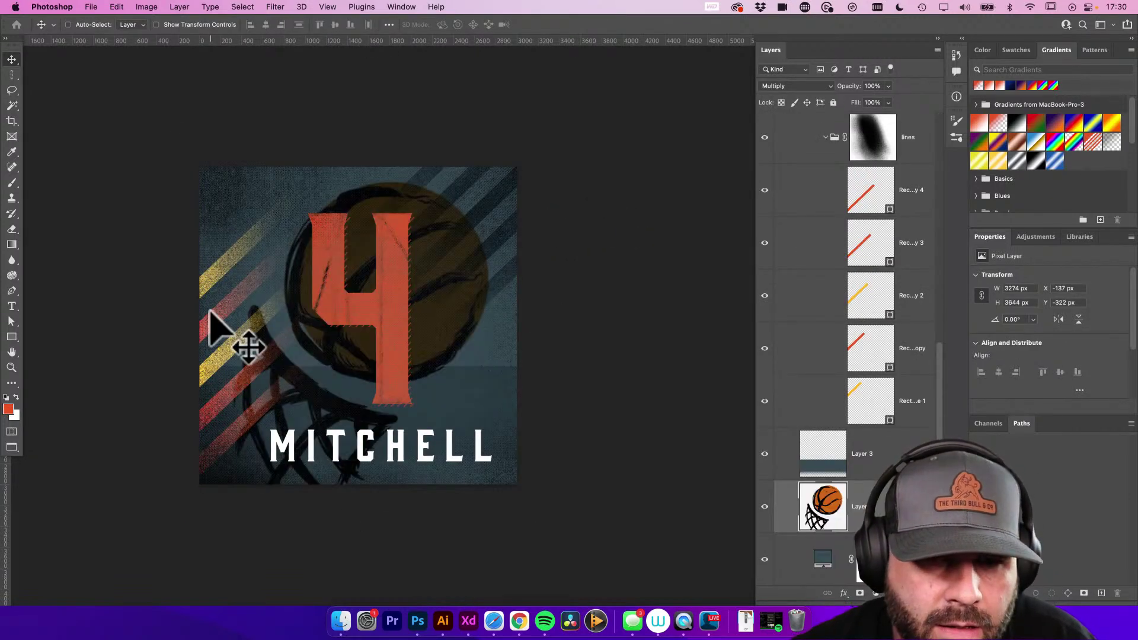
pyautogui.moveTo(442, 285); pyautogui.dragTo(449, 323)
pyautogui.keyDown('super'); pyautogui.click(630, 373); pyautogui.keyUp('super')
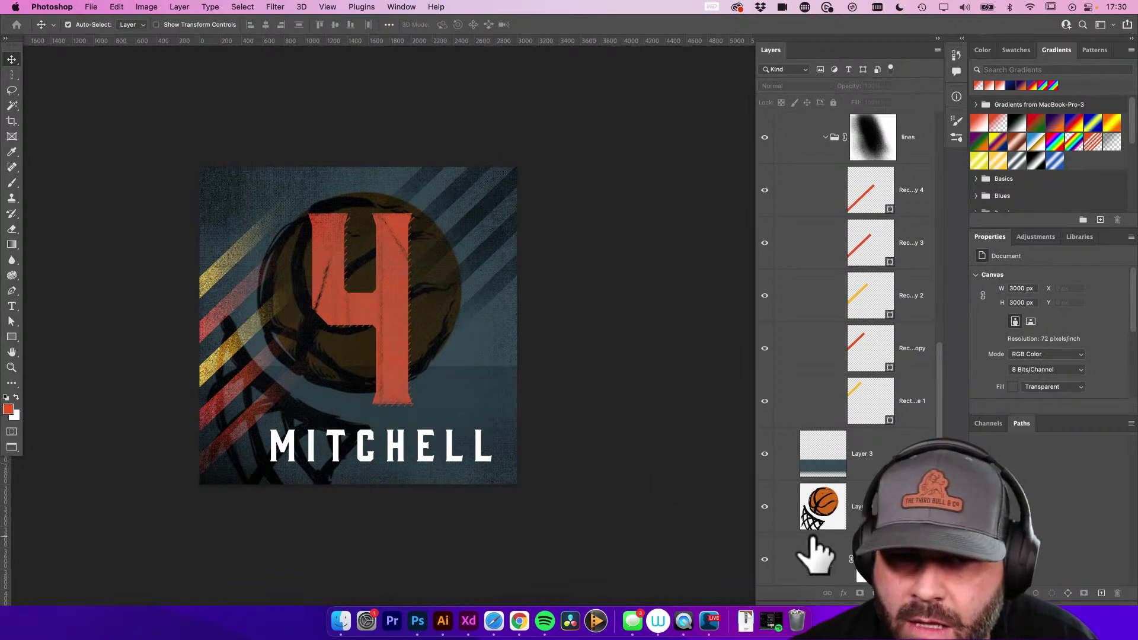
# Switch to Safari, browse more basketball poster results, and open the "Attack the Day" football poster to study its layout
pyautogui.click(493, 621)
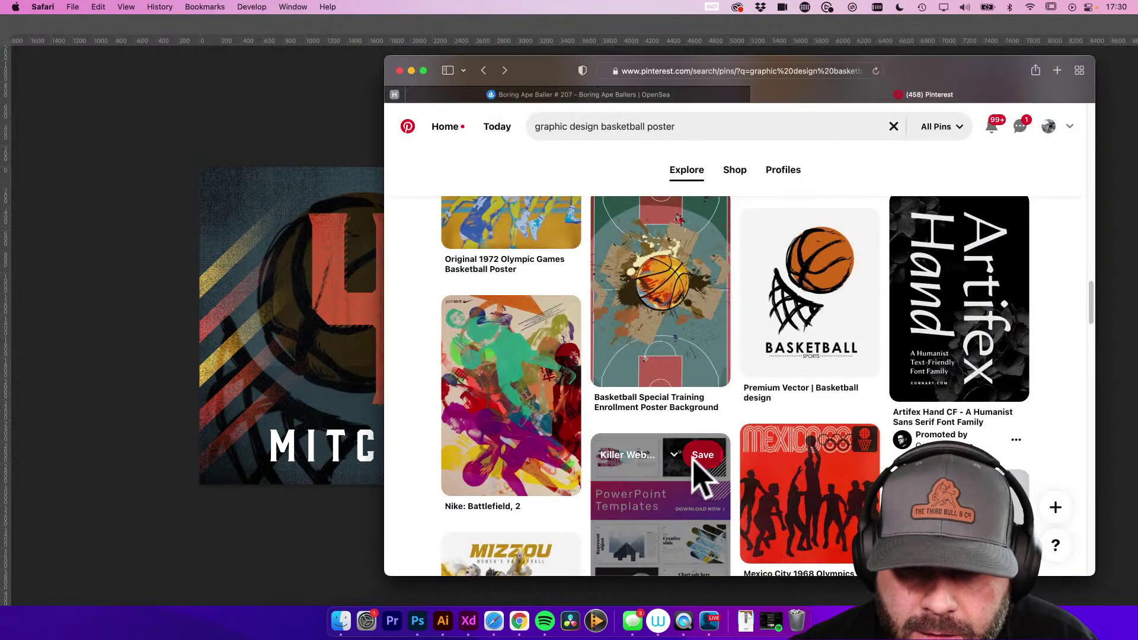
pyautogui.scroll(-5, 698, 470)
pyautogui.scroll(-5, 516, 393)
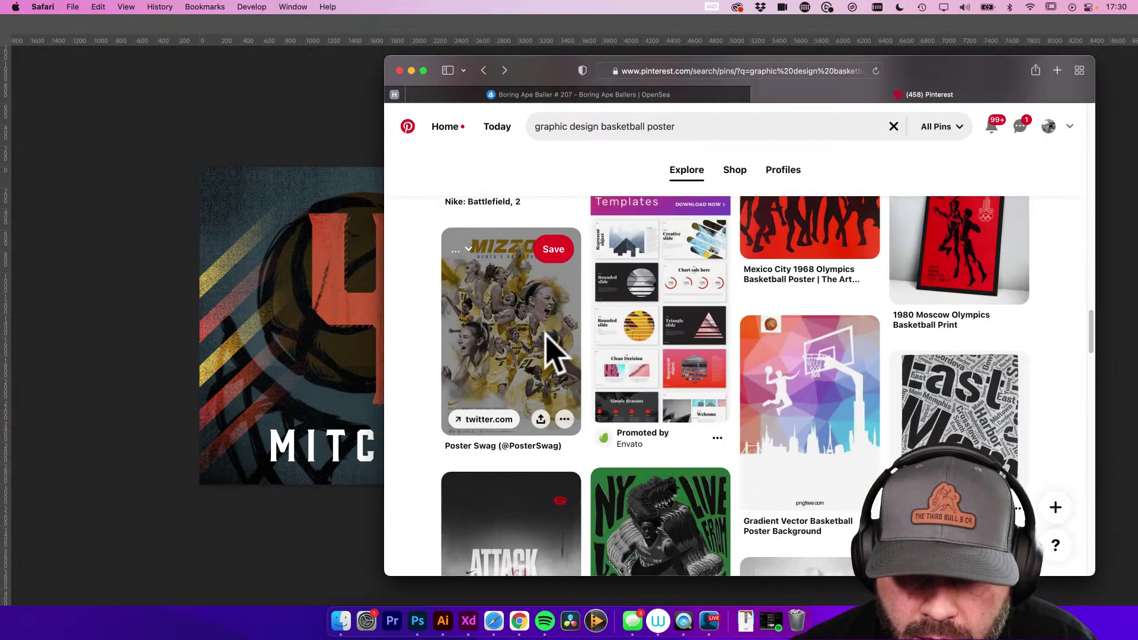
pyautogui.scroll(-2, 592, 411)
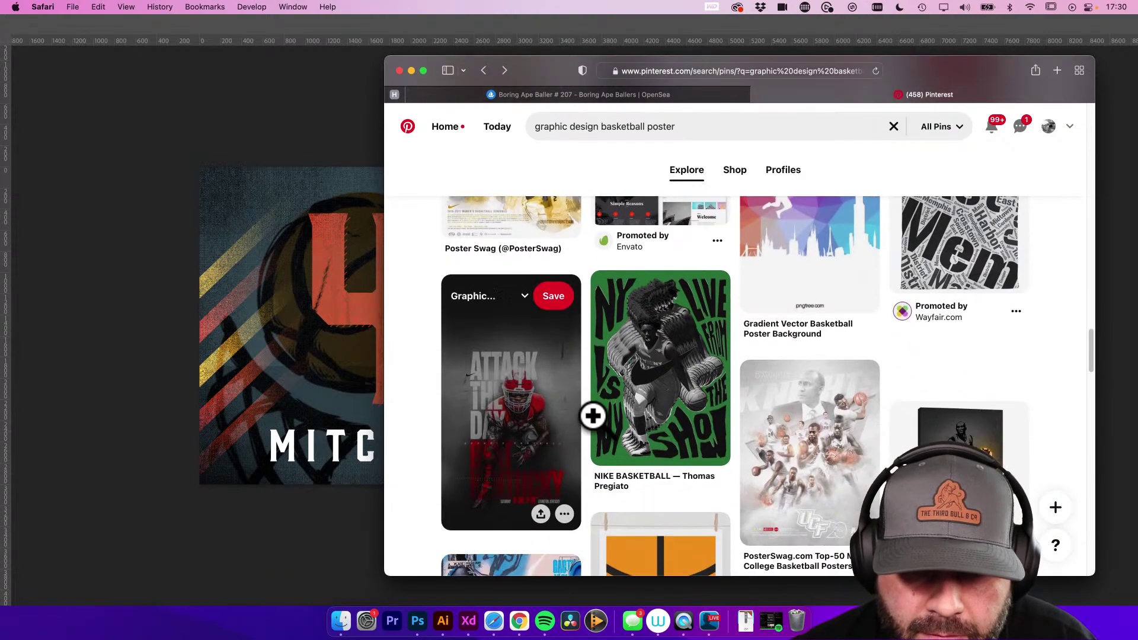
pyautogui.scroll(-2, 668, 464)
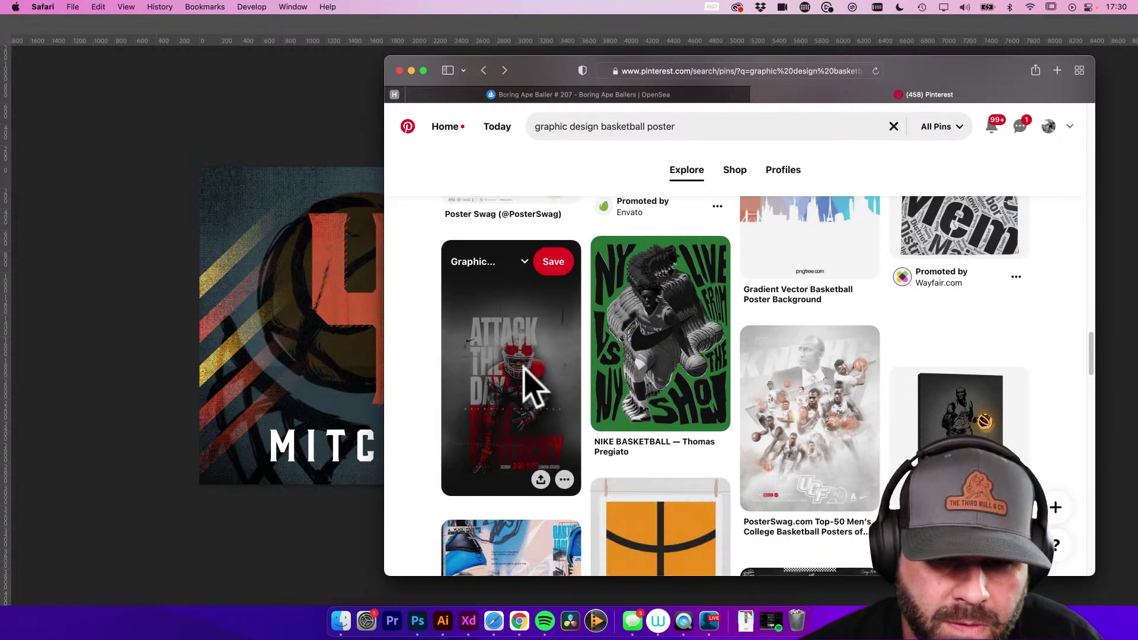
pyautogui.click(513, 417)
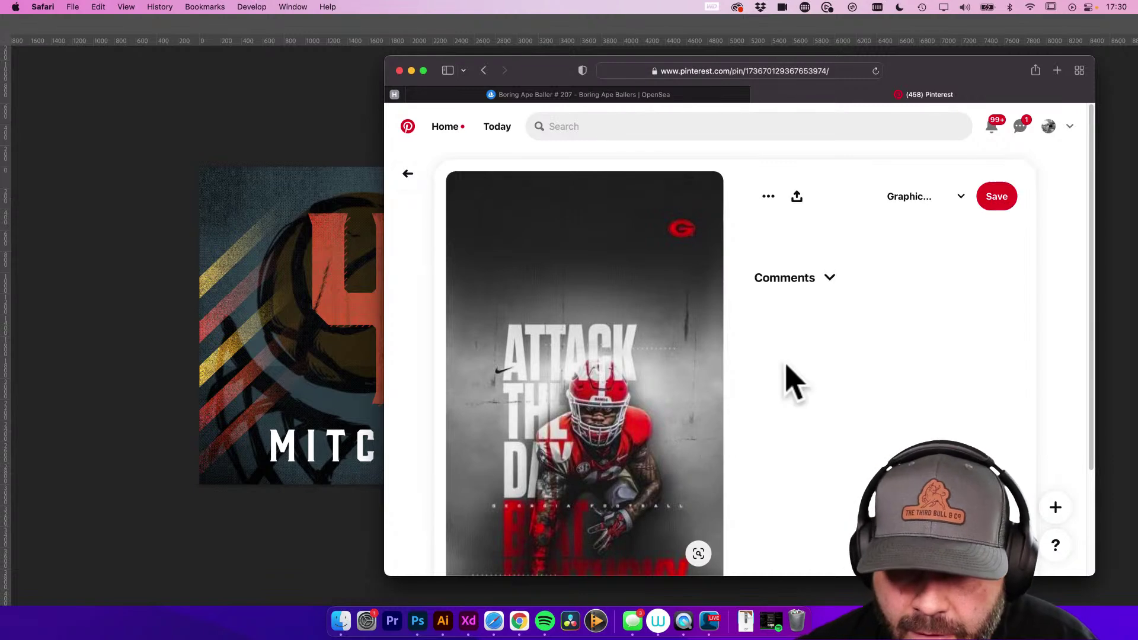
pyautogui.scroll(-1, 818, 395)
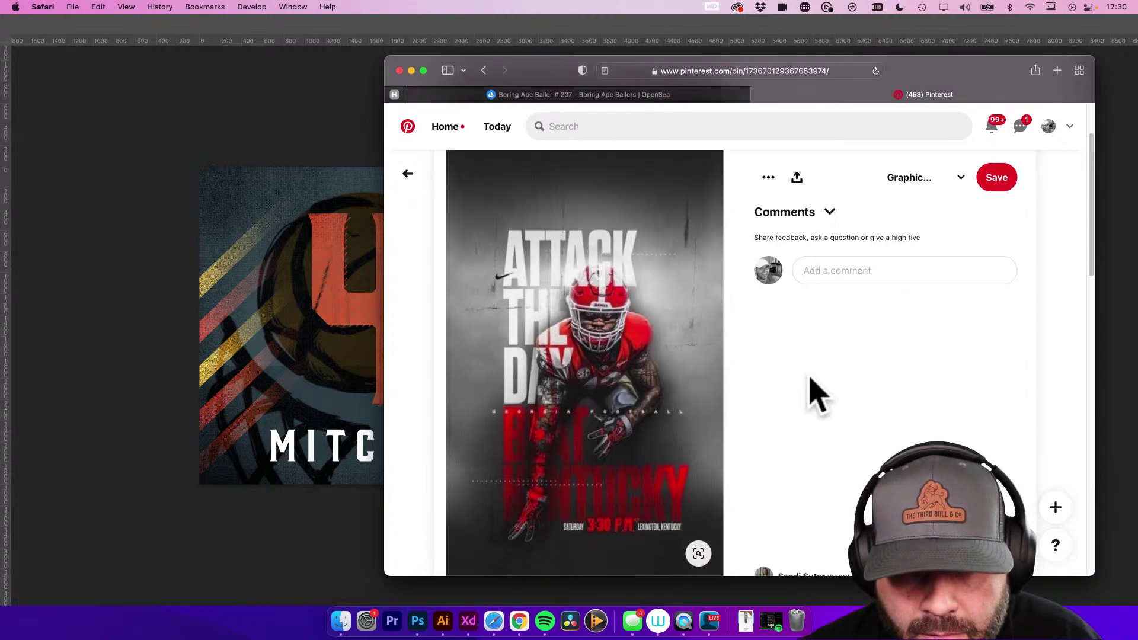
pyautogui.scroll(-2, 818, 396)
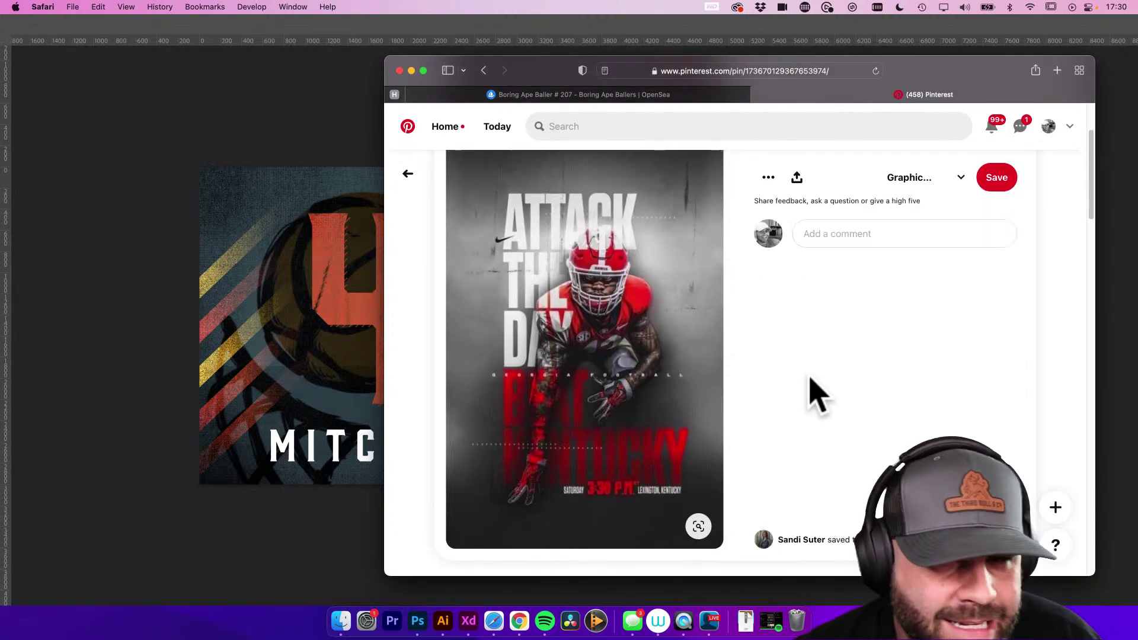
# Browse the related pins below the football poster and capture the flexing player with the red JAMES jersey
pyautogui.scroll(-5, 818, 395)
pyautogui.scroll(-1, 819, 395)
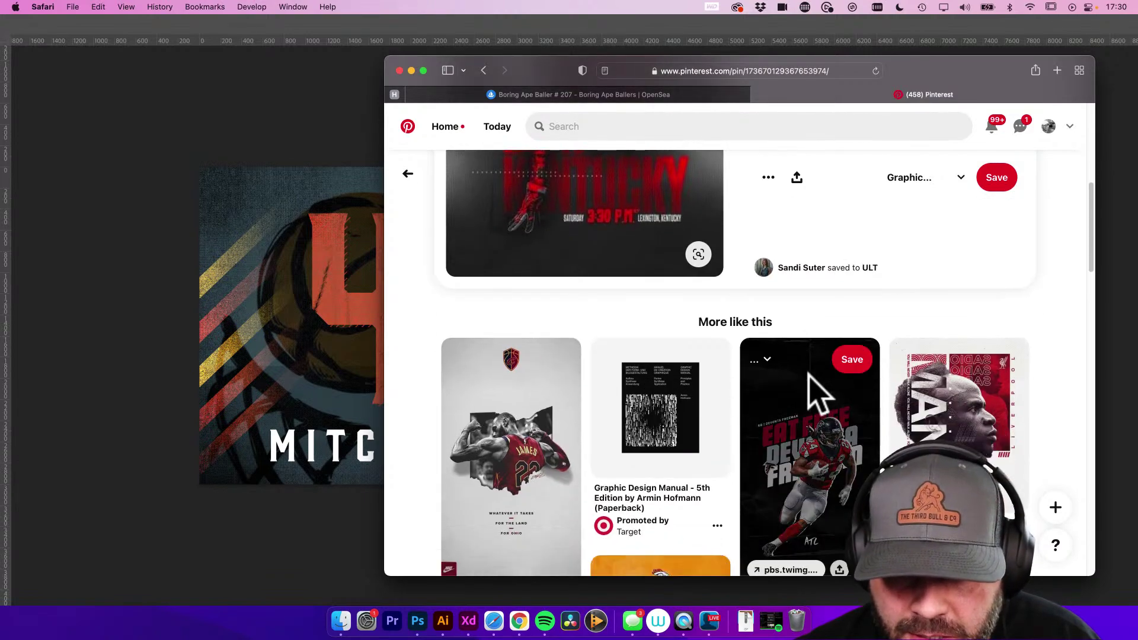
pyautogui.scroll(-5, 818, 395)
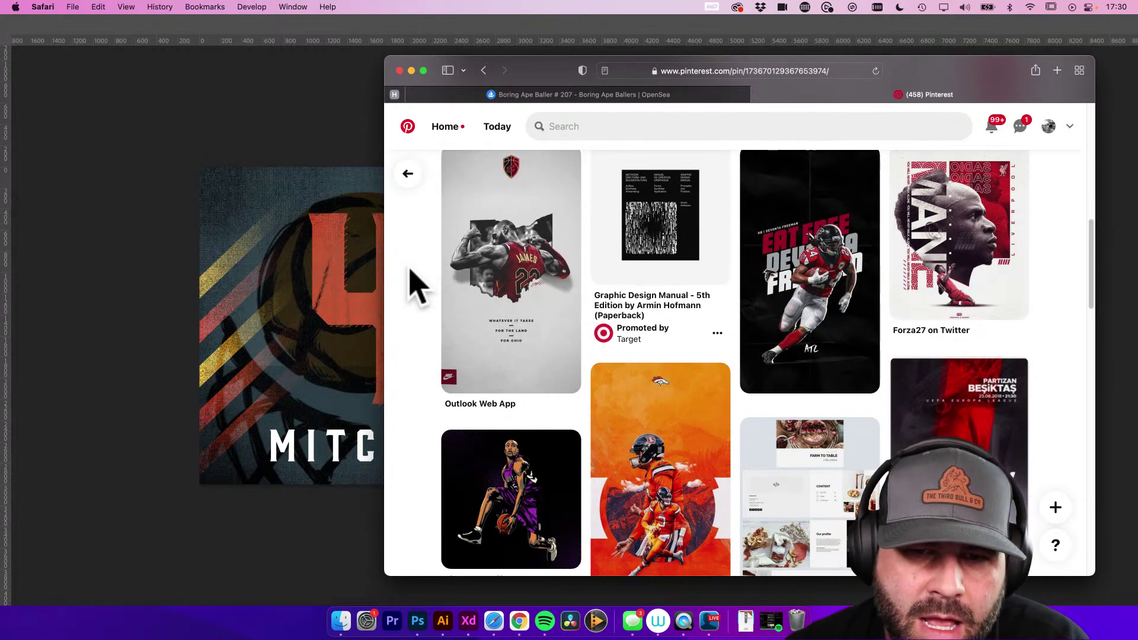
pyautogui.moveTo(481, 206); pyautogui.dragTo(571, 313)
# Return to Photoshop, paste the player image above the MITCHELL text, and scale it to about 763% to cover the canvas
pyautogui.click(219, 188)
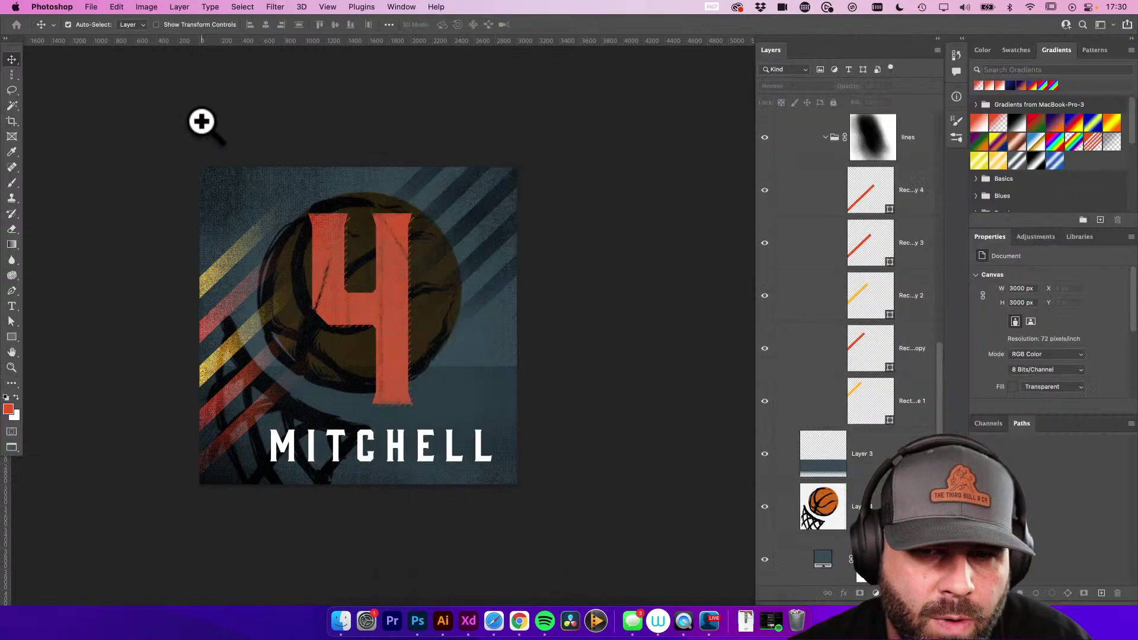
pyautogui.press('super+v')
pyautogui.press('super+t')
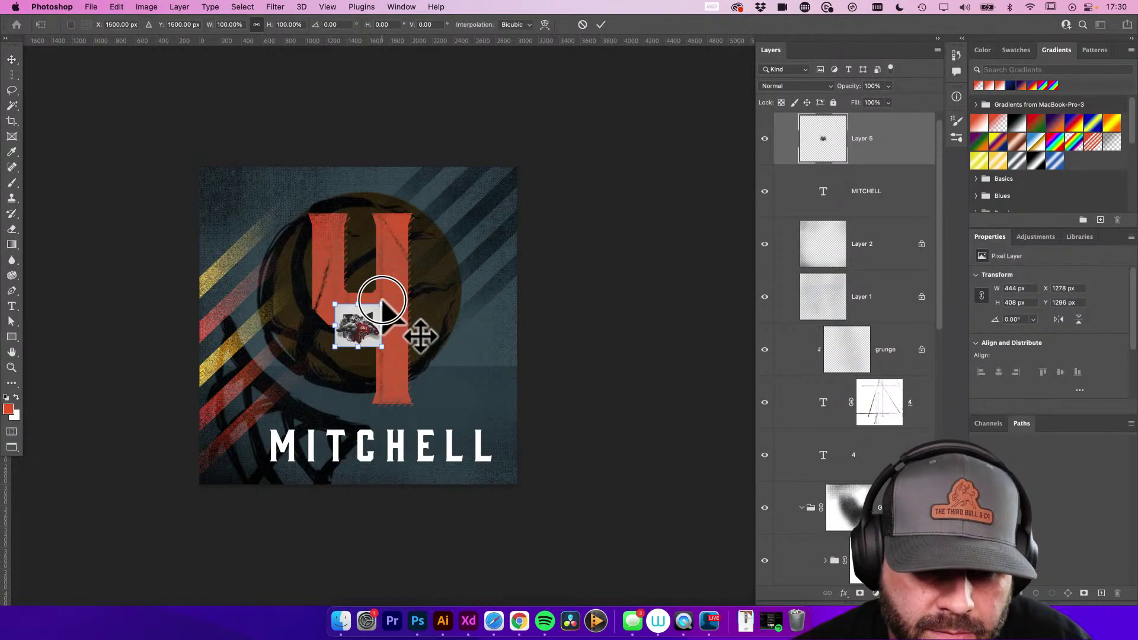
pyautogui.moveTo(383, 304); pyautogui.dragTo(407, 293)
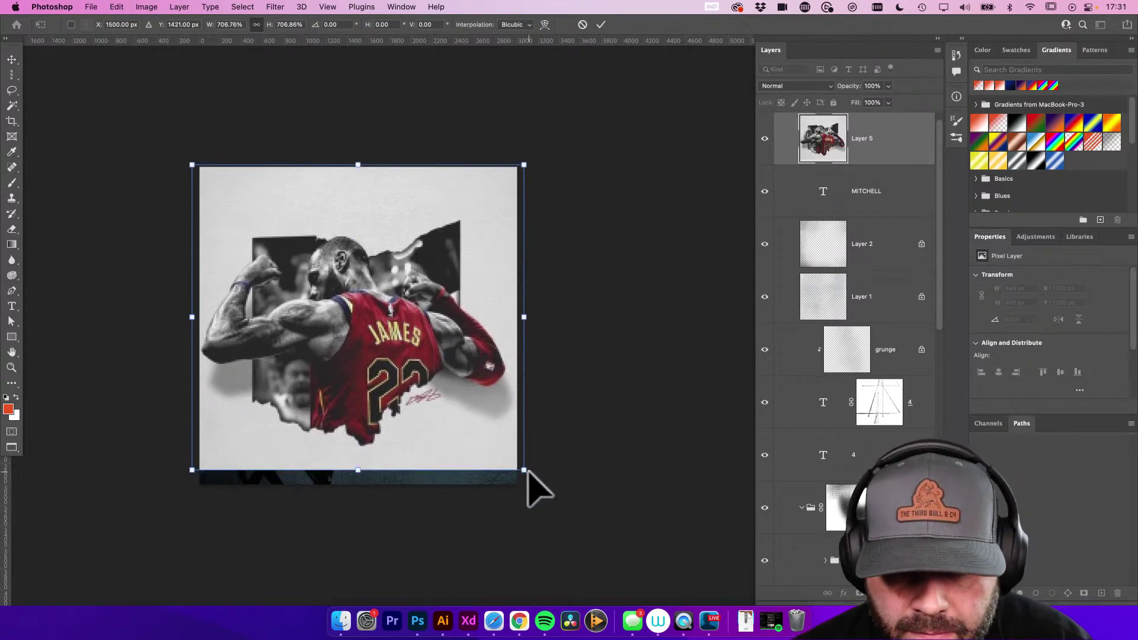
pyautogui.moveTo(525, 470); pyautogui.dragTo(483, 442)
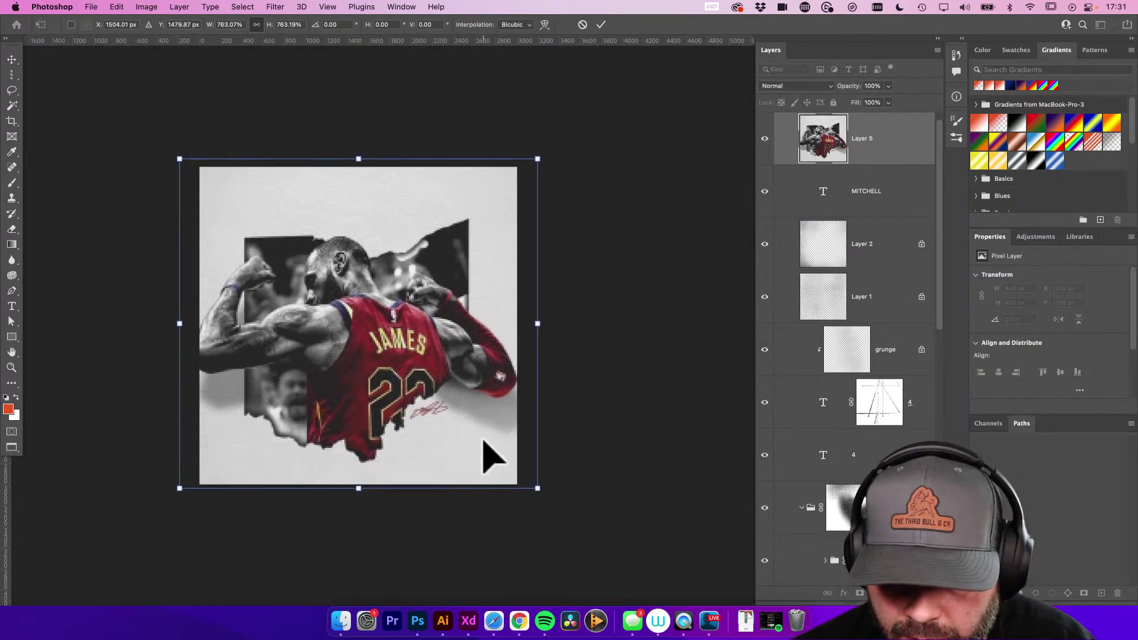
pyautogui.press('Return')
# Scale the player image down to about 3063 × 2816 px so it roughly matches the canvas width
pyautogui.press('super+t')
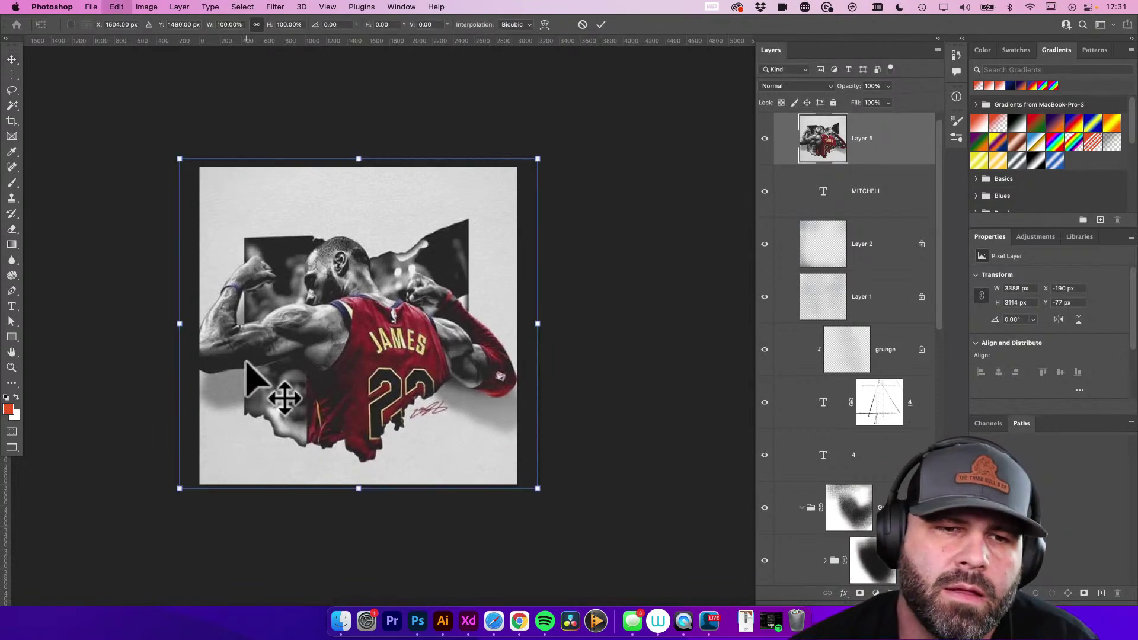
pyautogui.moveTo(180, 488); pyautogui.dragTo(196, 473)
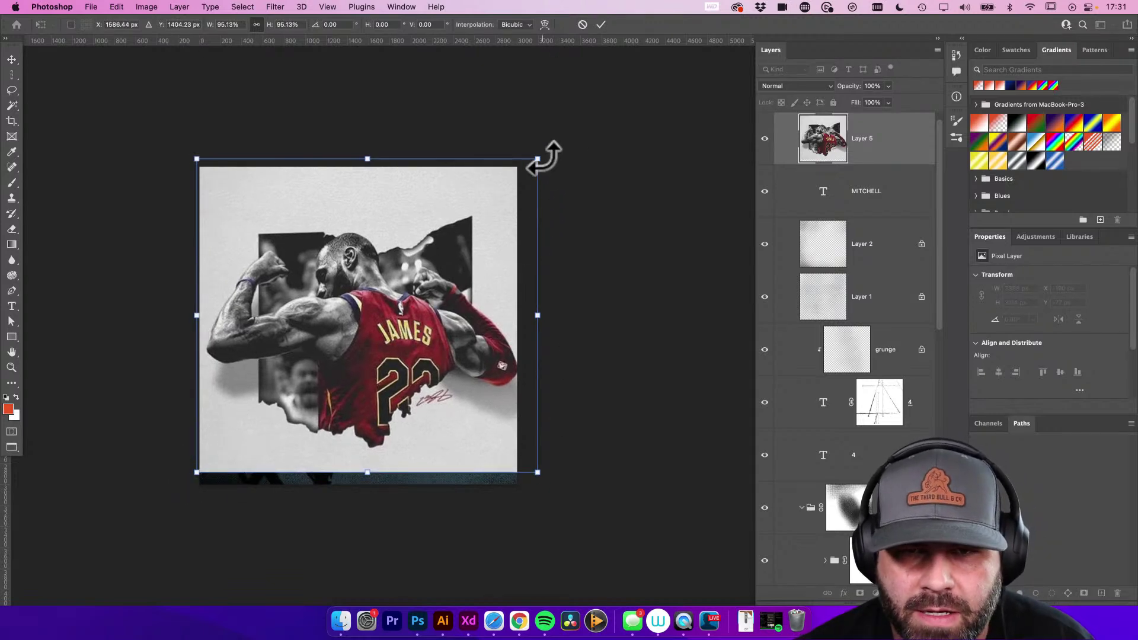
pyautogui.moveTo(537, 159); pyautogui.dragTo(530, 165)
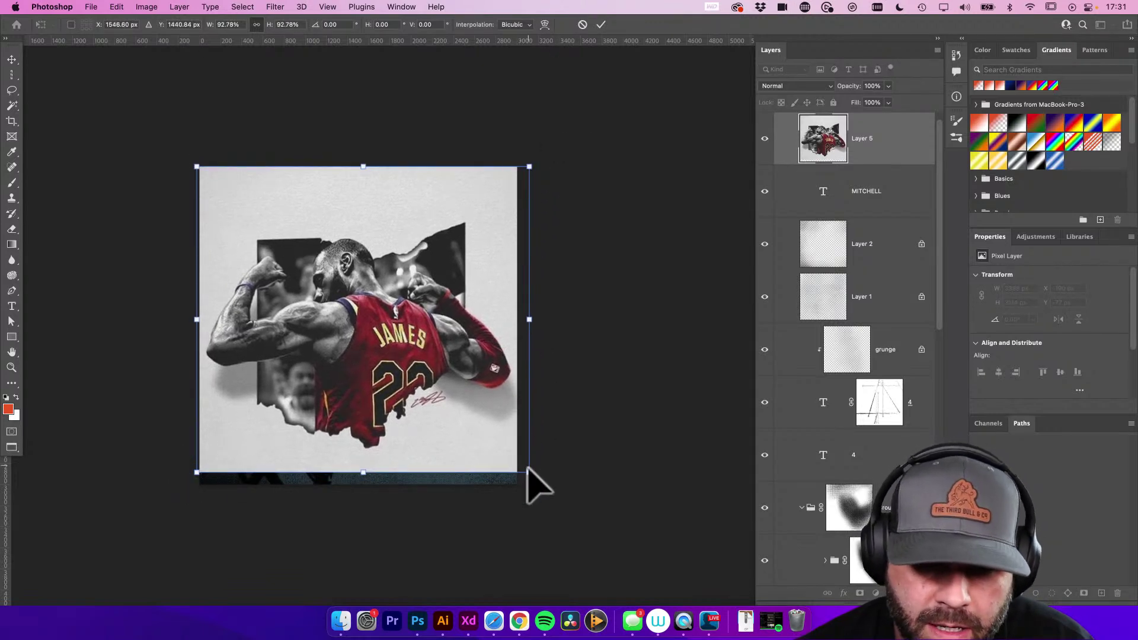
pyautogui.moveTo(521, 464); pyautogui.dragTo(522, 464)
pyautogui.press('Return')
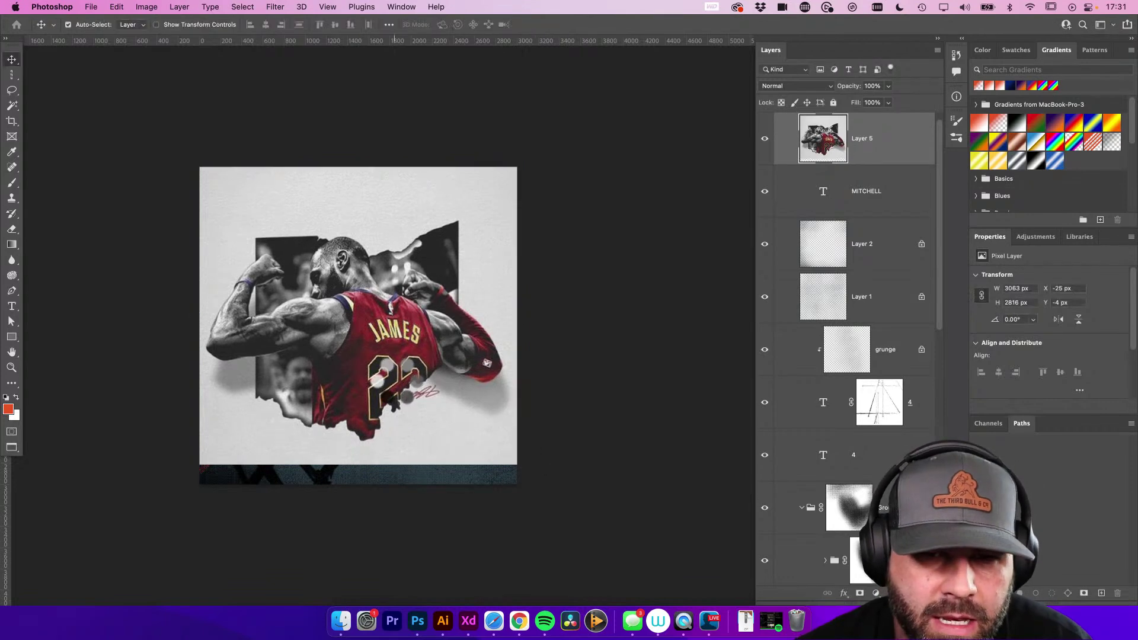
# Move the player image up to uncover part of the MITCHELL text, and hide its layer
pyautogui.moveTo(405, 385); pyautogui.dragTo(405, 353)
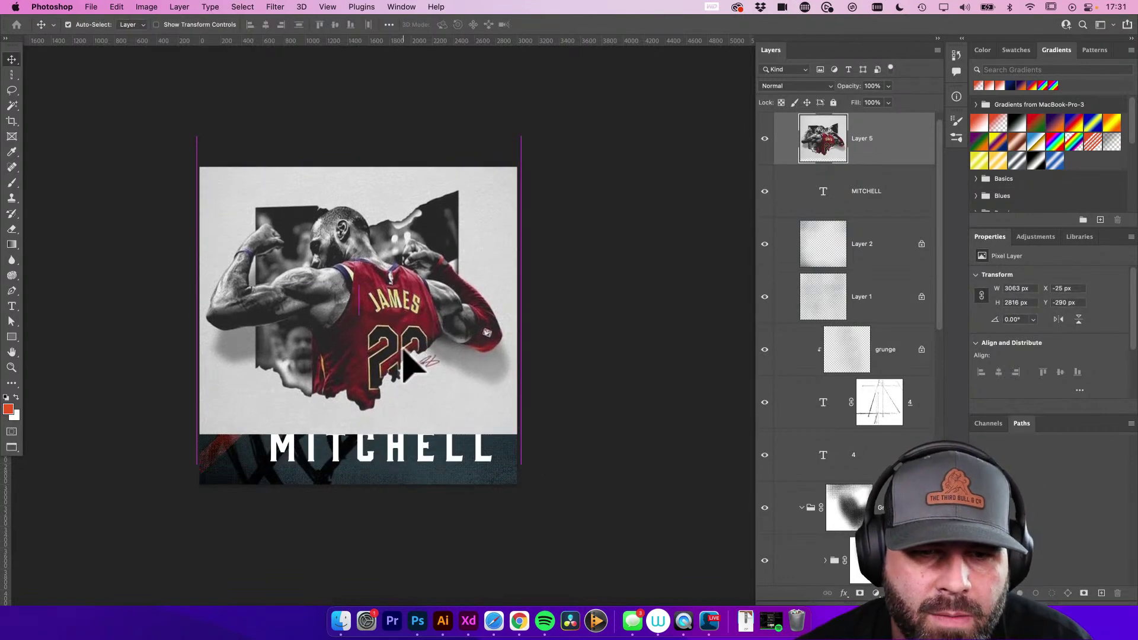
pyautogui.scroll(-1, 396, 350)
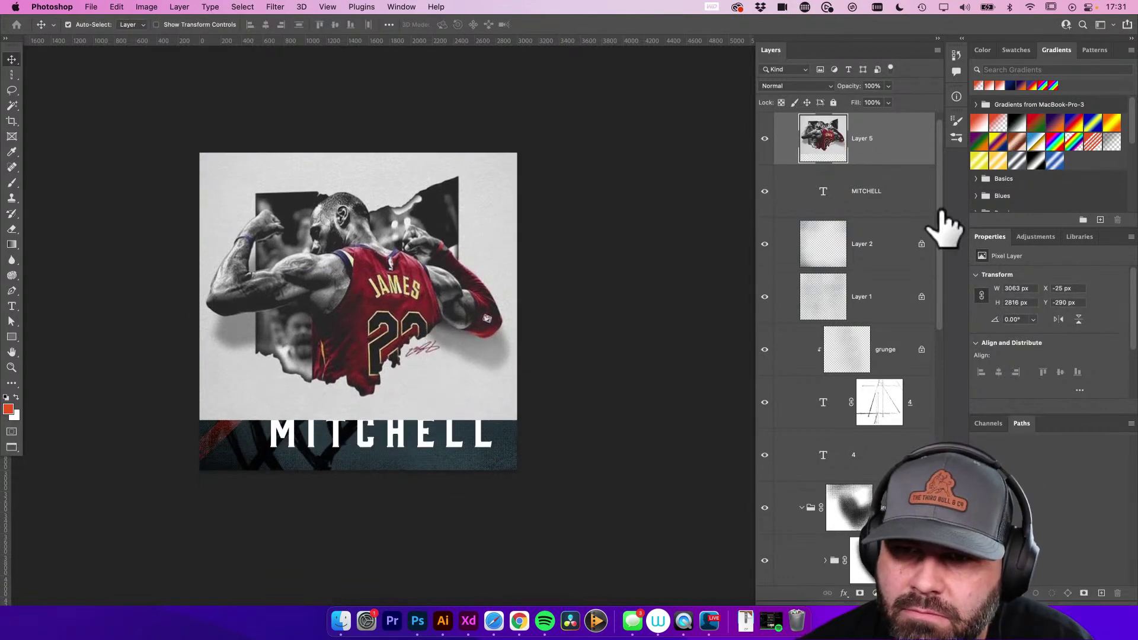
pyautogui.scroll(1, 820, 240)
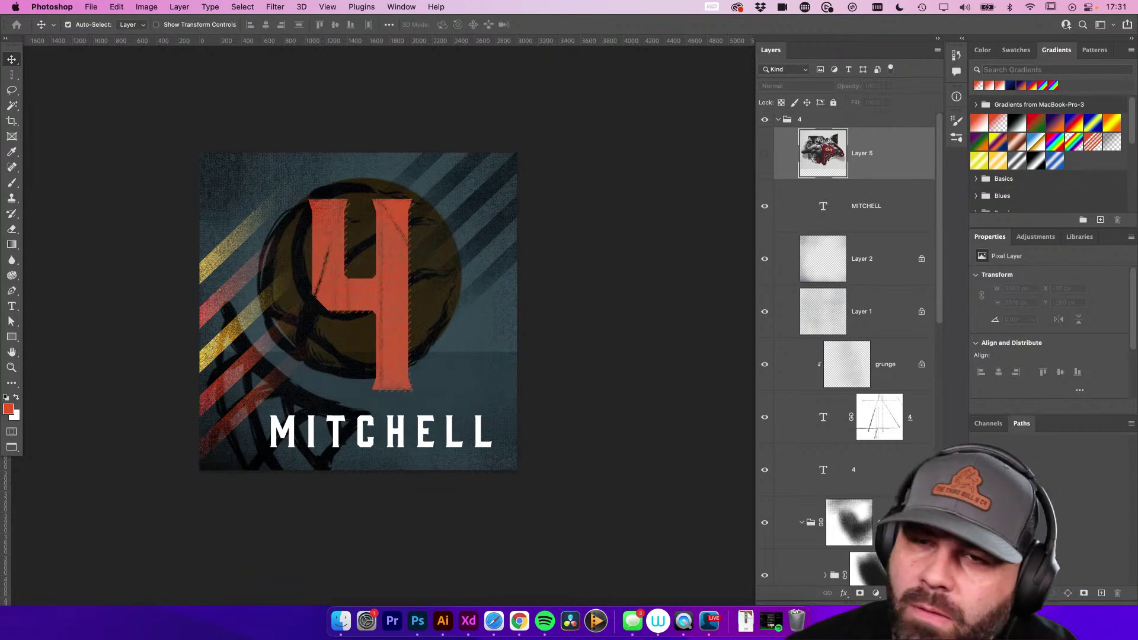
# Preview the flexing player layer, move it out of group 4 to above the group, and hide it
pyautogui.click(605, 149)
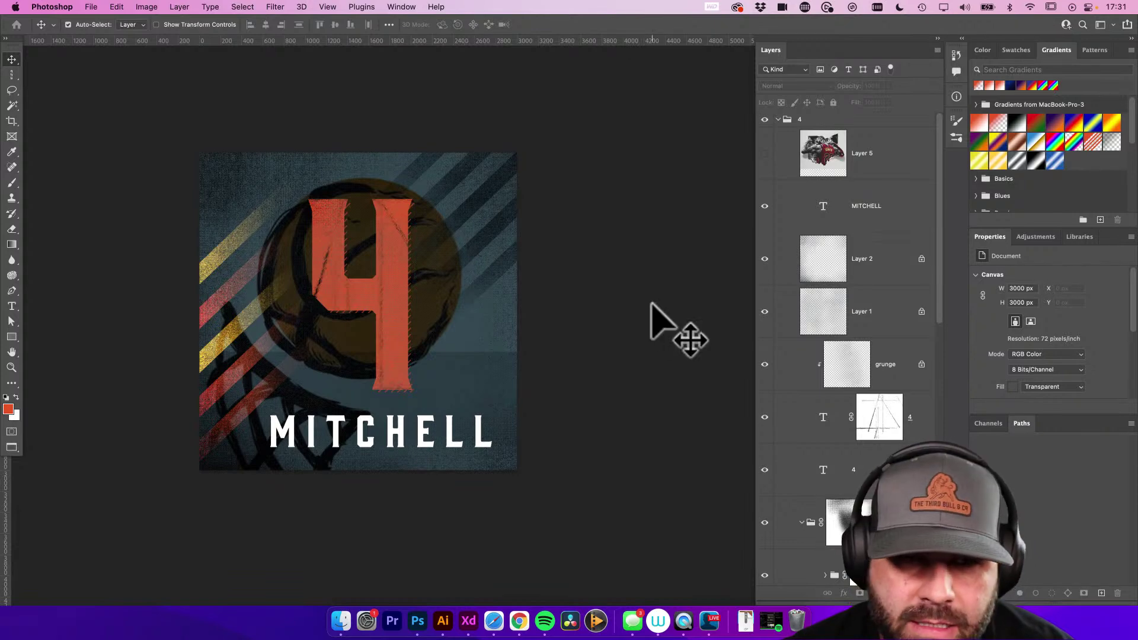
pyautogui.scroll(1, 656, 322)
pyautogui.click(870, 158)
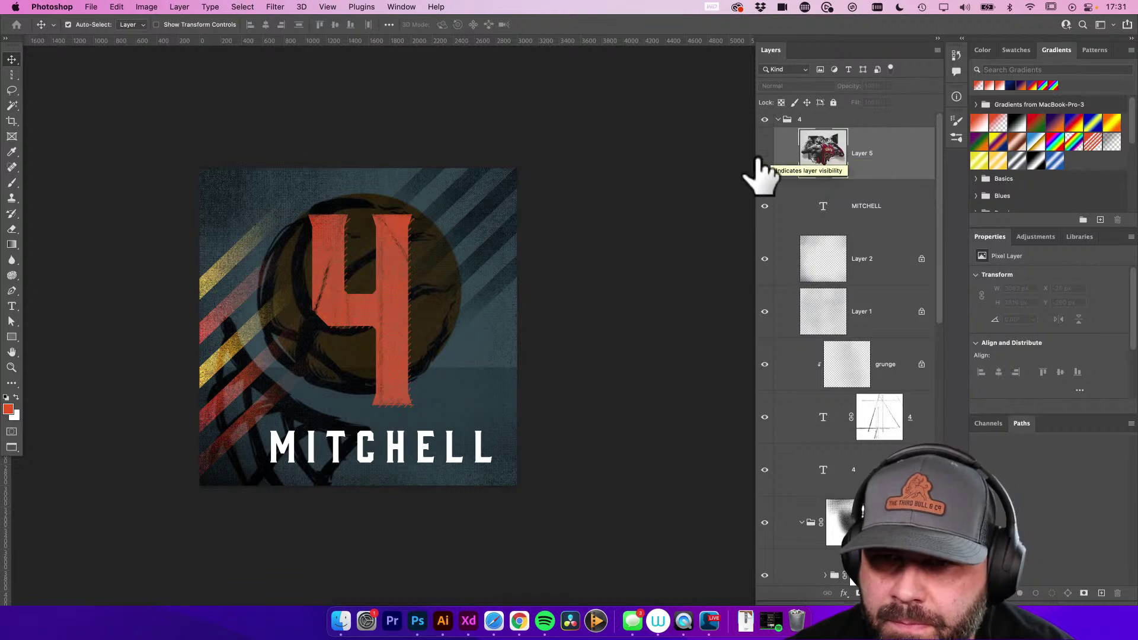
pyautogui.click(765, 154)
pyautogui.click(765, 154)
pyautogui.click(765, 154)
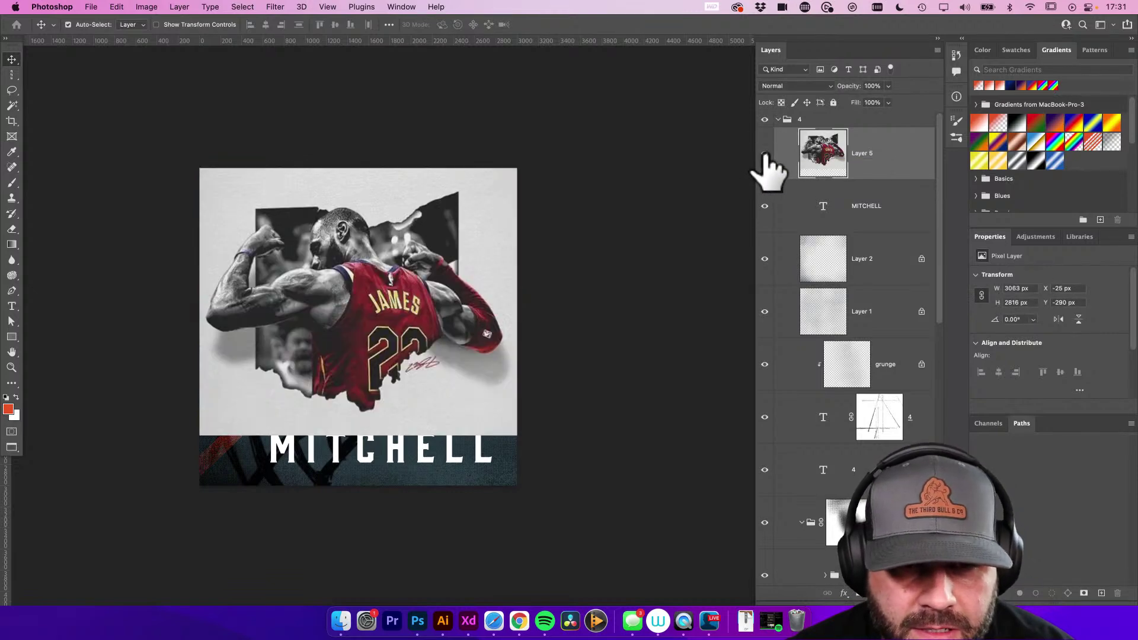
pyautogui.press('super+bracketright')
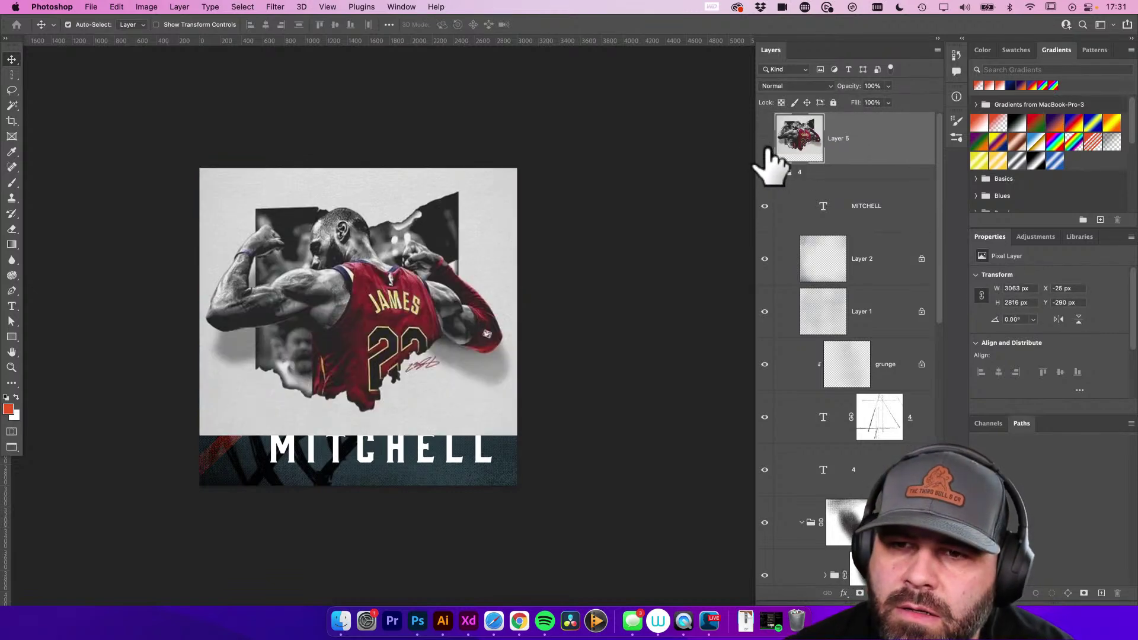
pyautogui.click(766, 151)
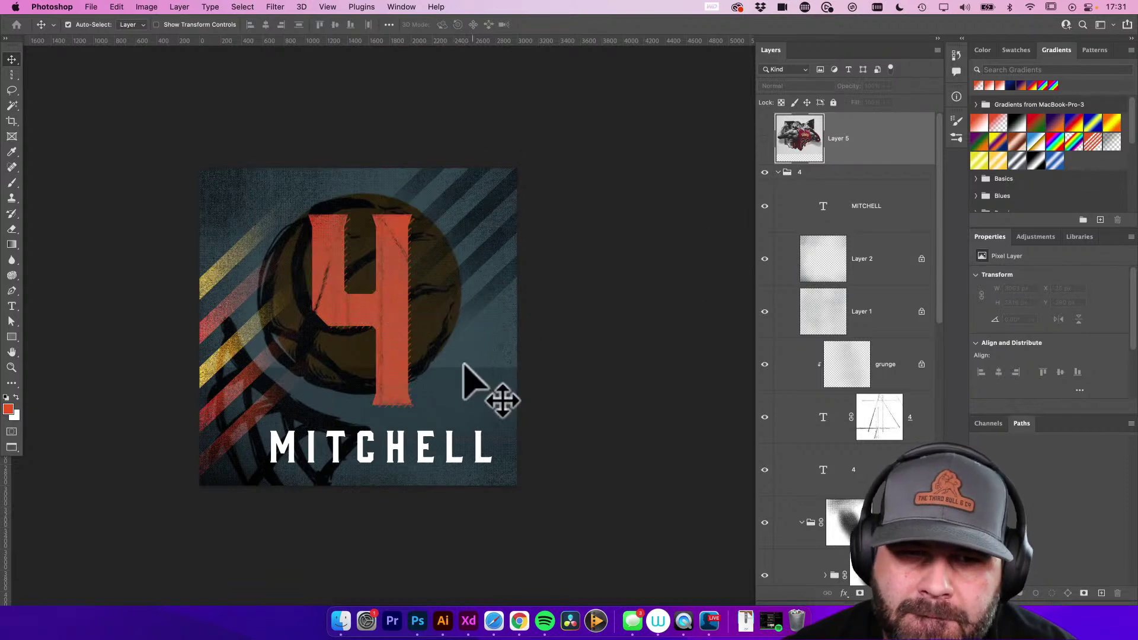
# Cycle the basketball layer through the blend modes and set it to Normal
pyautogui.click(279, 400)
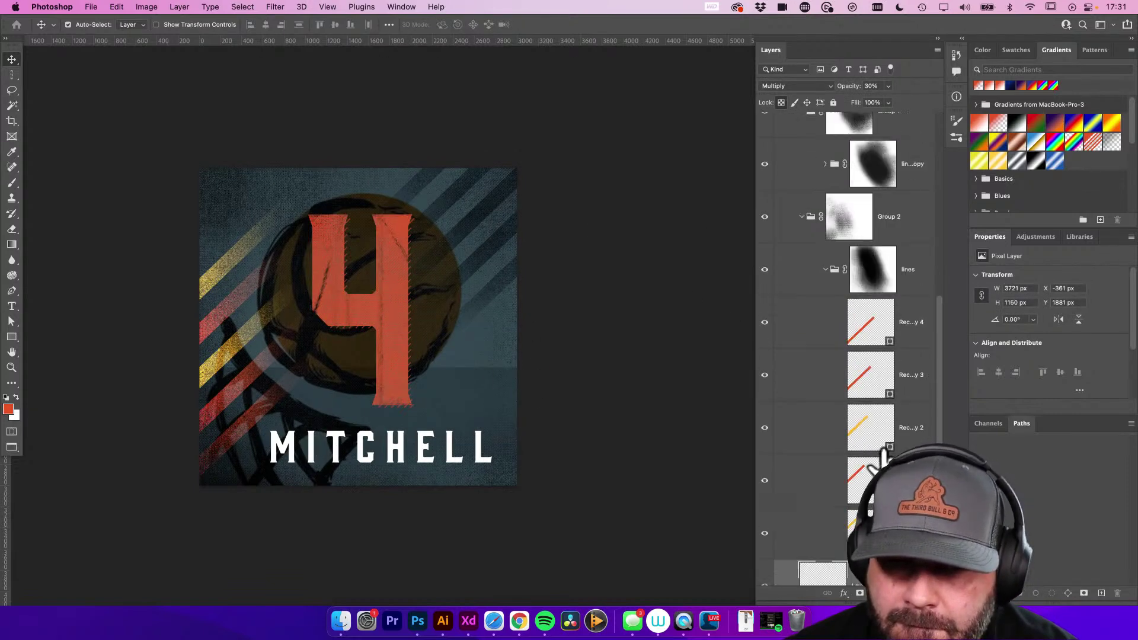
pyautogui.scroll(-5, 858, 355)
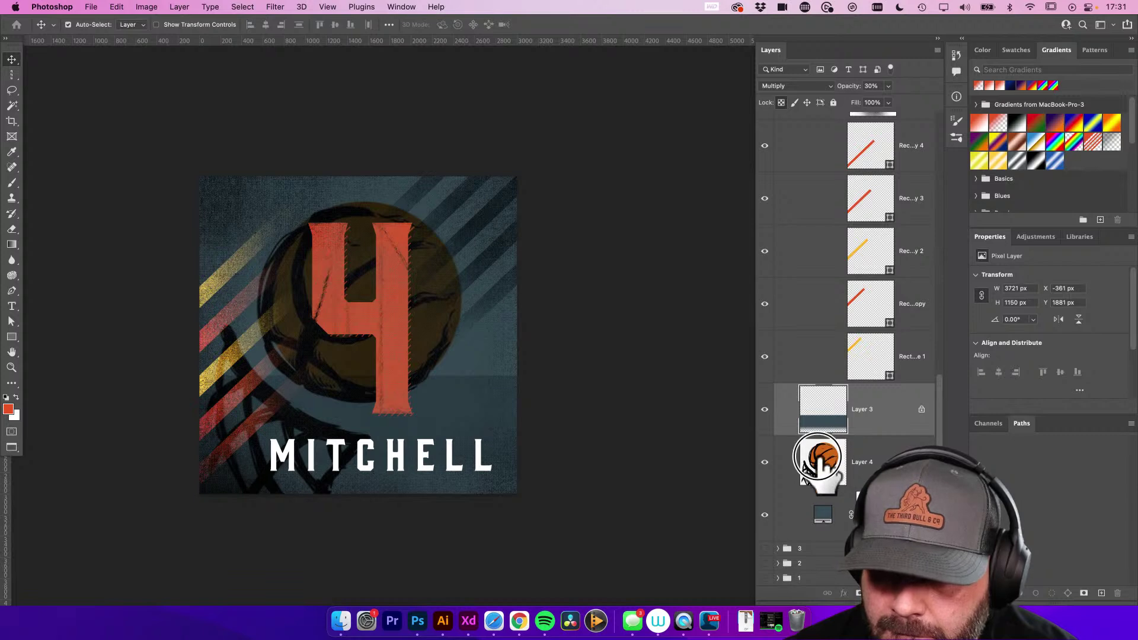
pyautogui.click(823, 463)
pyautogui.hotkey('shift', '+')
pyautogui.hotkey('shift', '+')
pyautogui.hotkey('shift', '+')
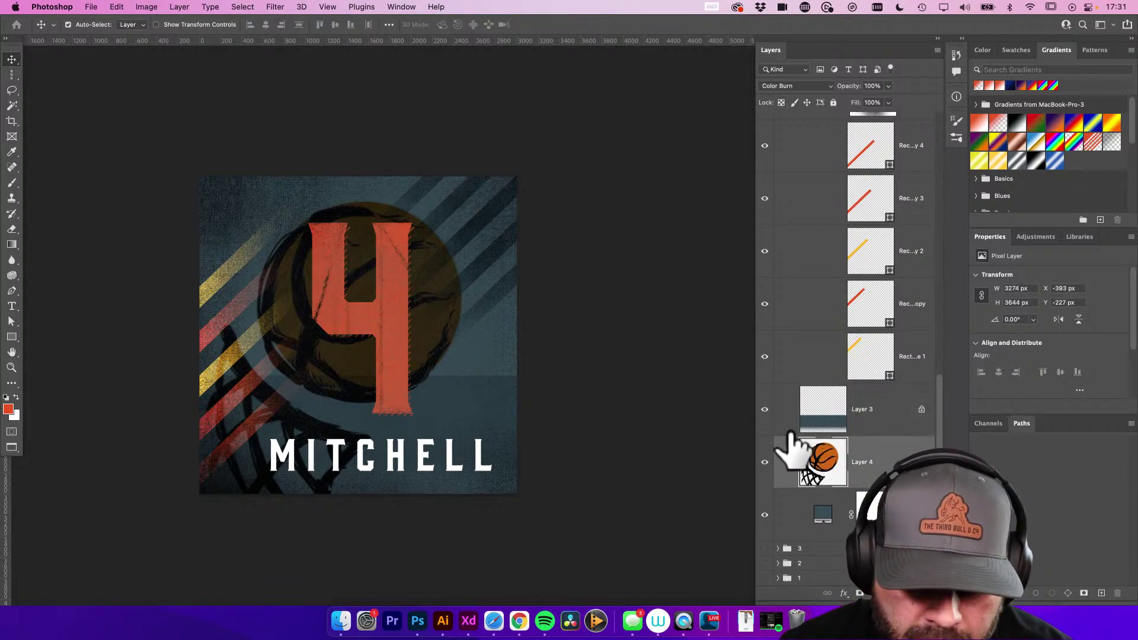
pyautogui.hotkey('shift', '+')
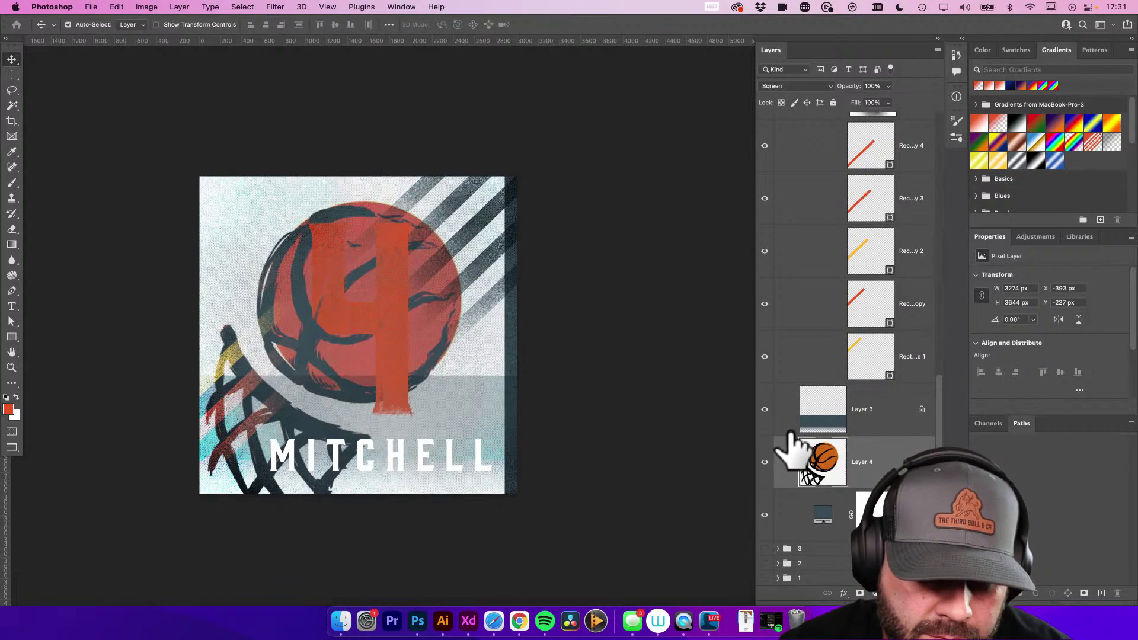
pyautogui.hotkey('shift', '+')
pyautogui.hotkey('shift', '+')
pyautogui.hotkey('shift', '+')
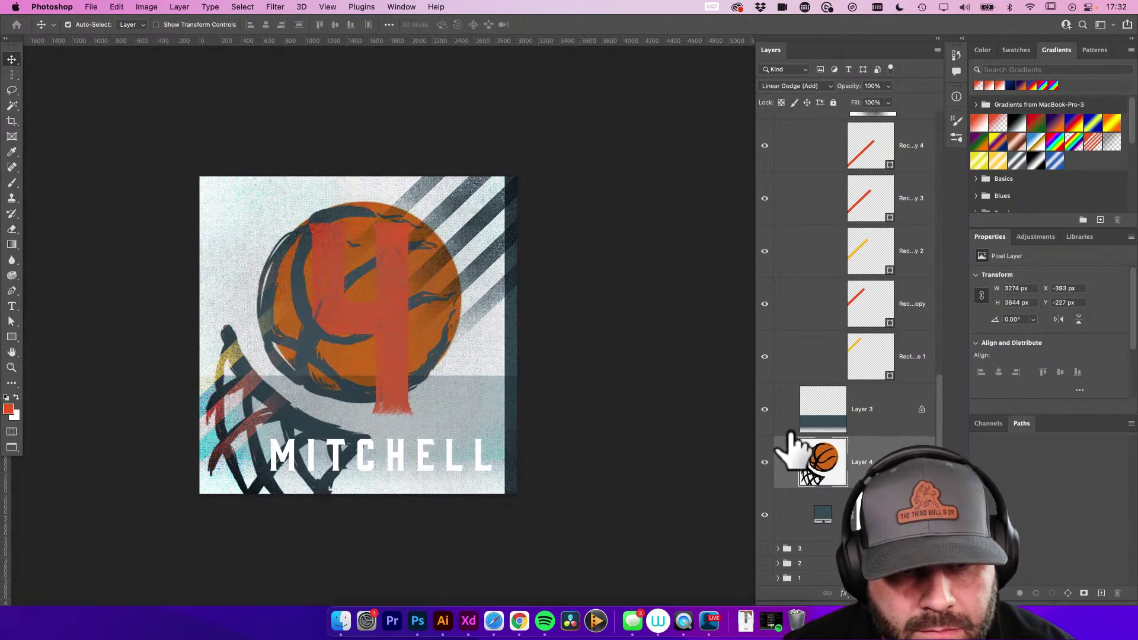
pyautogui.hotkey('shift', '+')
pyautogui.hotkey('shift', '+')
pyautogui.hotkey('shift', '+')
pyautogui.hotkey('shift', '+')
pyautogui.hotkey('shift', '+')
pyautogui.hotkey('shift', '+')
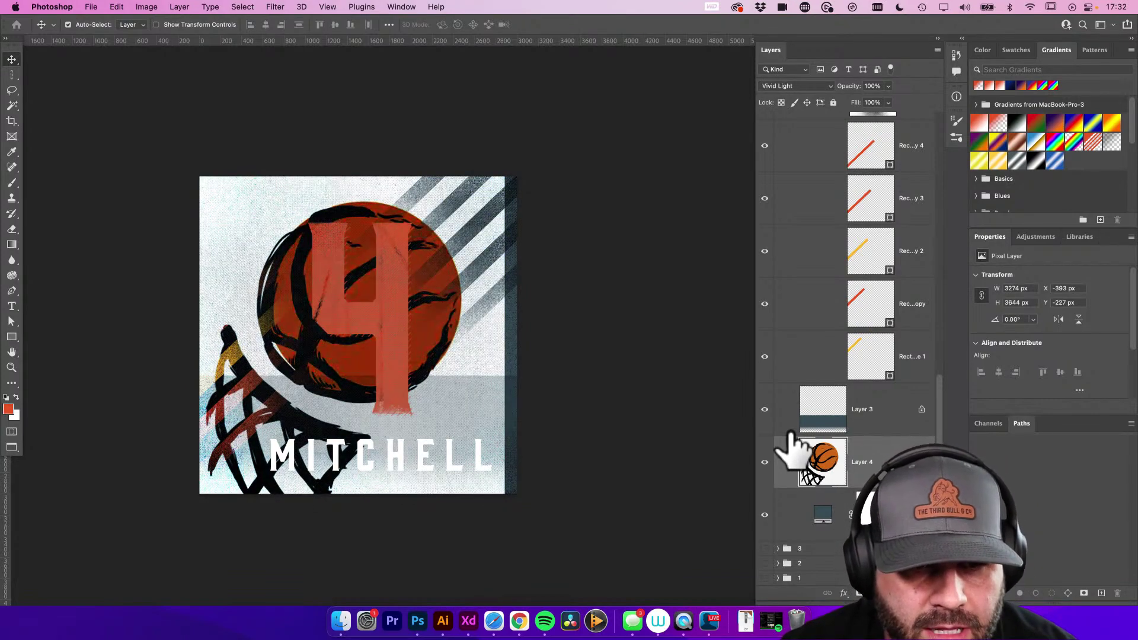
pyautogui.hotkey('shift', '+')
pyautogui.hotkey('shift', '+')
pyautogui.hotkey('shift', '+')
pyautogui.hotkey('shift', '+')
pyautogui.hotkey('shift', '+')
pyautogui.hotkey('shift', '+')
pyautogui.hotkey('shift', '+')
pyautogui.hotkey('shift', '+')
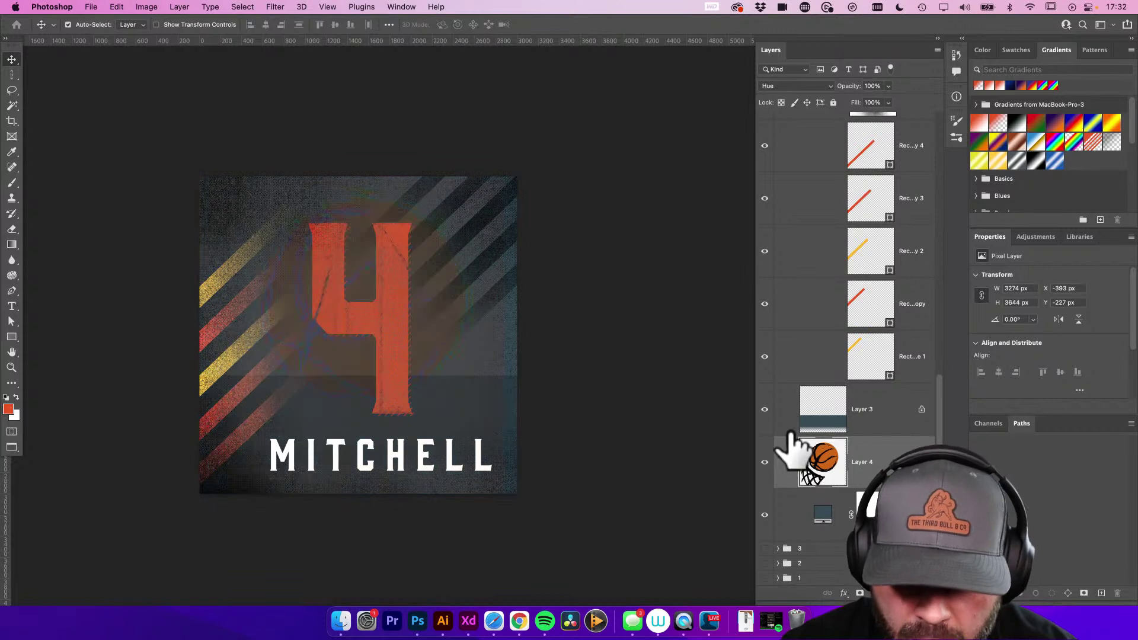
pyautogui.hotkey('shift', '+')
pyautogui.hotkey('shift', '+')
pyautogui.hotkey('shift', '+')
pyautogui.hotkey('shift', '+')
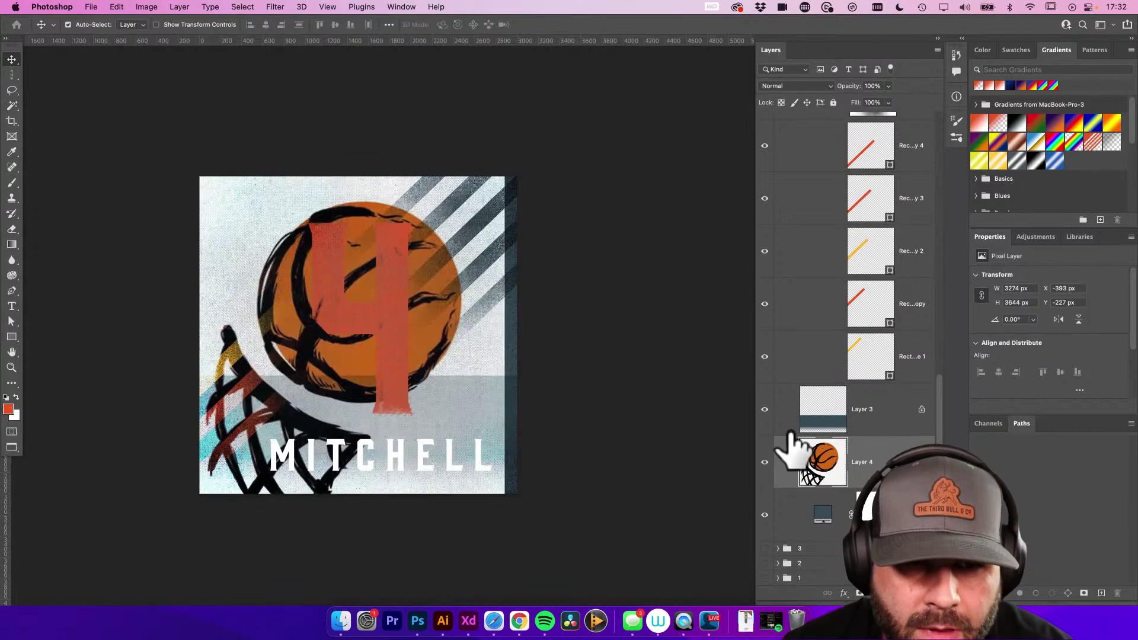
# Bring the basketball layer above the MITCHELL text, hide it, and move it out of group 4 to just below the player layer
pyautogui.press('super+shift+bracketright')
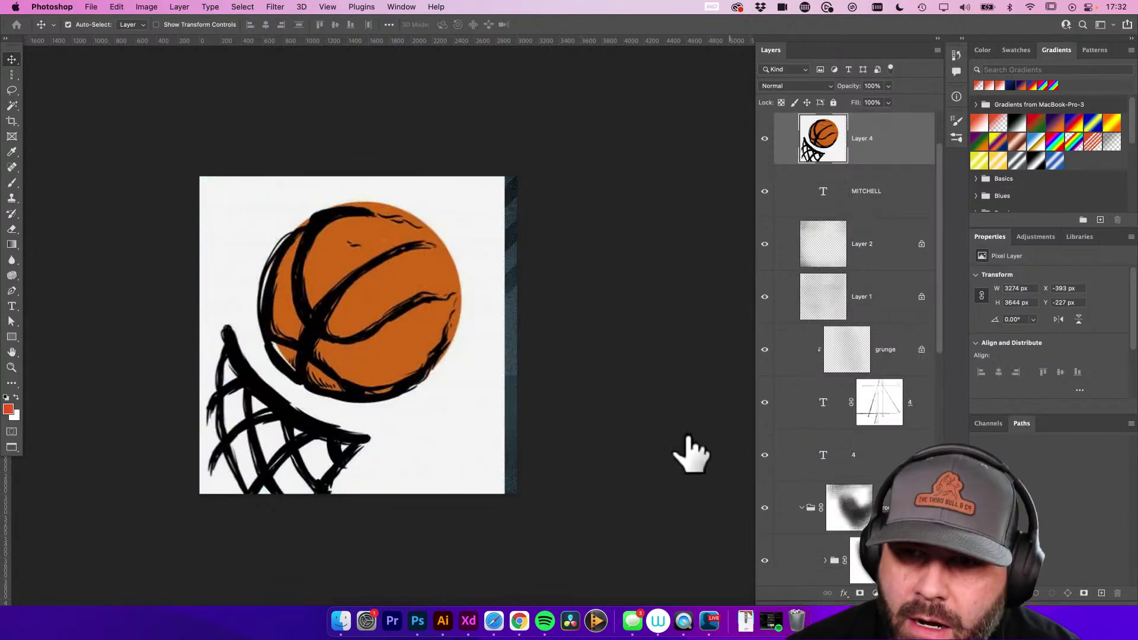
pyautogui.click(765, 138)
pyautogui.scroll(2, 858, 171)
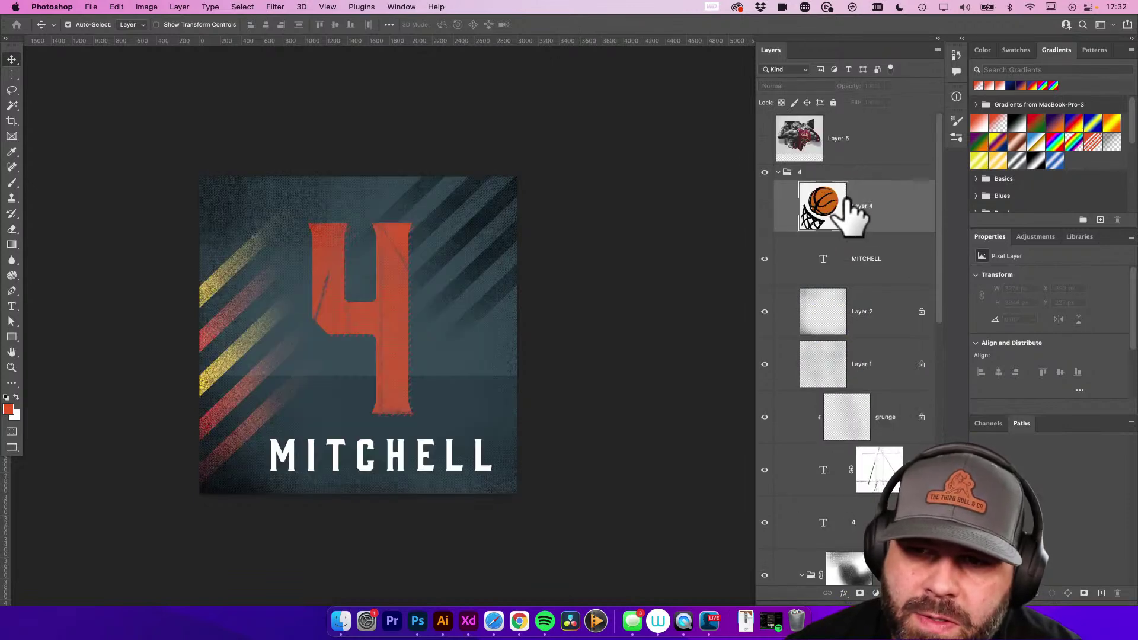
pyautogui.moveTo(853, 216); pyautogui.dragTo(862, 181)
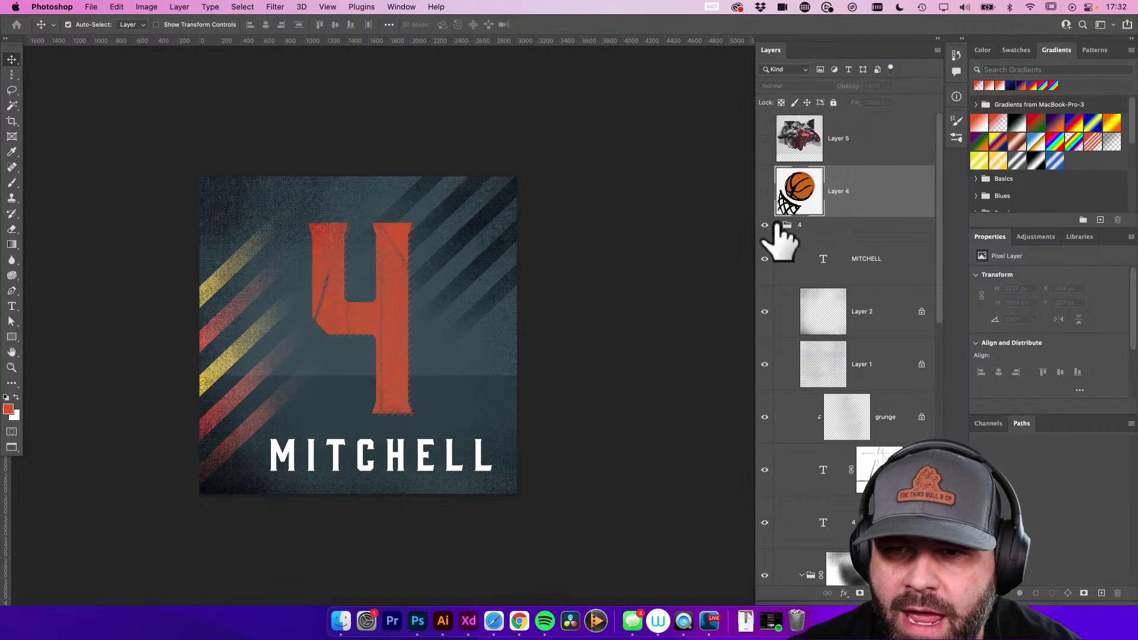
pyautogui.press('super')
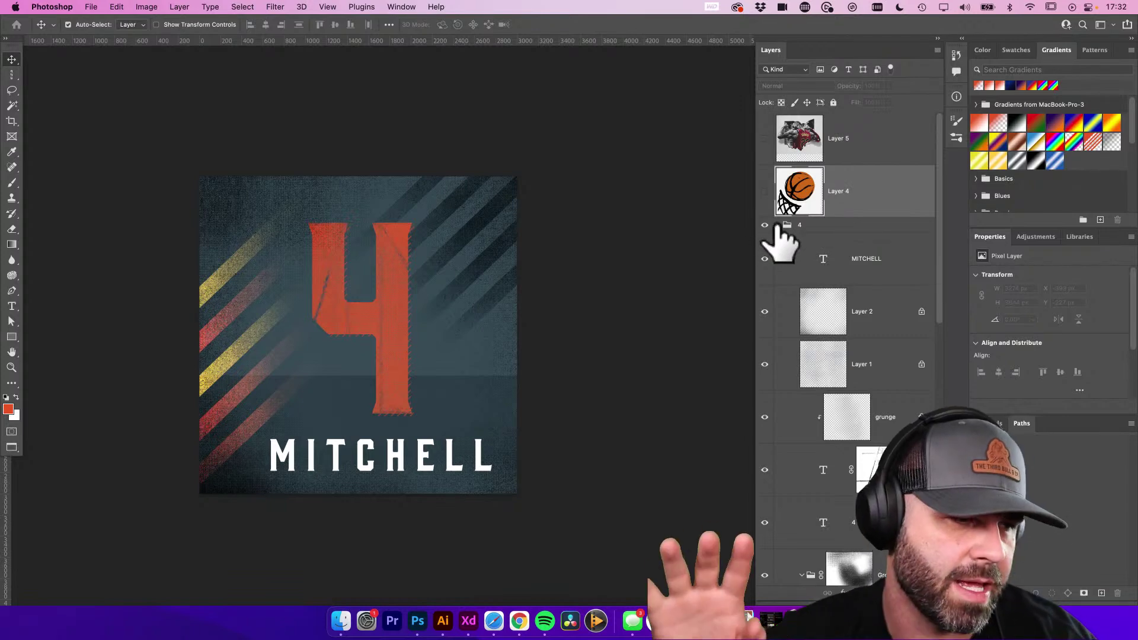